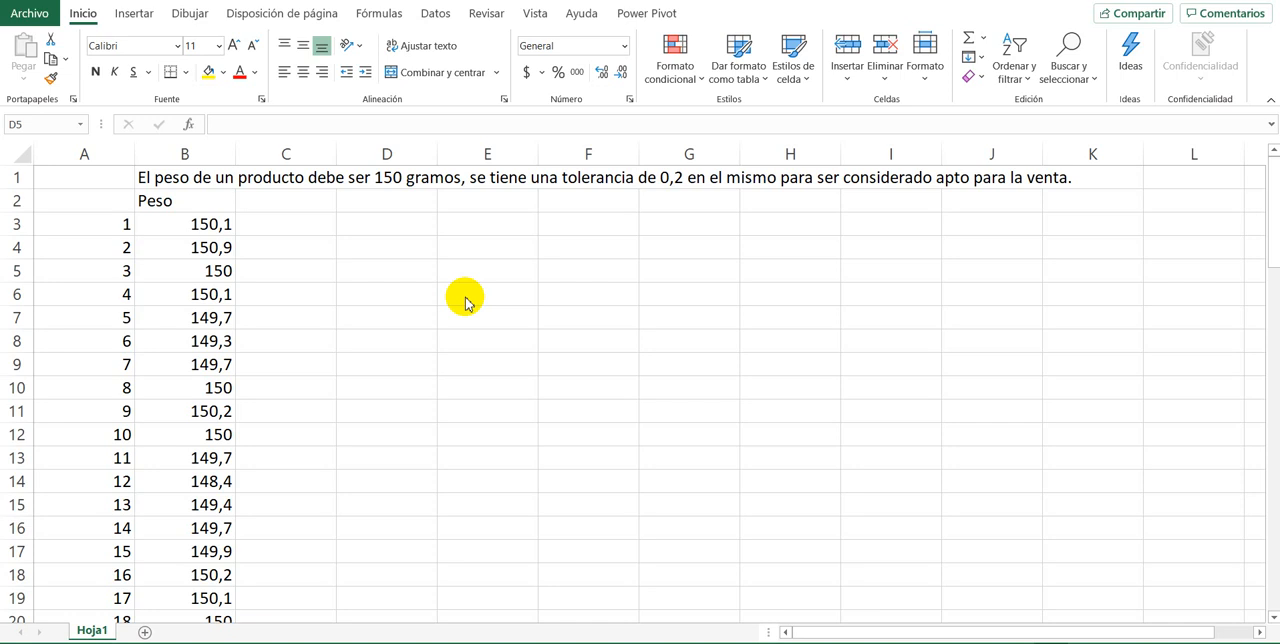
# Step: Insert a blank histogram chart with the empty cell D5 selected
pyautogui.click(410, 268)
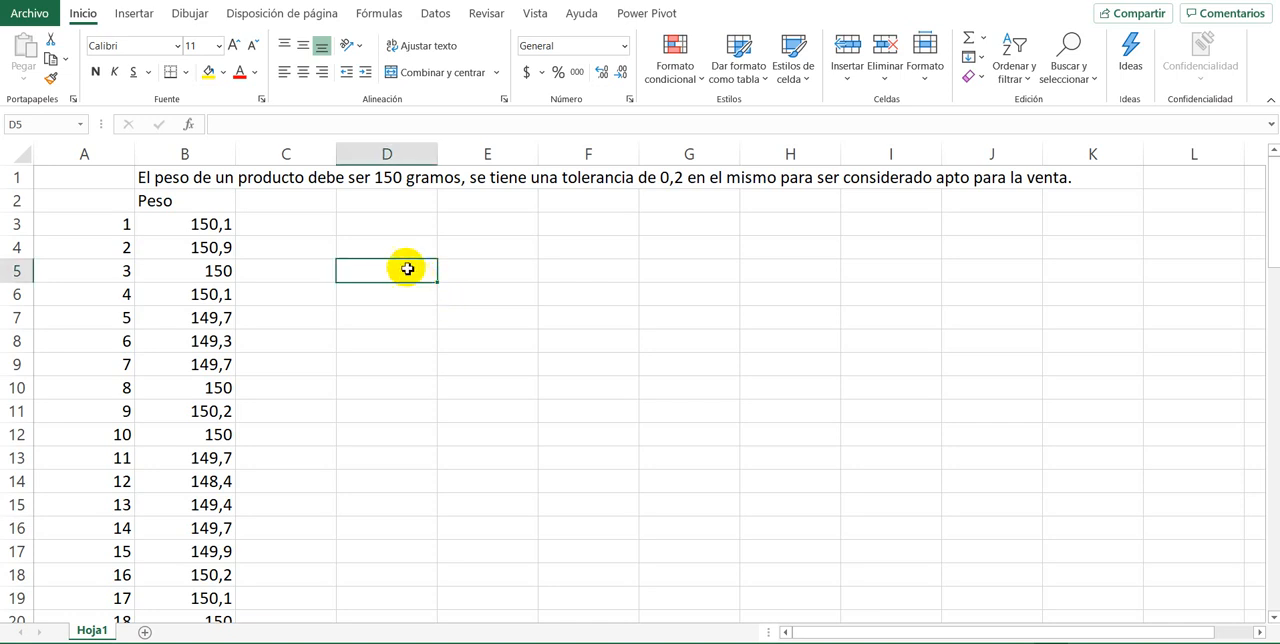
pyautogui.click(396, 248)
pyautogui.click(467, 250)
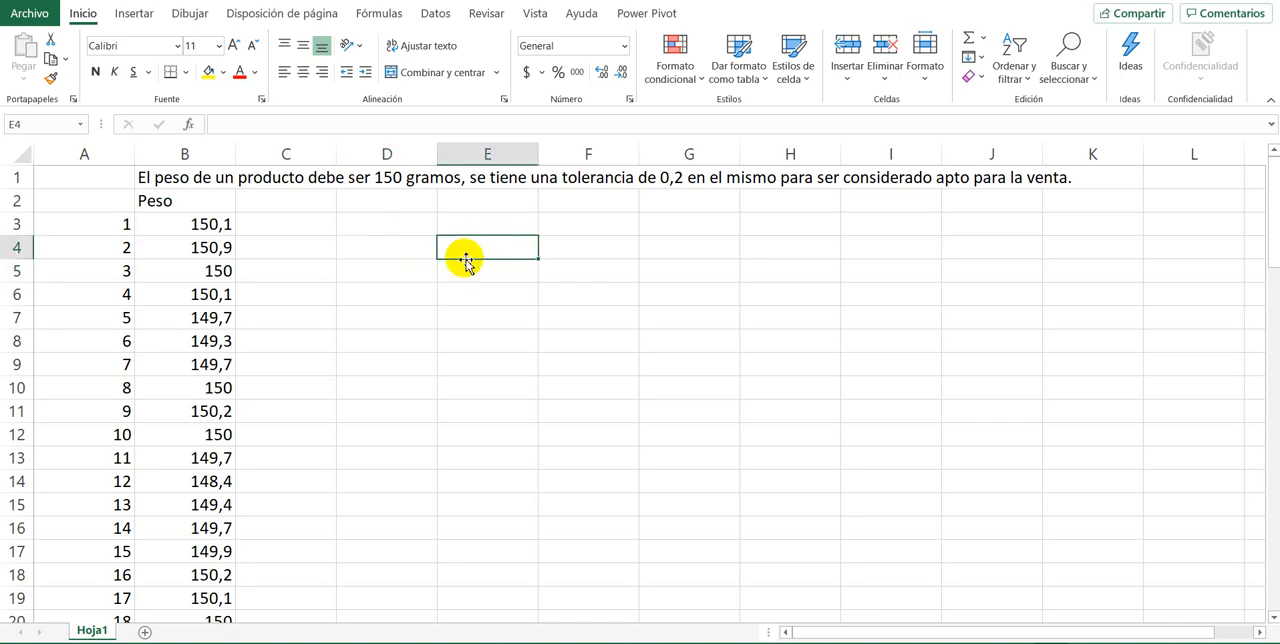
pyautogui.click(372, 265)
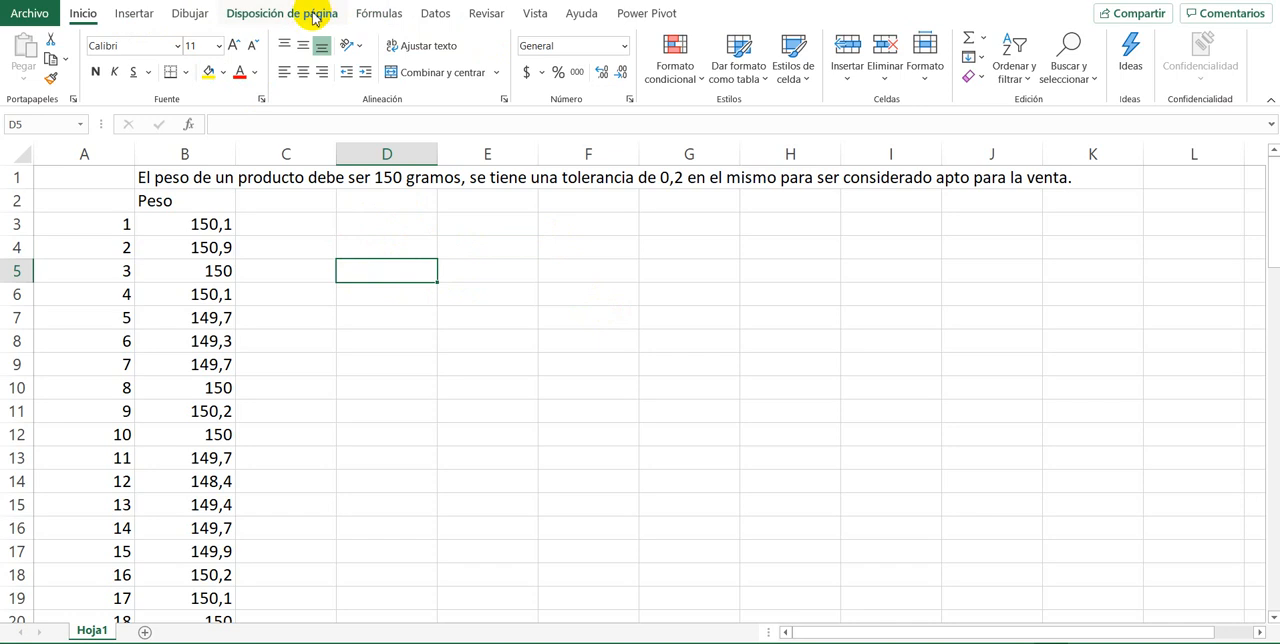
pyautogui.click(131, 16)
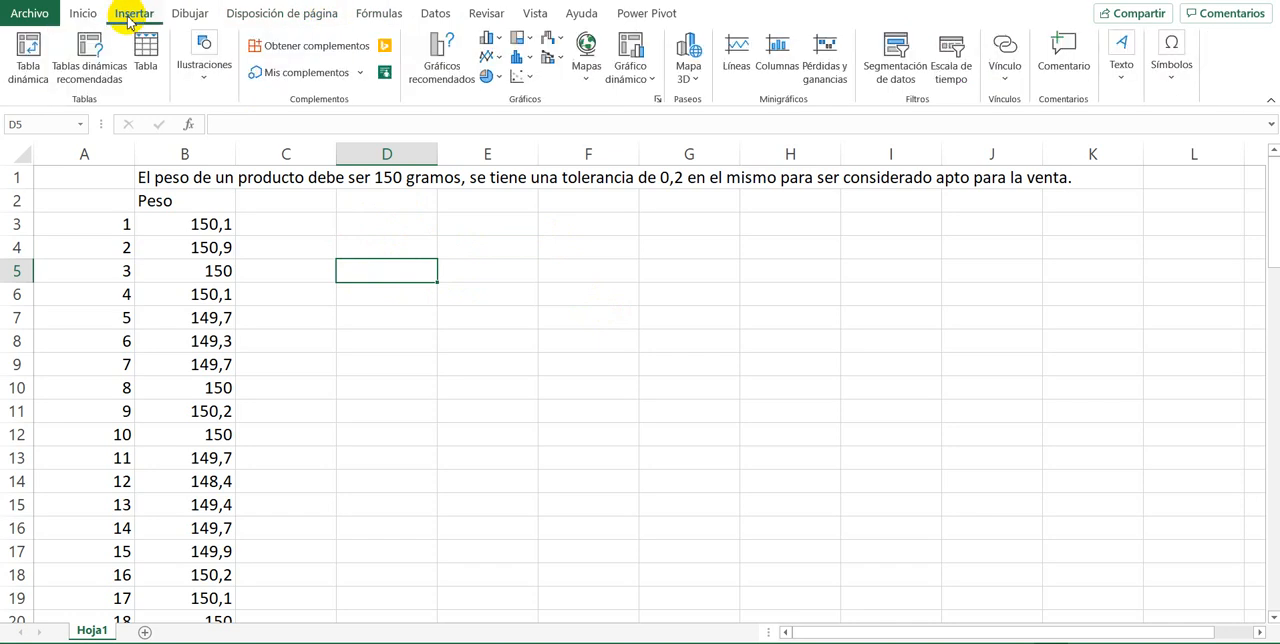
pyautogui.click(528, 62)
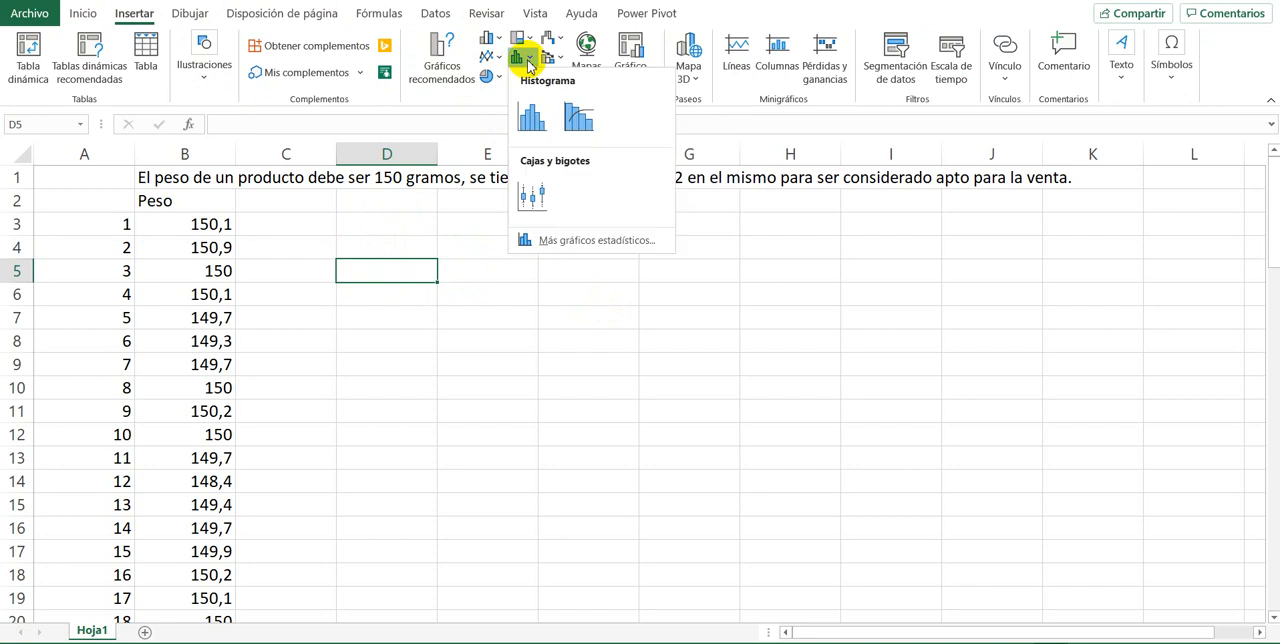
pyautogui.click(532, 118)
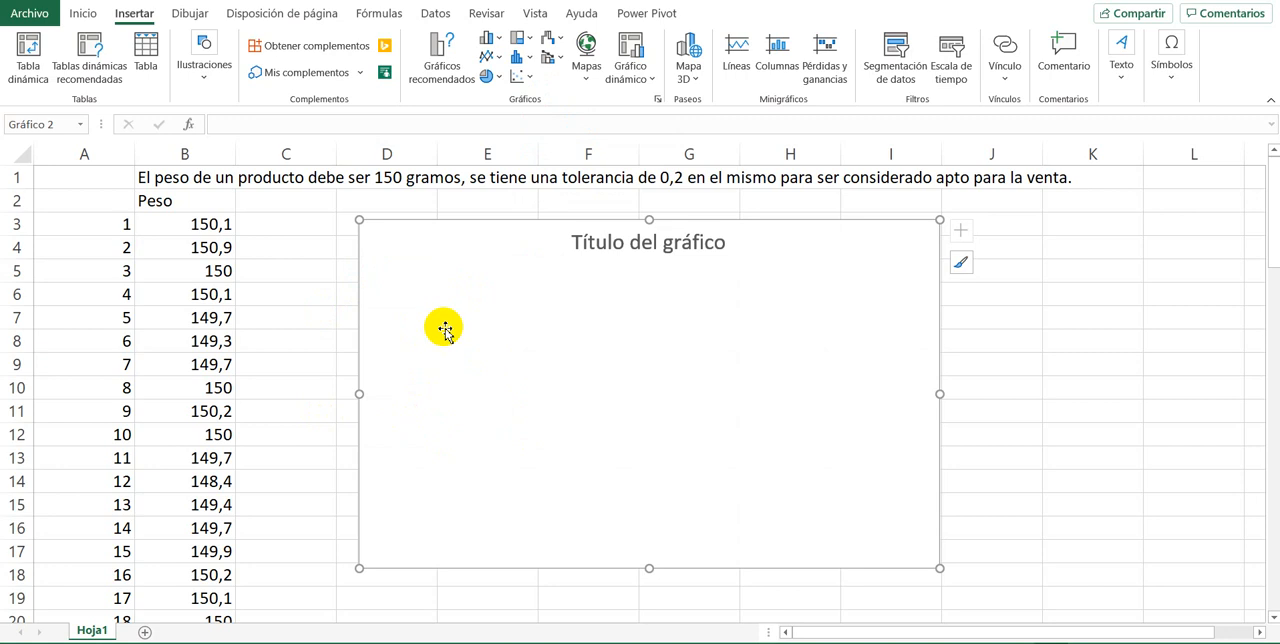
# Step: Move the empty histogram beside the weight data so that it starts in column D at row 3
pyautogui.click(536, 372)
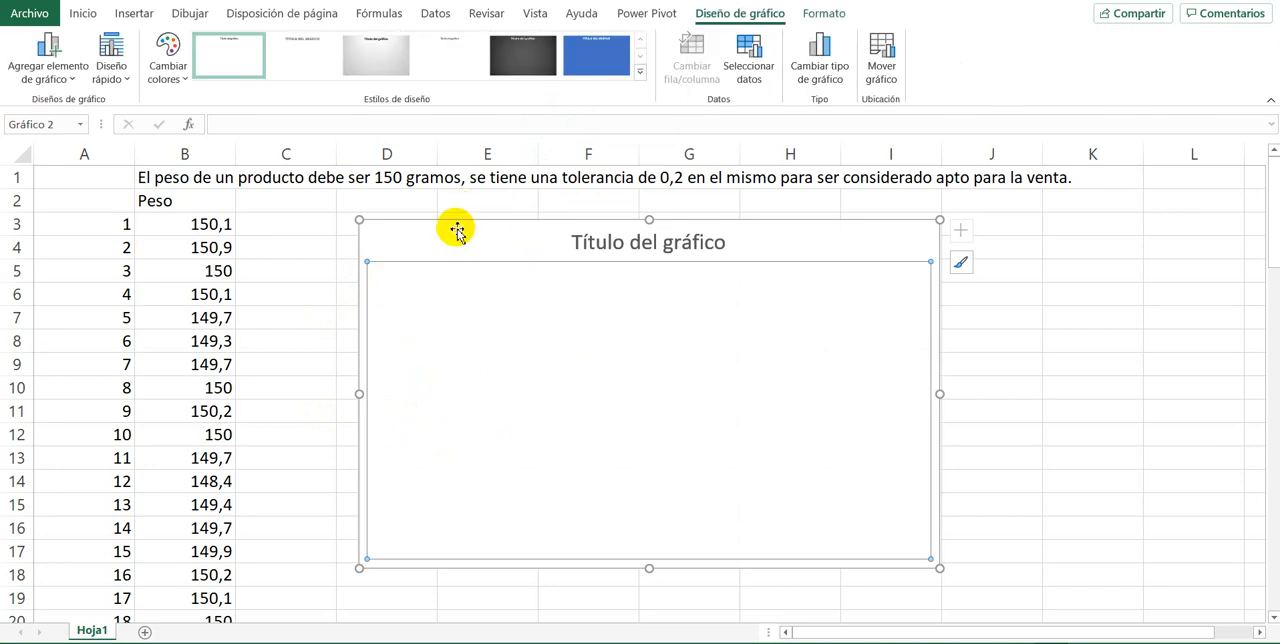
pyautogui.moveTo(500, 223)
pyautogui.mouseDown()
pyautogui.moveTo(580, 234)
pyautogui.moveTo(569, 237)
pyautogui.mouseUp()
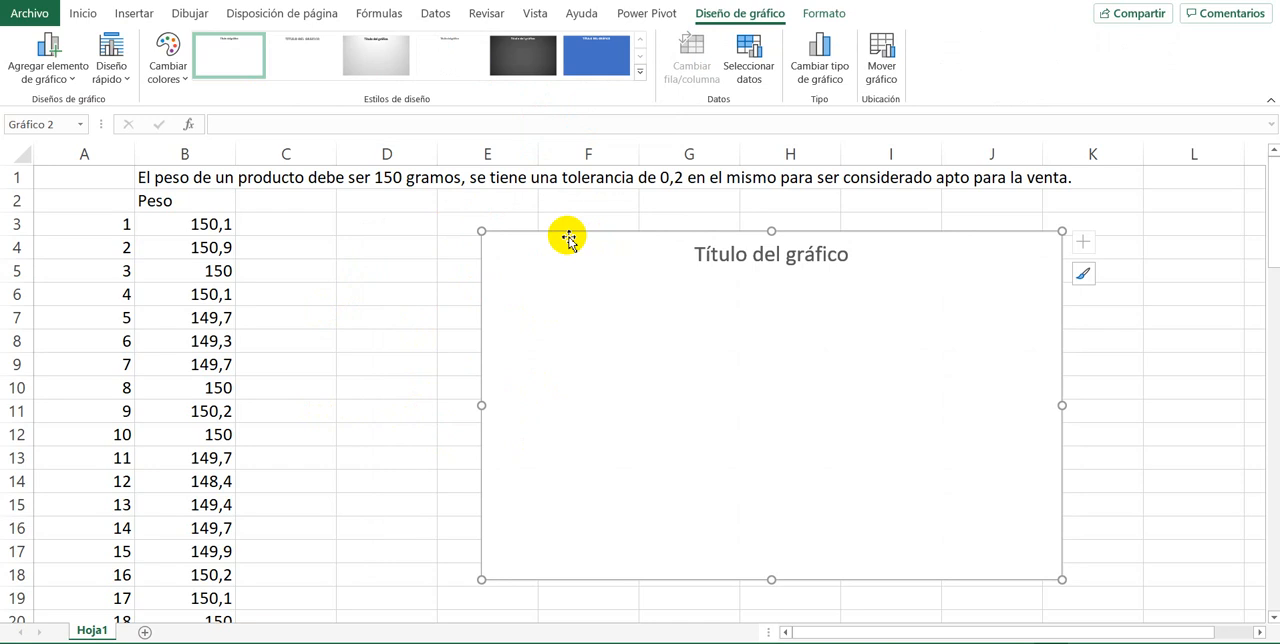
pyautogui.click(195, 271)
pyautogui.click(390, 269)
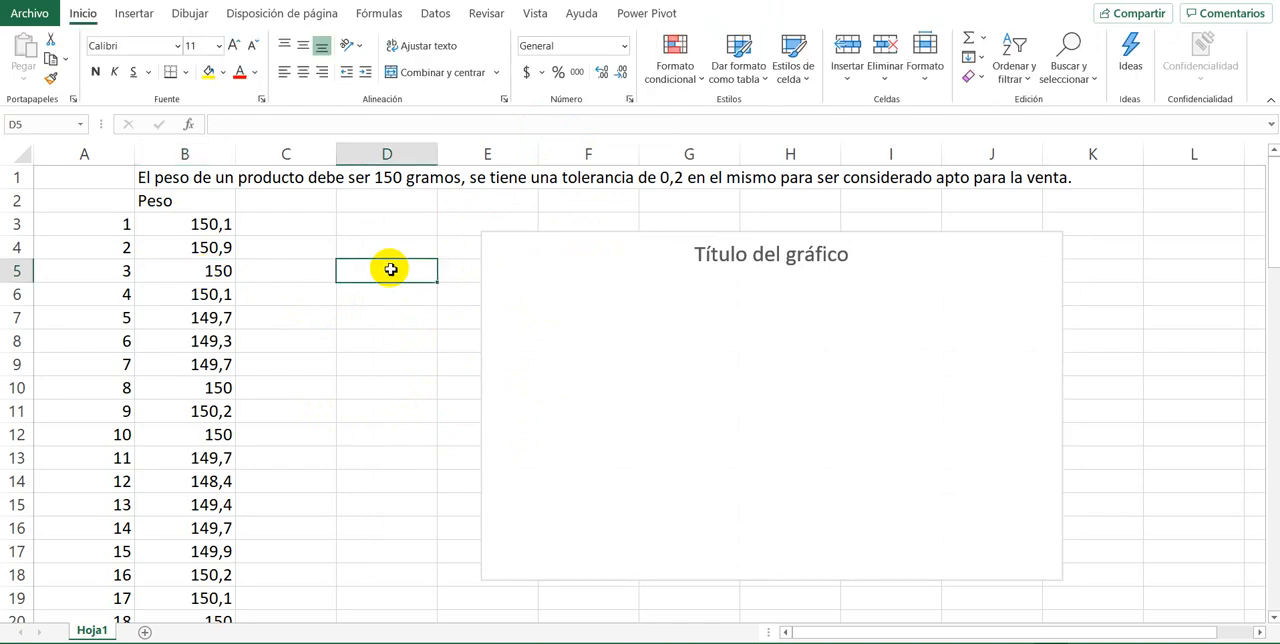
pyautogui.click(211, 277)
pyautogui.click(664, 306)
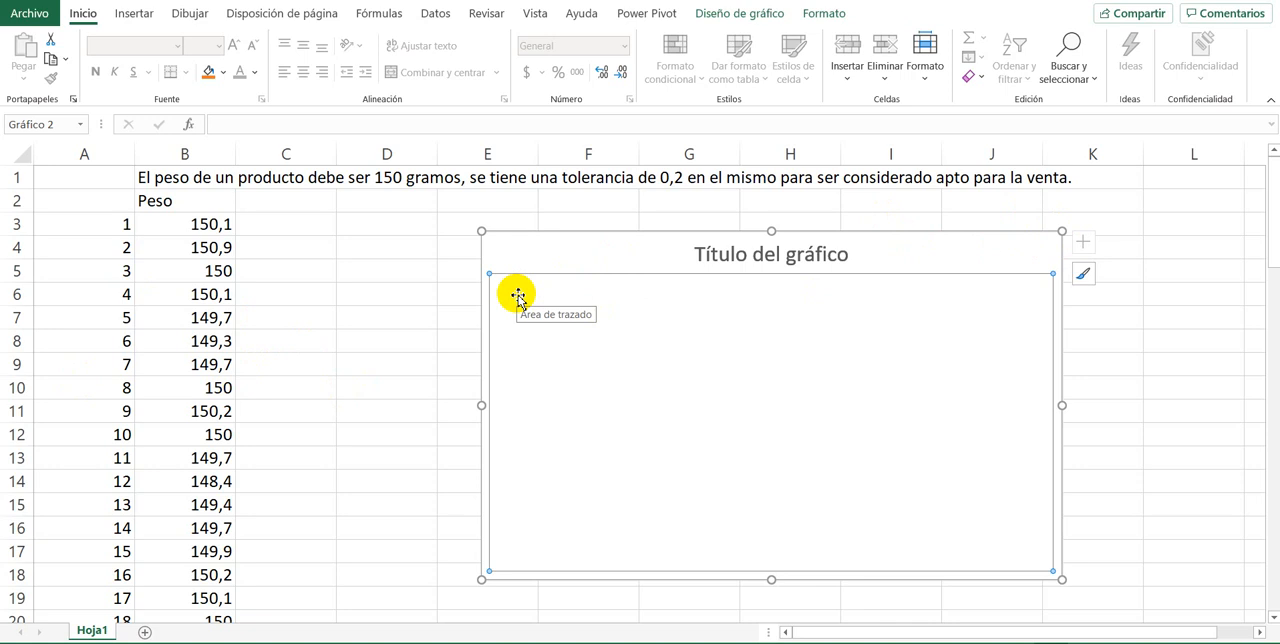
pyautogui.click(551, 224)
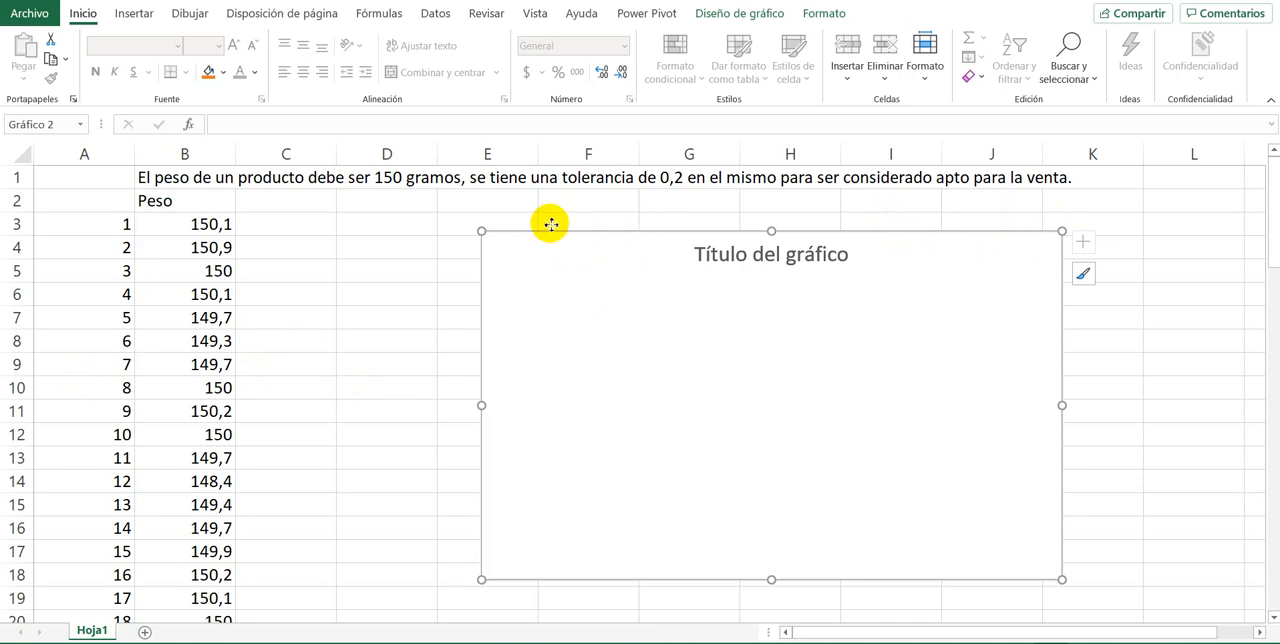
pyautogui.moveTo(551, 224); pyautogui.dragTo(537, 224)
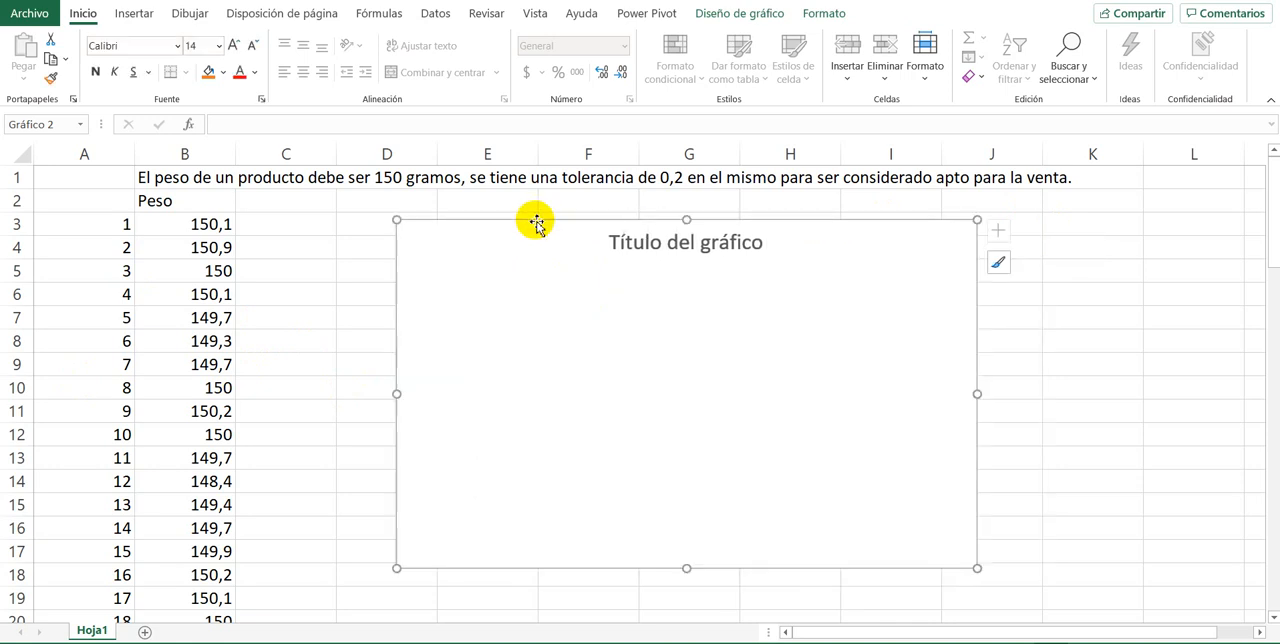
# Step: Add a new data series to the empty chart and name it Peso
pyautogui.rightClick(514, 320)
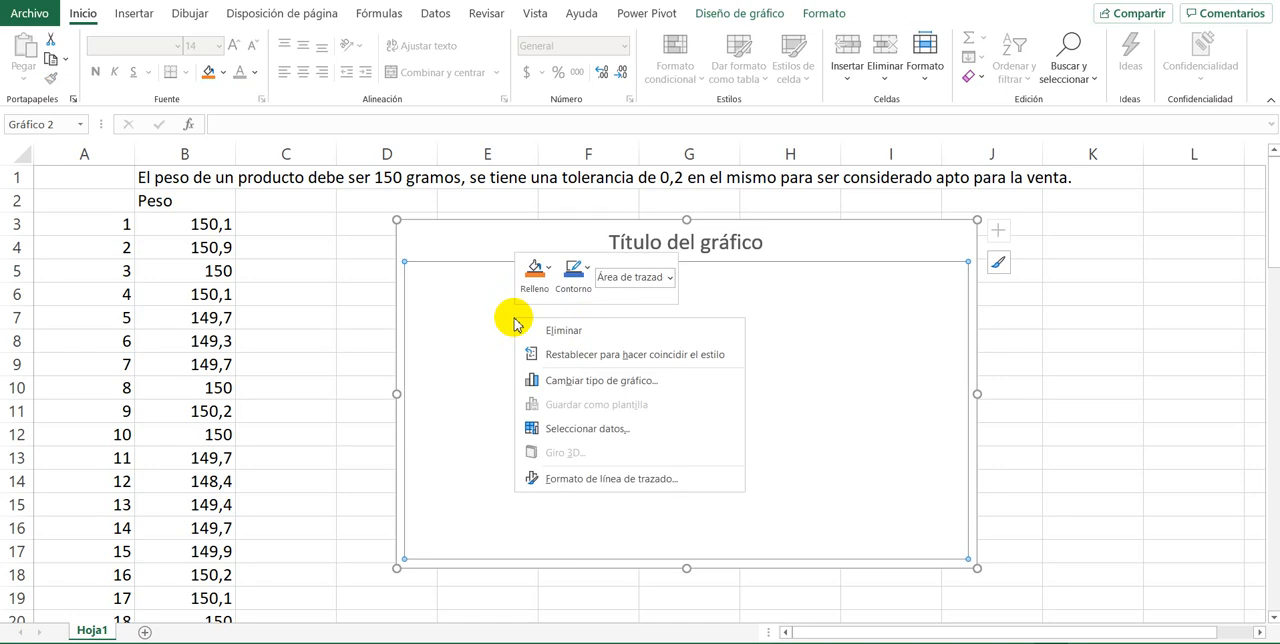
pyautogui.click(601, 428)
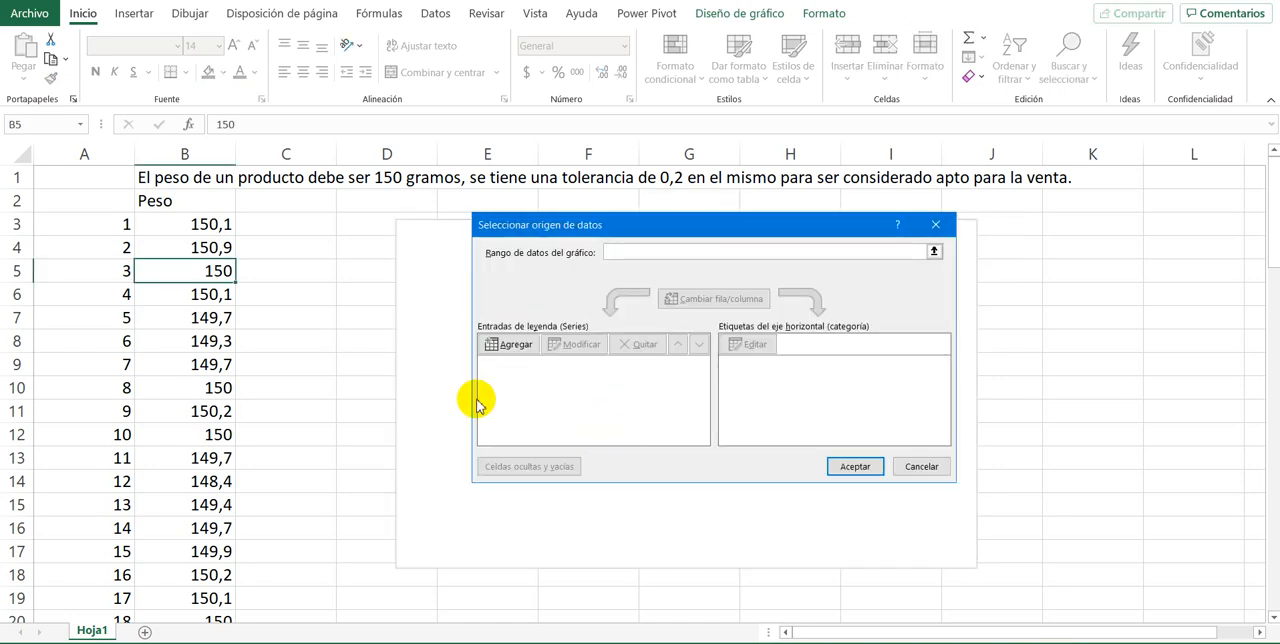
pyautogui.click(507, 345)
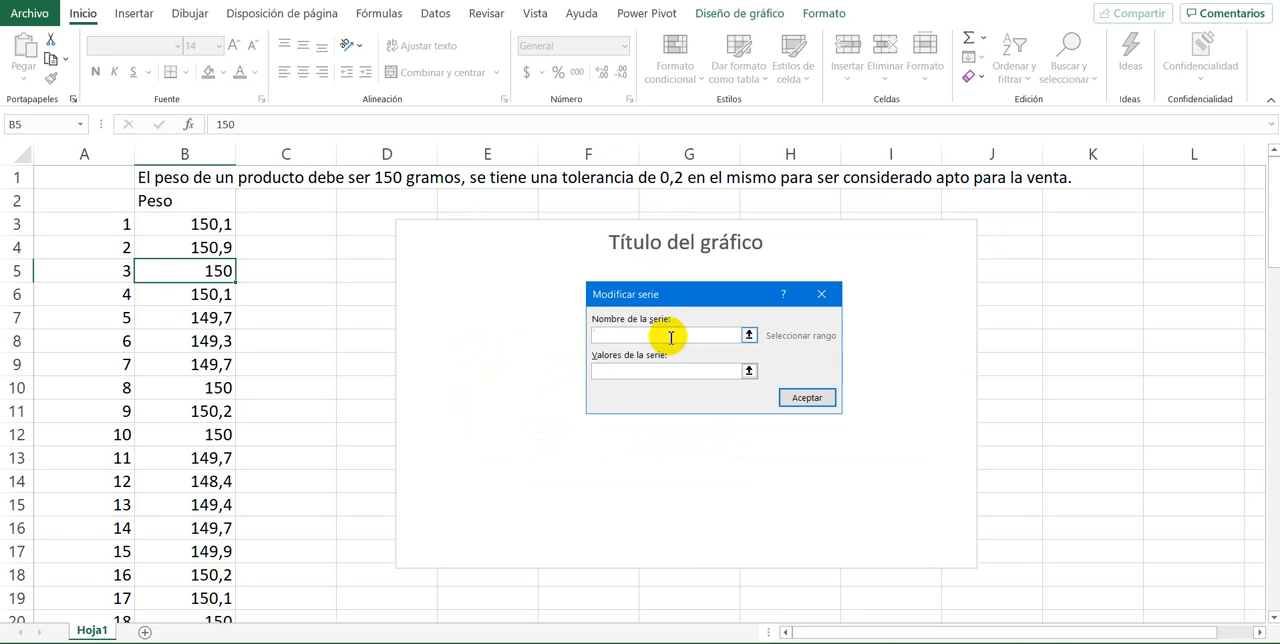
pyautogui.write('Peso')
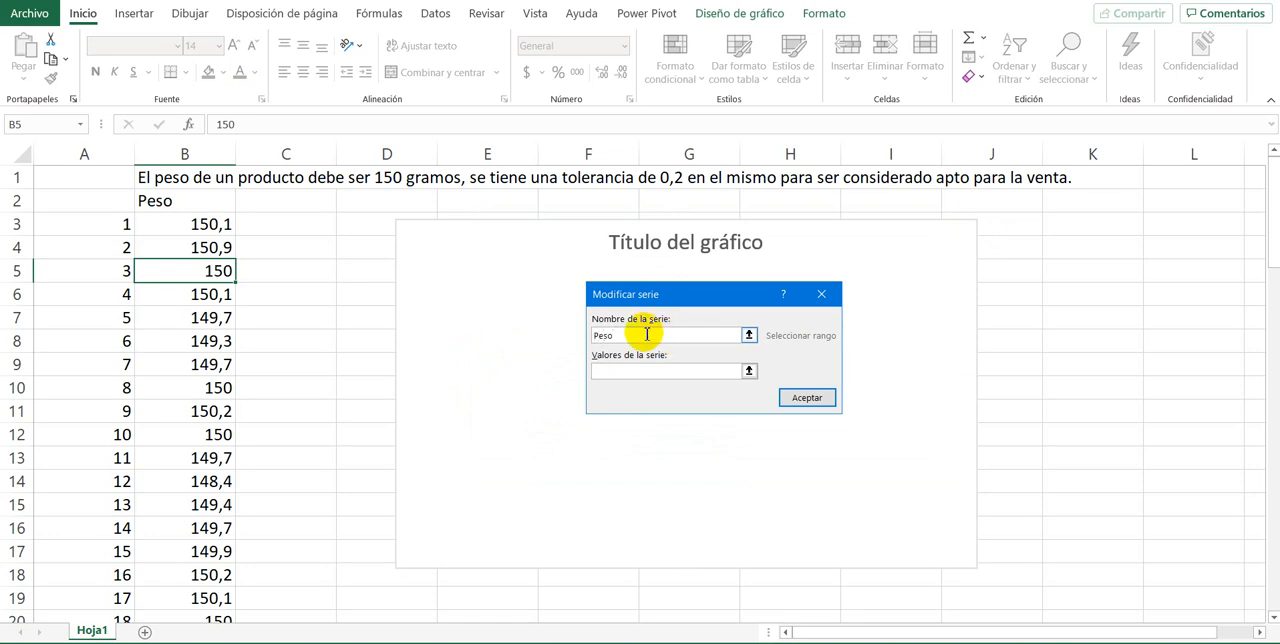
# Step: Use Hoja1 cells B3:B77 as the Peso series values and accept the chart's data source
pyautogui.click(654, 371)
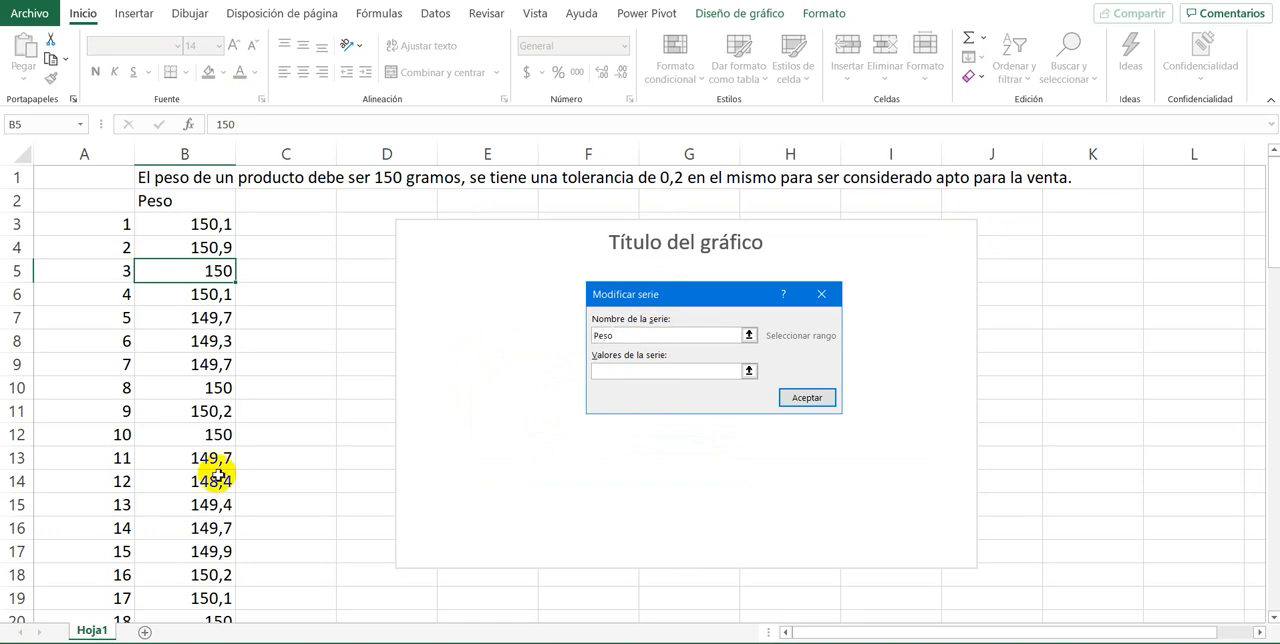
pyautogui.click(202, 227)
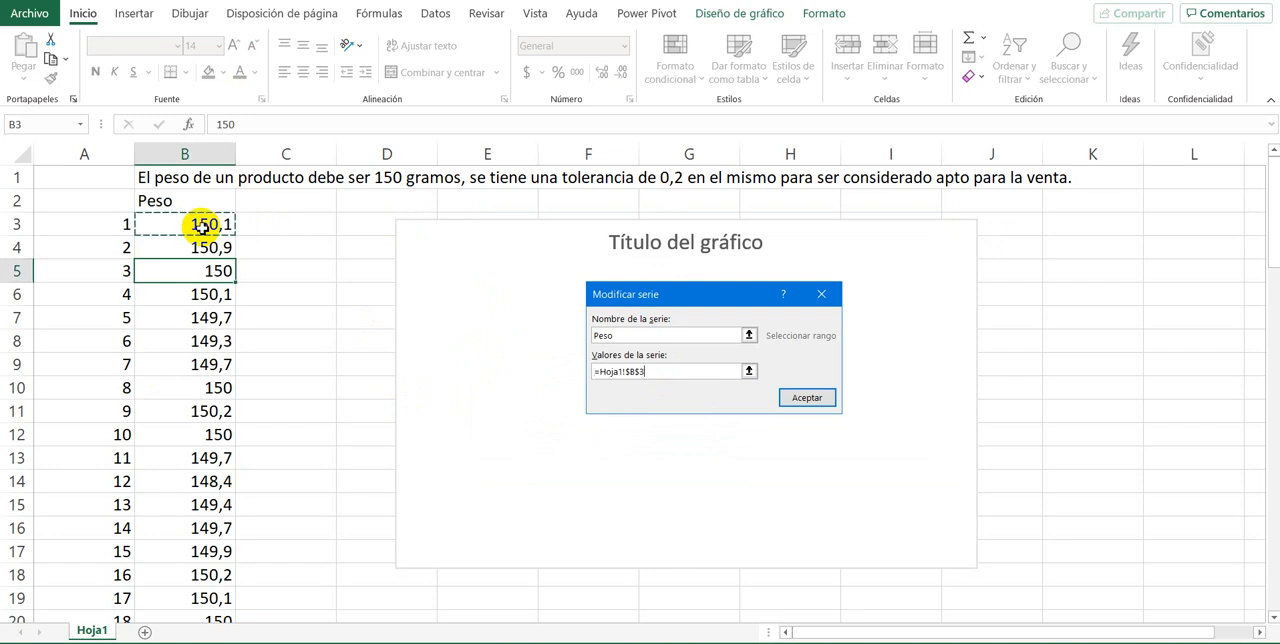
pyautogui.hotkey('ctrl', 'shift', 'Down')
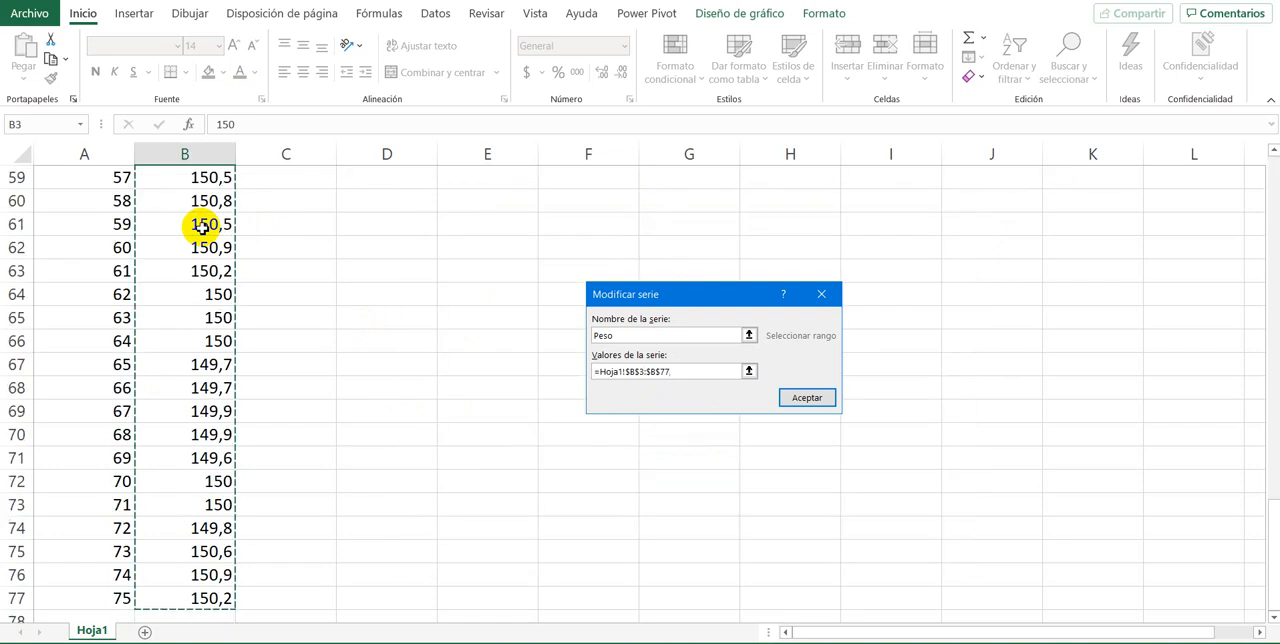
pyautogui.scroll(3, 342, 360)
pyautogui.scroll(5, 342, 360)
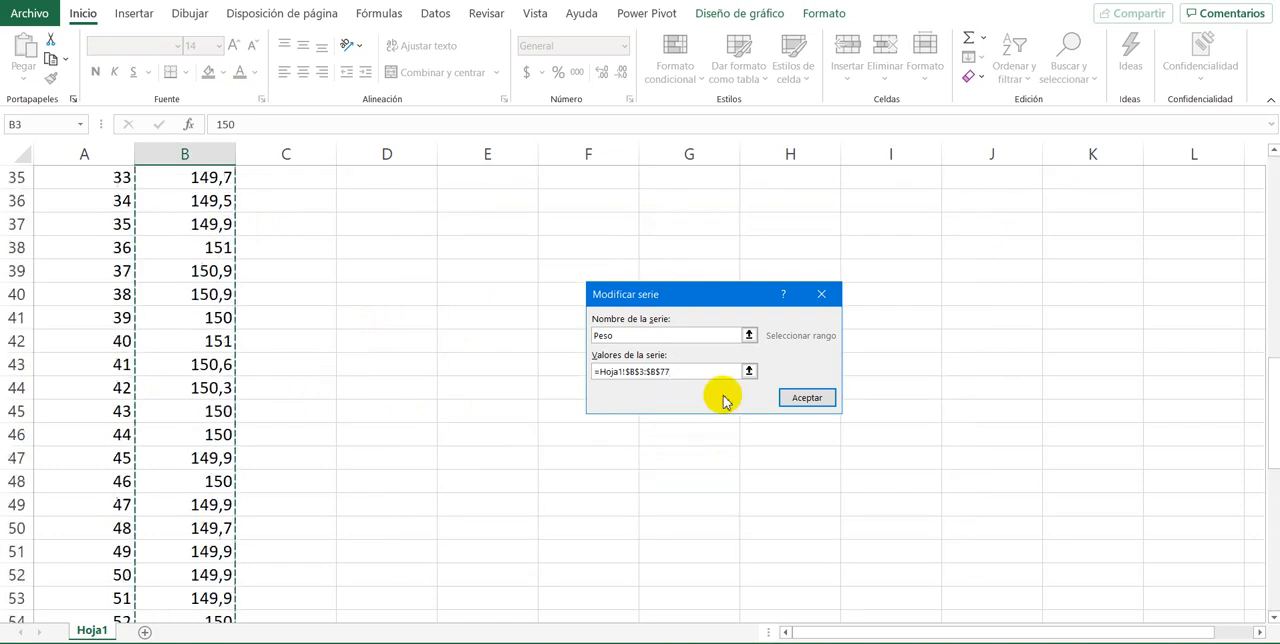
pyautogui.click(821, 398)
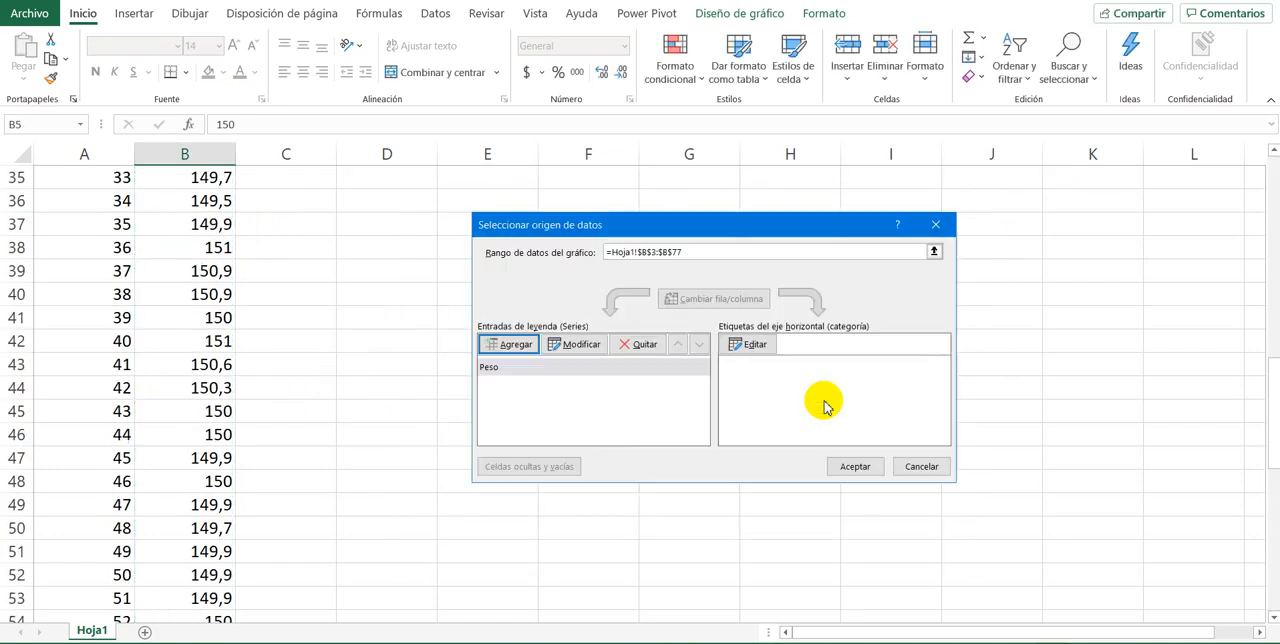
pyautogui.click(855, 466)
pyautogui.scroll(6, 648, 442)
pyautogui.scroll(5, 648, 442)
pyautogui.scroll(-3, 648, 442)
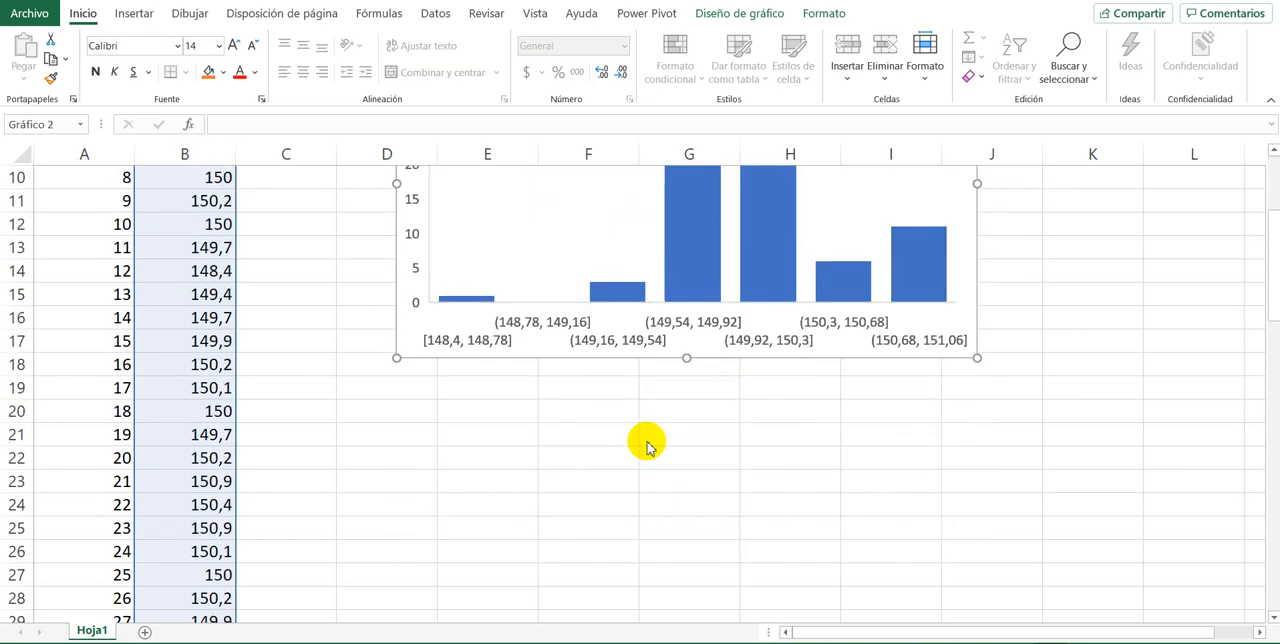
pyautogui.scroll(3, 648, 442)
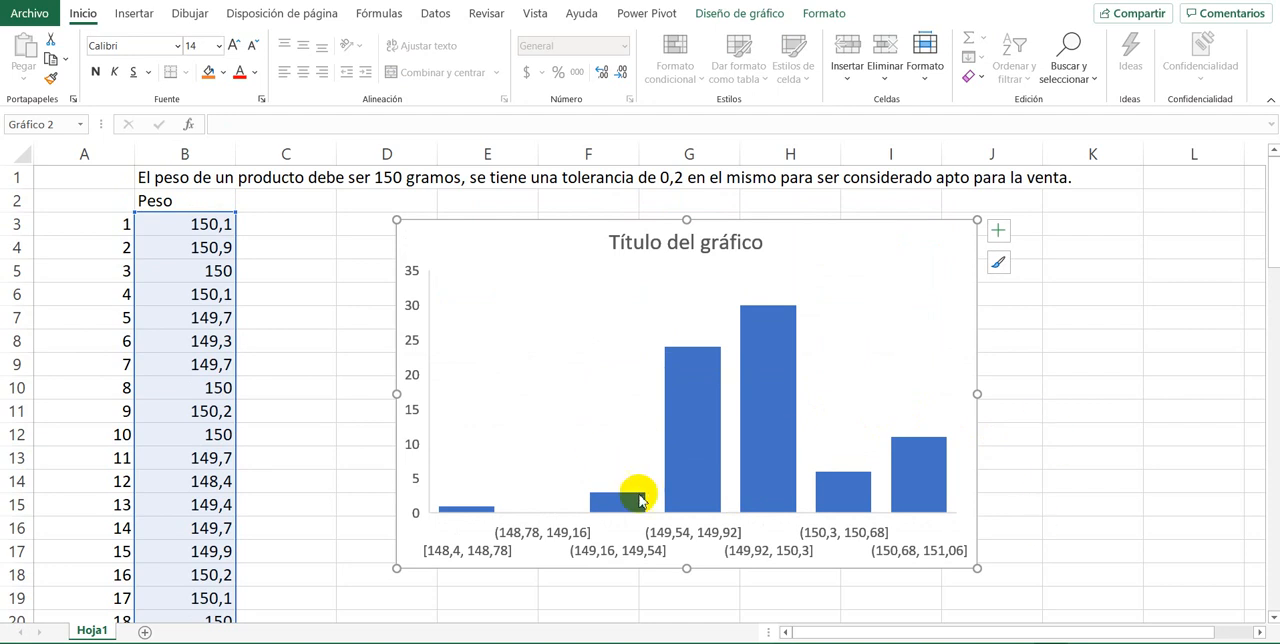
# Step: Examine the histogram's bars and weight intervals, singling out the bar for the interval from 149,92 to 150,3
pyautogui.click(697, 491)
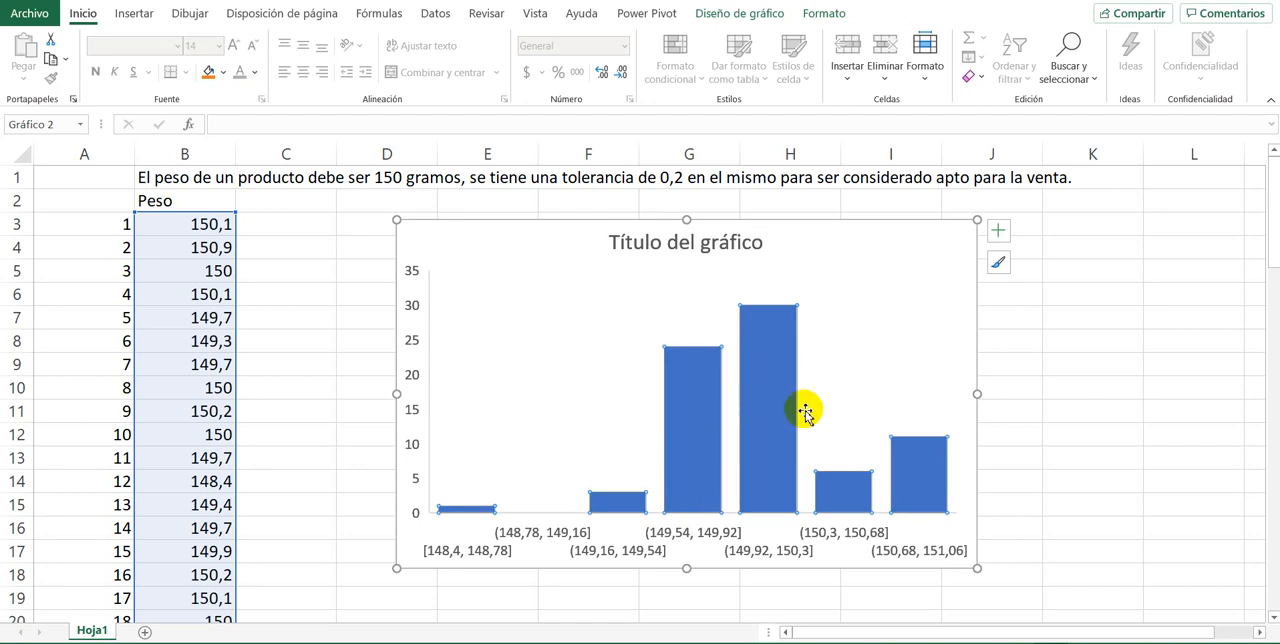
pyautogui.moveTo(762, 444)
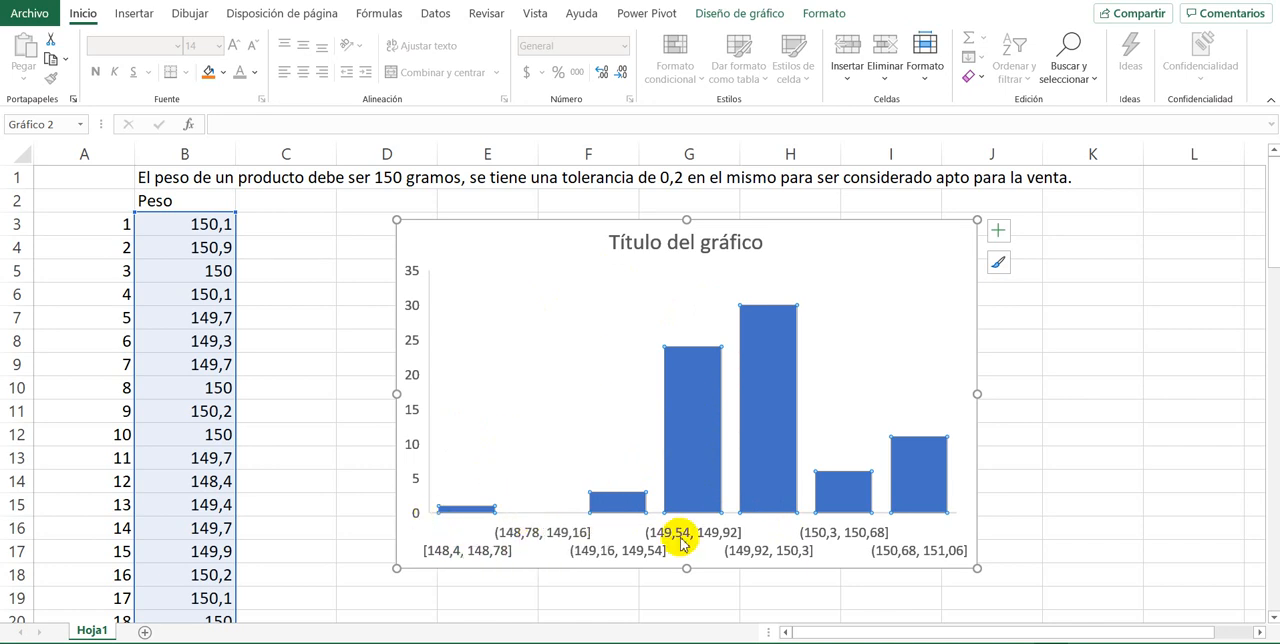
pyautogui.click(780, 430)
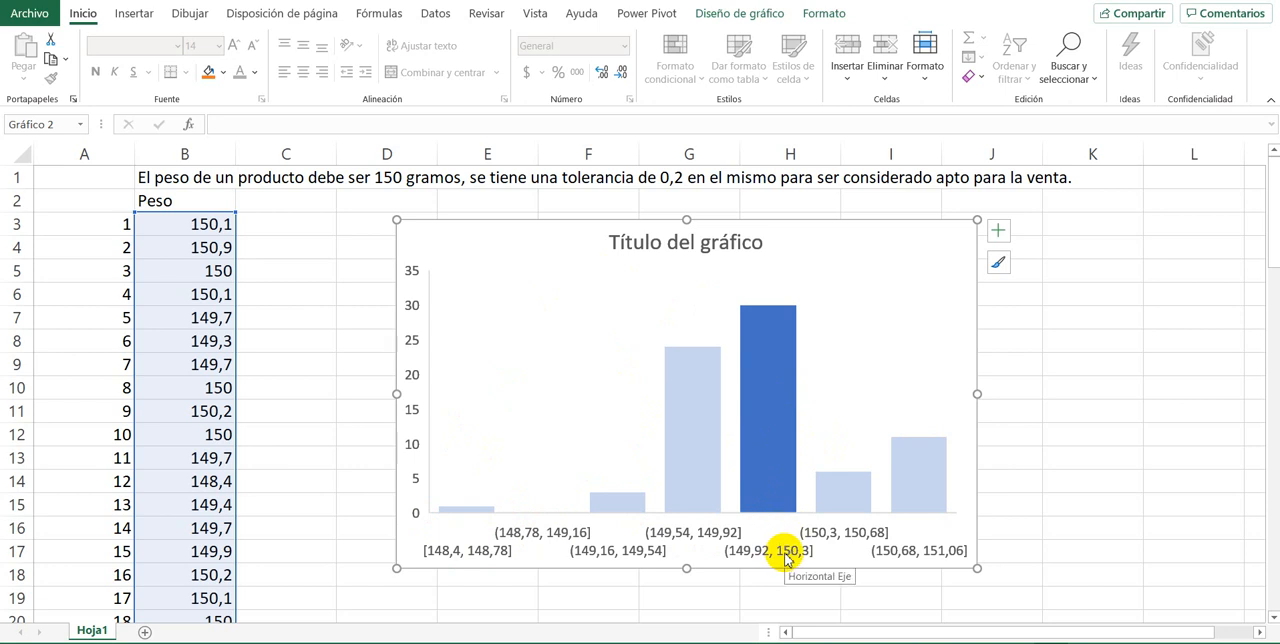
pyautogui.moveTo(770, 487)
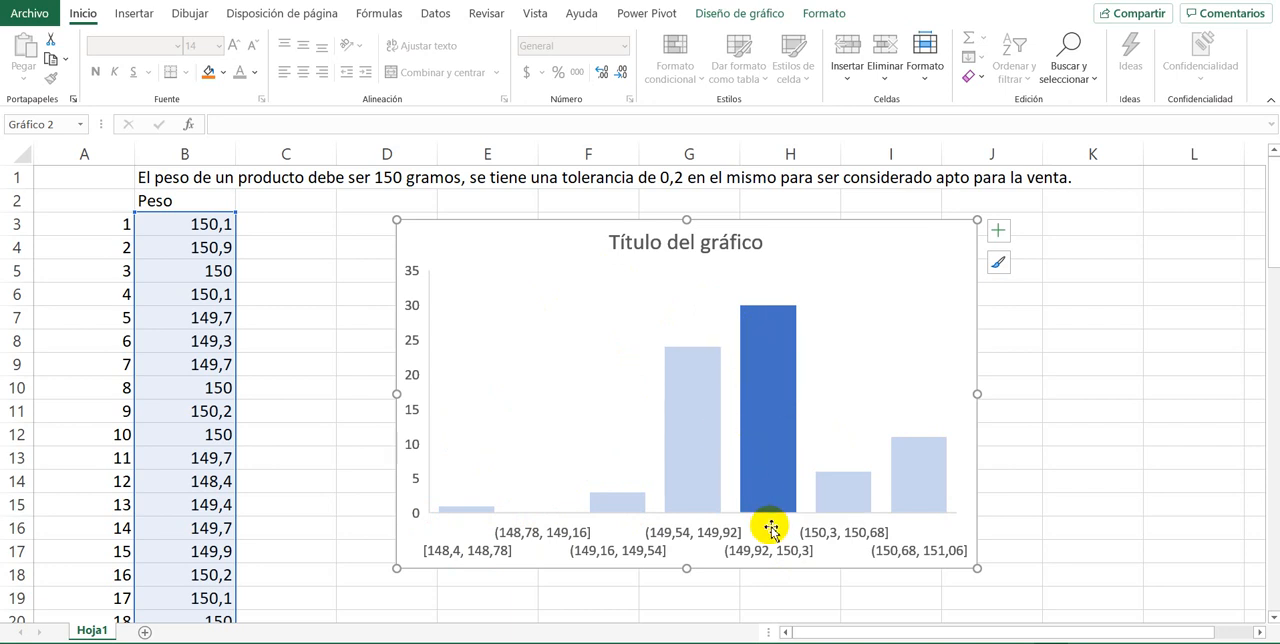
pyautogui.click(755, 497)
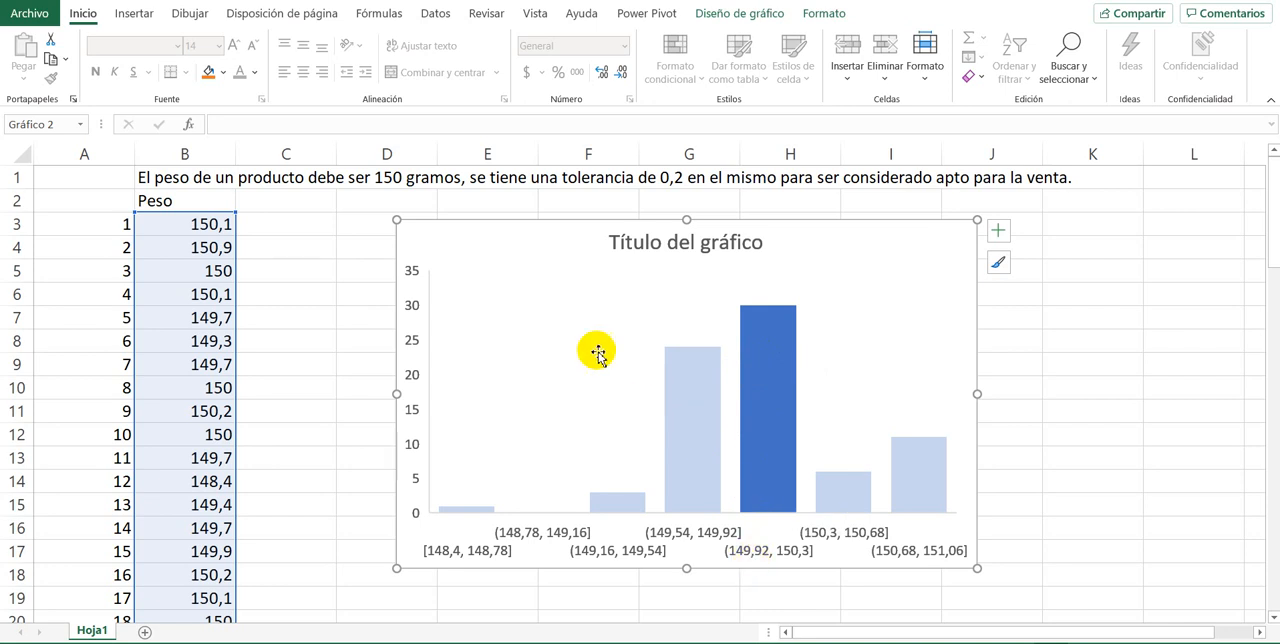
pyautogui.click(478, 326)
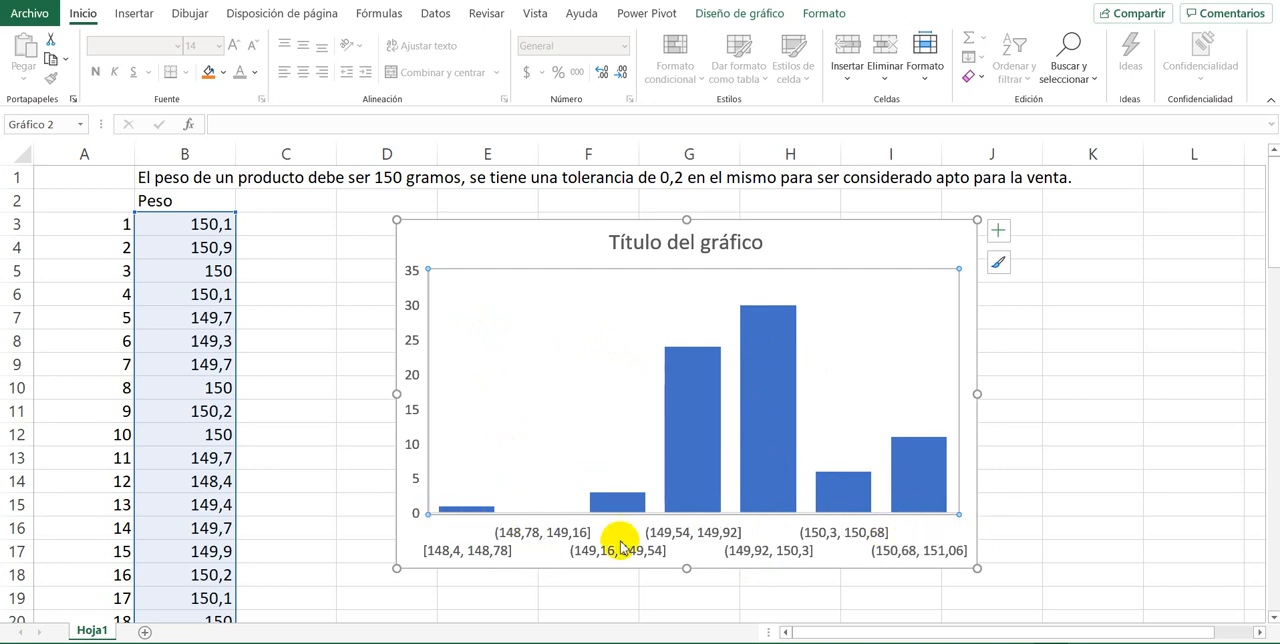
# Step: Set the horizontal axis labels to font size 8 and widen the chart to the far side of column K
pyautogui.click(563, 536)
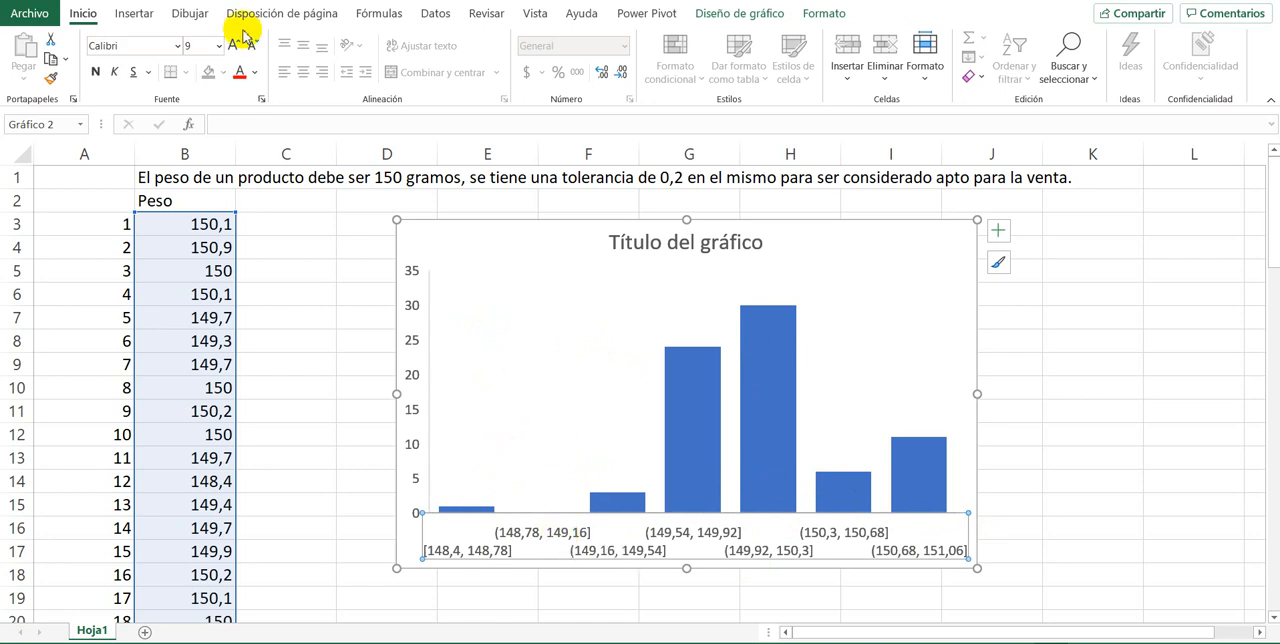
pyautogui.click(219, 46)
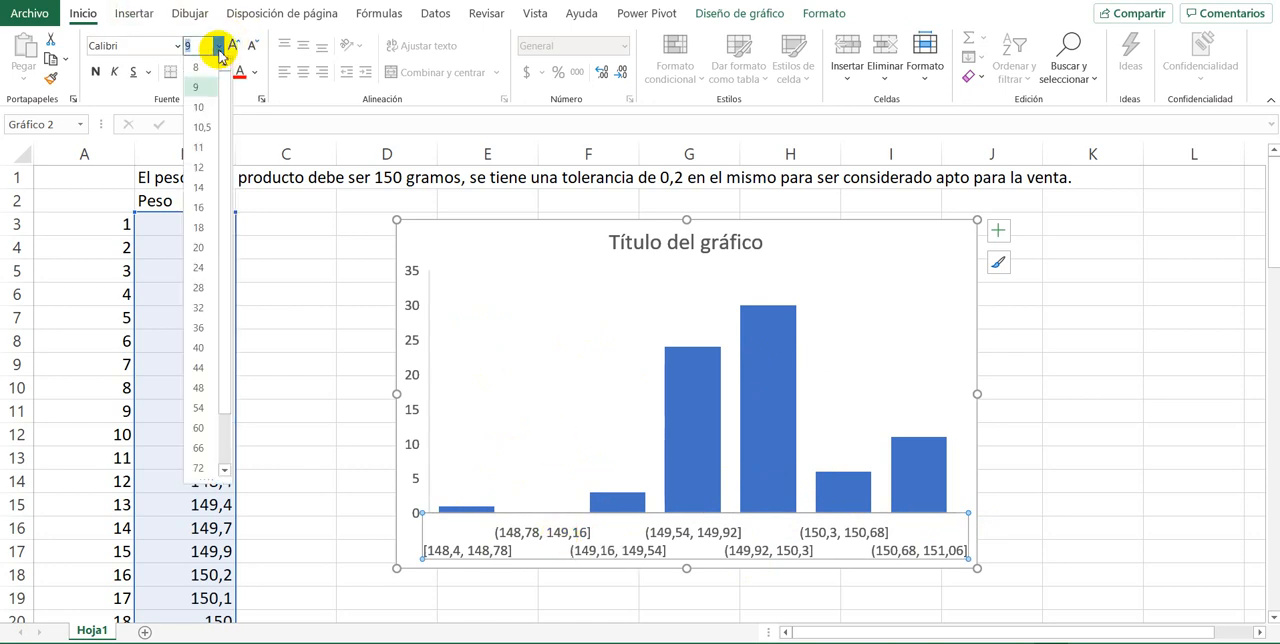
pyautogui.click(196, 67)
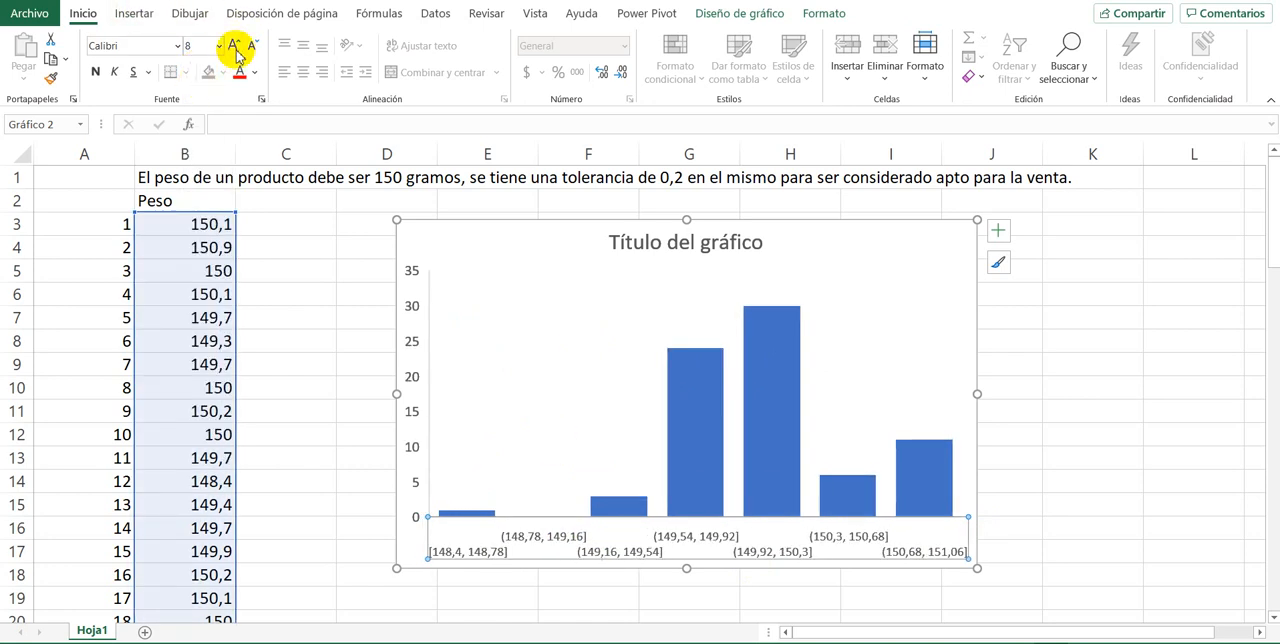
pyautogui.moveTo(976, 567); pyautogui.dragTo(1168, 552)
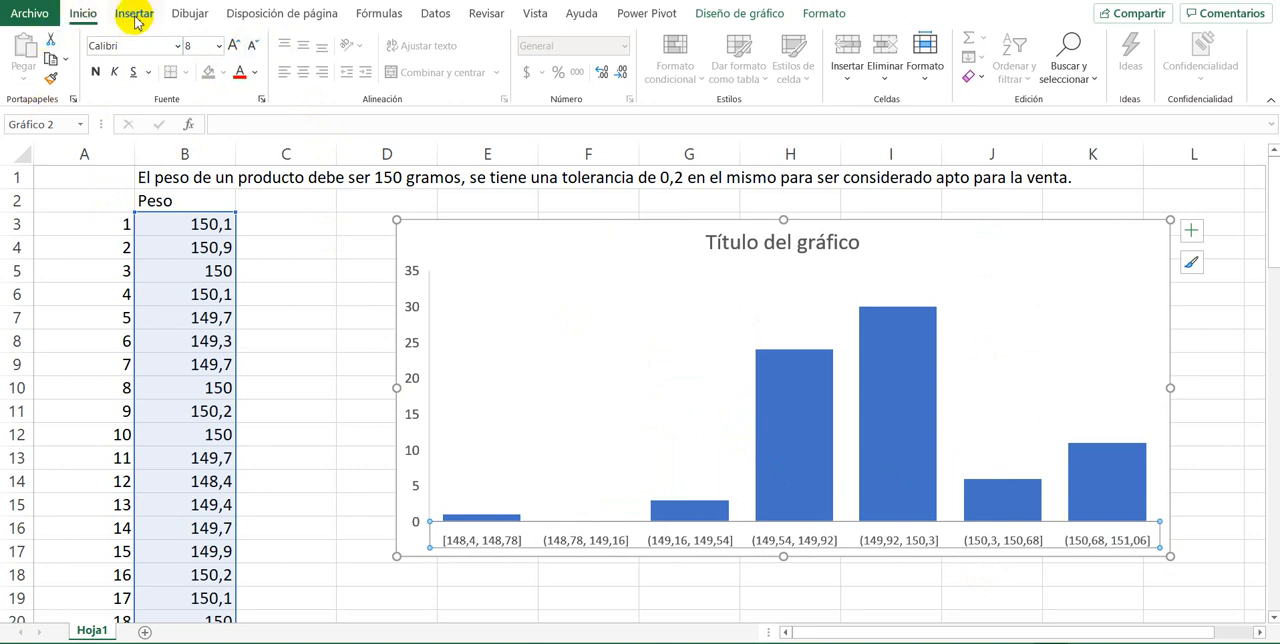
# Step: Apply the quick layout with adjoining bars and horizontal gridlines to the histogram
pyautogui.click(775, 15)
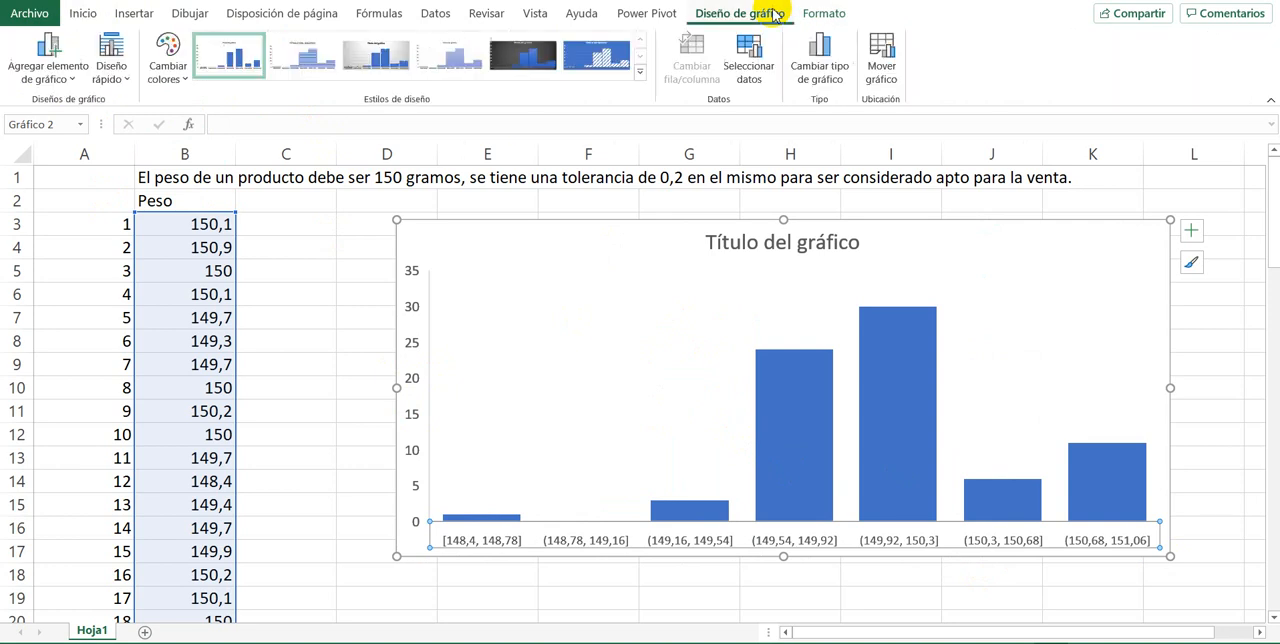
pyautogui.click(111, 62)
pyautogui.click(115, 113)
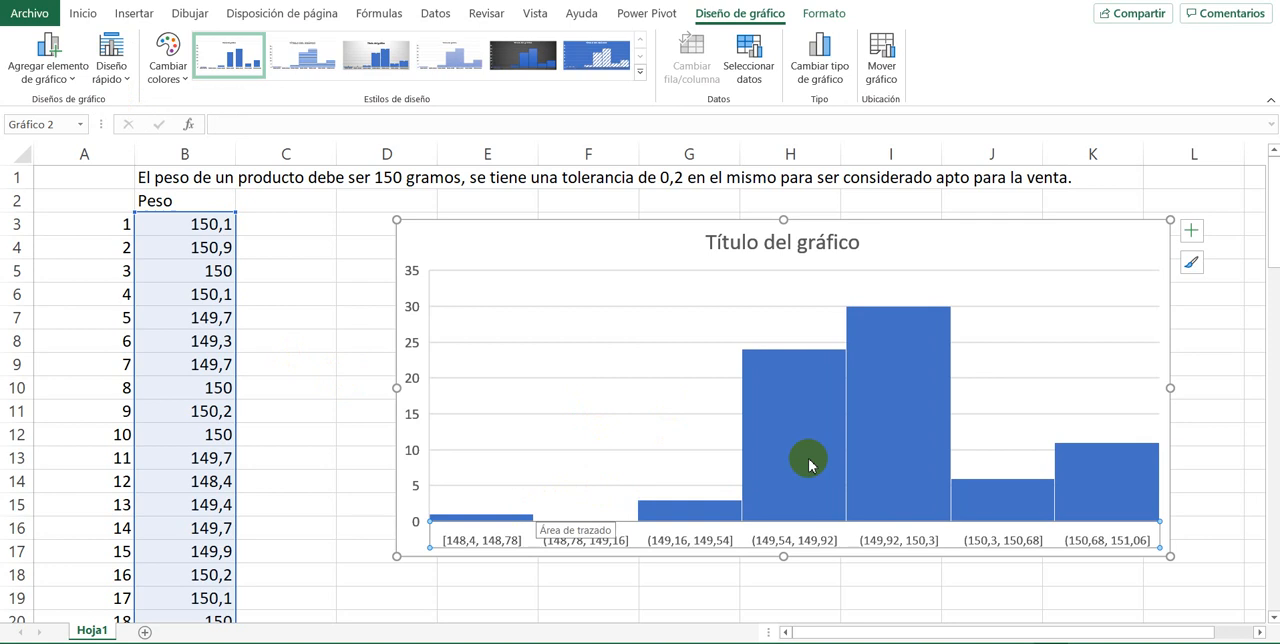
# Step: Examine the histogram's lowest and highest weight bars against the 150-gram target and 0,2 tolerance
pyautogui.moveTo(870, 478)
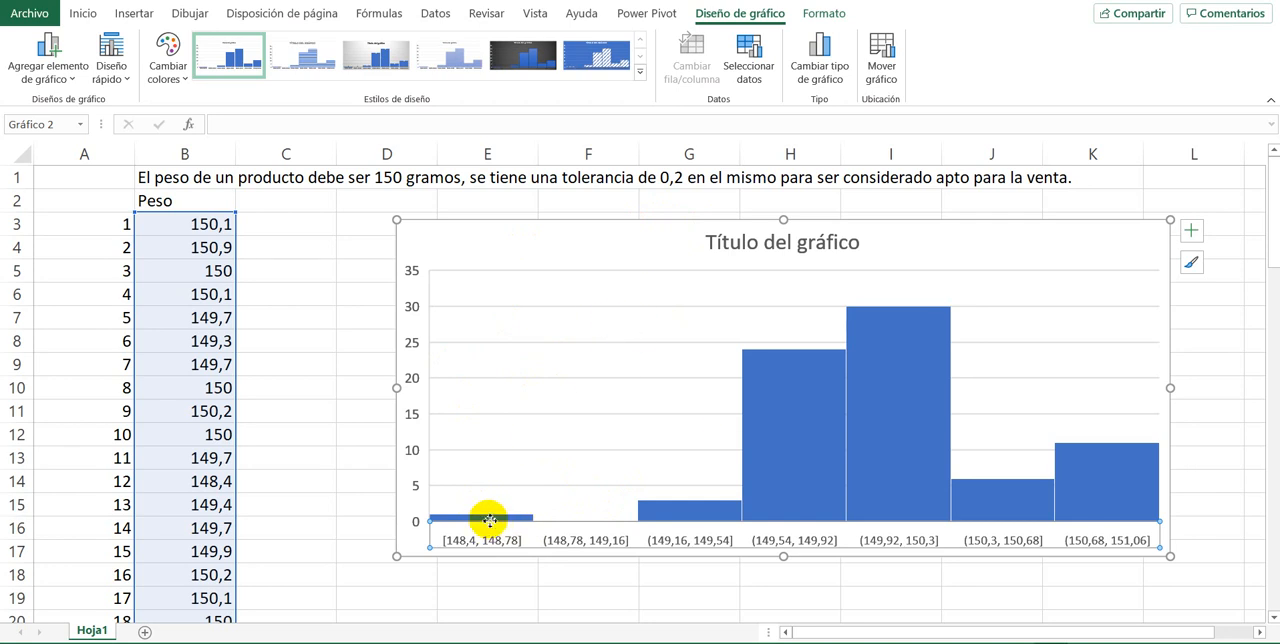
pyautogui.moveTo(489, 520)
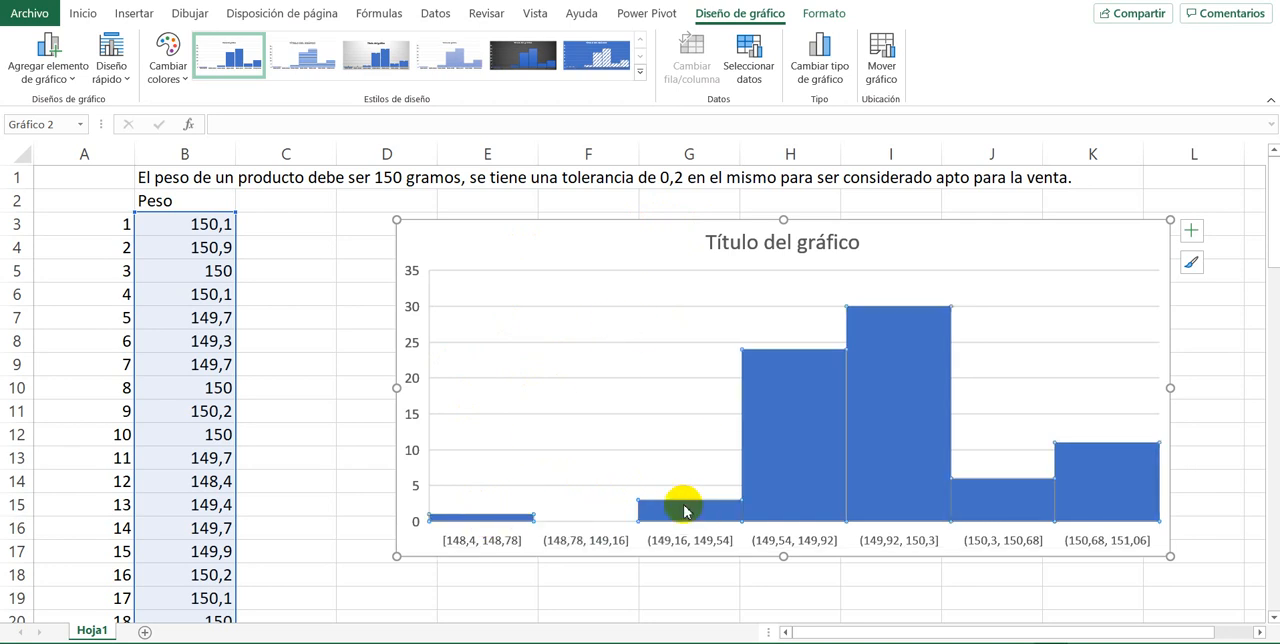
pyautogui.click(688, 505)
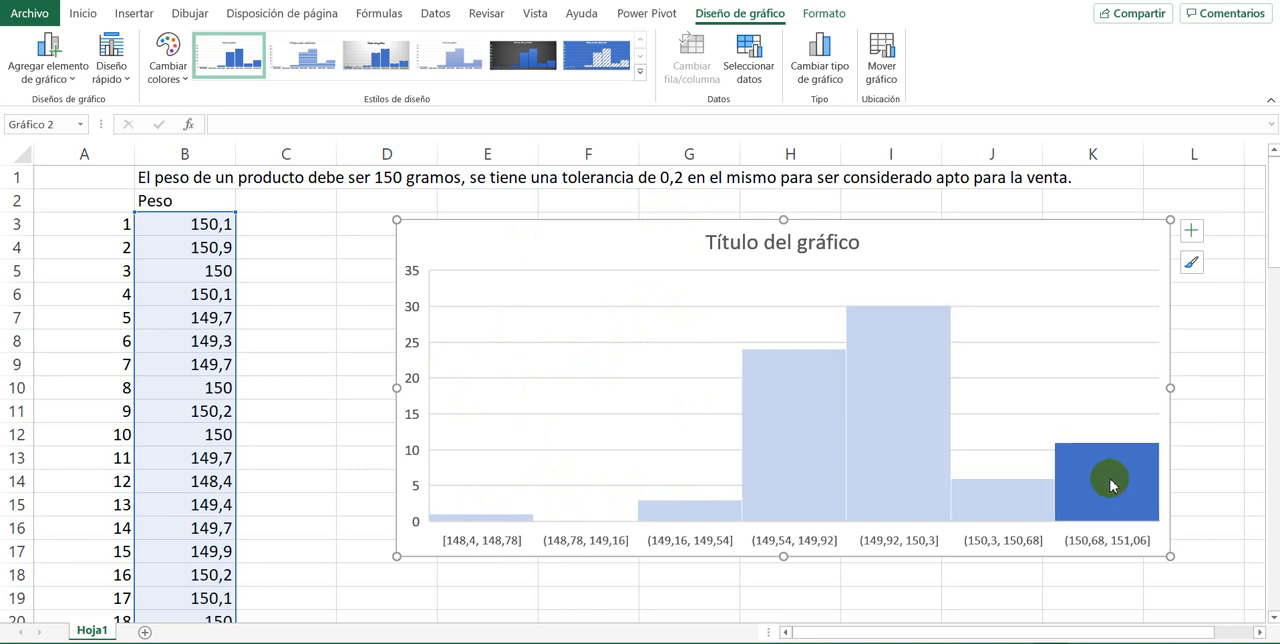
pyautogui.moveTo(1110, 485)
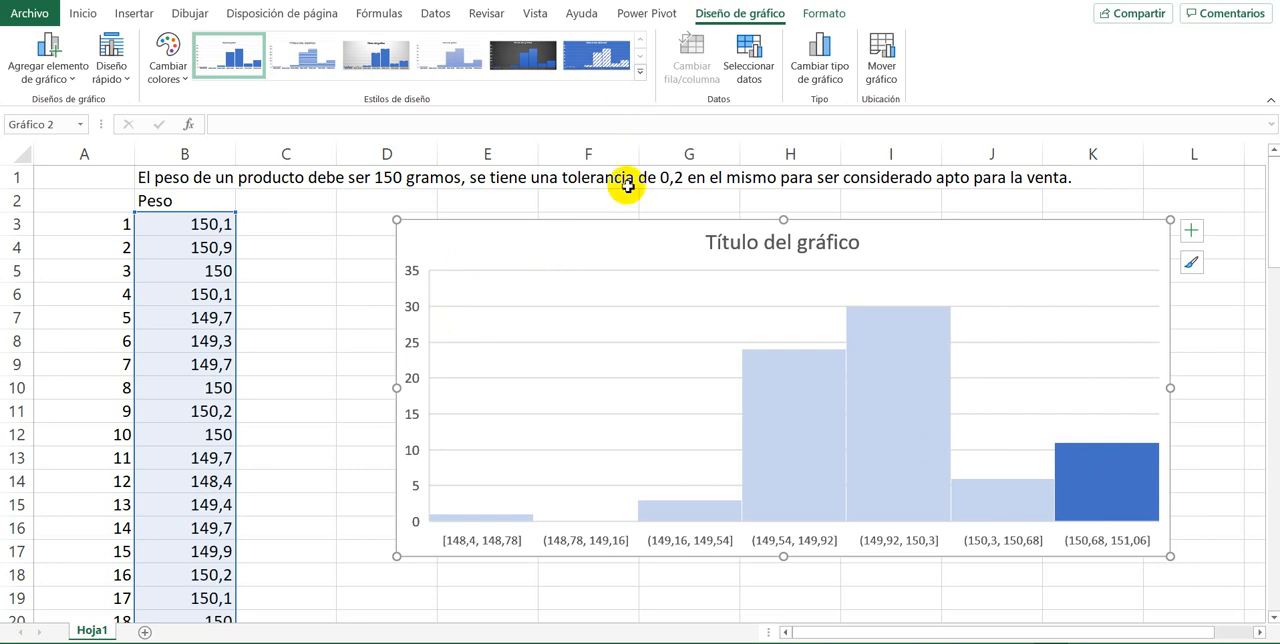
# Step: Deselect the chart and consult the Sturges formula in the browser's image search results
pyautogui.click(475, 580)
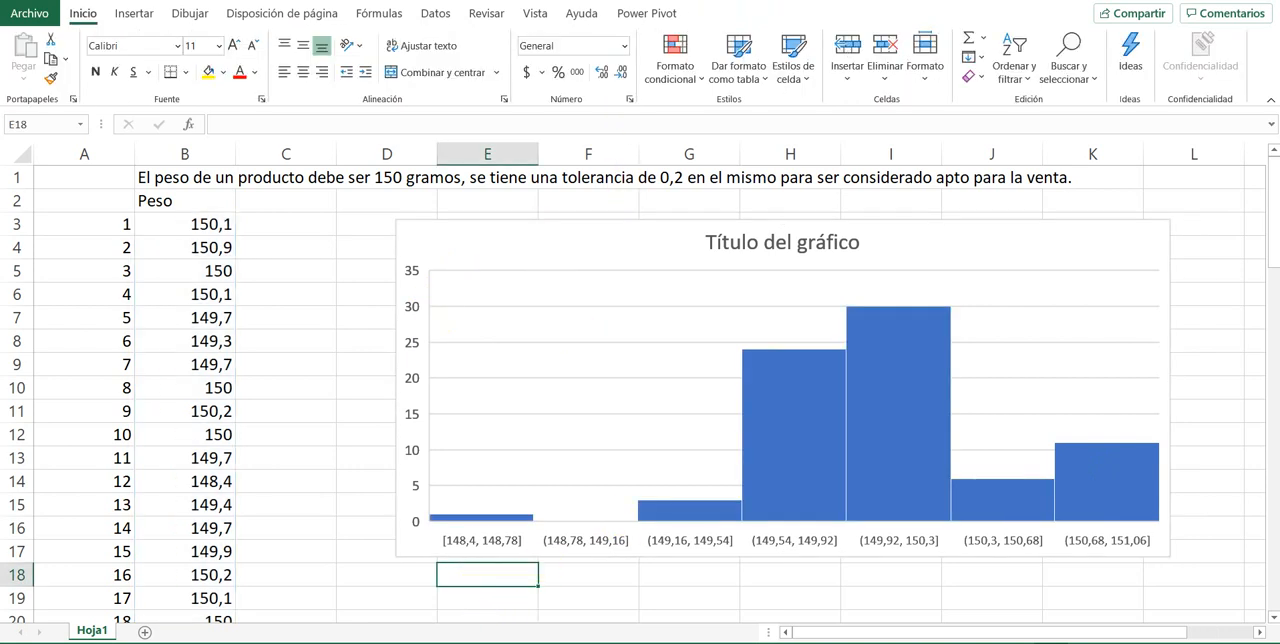
pyautogui.click(528, 642)
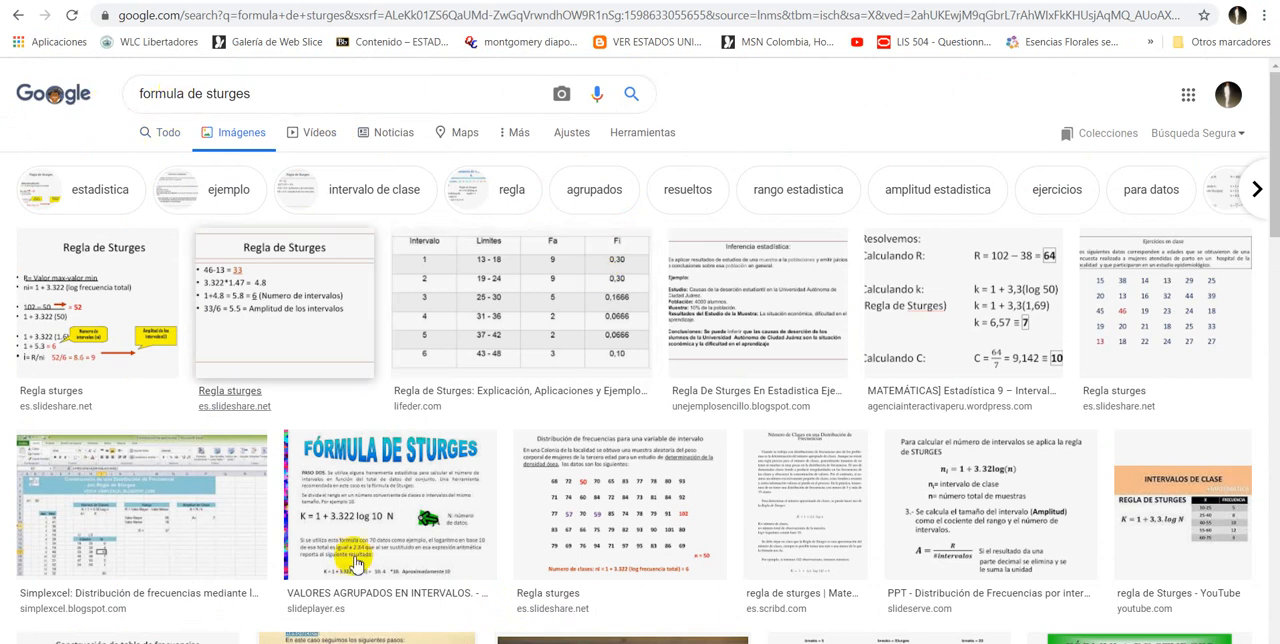
pyautogui.click(370, 525)
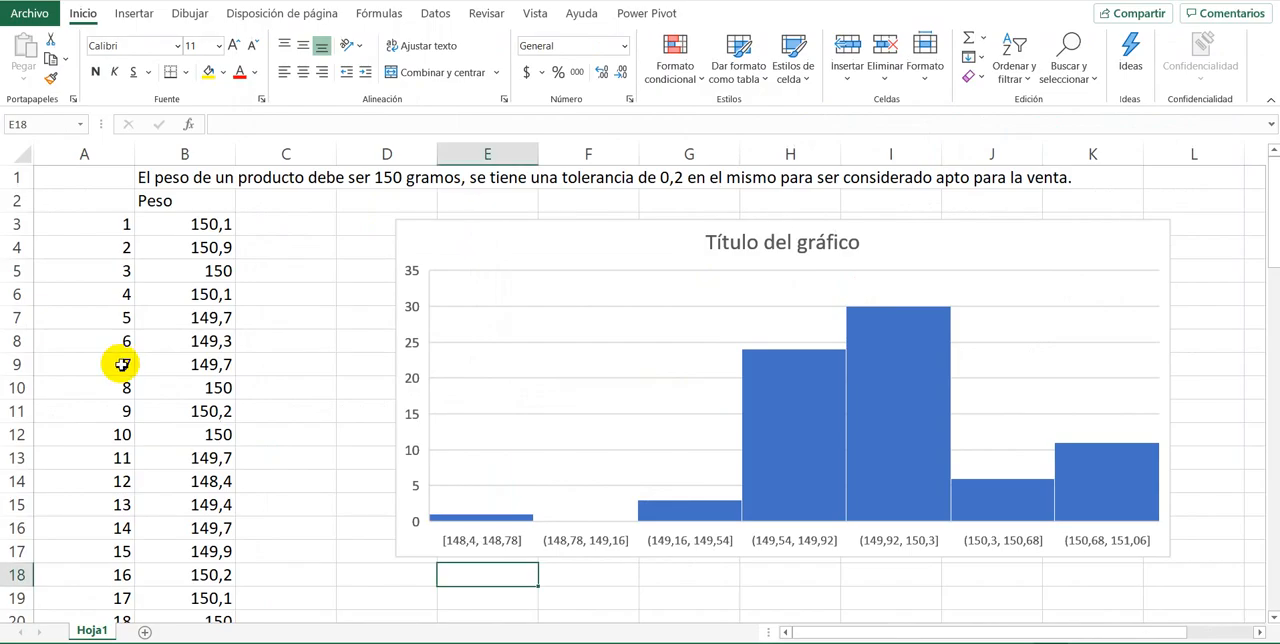
# Step: Return to the Excel worksheet and check how many weight records are numbered in column A
pyautogui.click(93, 321)
pyautogui.press('Up')
pyautogui.press('Up')
pyautogui.press('Up')
pyautogui.press('Up')
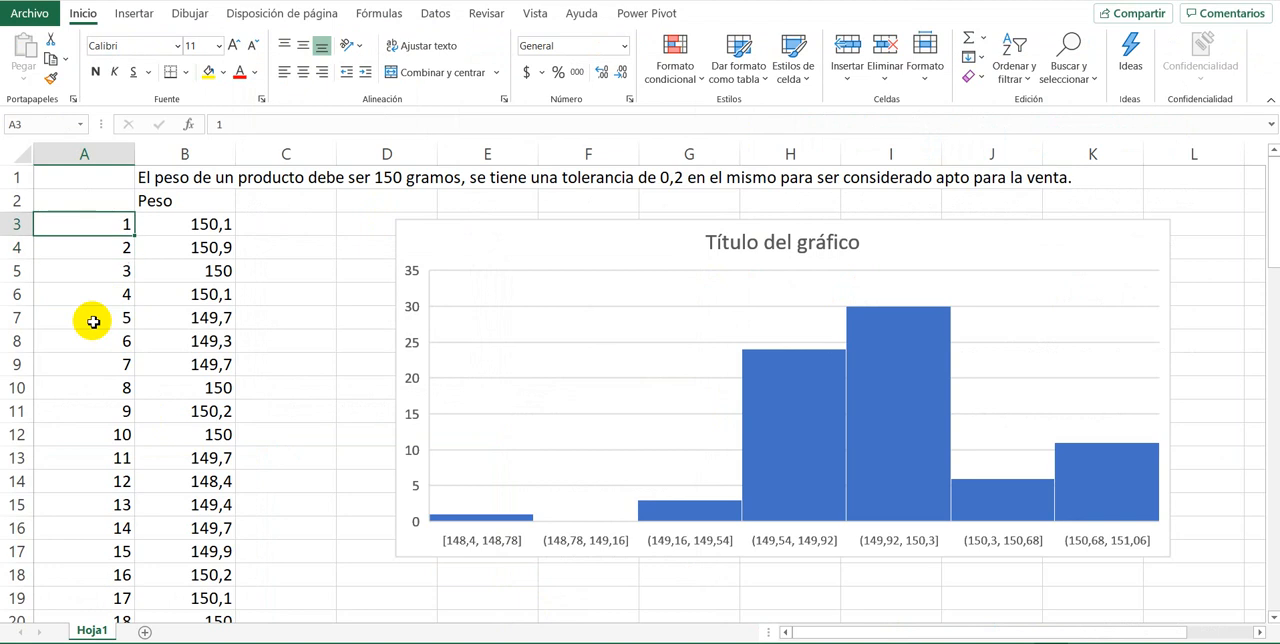
pyautogui.hotkey('ctrl', 'Down')
pyautogui.hotkey('ctrl', 'Up')
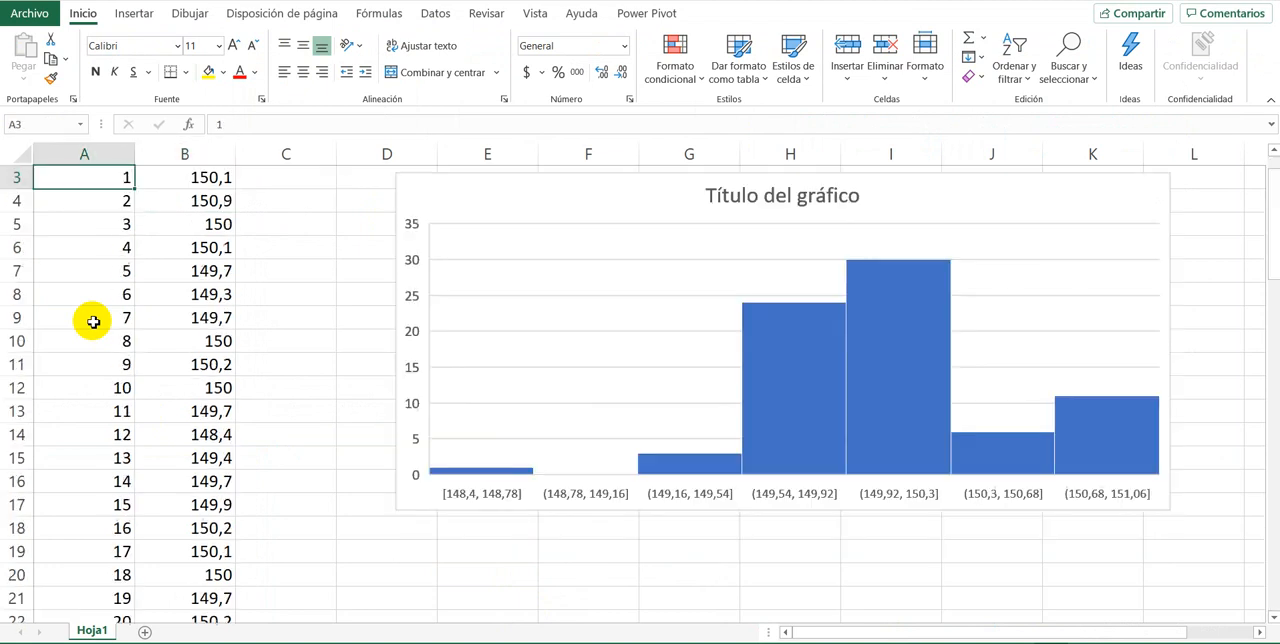
pyautogui.press('Right')
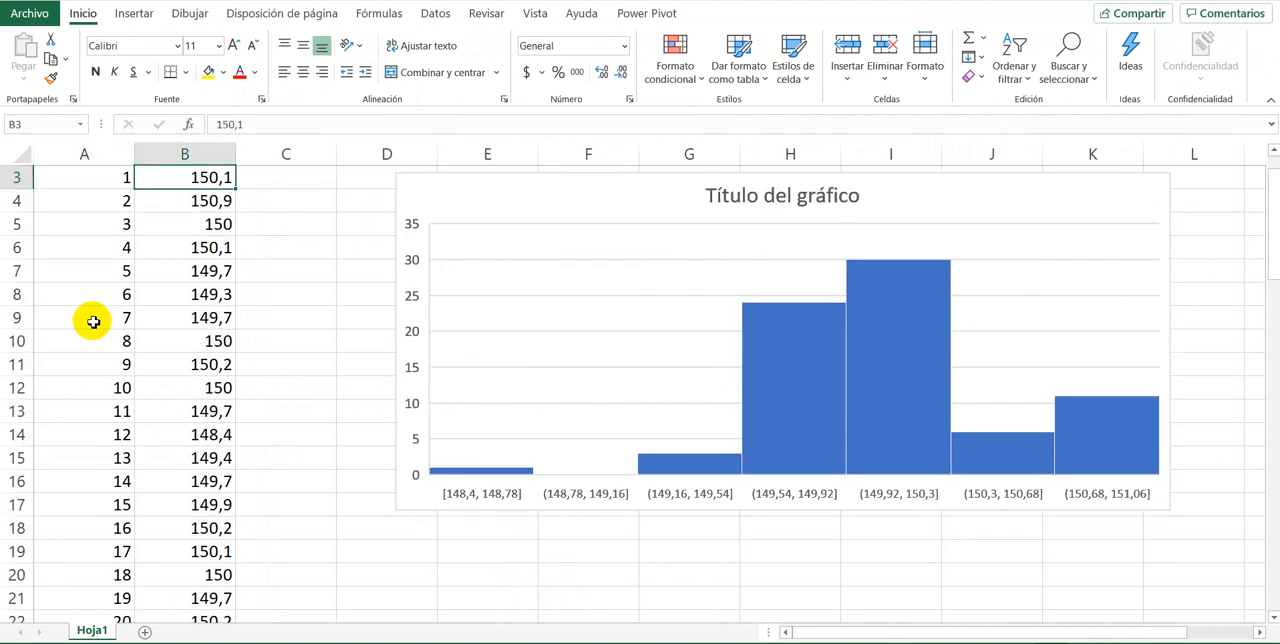
# Step: Label cell E19, below the histogram, as "Formula de Sturges"
pyautogui.click(462, 554)
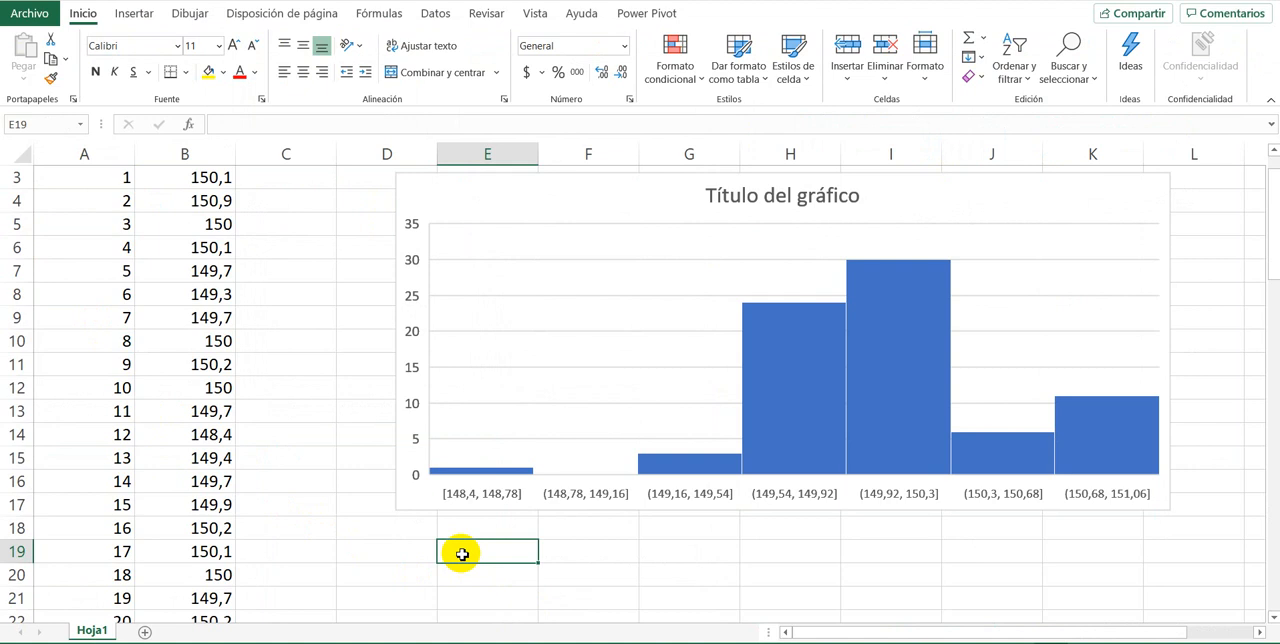
pyautogui.write('Formula de')
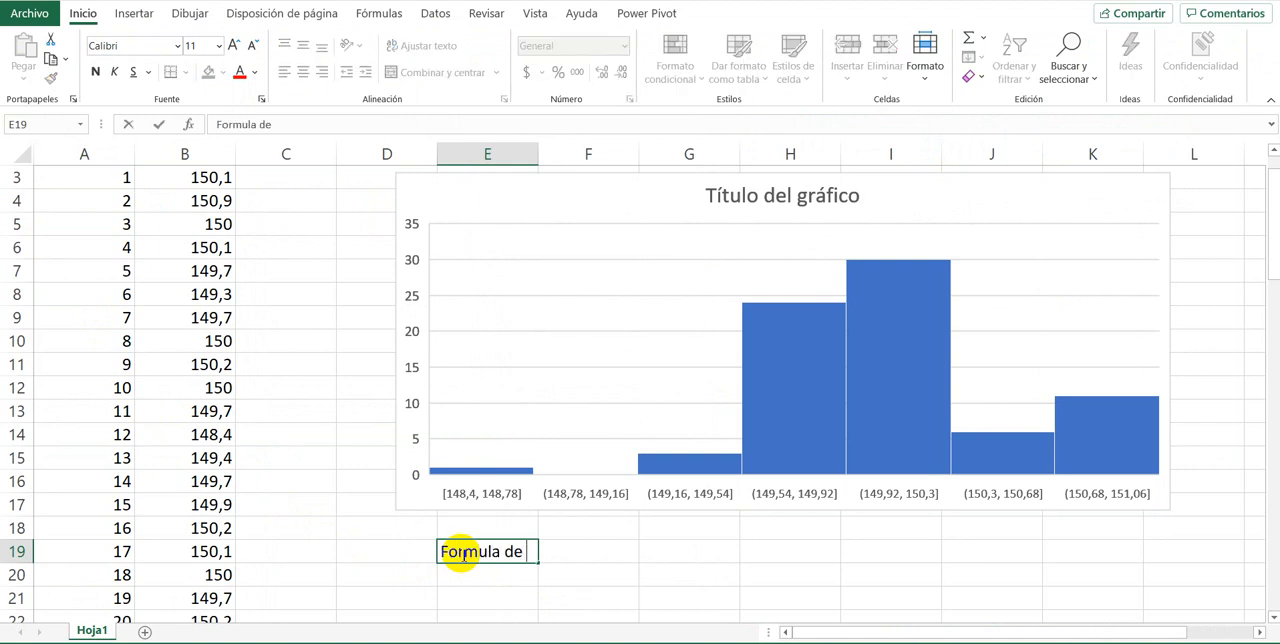
pyautogui.write(' Sturges')
pyautogui.press('Tab')
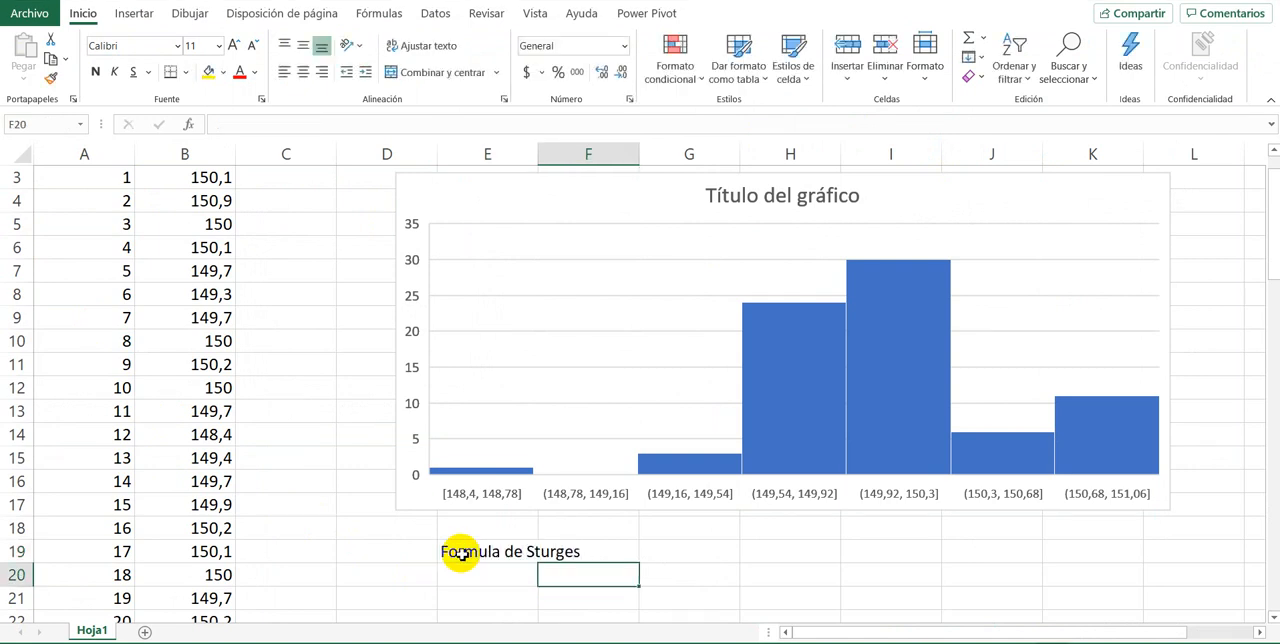
# Step: Calculate the Sturges number of intervals in G19 with the formula =1+3,3*LOG10(75)
pyautogui.press('Tab')
pyautogui.write('=')
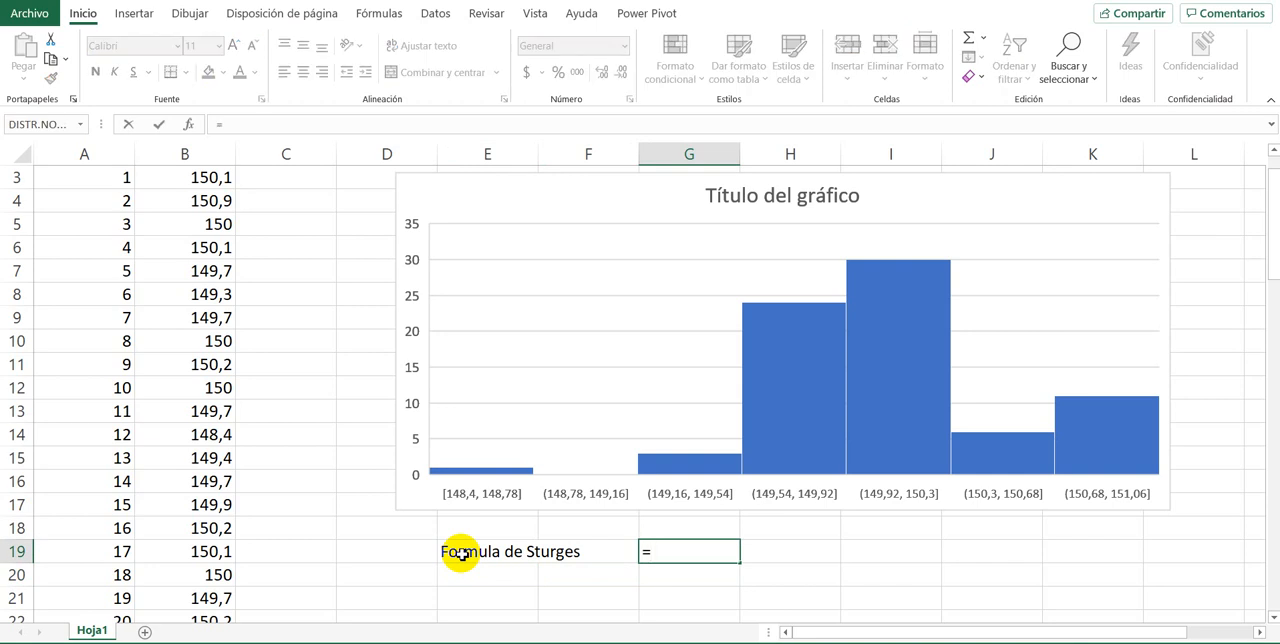
pyautogui.write('1+3,3*l')
pyautogui.write('og')
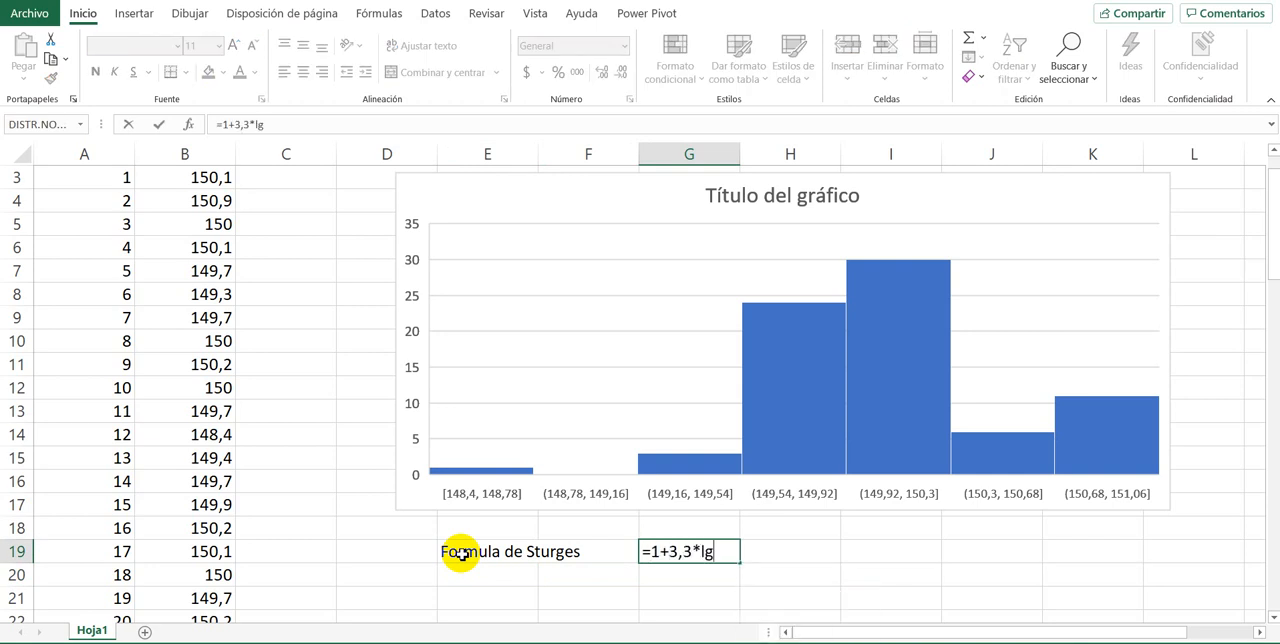
pyautogui.write('10')
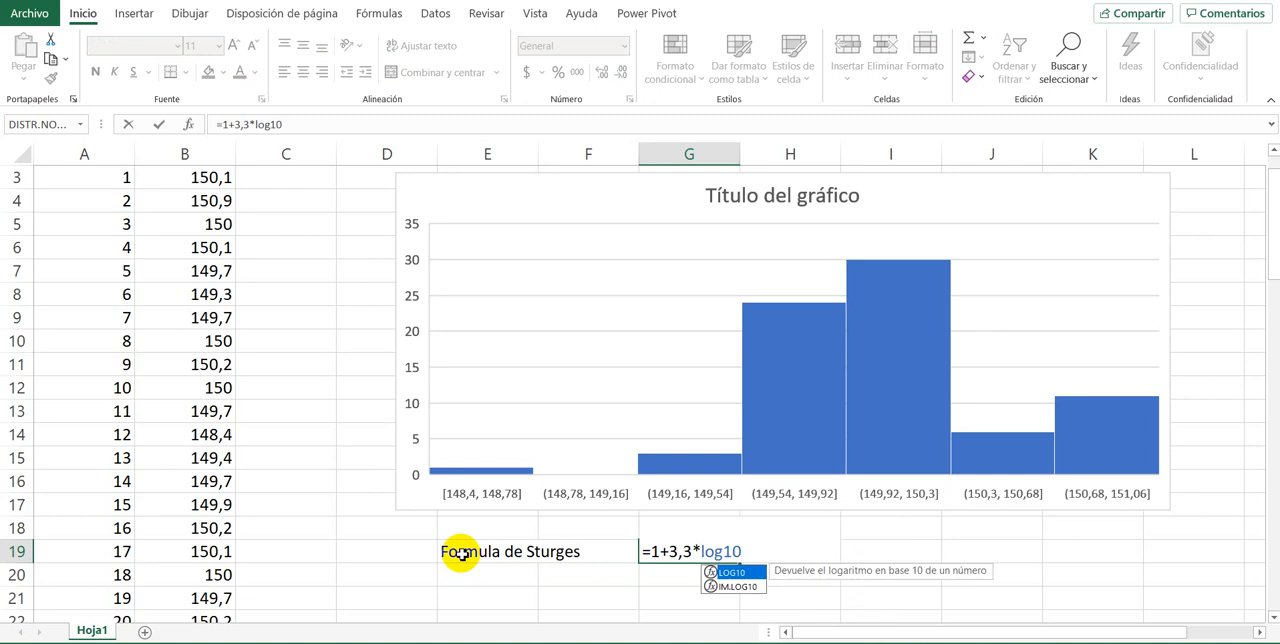
pyautogui.write('(')
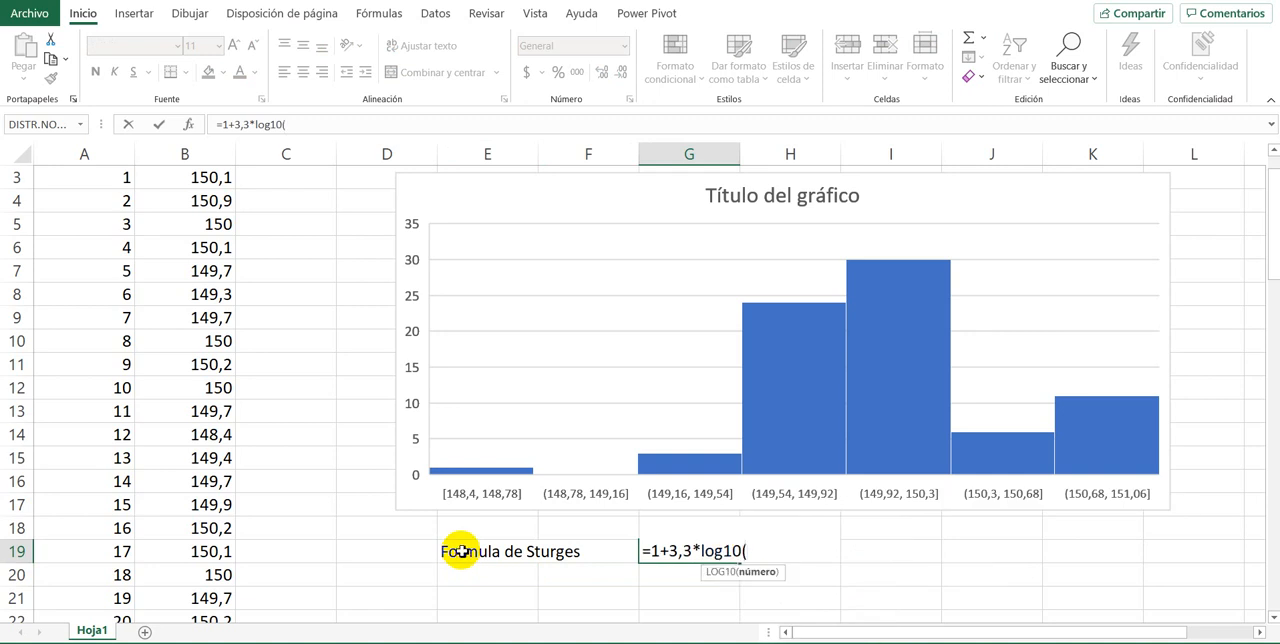
pyautogui.write('75')
pyautogui.press('Return')
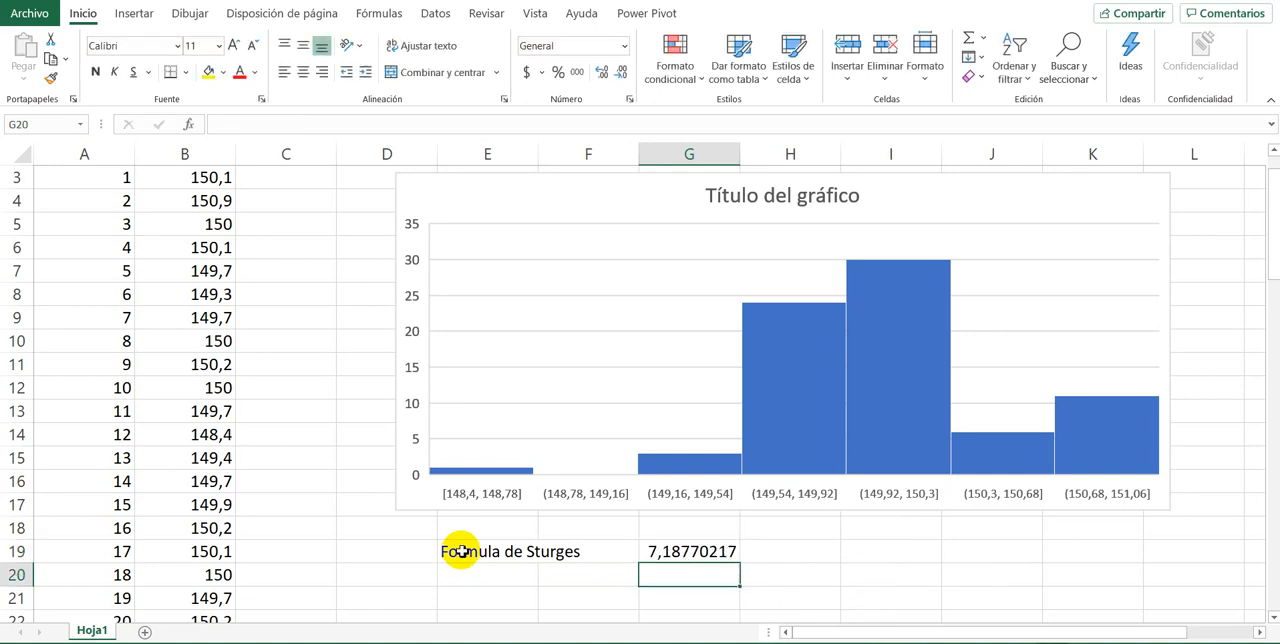
# Step: Format the Sturges result in G19 to show no decimals
pyautogui.click(660, 557)
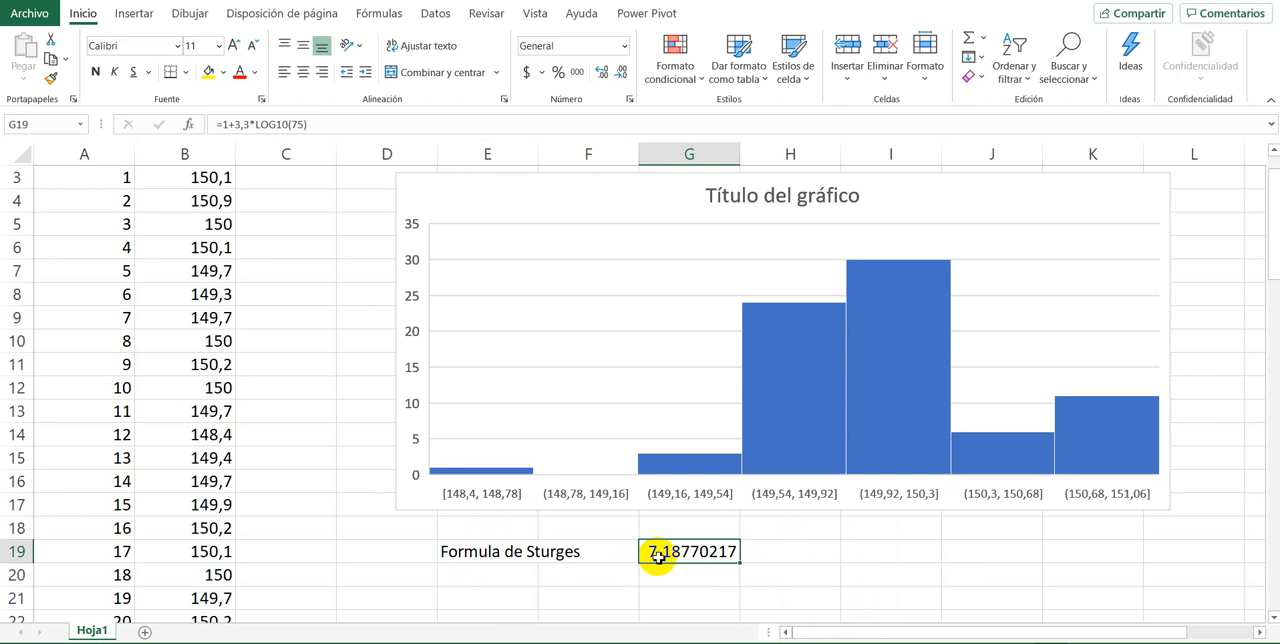
pyautogui.click(620, 74)
pyautogui.click(620, 74)
pyautogui.click(620, 74)
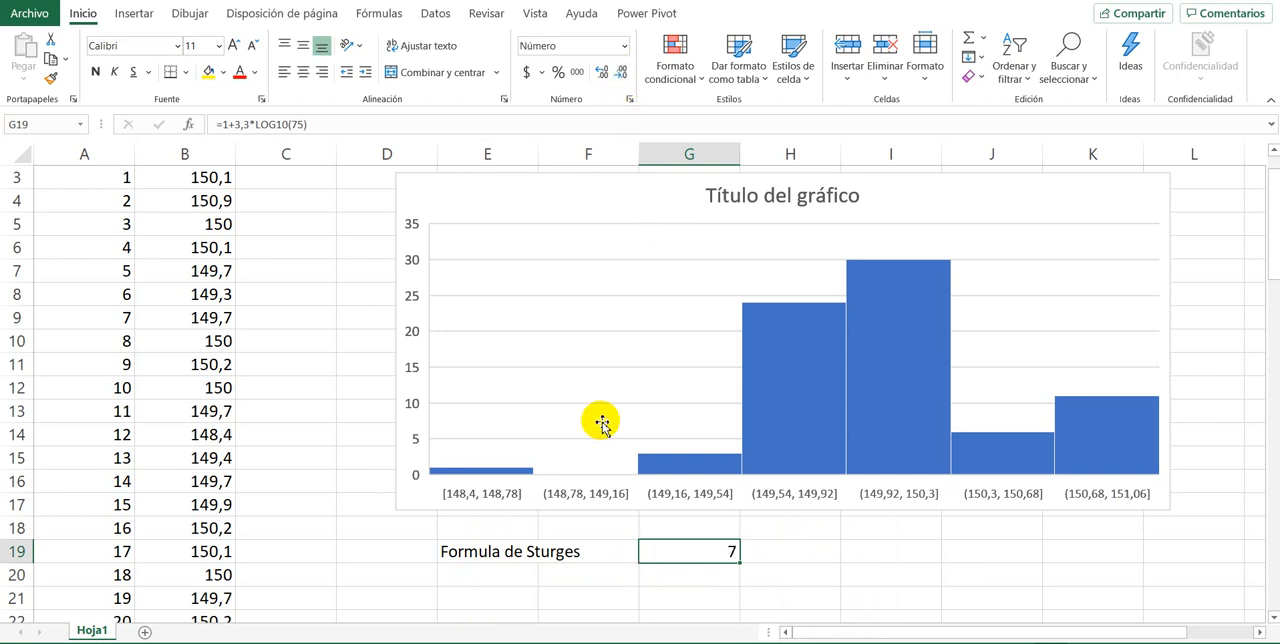
pyautogui.scroll(1, 414, 471)
pyautogui.scroll(-3, 410, 474)
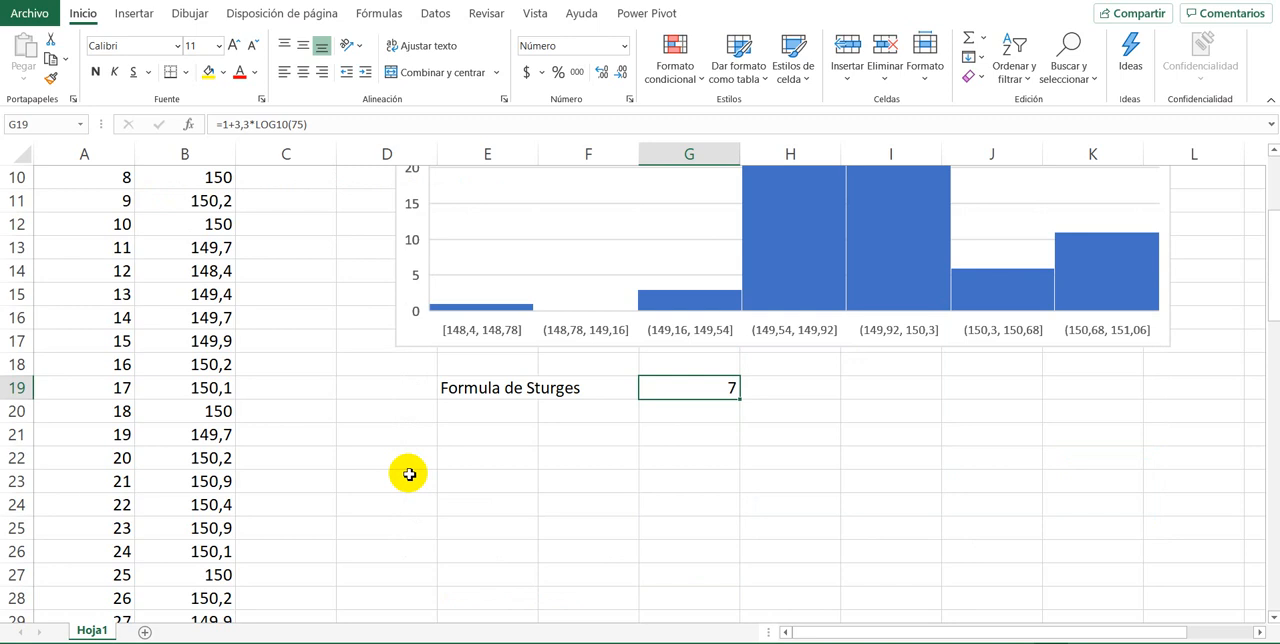
# Step: Preview the histogram's quick layouts and keep the one with horizontal gridlines and no data labels
pyautogui.scroll(3, 410, 474)
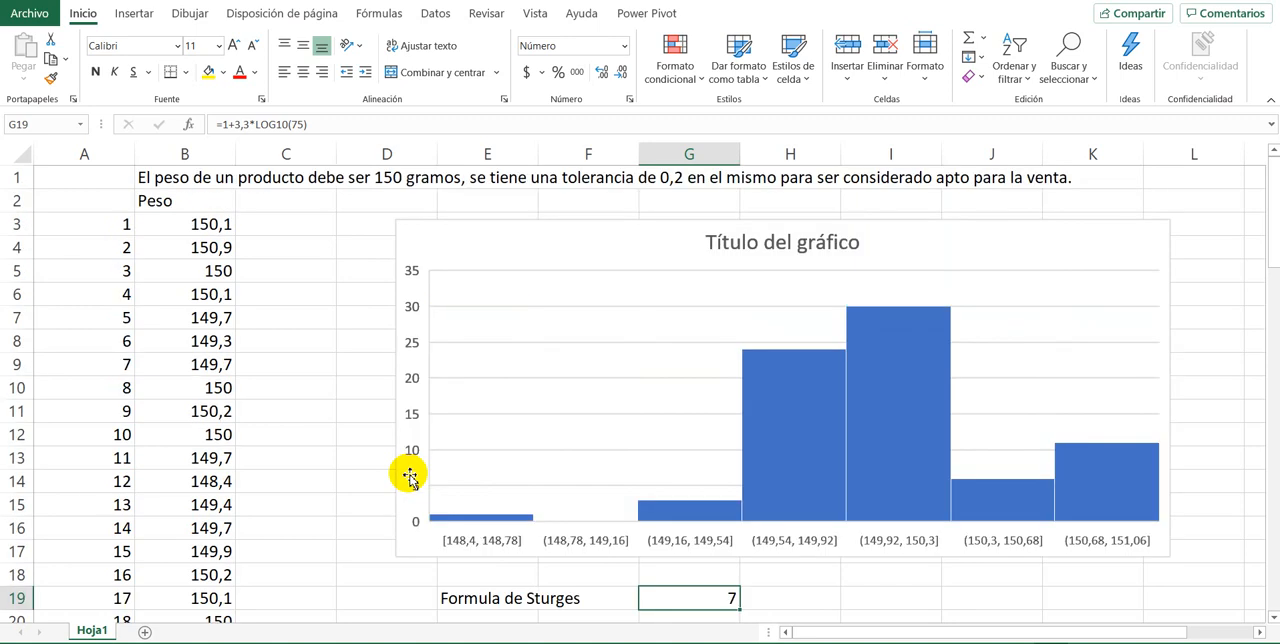
pyautogui.click(558, 249)
pyautogui.click(745, 13)
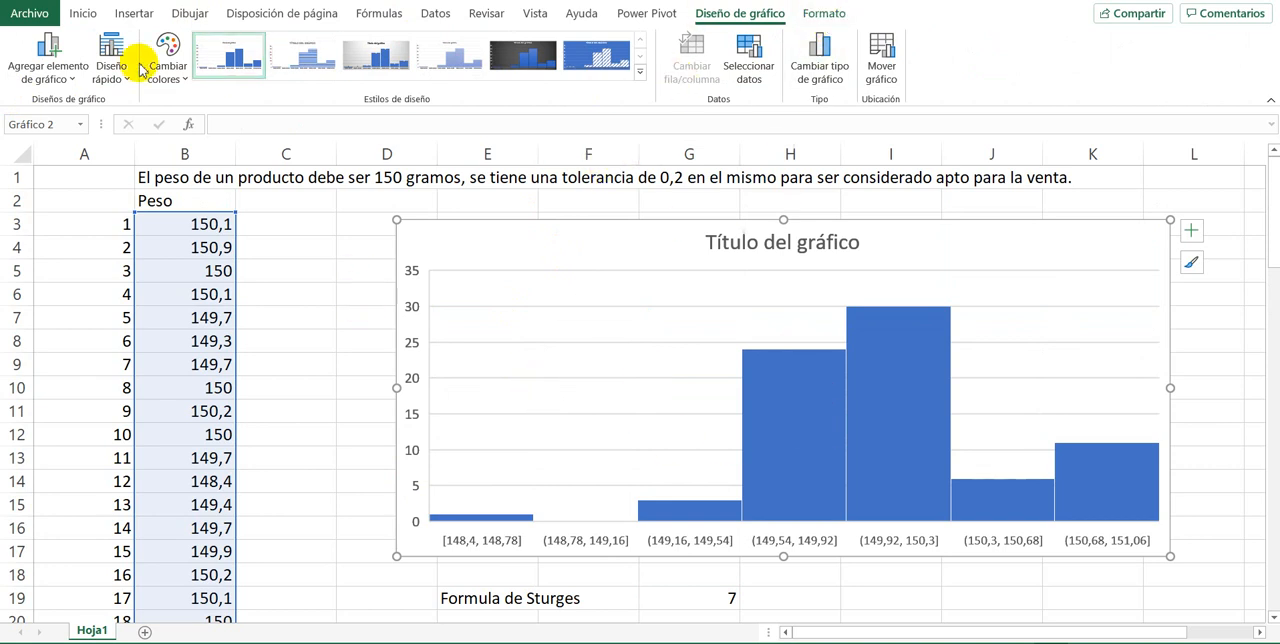
pyautogui.click(110, 74)
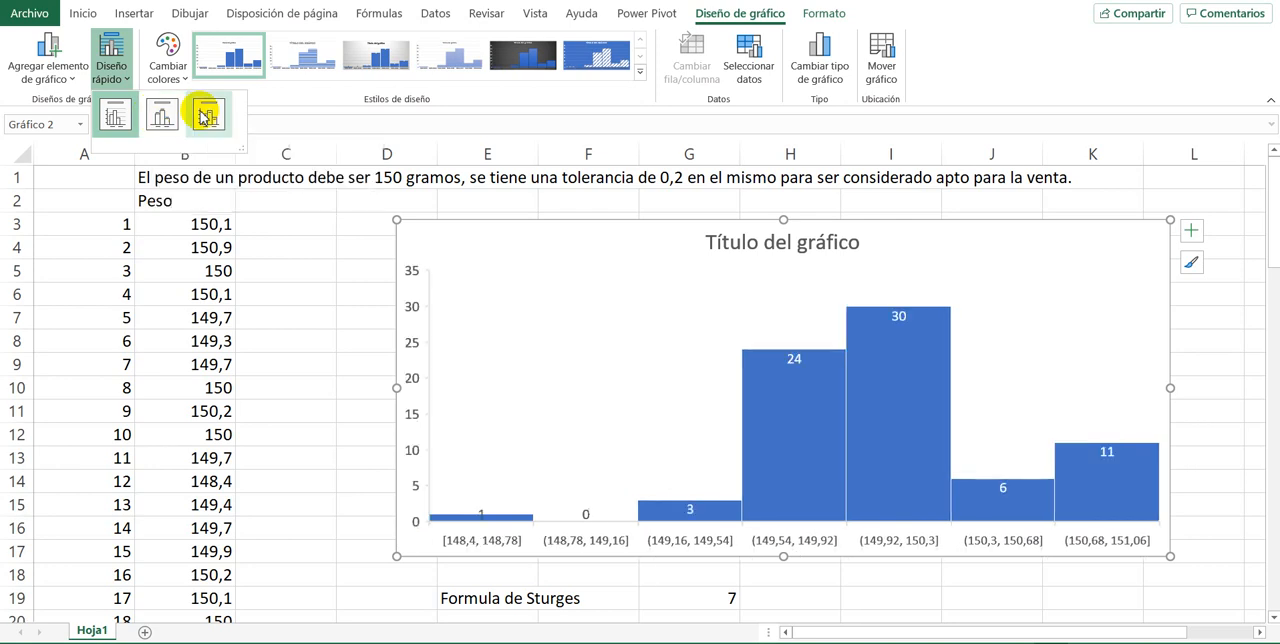
pyautogui.click(110, 116)
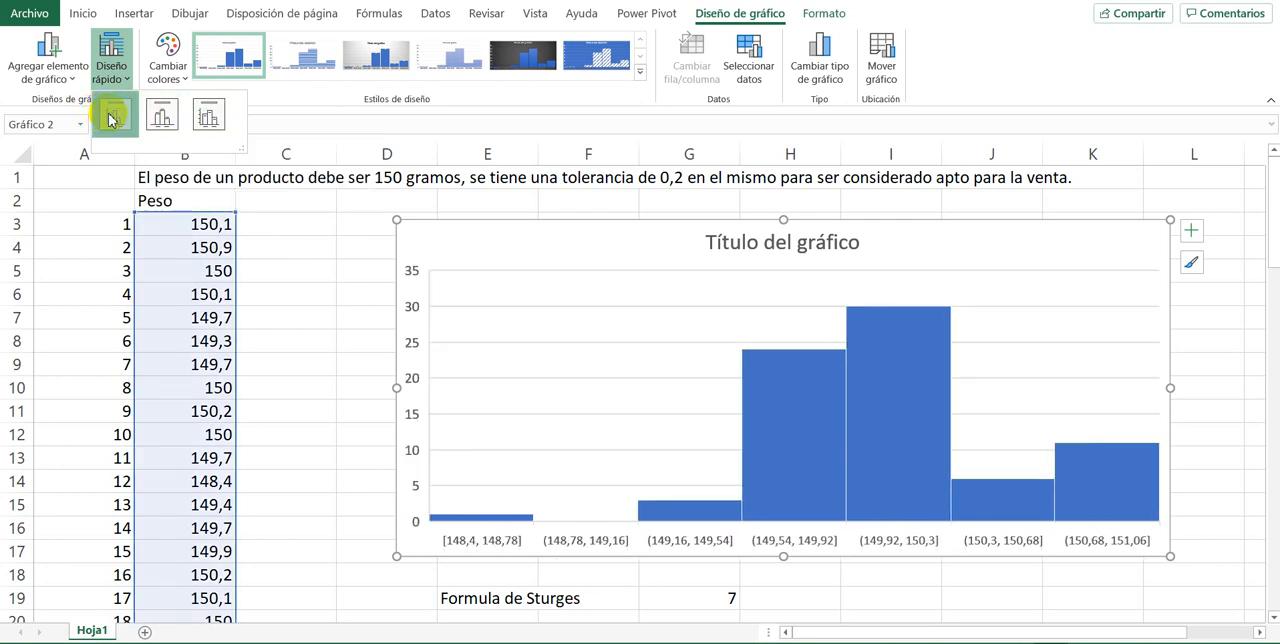
# Step: Set the histogram series' Ancho del rango to 0% and look over its fill, border and effects options
pyautogui.click(824, 14)
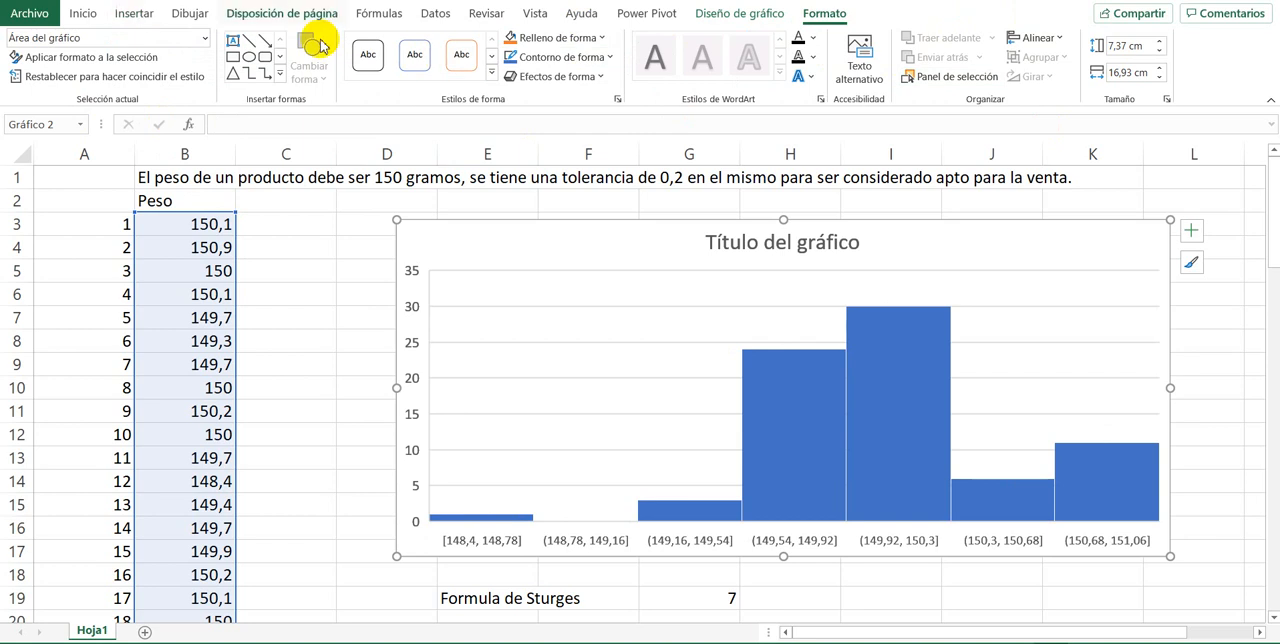
pyautogui.doubleClick(784, 463)
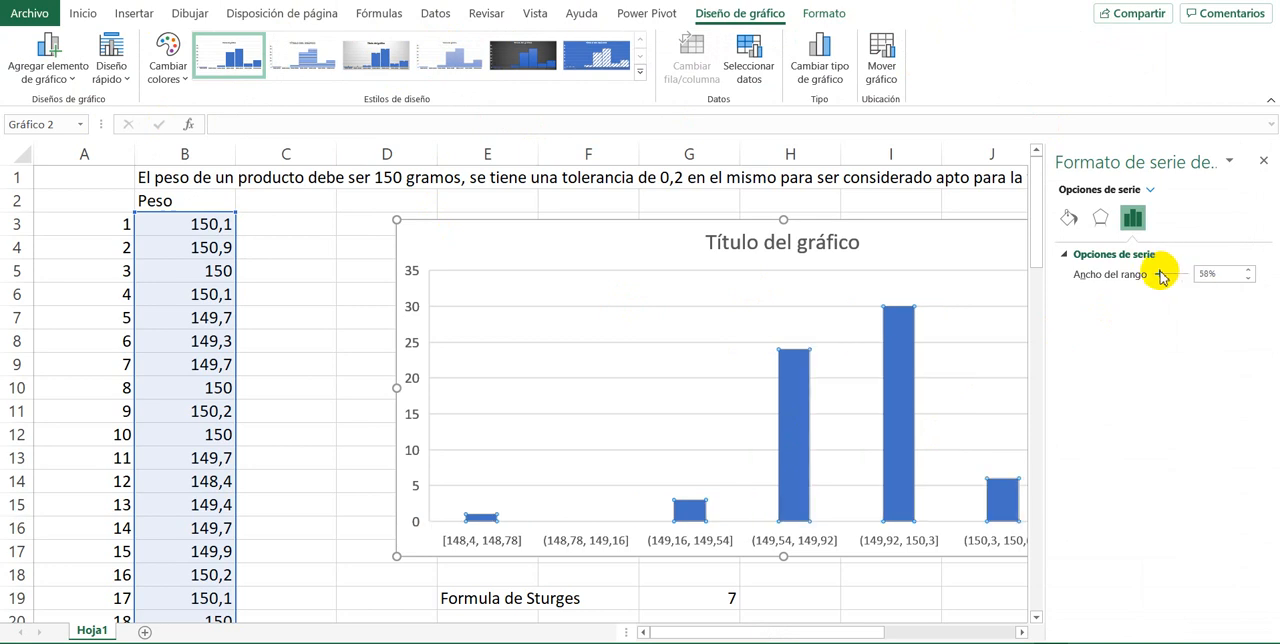
pyautogui.moveTo(1161, 277); pyautogui.dragTo(1155, 280)
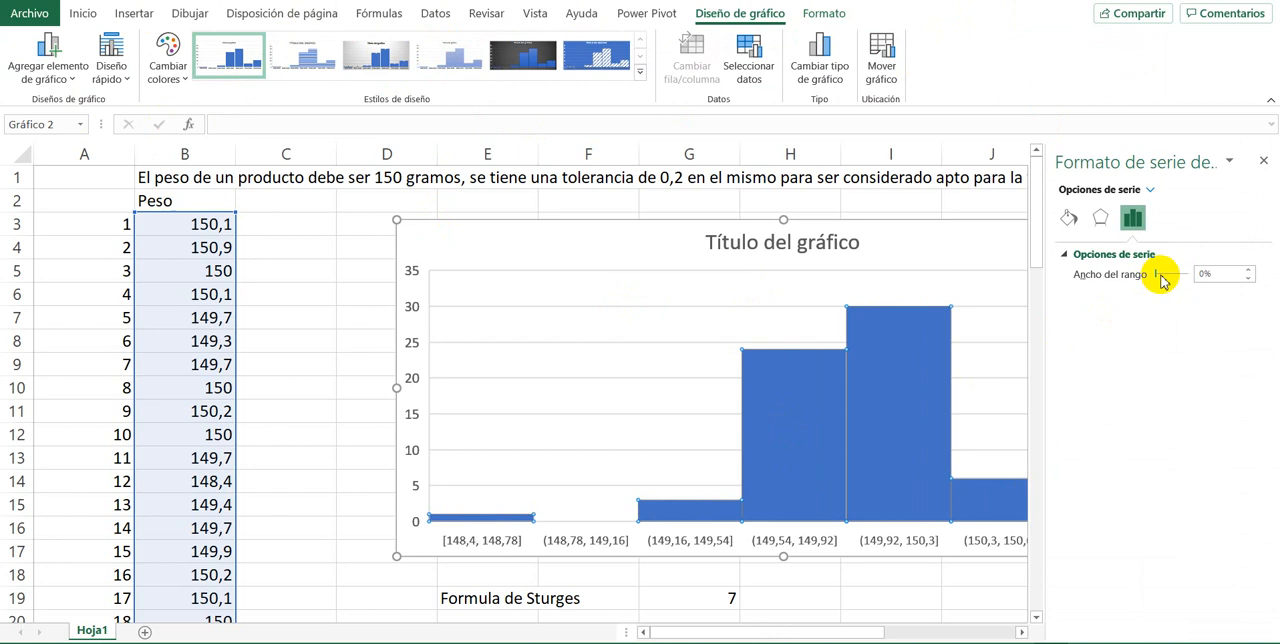
pyautogui.click(1068, 218)
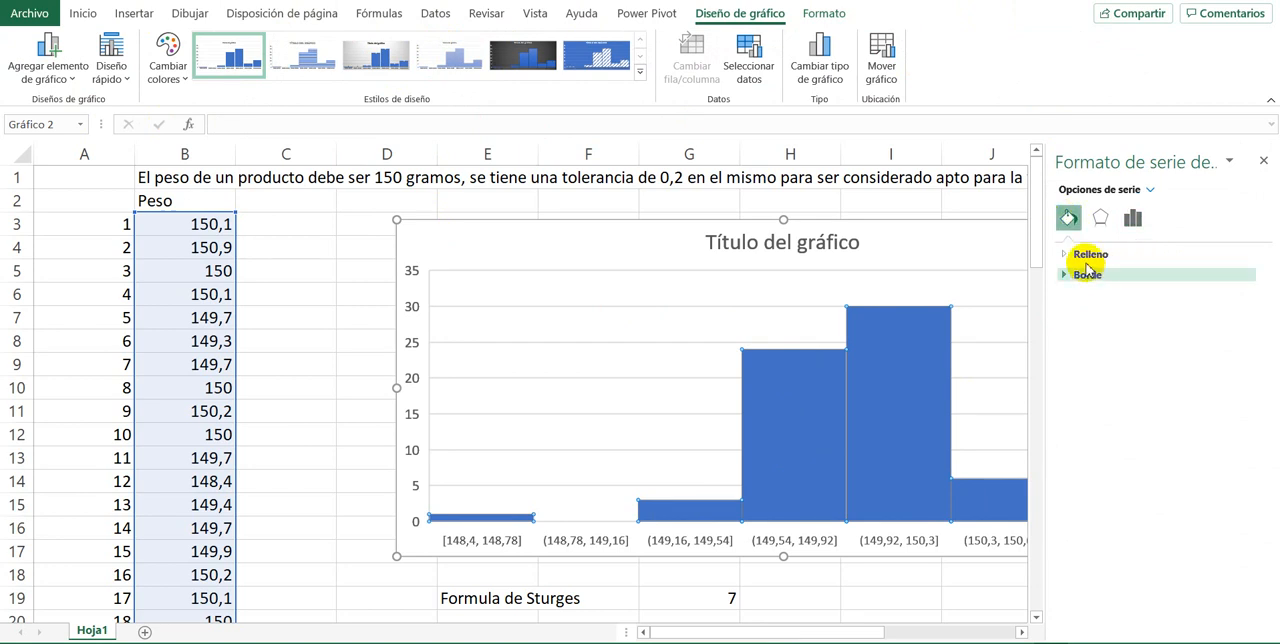
pyautogui.click(1106, 218)
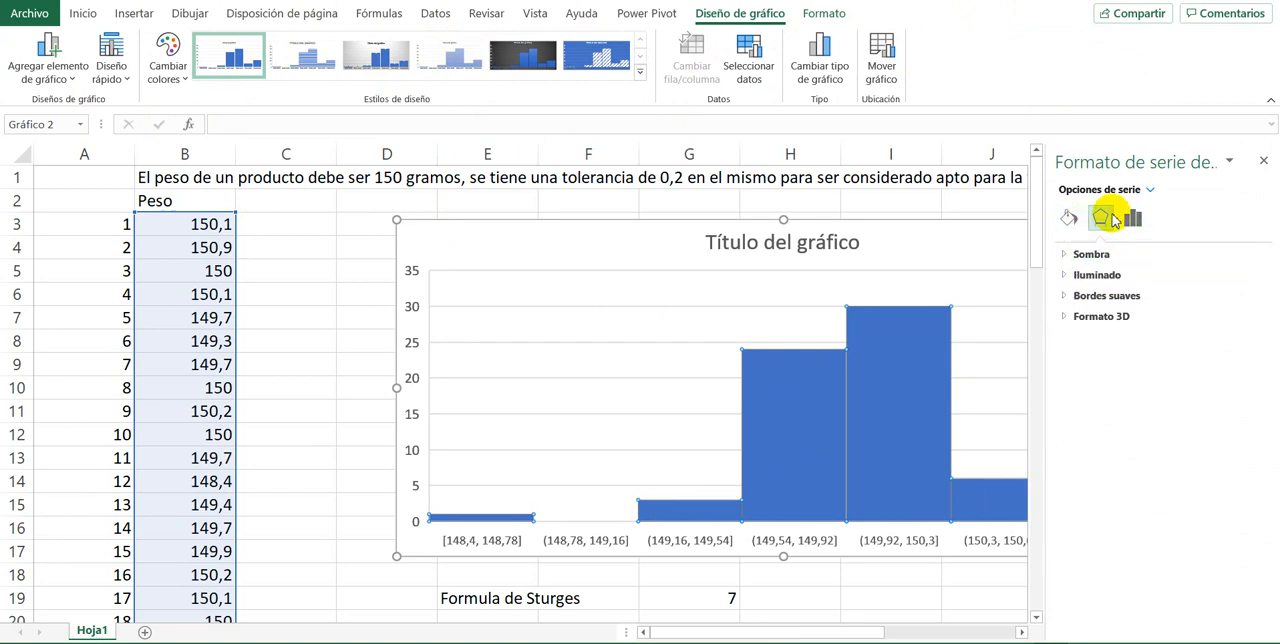
pyautogui.click(1263, 161)
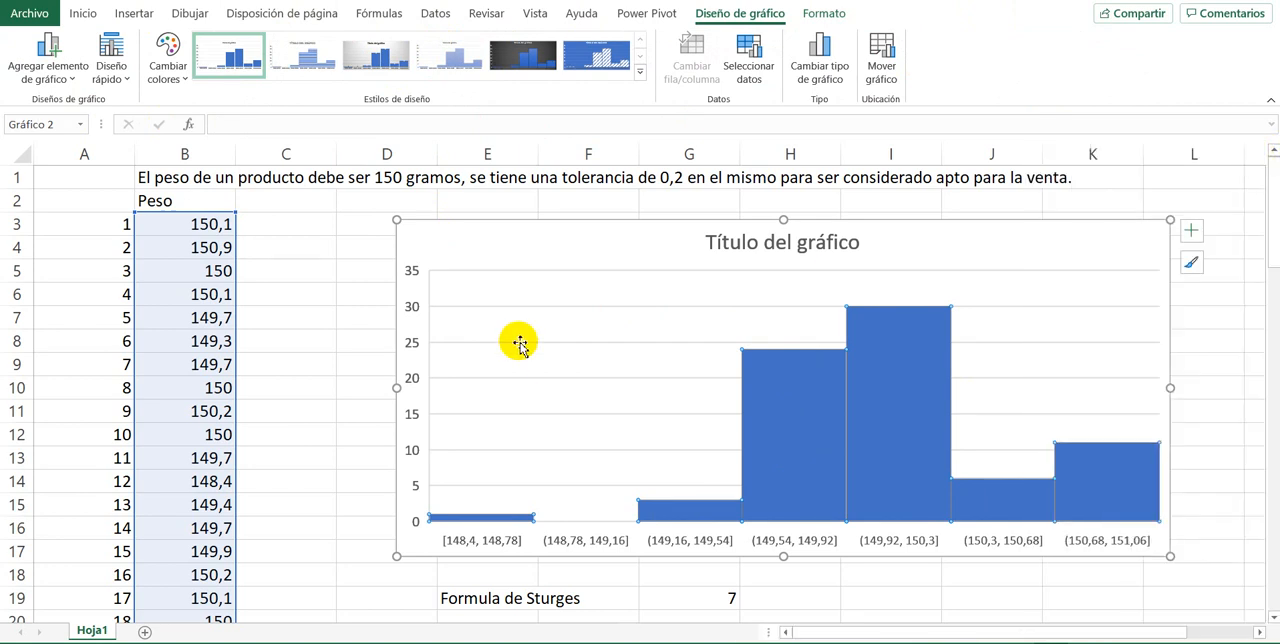
# Step: Examine the histogram's interval limits along the horizontal axis and the plot area above them
pyautogui.click(279, 325)
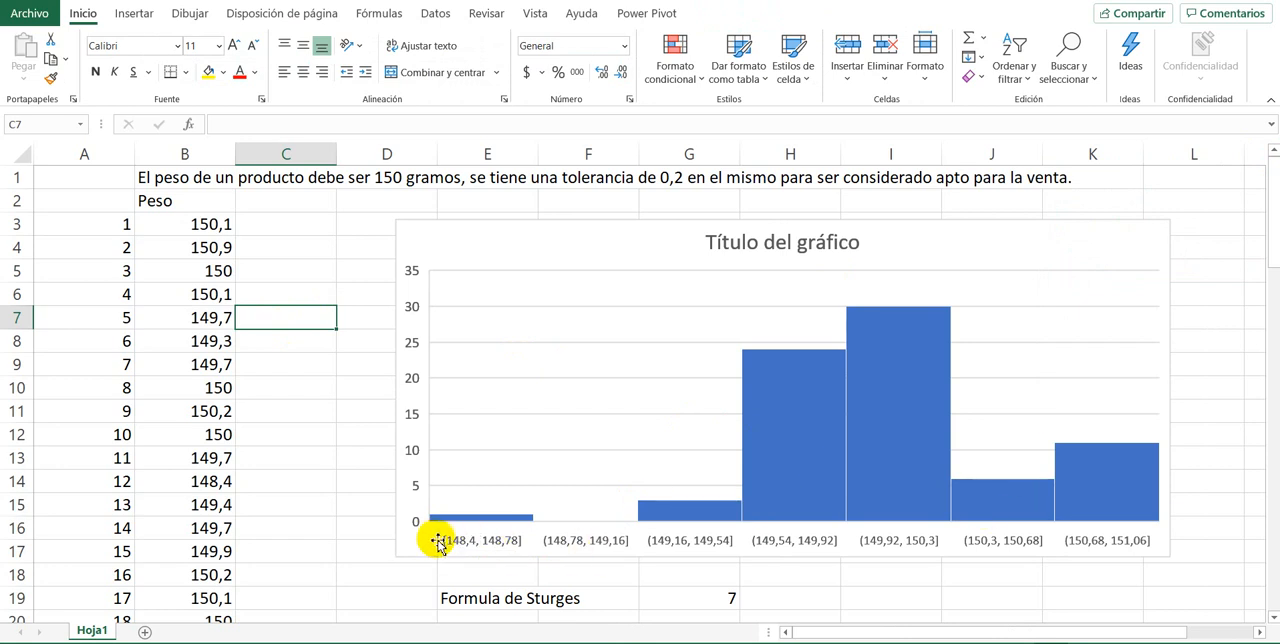
pyautogui.click(558, 540)
pyautogui.click(684, 537)
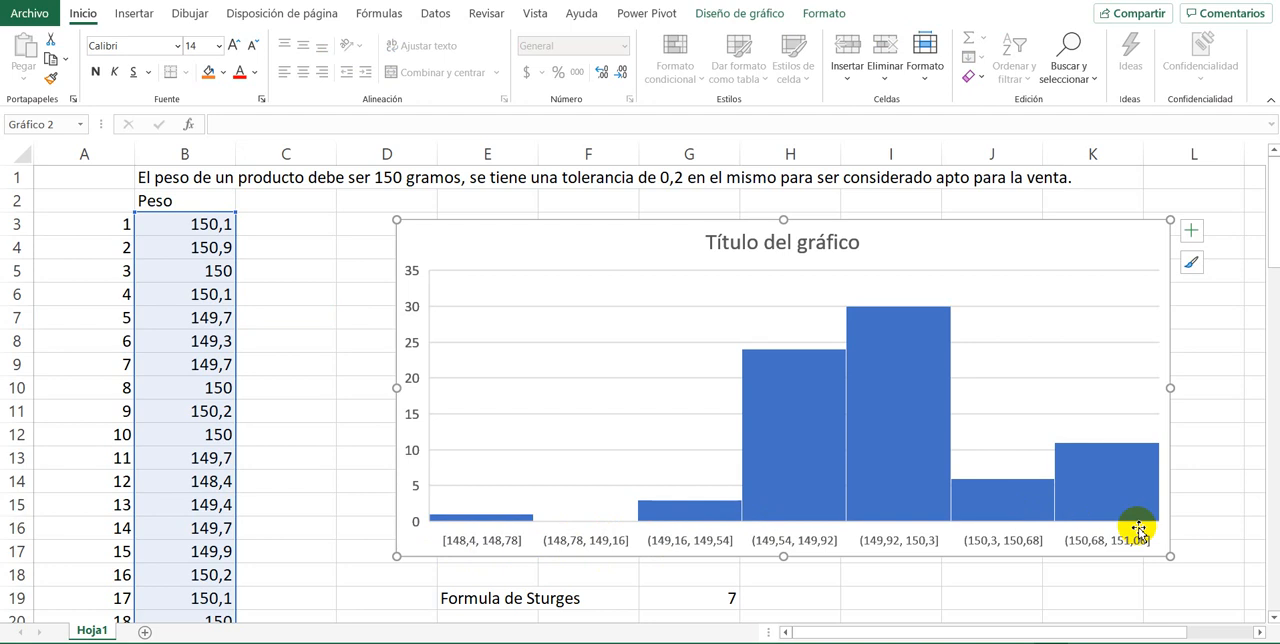
pyautogui.click(1045, 364)
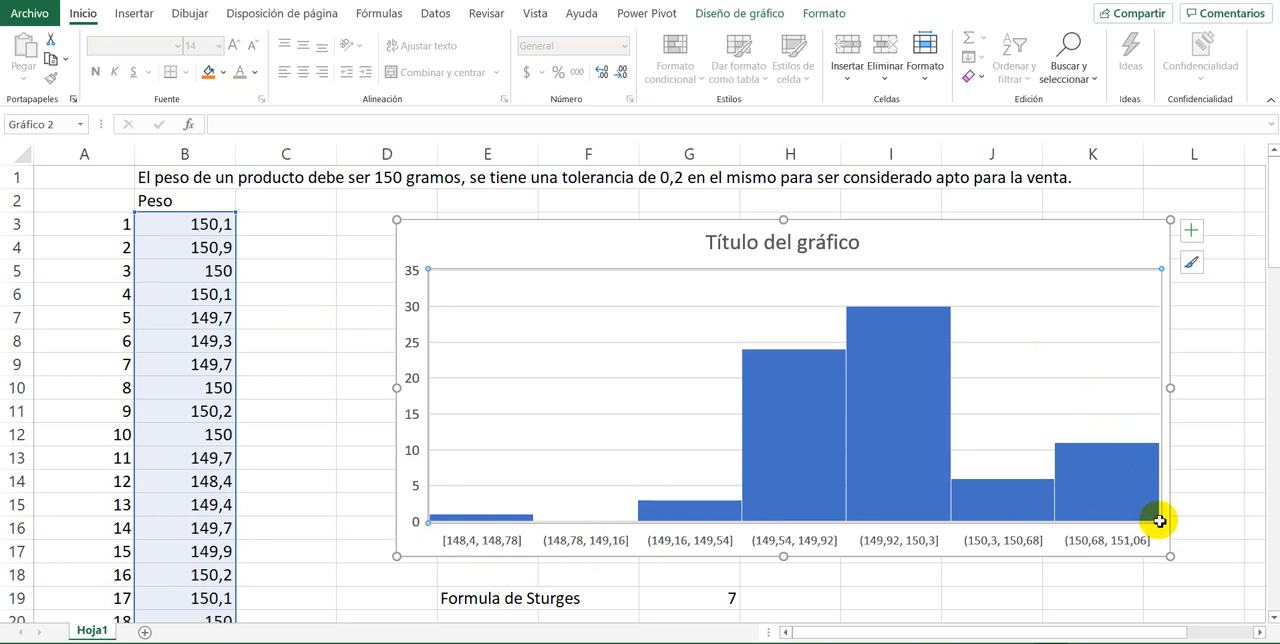
pyautogui.click(442, 252)
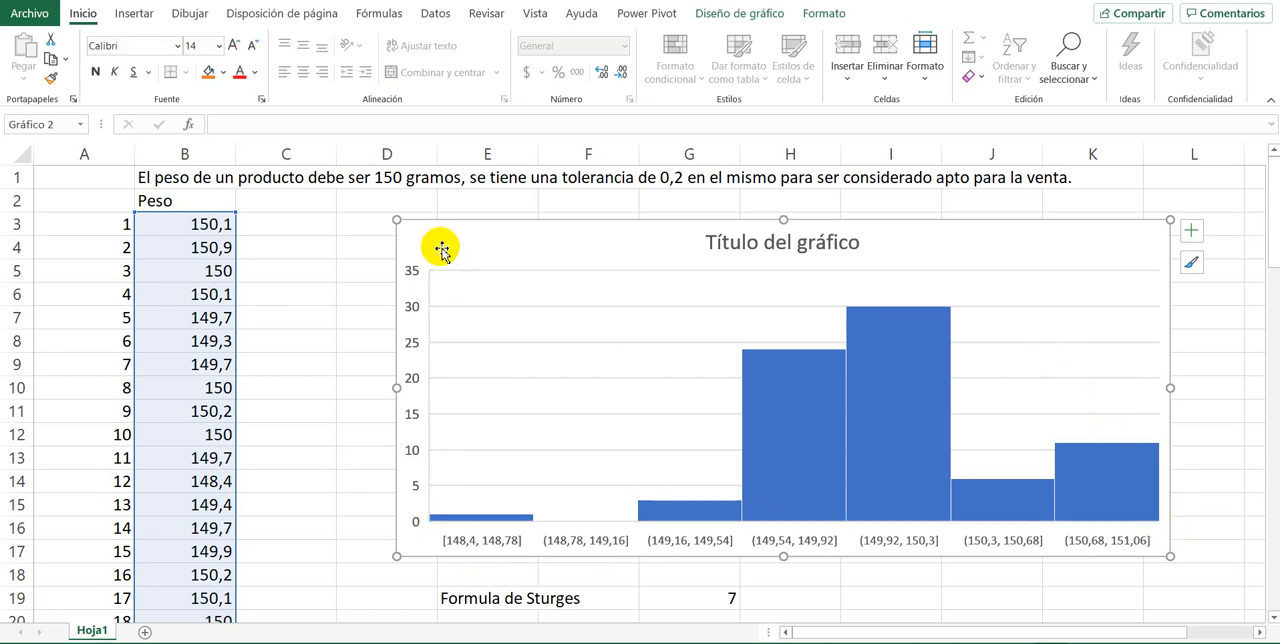
# Step: Look over the histogram's plot area and horizontal axis, and delete the chart from the sheet
pyautogui.click(479, 280)
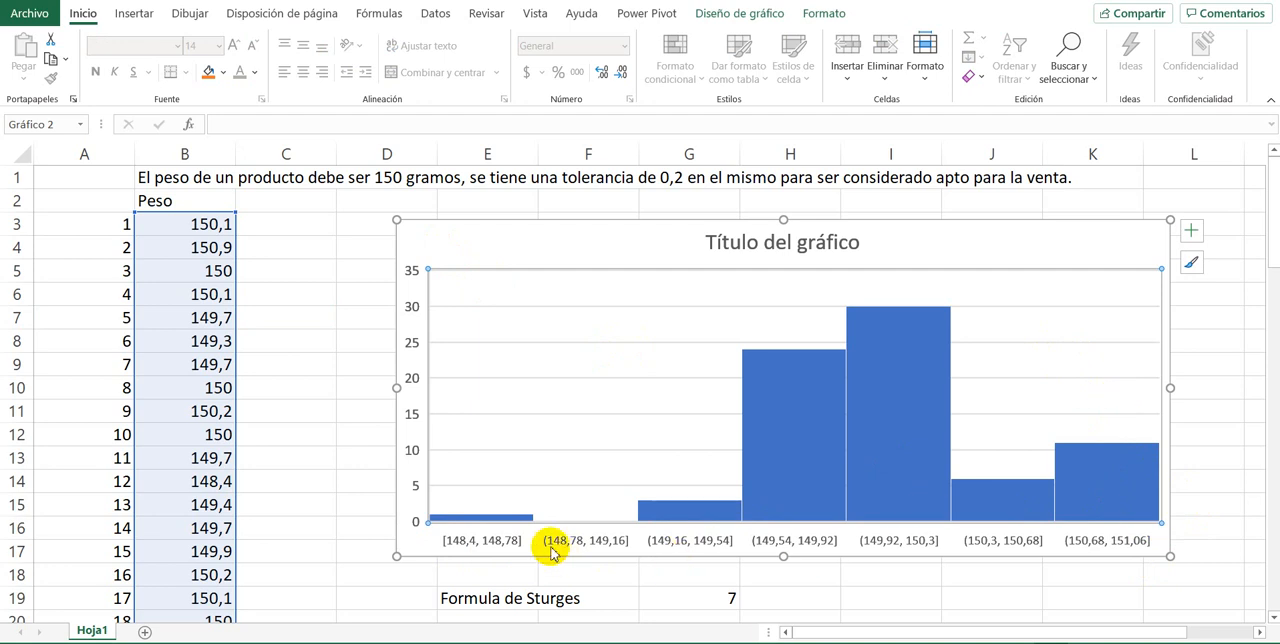
pyautogui.click(446, 545)
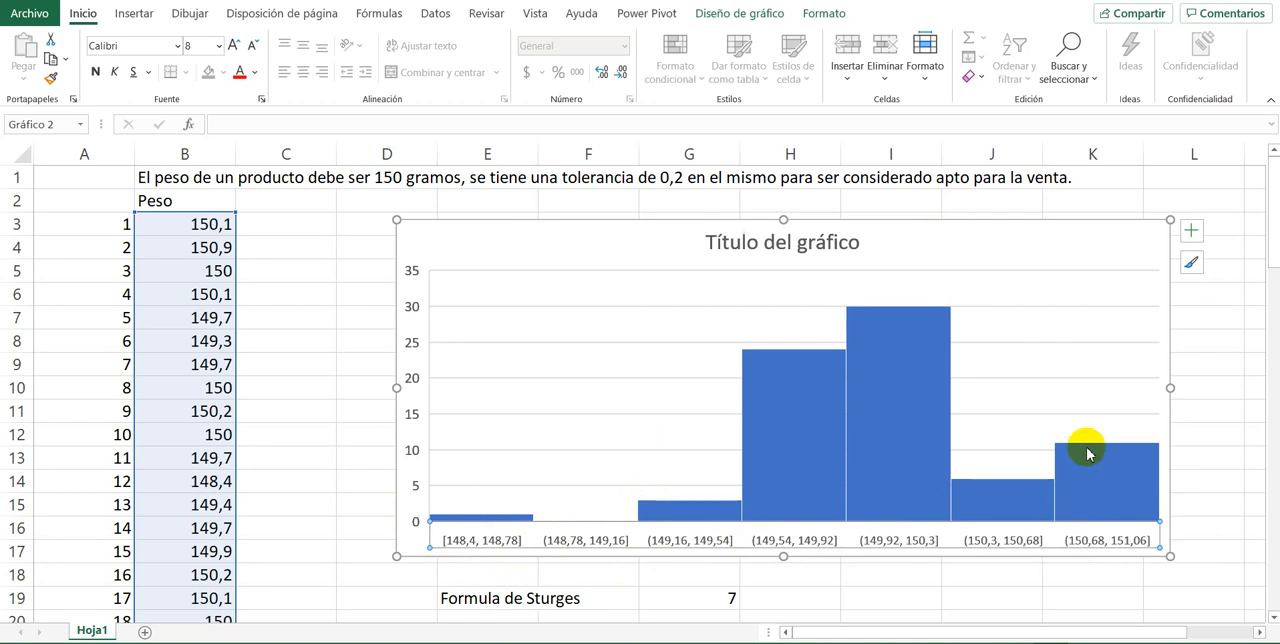
pyautogui.click(1070, 400)
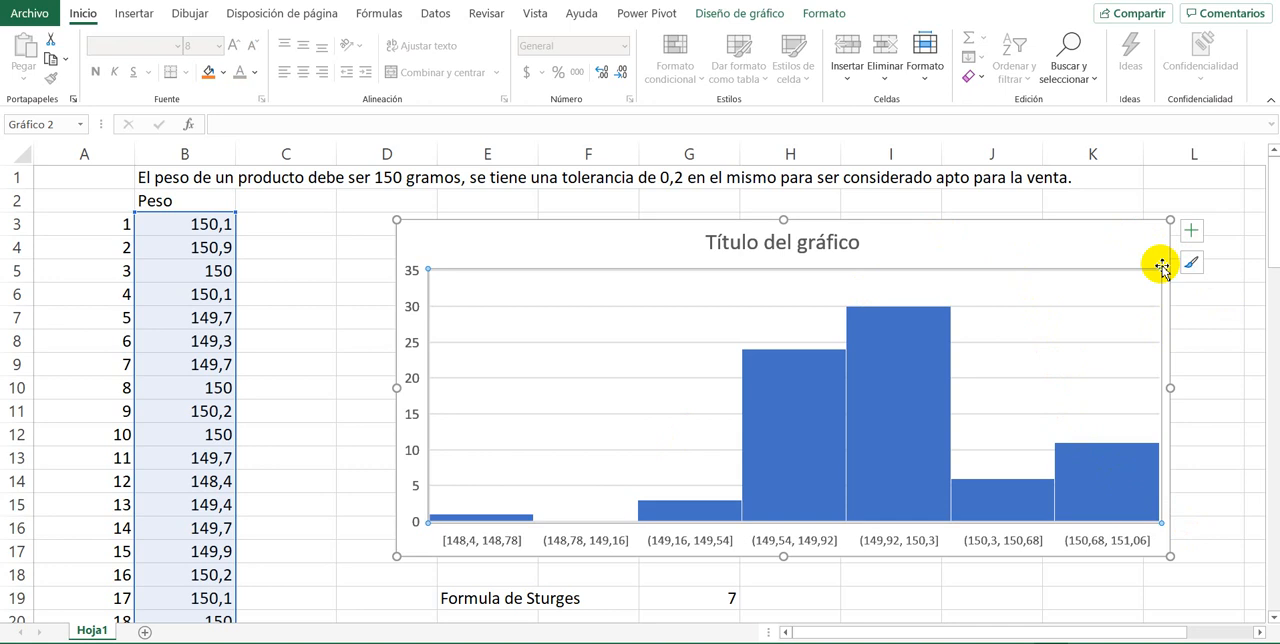
pyautogui.click(936, 254)
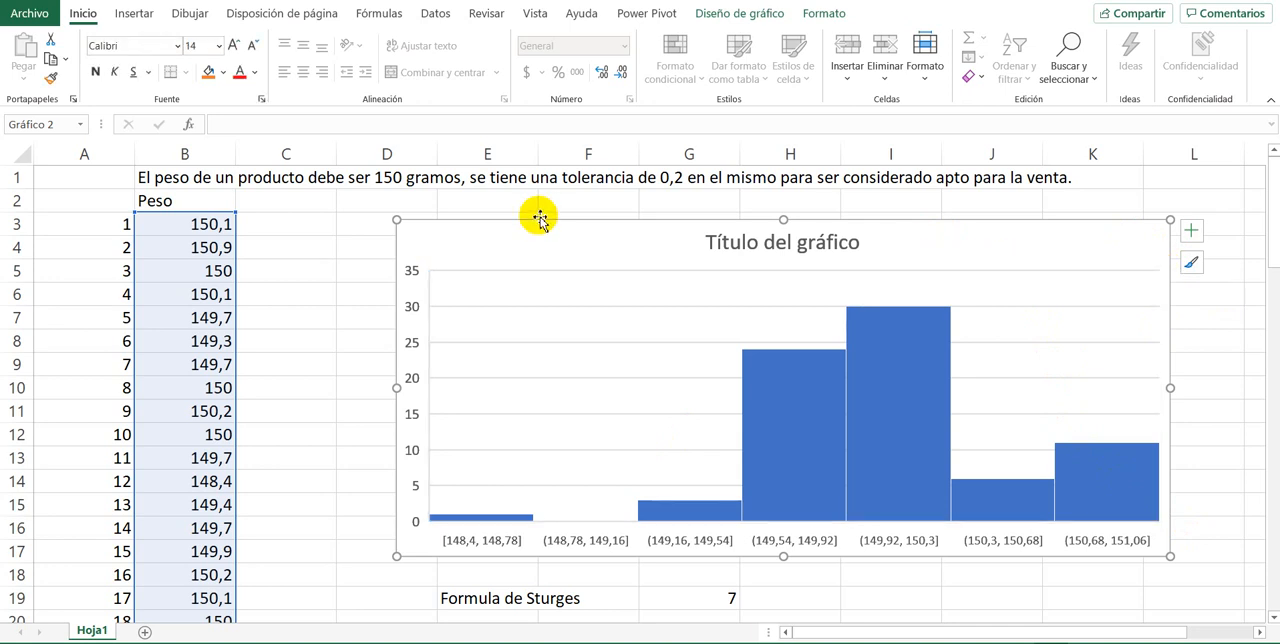
pyautogui.press('Delete')
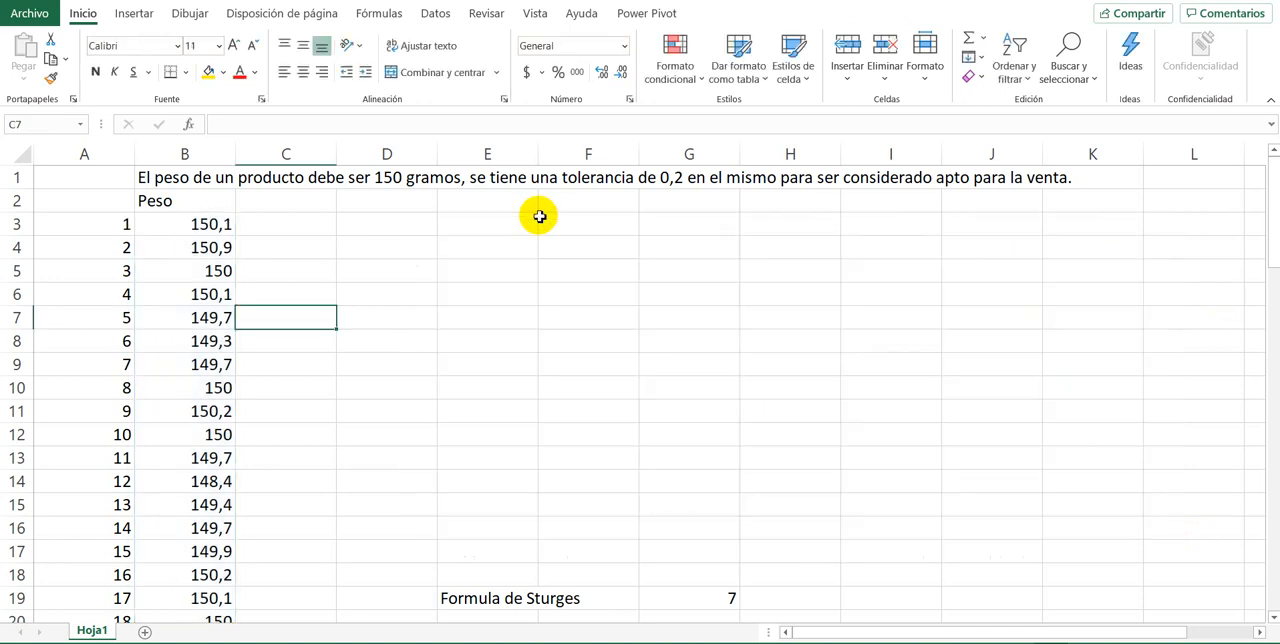
# Step: Move the Formula de Sturges label and its result to D3:F3
pyautogui.click(463, 440)
pyautogui.moveTo(498, 605); pyautogui.dragTo(576, 232)
# Step: Check the extent of the numbered records and add filters to the header row of the weight data
pyautogui.click(111, 226)
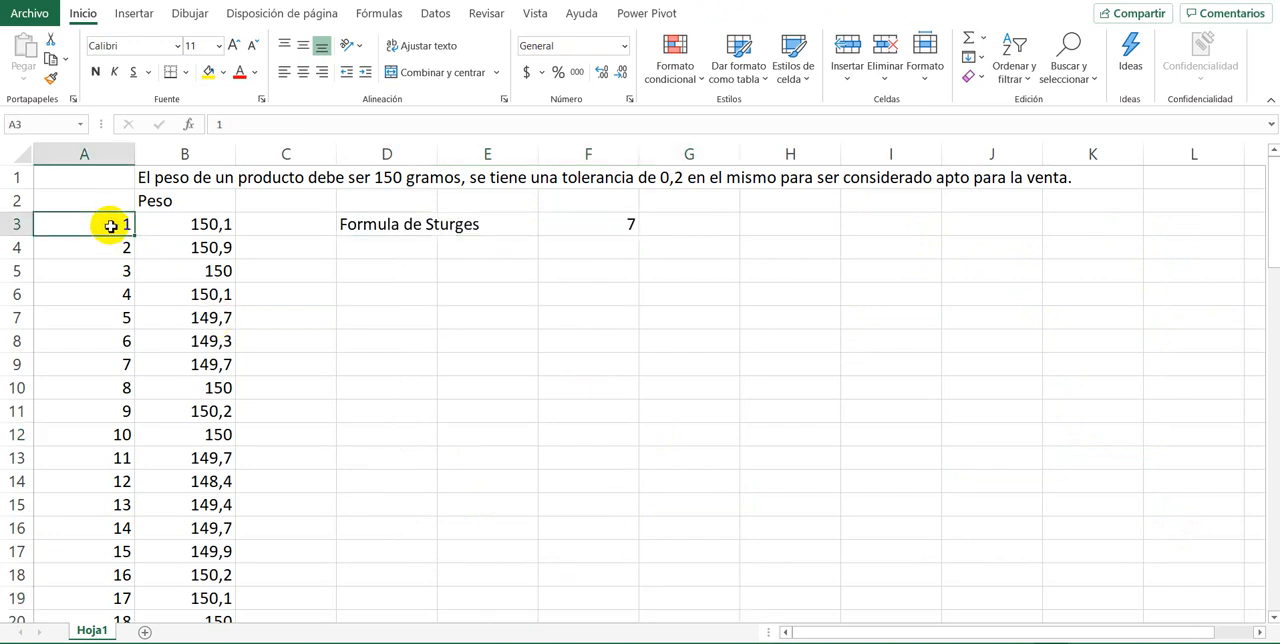
pyautogui.hotkey('ctrl', 'Down')
pyautogui.hotkey('ctrl', 'Up')
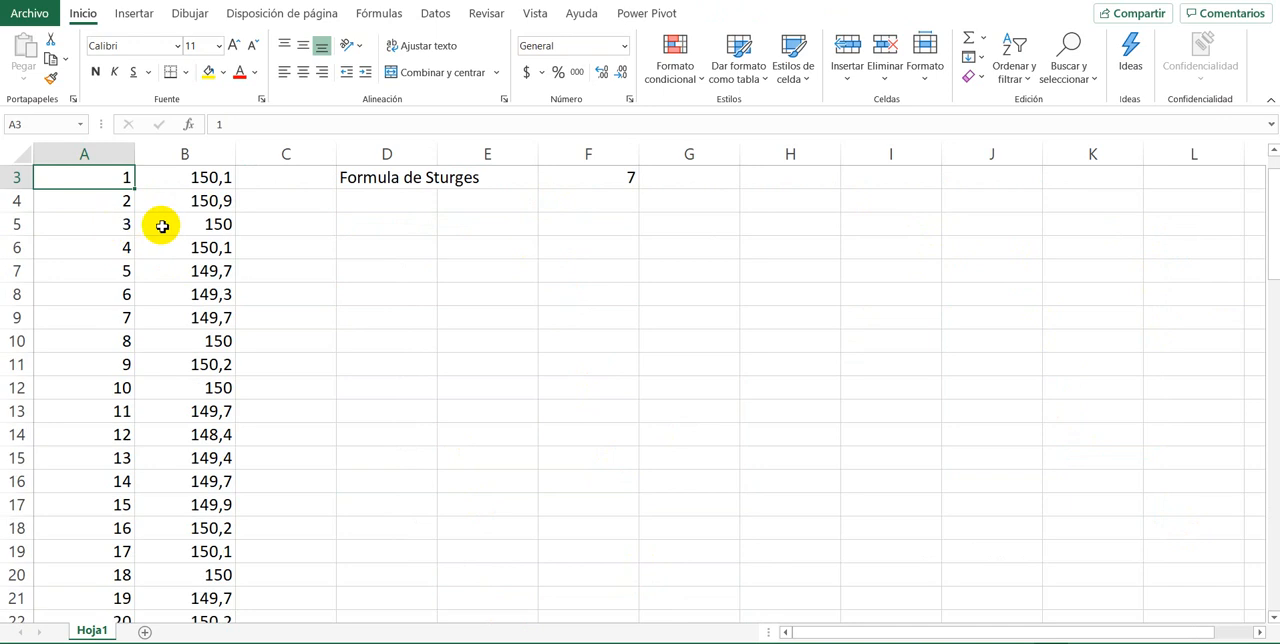
pyautogui.scroll(1, 193, 241)
pyautogui.click(195, 231)
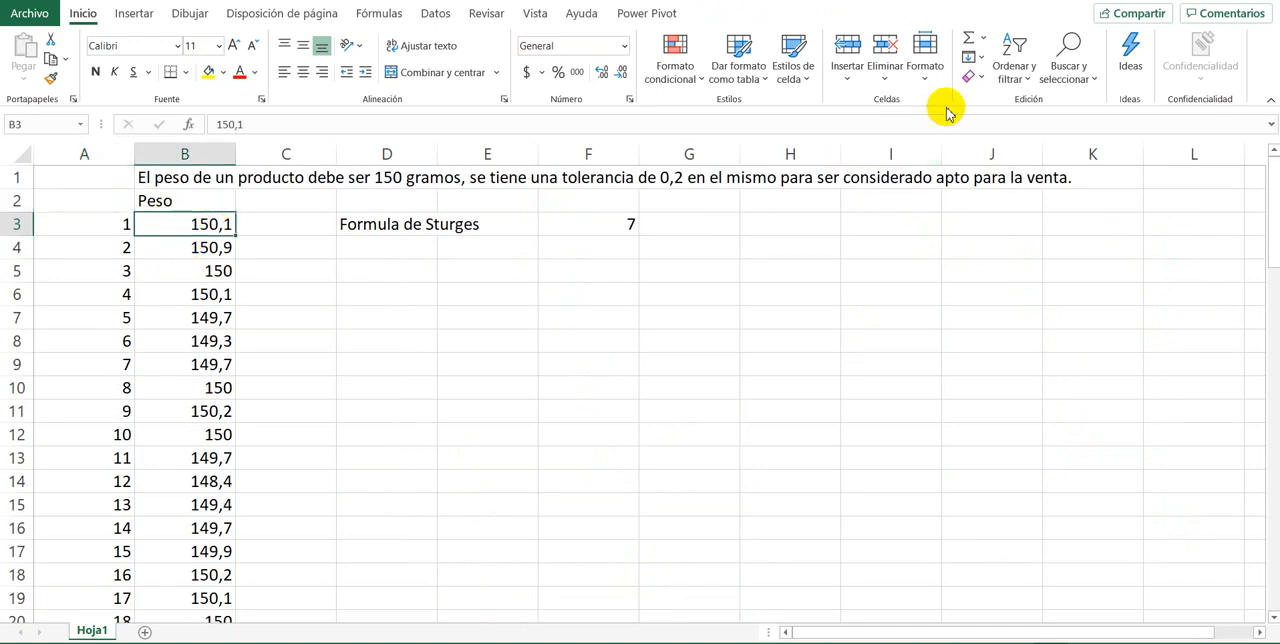
pyautogui.click(1010, 78)
pyautogui.click(1056, 178)
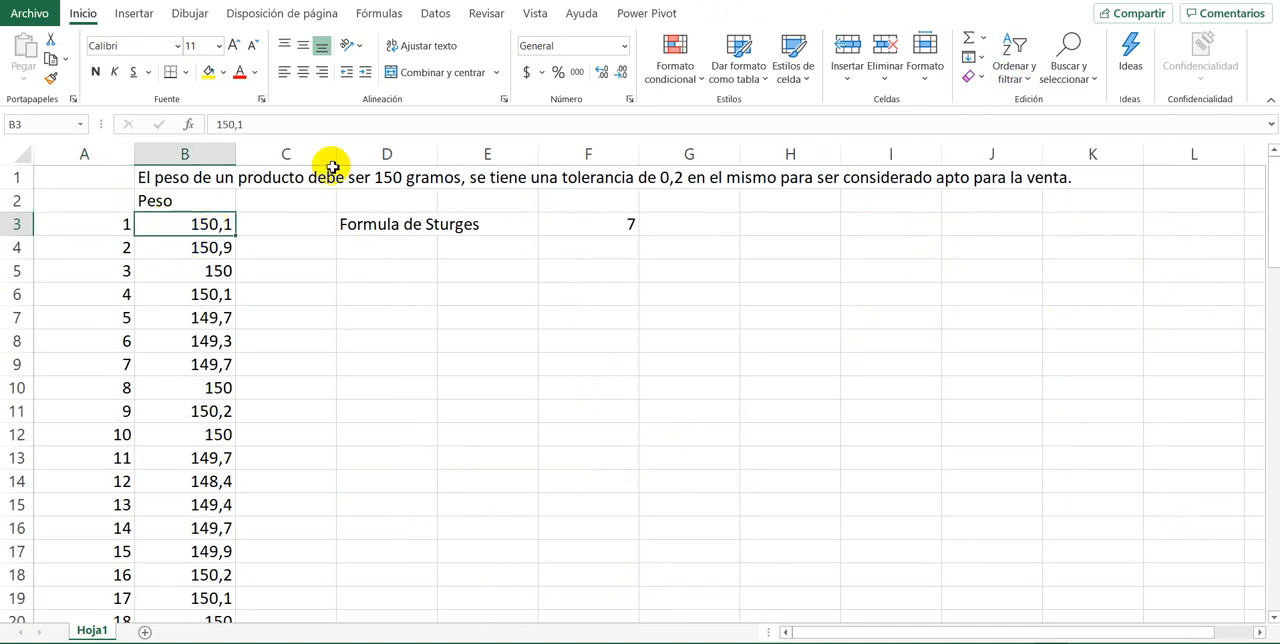
# Step: Examine the distinct weights in the Peso filter list and close it without filtering
pyautogui.click(227, 206)
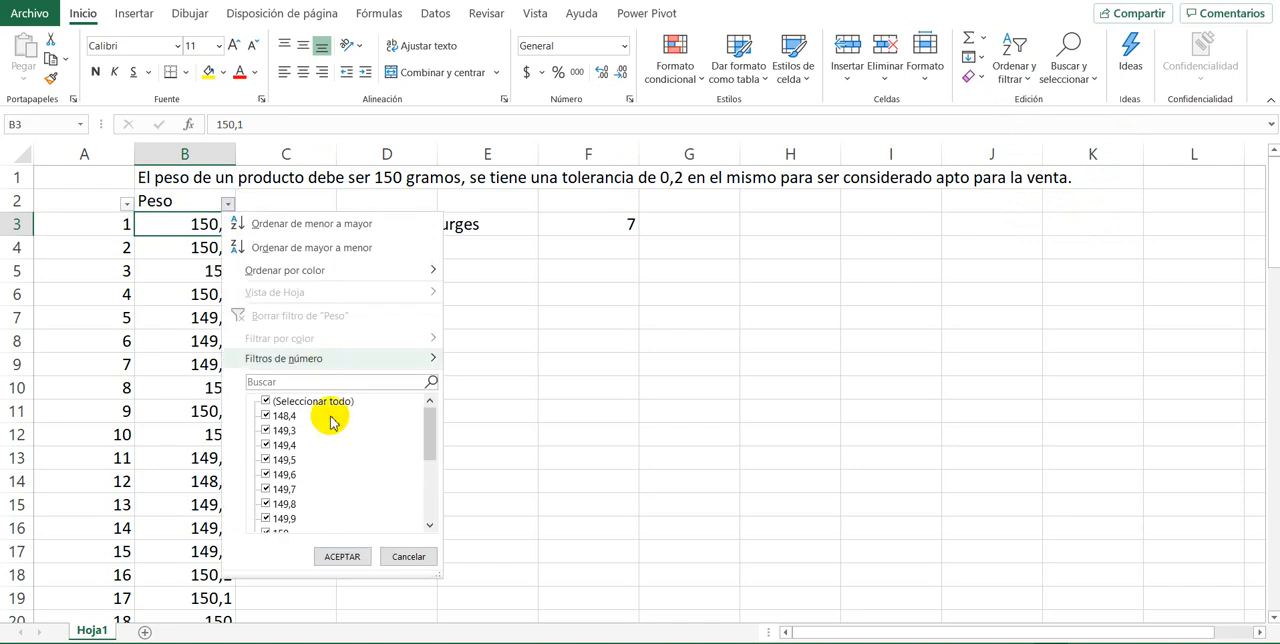
pyautogui.scroll(-5, 330, 420)
pyautogui.scroll(5, 343, 486)
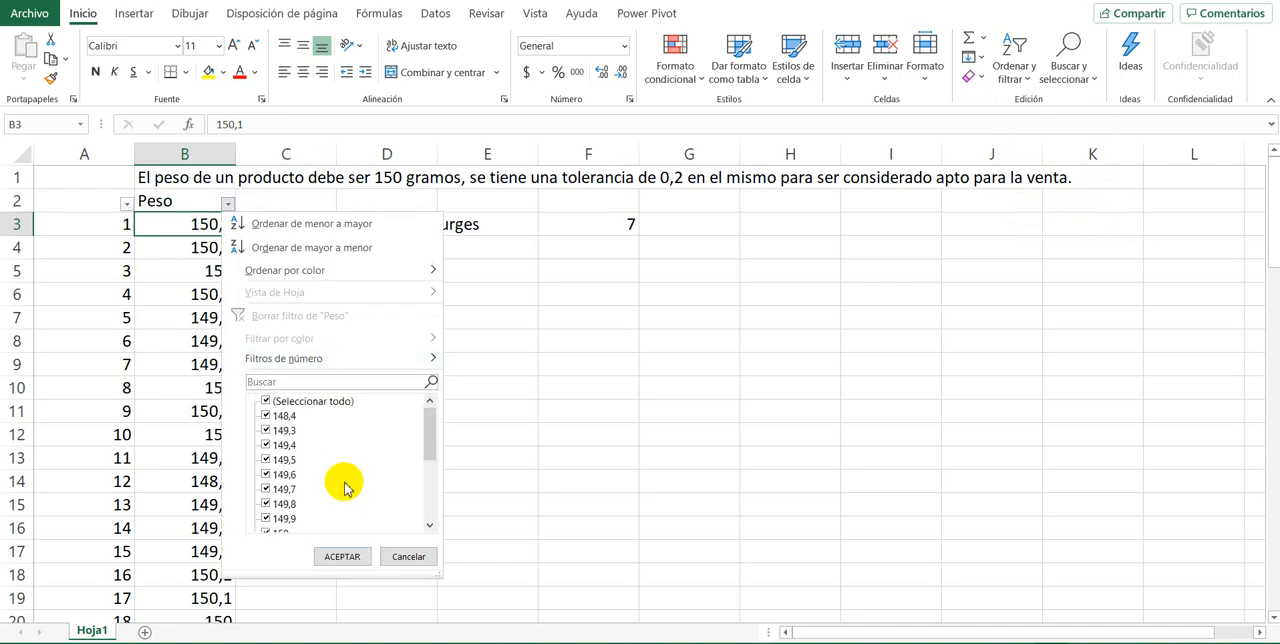
pyautogui.scroll(-5, 343, 486)
pyautogui.scroll(2, 344, 486)
pyautogui.scroll(4, 344, 486)
pyautogui.scroll(-5, 344, 486)
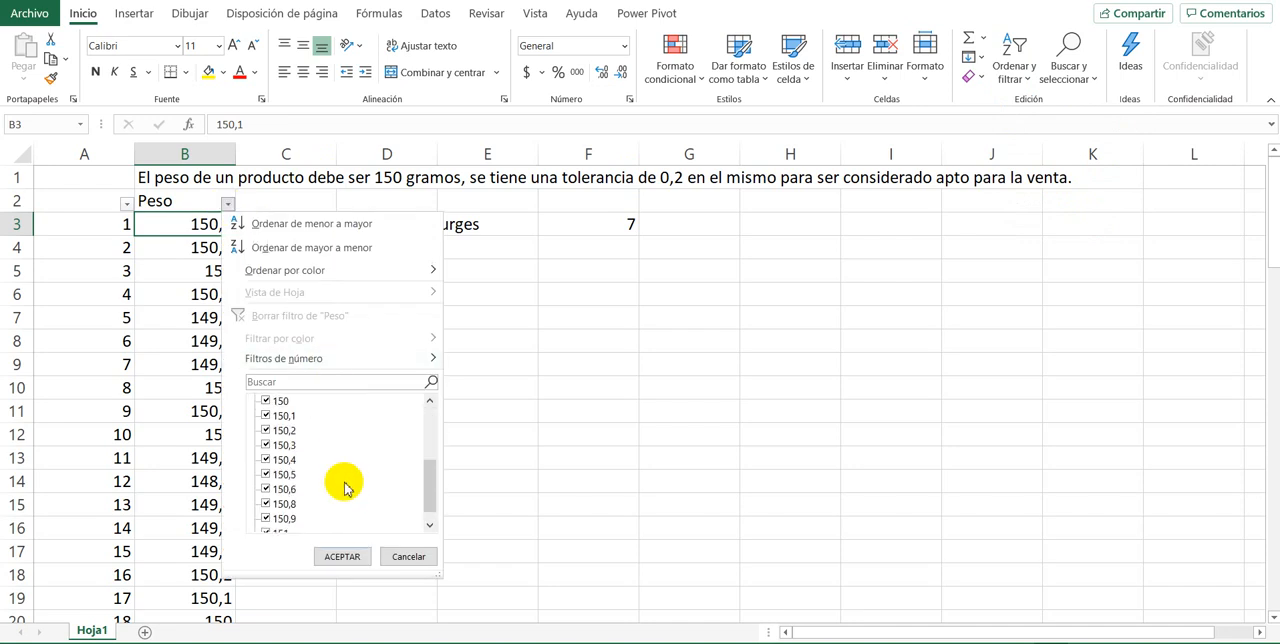
pyautogui.scroll(5, 343, 486)
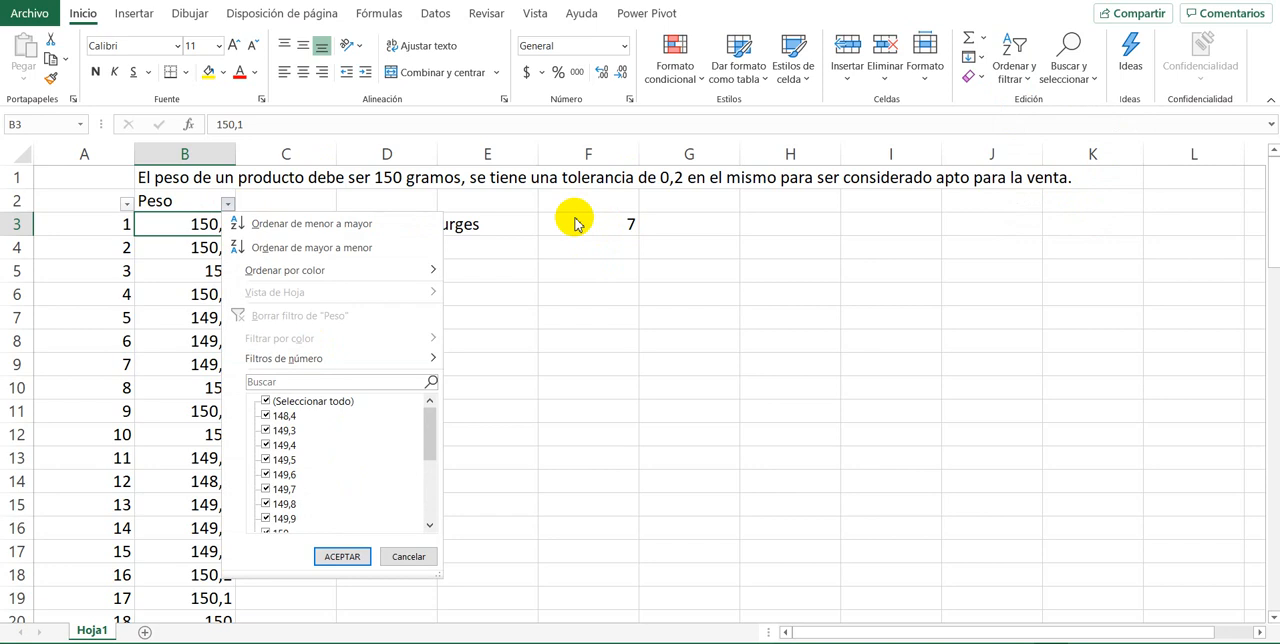
pyautogui.click(390, 557)
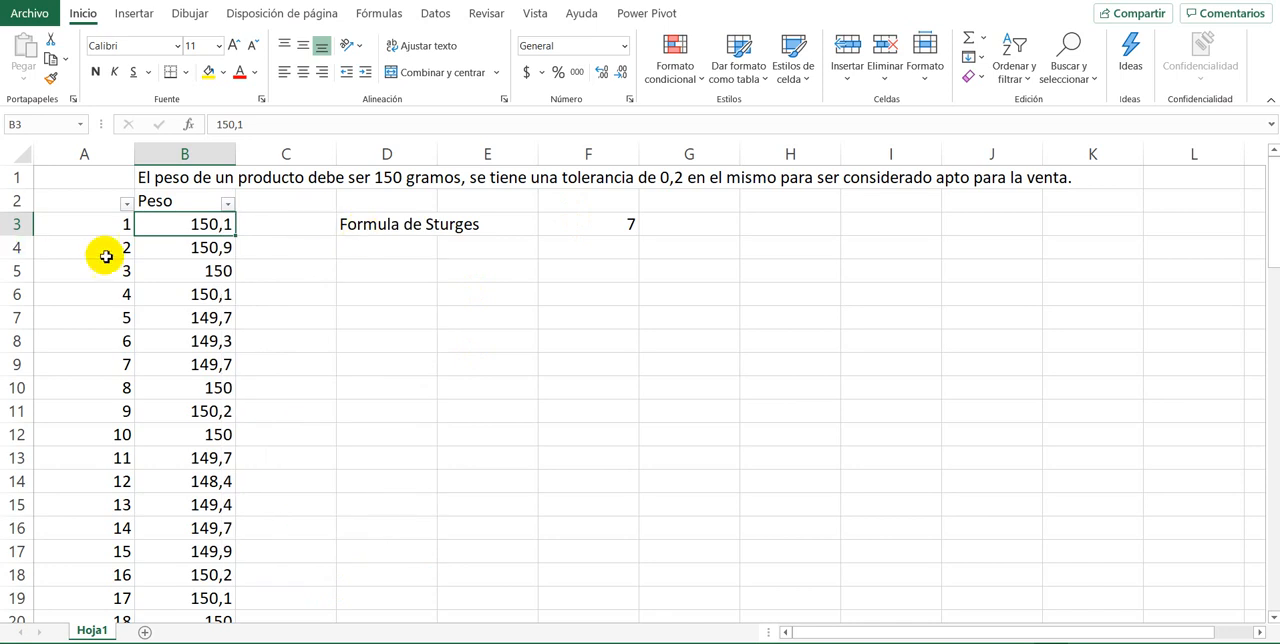
# Step: Review the Sturges cells and the Peso filter's distinct values once more, leaving the data unfiltered
pyautogui.click(178, 256)
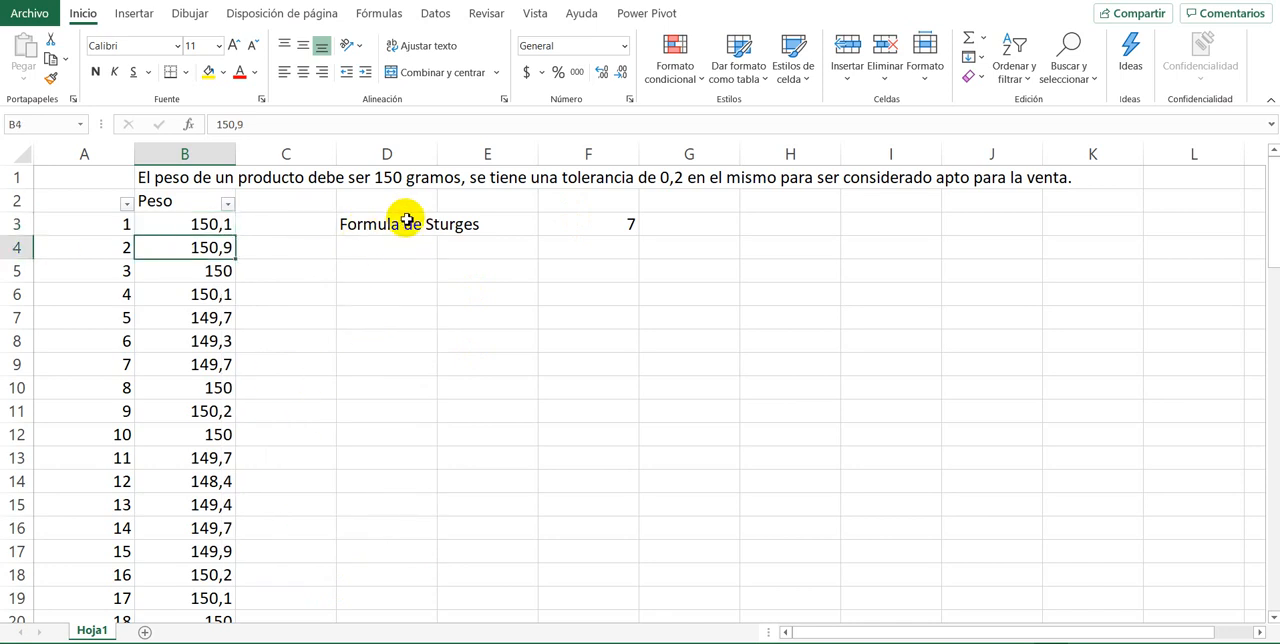
pyautogui.click(424, 224)
pyautogui.moveTo(424, 224); pyautogui.dragTo(594, 229)
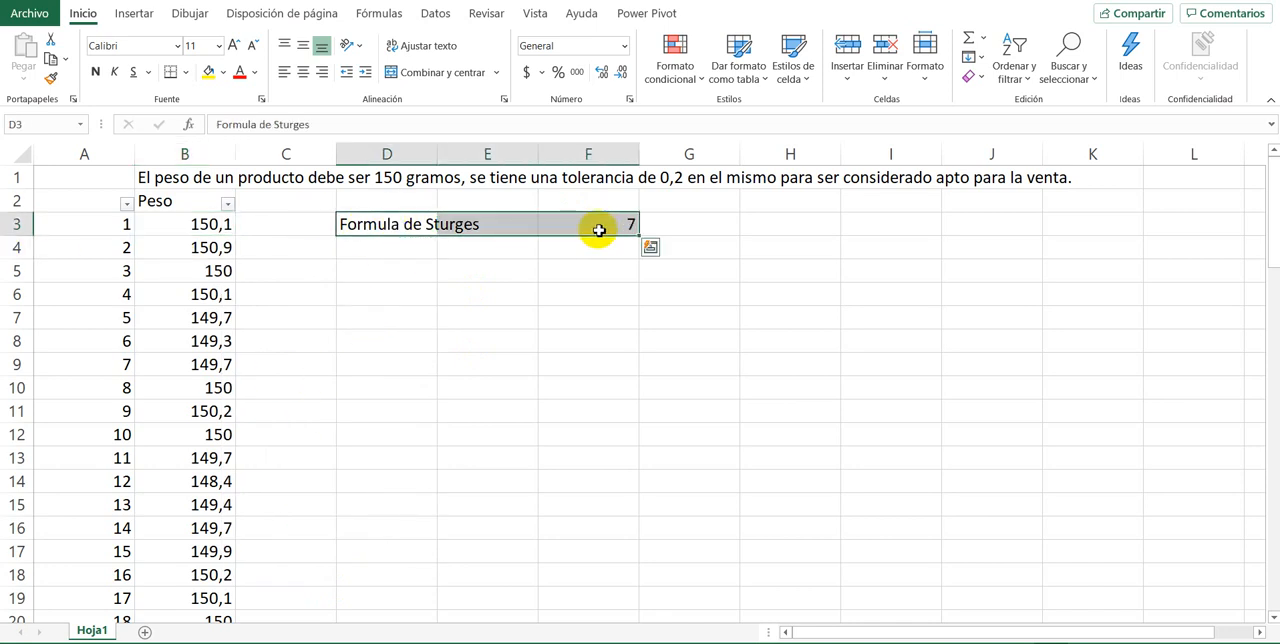
pyautogui.click(163, 225)
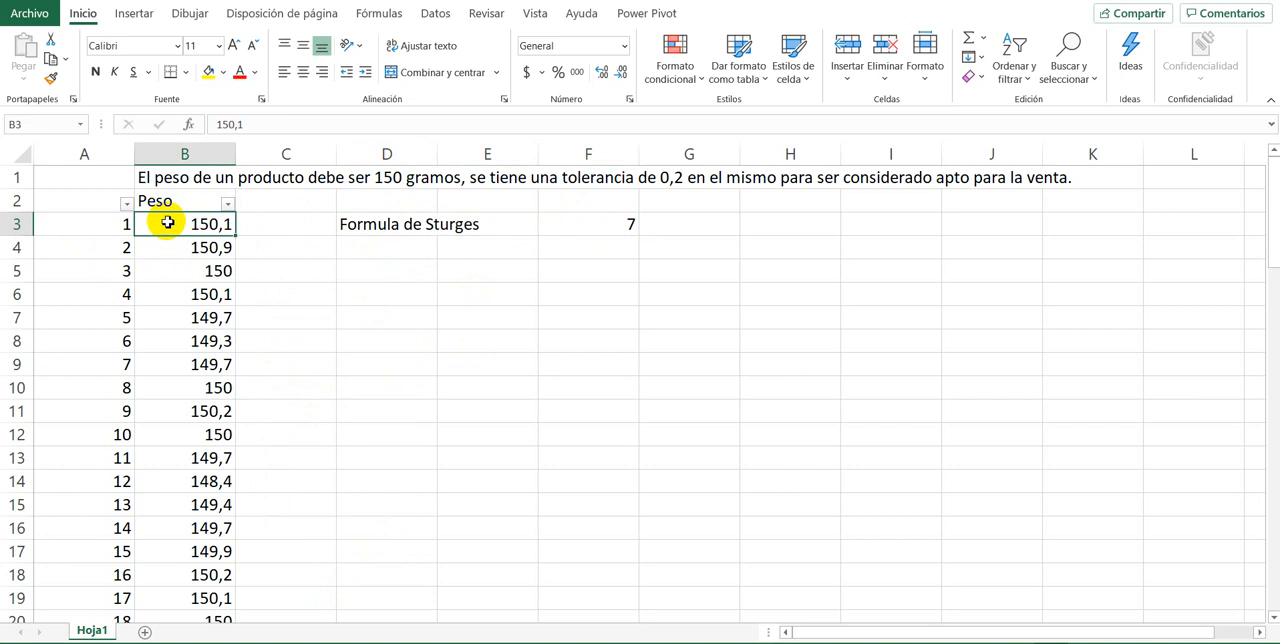
pyautogui.click(229, 204)
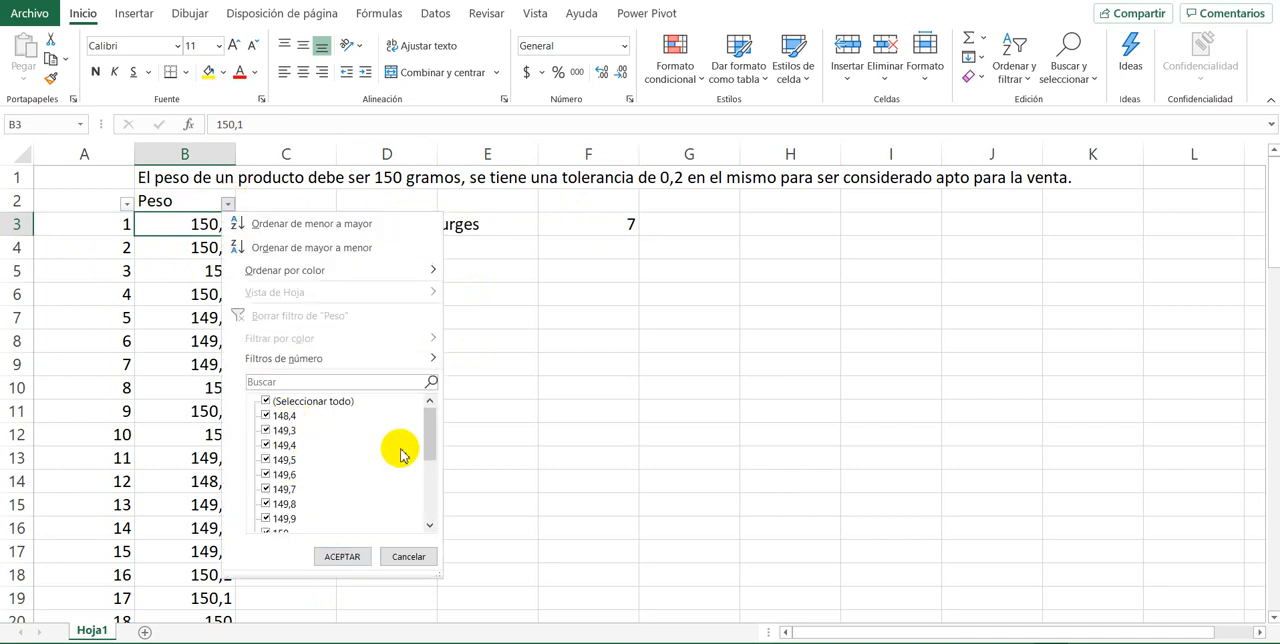
pyautogui.moveTo(433, 453); pyautogui.dragTo(435, 488)
pyautogui.moveTo(442, 543); pyautogui.dragTo(443, 434)
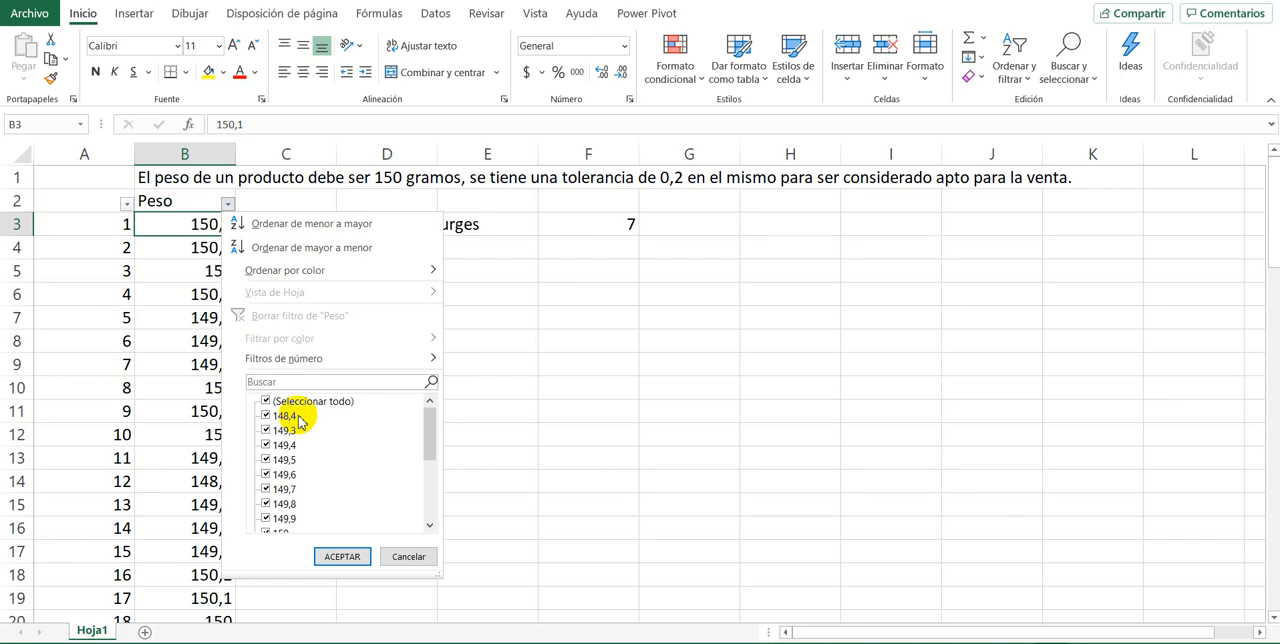
pyautogui.click(414, 557)
# Step: Enter the label #C= in cell D5
pyautogui.click(366, 268)
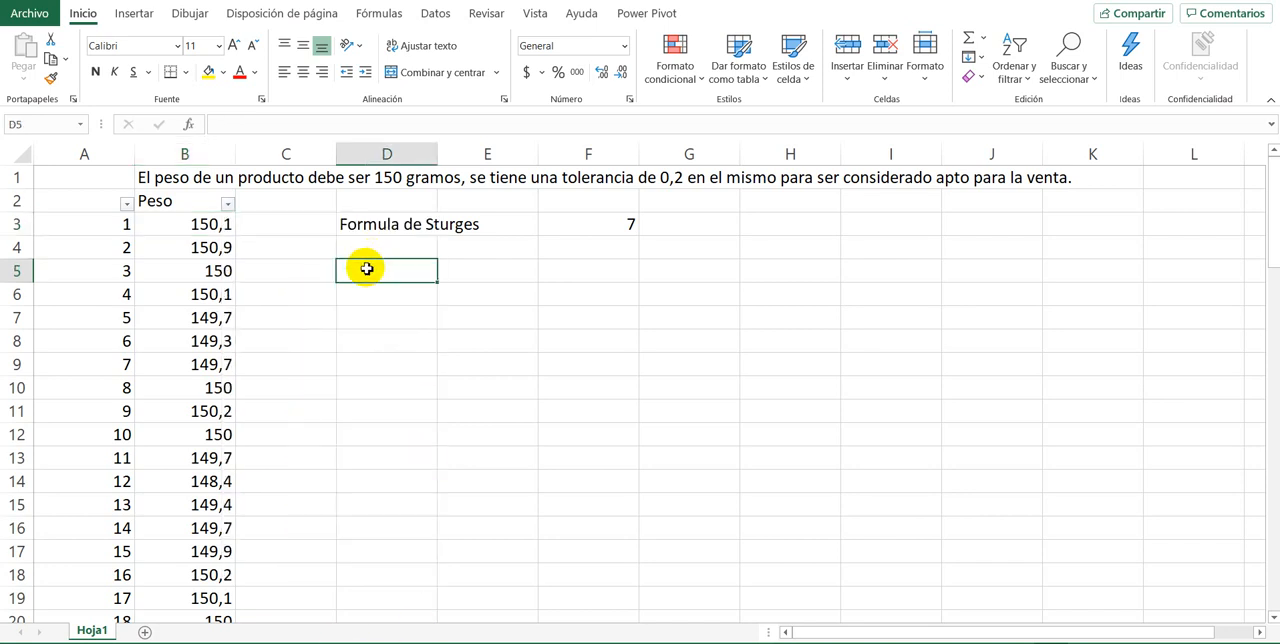
pyautogui.write('#C=')
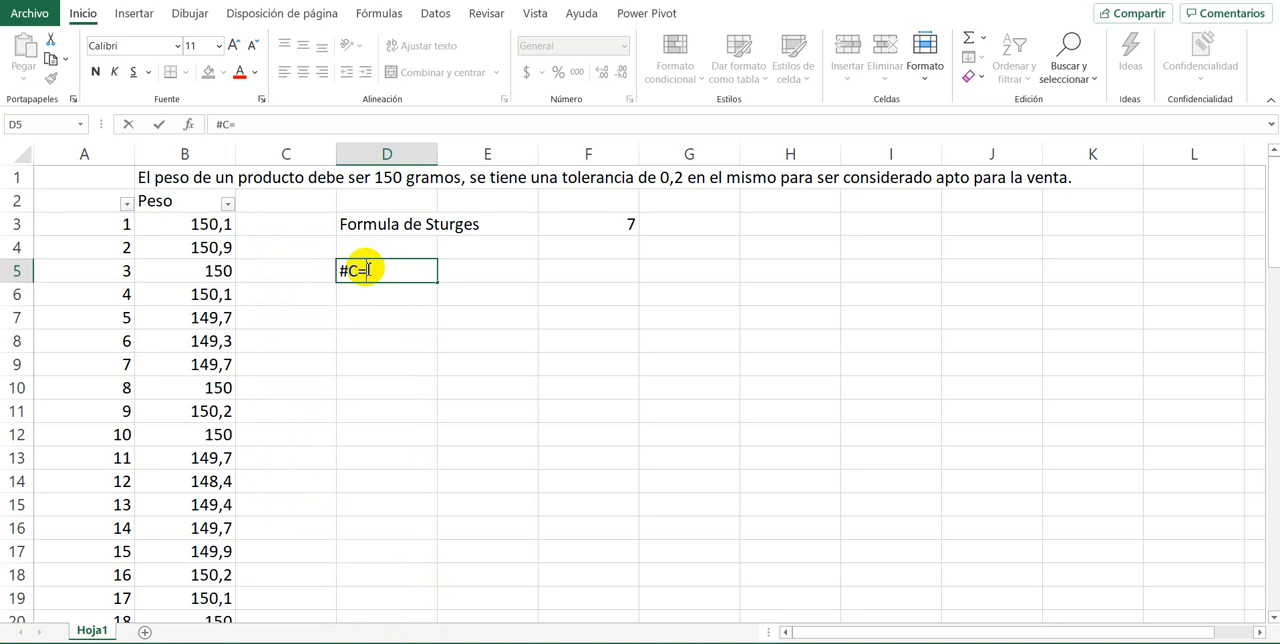
pyautogui.press('Tab')
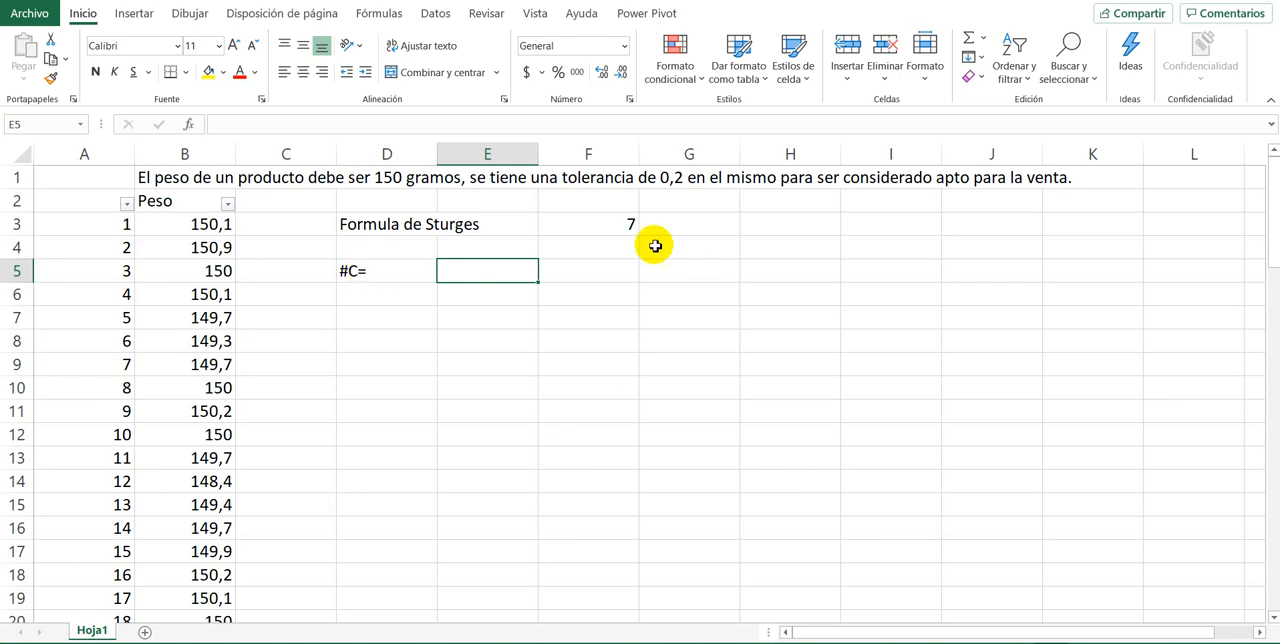
# Step: Test the Sturges formula in F3 with a sample size of 1500 and with 1500000
pyautogui.doubleClick(624, 228)
pyautogui.moveTo(653, 224); pyautogui.dragTo(670, 224)
pyautogui.write('1500')
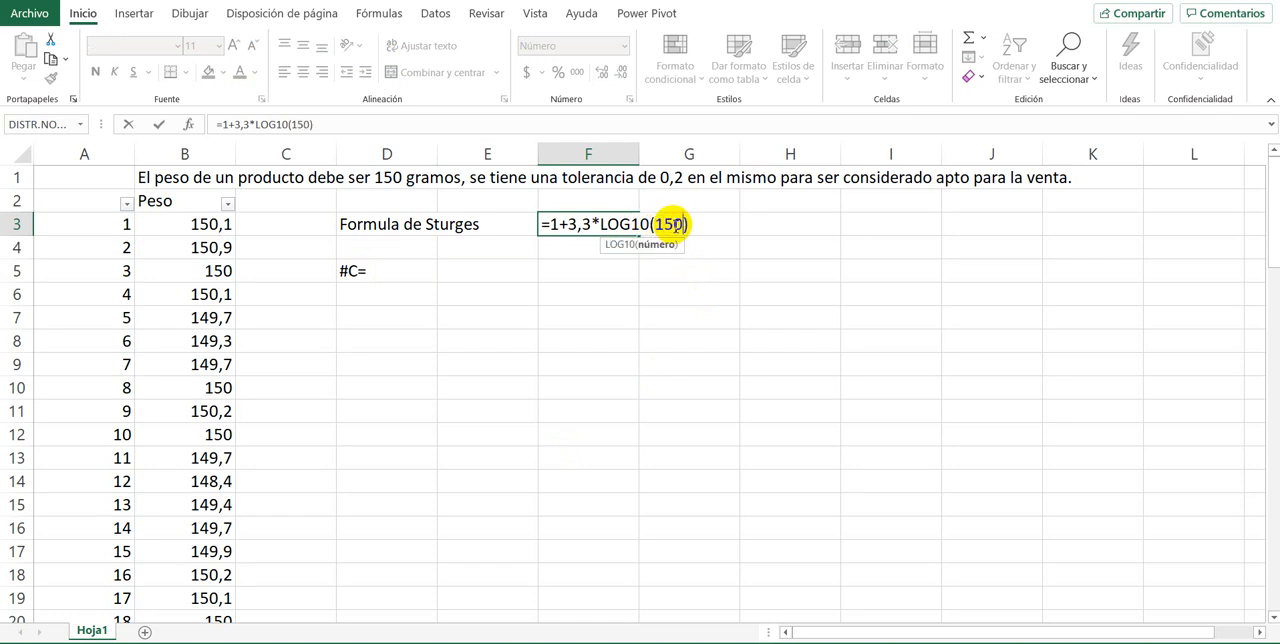
pyautogui.press('Return')
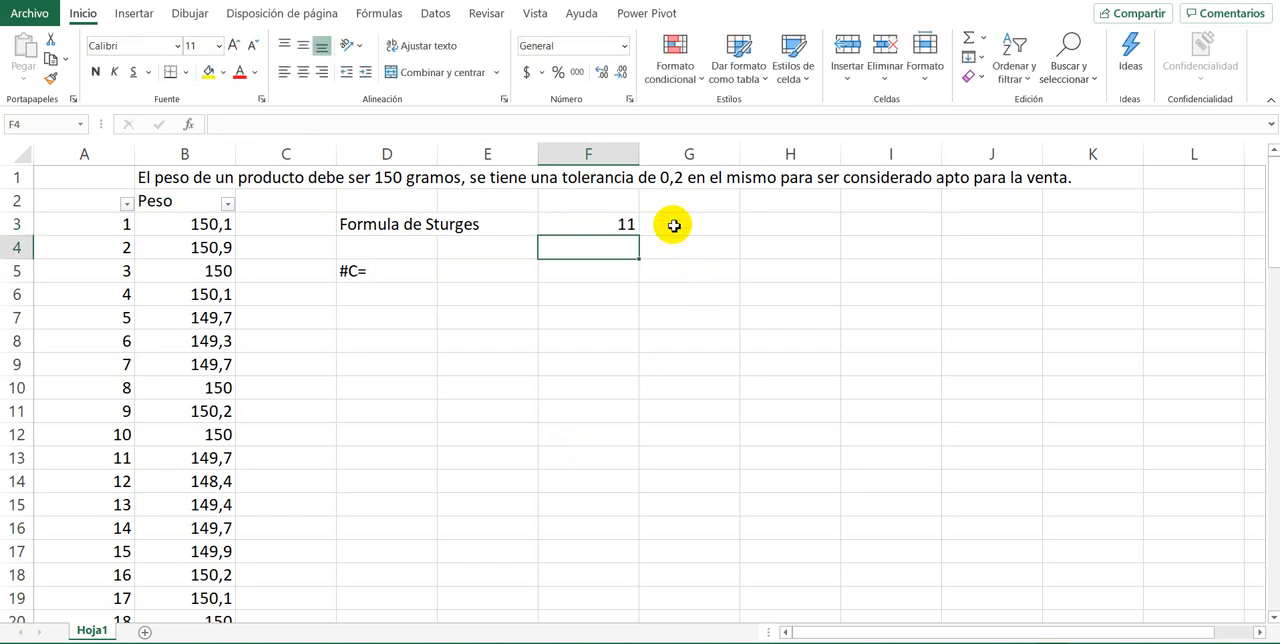
pyautogui.doubleClick(582, 226)
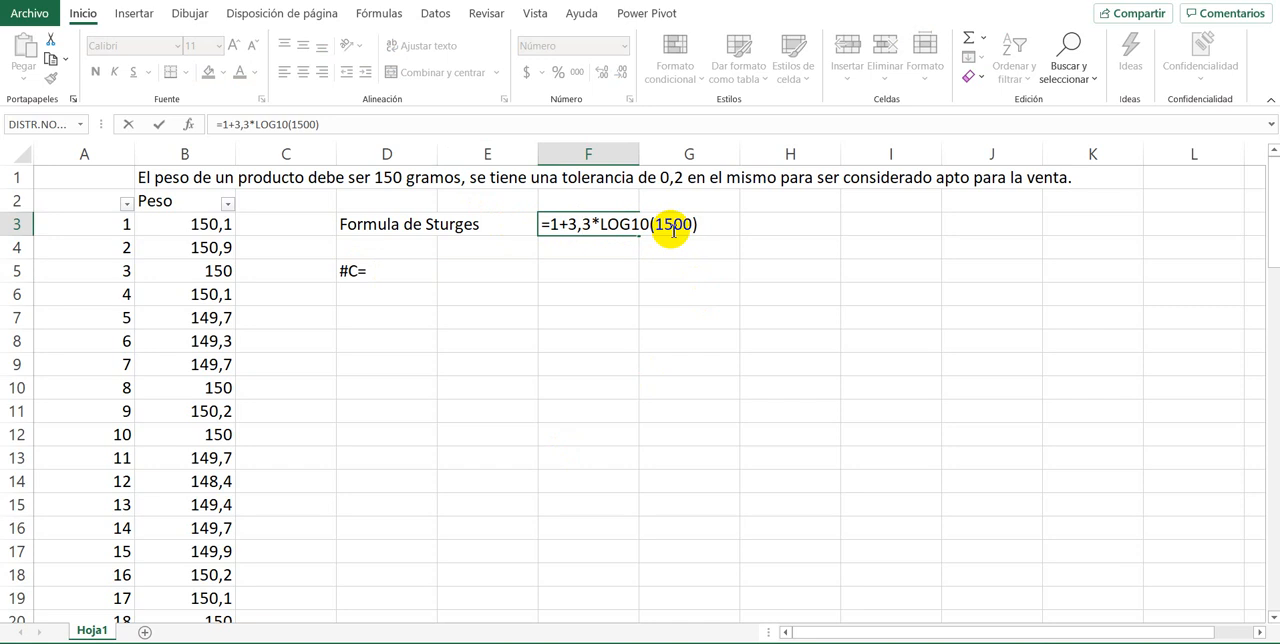
pyautogui.click(672, 224)
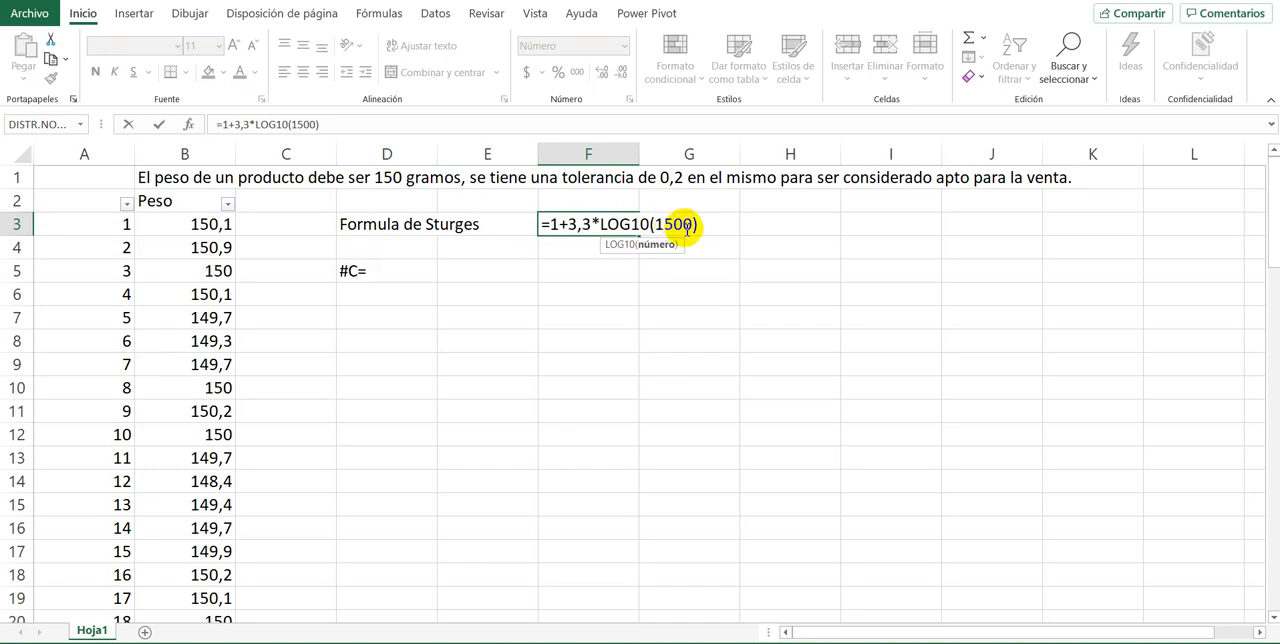
pyautogui.write('00')
pyautogui.press('Return')
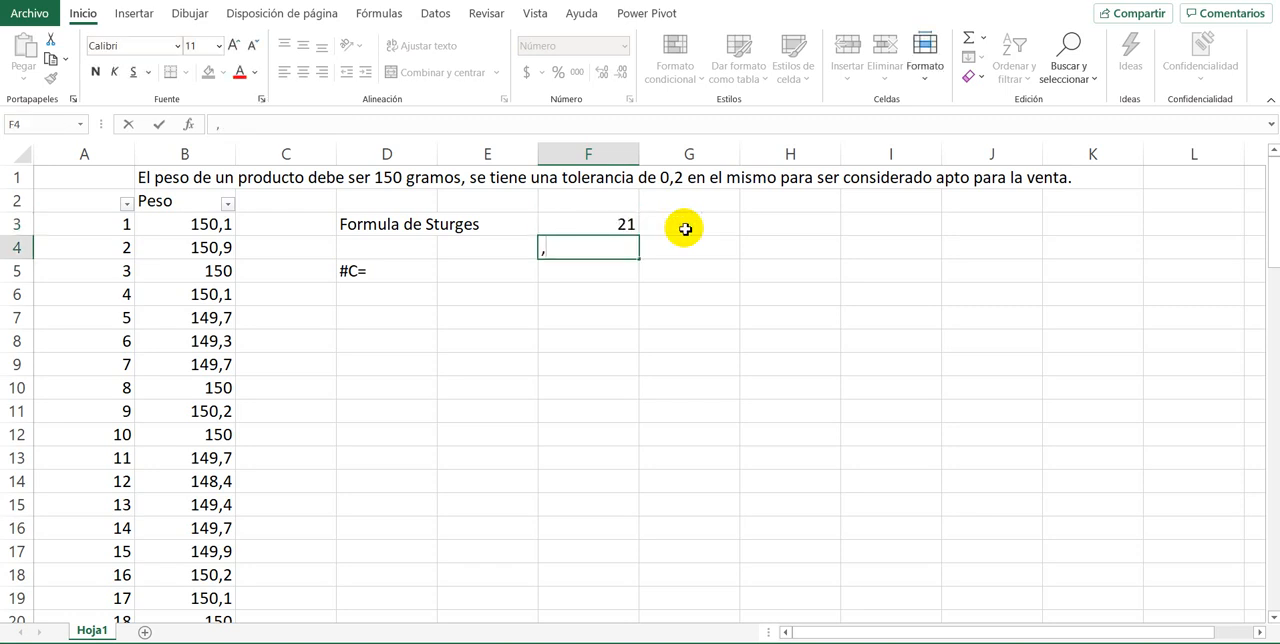
pyautogui.press('Up')
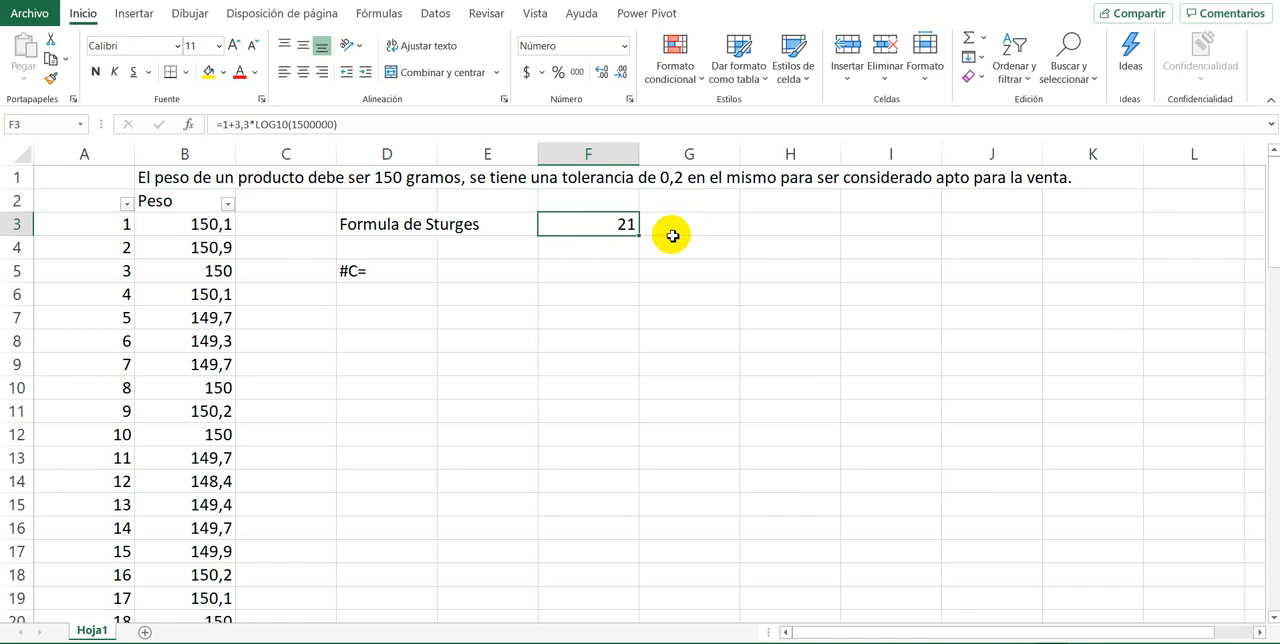
# Step: Enter the label Regla de la raiz in cell G3
pyautogui.click(392, 268)
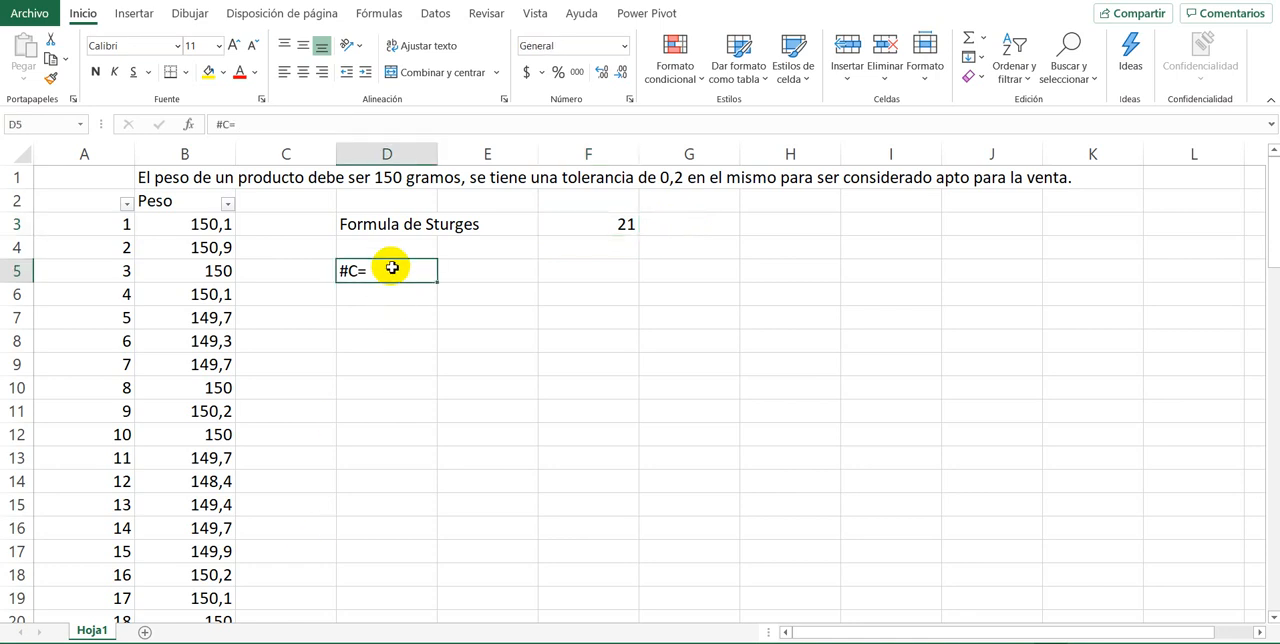
pyautogui.click(703, 222)
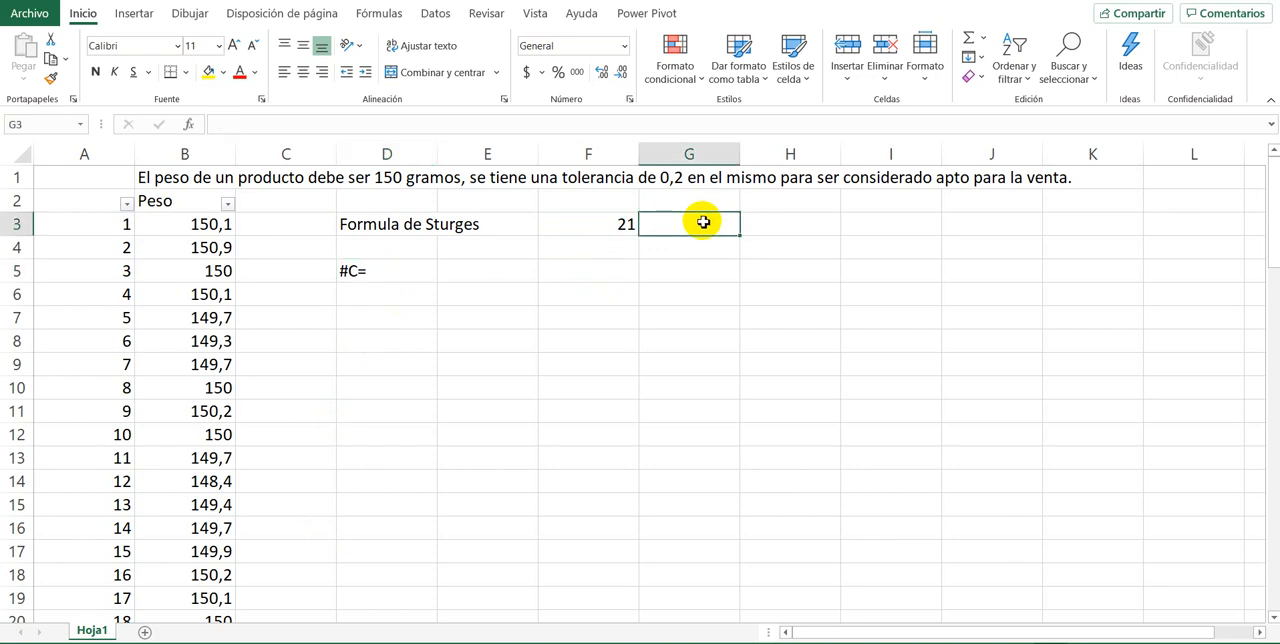
pyautogui.write('Regla de ')
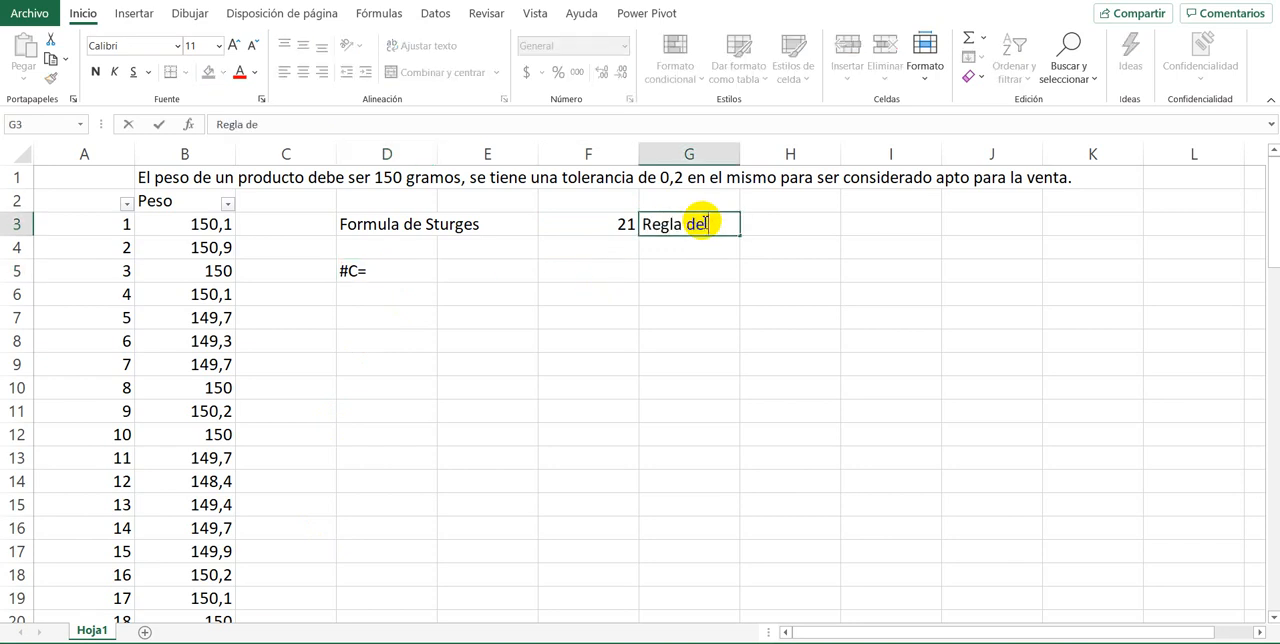
pyautogui.write('la raiz')
pyautogui.press('Return')
# Step: Calculate the root rule in I3 with the formula =RAIZ(75)
pyautogui.click(705, 222)
pyautogui.press('Right')
pyautogui.press('Right')
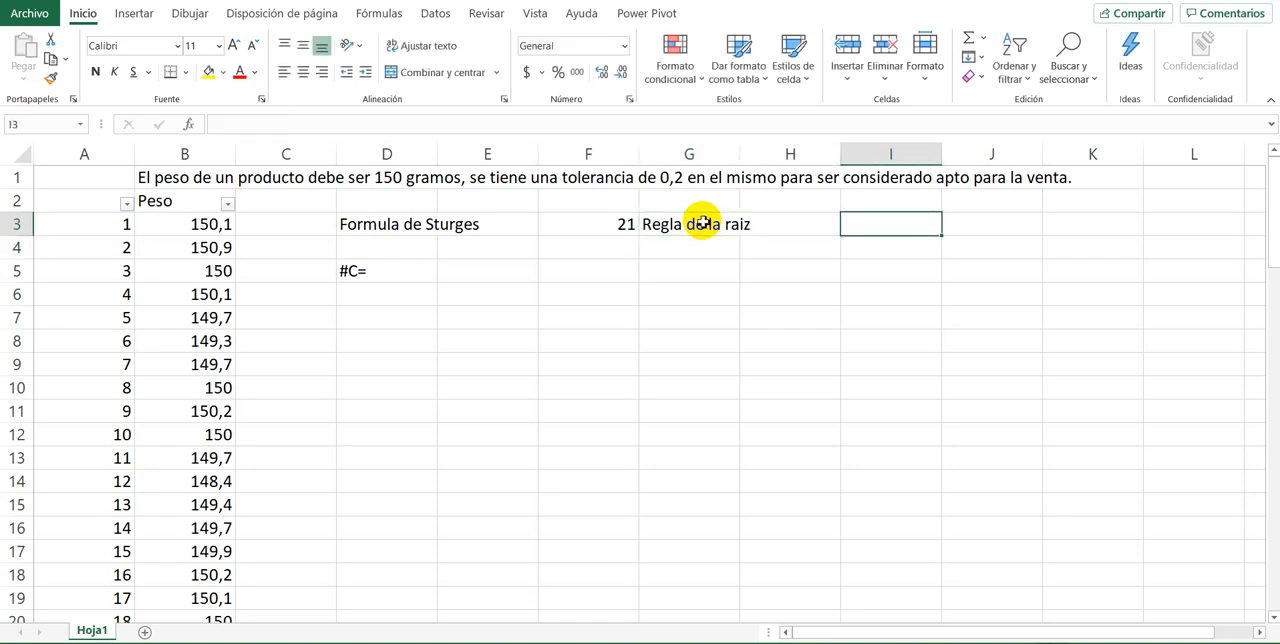
pyautogui.write('=raiz(')
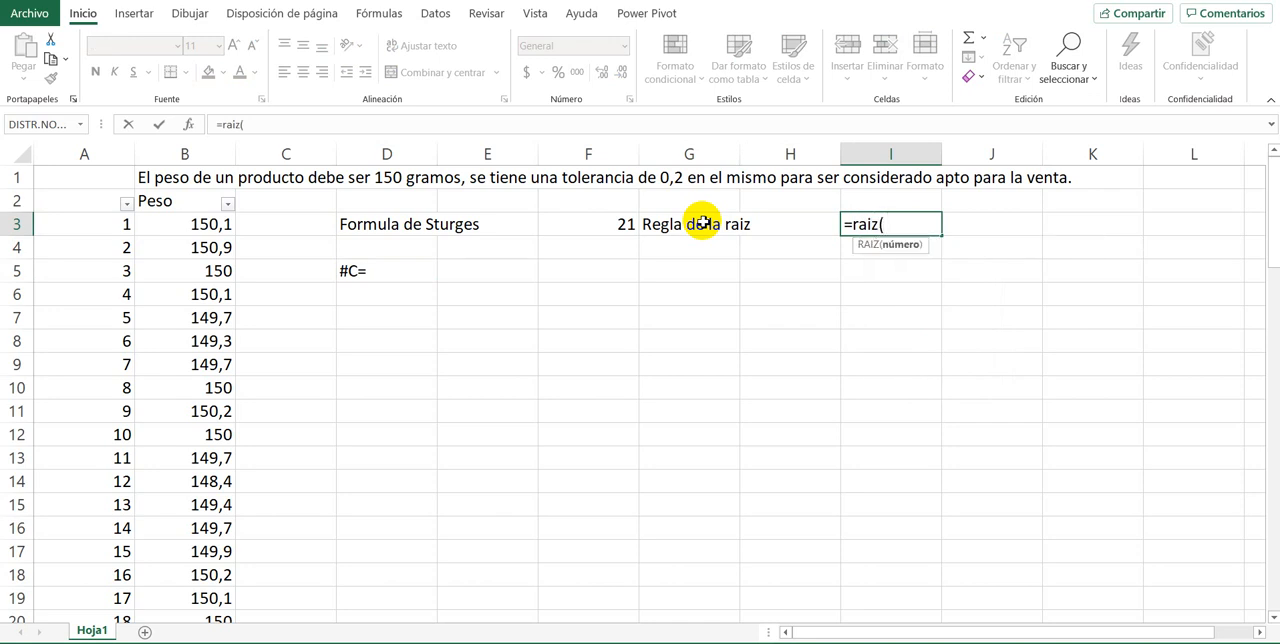
pyautogui.write('75)')
pyautogui.press('Return')
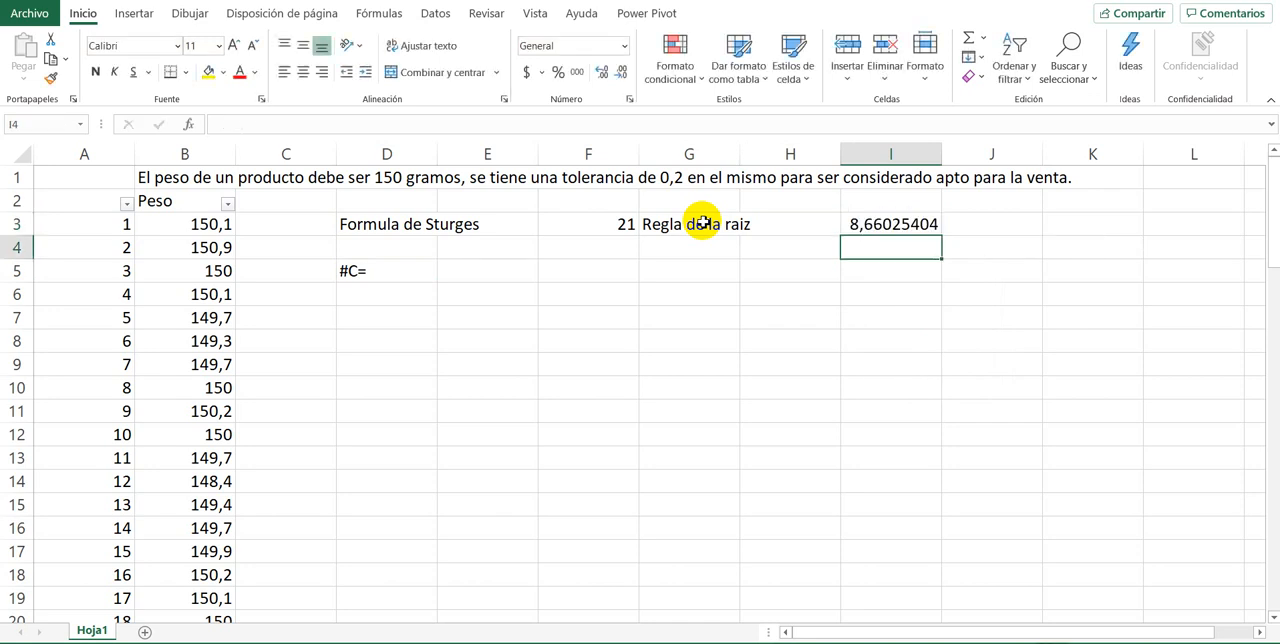
pyautogui.click(900, 220)
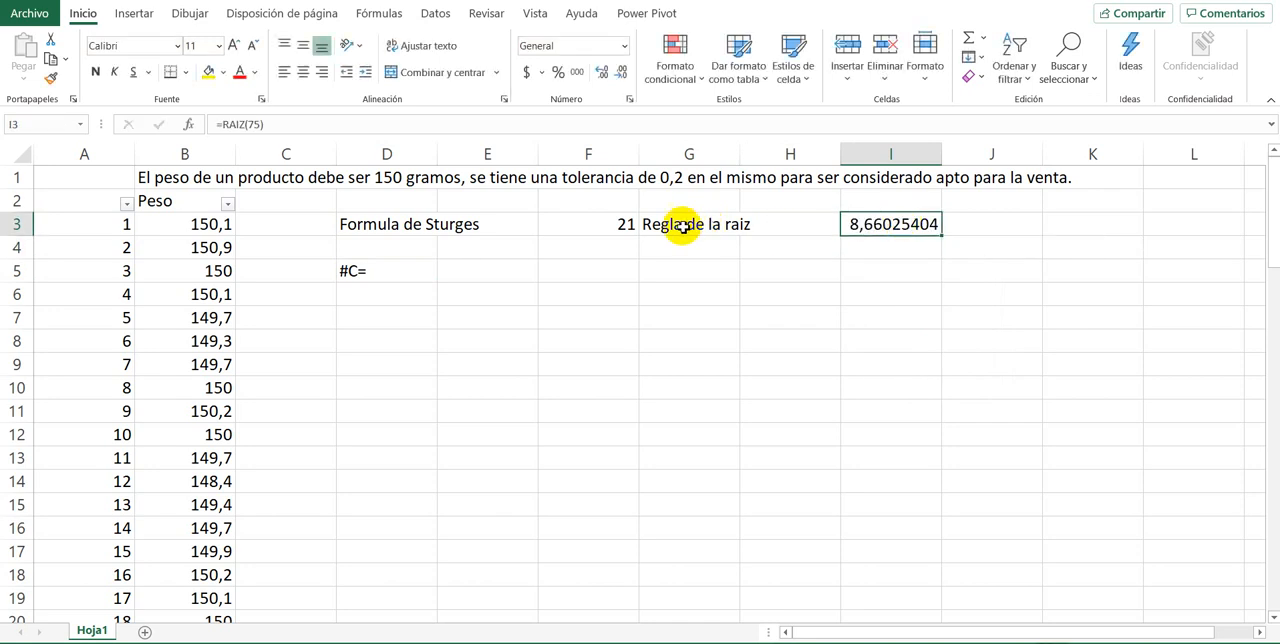
# Step: Review the distinct weight values in the Peso column's filter list without applying a filter
pyautogui.click(625, 224)
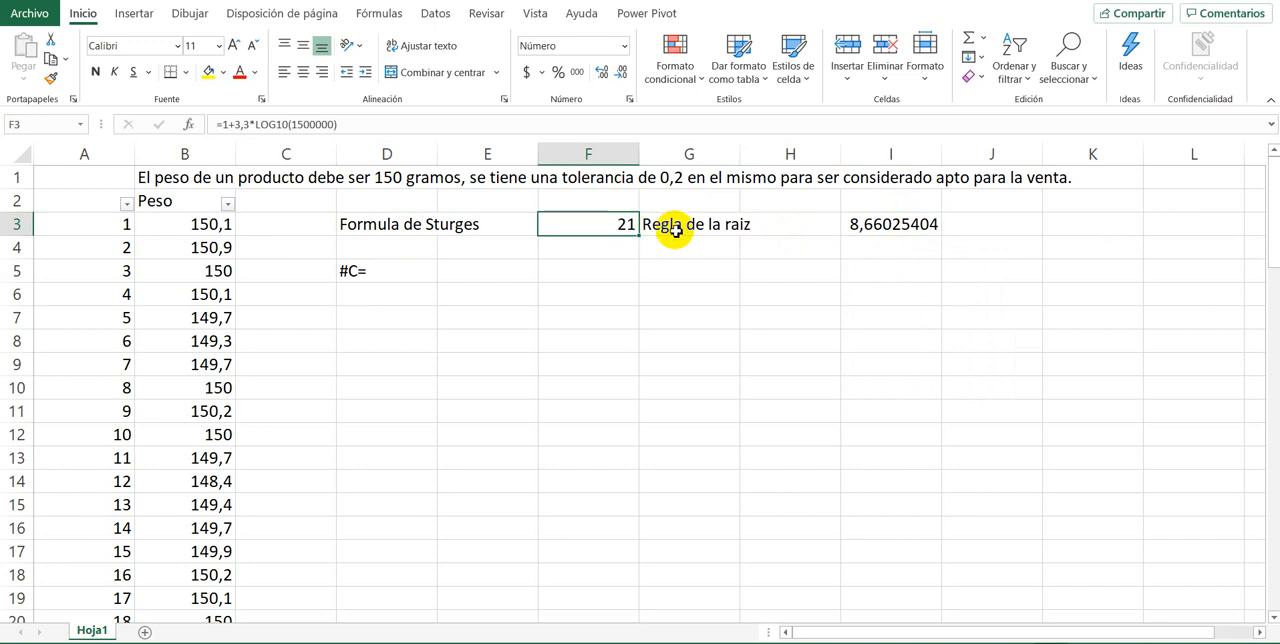
pyautogui.click(366, 271)
pyautogui.click(470, 275)
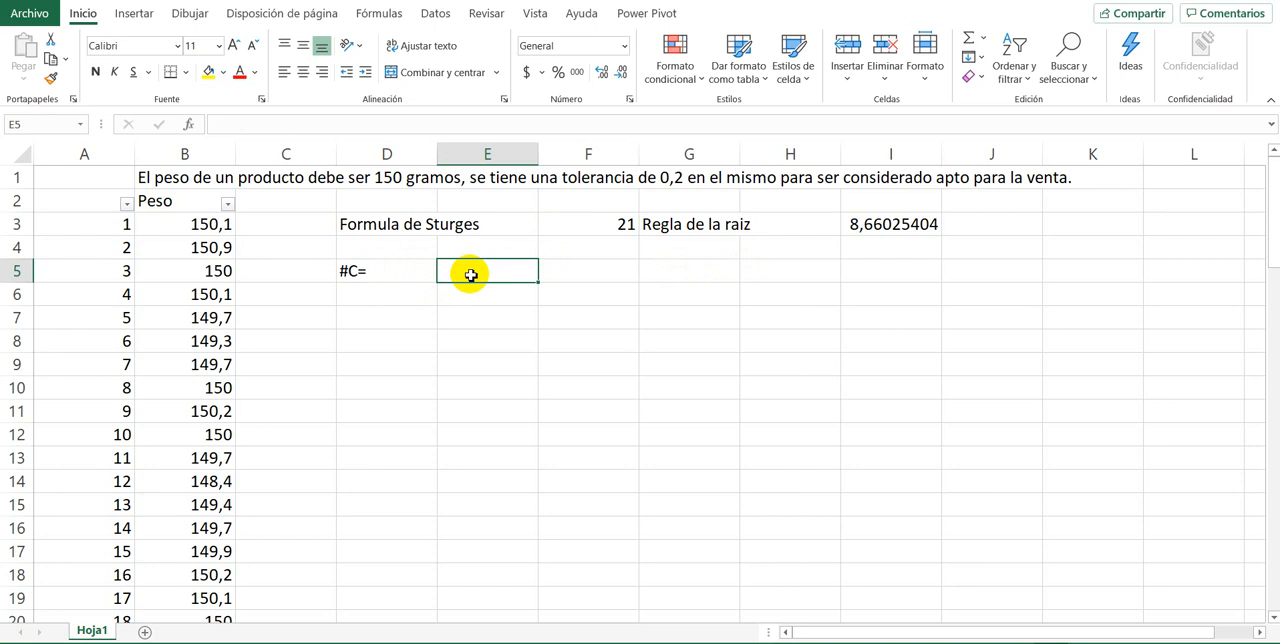
pyautogui.click(227, 204)
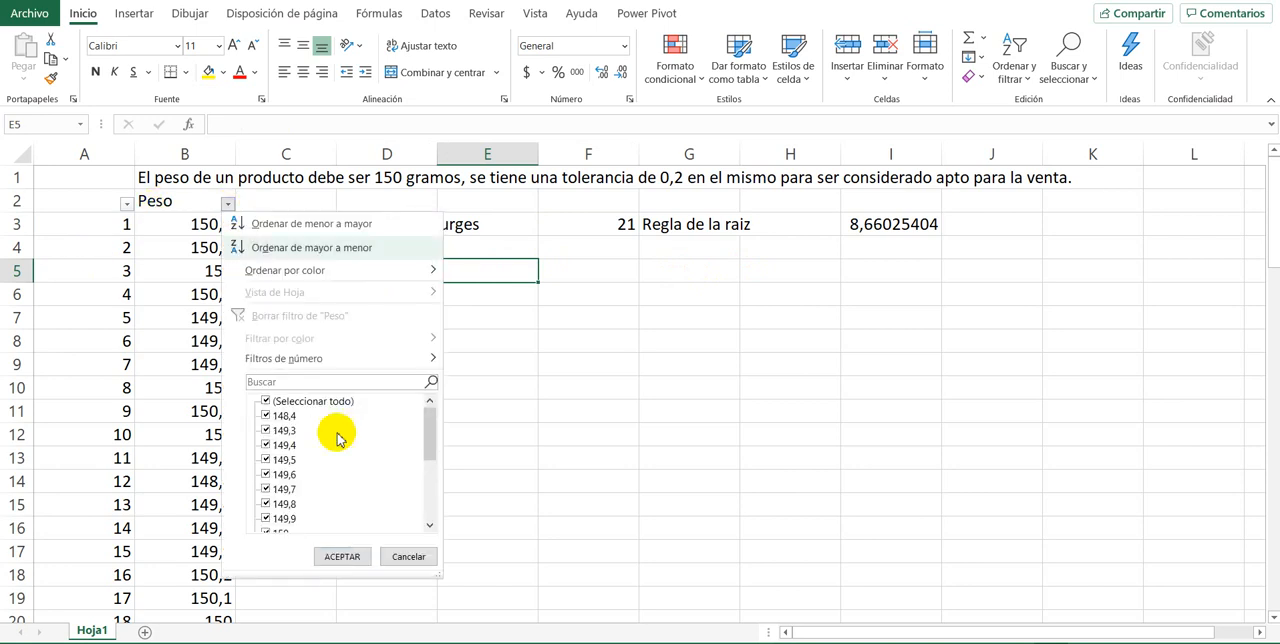
pyautogui.moveTo(426, 420); pyautogui.dragTo(440, 523)
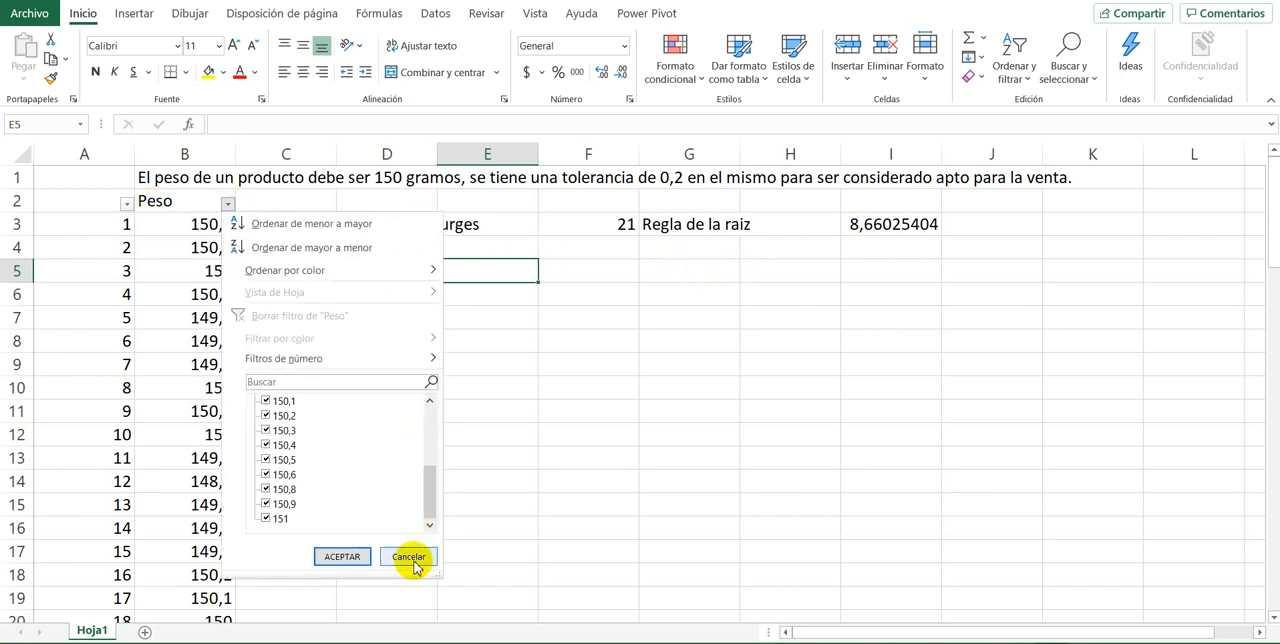
pyautogui.click(409, 557)
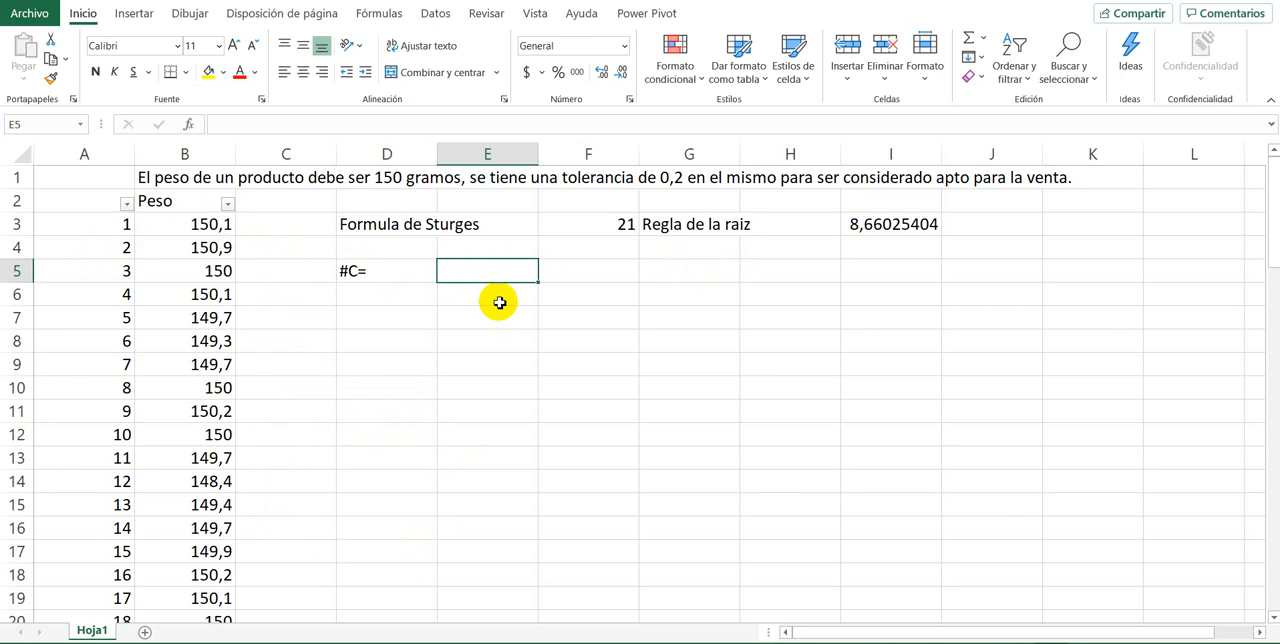
# Step: Enter 4 in cell E5 as the number of classes
pyautogui.write('4')
pyautogui.press('Return')
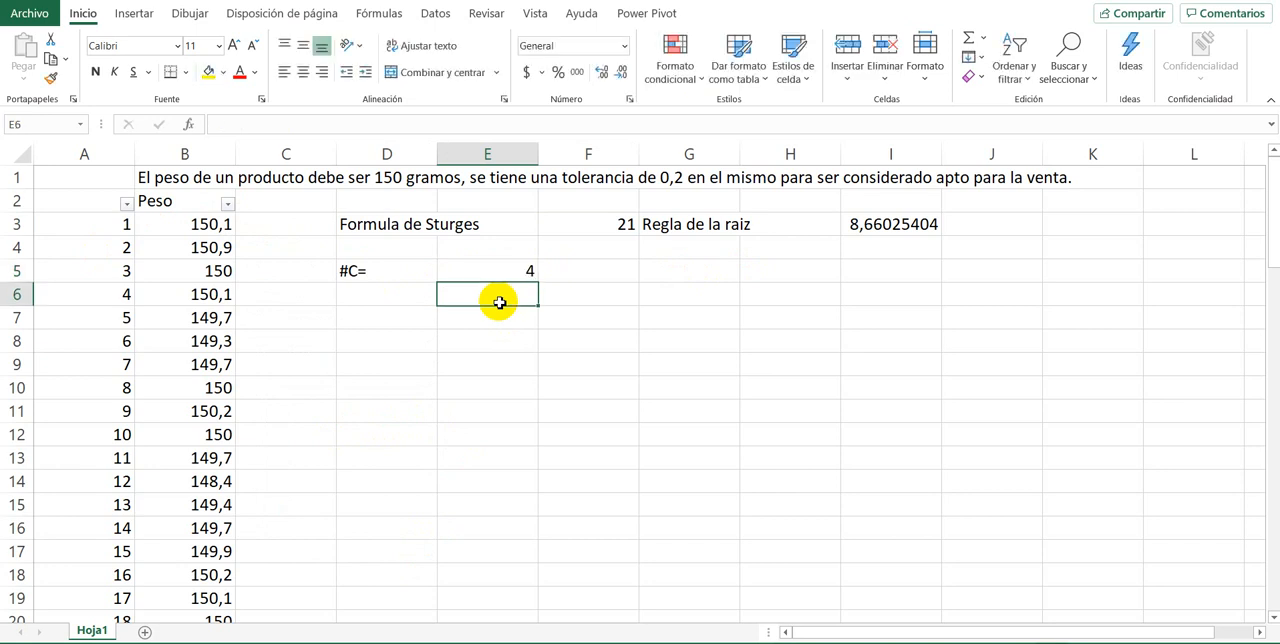
pyautogui.click(506, 380)
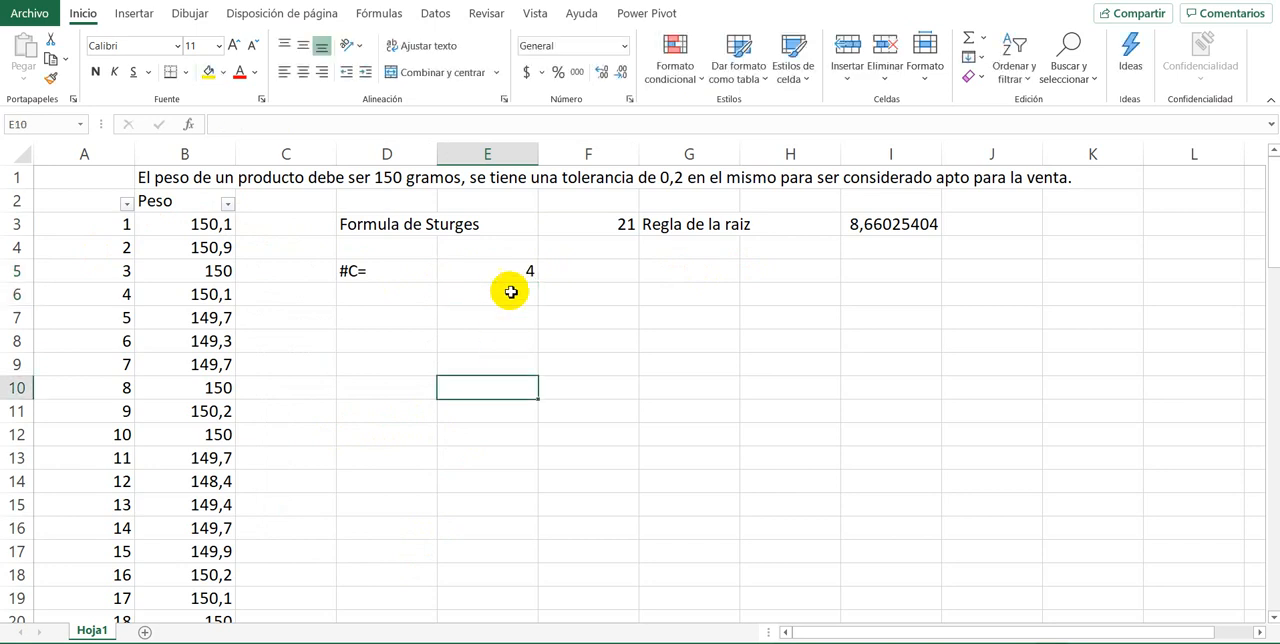
pyautogui.click(500, 272)
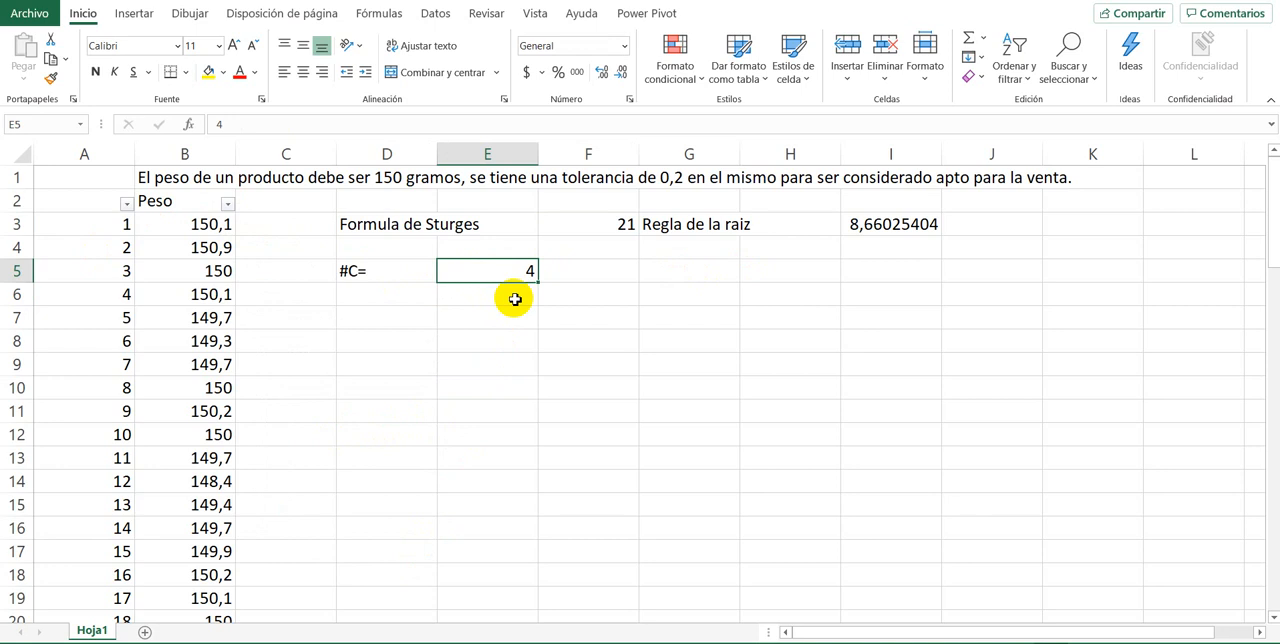
# Step: Enter the labels maximo in cell D6 and minimo in cell D7
pyautogui.click(428, 294)
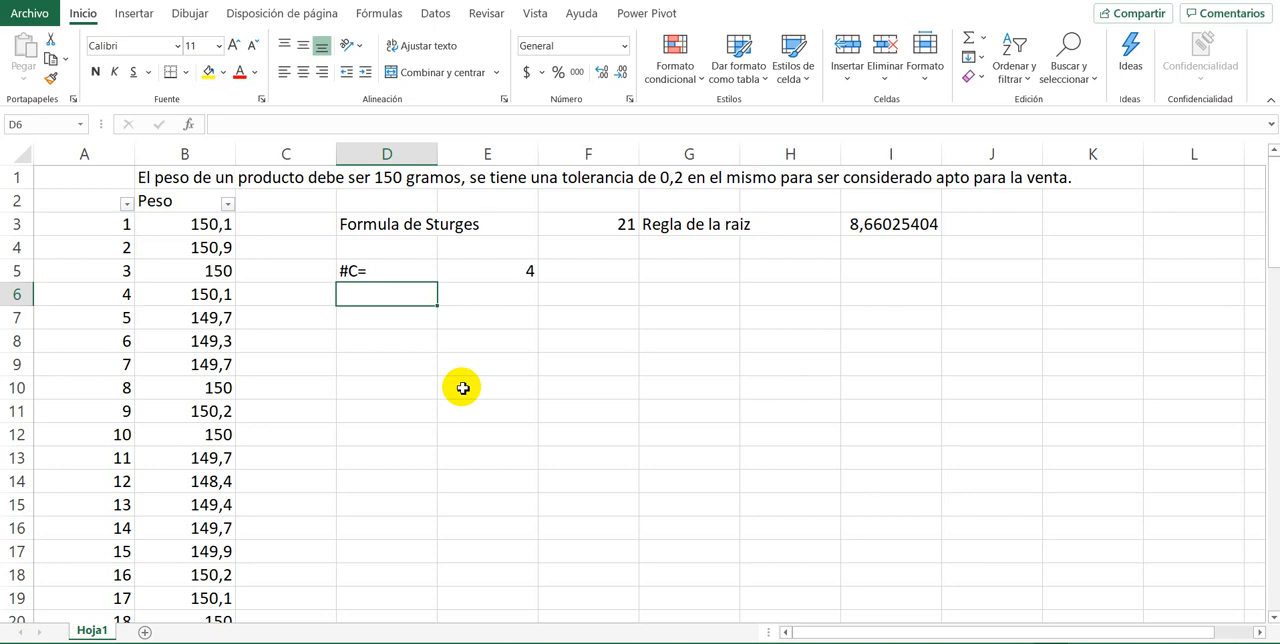
pyautogui.write('maximo')
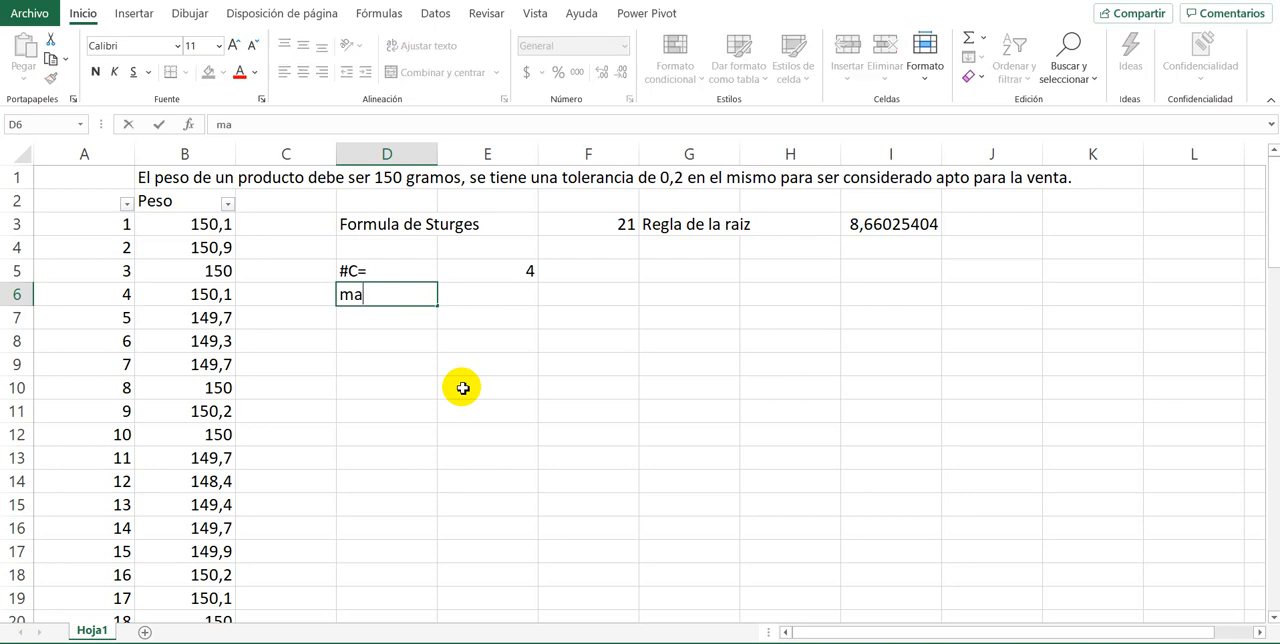
pyautogui.press('Return')
pyautogui.write('+')
pyautogui.press('BackSpace')
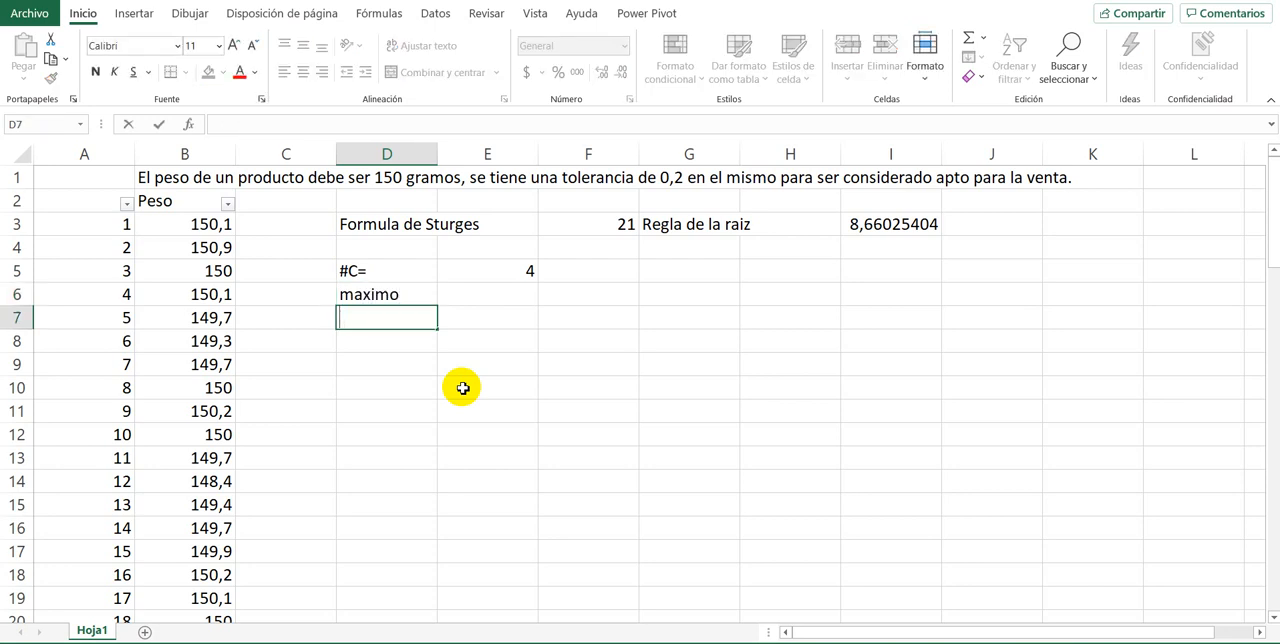
pyautogui.write('minimo')
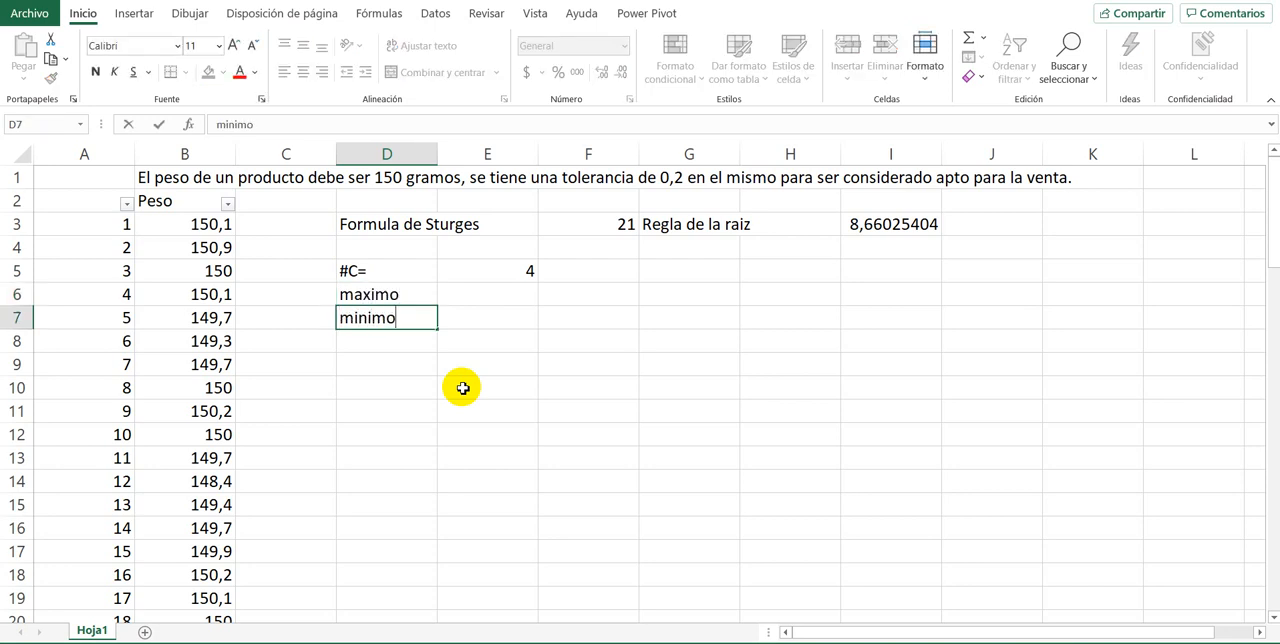
pyautogui.press('Return')
# Step: Calculate the maximum weight in E6 with the formula =MAX(B3:B77)
pyautogui.press('Up')
pyautogui.press('Up')
pyautogui.press('Up')
pyautogui.press('Right')
pyautogui.press('Down')
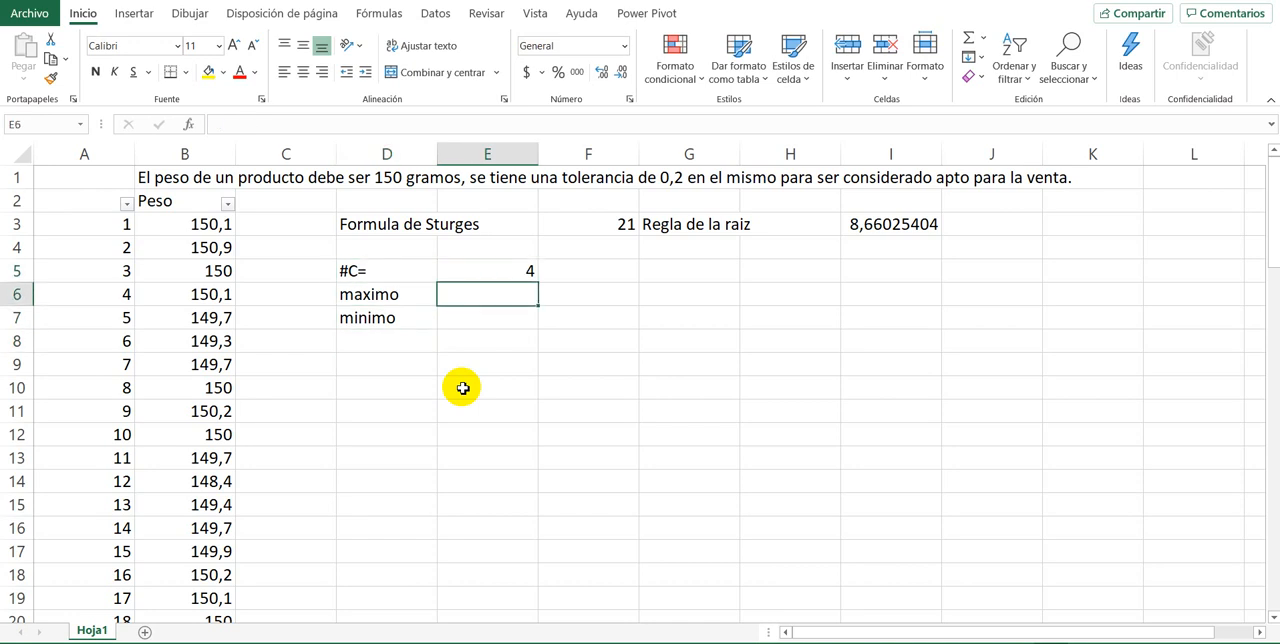
pyautogui.write('=max(')
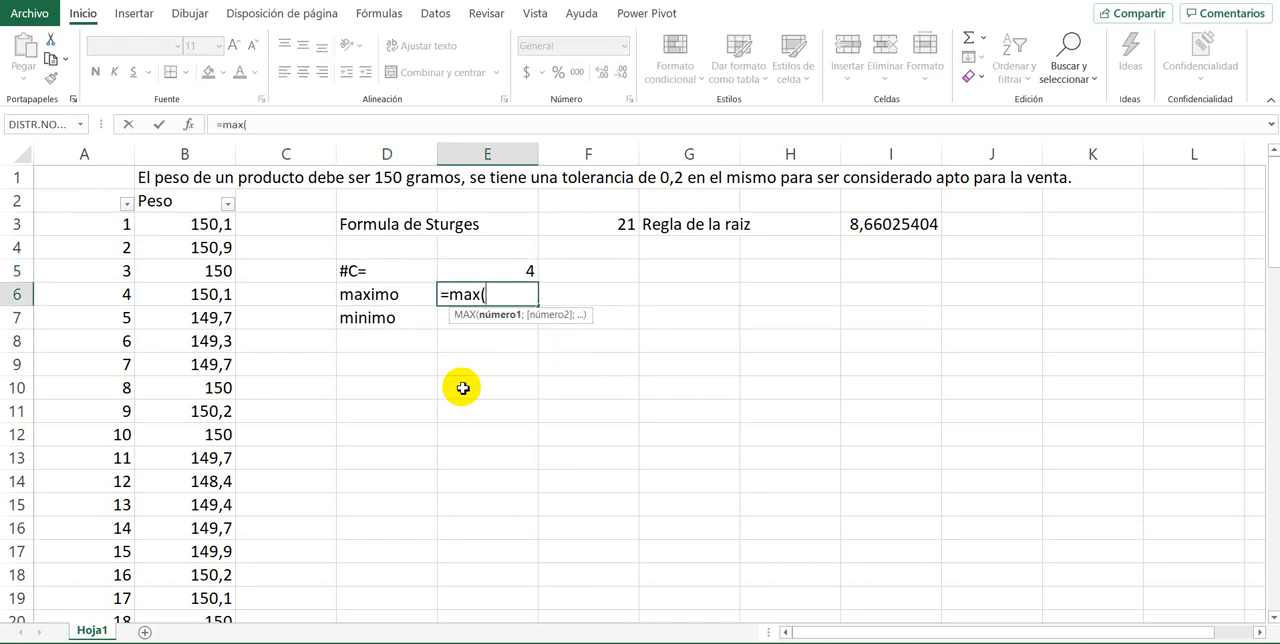
pyautogui.click(179, 224)
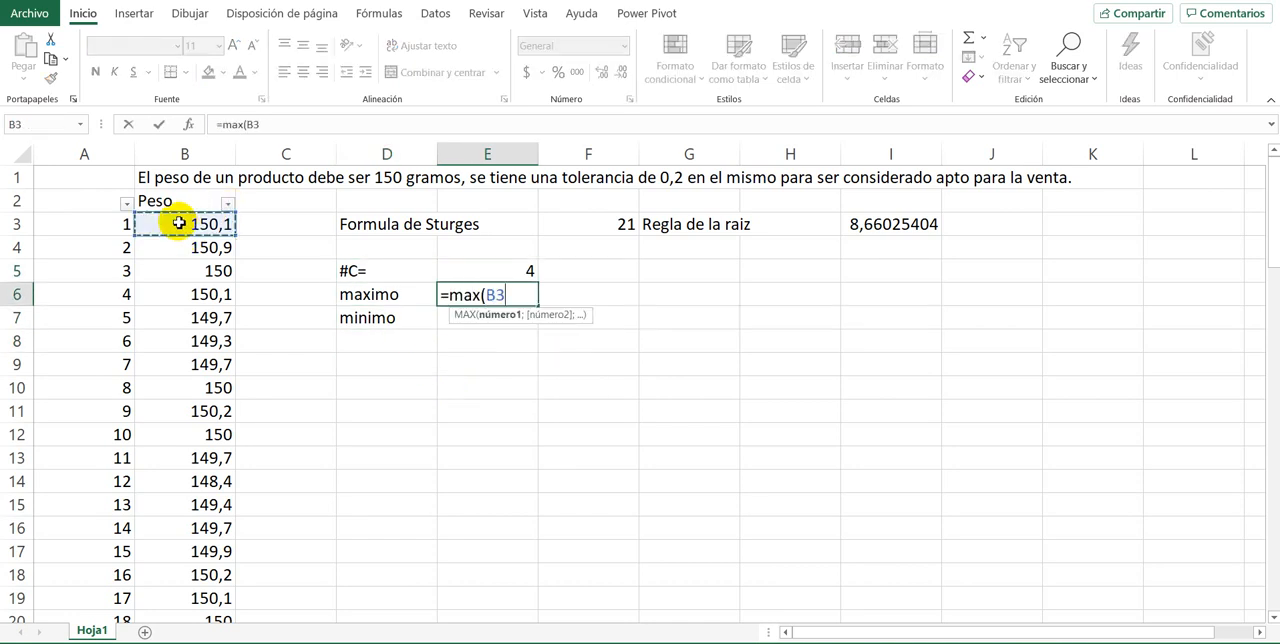
pyautogui.hotkey('ctrl', 'shift', 'Down')
pyautogui.press('Return')
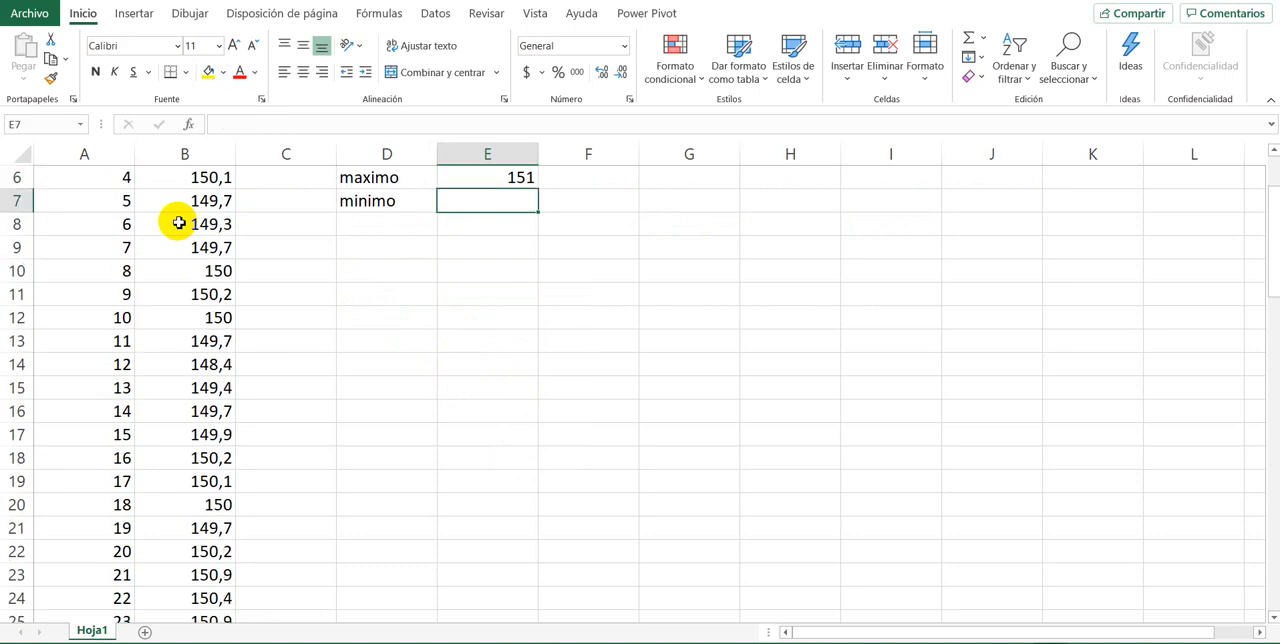
# Step: Calculate the minimum weight in E7 with the formula =MIN(B3:B77)
pyautogui.write('=min(')
pyautogui.scroll(1, 185, 220)
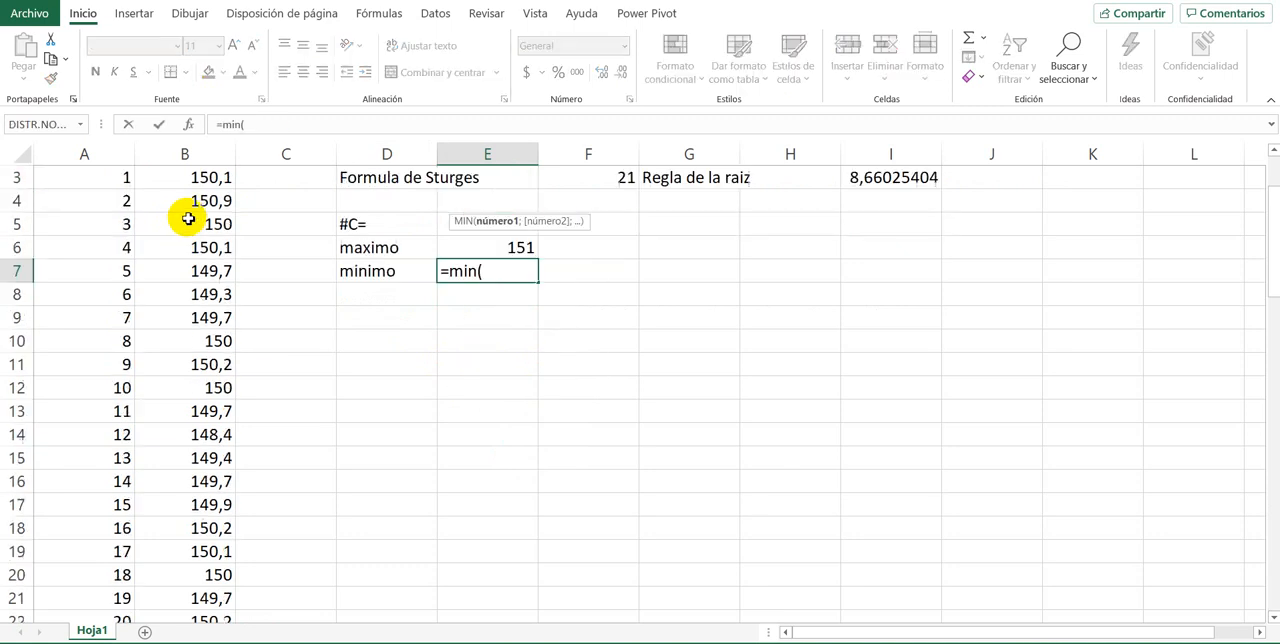
pyautogui.scroll(1, 188, 219)
pyautogui.click(185, 228)
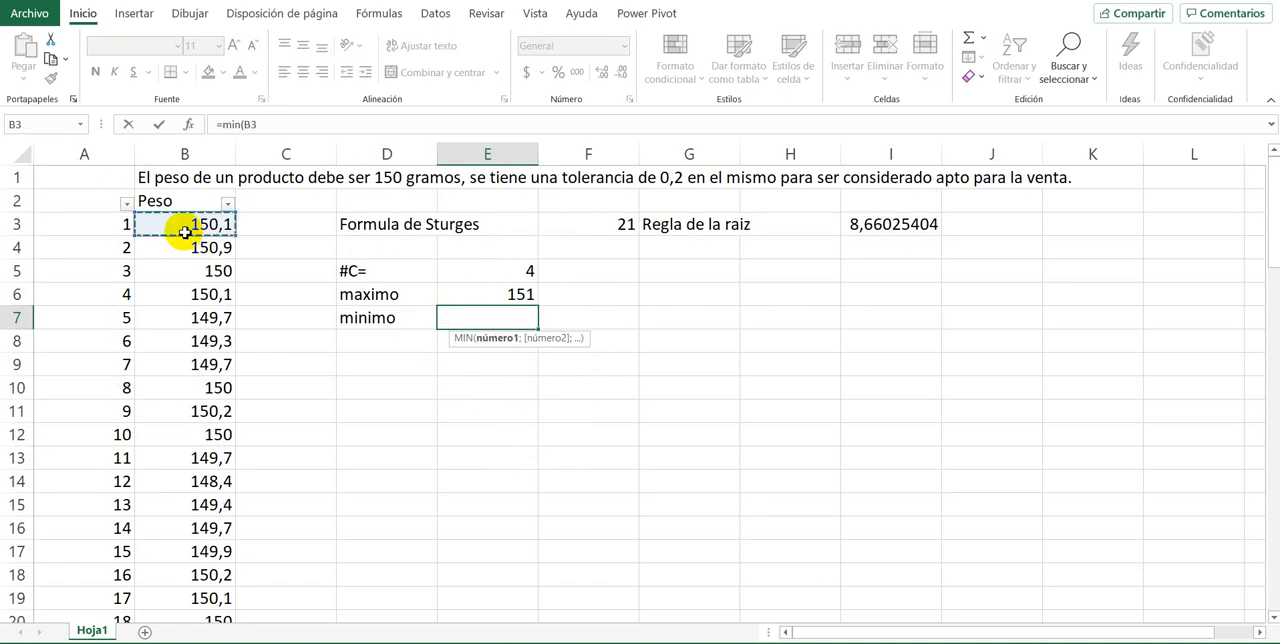
pyautogui.hotkey('ctrl', 'shift', 'Down')
pyautogui.press('Return')
# Step: Enter the label R in cell D8 for the range
pyautogui.press('Left')
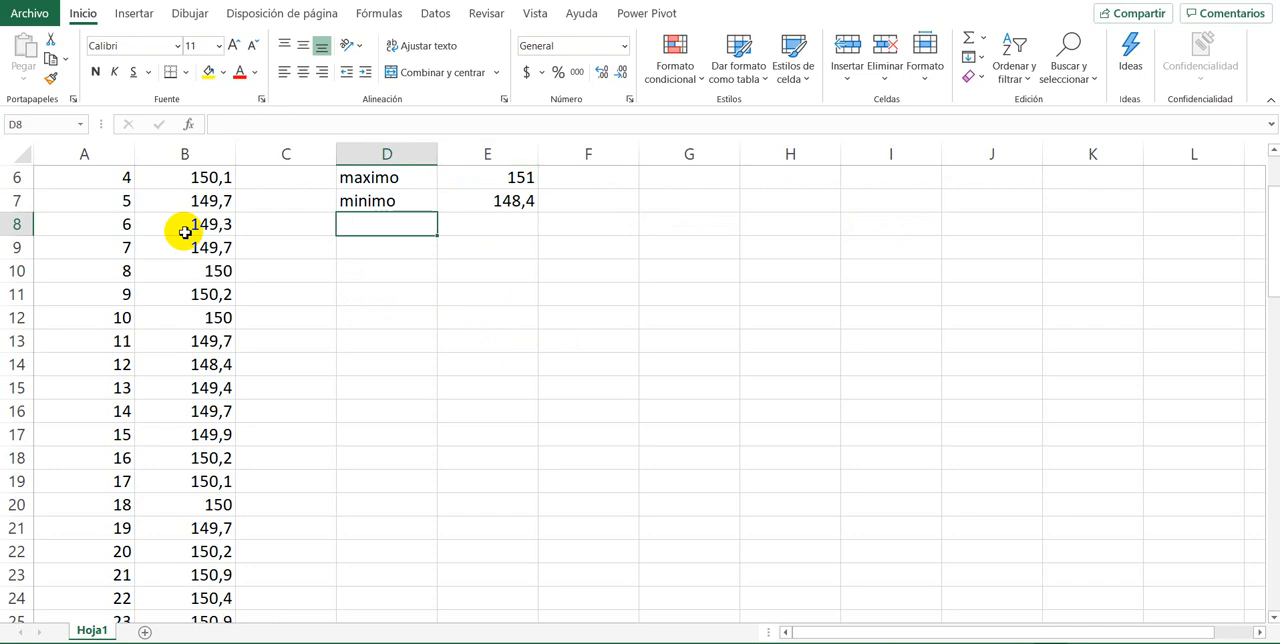
pyautogui.write('R')
pyautogui.press('Right')
pyautogui.write('=')
pyautogui.press('Up')
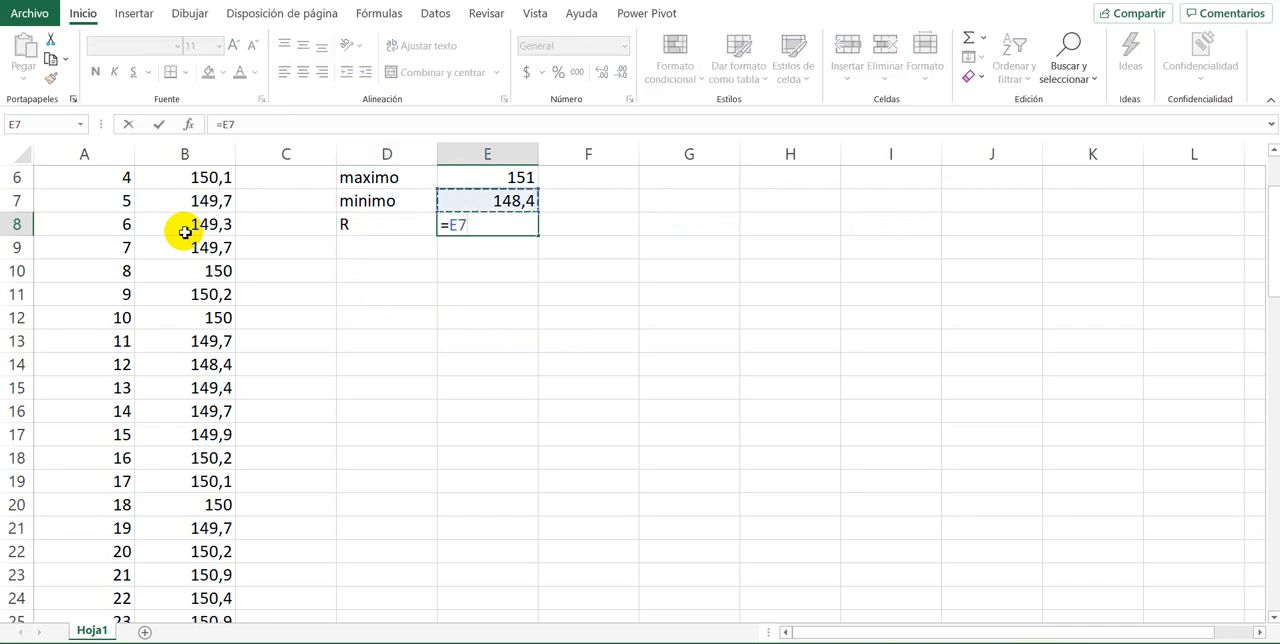
pyautogui.write('-')
pyautogui.press('Escape')
pyautogui.press('Up')
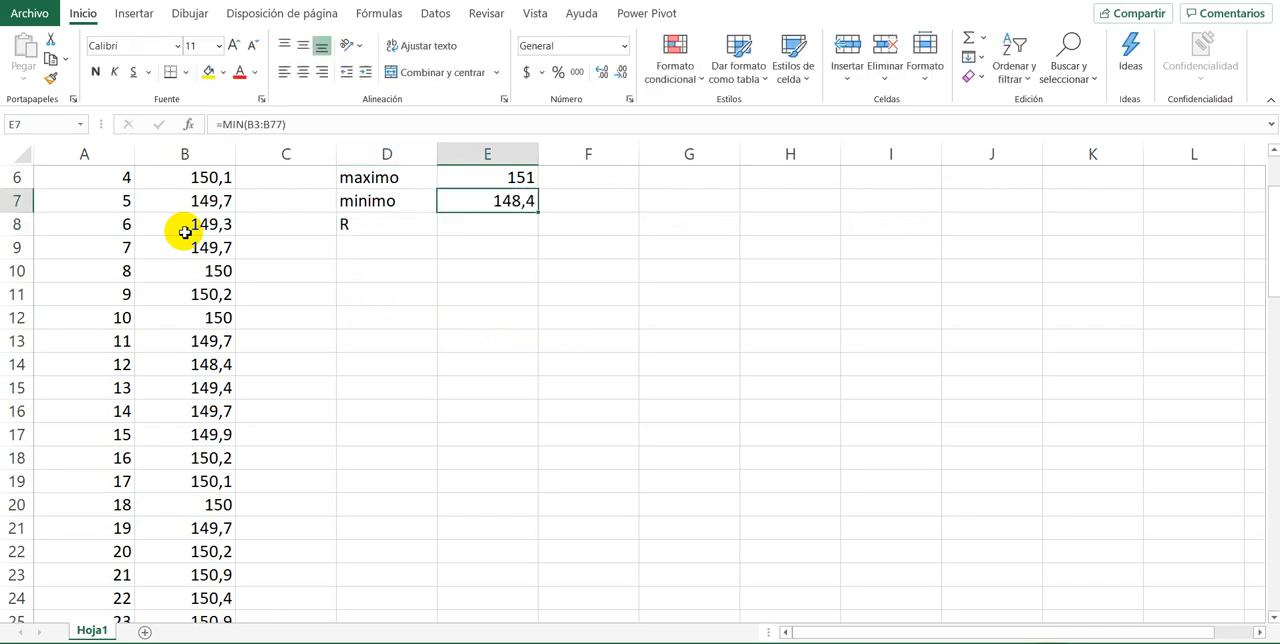
# Step: Calculate the range in E8 by subtracting the minimum in E7 from the maximum in E6
pyautogui.press('Down')
pyautogui.write('=')
pyautogui.press('Up')
pyautogui.press('Up')
pyautogui.press('Up')
pyautogui.press('Down')
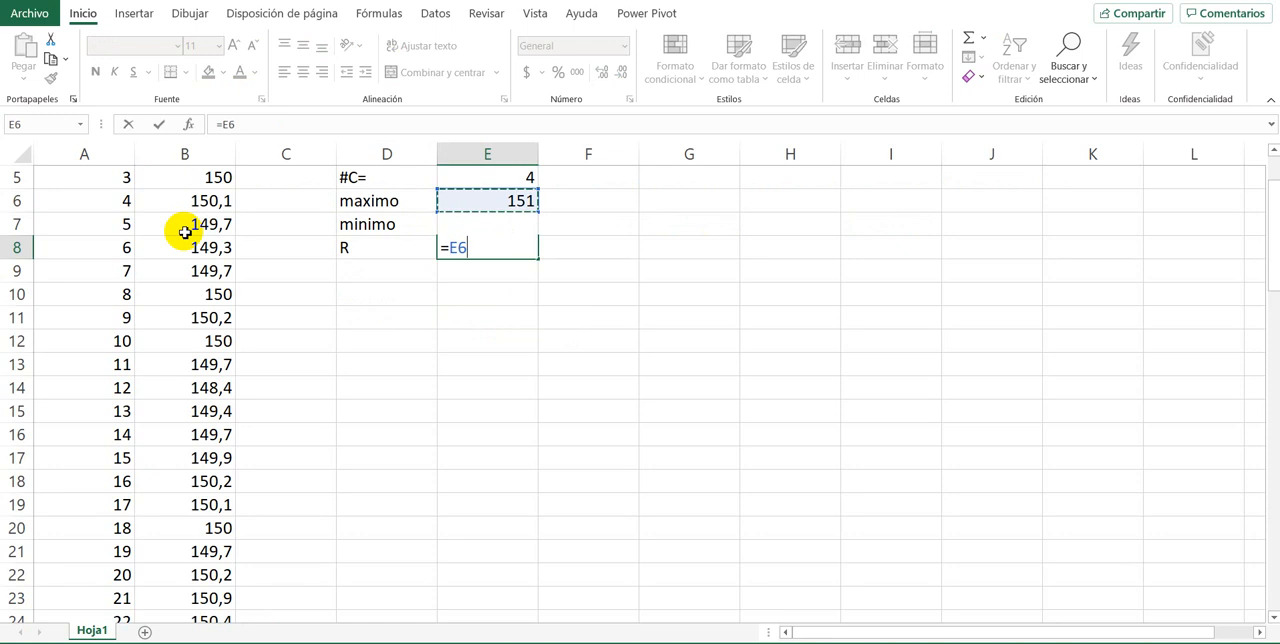
pyautogui.write('-')
pyautogui.press('Down')
pyautogui.press('Up')
pyautogui.press('Up')
pyautogui.press('Return')
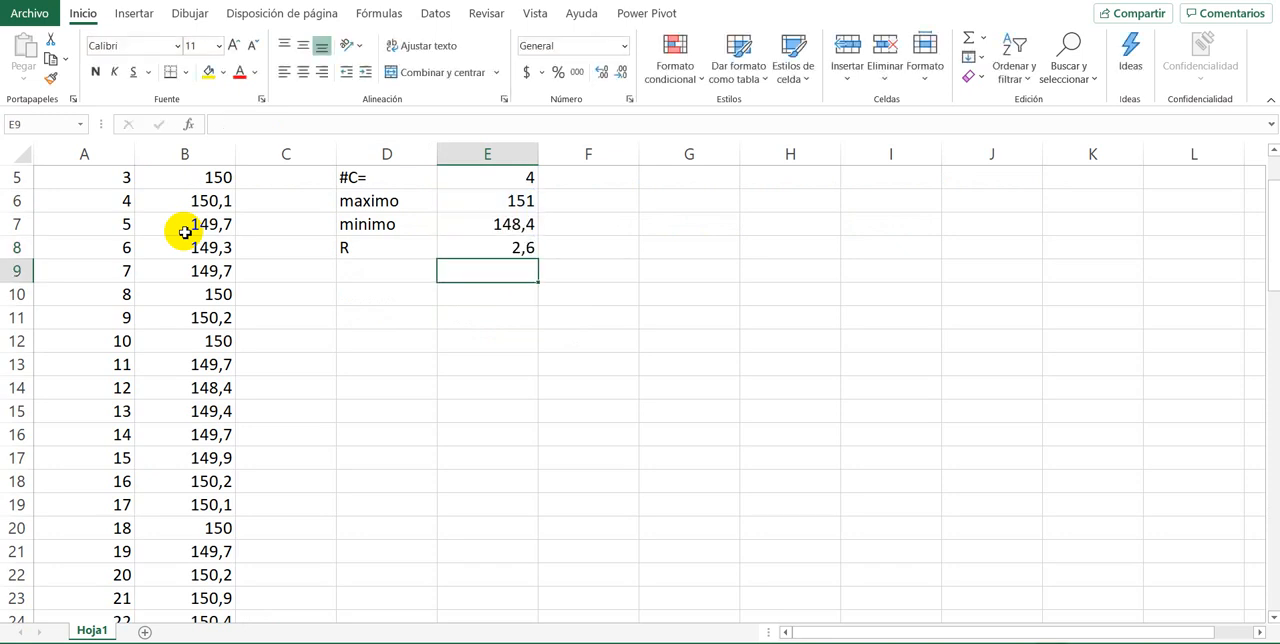
pyautogui.press('Left')
pyautogui.press('Left')
pyautogui.press('Up')
pyautogui.press('Right')
pyautogui.press('Right')
pyautogui.press('Up')
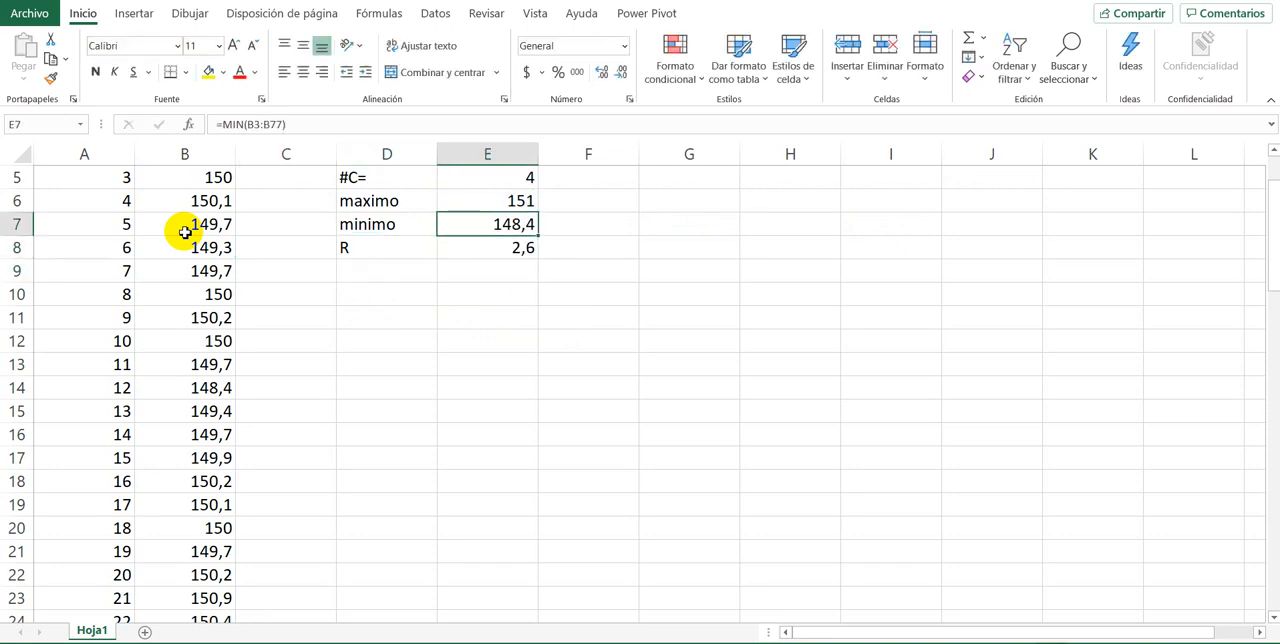
pyautogui.press('Down')
pyautogui.press('Down')
# Step: Enter the label ancho in cell D9 for the class width
pyautogui.press('Left')
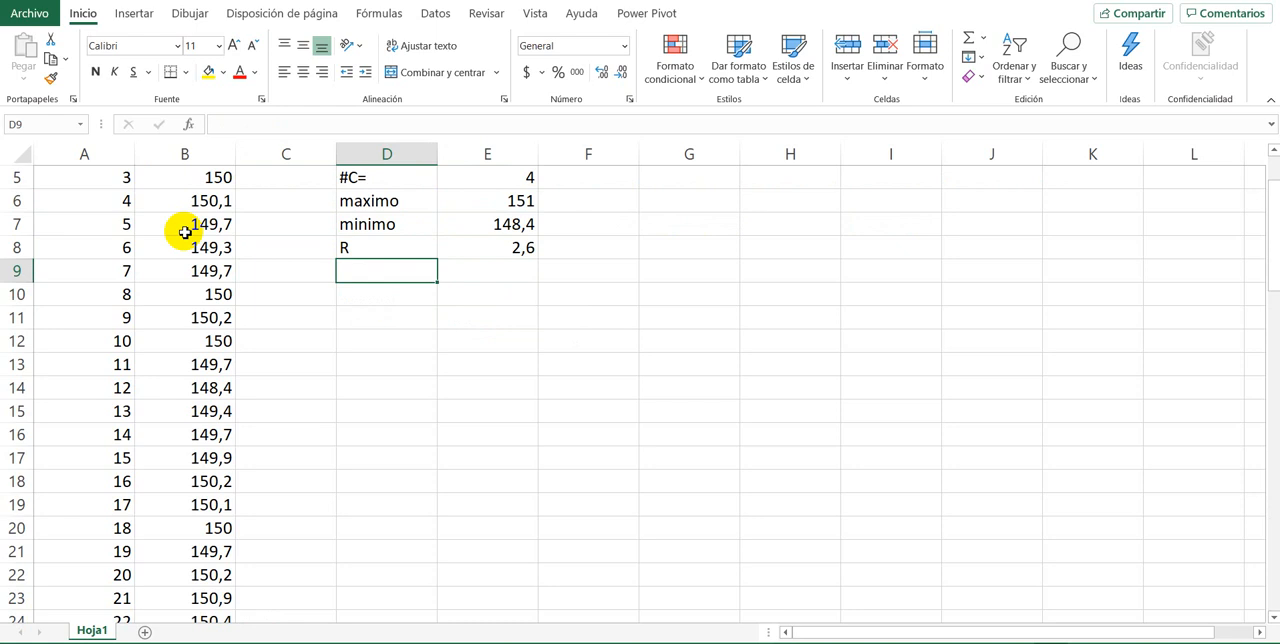
pyautogui.write('l')
pyautogui.press('BackSpace')
pyautogui.write('a')
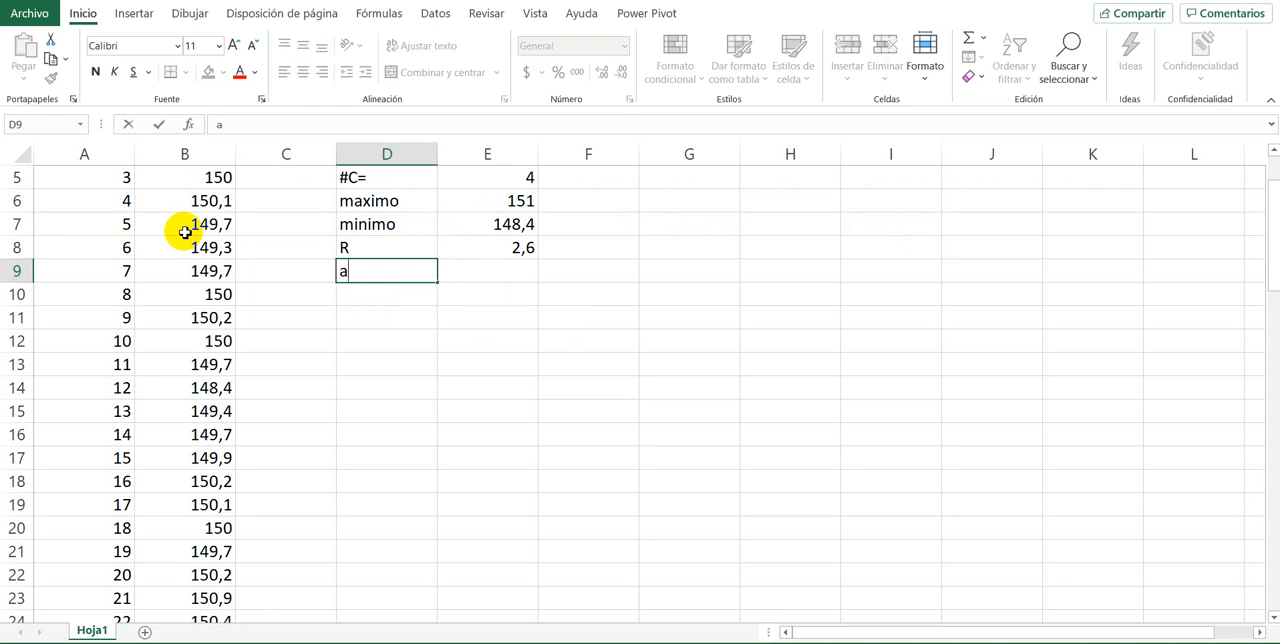
pyautogui.write('ncho')
pyautogui.press('Return')
# Step: Calculate the class width in E9 by dividing the range by the number of classes with =E8/E5
pyautogui.press('Right')
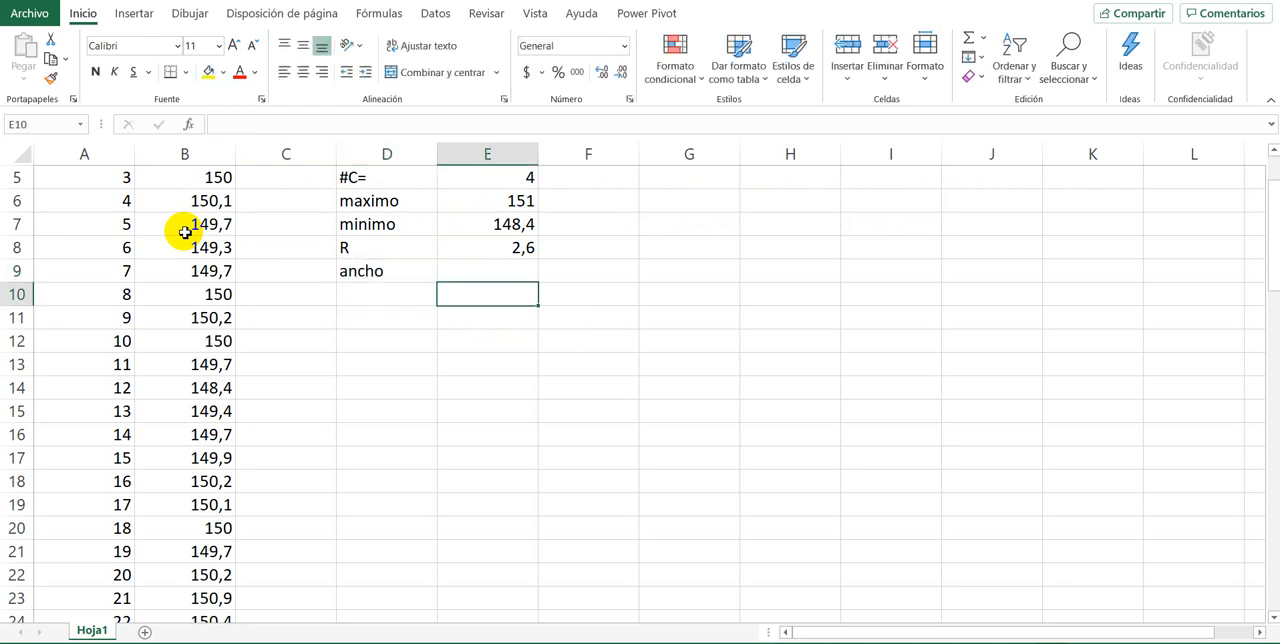
pyautogui.press('Up')
pyautogui.write('=')
pyautogui.press('Up')
pyautogui.press('Up')
pyautogui.press('Up')
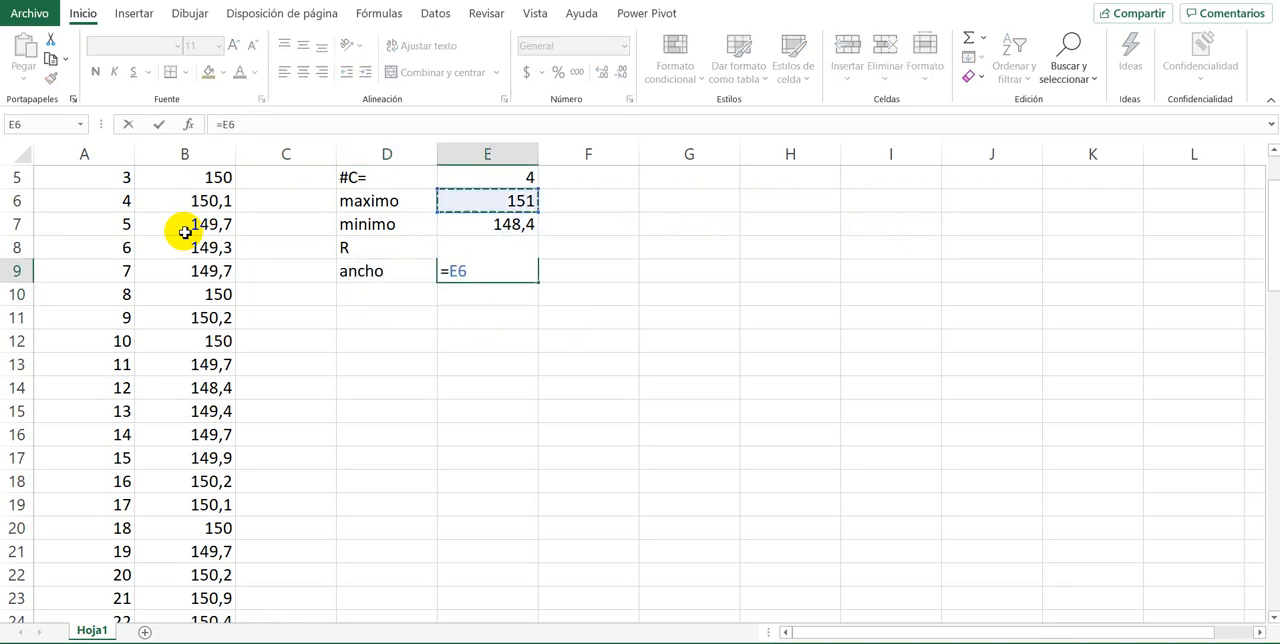
pyautogui.press('Down')
pyautogui.press('Down')
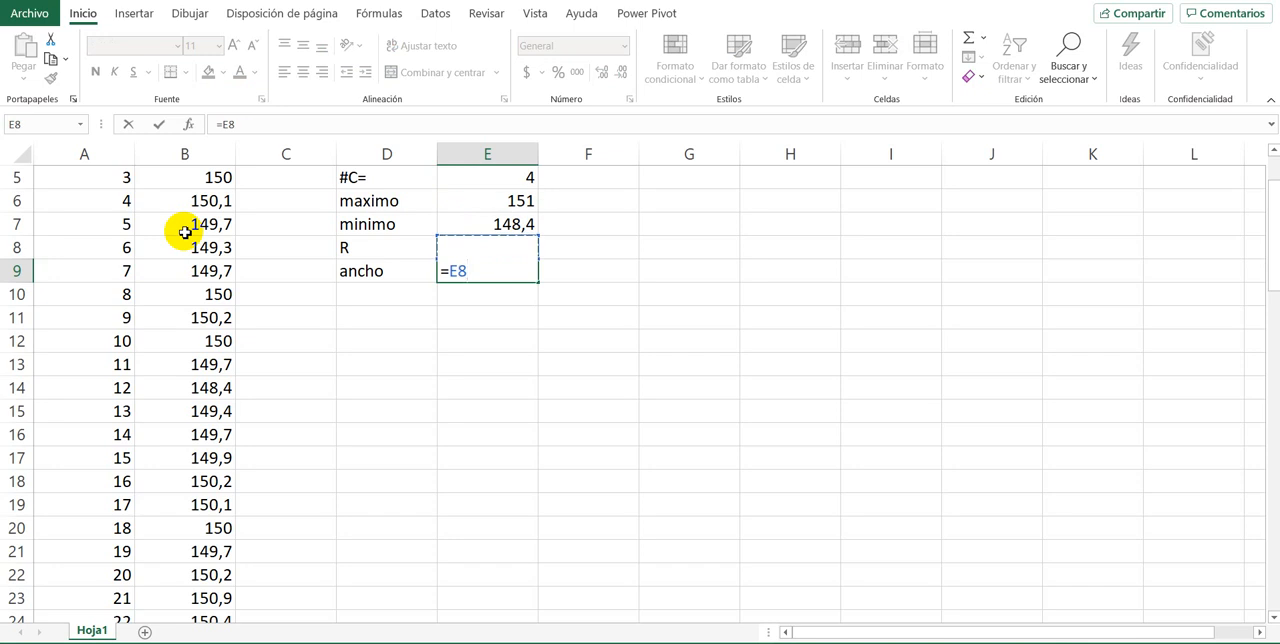
pyautogui.write('/')
pyautogui.press('Up')
pyautogui.press('Up')
pyautogui.press('Up')
pyautogui.press('Up')
pyautogui.press('Return')
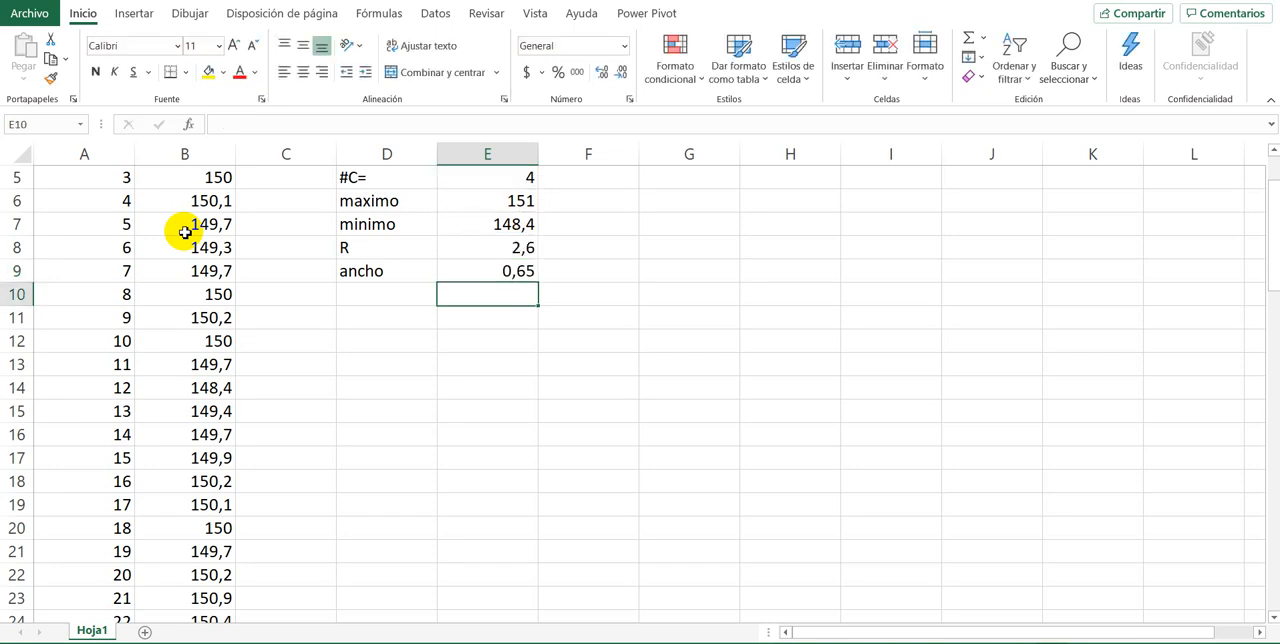
pyautogui.press('Up')
pyautogui.scroll(2, 185, 232)
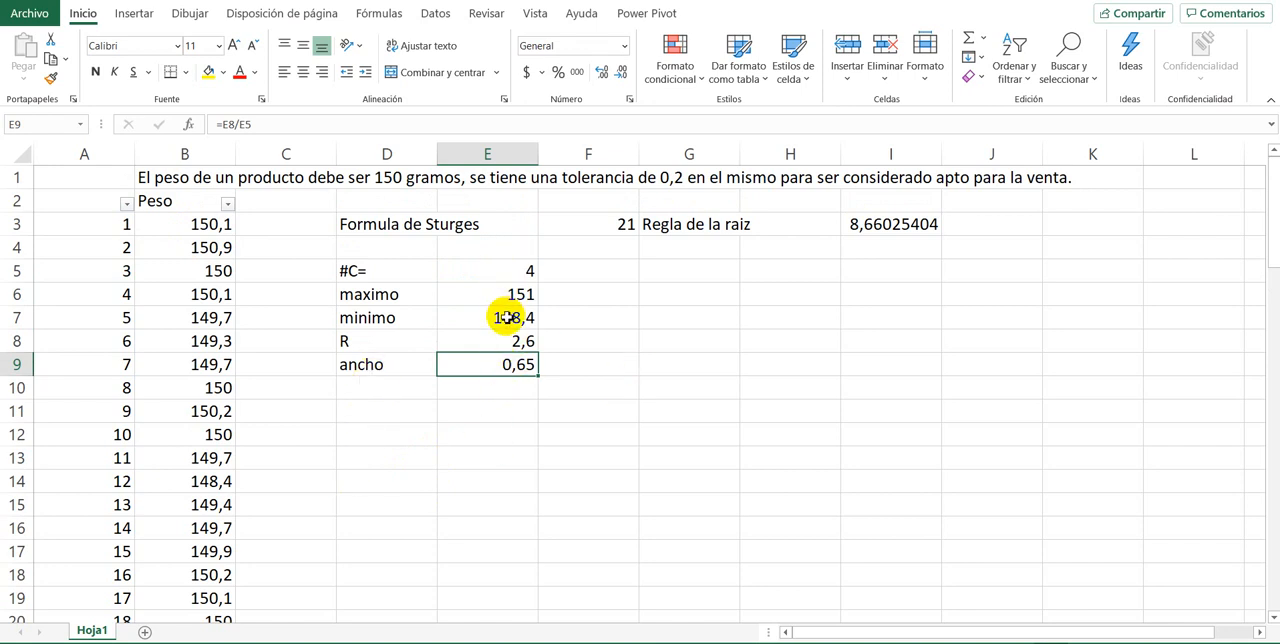
pyautogui.moveTo(461, 297); pyautogui.dragTo(465, 335)
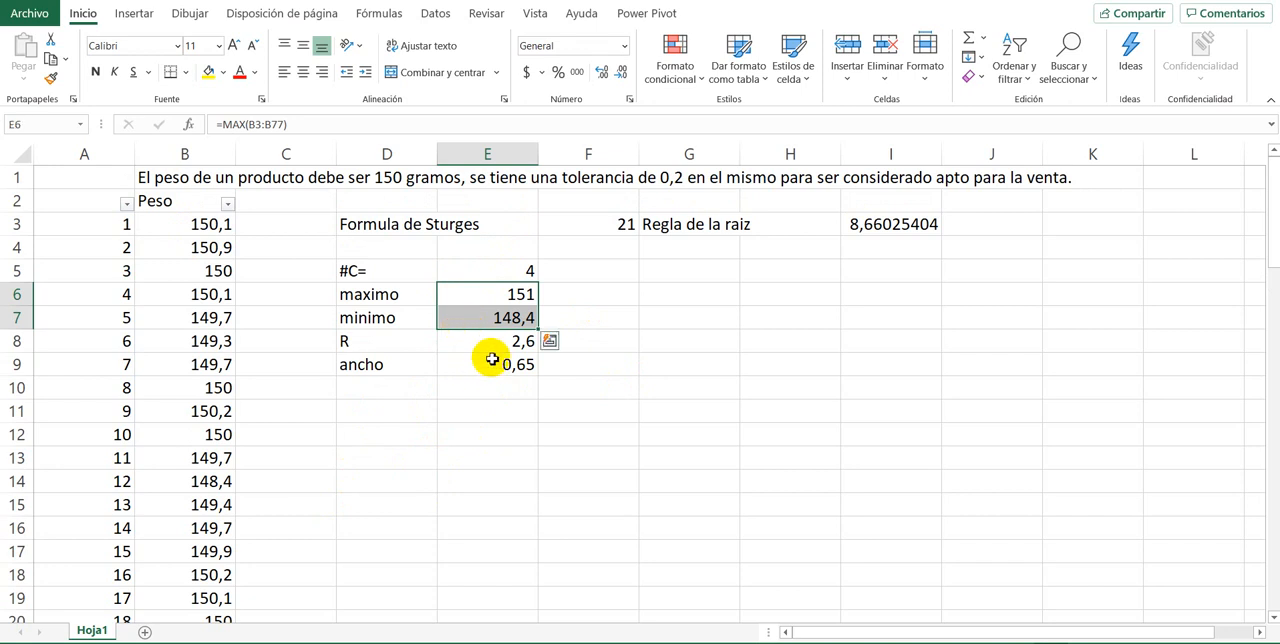
pyautogui.click(480, 364)
pyautogui.click(600, 365)
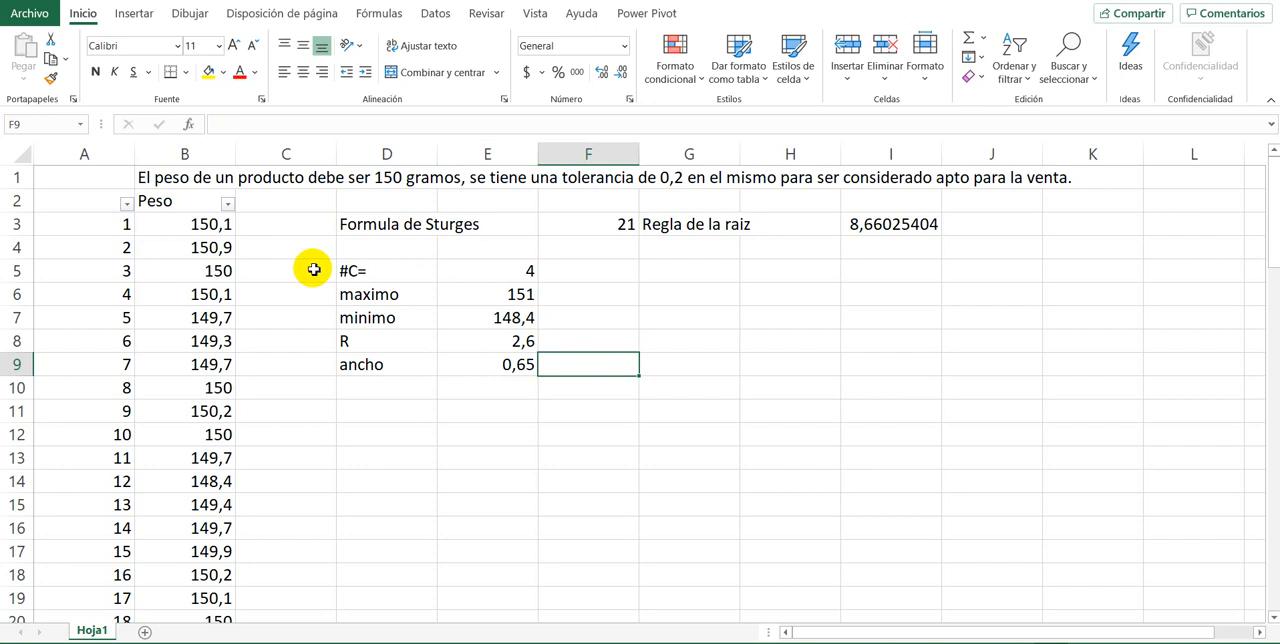
pyautogui.click(194, 249)
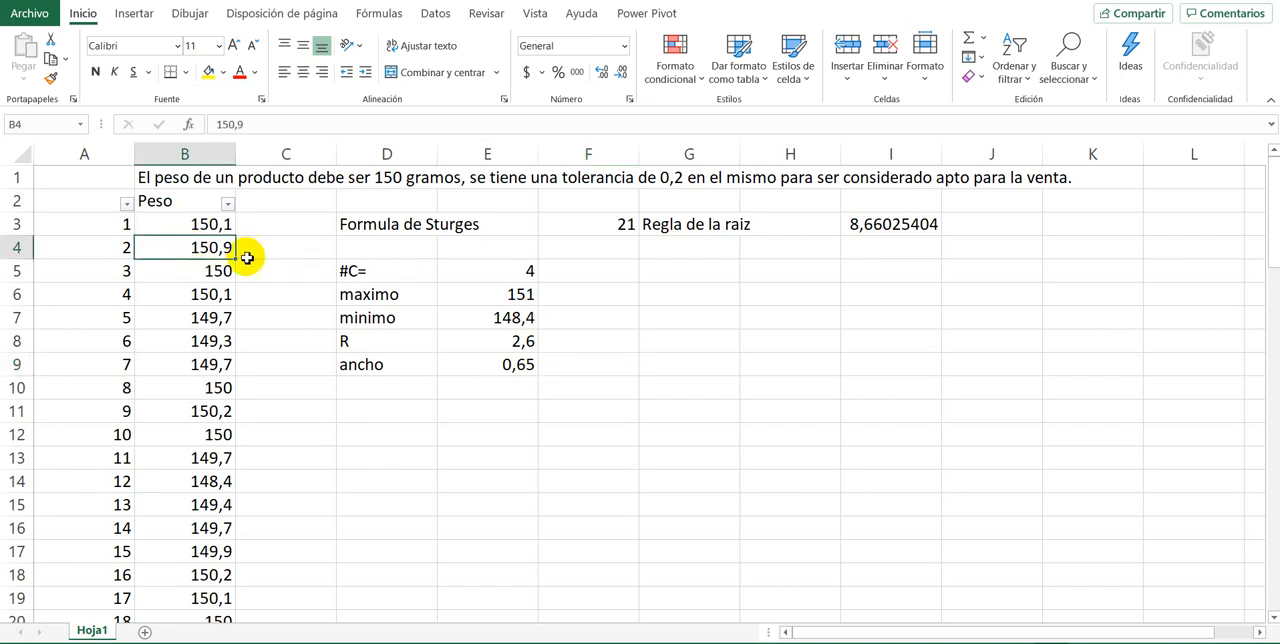
pyautogui.click(195, 293)
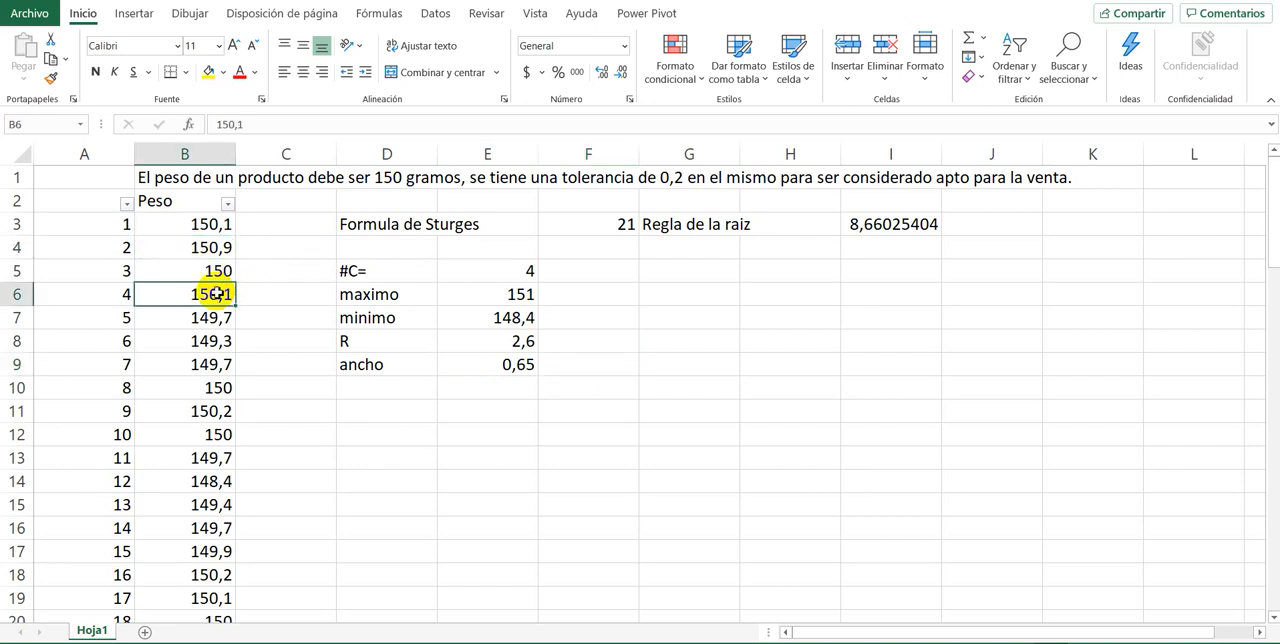
# Step: Examine the product weights in column B to see how many decimal places the data uses
pyautogui.moveTo(191, 223); pyautogui.dragTo(192, 364)
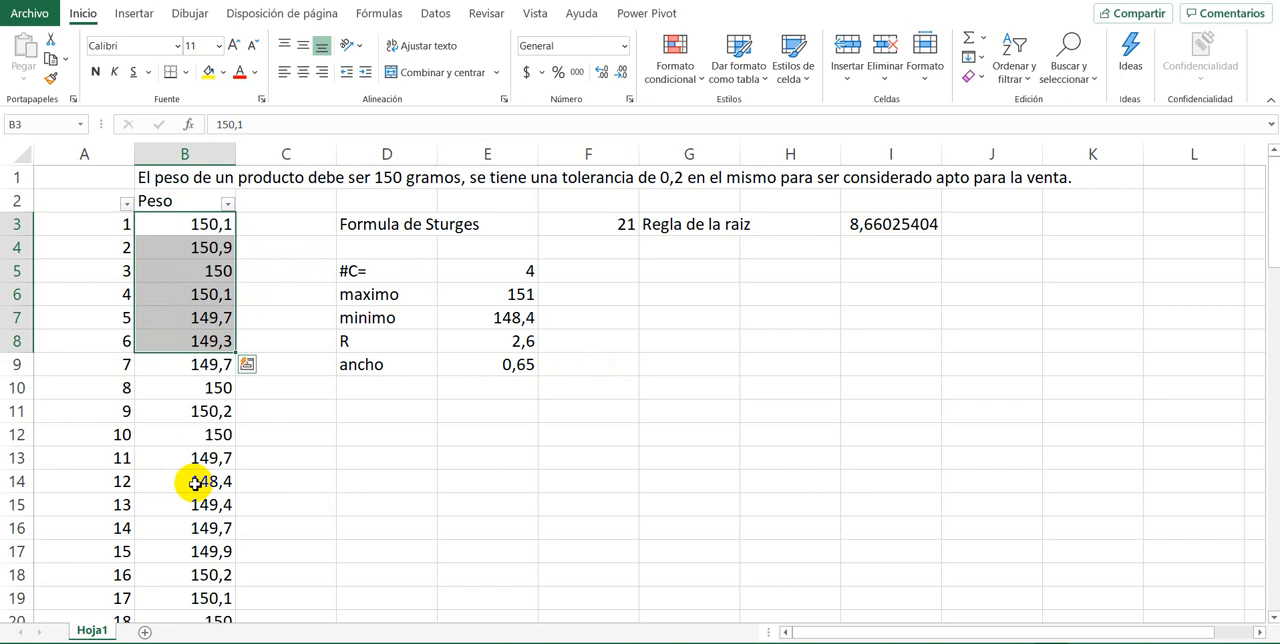
pyautogui.click(194, 480)
pyautogui.scroll(-1, 205, 468)
pyautogui.scroll(-5, 203, 465)
pyautogui.scroll(6, 200, 460)
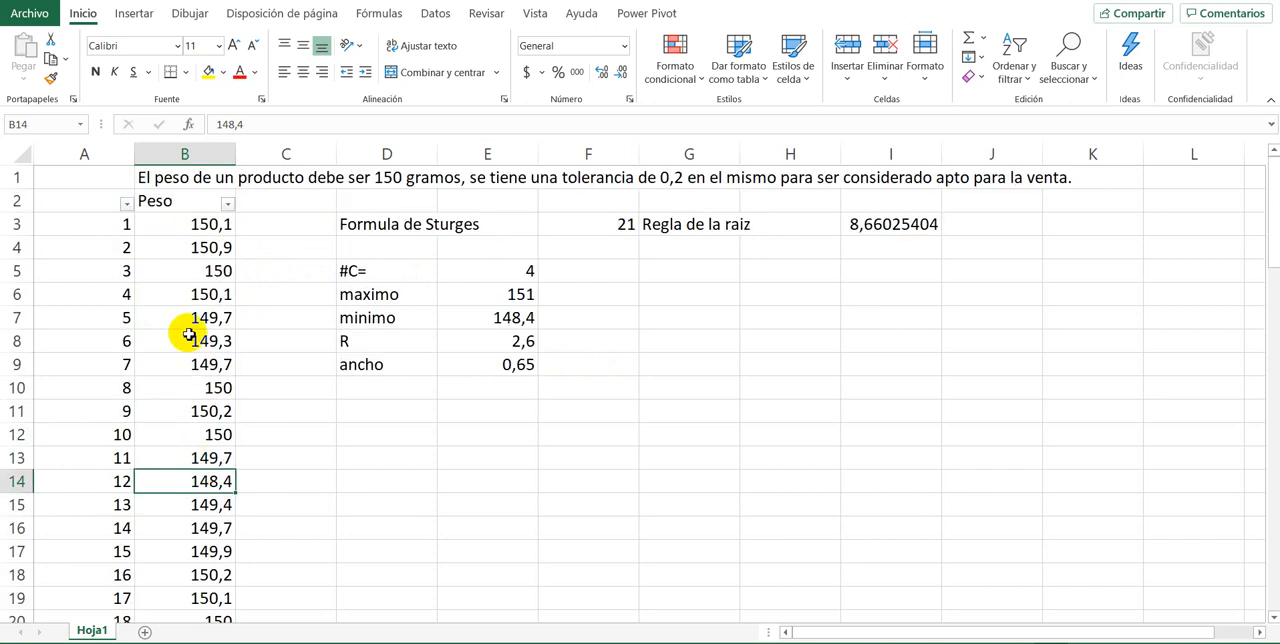
pyautogui.moveTo(210, 224); pyautogui.dragTo(206, 410)
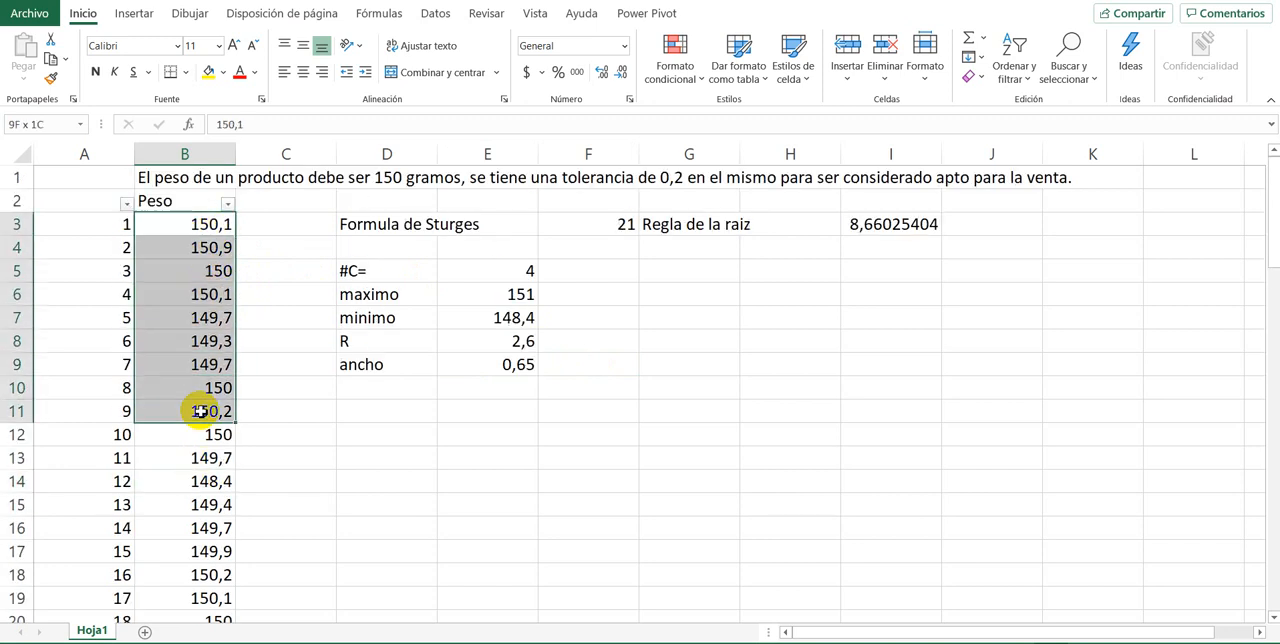
pyautogui.click(210, 572)
pyautogui.scroll(-7, 209, 570)
pyautogui.scroll(7, 209, 570)
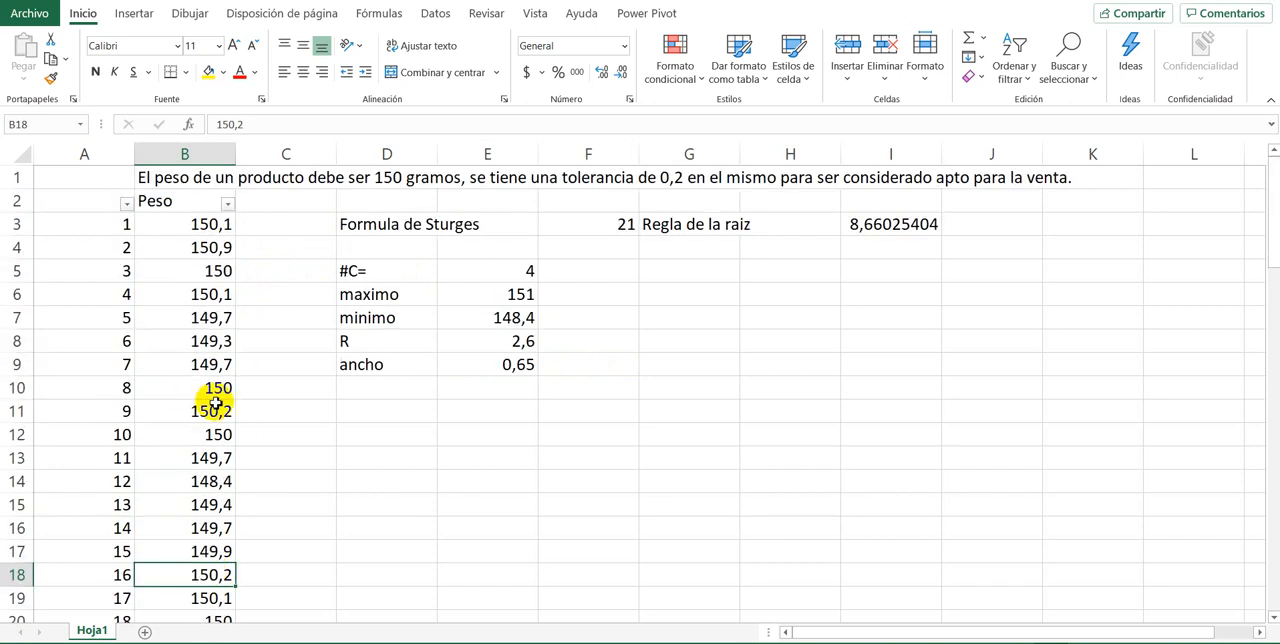
pyautogui.moveTo(190, 226); pyautogui.dragTo(185, 261)
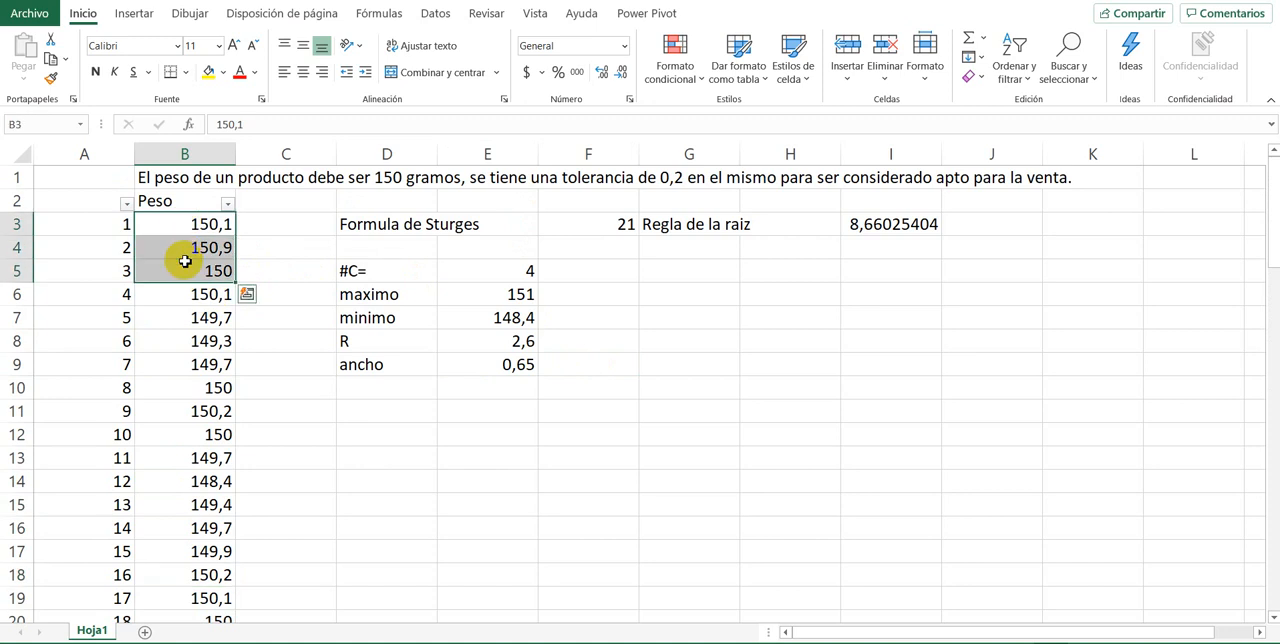
pyautogui.click(184, 318)
pyautogui.scroll(-2, 188, 351)
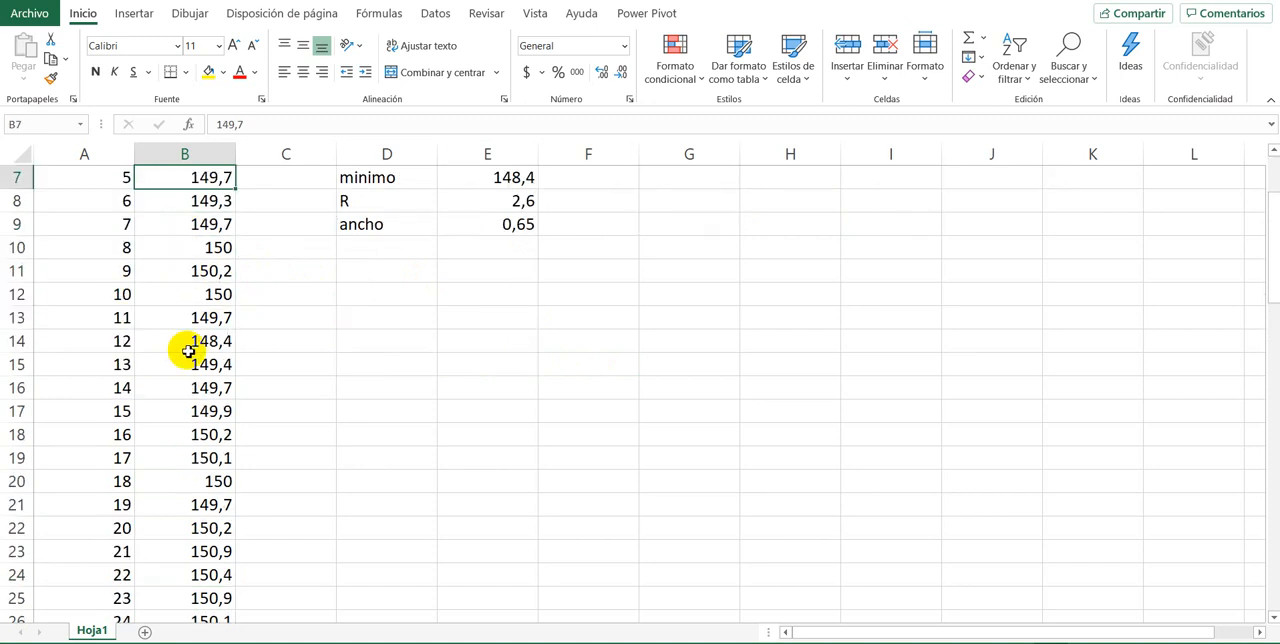
pyautogui.scroll(2, 188, 351)
pyautogui.click(205, 247)
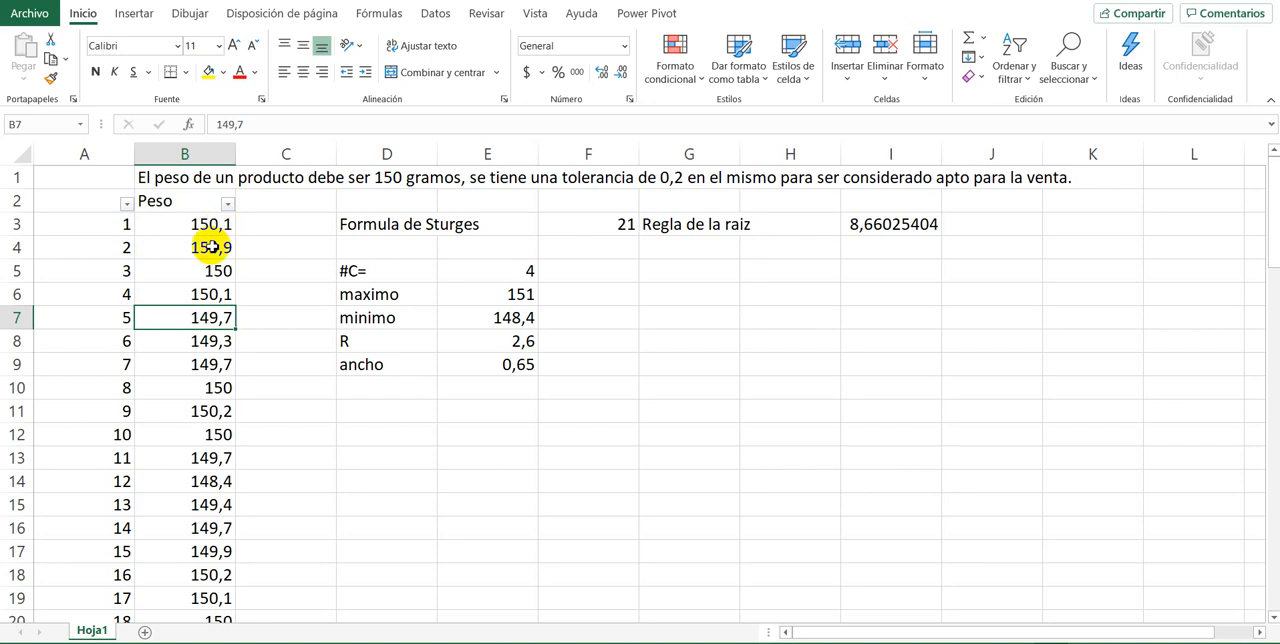
pyautogui.click(210, 320)
pyautogui.click(192, 456)
pyautogui.click(200, 503)
pyautogui.click(200, 411)
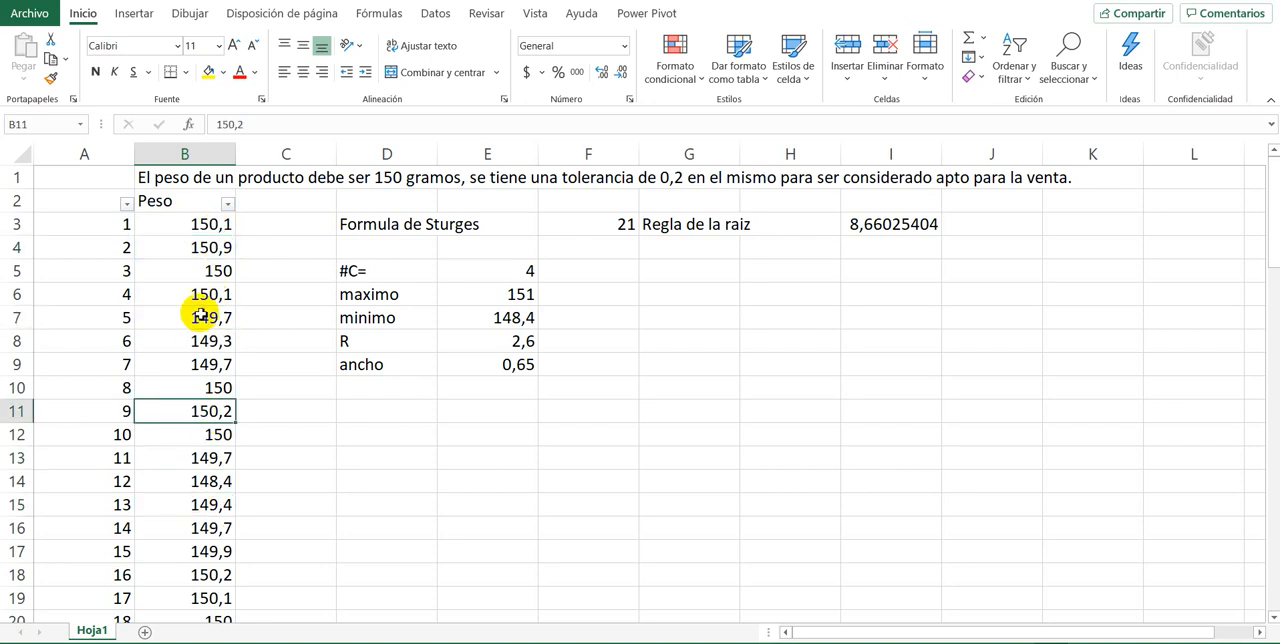
pyautogui.click(200, 317)
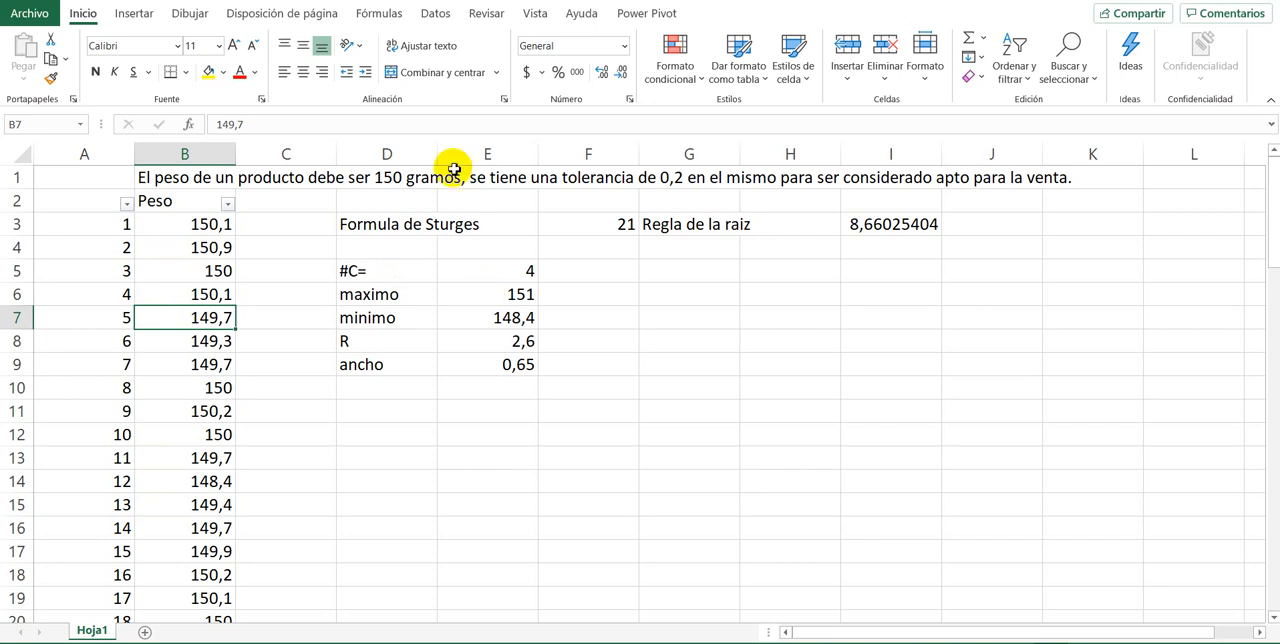
pyautogui.click(182, 432)
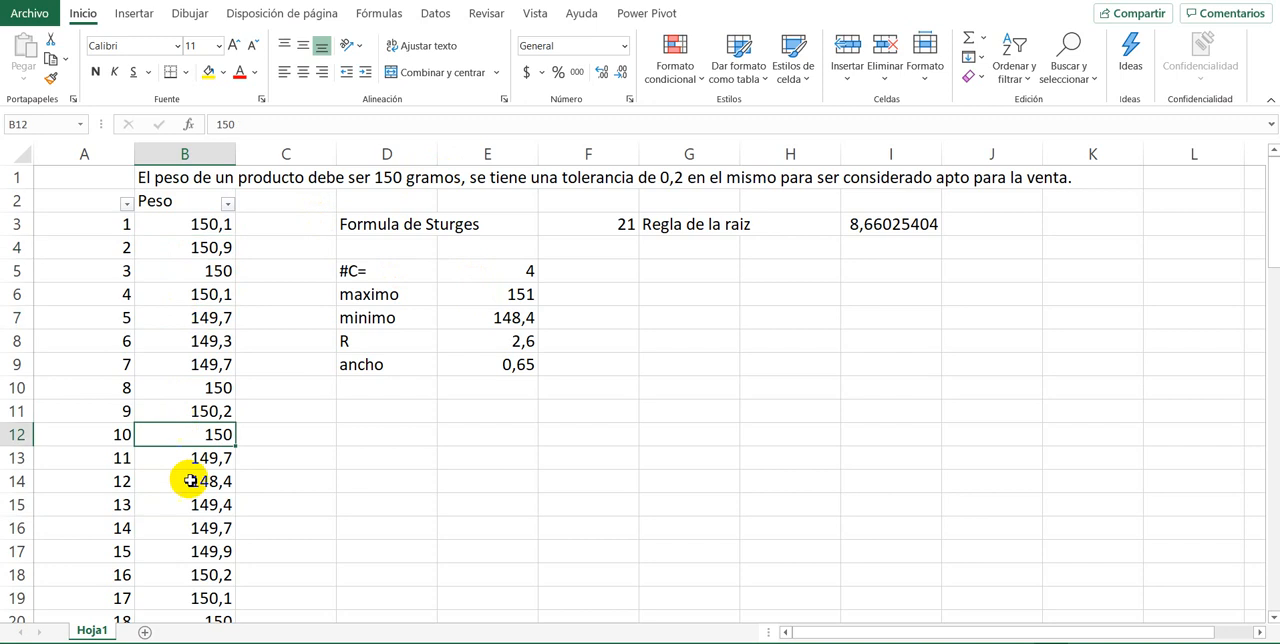
pyautogui.click(190, 480)
pyautogui.click(172, 202)
pyautogui.click(193, 275)
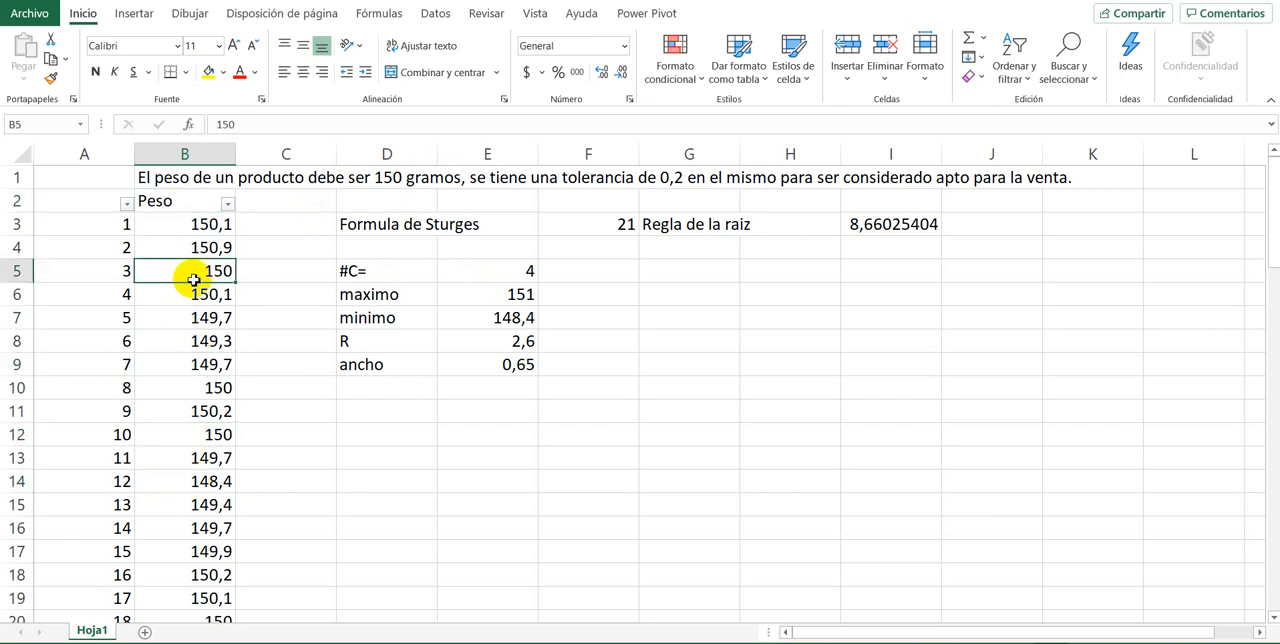
# Step: Enter a slightly larger class width of 0,651 in F9, beside the calculated width
pyautogui.click(414, 389)
pyautogui.click(507, 362)
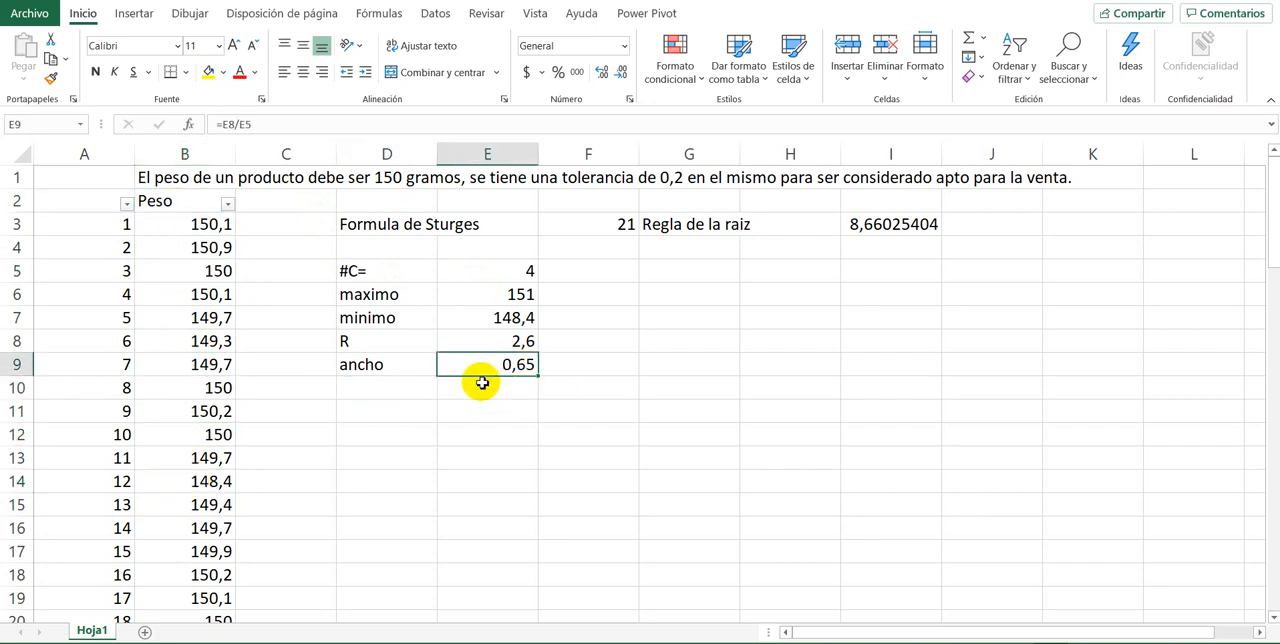
pyautogui.click(565, 366)
pyautogui.write('0,0')
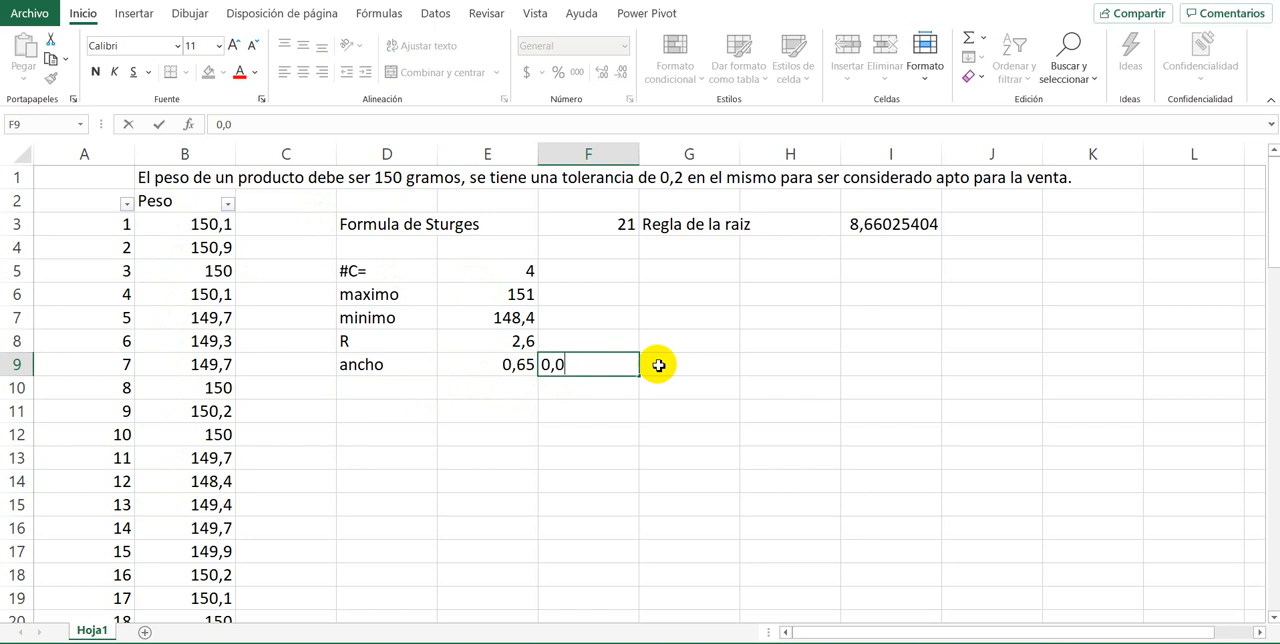
pyautogui.press('BackSpace')
pyautogui.write('651')
pyautogui.press('Return')
# Step: Set the adjusted class width in F9 to 0,652
pyautogui.press('Up')
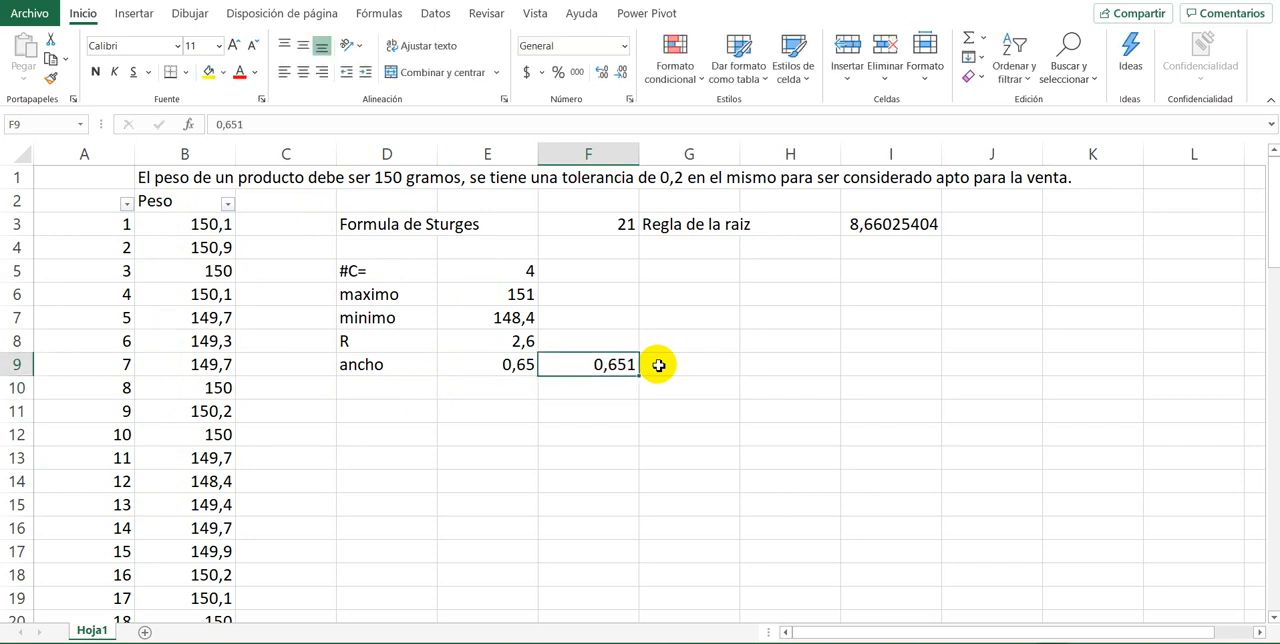
pyautogui.press('F2')
pyautogui.press('BackSpace')
pyautogui.write('2')
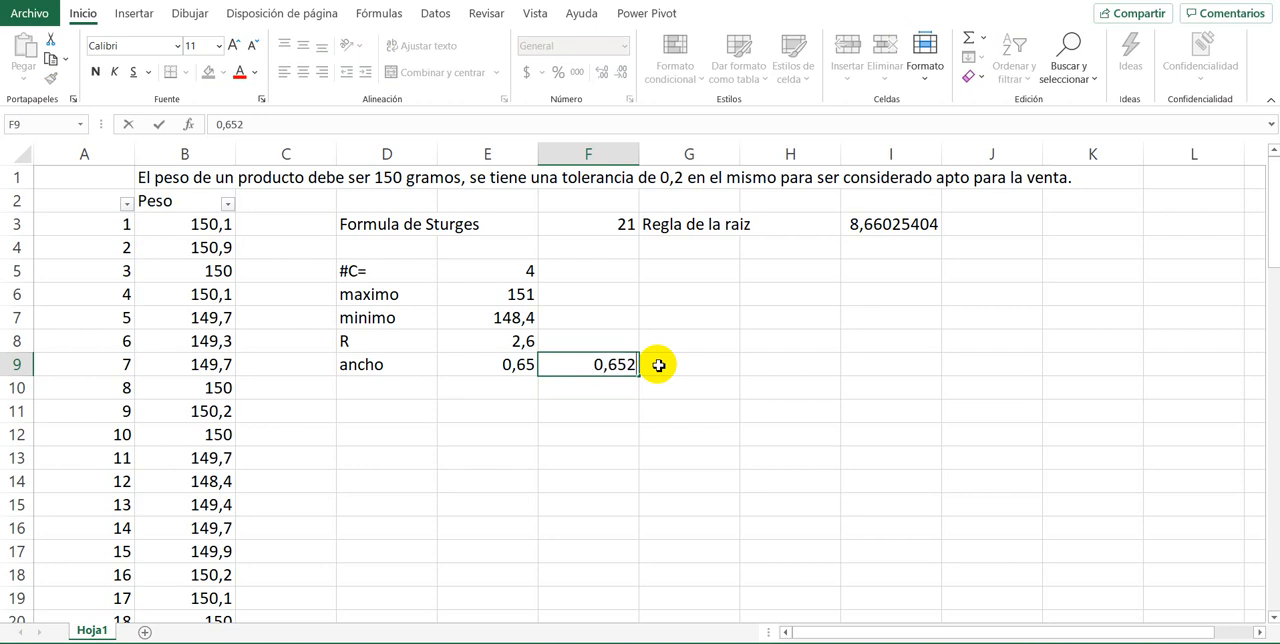
pyautogui.press('Return')
# Step: Enter the header i in D11 to start the class interval table
pyautogui.press('Left')
pyautogui.press('Down')
pyautogui.press('Down')
pyautogui.press('Left')
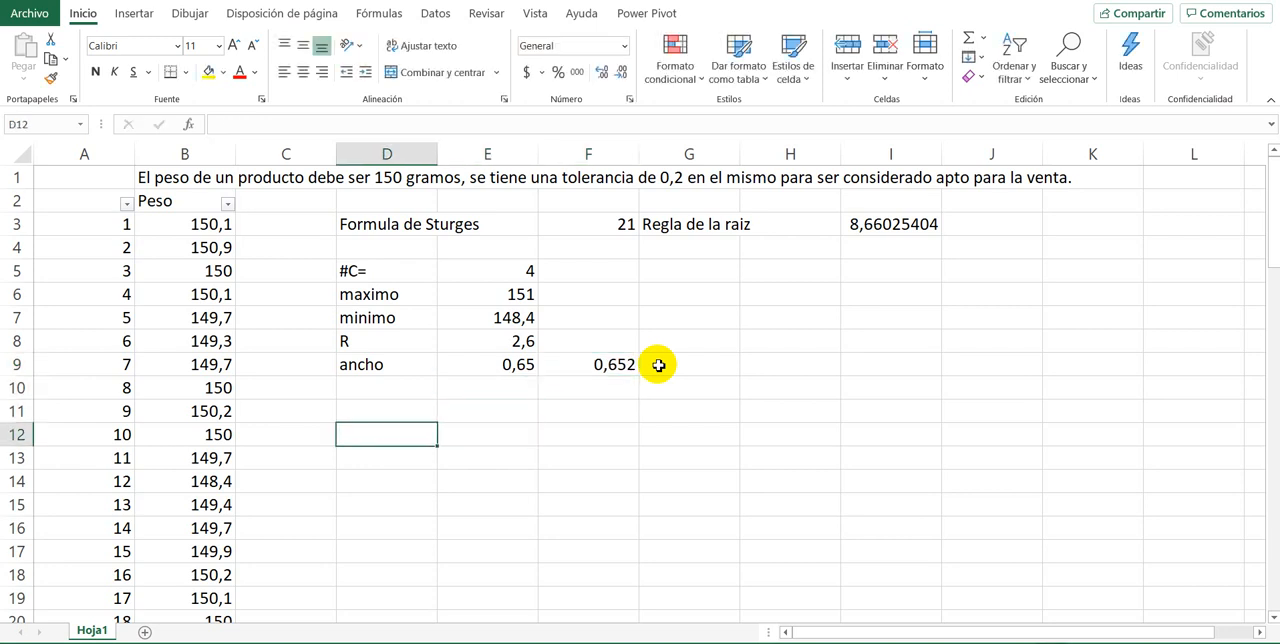
pyautogui.press('Right')
pyautogui.press('Up')
pyautogui.press('Left')
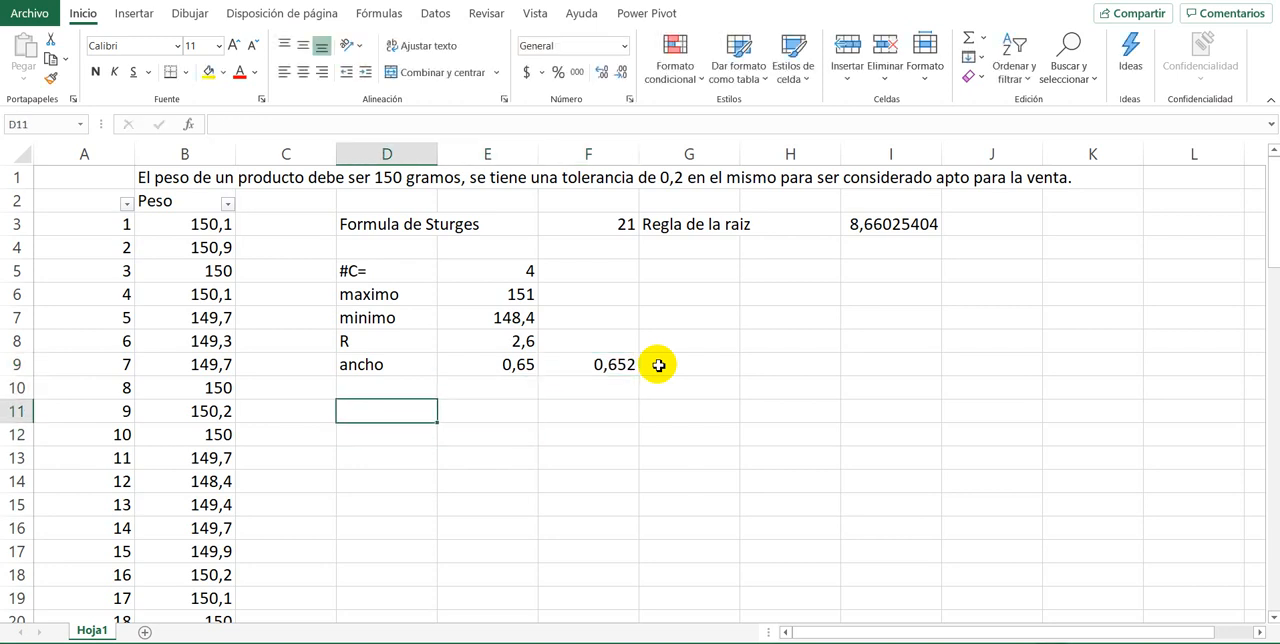
pyautogui.write('1')
pyautogui.press('Return')
pyautogui.press('Up')
pyautogui.press('Left')
pyautogui.press('Right')
pyautogui.write('i')
pyautogui.press('Return')
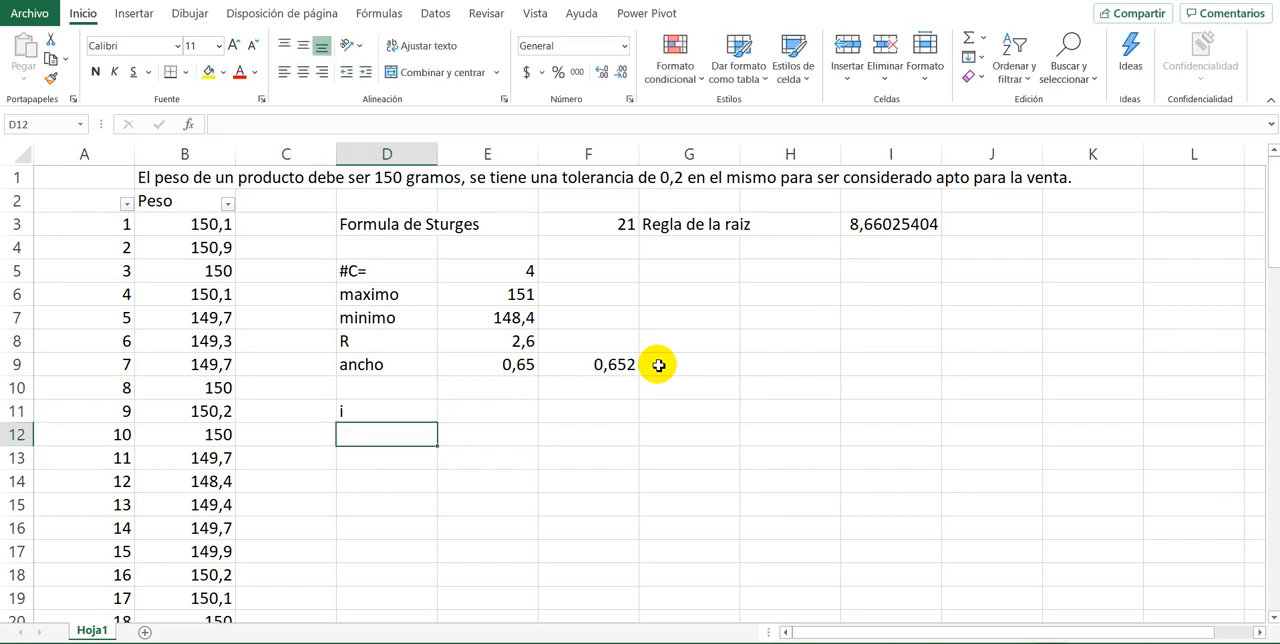
# Step: Number the classes 1 to 4 in cells D12 to D15
pyautogui.write('1')
pyautogui.press('Return')
pyautogui.write('2')
pyautogui.press('Return')
pyautogui.write('3')
pyautogui.press('Return')
pyautogui.write('4')
# Step: Enter the headers Lii in E11 and Lsi in F11 for the lower and upper class limits
pyautogui.press('Up')
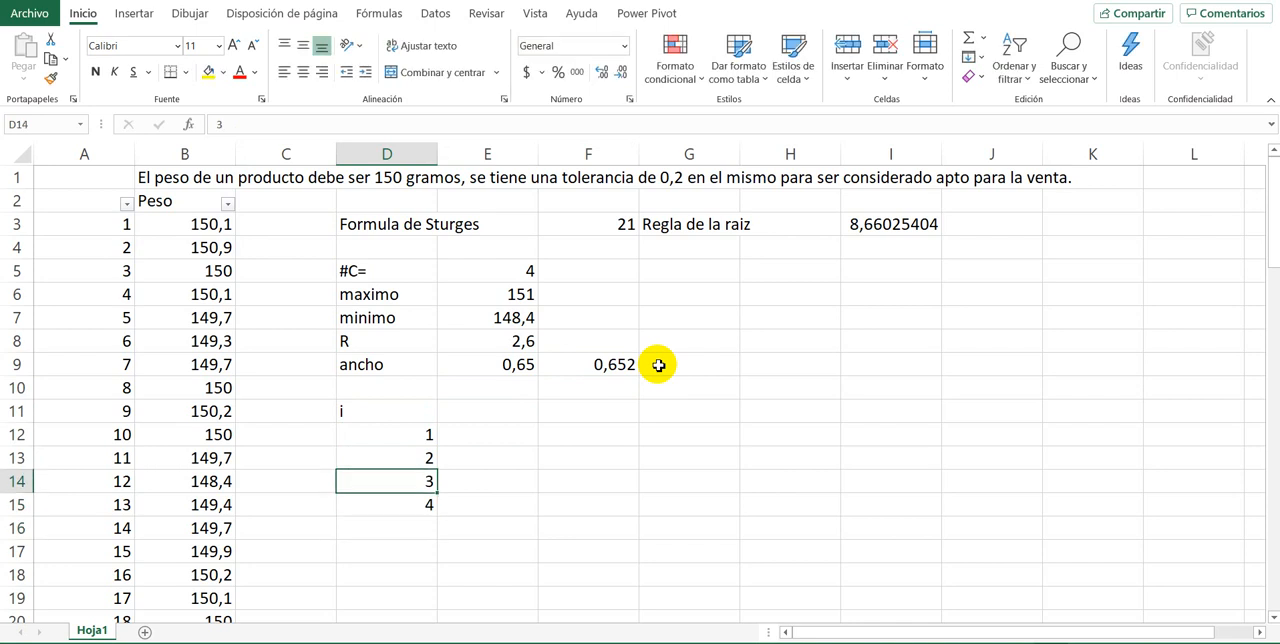
pyautogui.press('Up')
pyautogui.press('Up')
pyautogui.press('Up')
pyautogui.press('Right')
pyautogui.write('L')
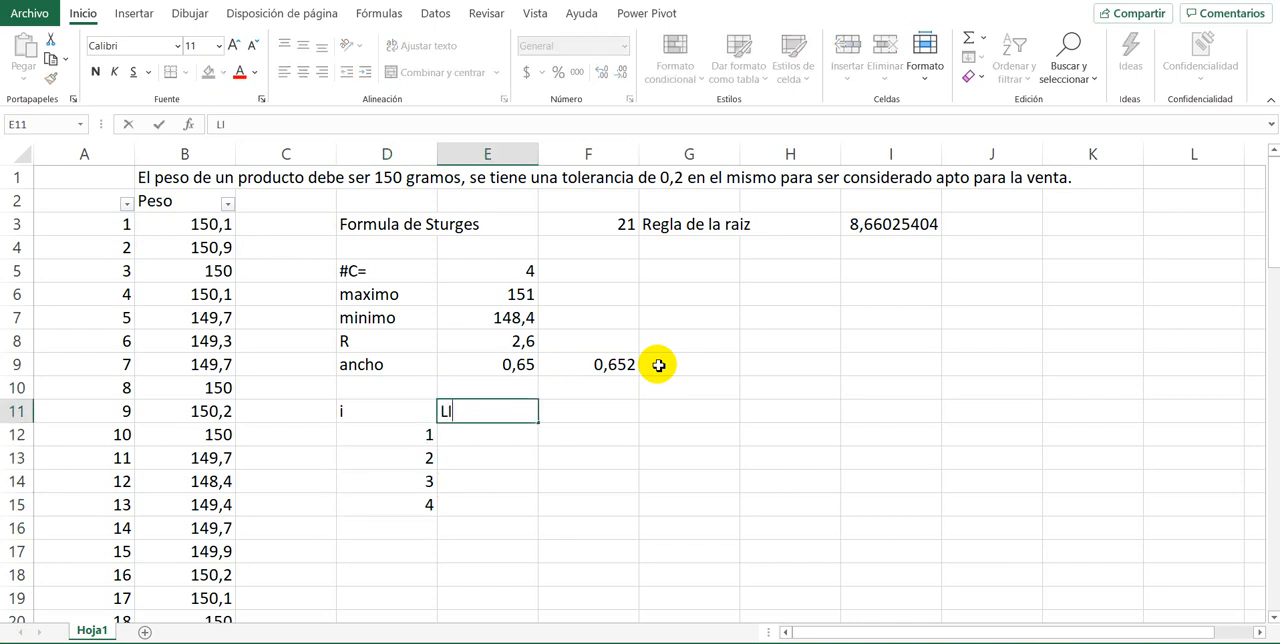
pyautogui.write('Ii')
pyautogui.press('Right')
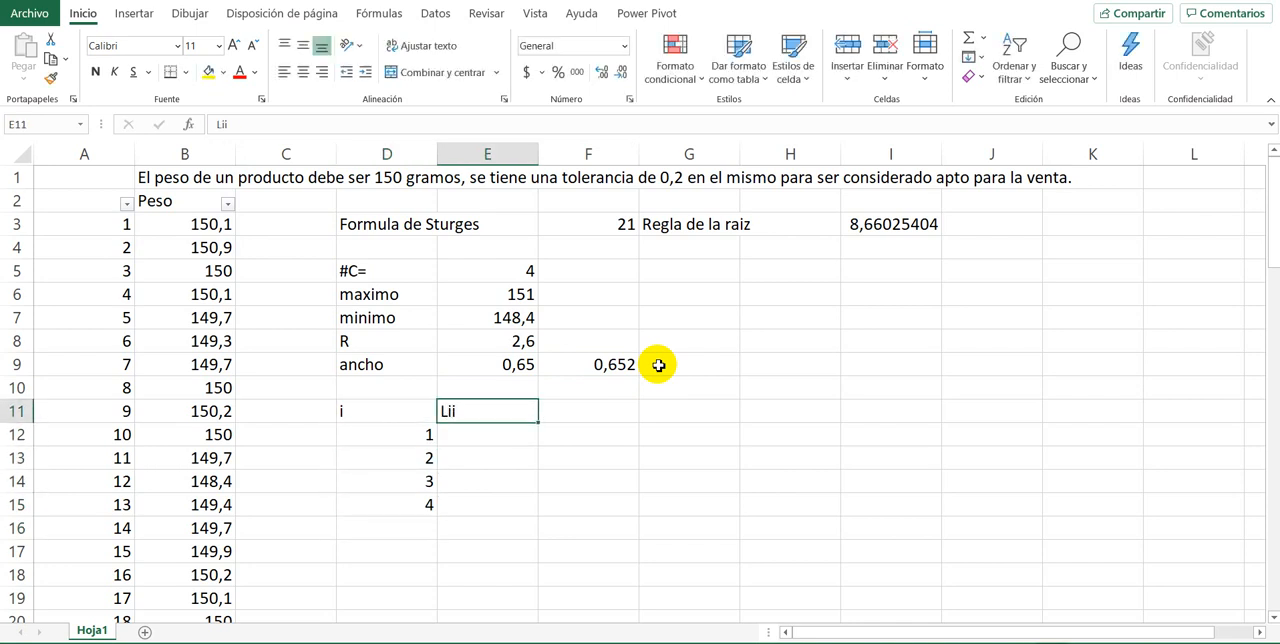
pyautogui.write('LS')
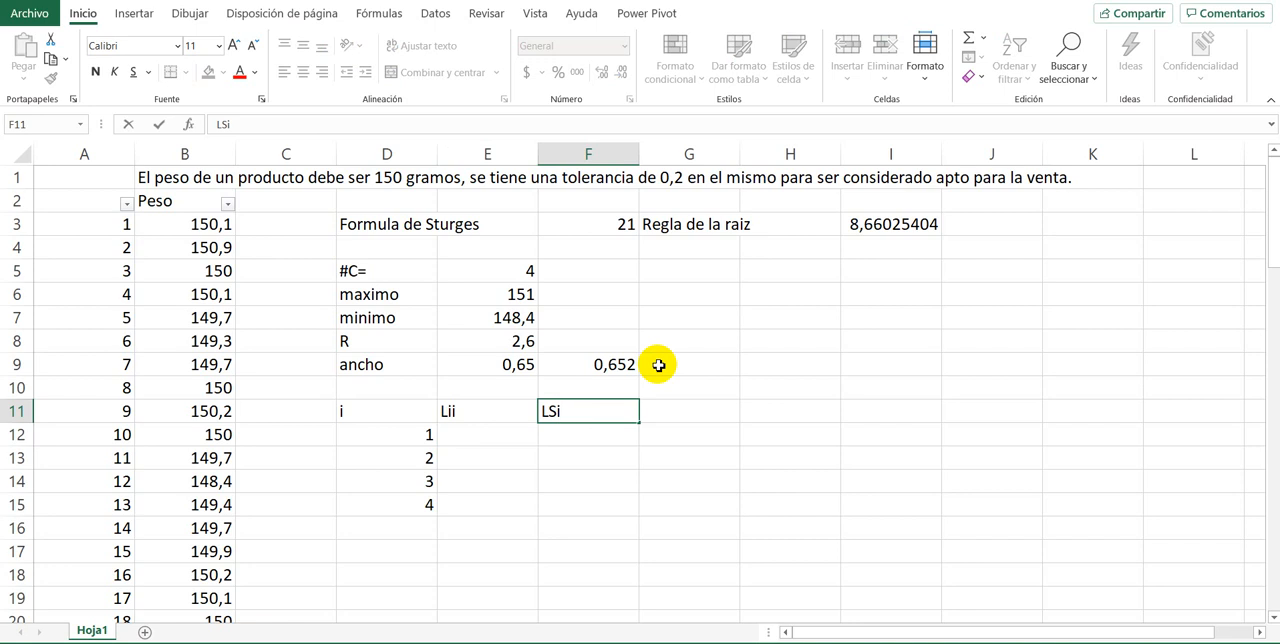
pyautogui.write('i')
pyautogui.press('Return')
# Step: Enter 148,39 in E12 as the lower limit of the first class
pyautogui.press('Left')
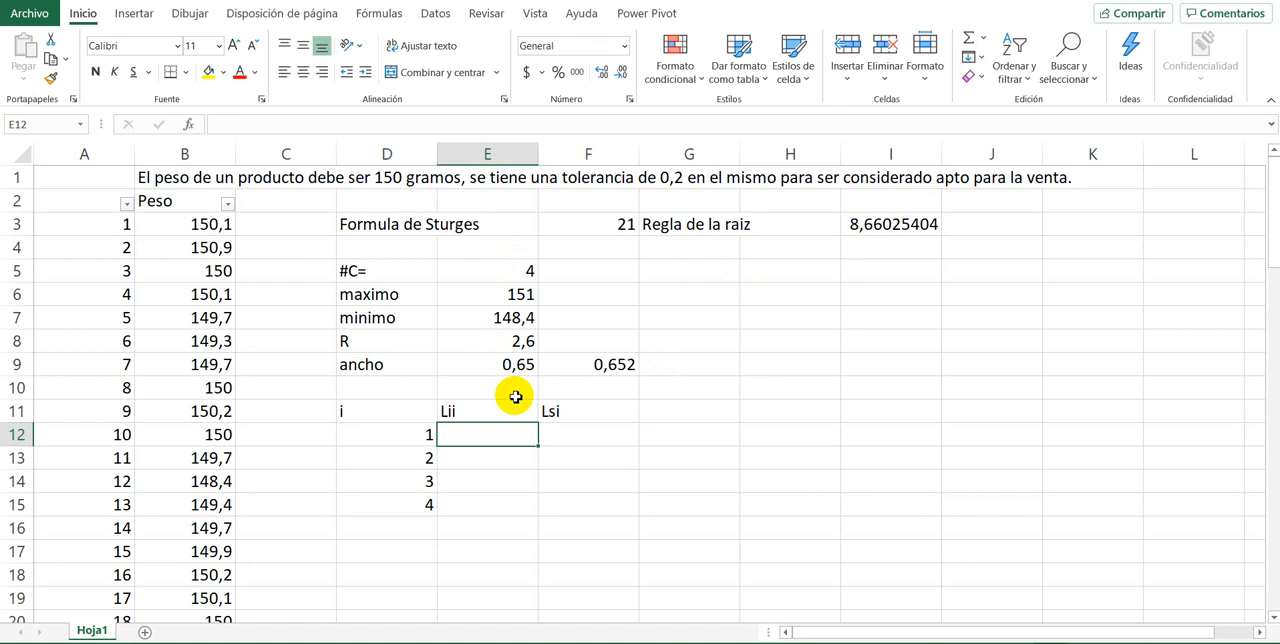
pyautogui.write('148')
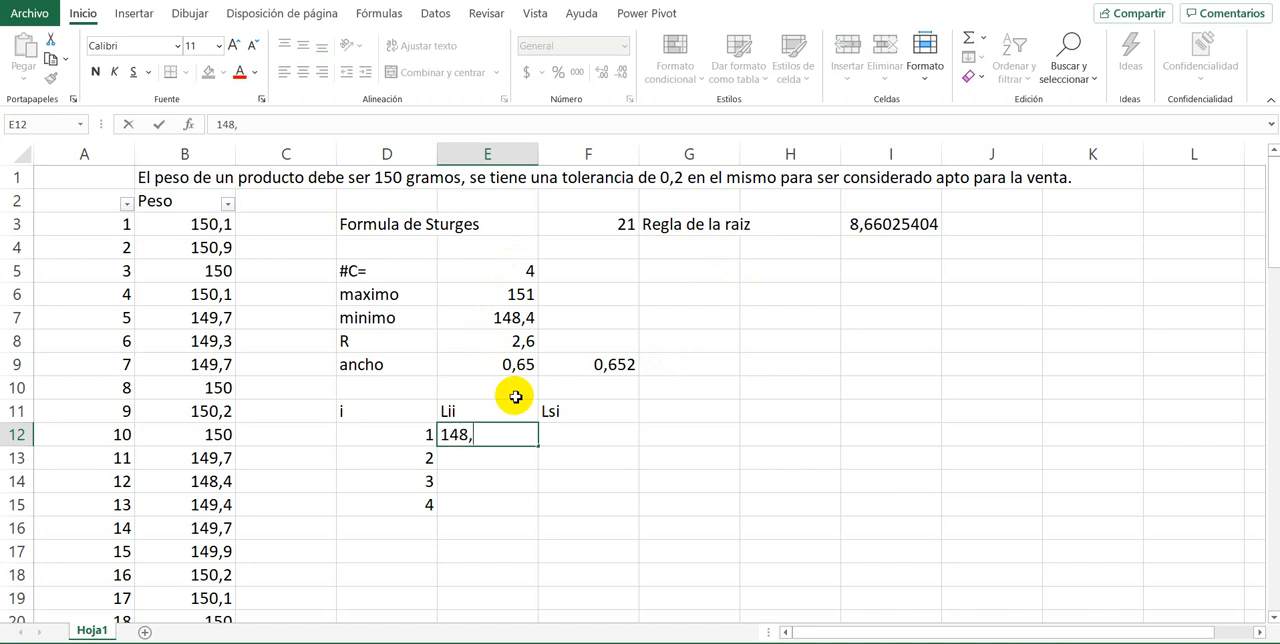
pyautogui.write(',39')
pyautogui.press('Return')
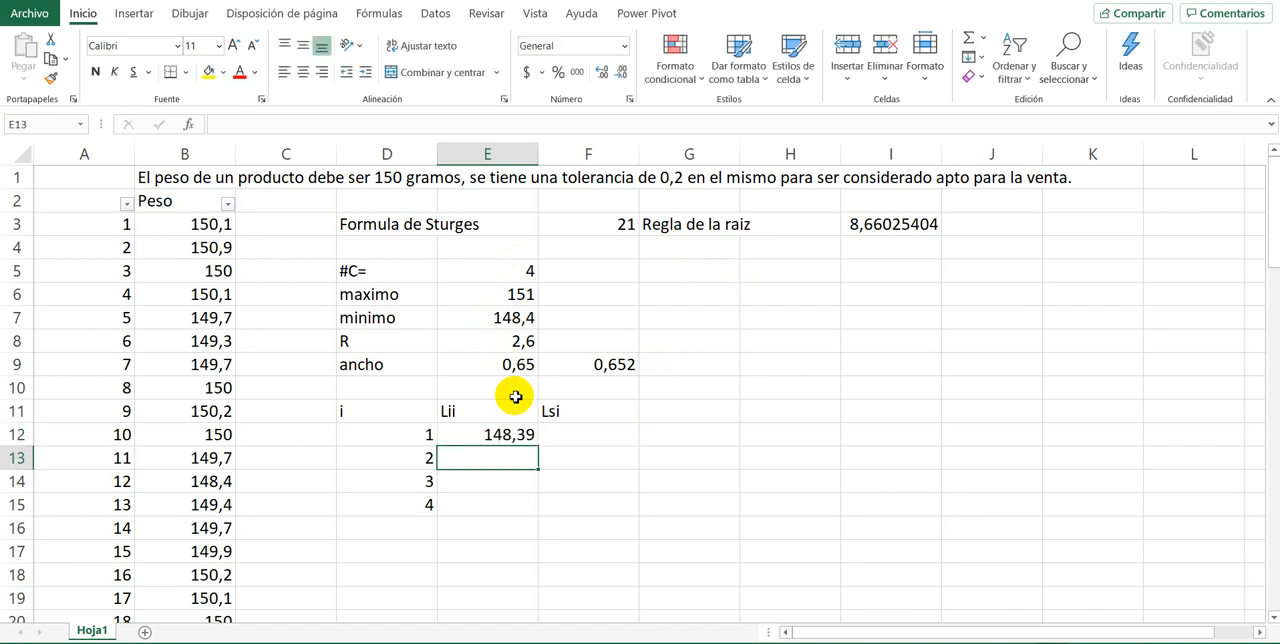
# Step: Examine the first lower limit in E12 alongside the adjusted class width in F9 and the weight data
pyautogui.press('Up')
pyautogui.press('Up')
pyautogui.press('Down')
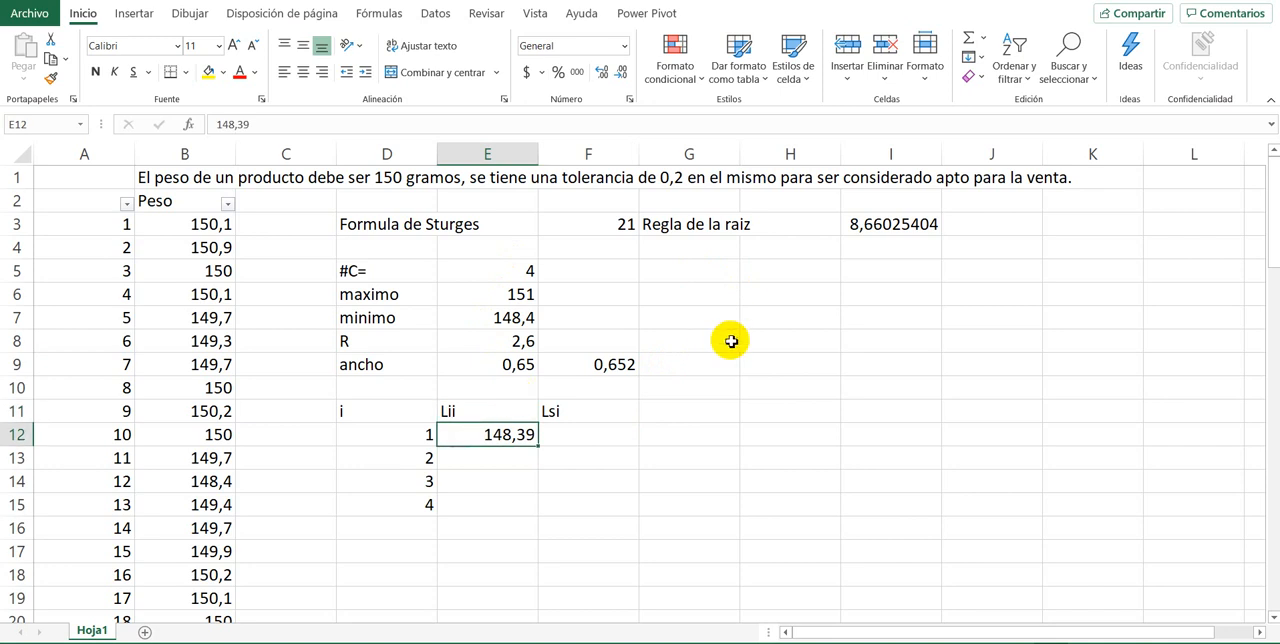
pyautogui.click(608, 368)
pyautogui.click(486, 434)
pyautogui.click(574, 369)
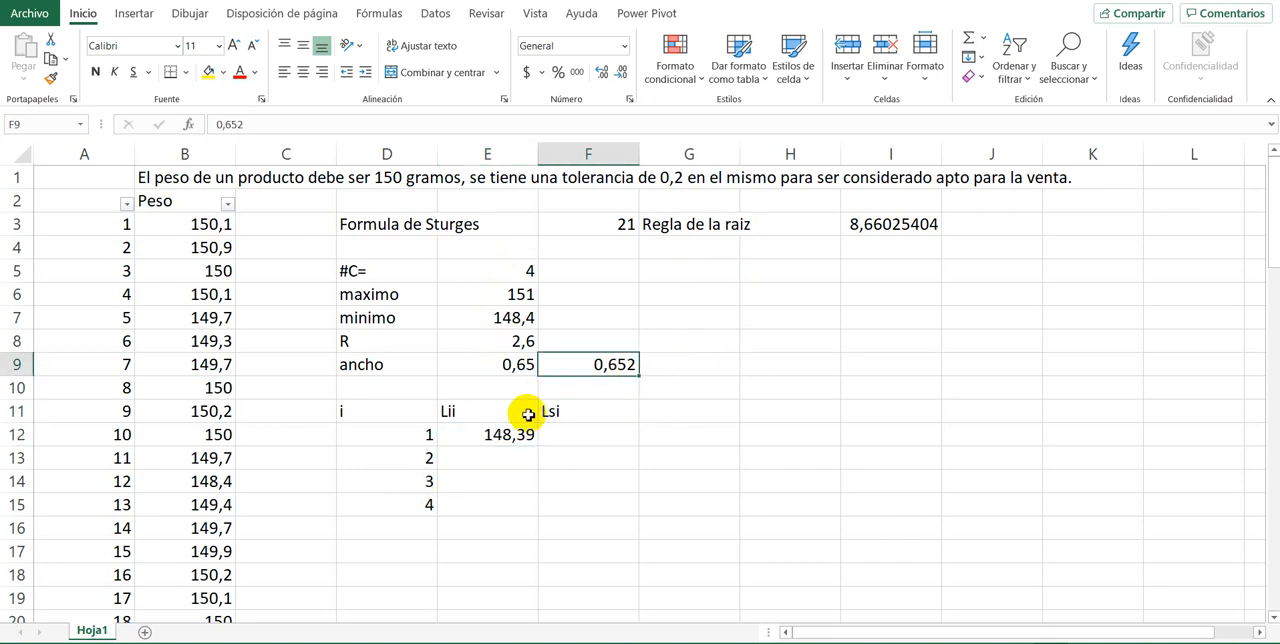
pyautogui.click(505, 434)
pyautogui.click(574, 367)
pyautogui.click(483, 438)
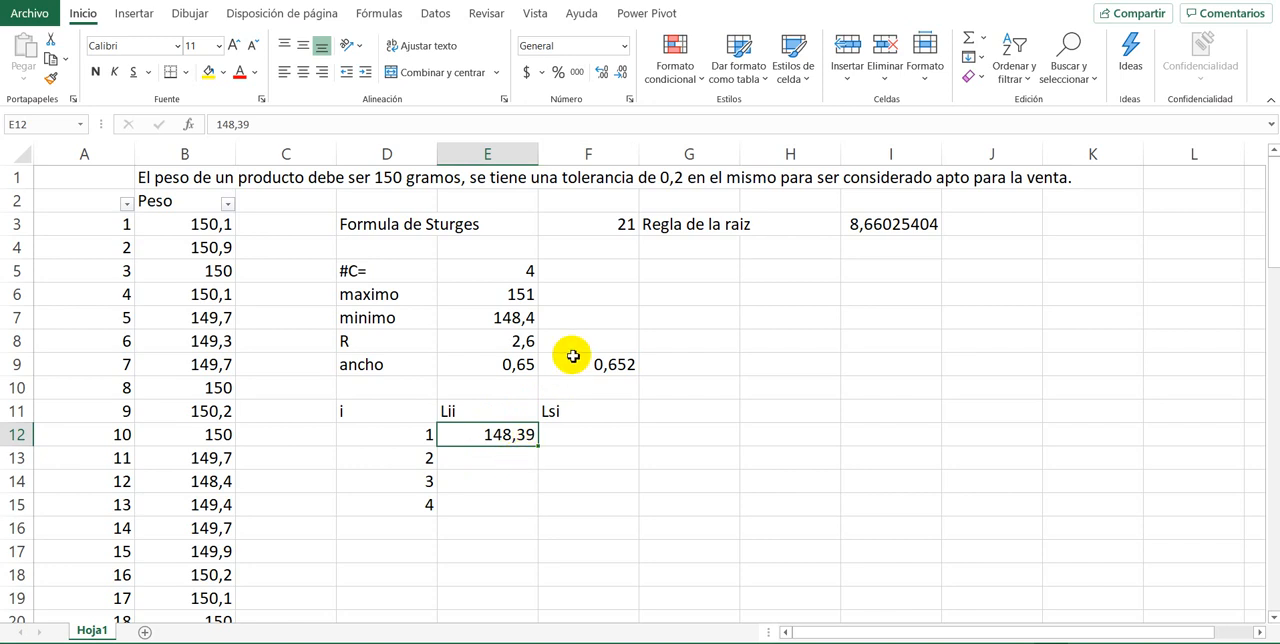
pyautogui.click(207, 291)
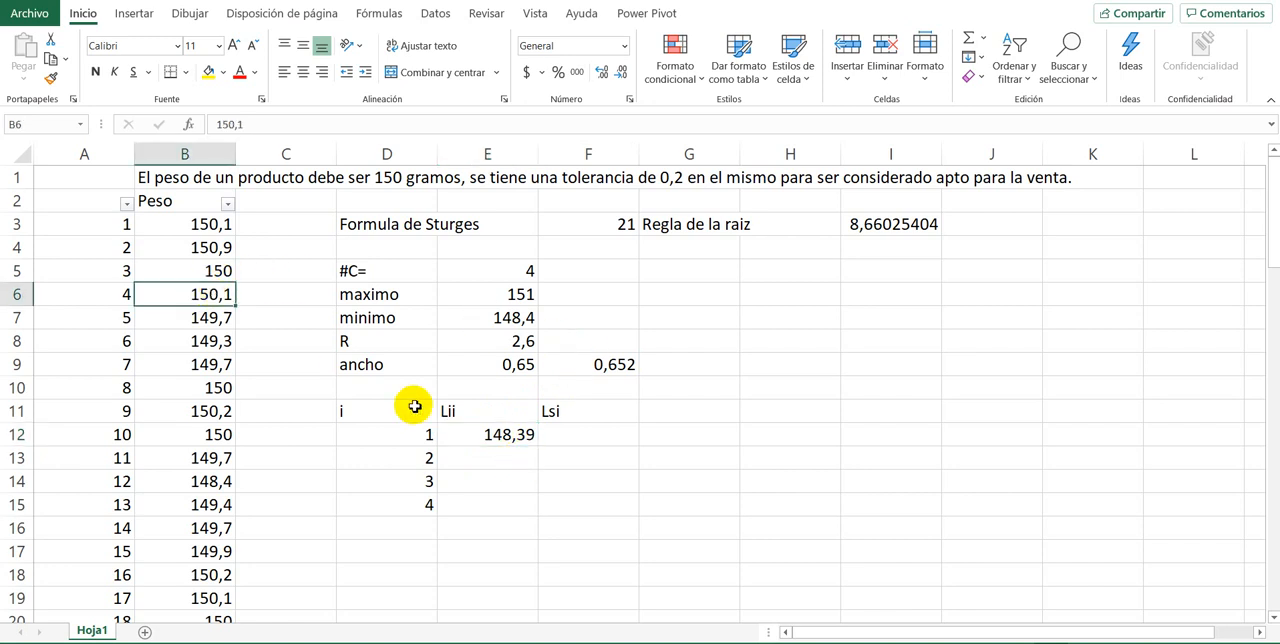
pyautogui.click(495, 432)
pyautogui.click(615, 364)
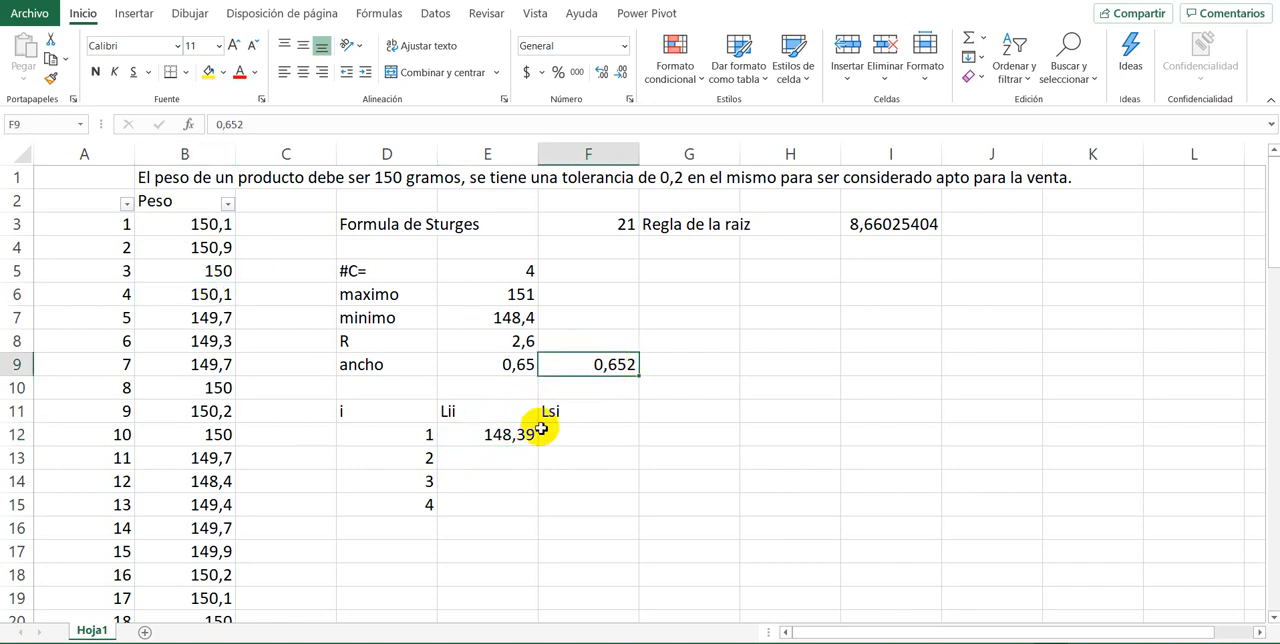
pyautogui.click(512, 436)
# Step: Calculate the first class's upper limit in F12 by adding the fixed class width to the lower limit with =E12+$F$9
pyautogui.click(552, 437)
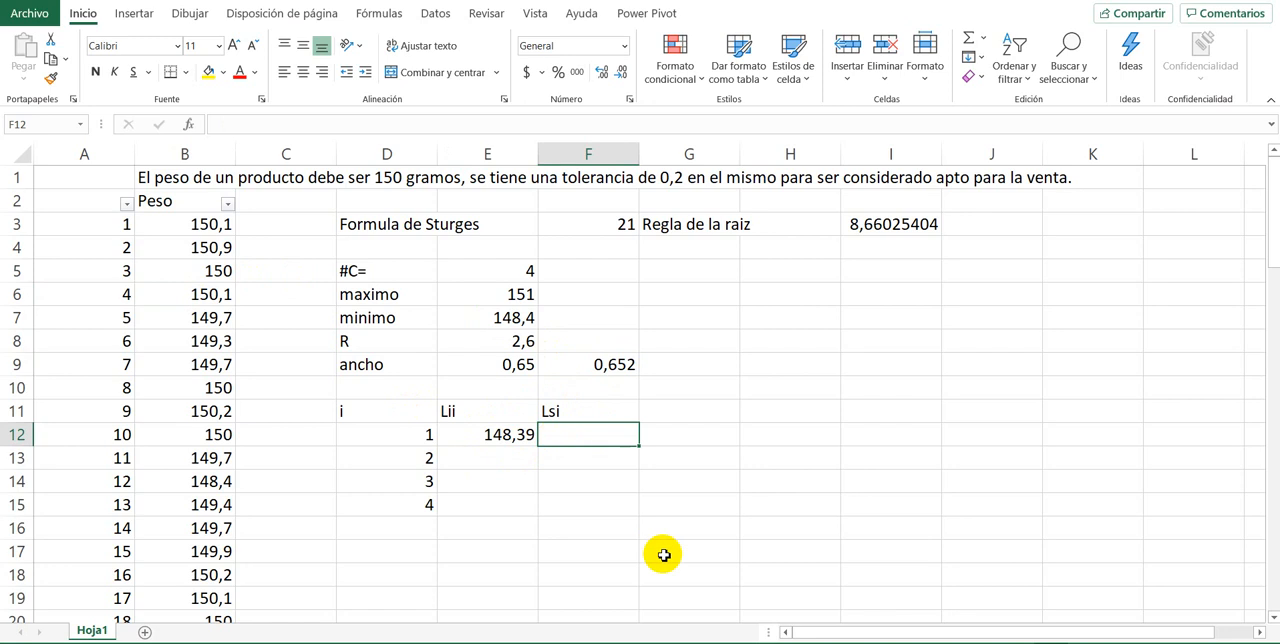
pyautogui.write('=')
pyautogui.press('Left')
pyautogui.write('+')
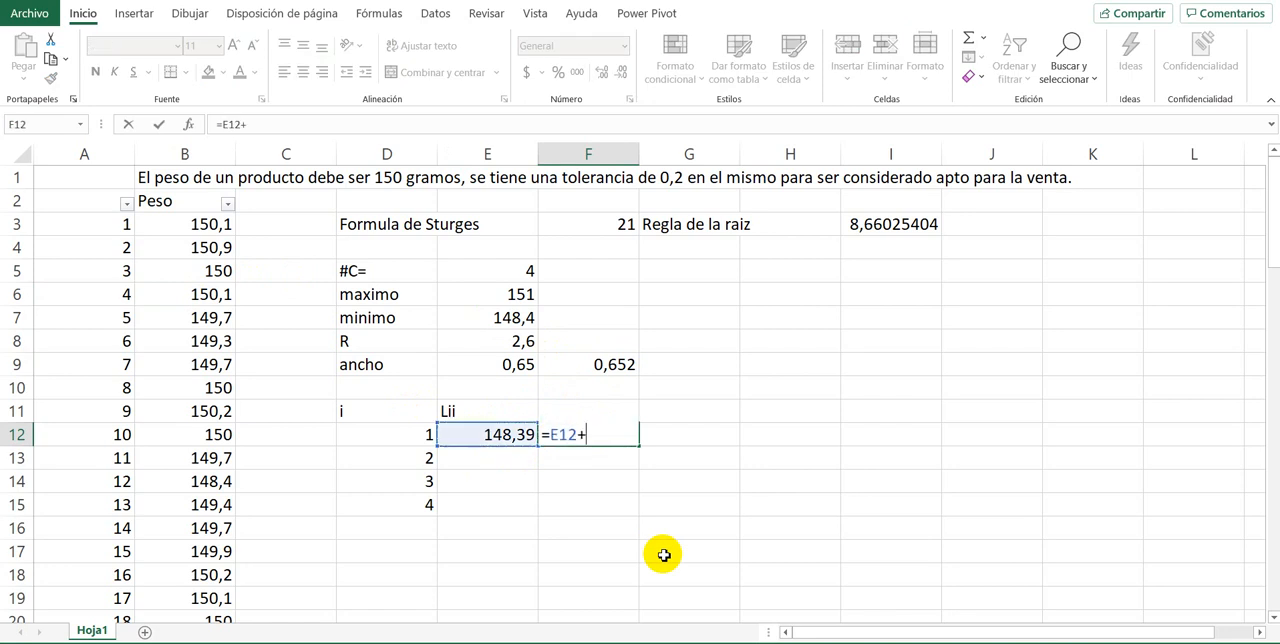
pyautogui.press('Up')
pyautogui.press('Up')
pyautogui.press('Up')
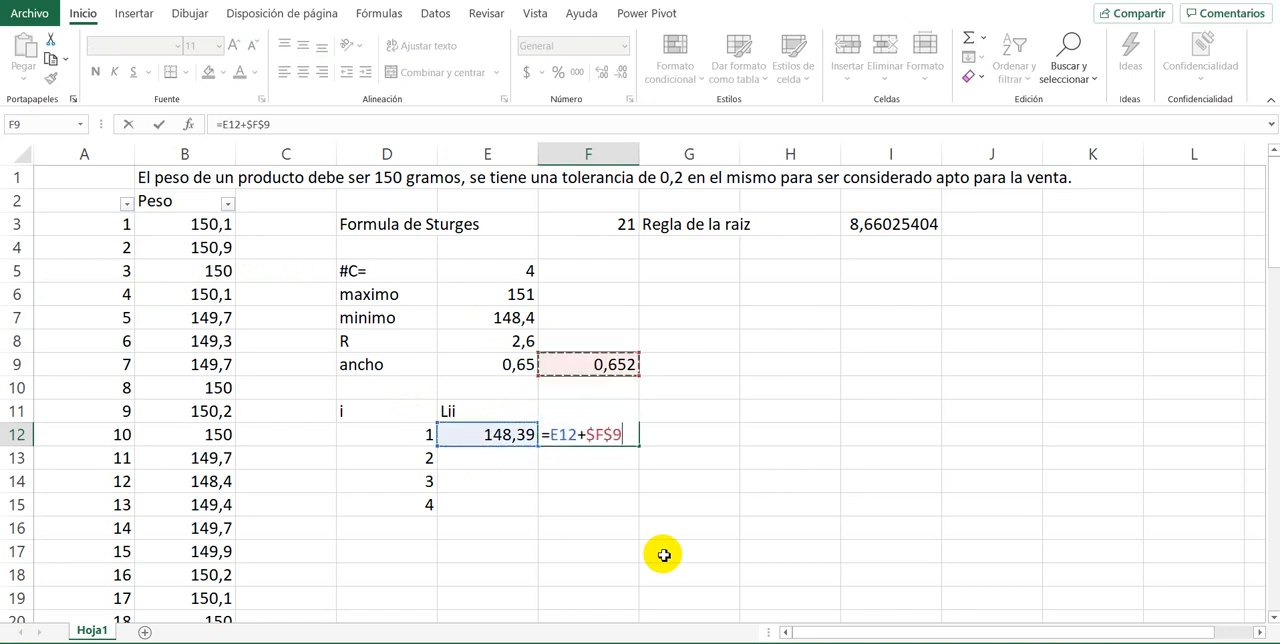
pyautogui.press('Return')
# Step: Set the second class's lower limit in E13 equal to the first class's upper limit with =F12
pyautogui.click(518, 436)
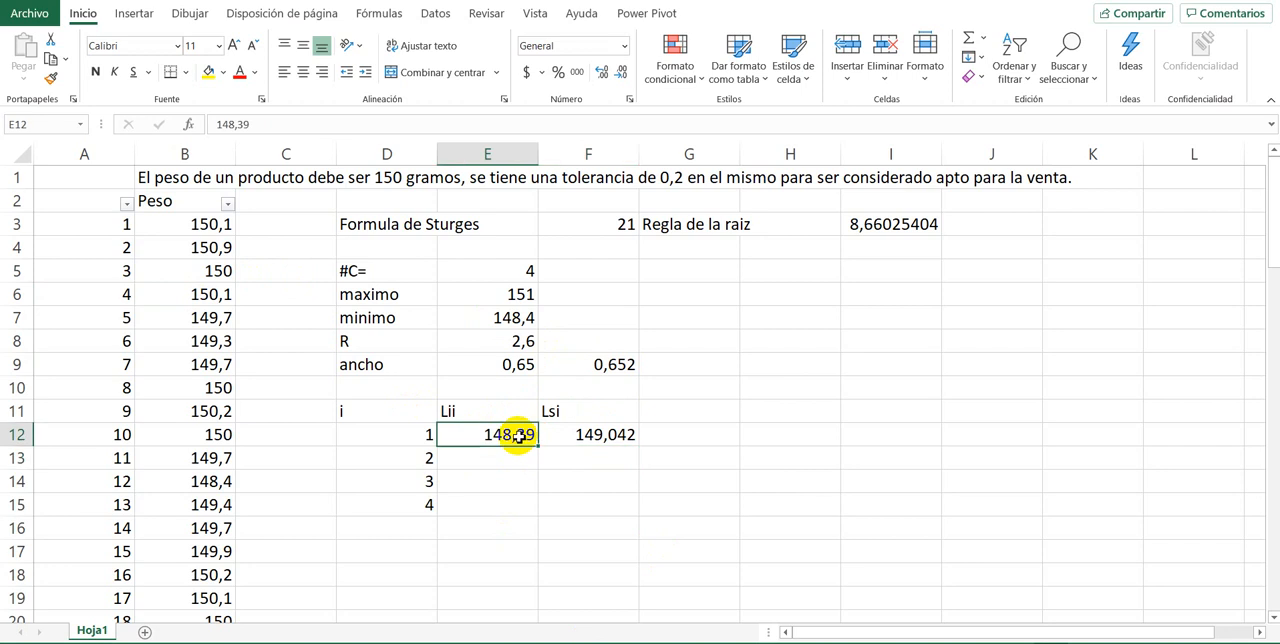
pyautogui.click(558, 443)
pyautogui.click(524, 457)
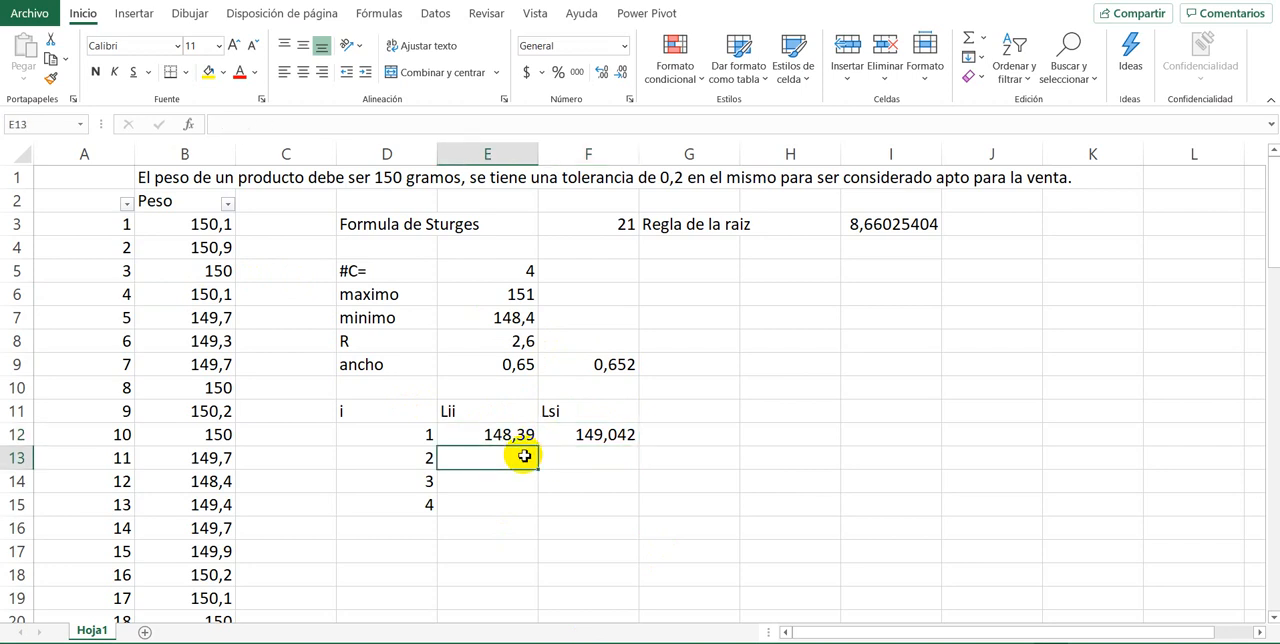
pyautogui.write('=')
pyautogui.click(588, 443)
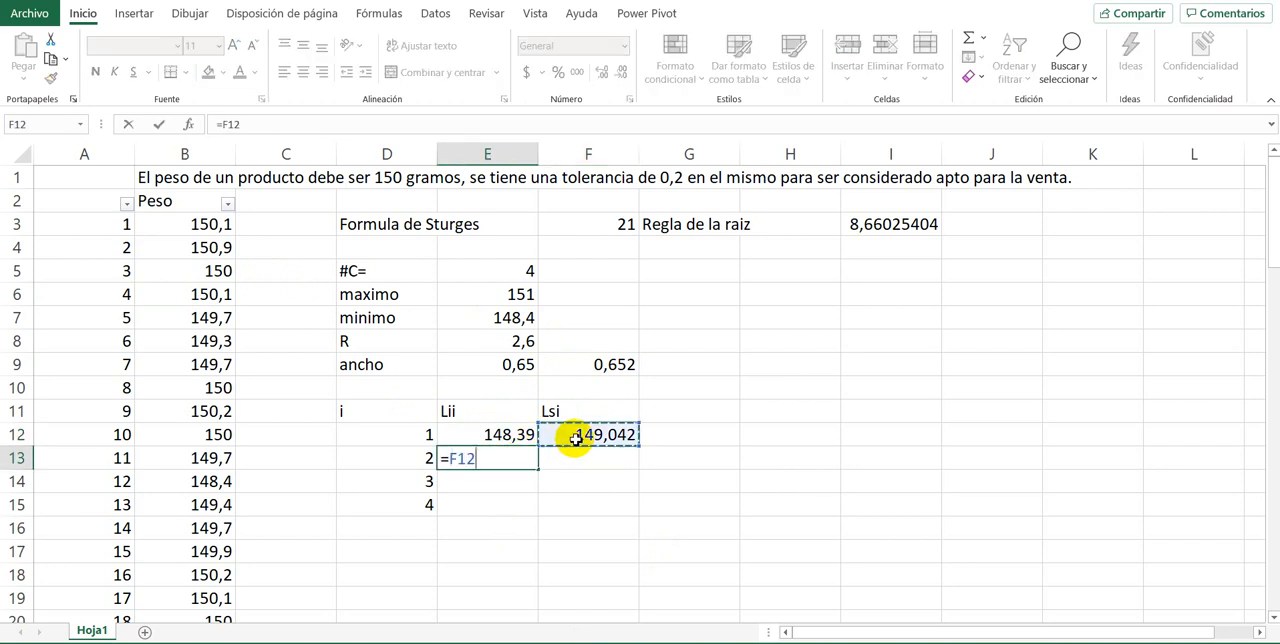
pyautogui.press('Return')
# Step: Copy the upper-limit formula from F12 down through F16
pyautogui.click(594, 443)
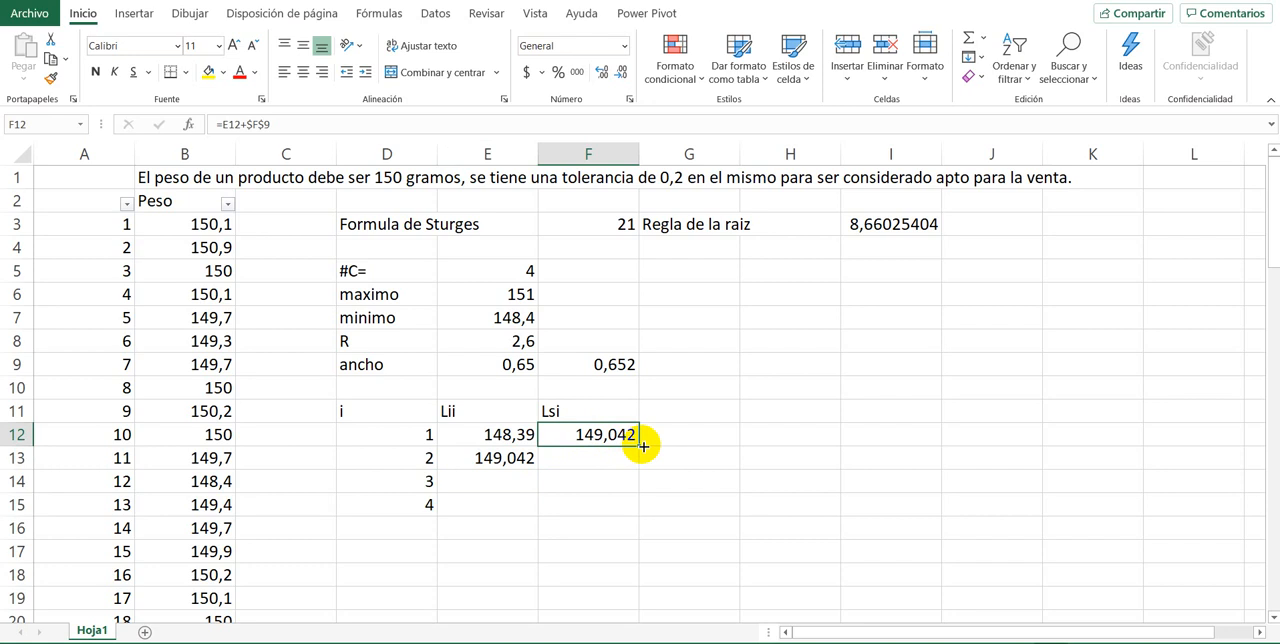
pyautogui.moveTo(642, 448); pyautogui.dragTo(626, 526)
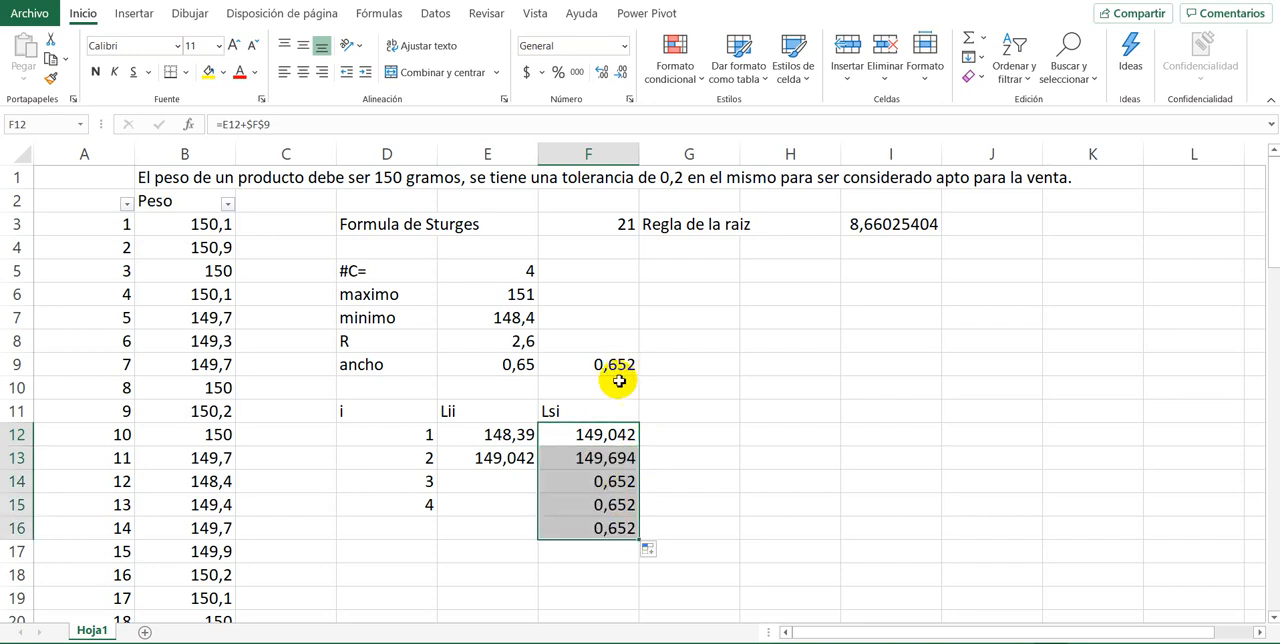
pyautogui.click(588, 462)
pyautogui.doubleClick(588, 462)
# Step: Copy the lower-limit formula from E13 down to E15 for the third and fourth classes
pyautogui.click(495, 458)
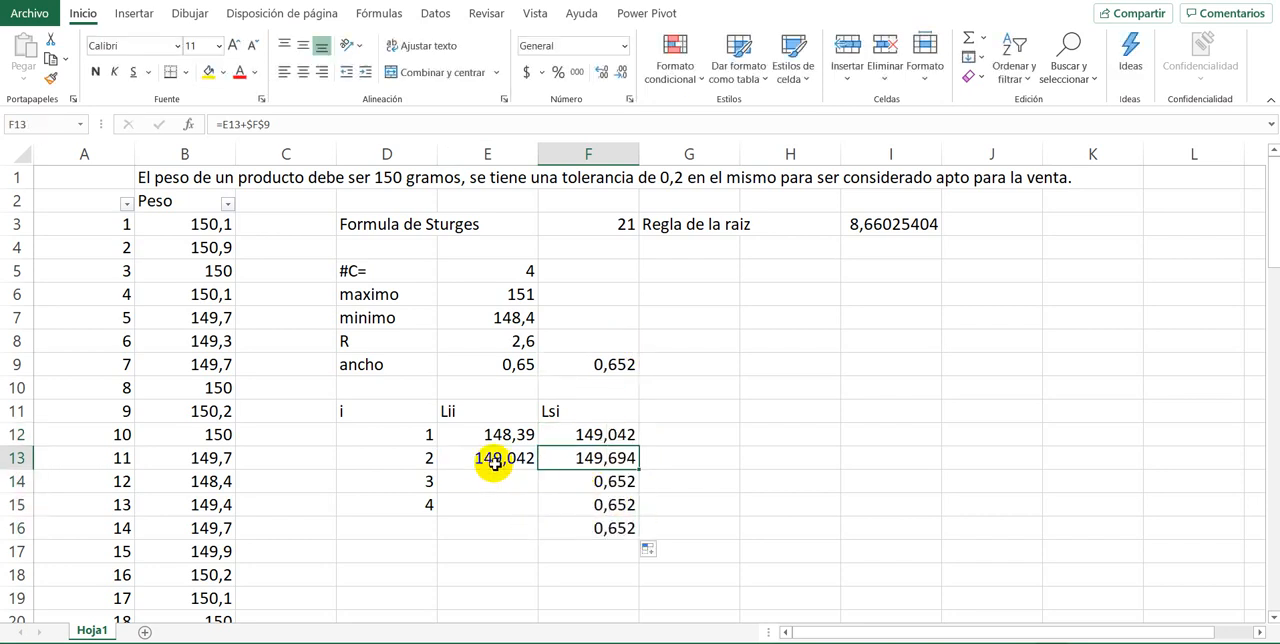
pyautogui.doubleClick(500, 460)
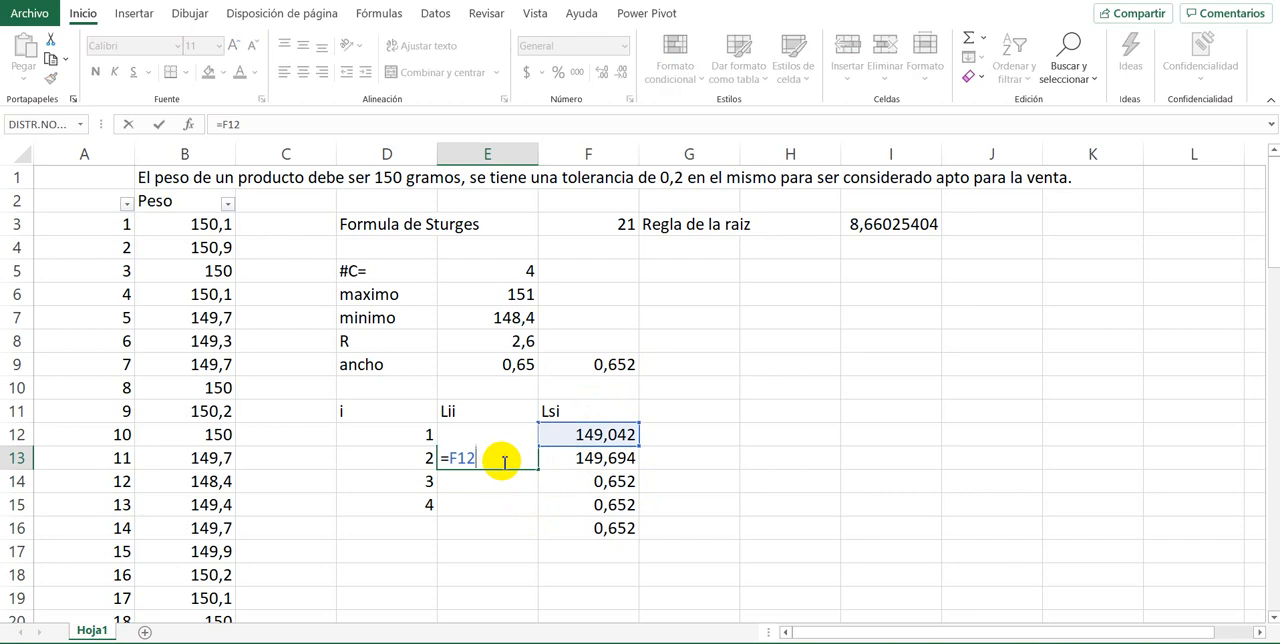
pyautogui.press('Escape')
pyautogui.moveTo(538, 470); pyautogui.dragTo(540, 510)
# Step: Clear the surplus upper-limit formula in F16, below the fourth class
pyautogui.click(590, 531)
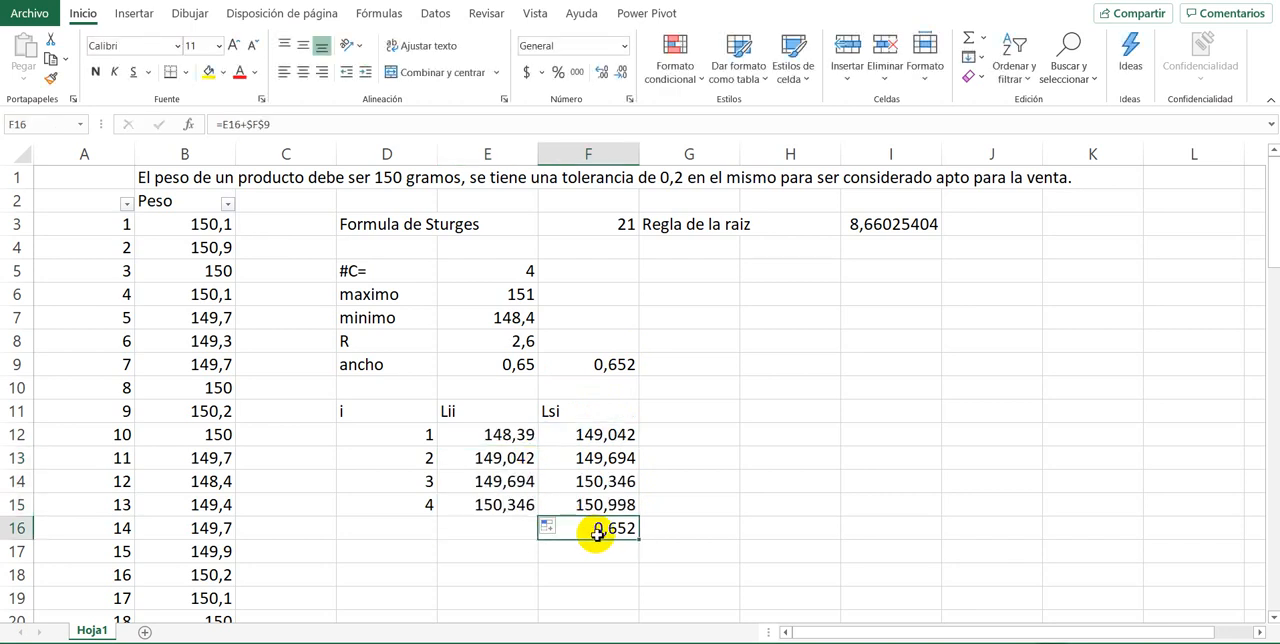
pyautogui.press('Delete')
pyautogui.press('Up')
pyautogui.press('Up')
pyautogui.press('Up')
pyautogui.press('Up')
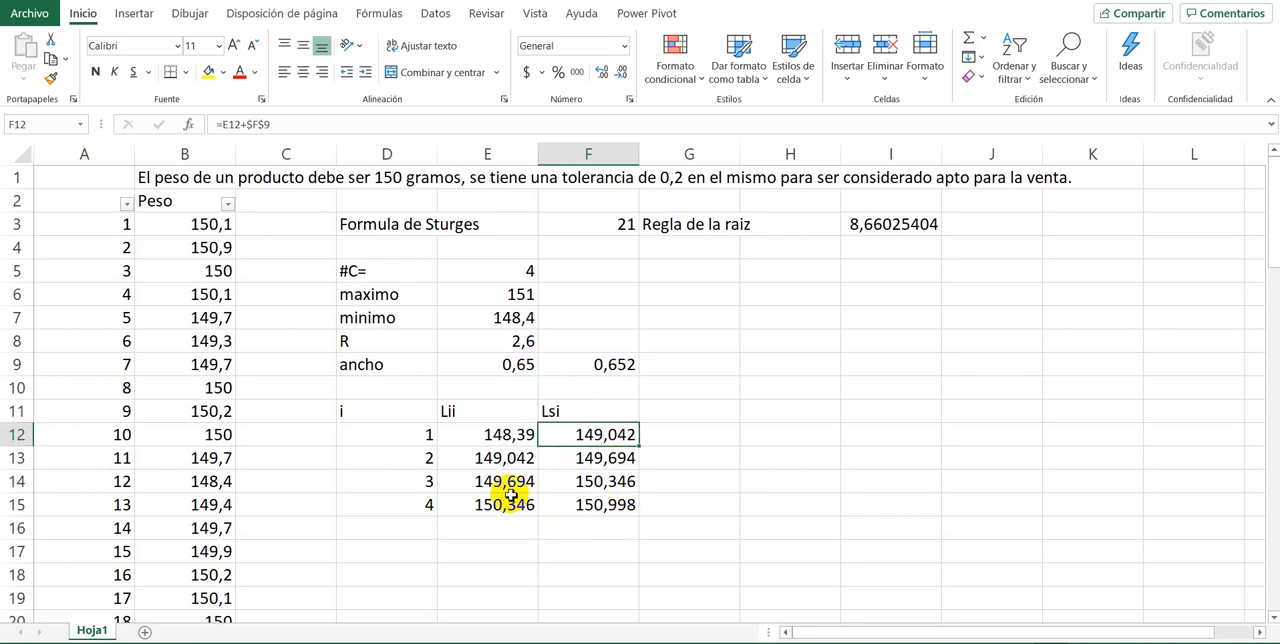
pyautogui.doubleClick(590, 434)
pyautogui.press('Escape')
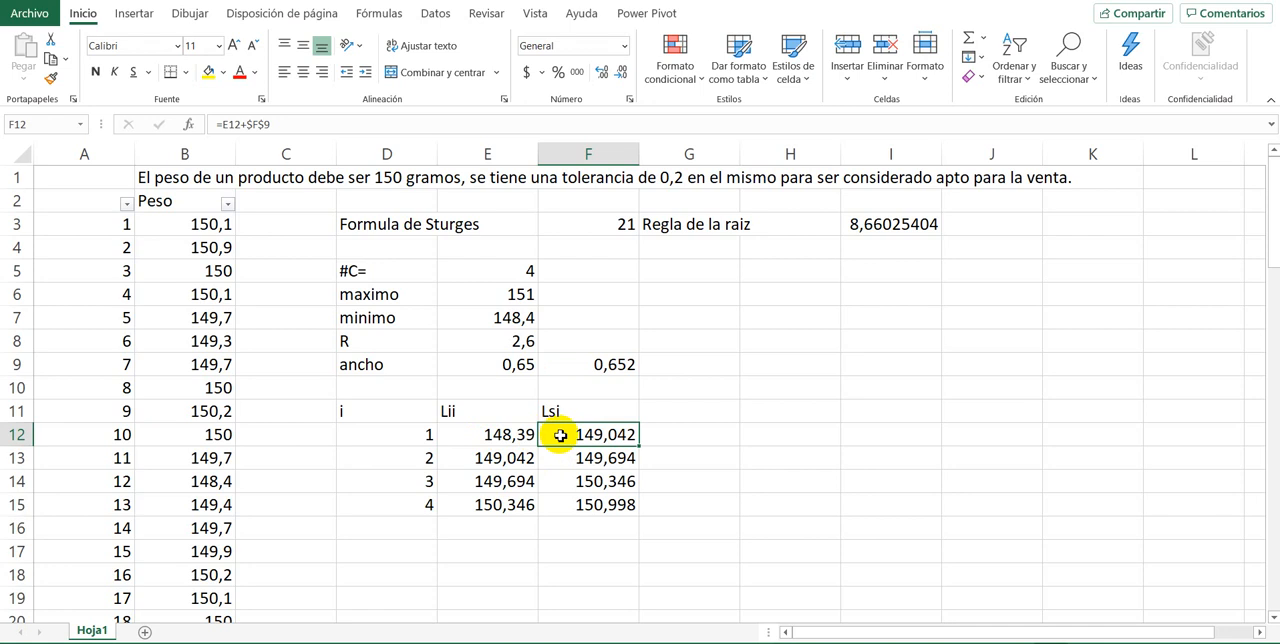
# Step: Check the fourth class's upper limit against the maximum weight and set the adjusted class width in F9 to 0,66
pyautogui.click(586, 504)
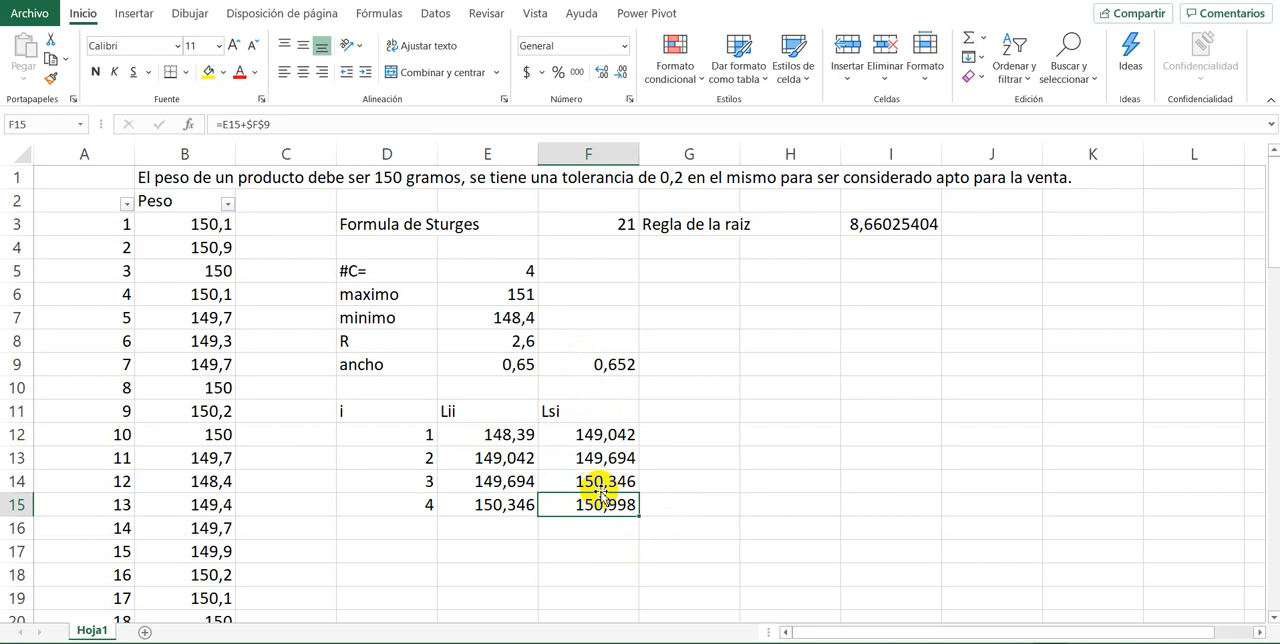
pyautogui.click(472, 297)
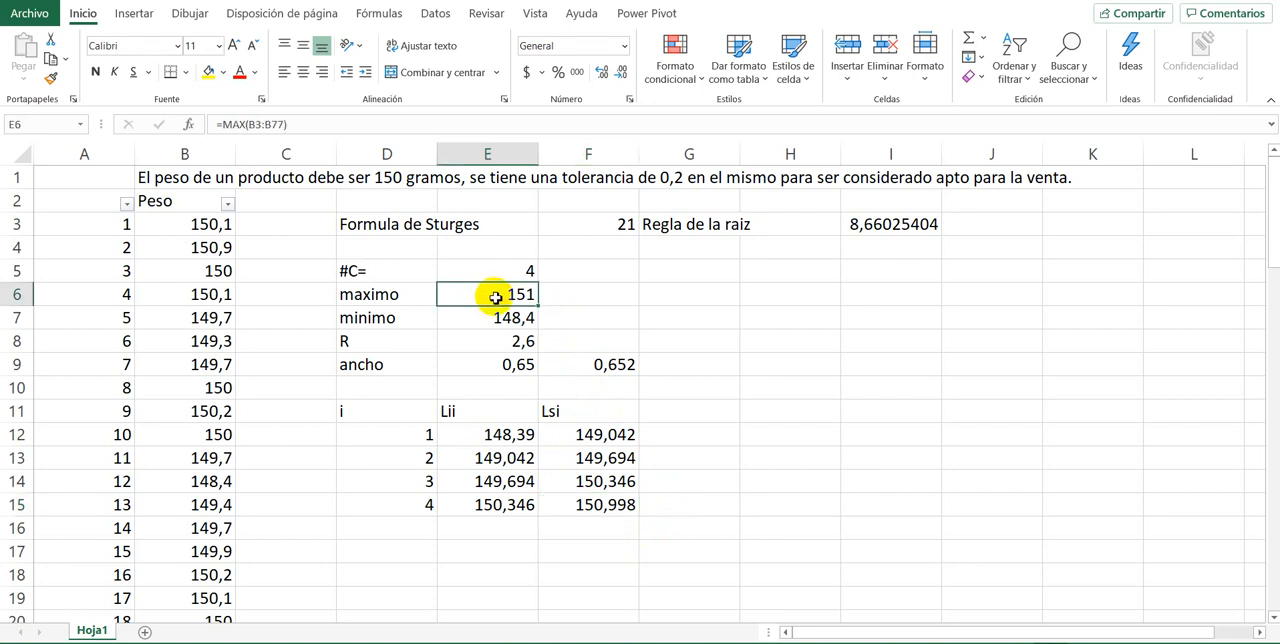
pyautogui.click(615, 368)
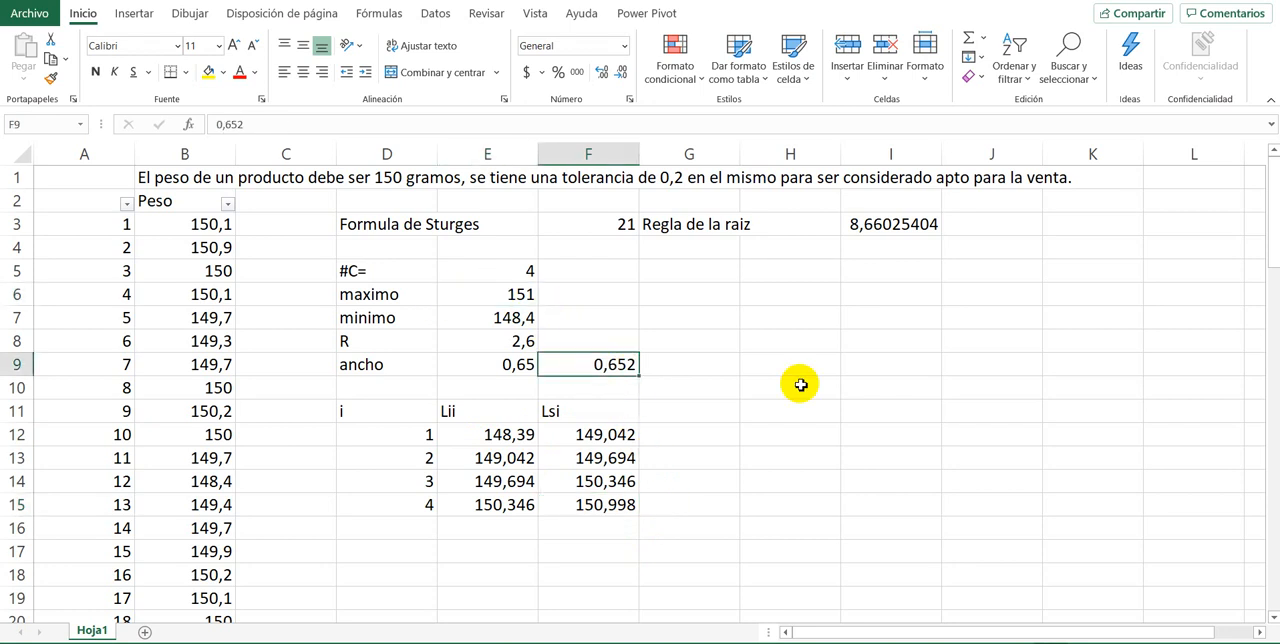
pyautogui.write('0,')
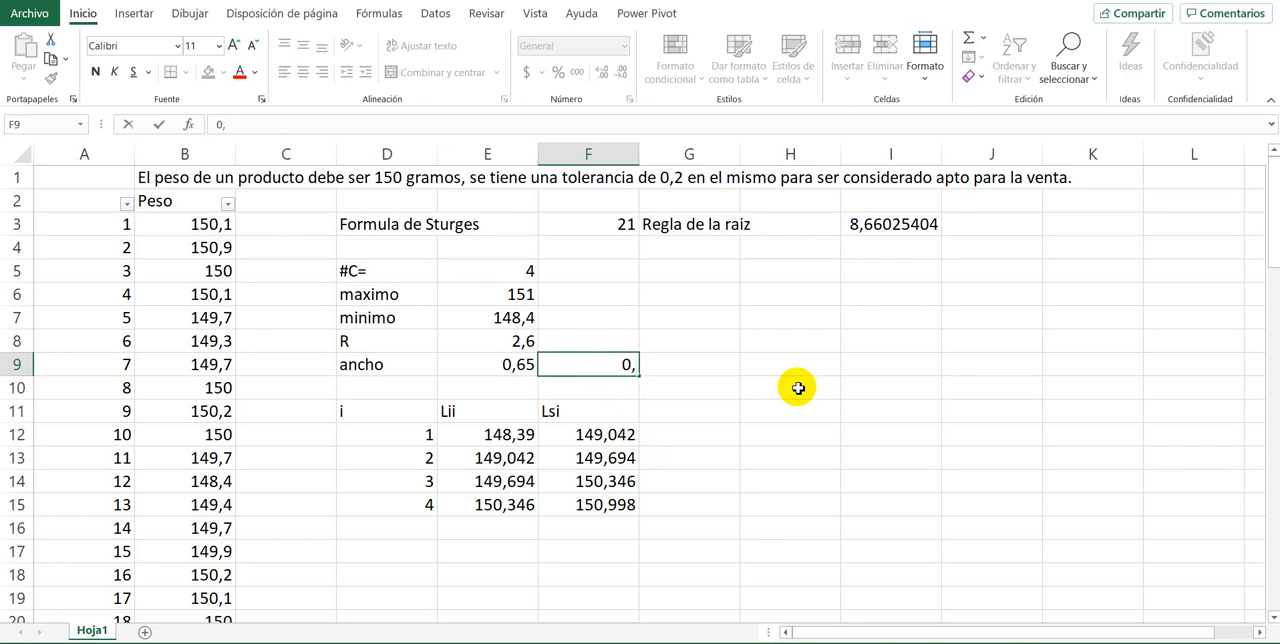
pyautogui.write('65')
pyautogui.press('BackSpace')
pyautogui.write('6')
pyautogui.press('Return')
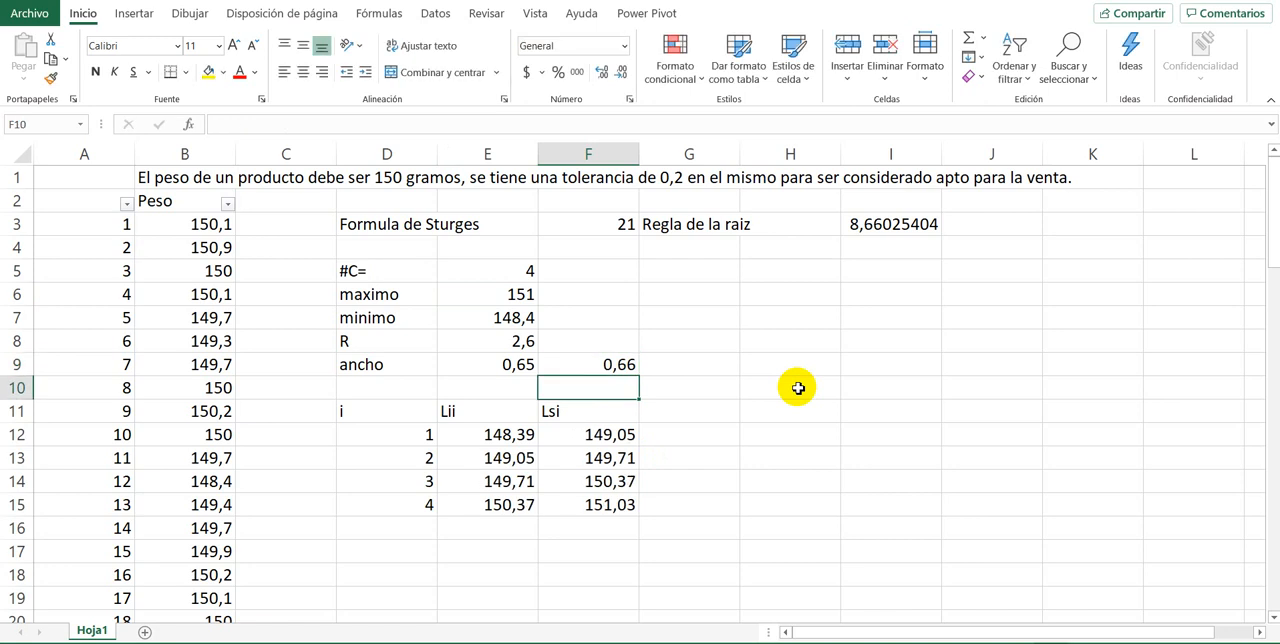
# Step: Examine whether the class limits in E12:F15 cover the weight data from the minimum in E7 to the maximum in E6
pyautogui.press('Up')
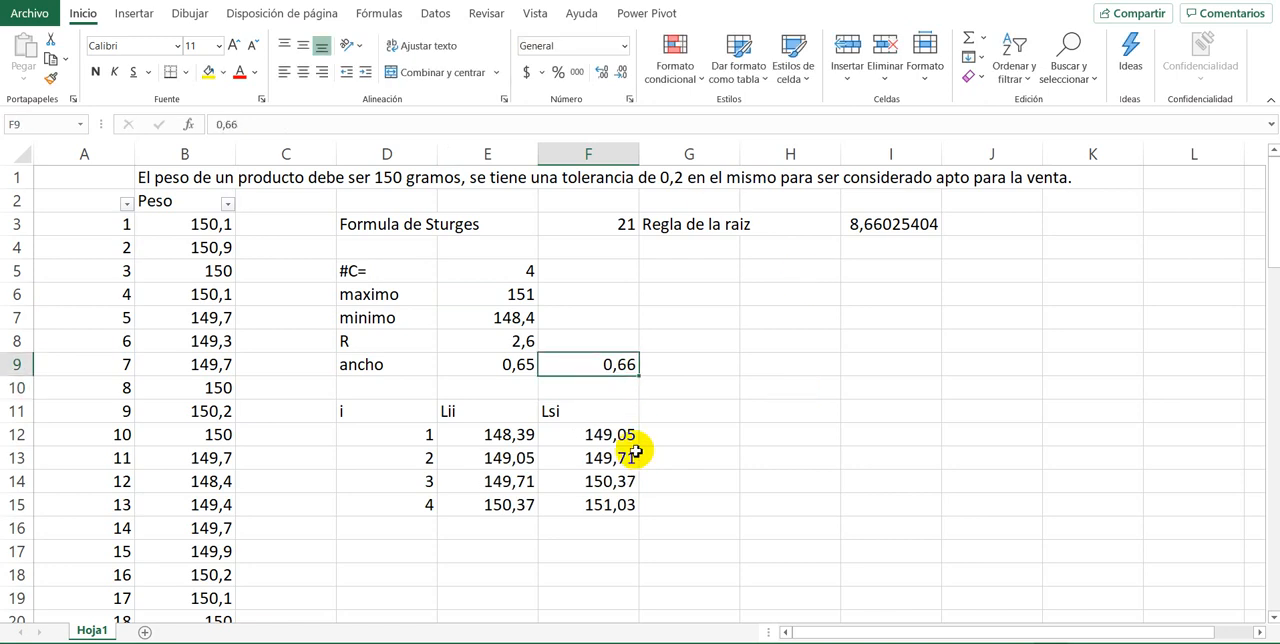
pyautogui.click(490, 358)
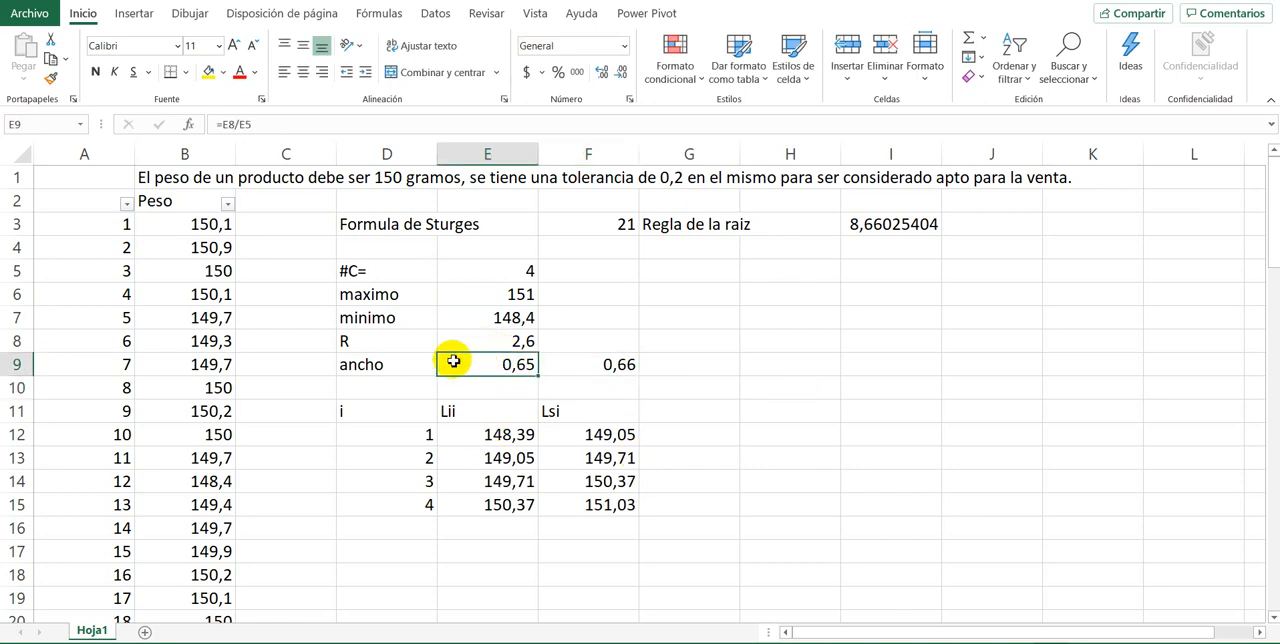
pyautogui.click(503, 437)
pyautogui.moveTo(175, 226); pyautogui.dragTo(156, 457)
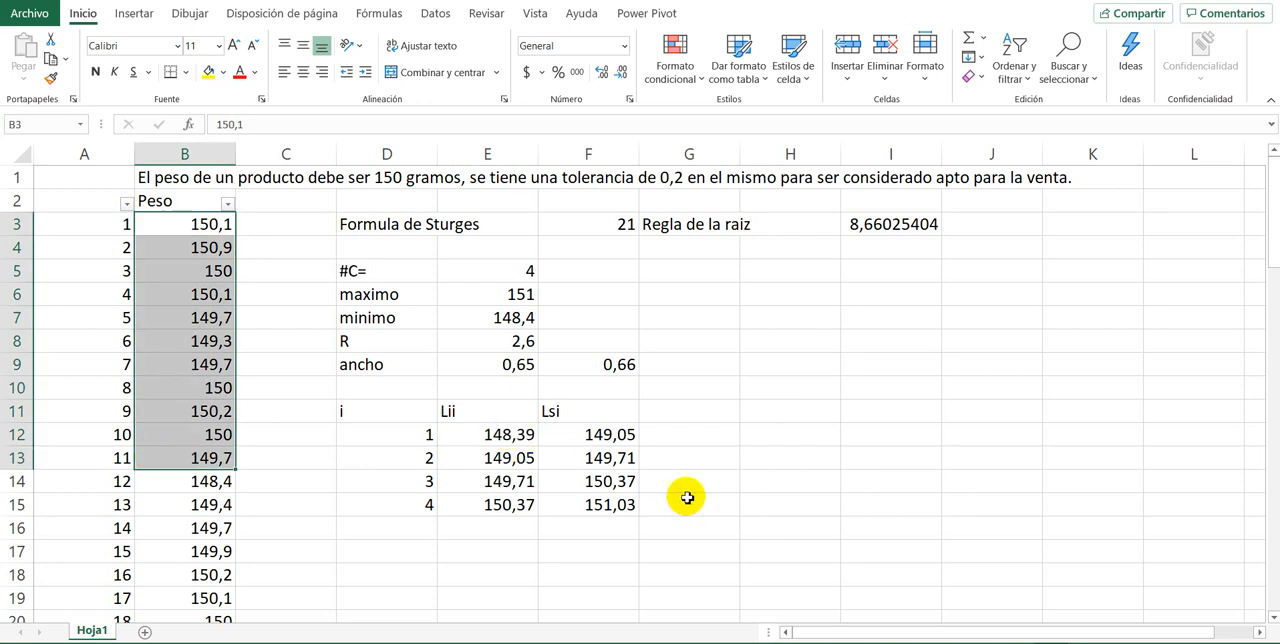
pyautogui.moveTo(490, 432); pyautogui.dragTo(592, 512)
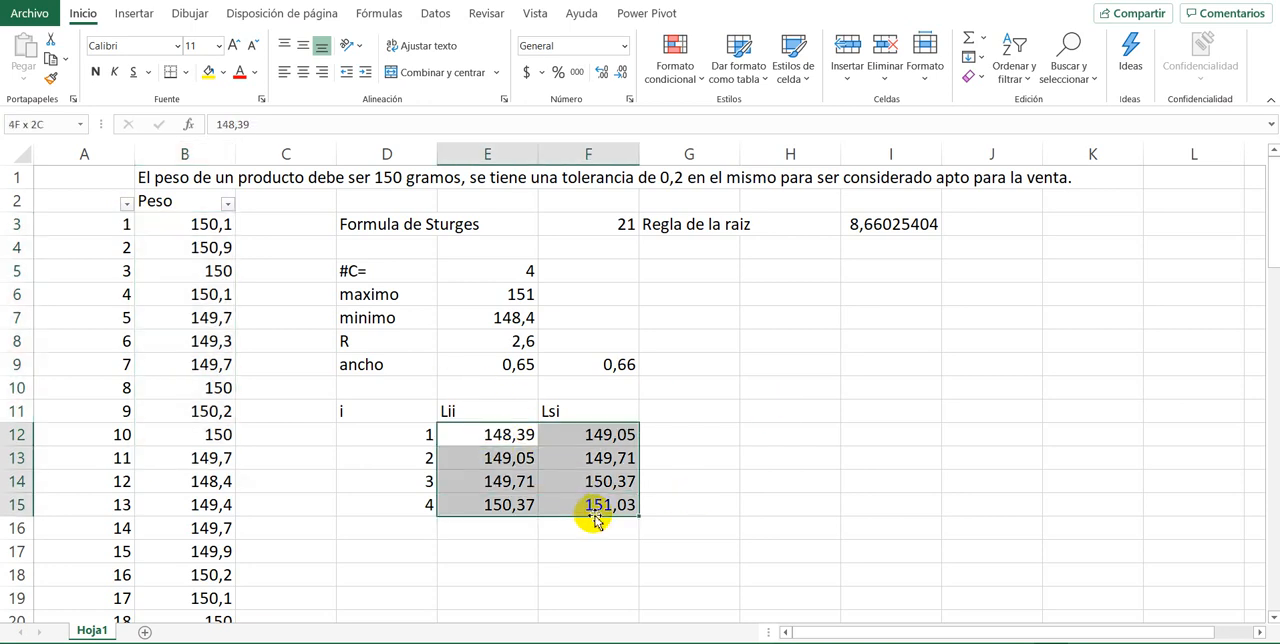
pyautogui.click(488, 429)
pyautogui.click(508, 321)
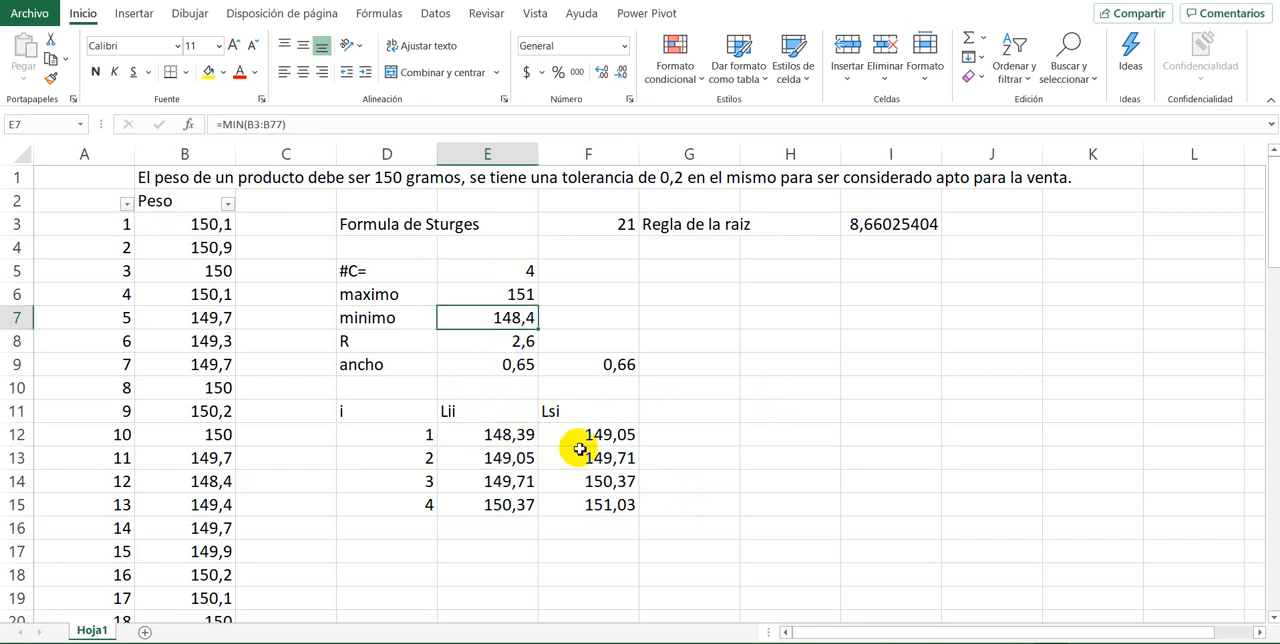
pyautogui.click(597, 503)
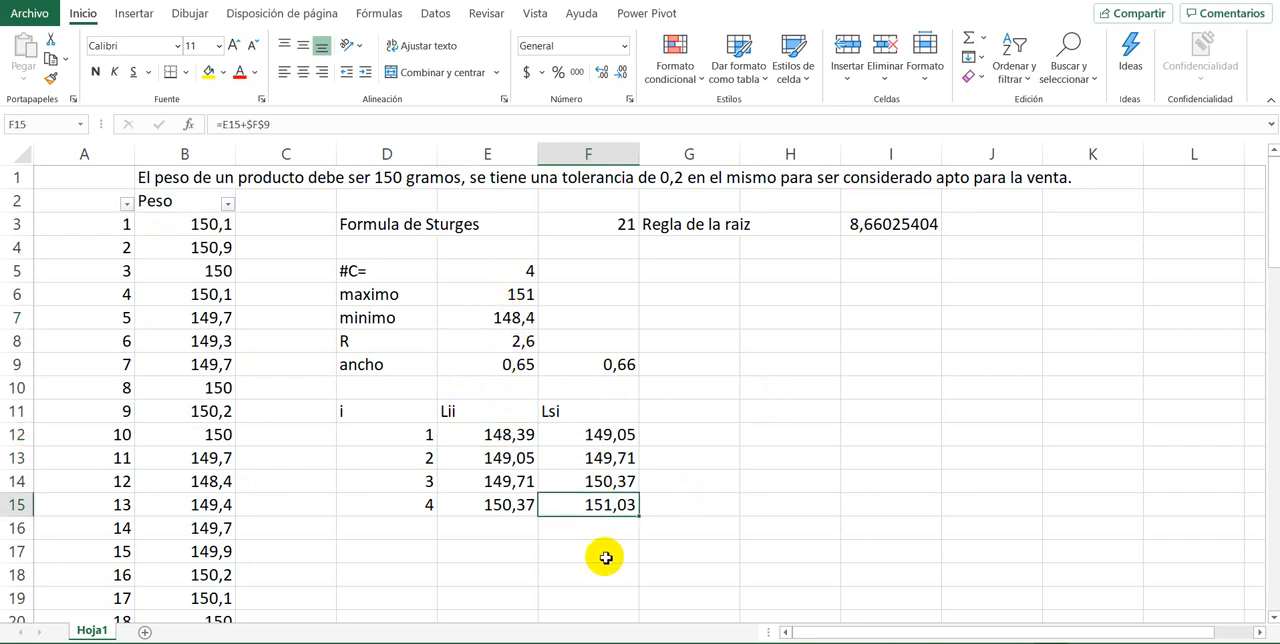
pyautogui.click(582, 409)
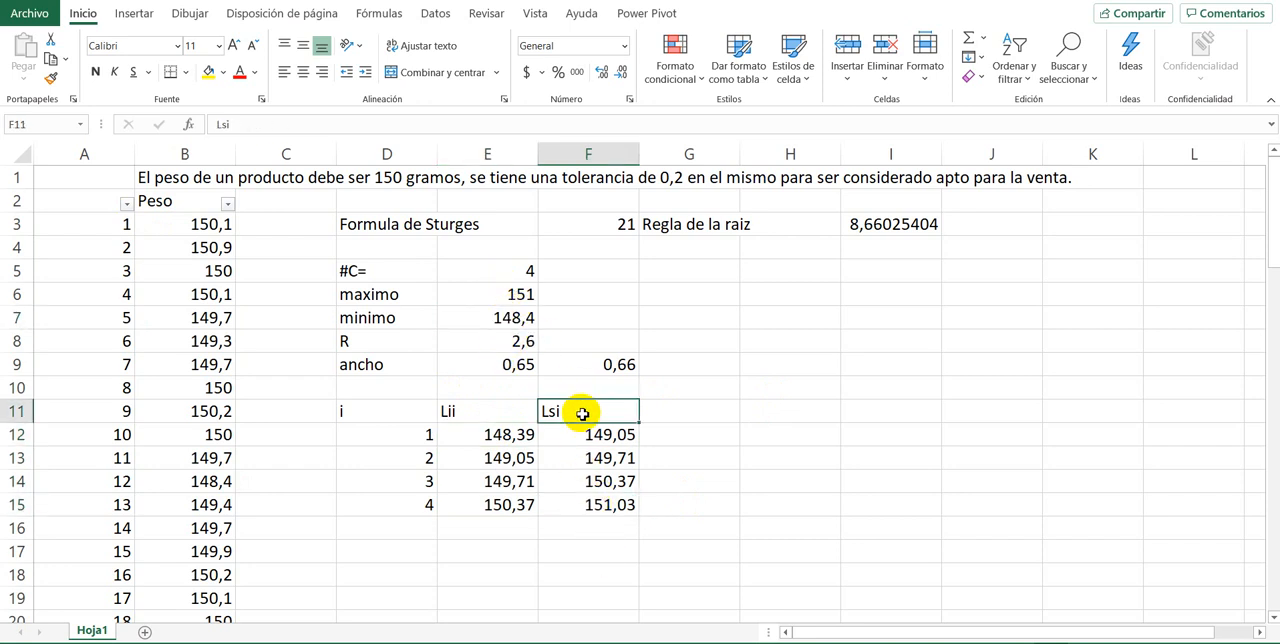
pyautogui.click(507, 294)
# Step: Enter the header fi in G11 for the class frequencies
pyautogui.click(666, 413)
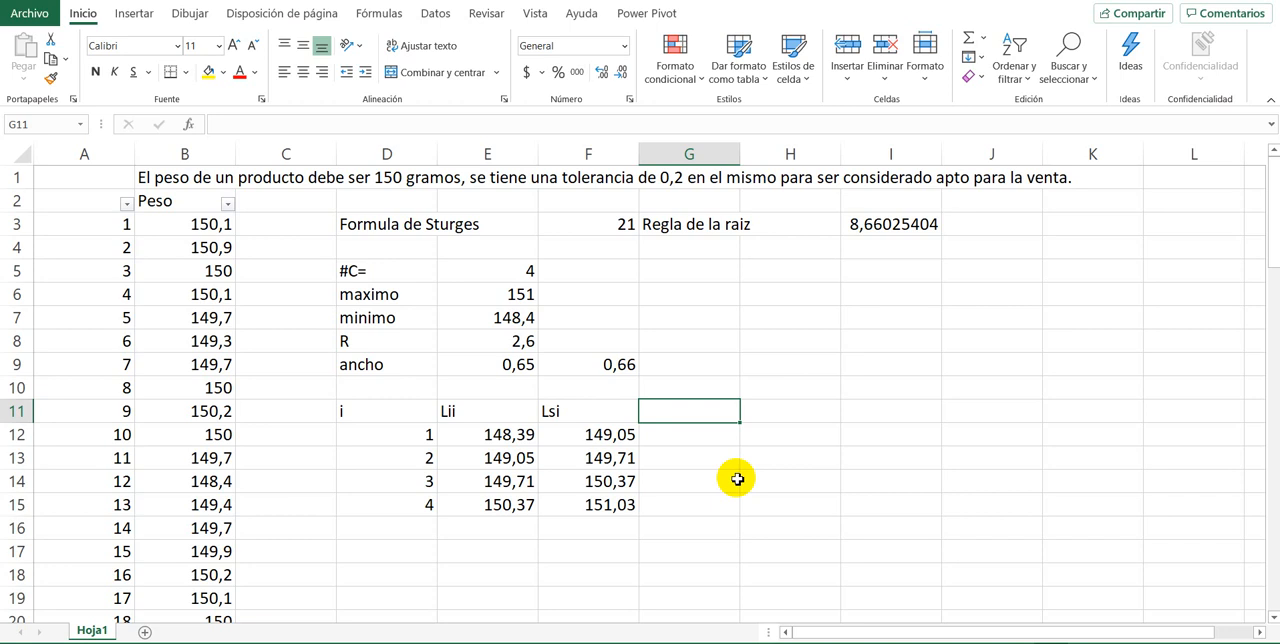
pyautogui.write('fi')
pyautogui.press('Return')
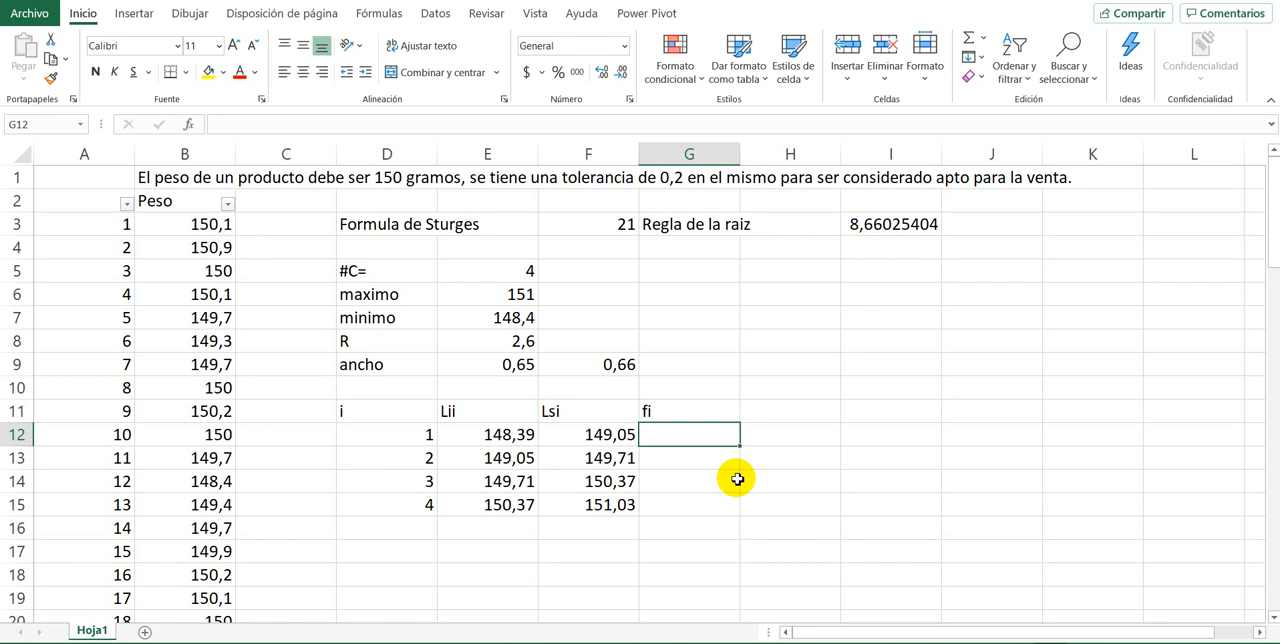
# Step: Calculate the class frequencies from G12 with =FRECUENCIA(B3:B77;F12:F15), using the weights as data and the upper limits as groups
pyautogui.write('=fre')
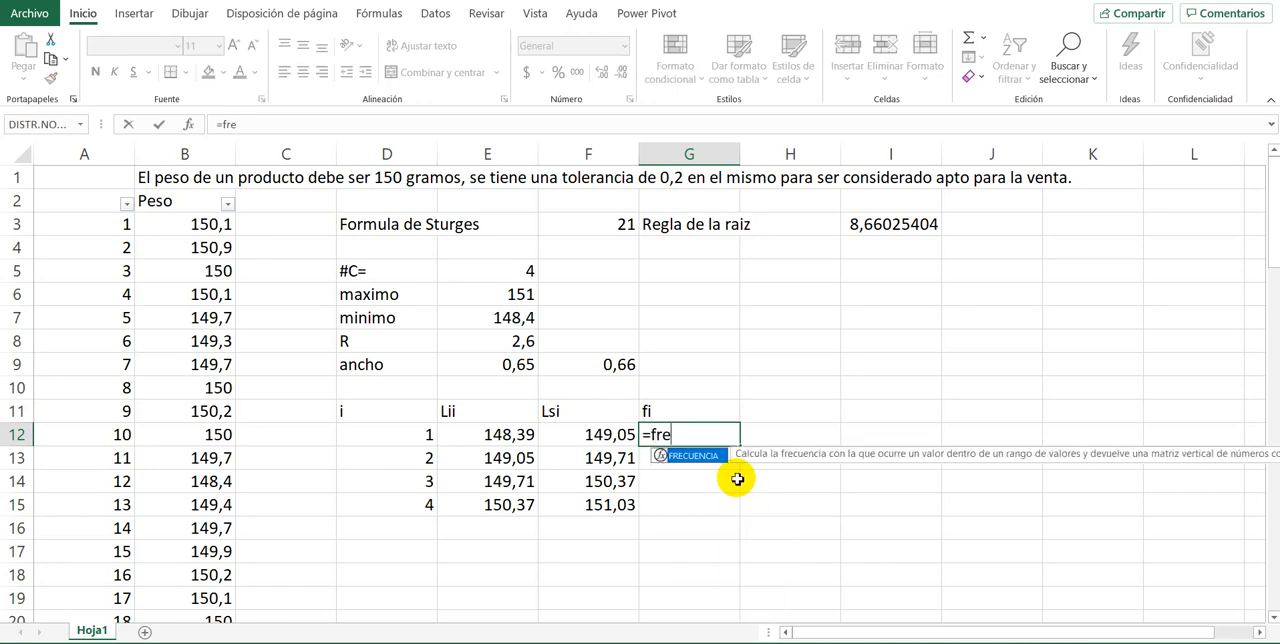
pyautogui.write('cuencia(')
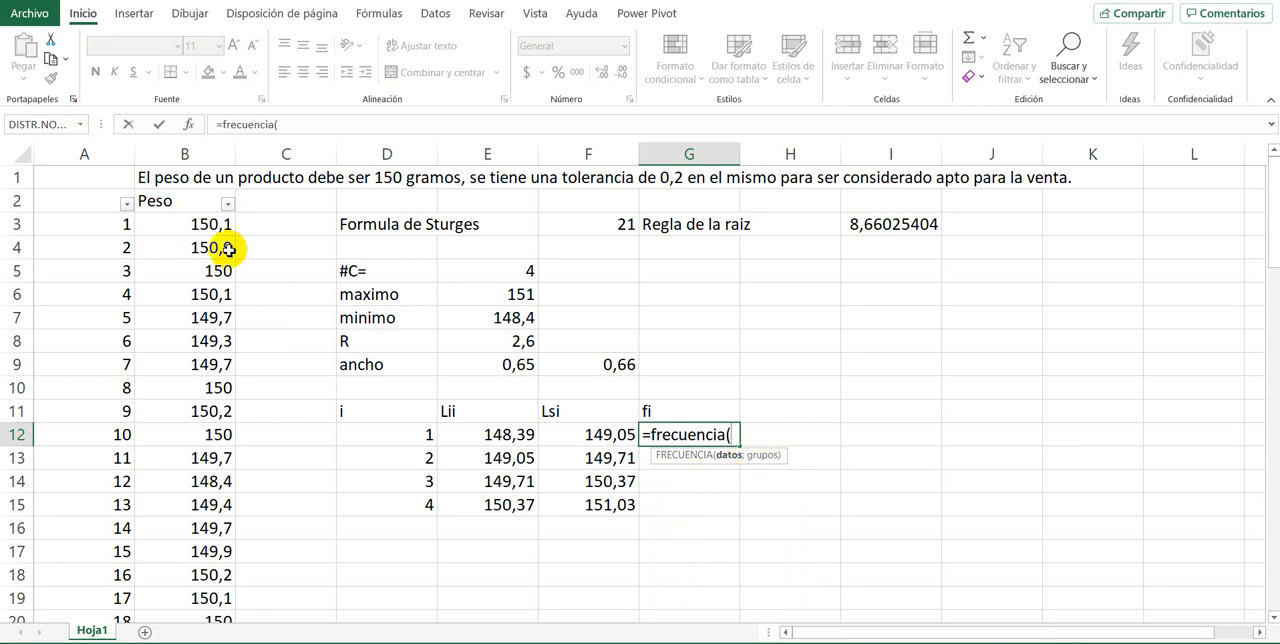
pyautogui.click(193, 222)
pyautogui.hotkey('ctrl', 'shift', 'Down')
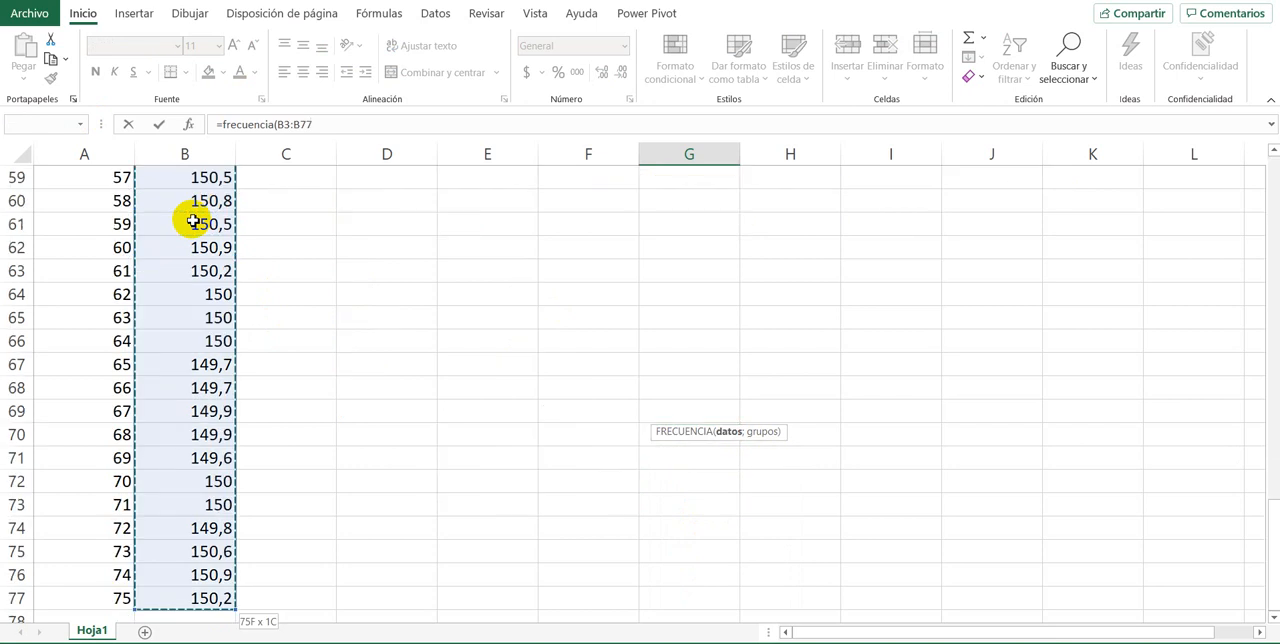
pyautogui.scroll(19, 620, 409)
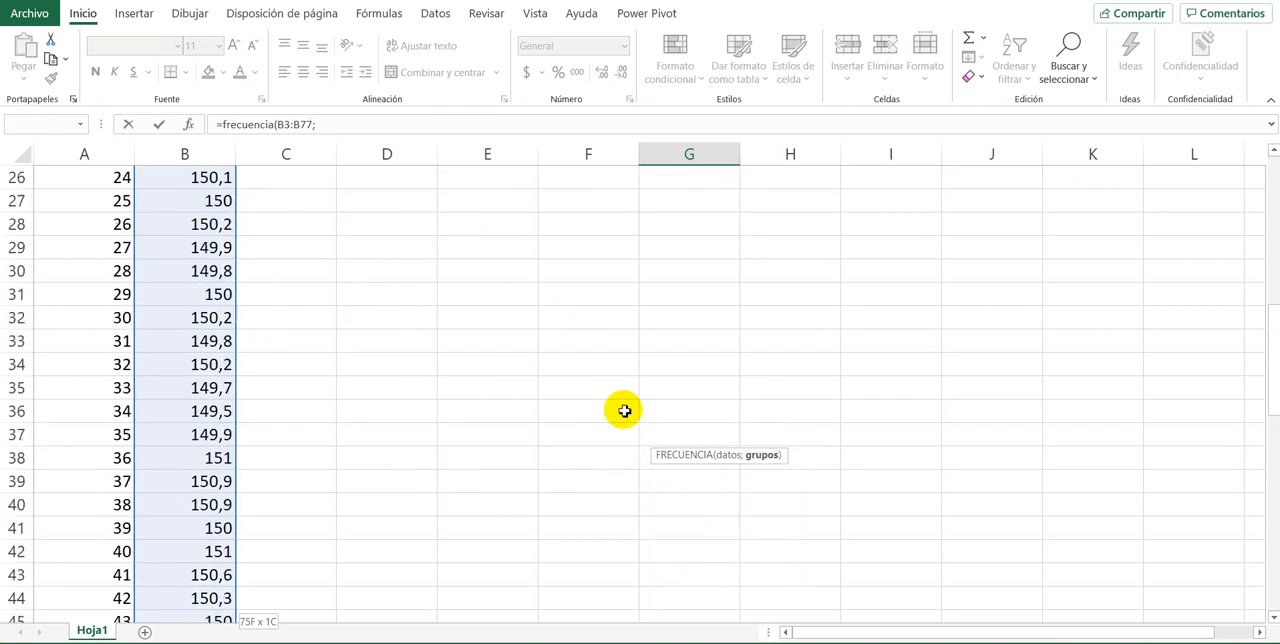
pyautogui.write(';')
pyautogui.scroll(-2, 624, 411)
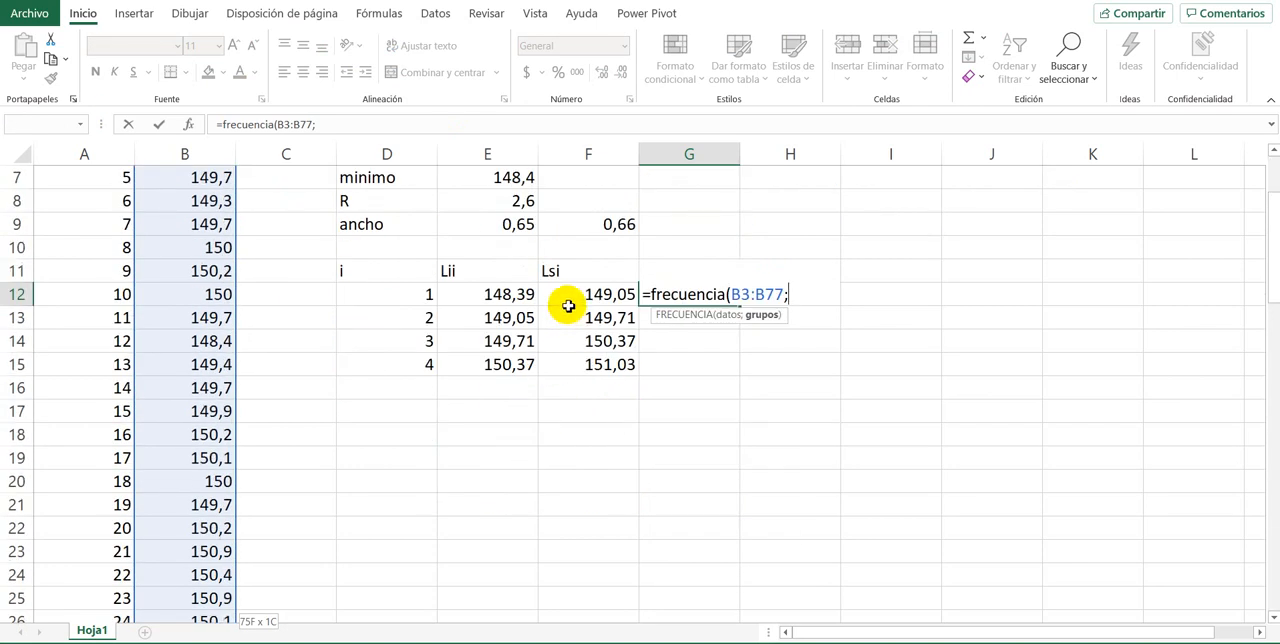
pyautogui.moveTo(564, 298); pyautogui.dragTo(563, 366)
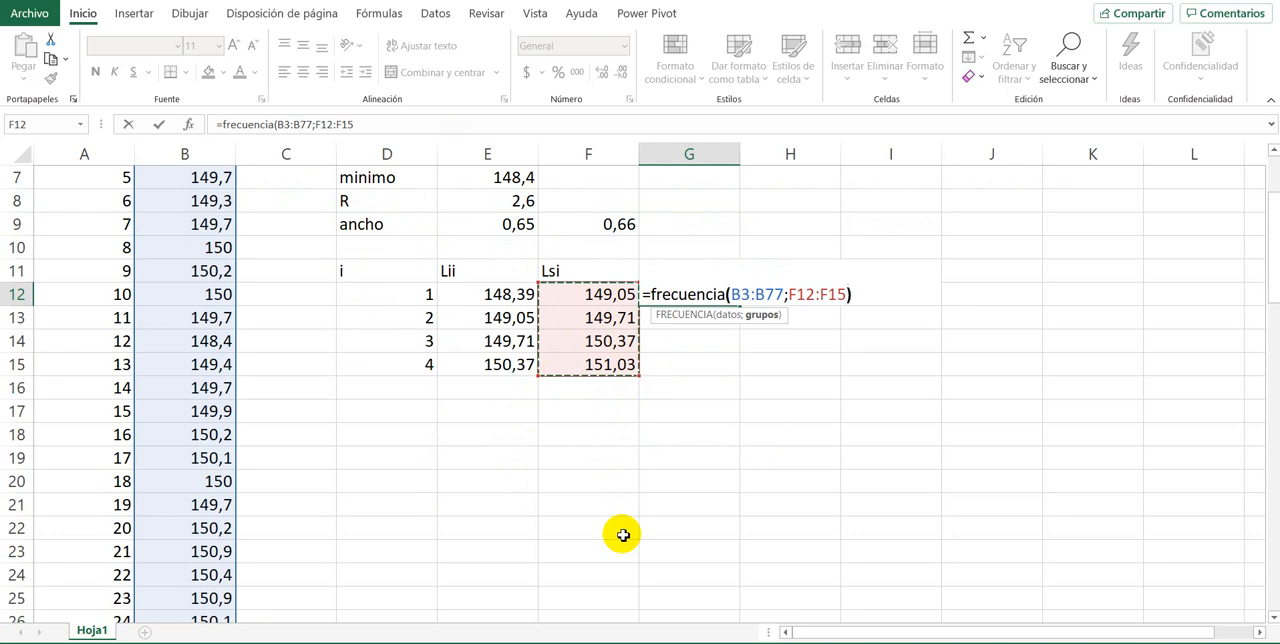
pyautogui.press('Return')
pyautogui.scroll(2, 624, 533)
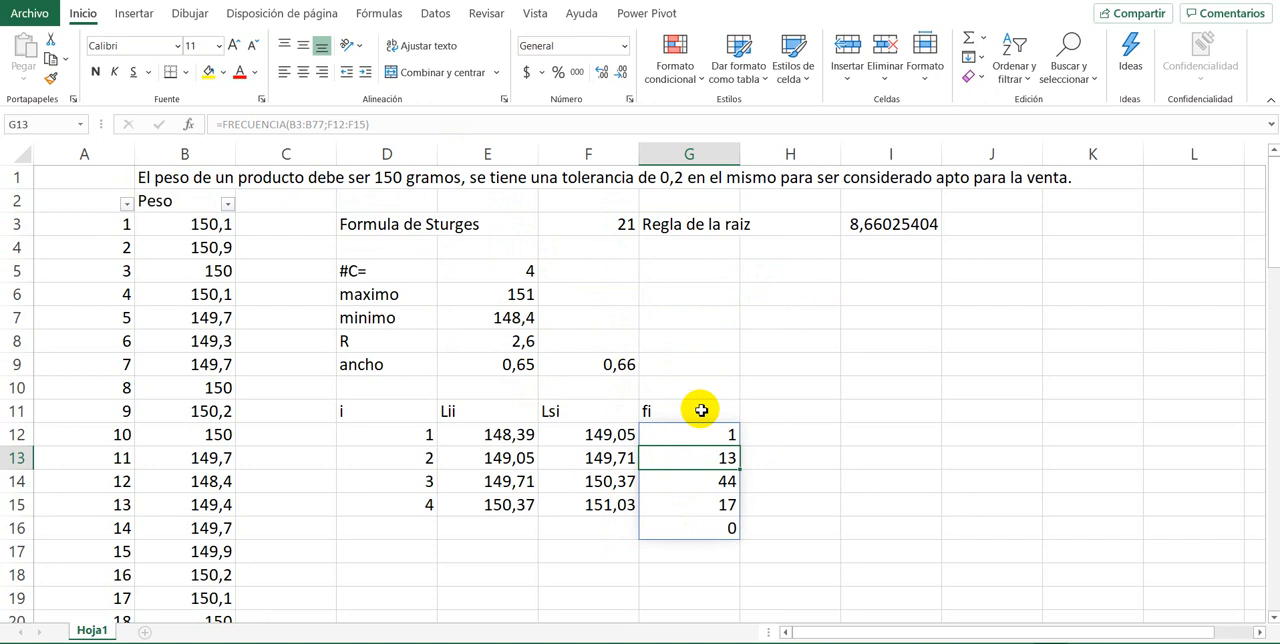
# Step: Examine the frequency of each class in G12:G15 and the extra result in G16
pyautogui.click(806, 432)
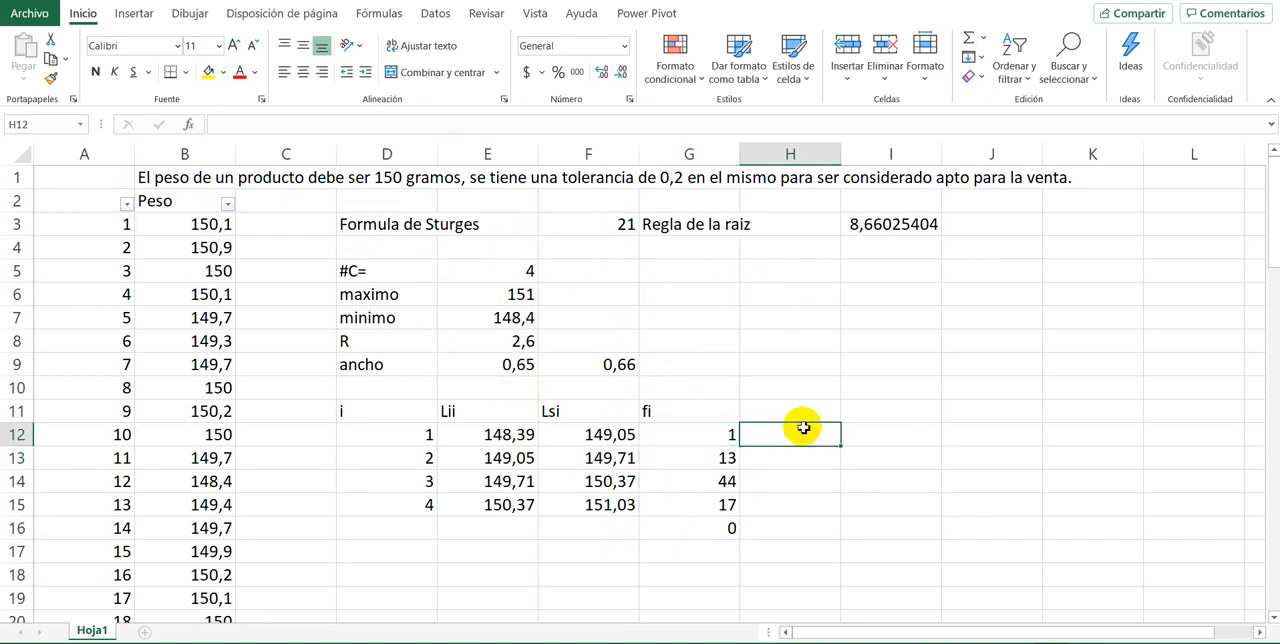
pyautogui.click(714, 457)
pyautogui.click(707, 485)
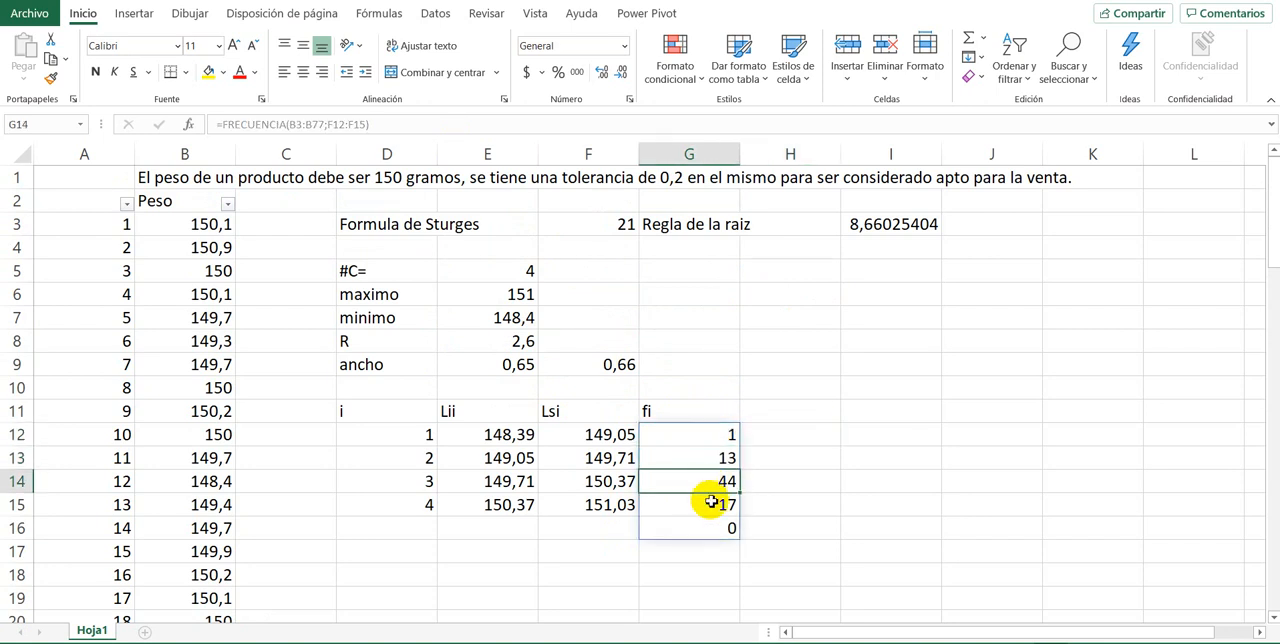
pyautogui.click(711, 502)
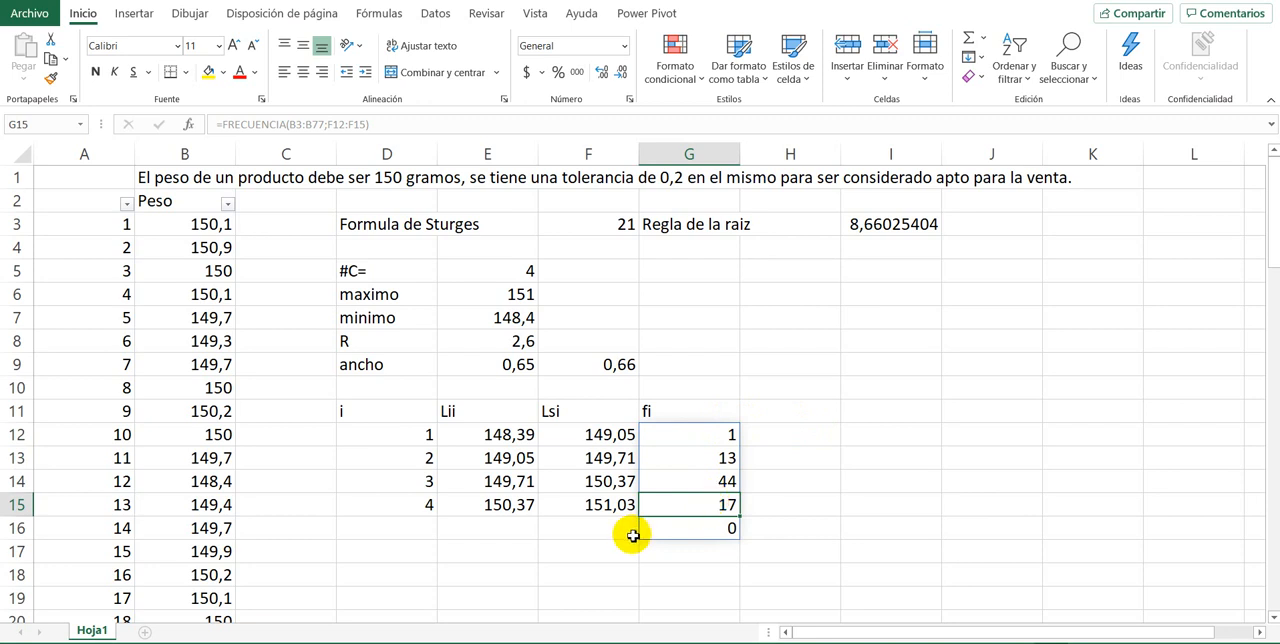
pyautogui.click(693, 527)
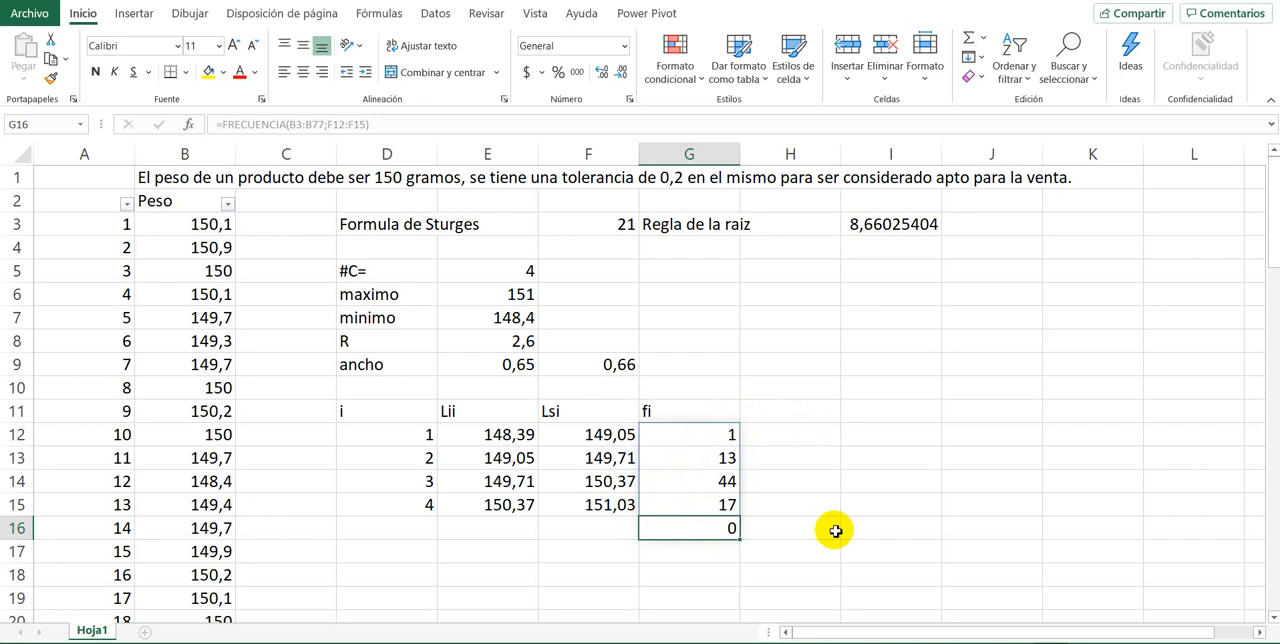
# Step: Inspect the FRECUENCIA formula in G12 and the range G12:G16 that its results fill
pyautogui.click(835, 530)
pyautogui.click(733, 528)
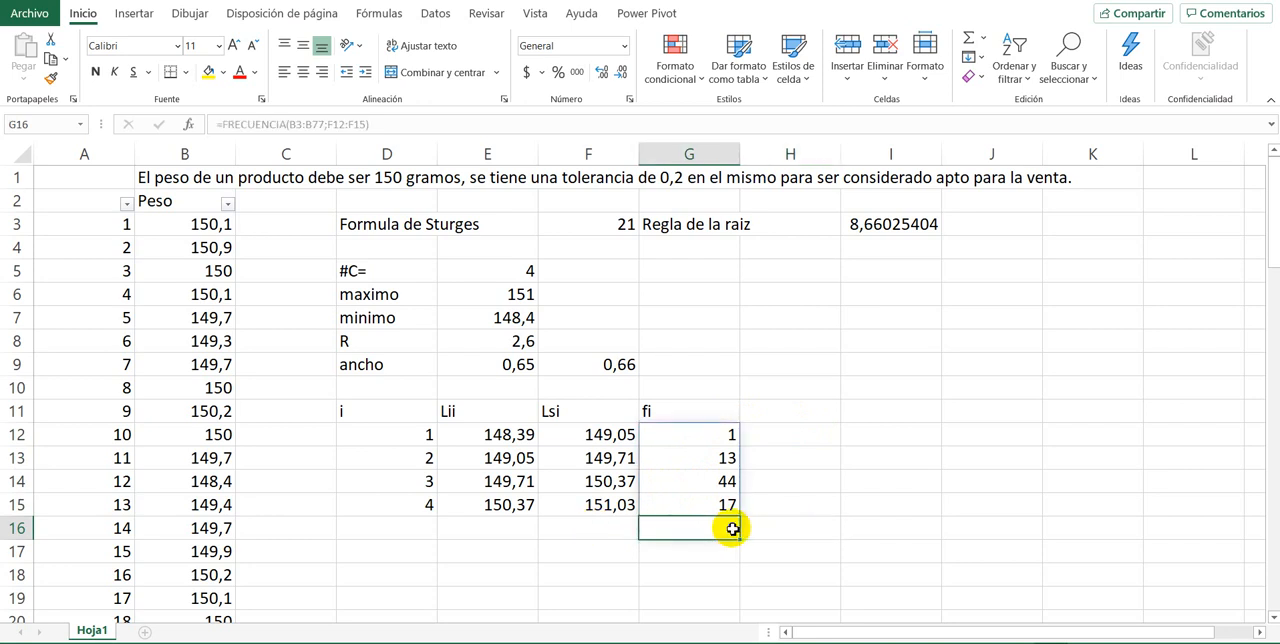
pyautogui.click(928, 435)
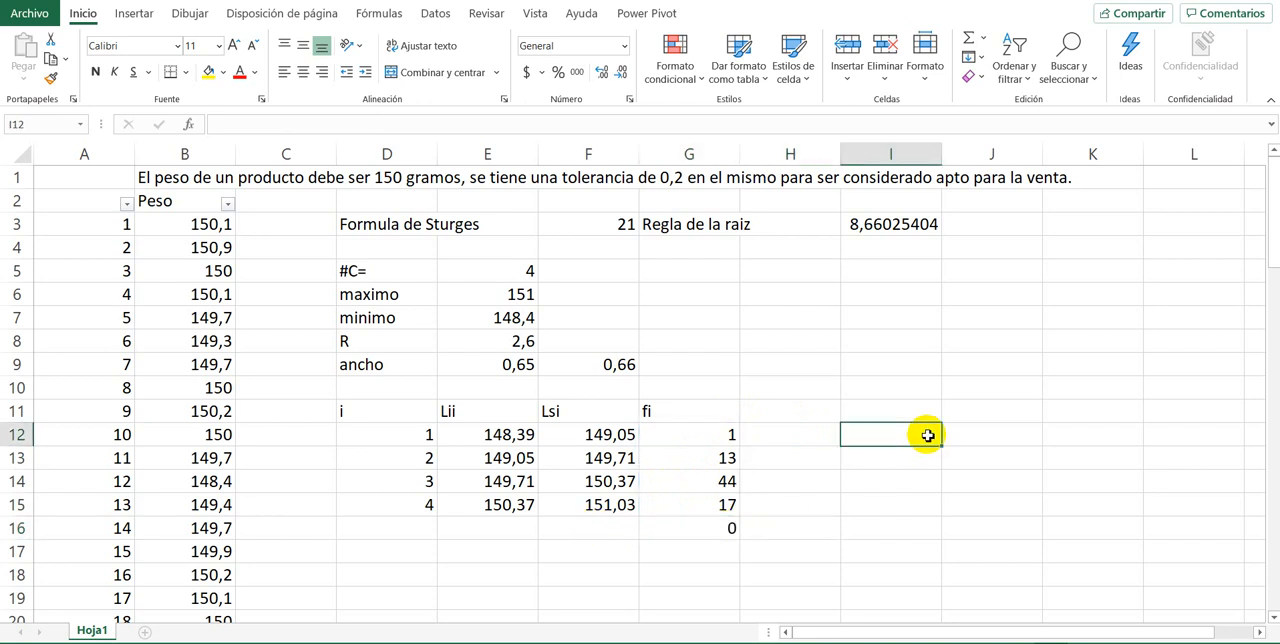
pyautogui.click(668, 443)
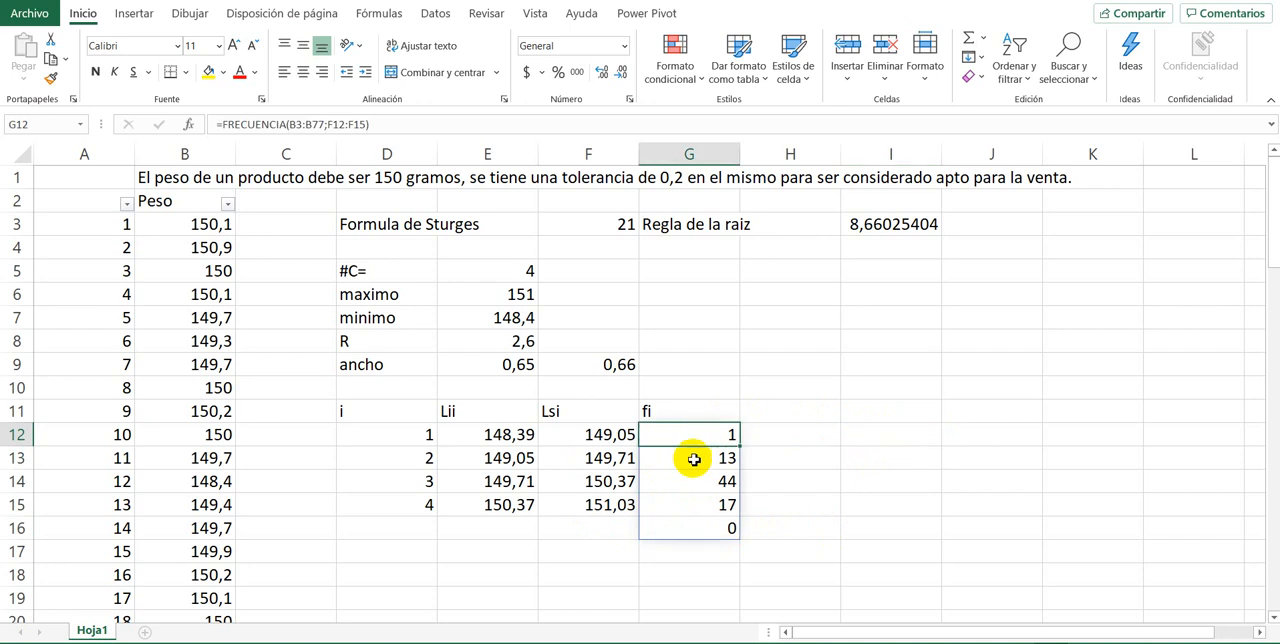
pyautogui.click(686, 460)
pyautogui.click(692, 497)
pyautogui.click(674, 433)
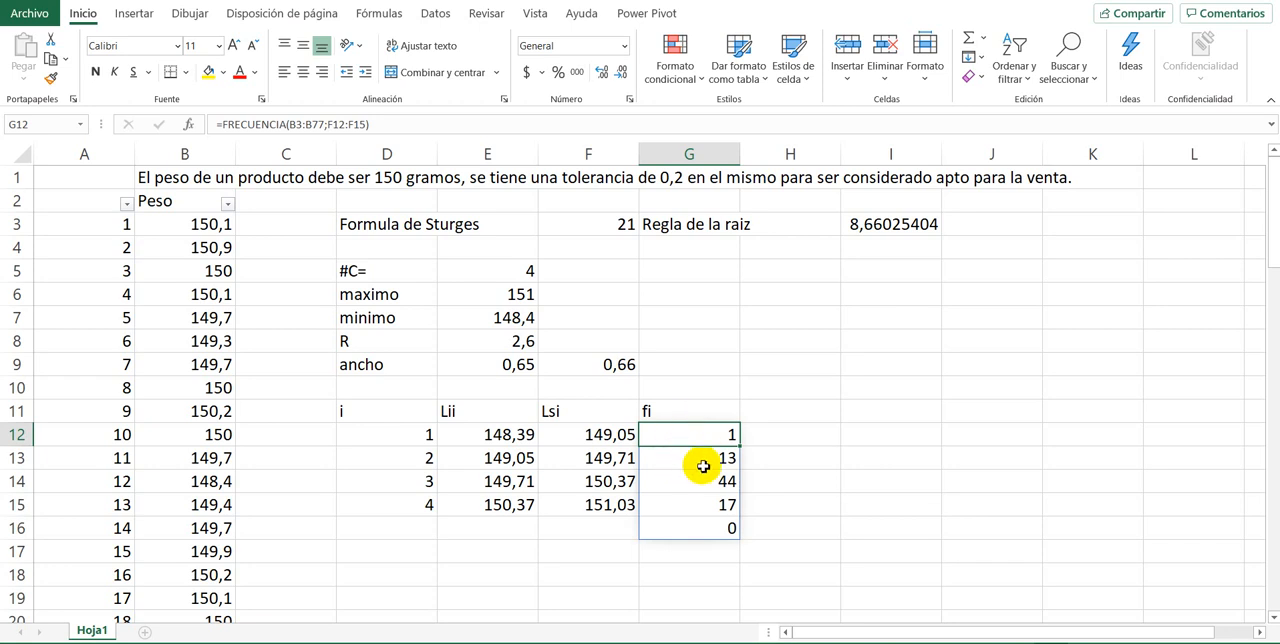
pyautogui.click(785, 432)
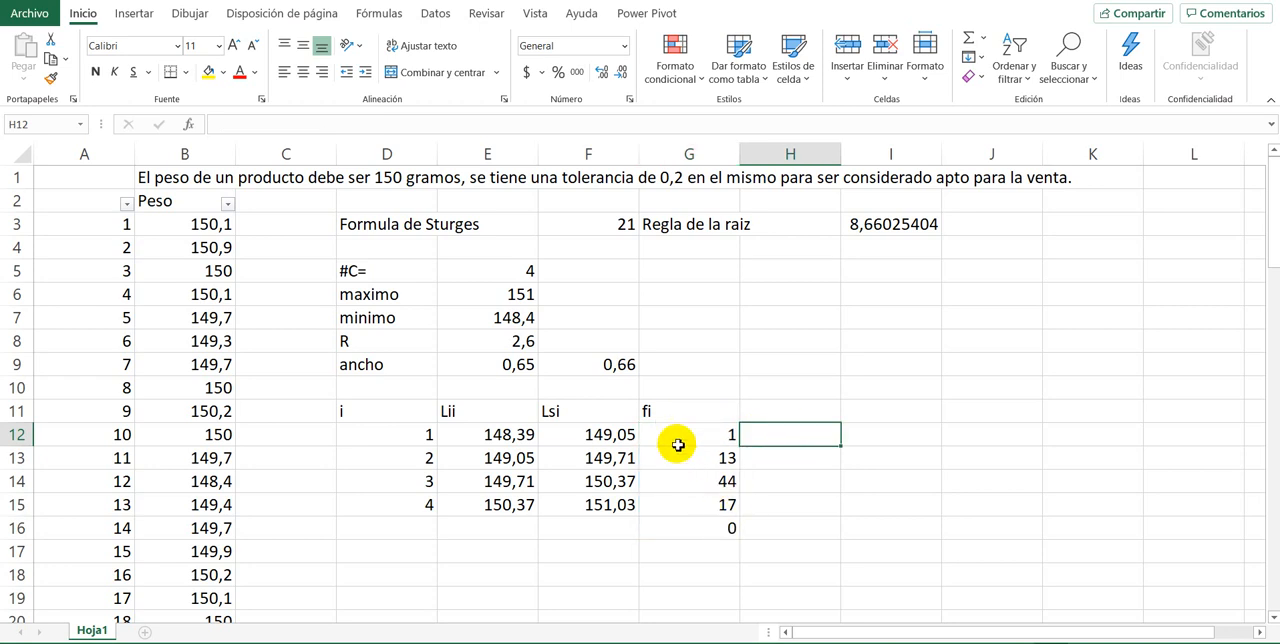
pyautogui.doubleClick(675, 437)
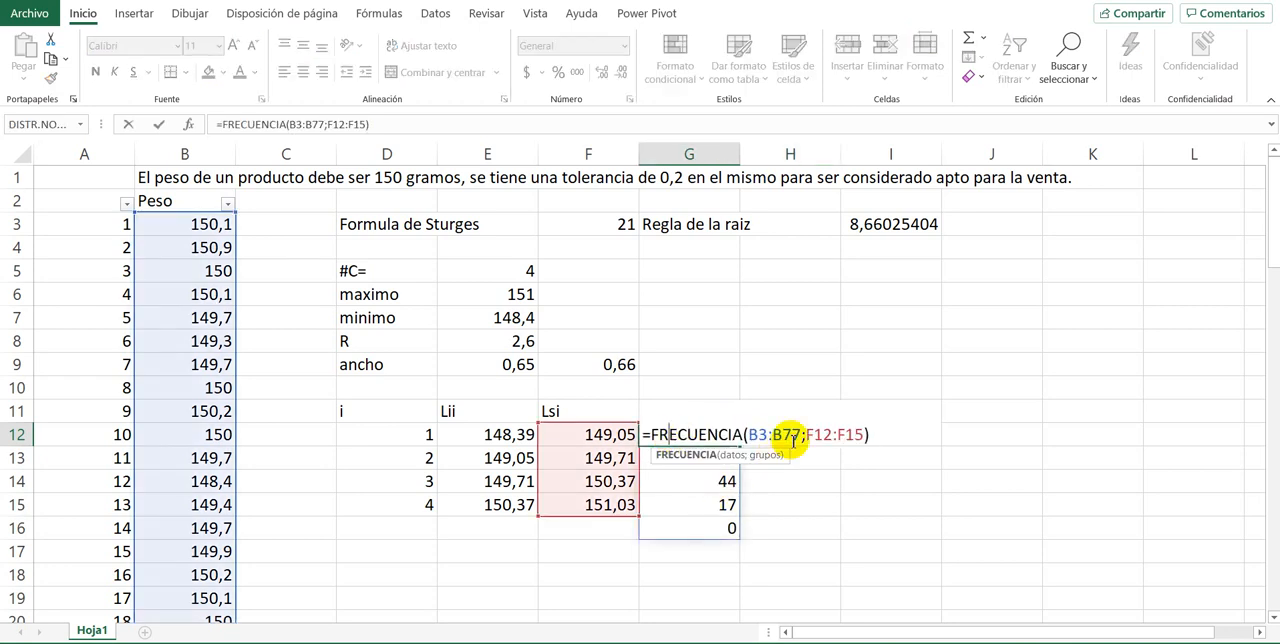
pyautogui.press('Return')
pyautogui.click(911, 481)
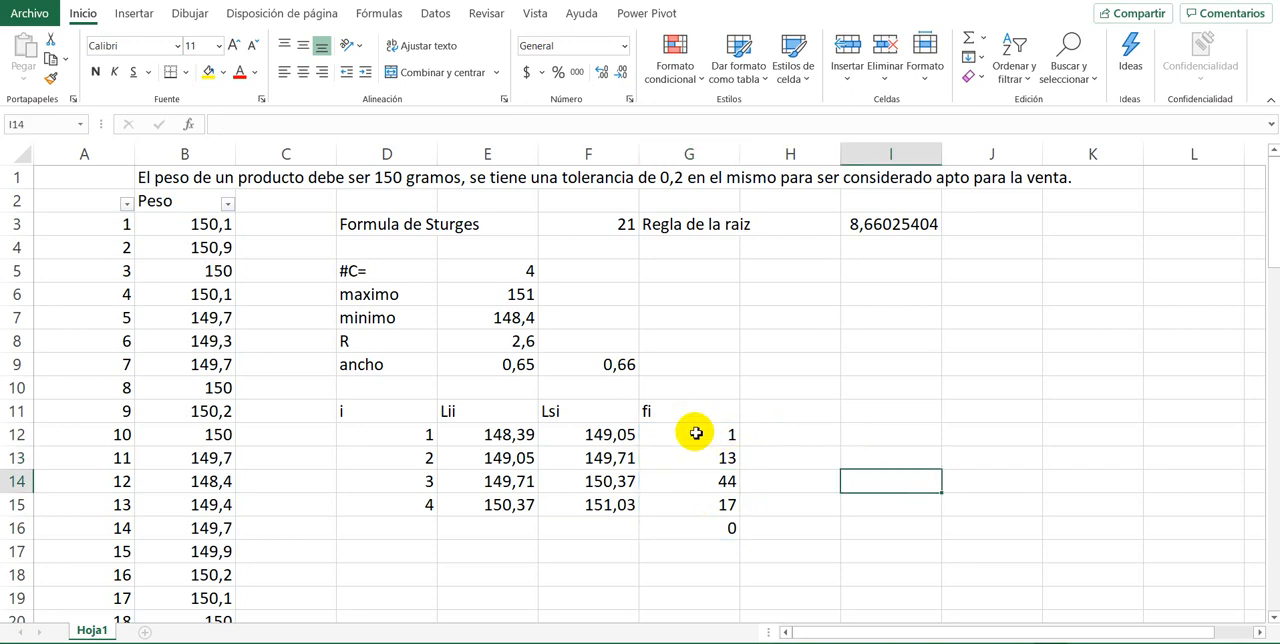
# Step: Re-enter =FRECUENCIA(B3:B77;F12:F15) as an array formula limited to the four class cells G12:G15
pyautogui.moveTo(694, 434); pyautogui.dragTo(695, 504)
pyautogui.click(831, 432)
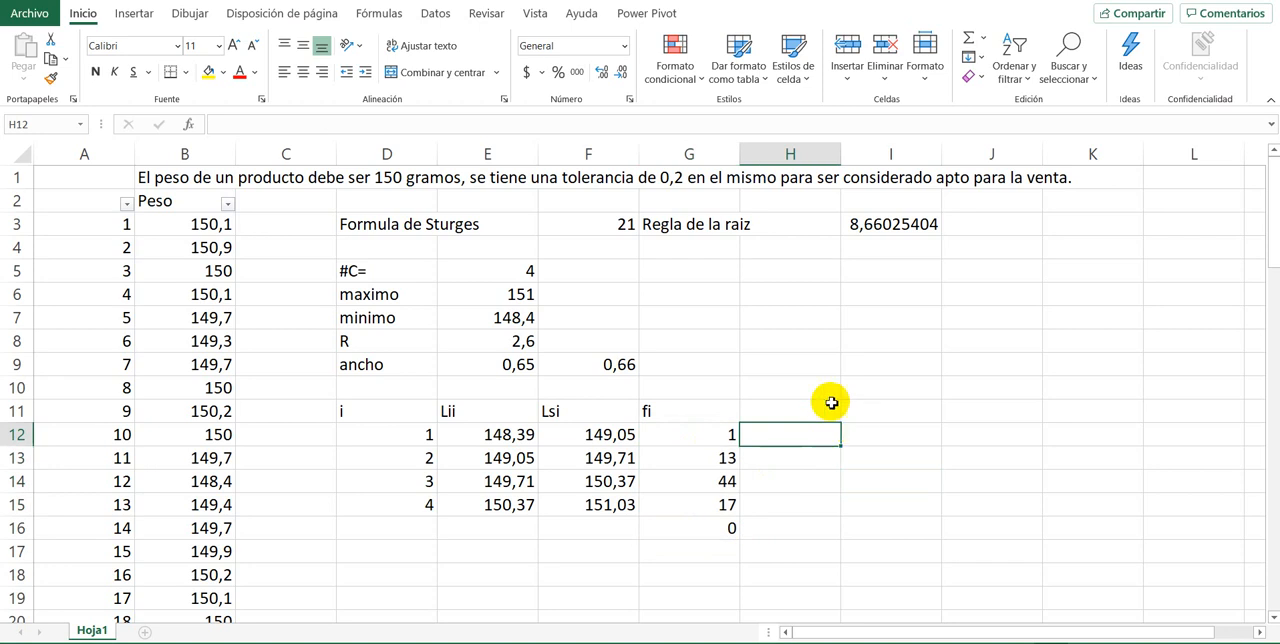
pyautogui.click(692, 437)
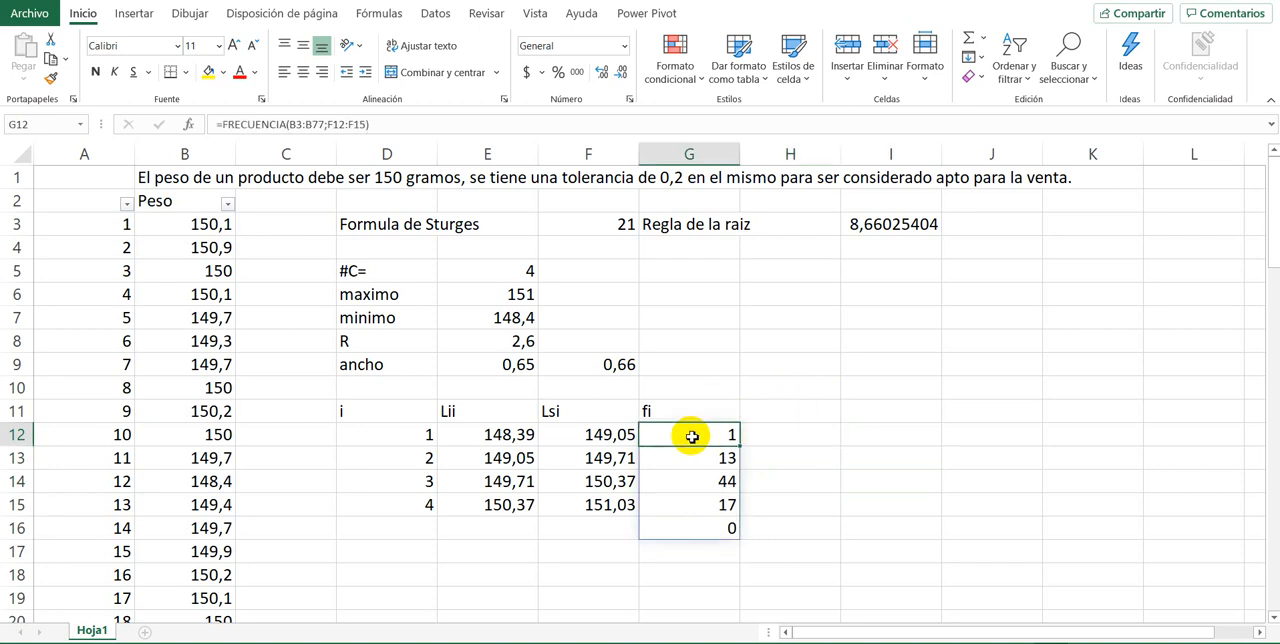
pyautogui.moveTo(692, 437); pyautogui.dragTo(700, 506)
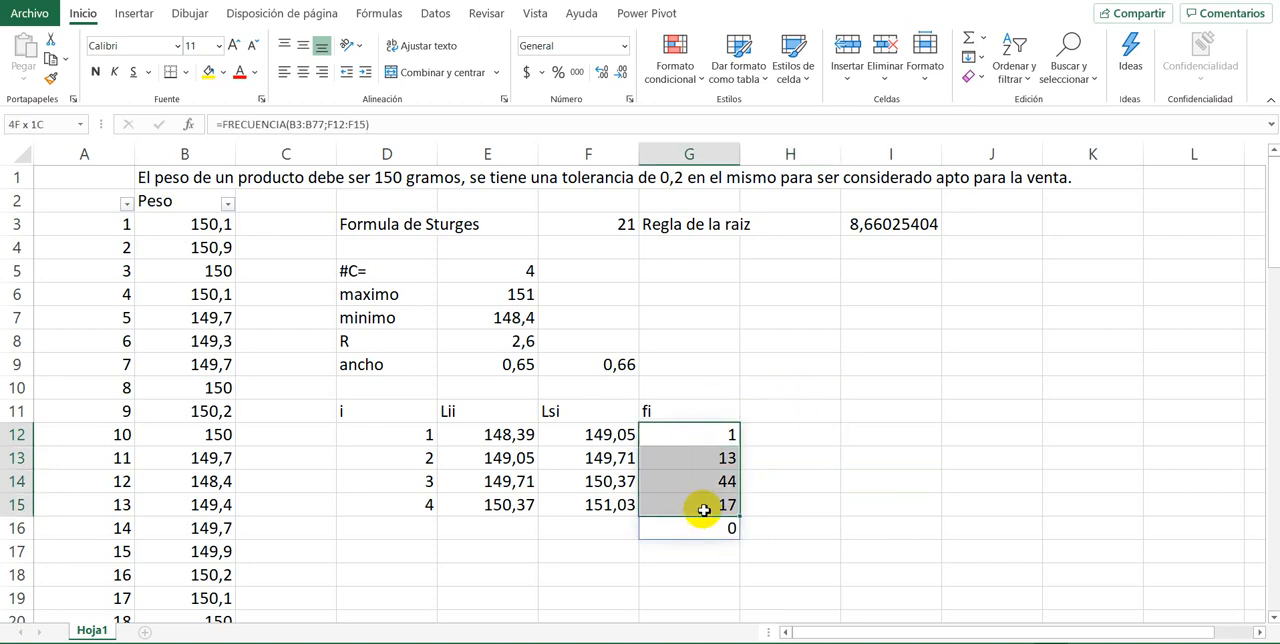
pyautogui.click(1010, 440)
pyautogui.moveTo(697, 434); pyautogui.dragTo(695, 505)
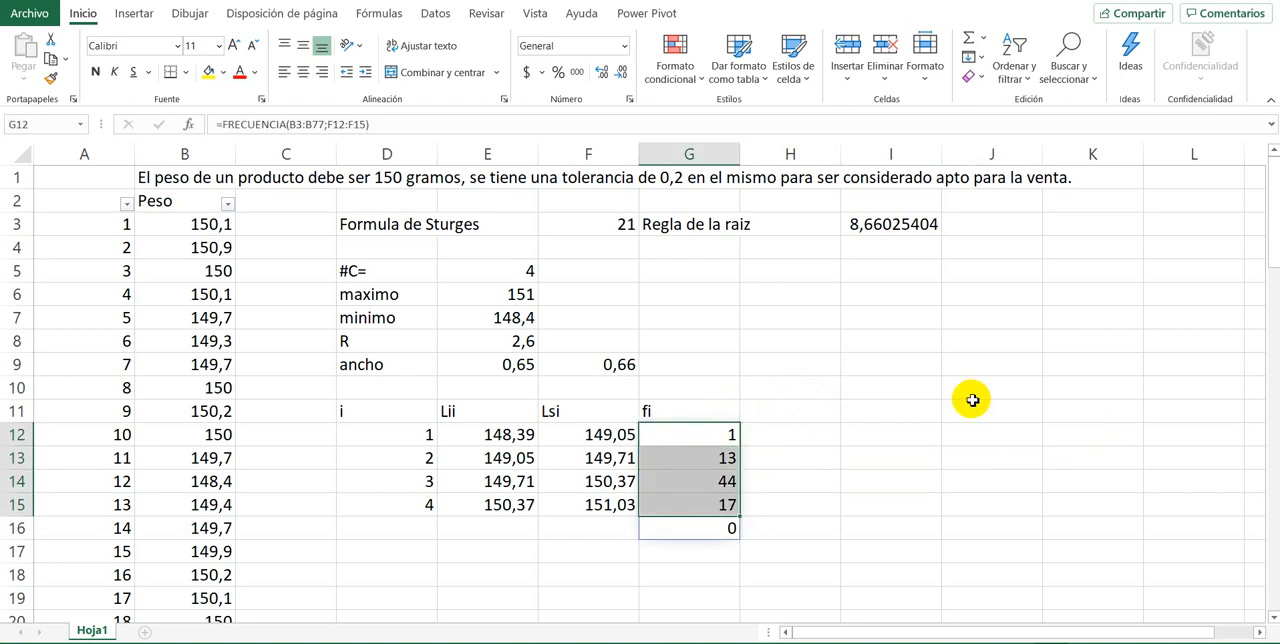
pyautogui.press('F2')
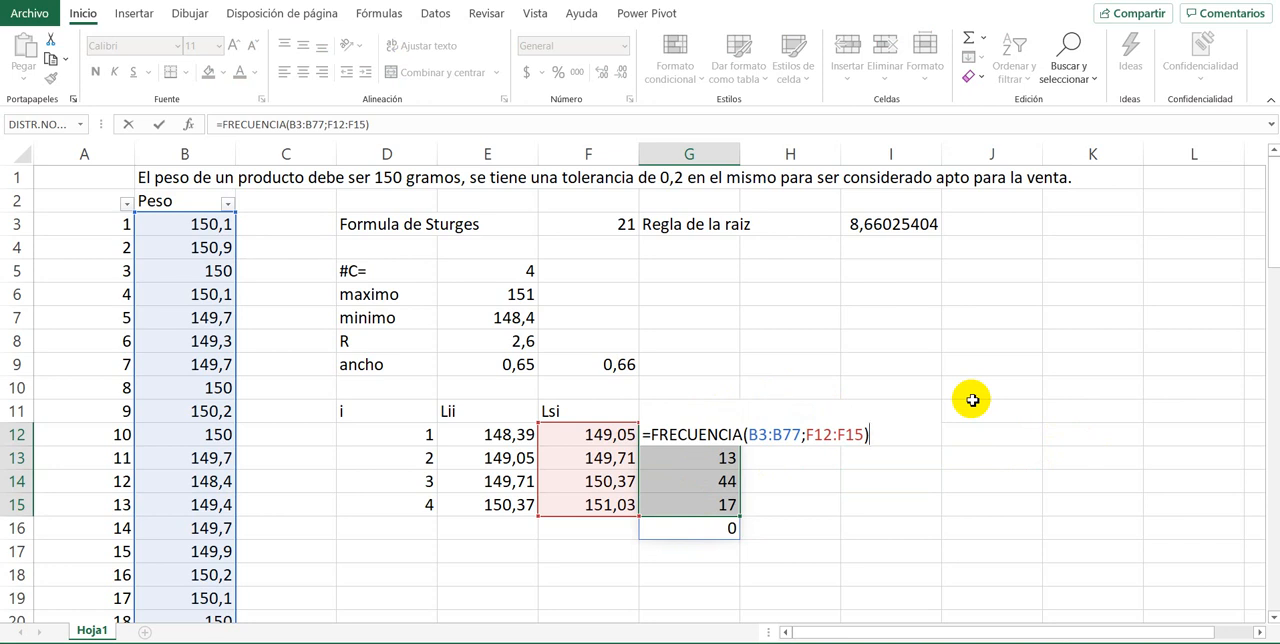
pyautogui.hotkey('ctrl', 'shift', 'Return')
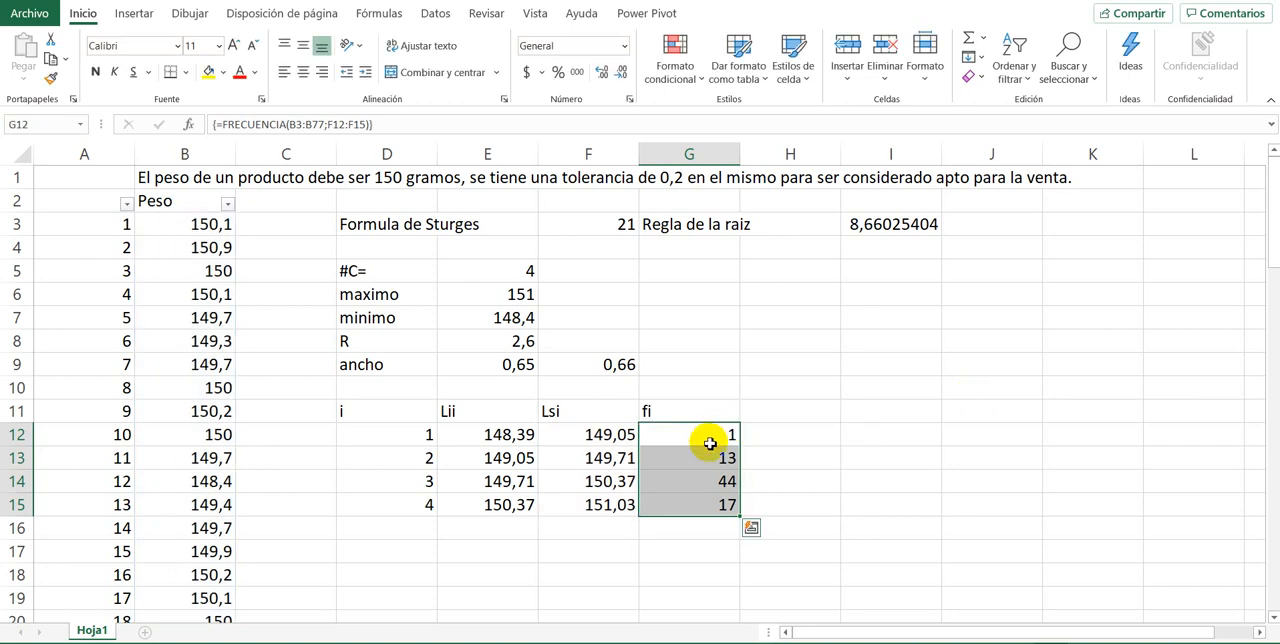
# Step: Check the array formula and the frequency in each of the cells G12:G15
pyautogui.click(720, 482)
pyautogui.click(712, 500)
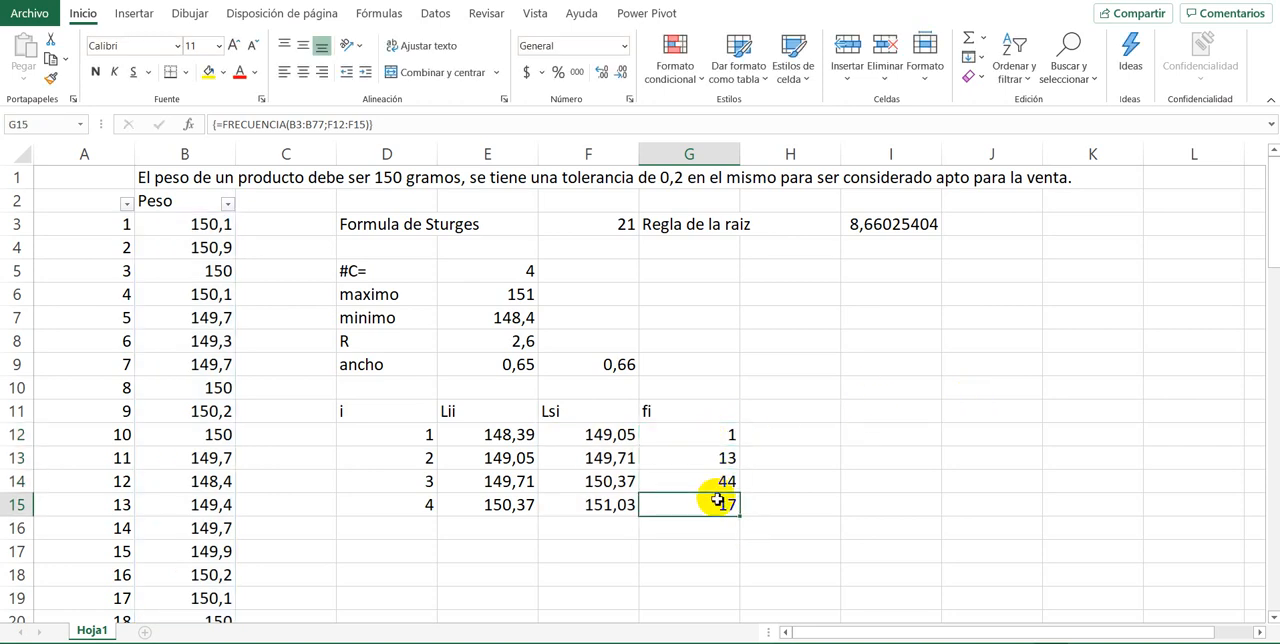
pyautogui.click(703, 436)
pyautogui.click(703, 455)
pyautogui.moveTo(704, 425); pyautogui.dragTo(706, 505)
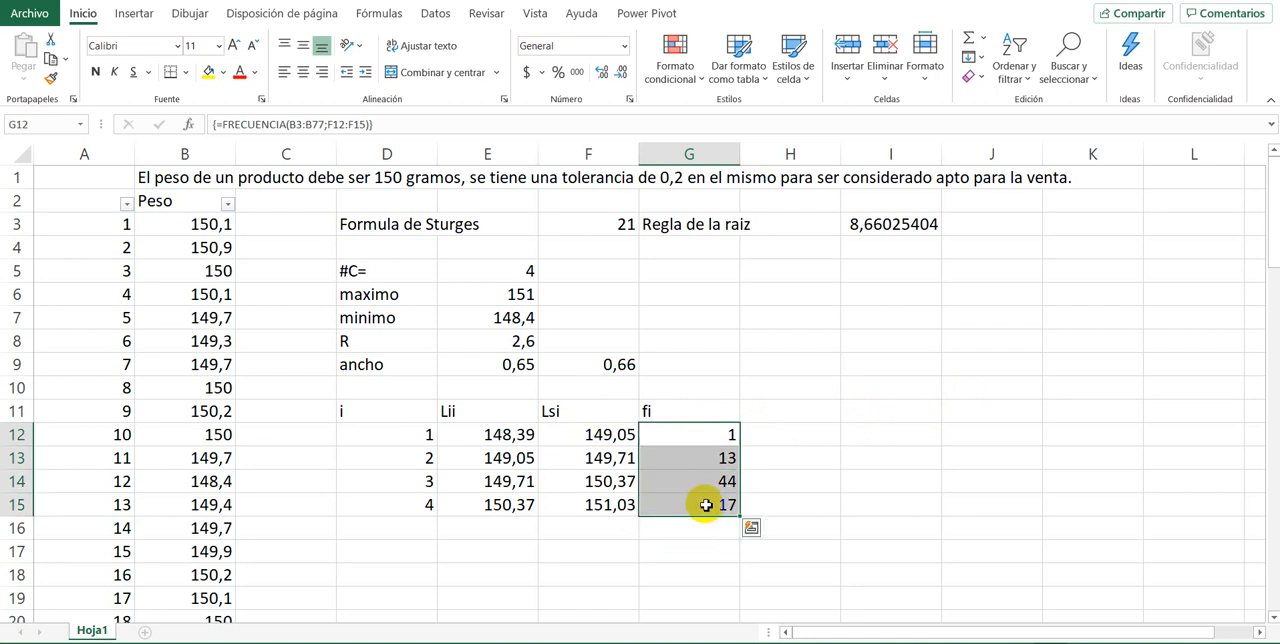
pyautogui.click(701, 389)
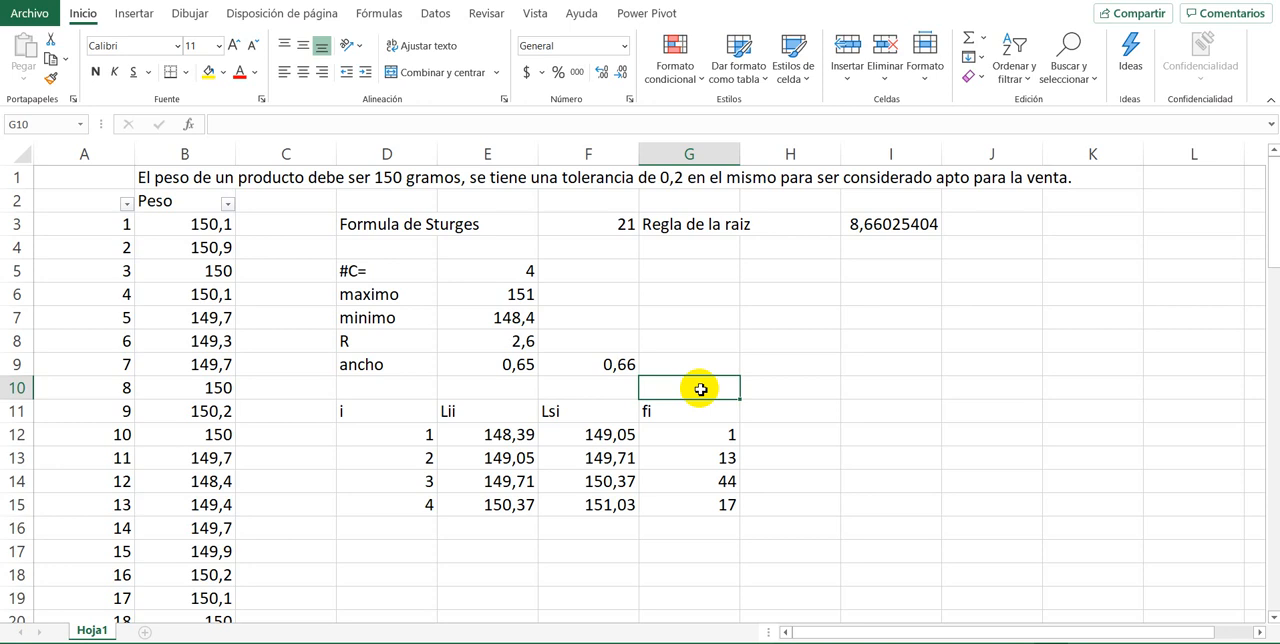
# Step: Enter the note "f2->Ctrl+Shift+Intro" in G10, above the fi heading
pyautogui.write('f2+')
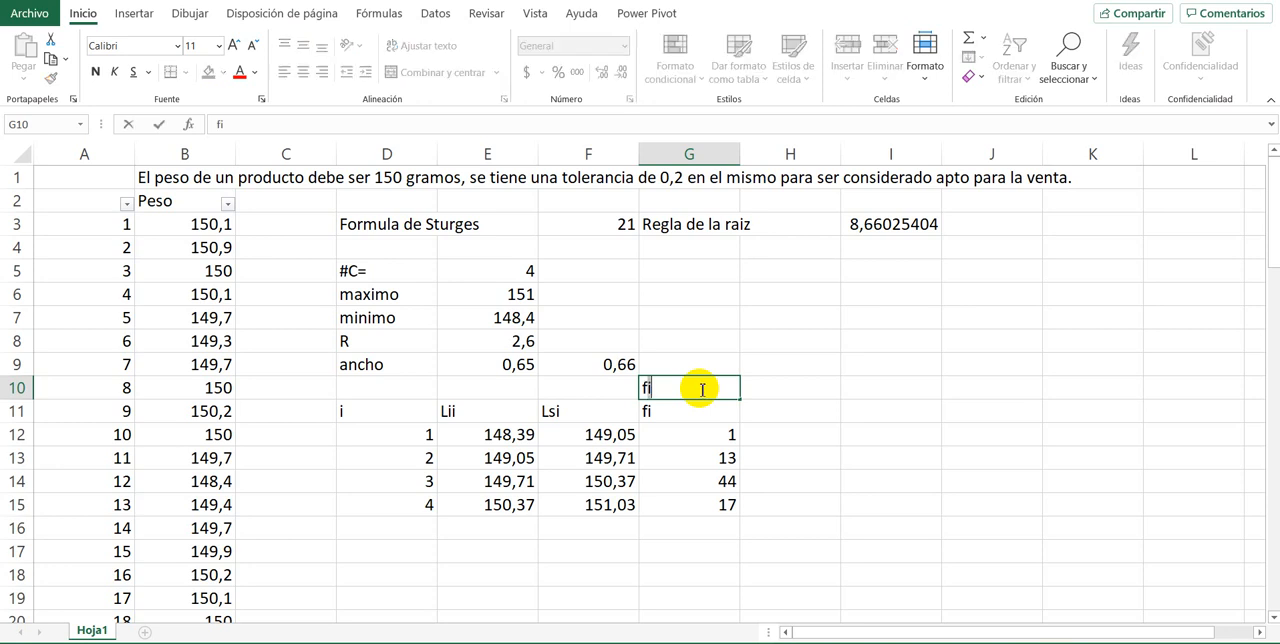
pyautogui.write('ct')
pyautogui.press('BackSpace')
pyautogui.press('BackSpace')
pyautogui.press('BackSpace')
pyautogui.write('->Ctrl+Shift')
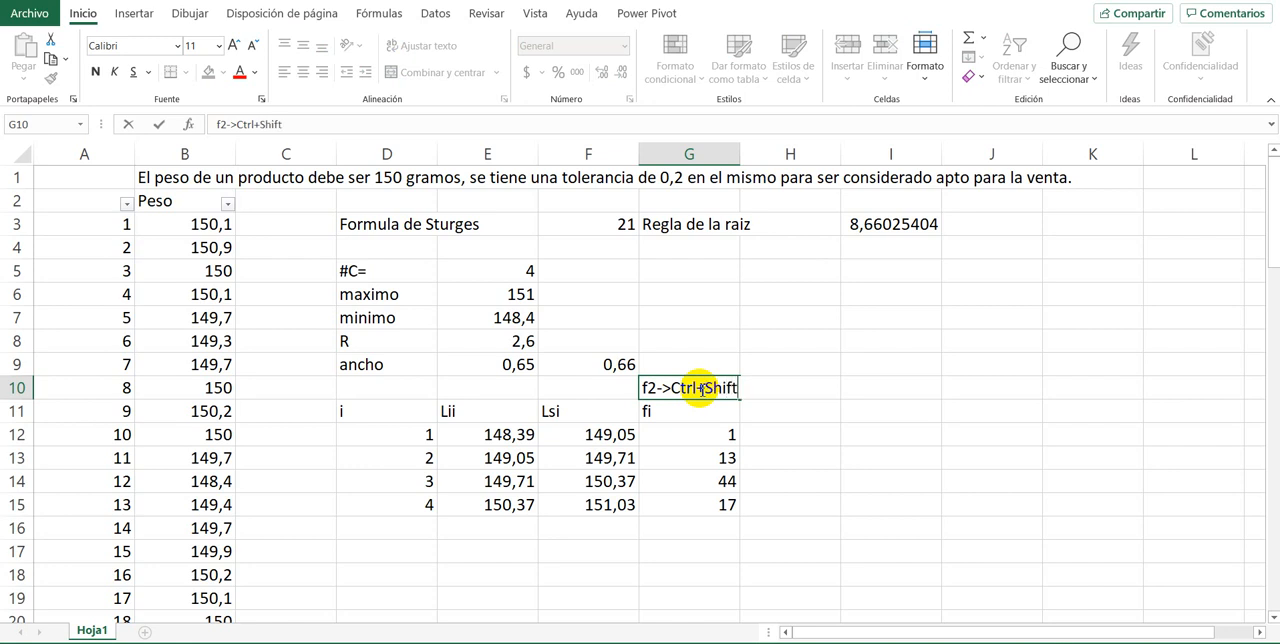
pyautogui.write('+Intro')
pyautogui.press('Return')
# Step: Undo the G10 note and the array formula entry in G12:G15, and redo both
pyautogui.click(705, 438)
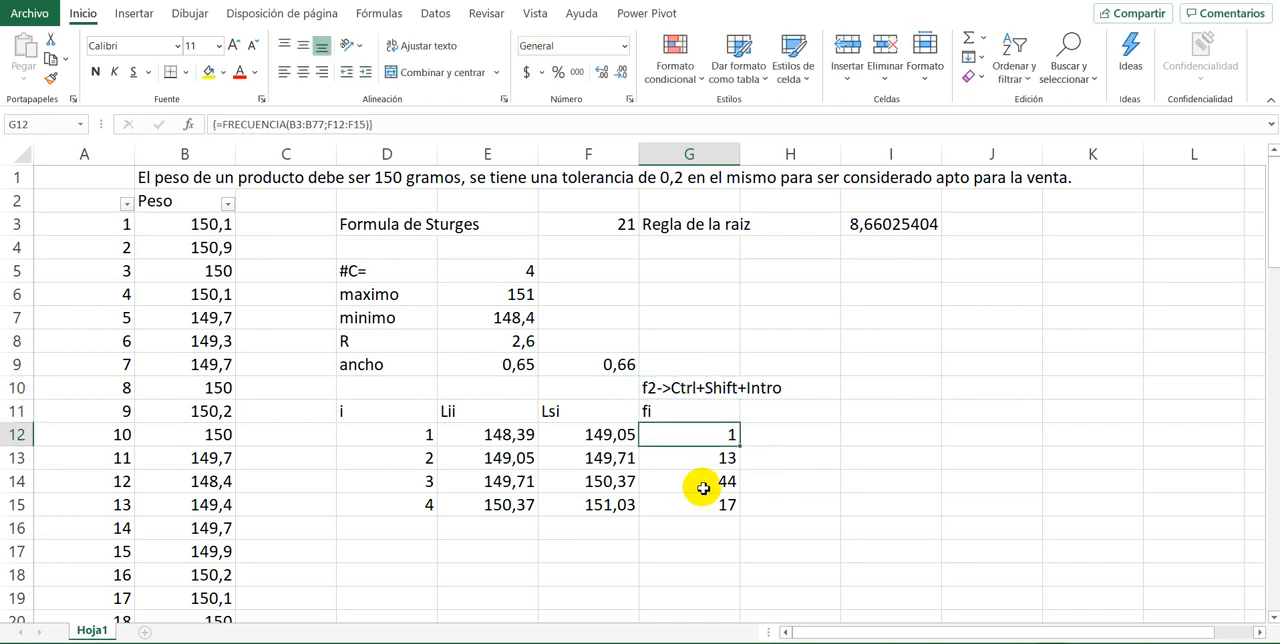
pyautogui.moveTo(703, 488)
pyautogui.mouseDown()
pyautogui.moveTo(705, 519)
pyautogui.moveTo(702, 497)
pyautogui.mouseUp()
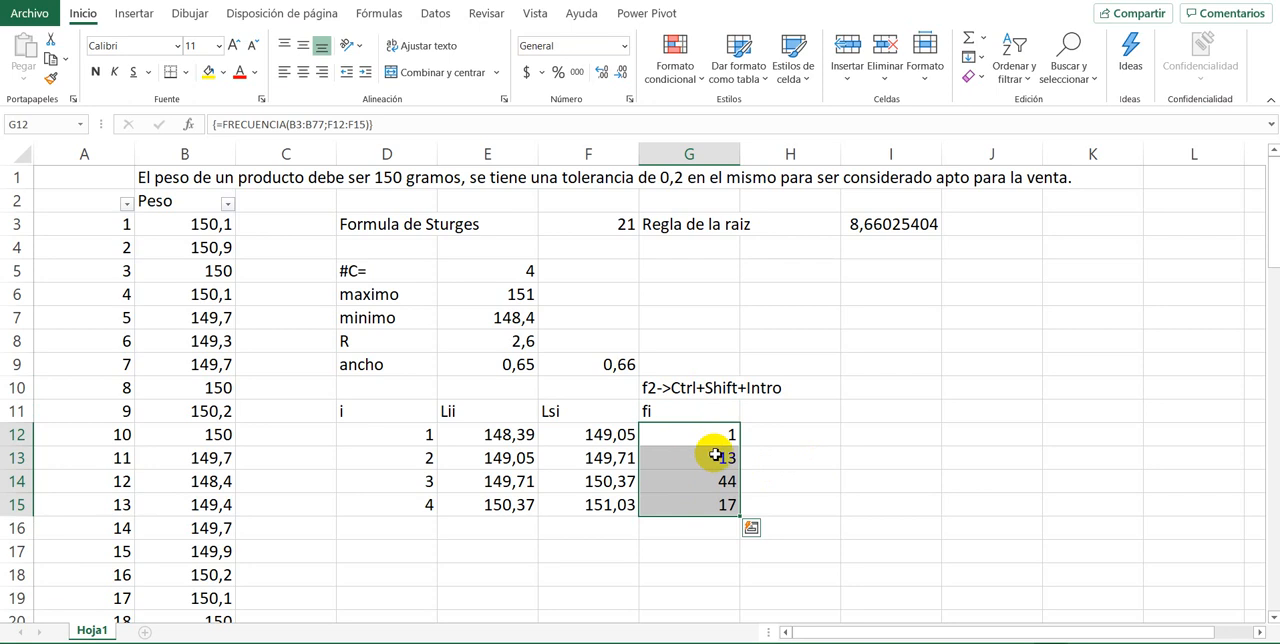
pyautogui.hotkey('ctrl', 'z')
pyautogui.hotkey('ctrl', 'z')
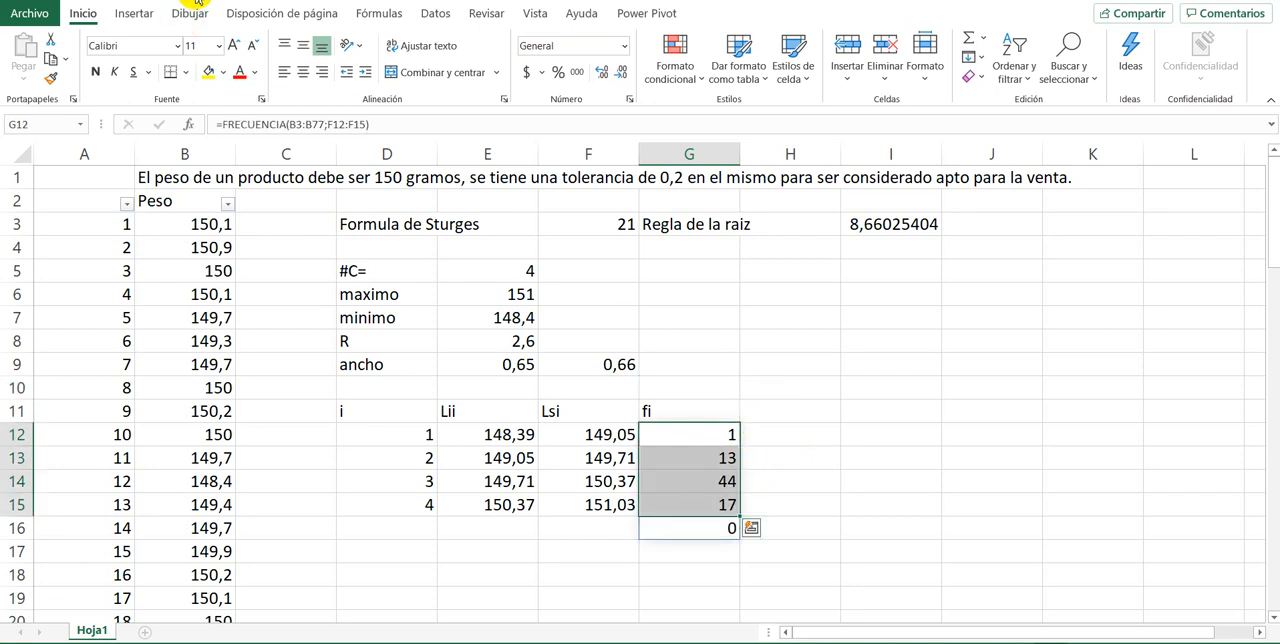
pyautogui.hotkey('ctrl', 'y')
pyautogui.hotkey('ctrl', 'y')
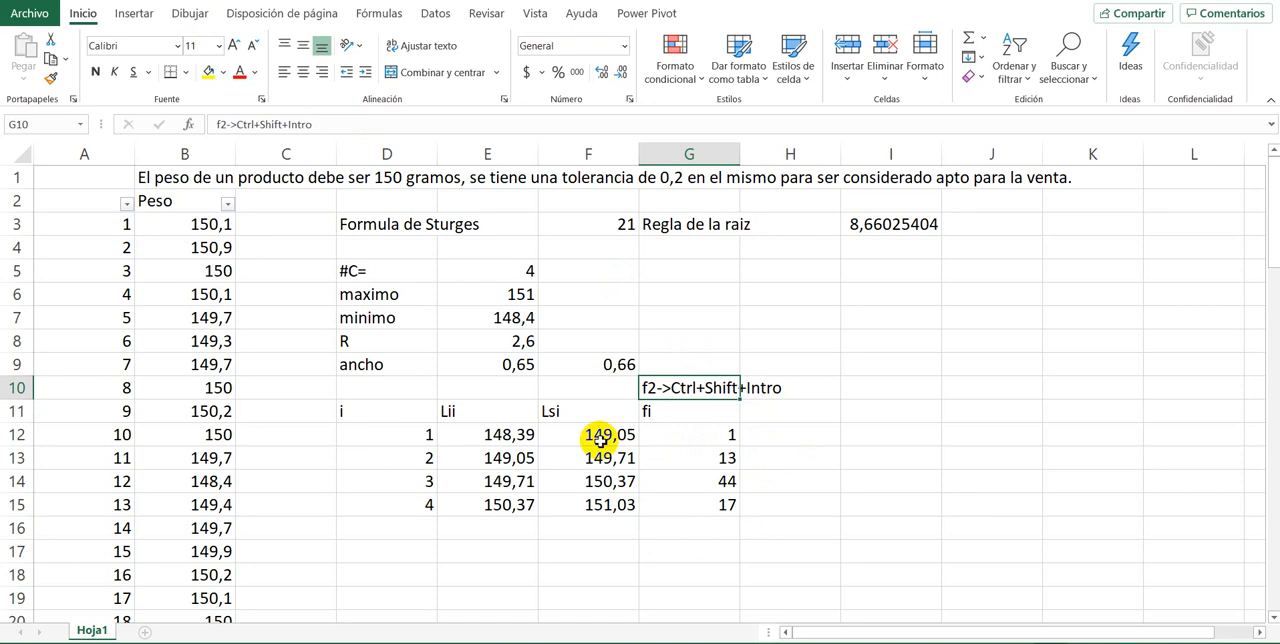
# Step: Calculate the first class's relative frequency in H12 with the formula =G12/75
pyautogui.click(806, 428)
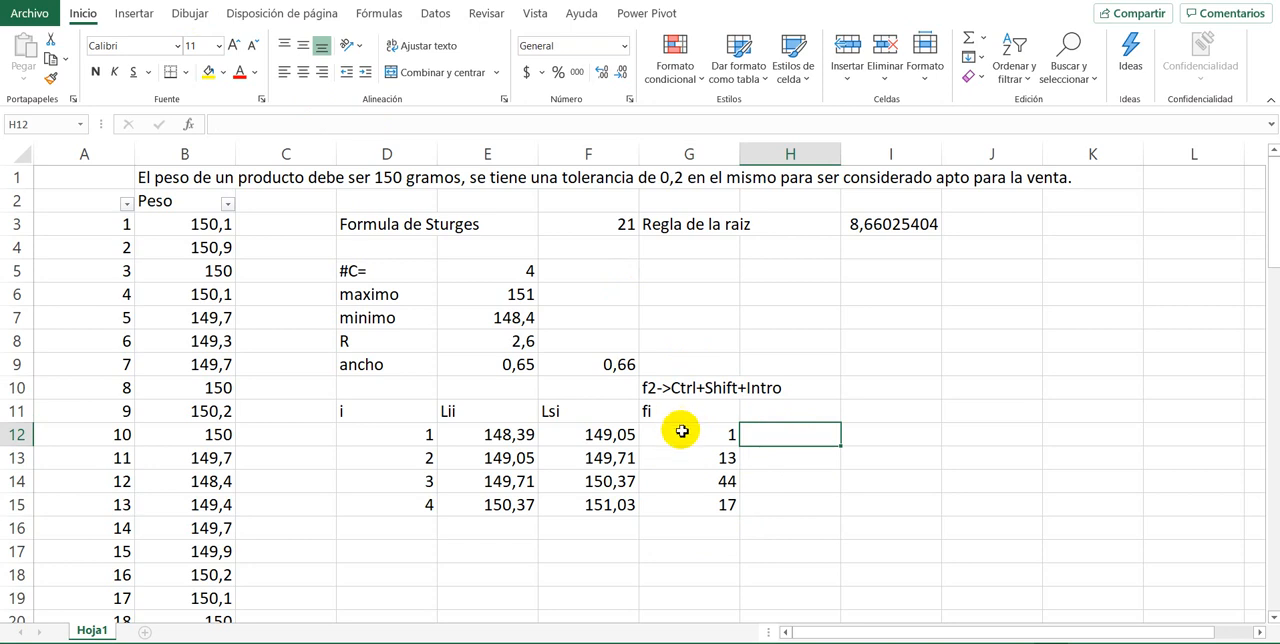
pyautogui.moveTo(684, 428); pyautogui.dragTo(696, 503)
pyautogui.click(774, 415)
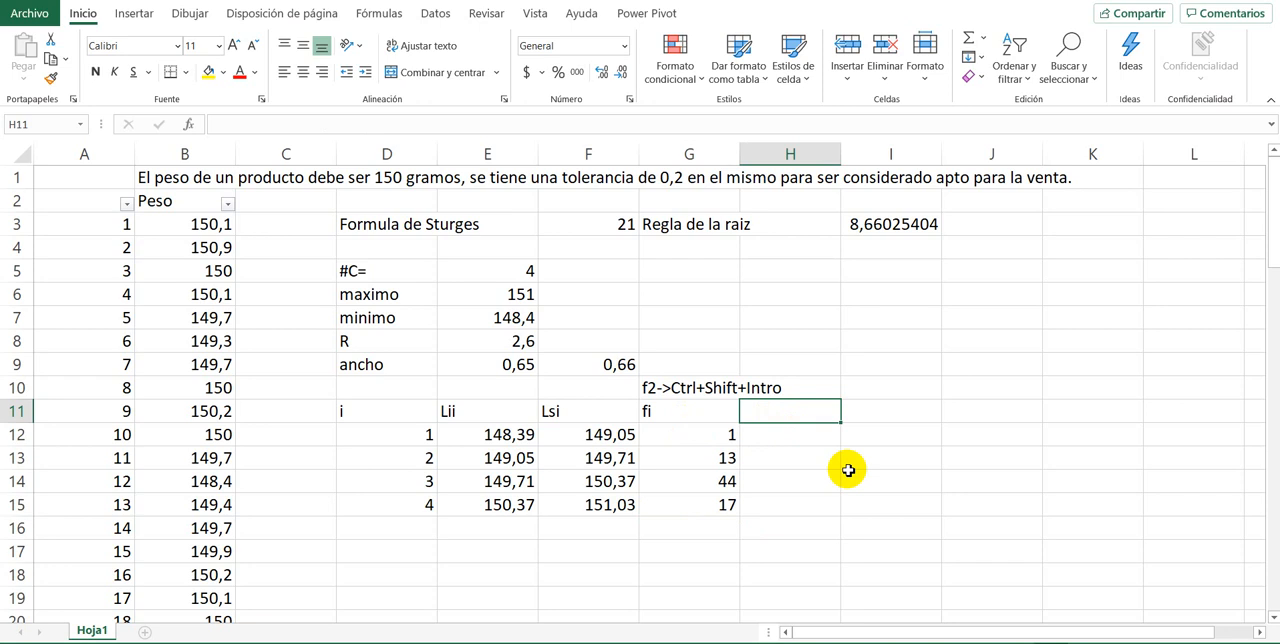
pyautogui.press('Down')
pyautogui.write('=')
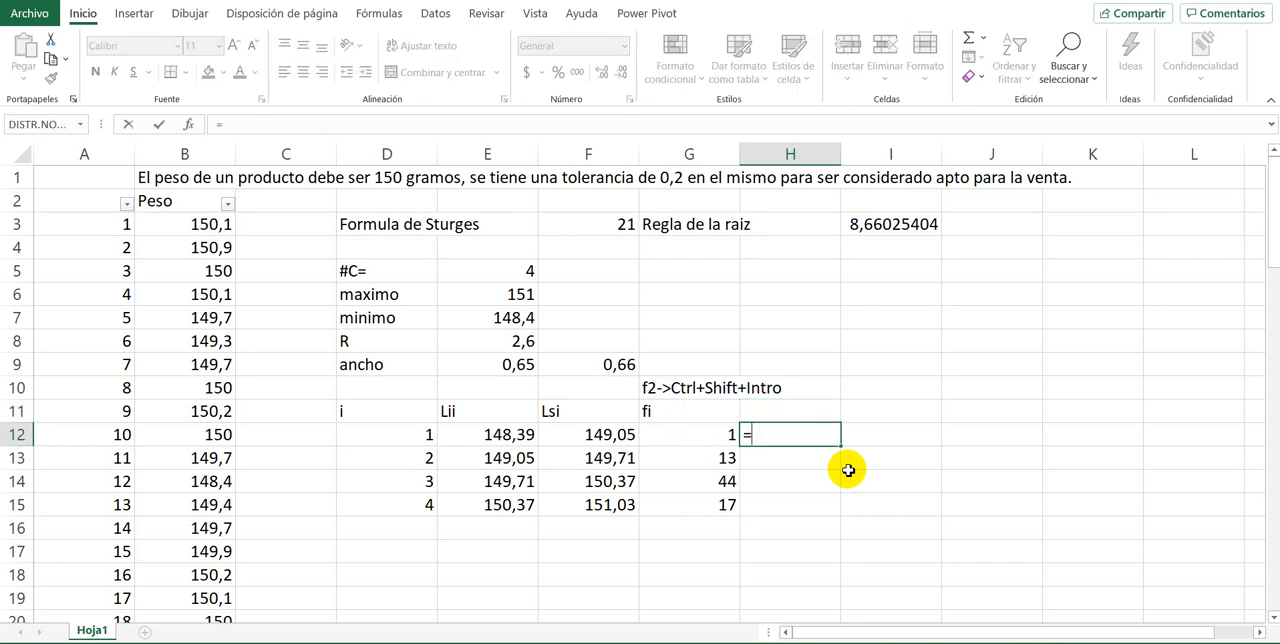
pyautogui.press('Left')
pyautogui.write('/')
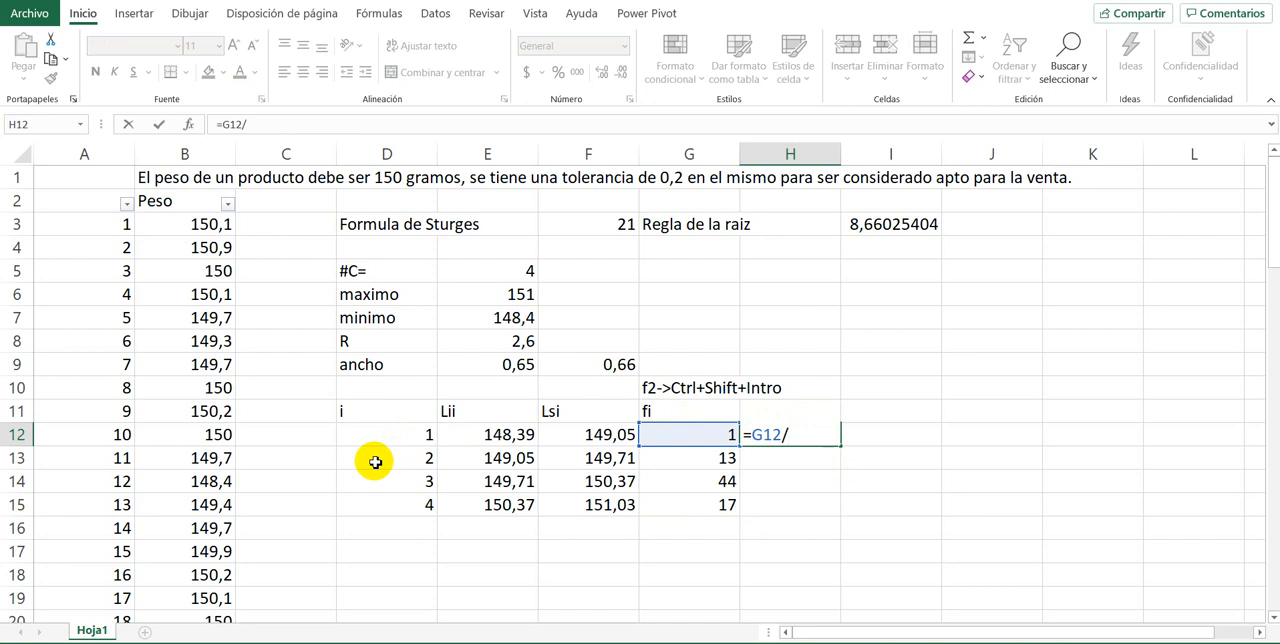
pyautogui.write('75')
pyautogui.press('Return')
# Step: Copy the relative frequency formula from H12 down to H15 and format H12:H15 as percentages
pyautogui.scroll(-13, 152, 476)
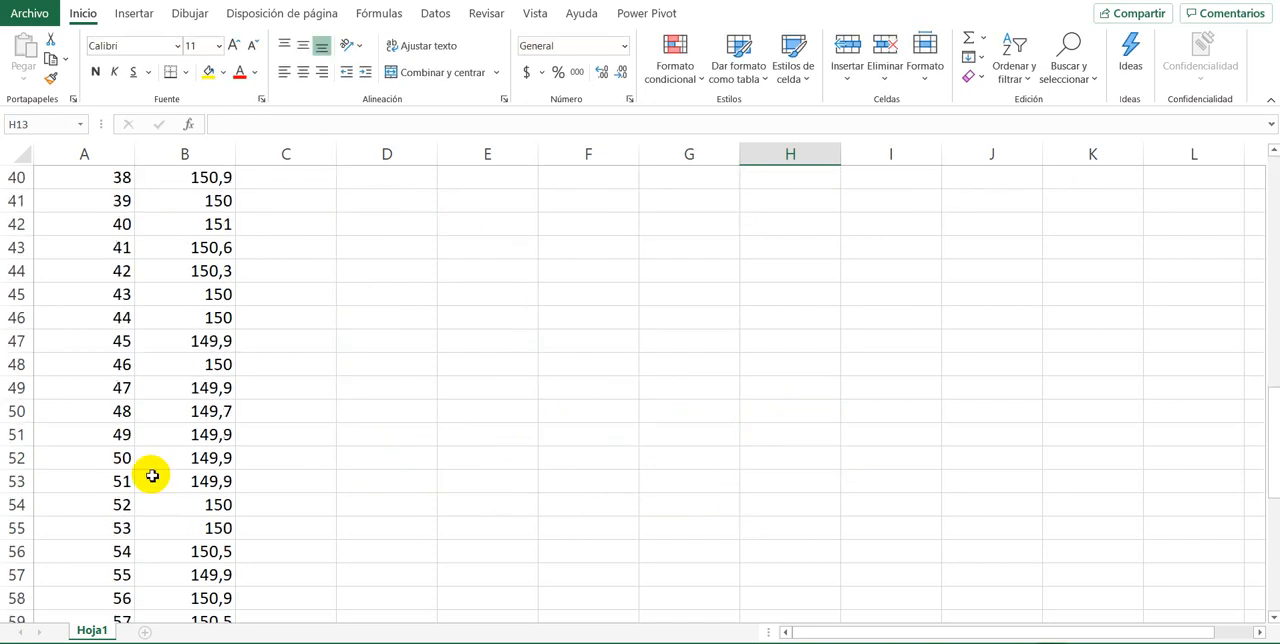
pyautogui.scroll(-12, 152, 476)
pyautogui.scroll(20, 149, 472)
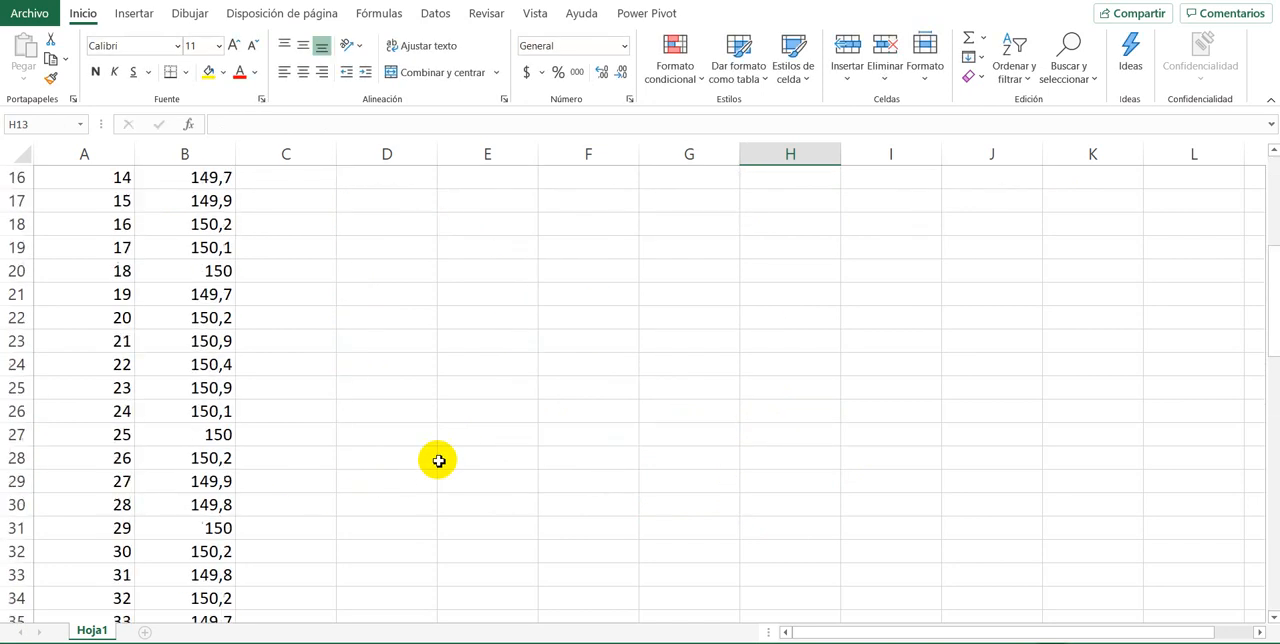
pyautogui.scroll(5, 439, 460)
pyautogui.scroll(-3, 434, 458)
pyautogui.scroll(1, 434, 458)
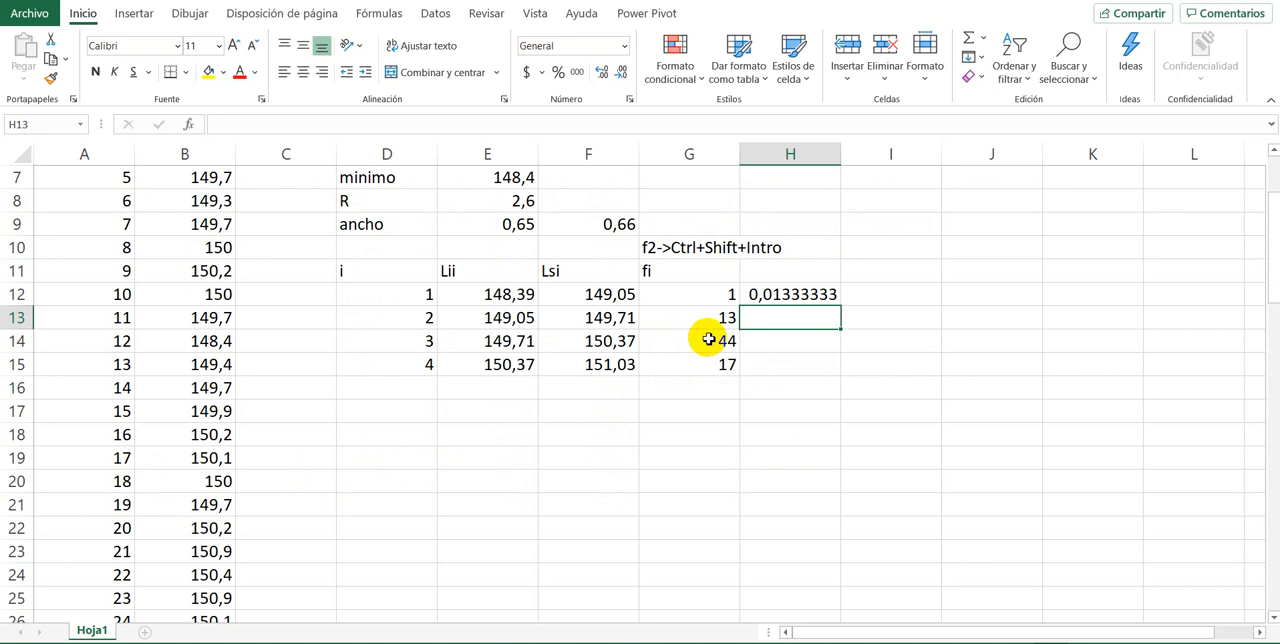
pyautogui.click(758, 292)
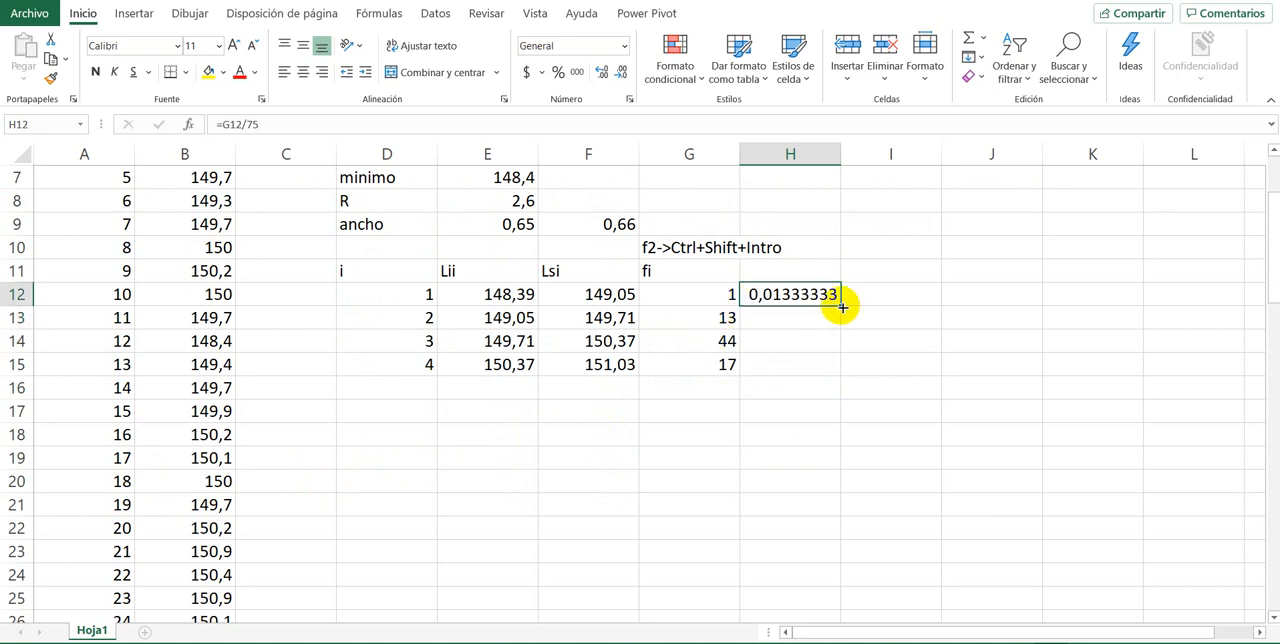
pyautogui.moveTo(842, 308); pyautogui.dragTo(836, 370)
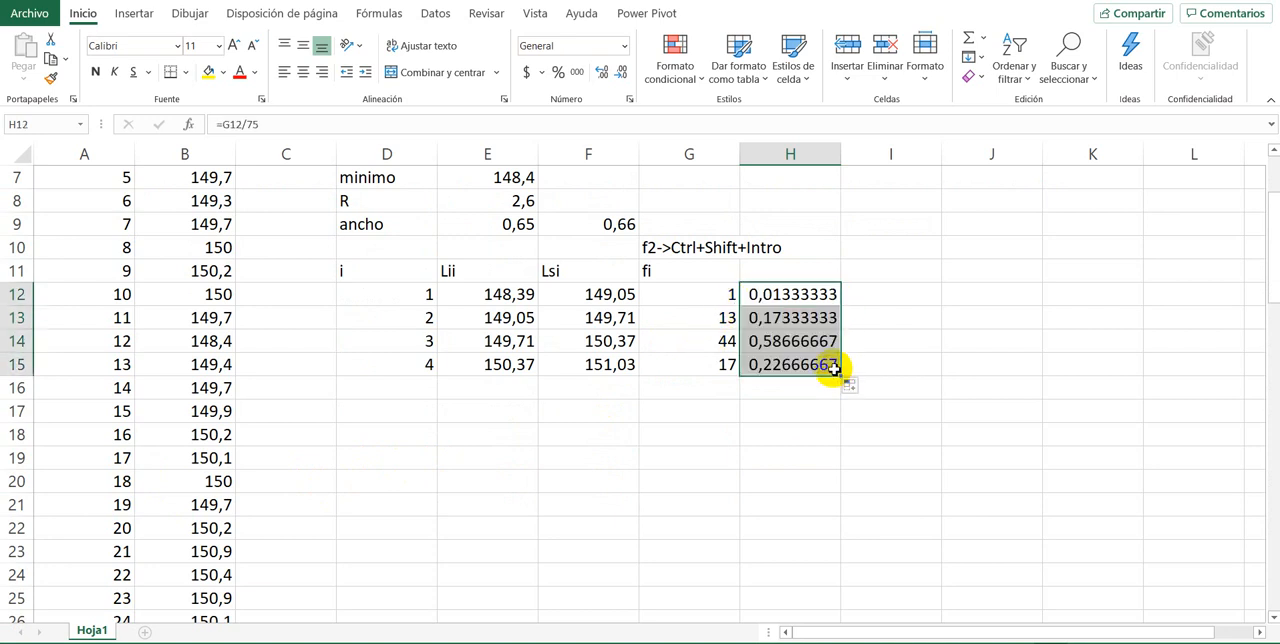
pyautogui.click(558, 74)
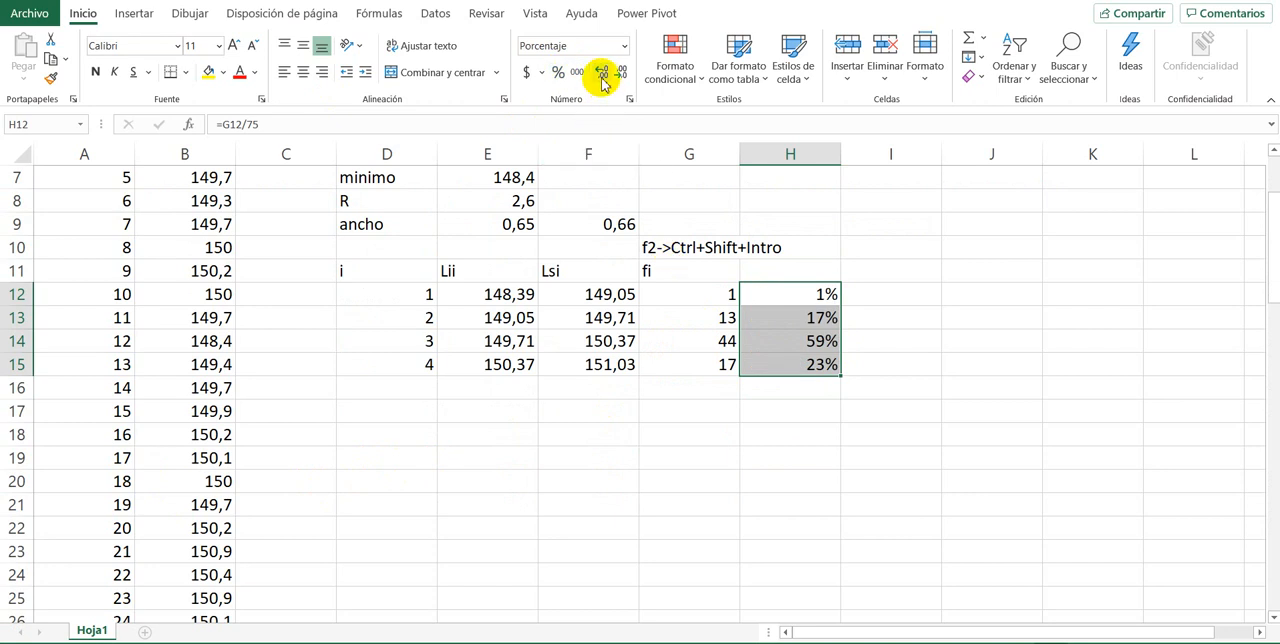
# Step: Enter the heading fri in H11 above the relative frequencies
pyautogui.click(724, 318)
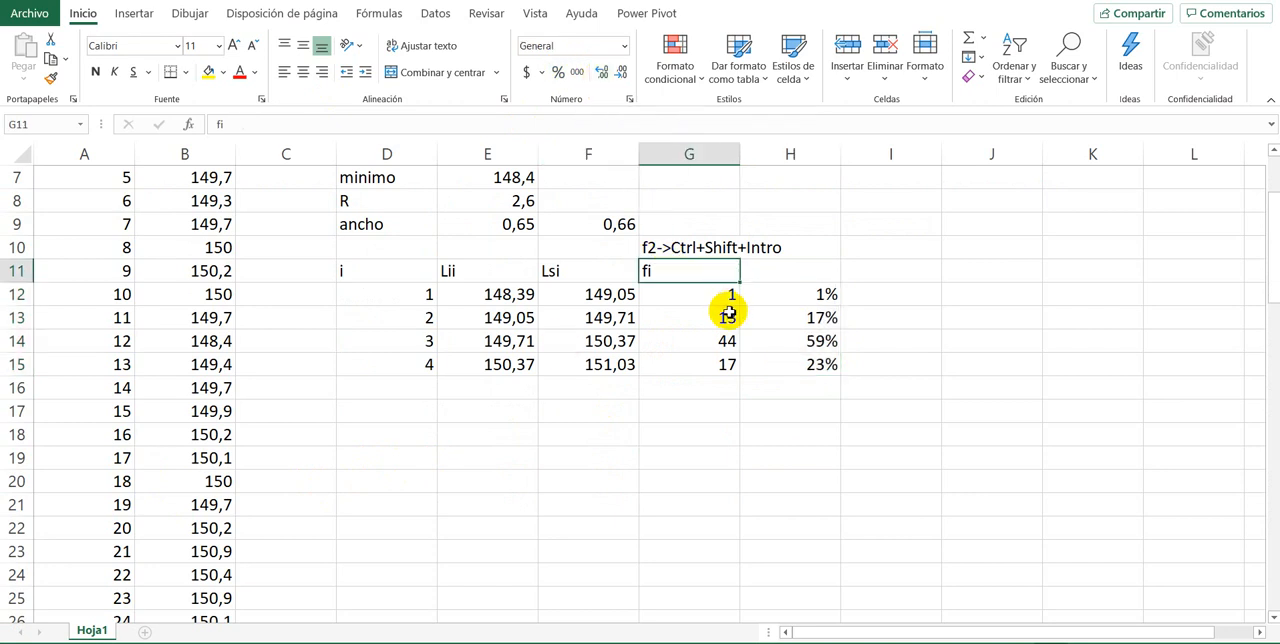
pyautogui.click(771, 272)
pyautogui.write('fi')
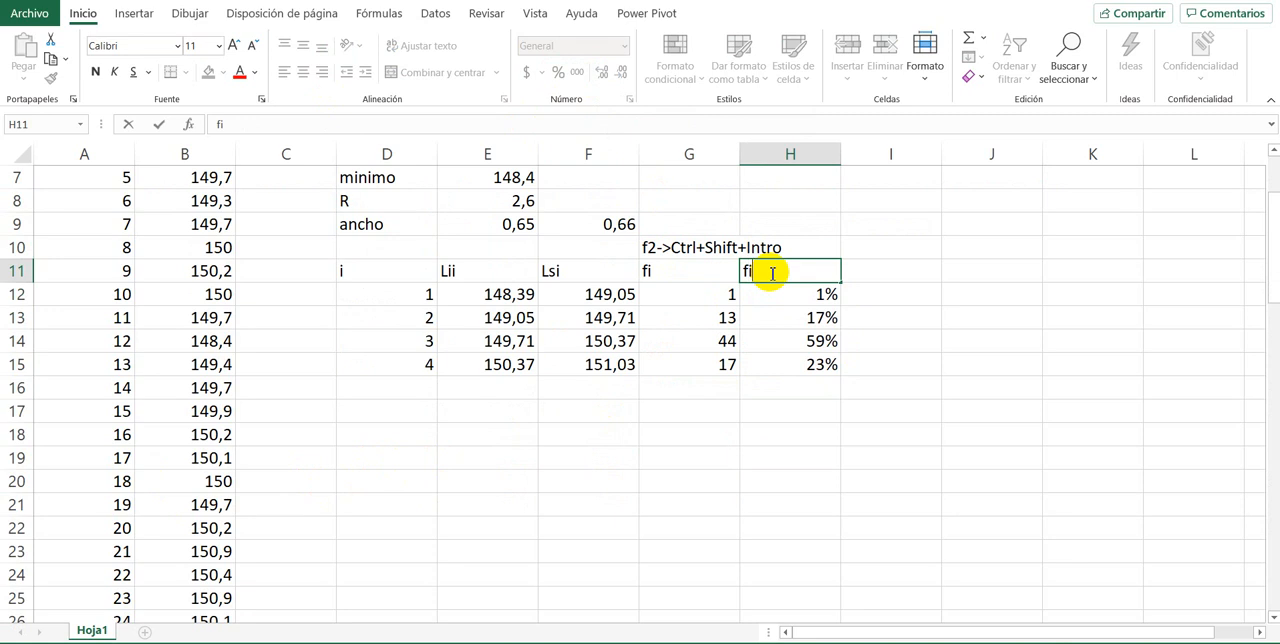
pyautogui.press('BackSpace')
pyautogui.write('ri')
pyautogui.press('Return')
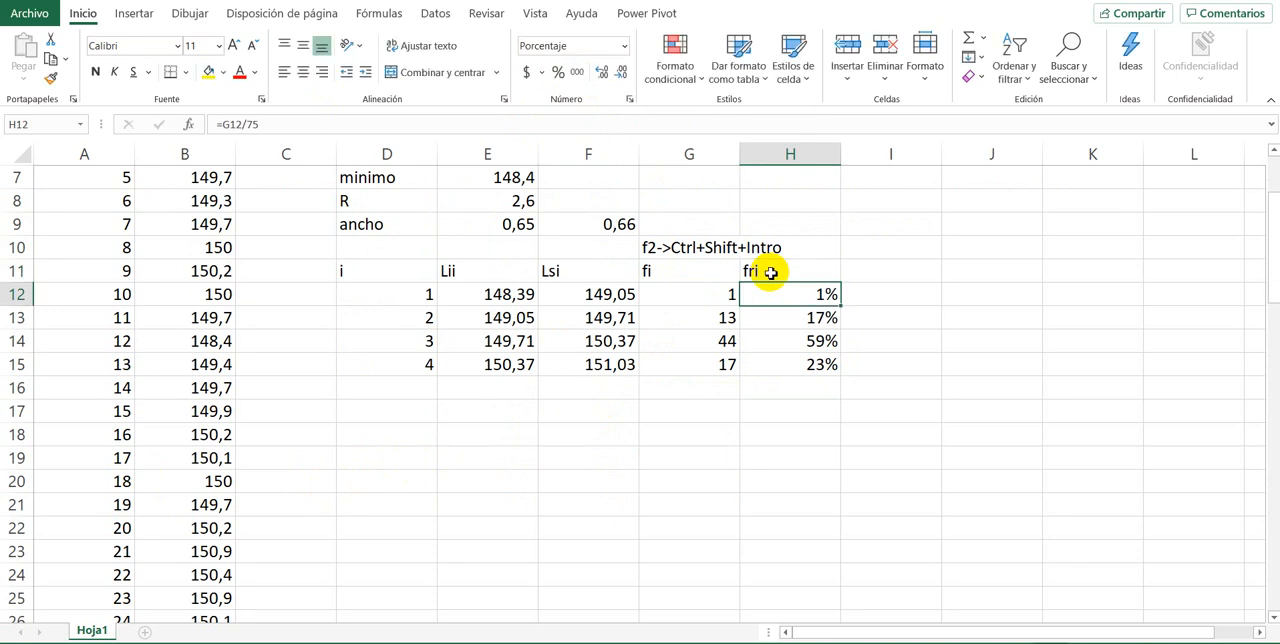
# Step: Change the lower limit heading in E11 to LIi
pyautogui.click(449, 265)
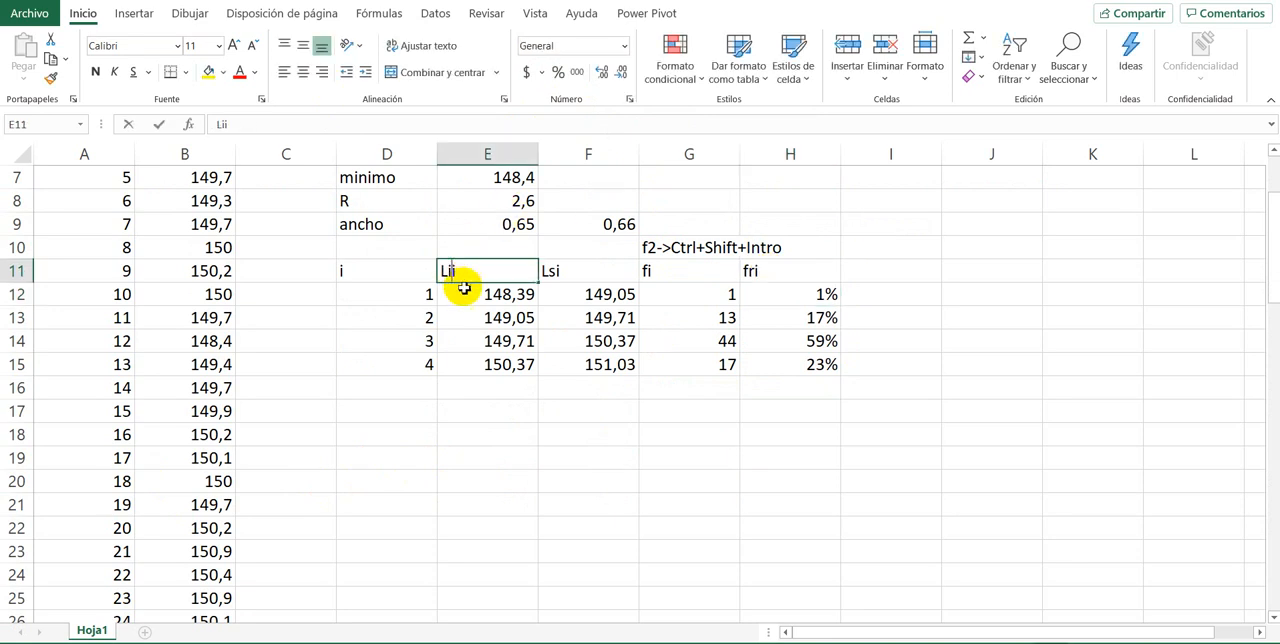
pyautogui.press('F2')
pyautogui.press('BackSpace')
pyautogui.write('I')
pyautogui.press('Return')
# Step: Change the upper limit heading in F11 to LSi
pyautogui.press('Right')
pyautogui.press('Up')
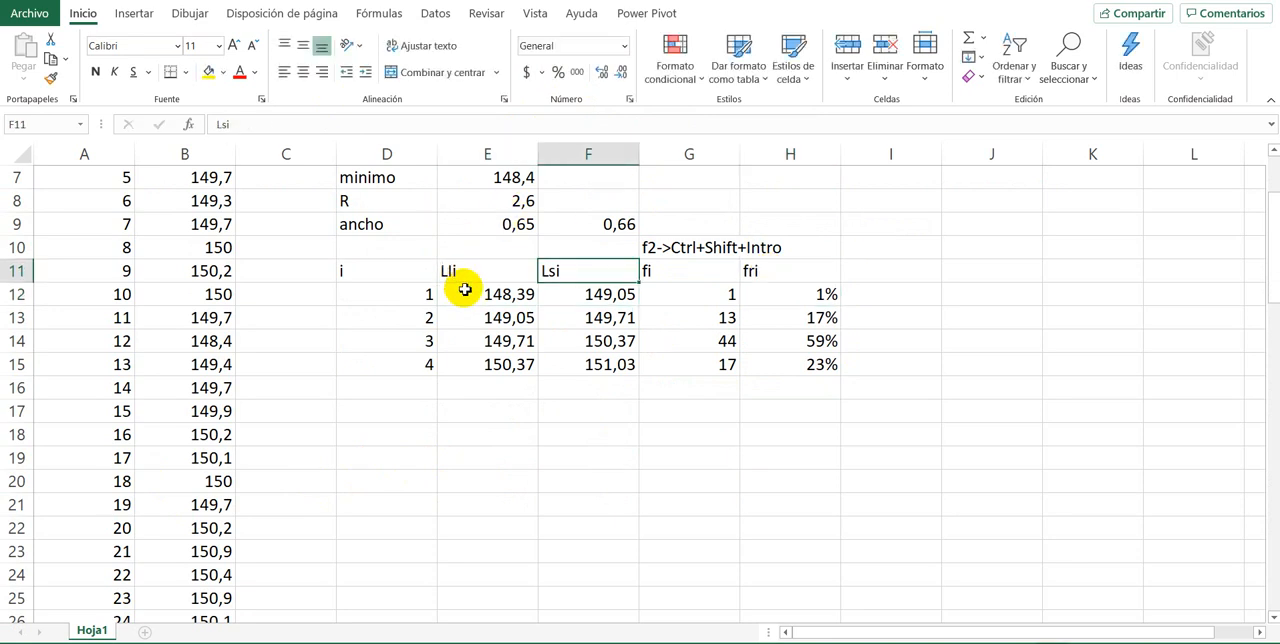
pyautogui.press('F2')
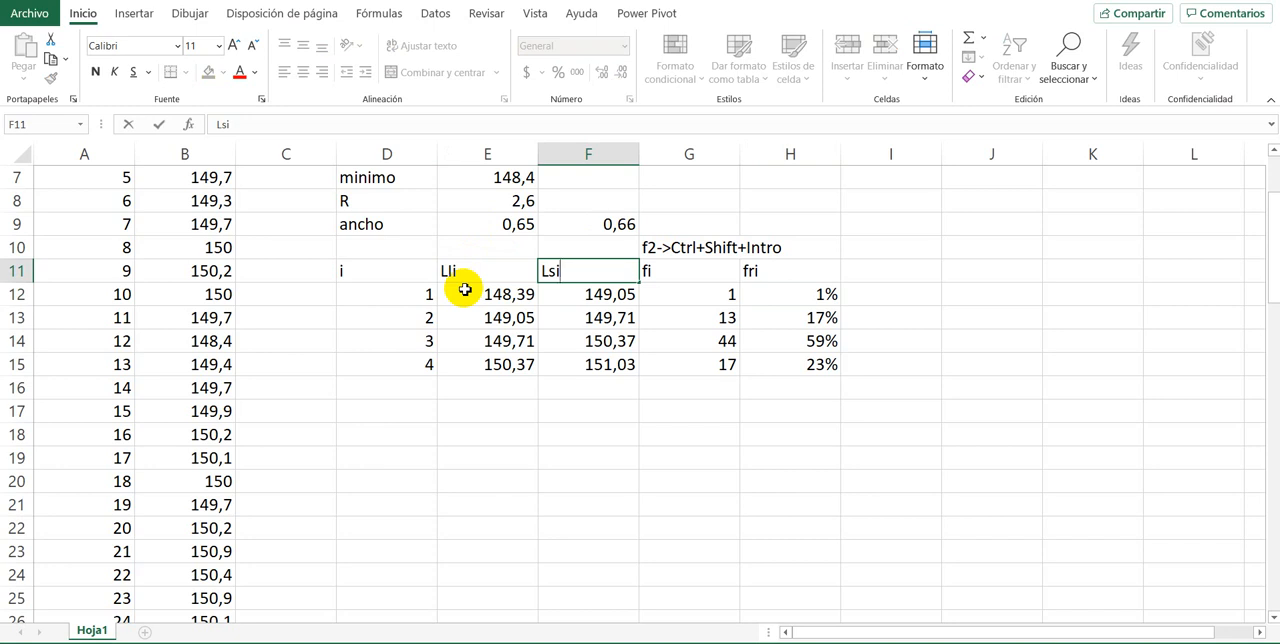
pyautogui.press('Left')
pyautogui.press('BackSpace')
pyautogui.write('S')
pyautogui.press('Return')
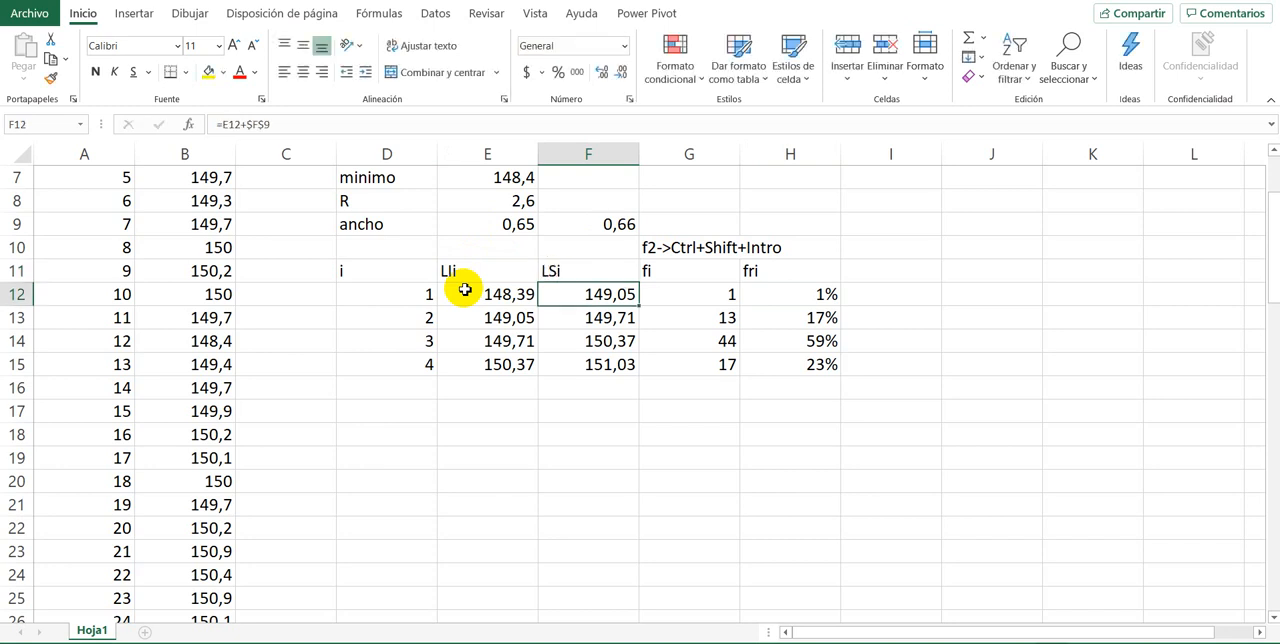
pyautogui.click(520, 435)
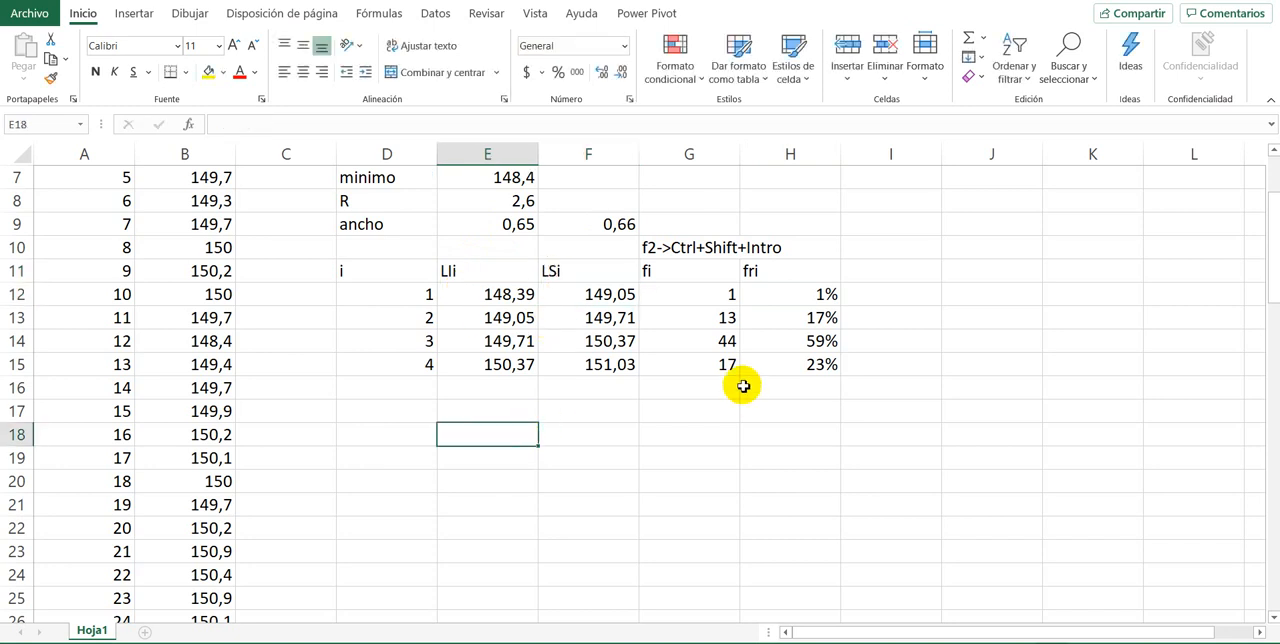
pyautogui.click(683, 430)
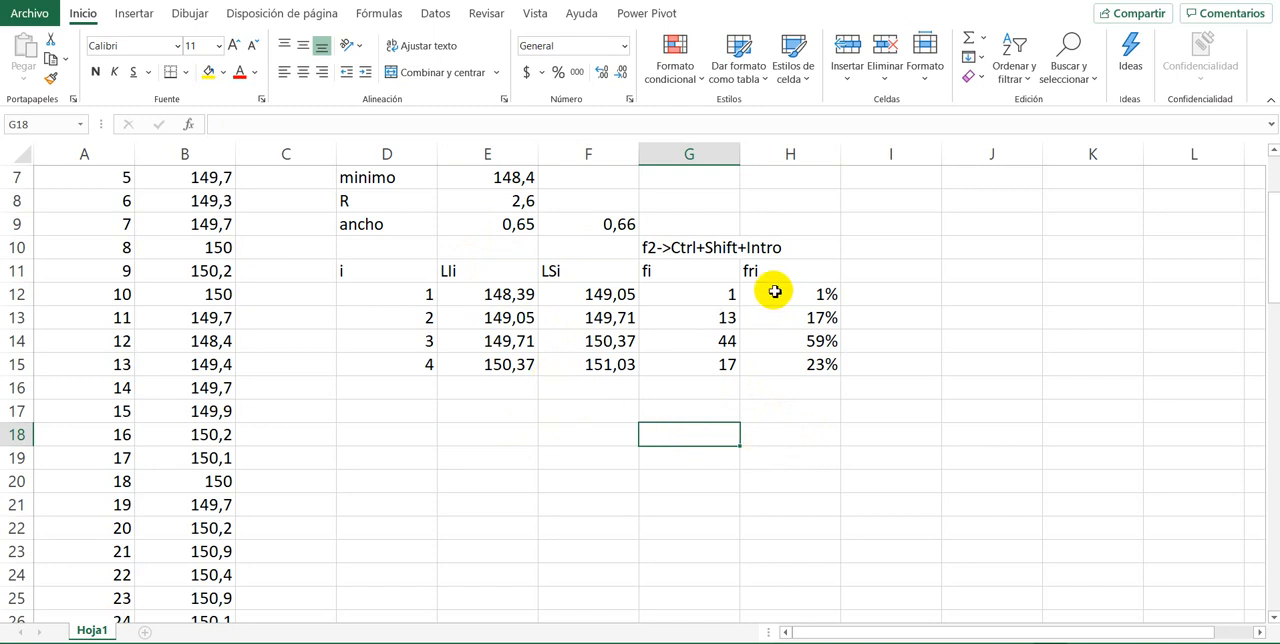
pyautogui.moveTo(775, 291); pyautogui.dragTo(785, 364)
pyautogui.click(578, 478)
pyautogui.click(560, 441)
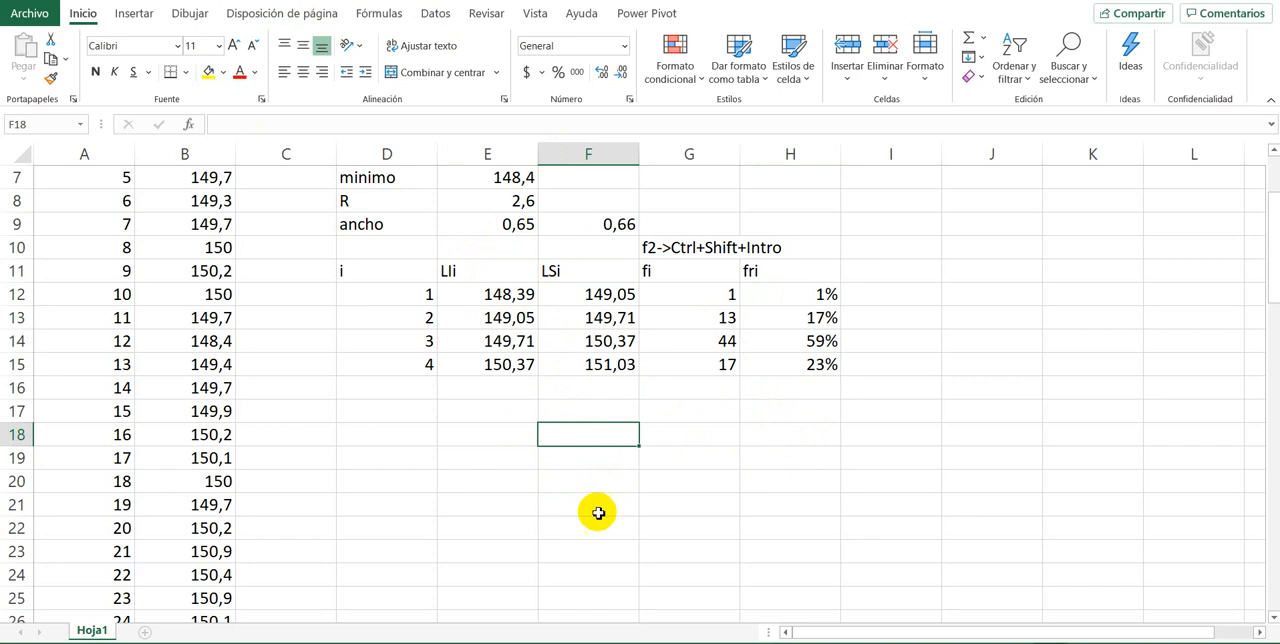
# Step: Insert an empty clustered column chart from a blank cell and place it beneath the class table, starting at about row 17
pyautogui.click(577, 457)
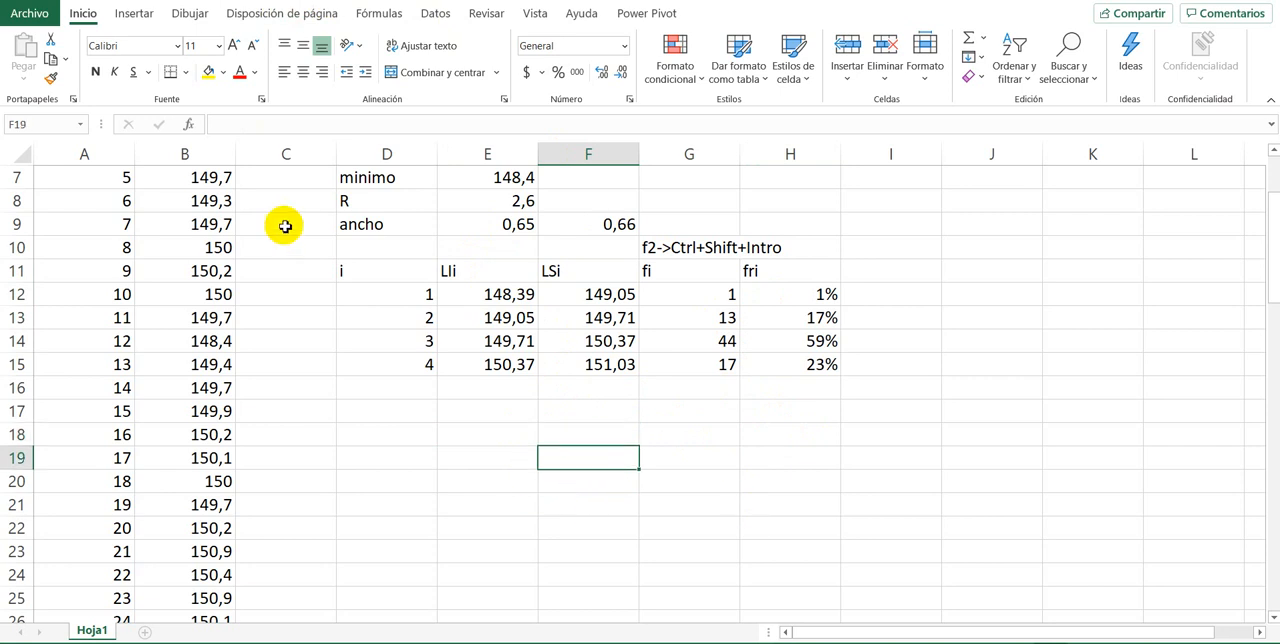
pyautogui.click(132, 14)
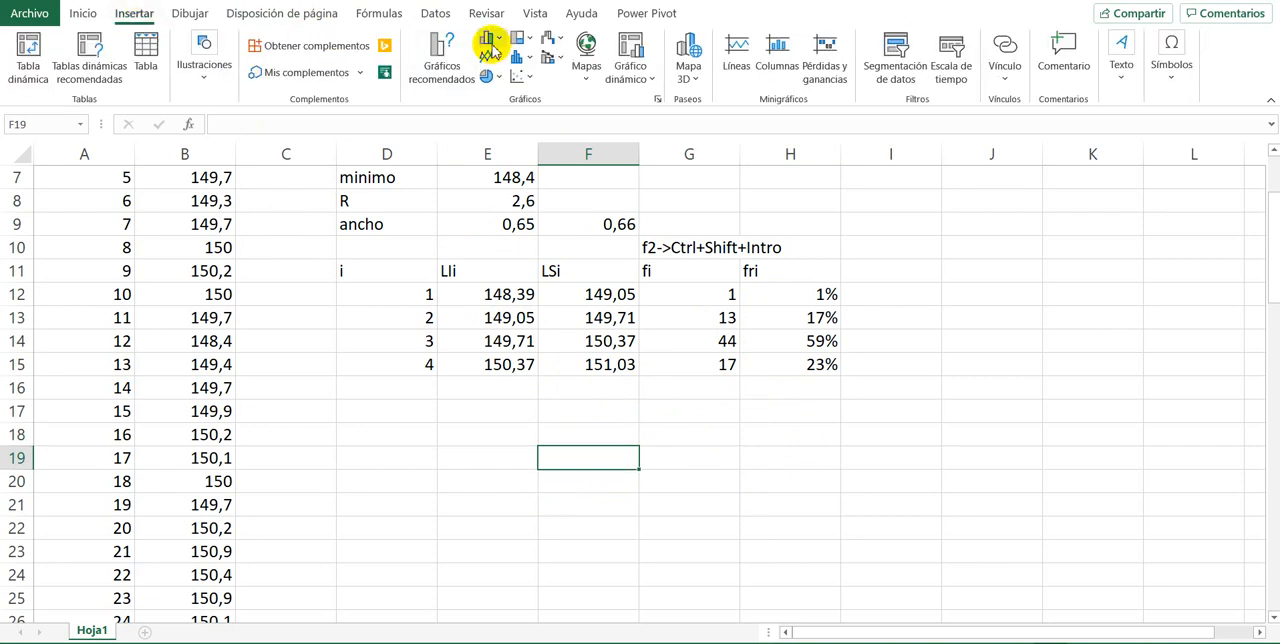
pyautogui.click(490, 50)
pyautogui.click(497, 124)
pyautogui.moveTo(623, 363); pyautogui.dragTo(648, 488)
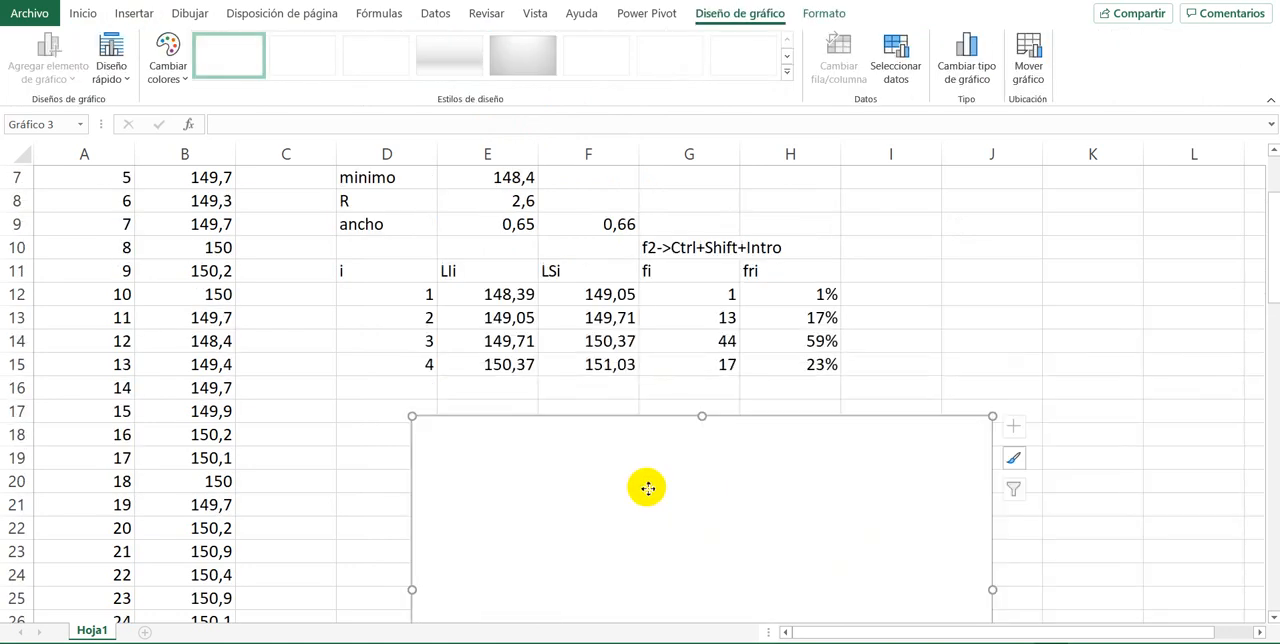
# Step: Add a data series named Peso to the chart, using the relative frequencies in H12:H15 as its values
pyautogui.rightClick(648, 488)
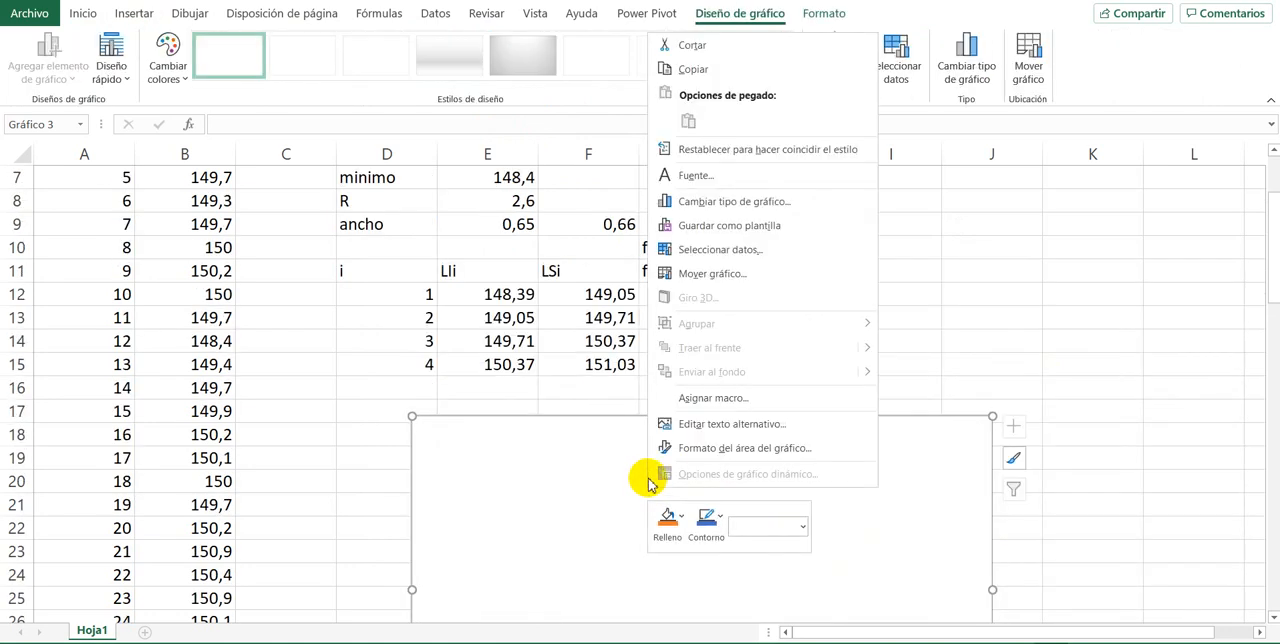
pyautogui.click(700, 249)
pyautogui.click(497, 342)
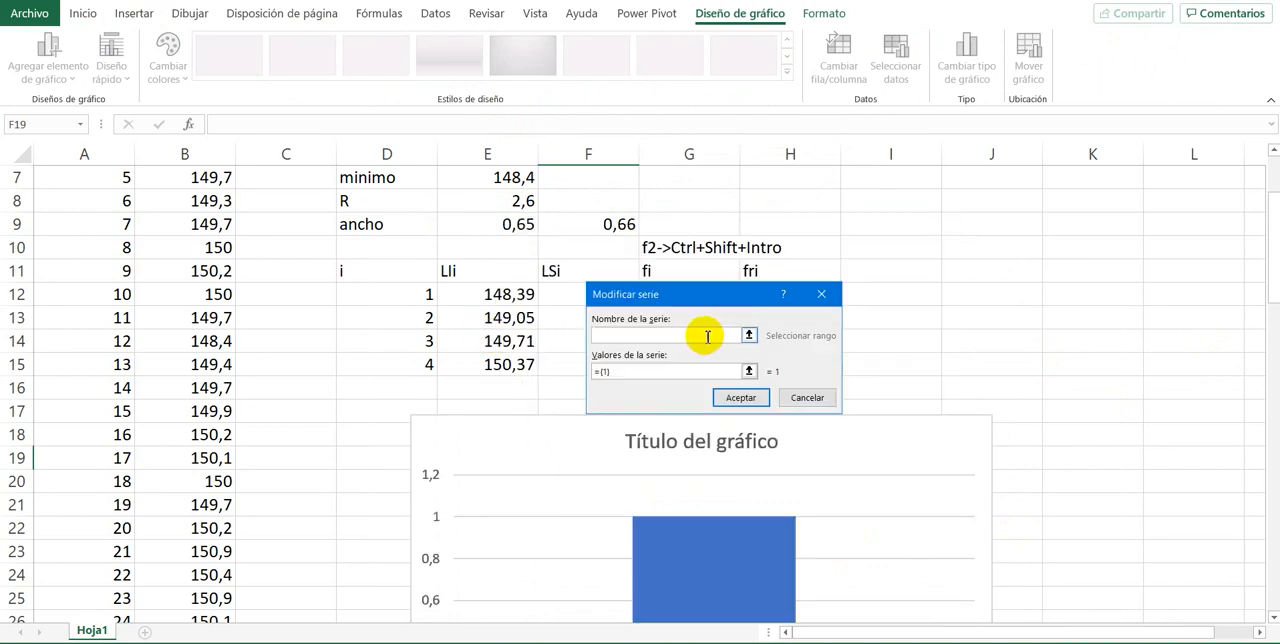
pyautogui.moveTo(711, 371); pyautogui.dragTo(499, 369)
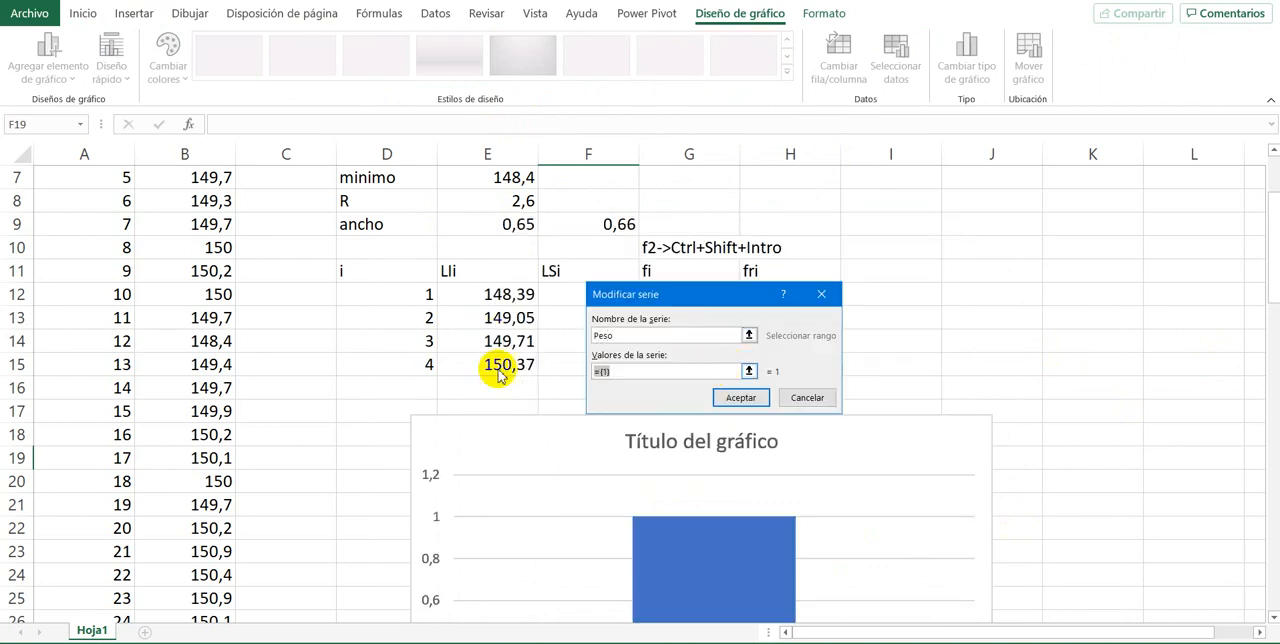
pyautogui.press('BackSpace')
pyautogui.moveTo(710, 297); pyautogui.dragTo(1067, 259)
pyautogui.moveTo(790, 294); pyautogui.dragTo(787, 362)
pyautogui.click(1084, 361)
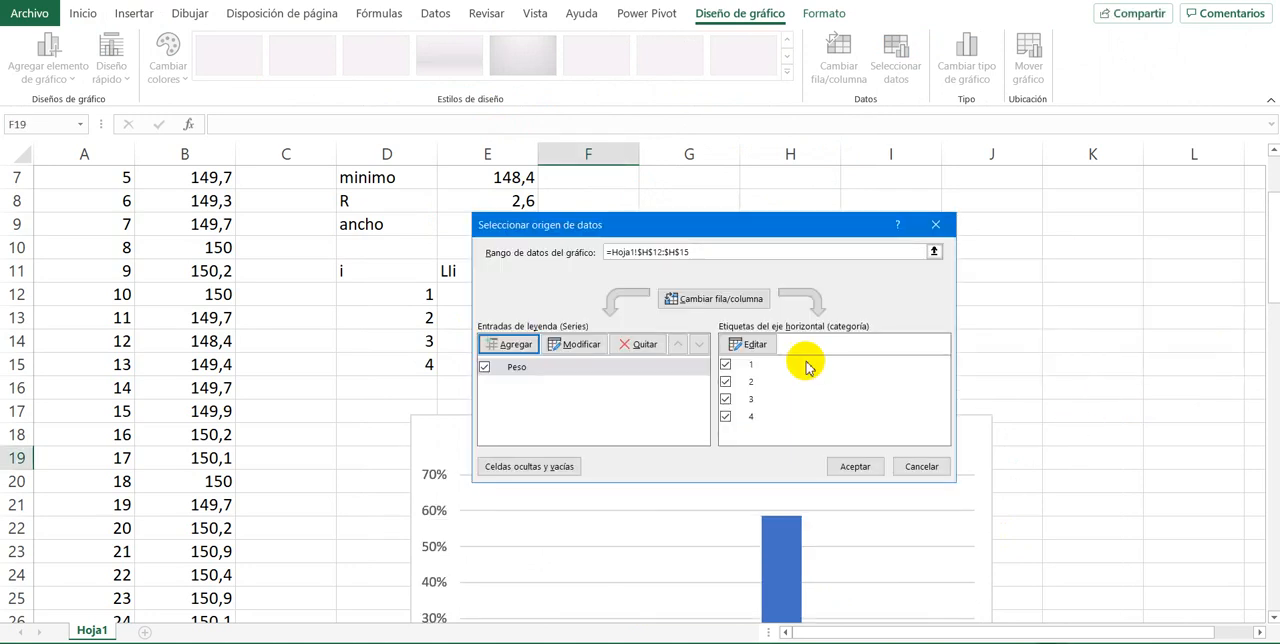
pyautogui.click(855, 466)
pyautogui.scroll(-5, 645, 340)
pyautogui.scroll(2, 645, 338)
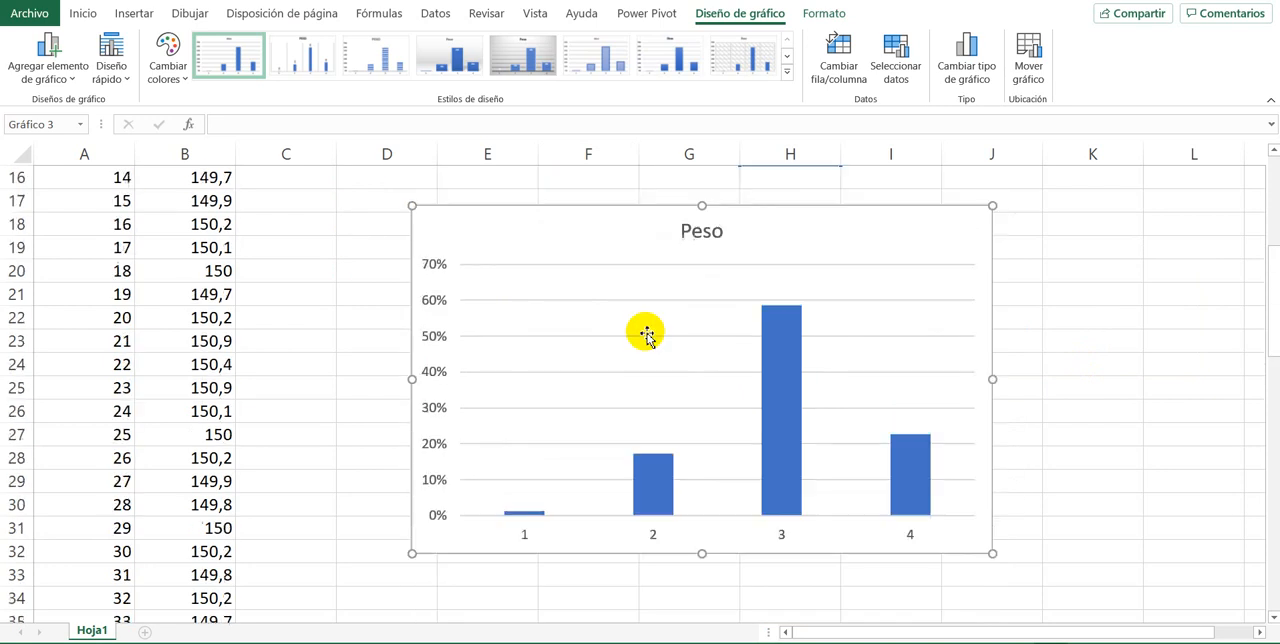
pyautogui.scroll(2, 645, 338)
pyautogui.scroll(-2, 645, 338)
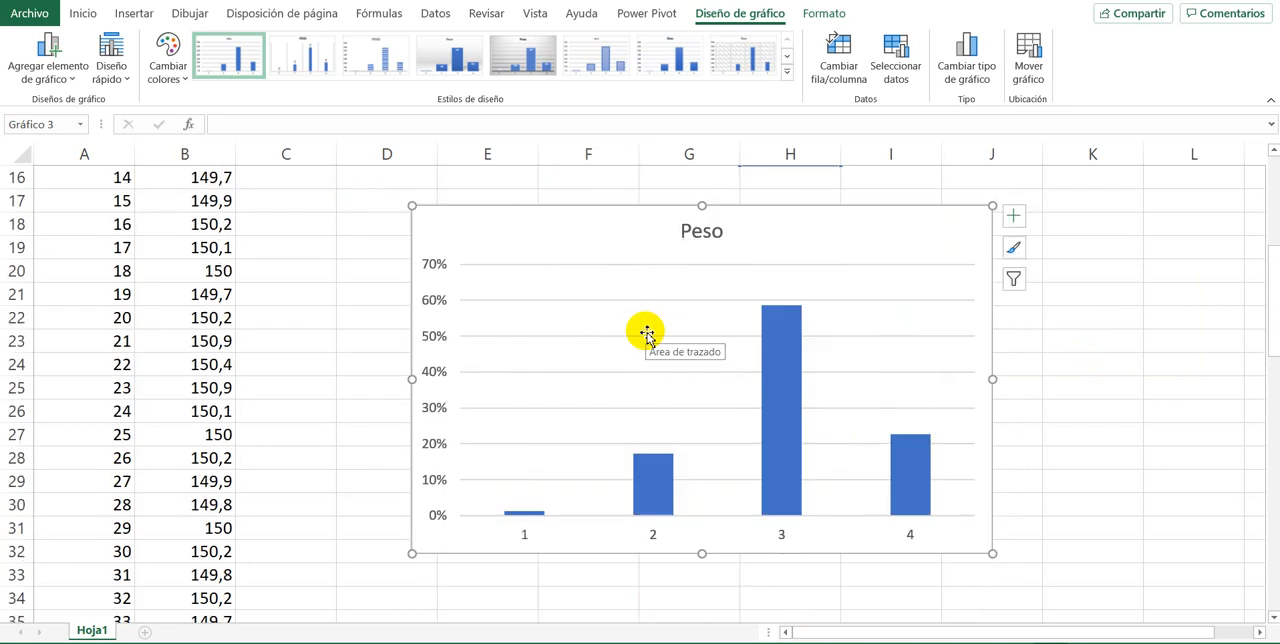
# Step: Apply the quick layout with touching columns and axis titles to the Peso chart so it looks like a histogram
pyautogui.scroll(2, 645, 338)
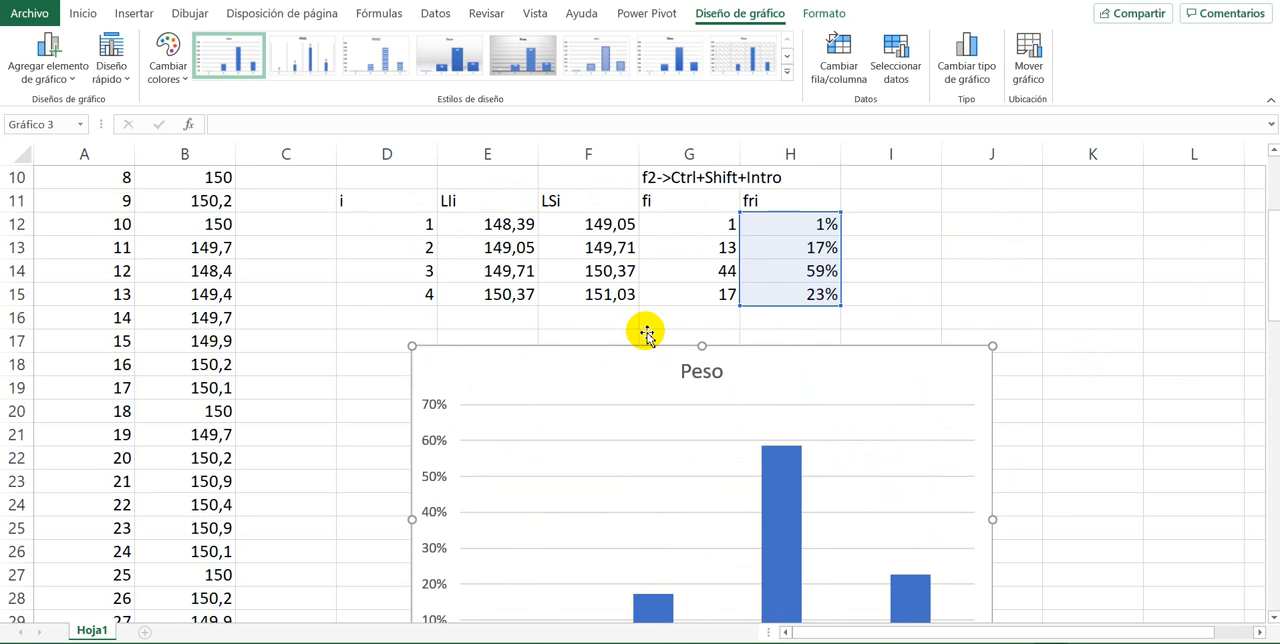
pyautogui.scroll(-2, 645, 338)
pyautogui.scroll(2, 544, 438)
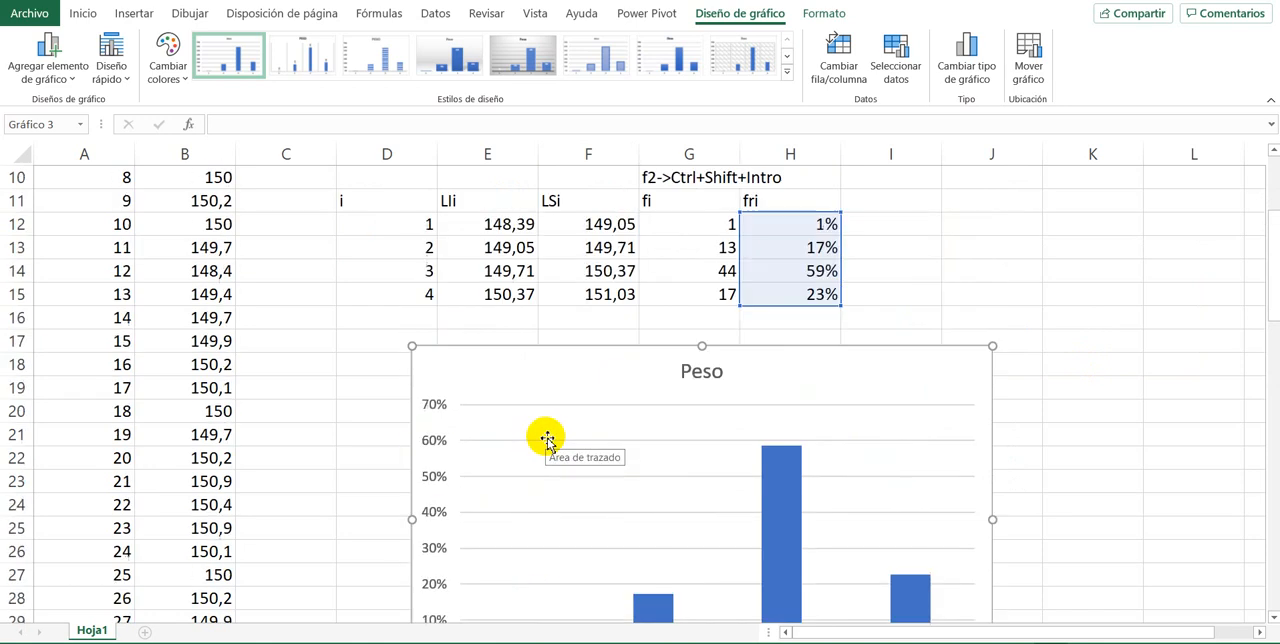
pyautogui.scroll(-1, 547, 440)
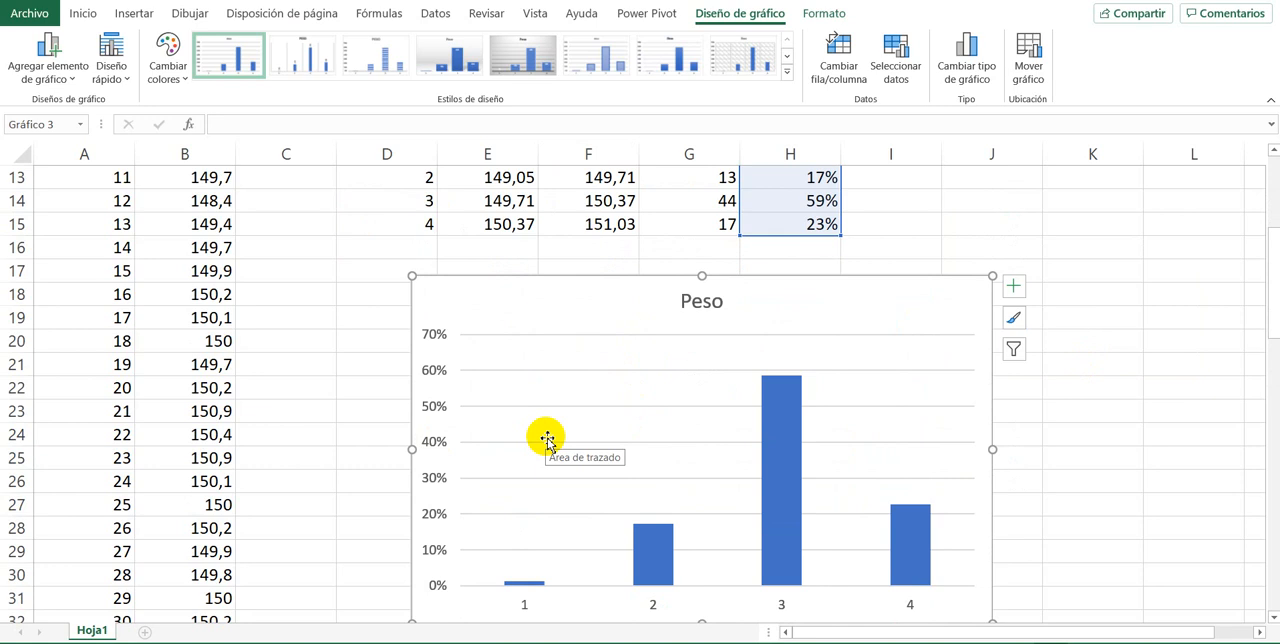
pyautogui.scroll(-3, 546, 430)
pyautogui.scroll(2, 546, 418)
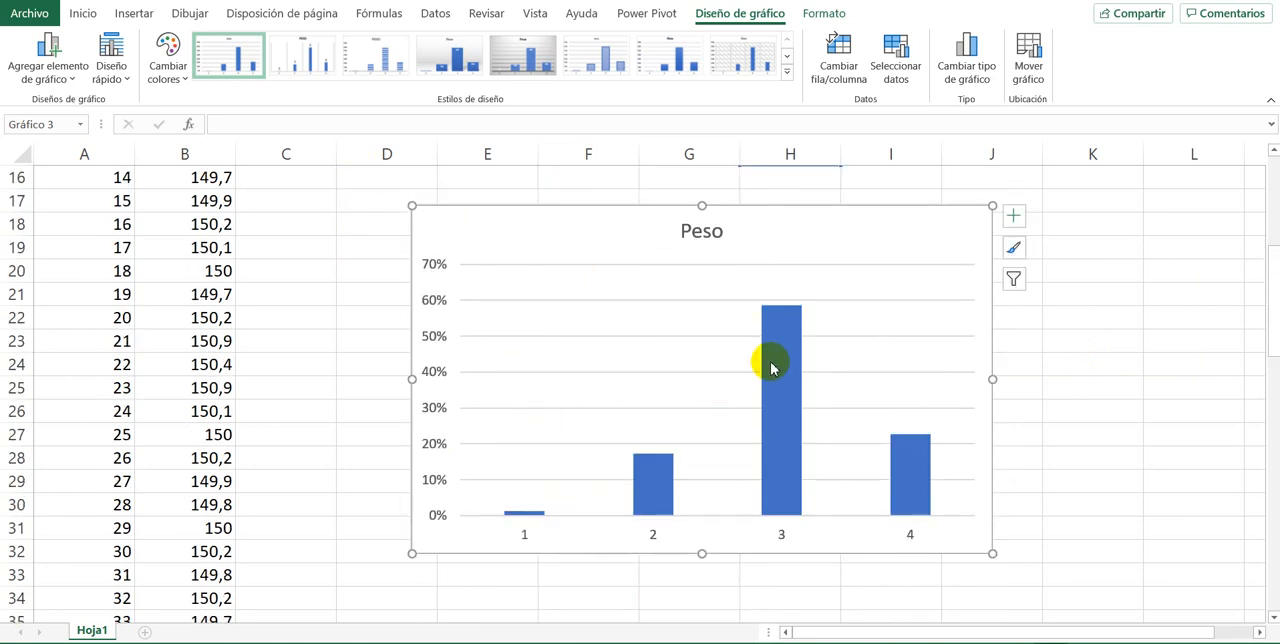
pyautogui.click(120, 62)
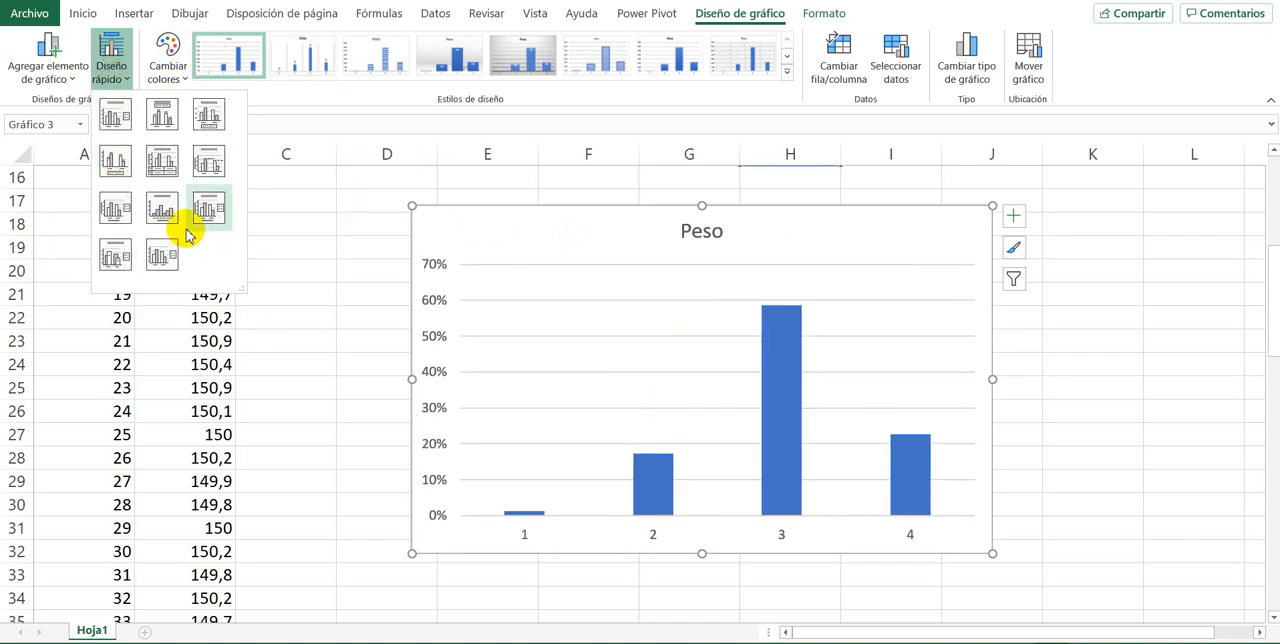
pyautogui.click(168, 212)
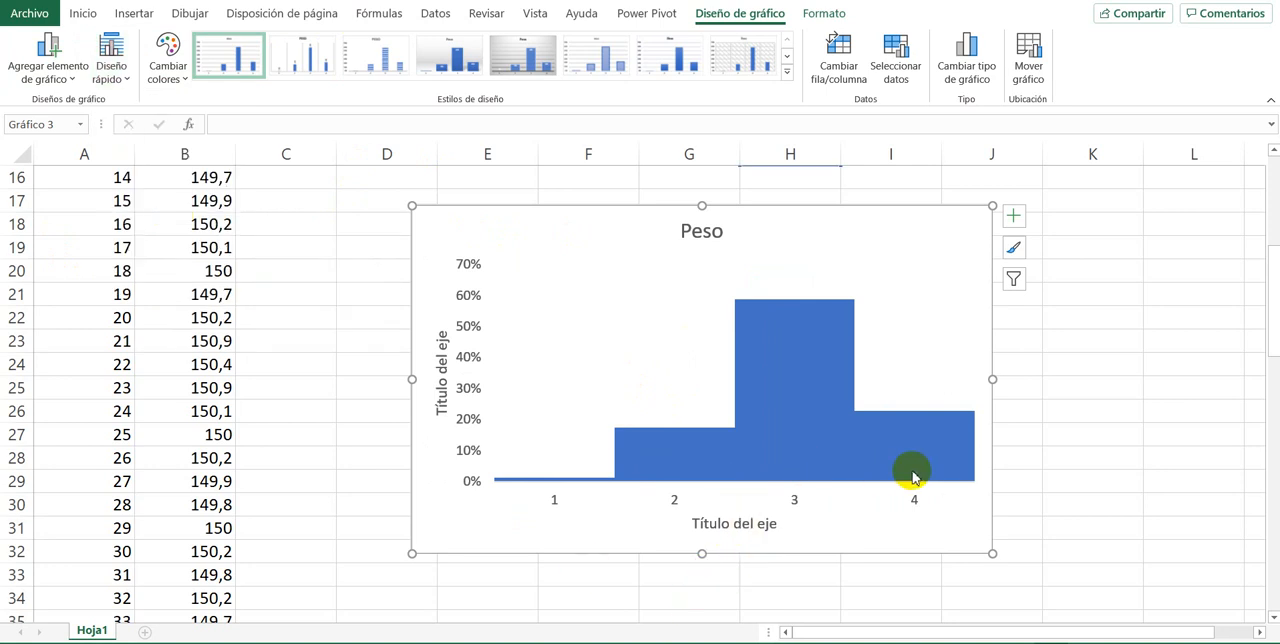
pyautogui.moveTo(797, 467)
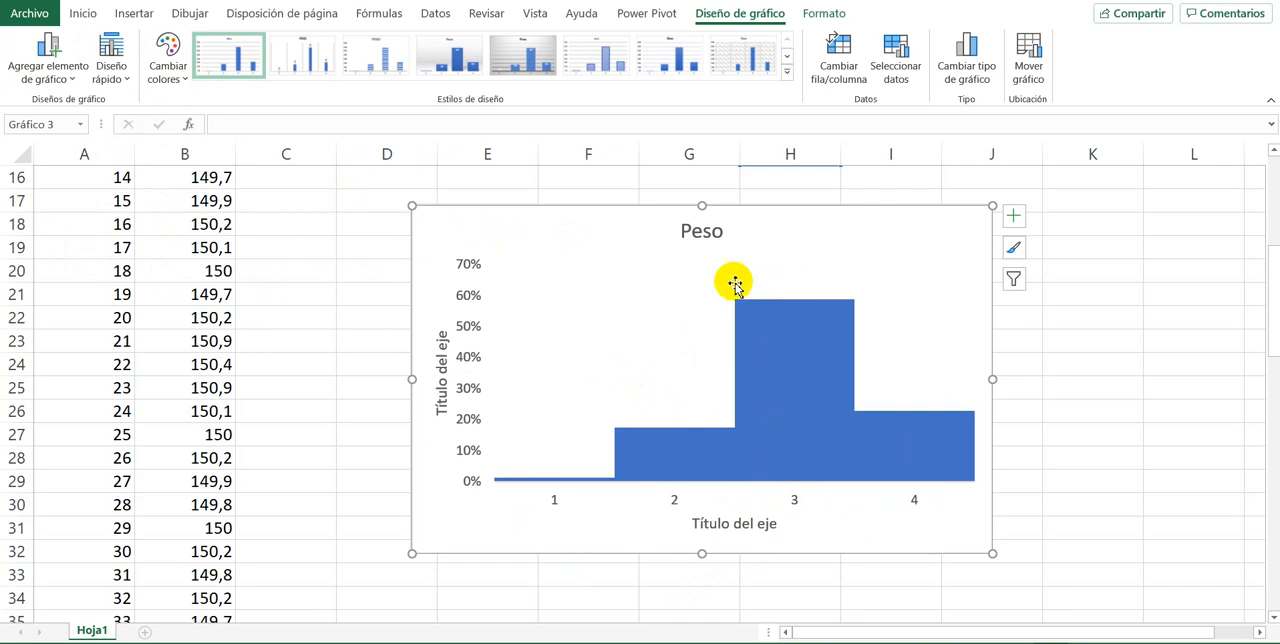
# Step: Outline all the Peso columns in a medium gray theme shade
pyautogui.click(796, 438)
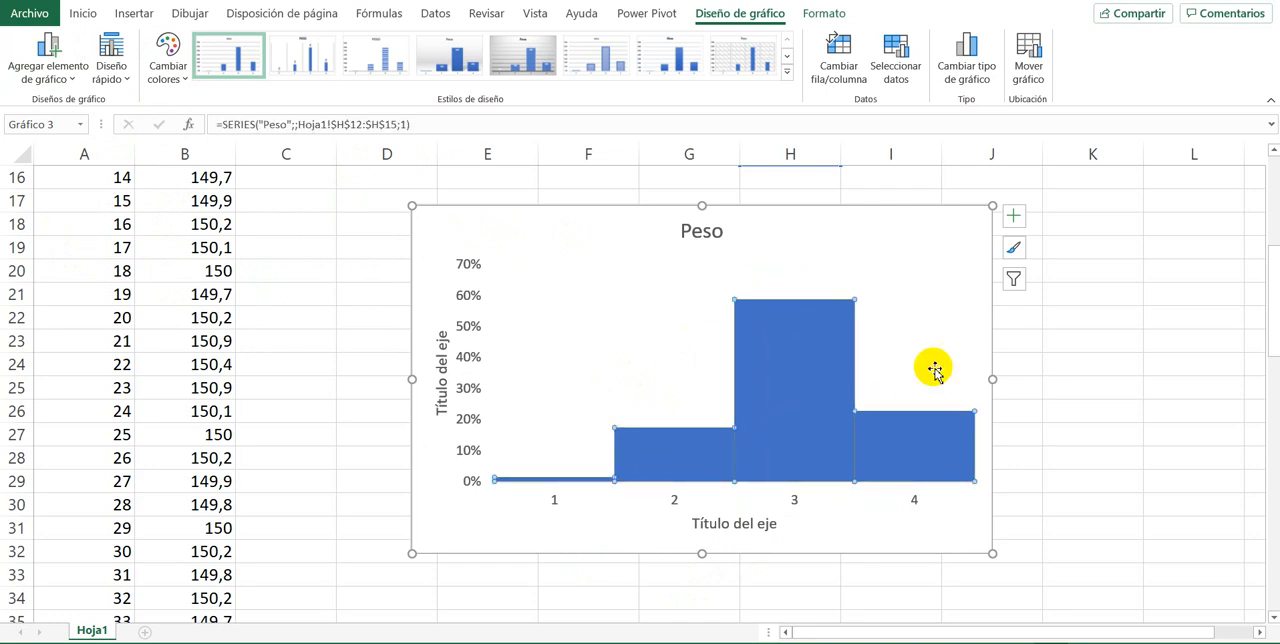
pyautogui.click(822, 12)
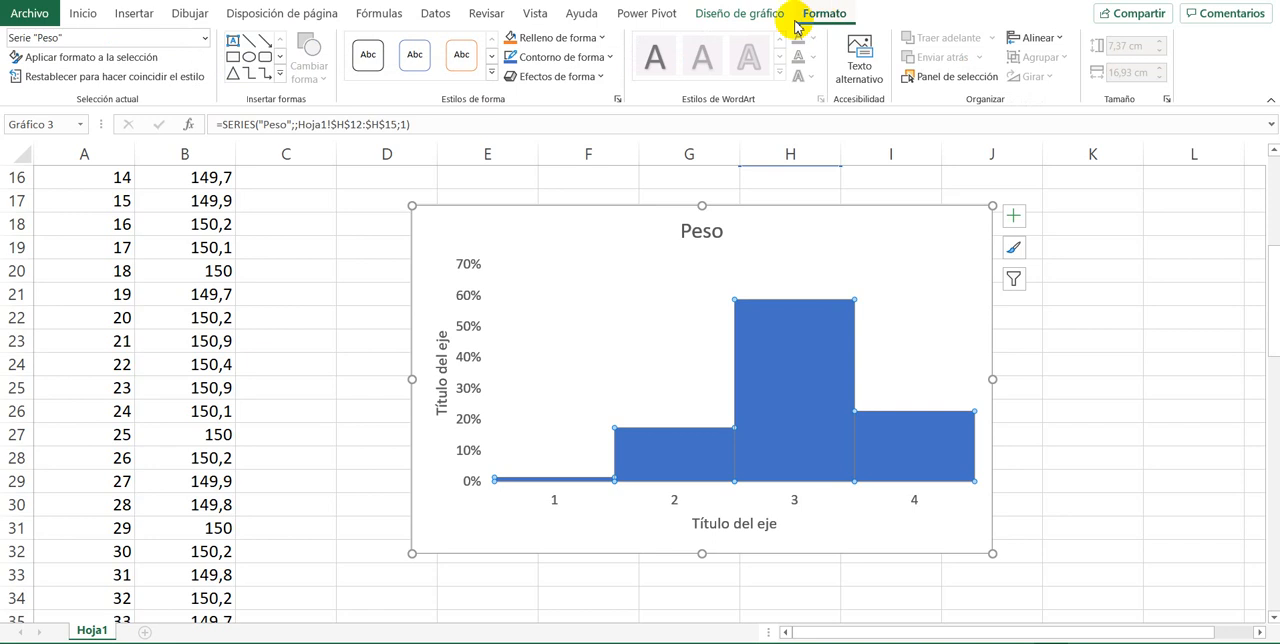
pyautogui.click(590, 60)
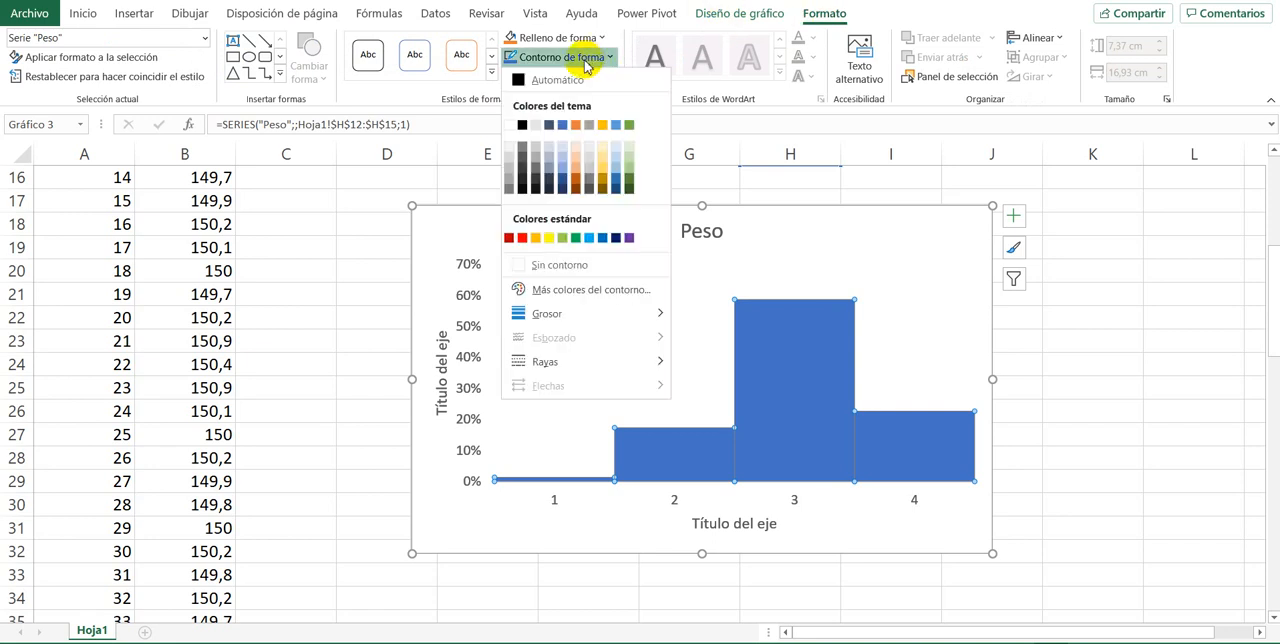
pyautogui.click(536, 175)
pyautogui.click(1156, 410)
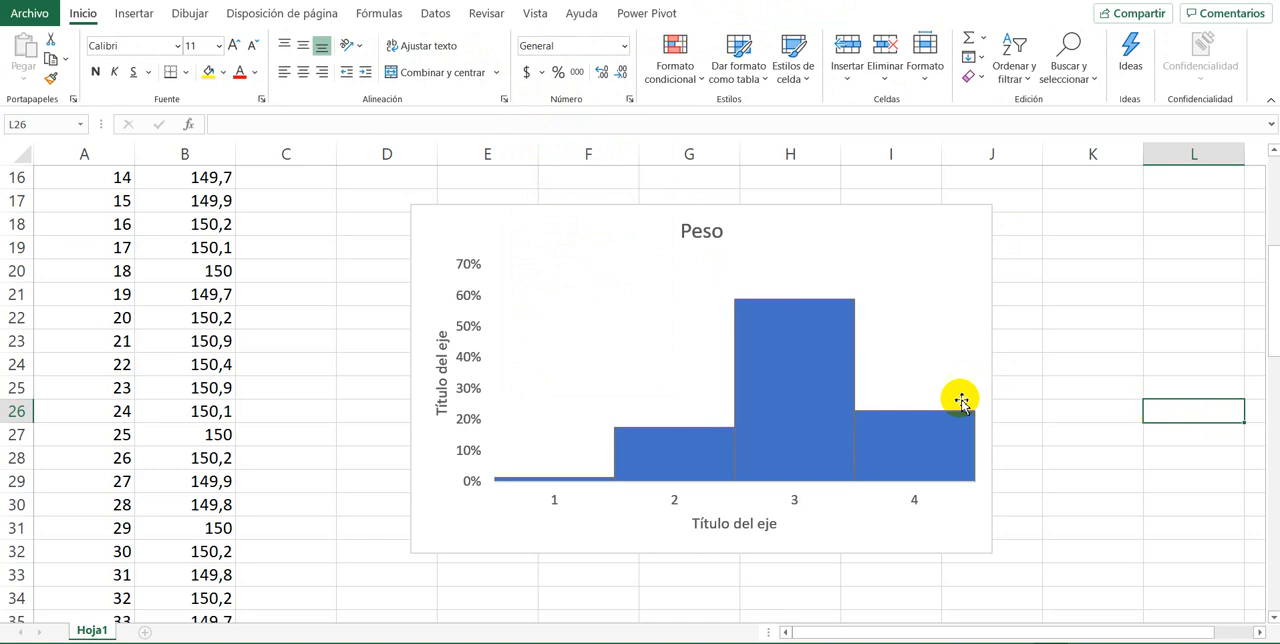
# Step: Outline all the Peso columns in the darkest shade of the theme's light gray
pyautogui.click(789, 358)
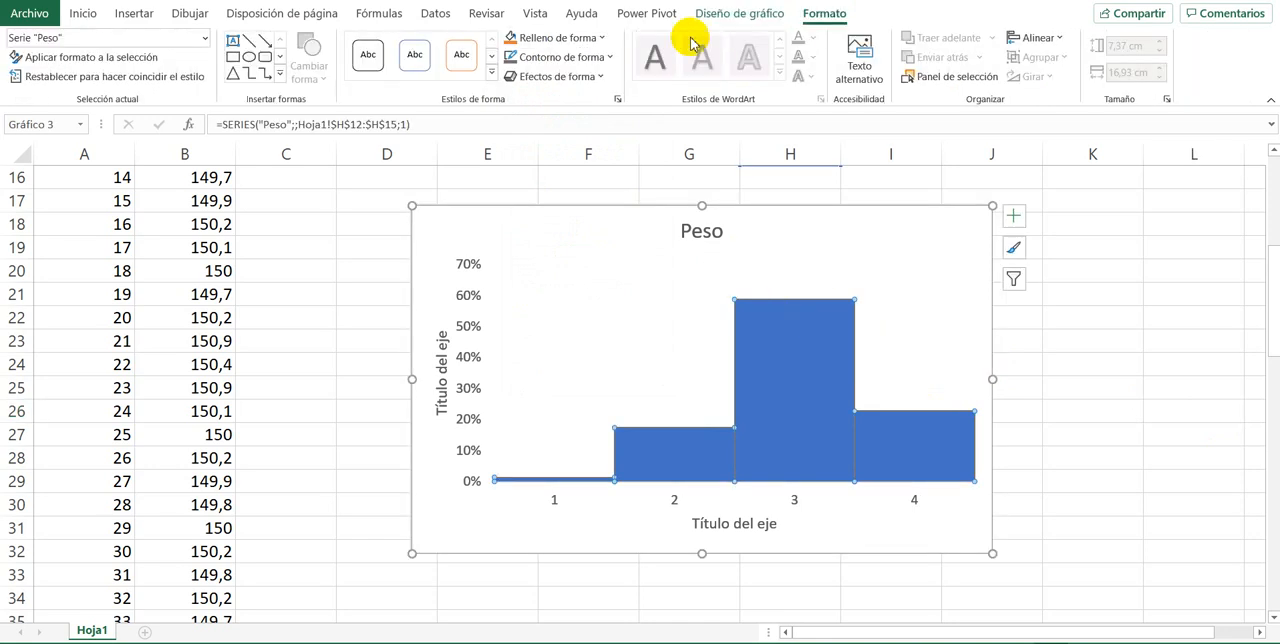
pyautogui.click(608, 57)
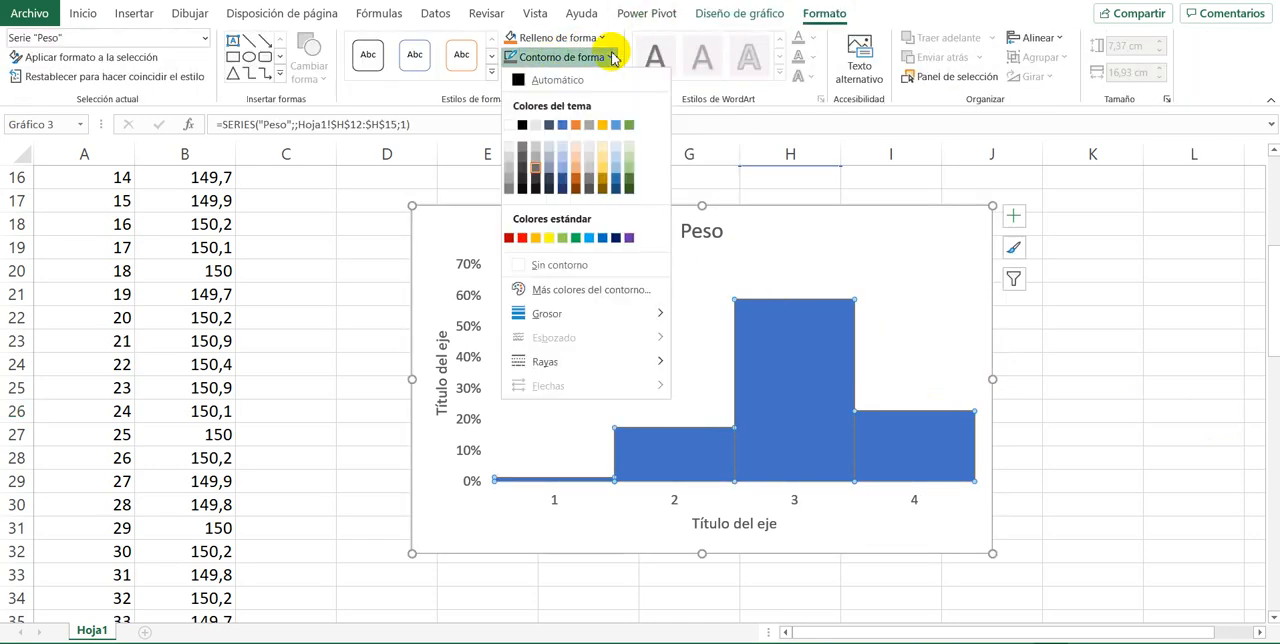
pyautogui.click(535, 188)
pyautogui.click(1050, 338)
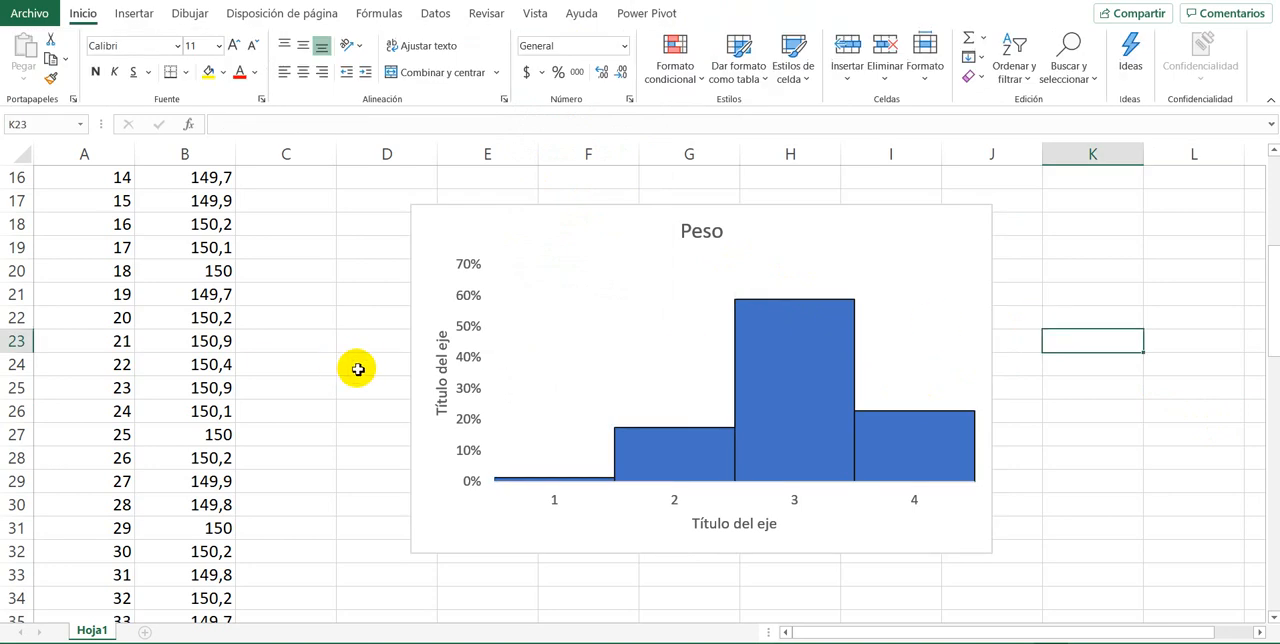
# Step: Delete the horizontal axis title and shrink the plot area slightly, leaving free space beside and below the columns
pyautogui.click(726, 528)
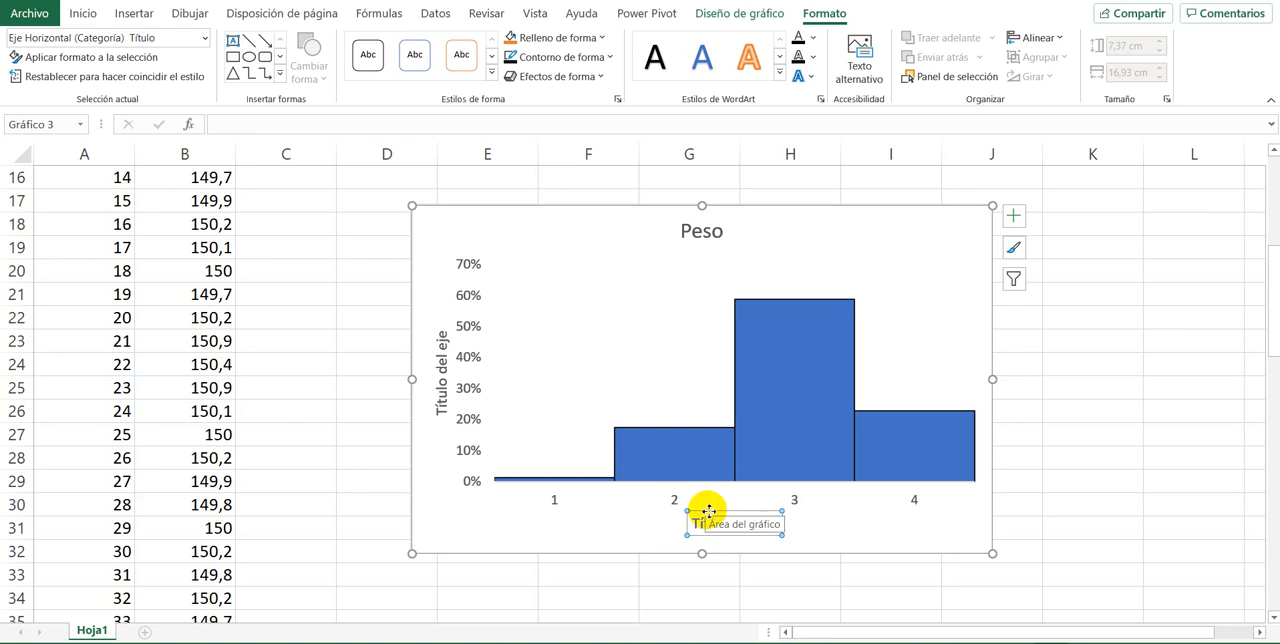
pyautogui.press('Delete')
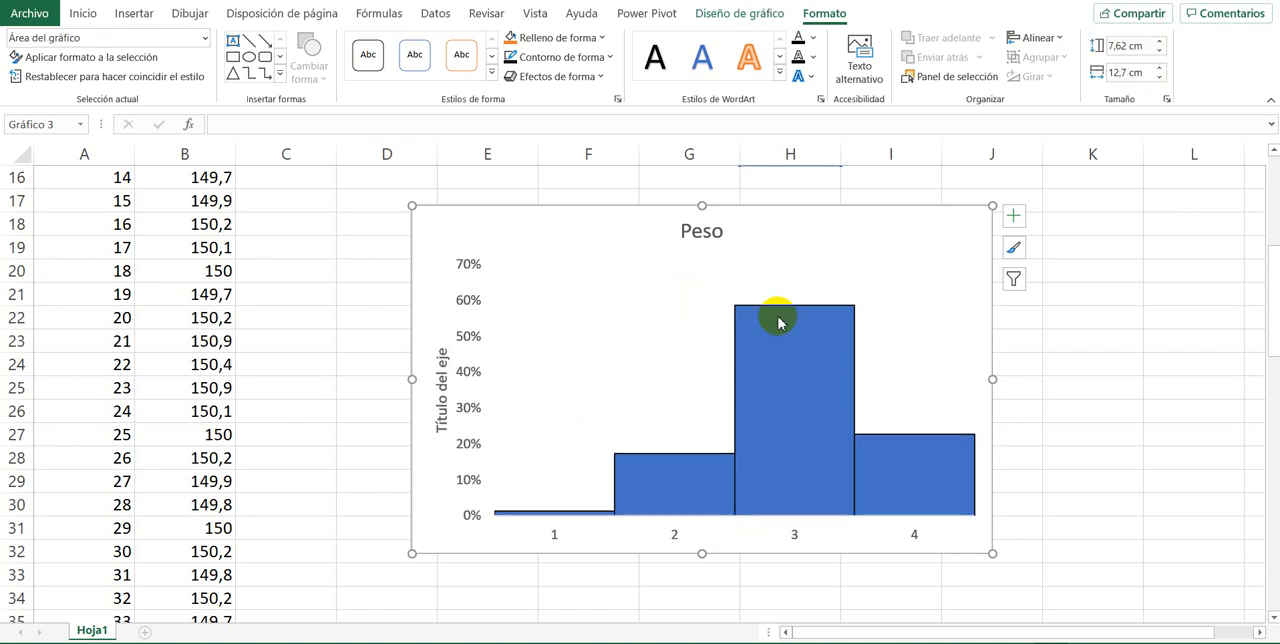
pyautogui.click(890, 317)
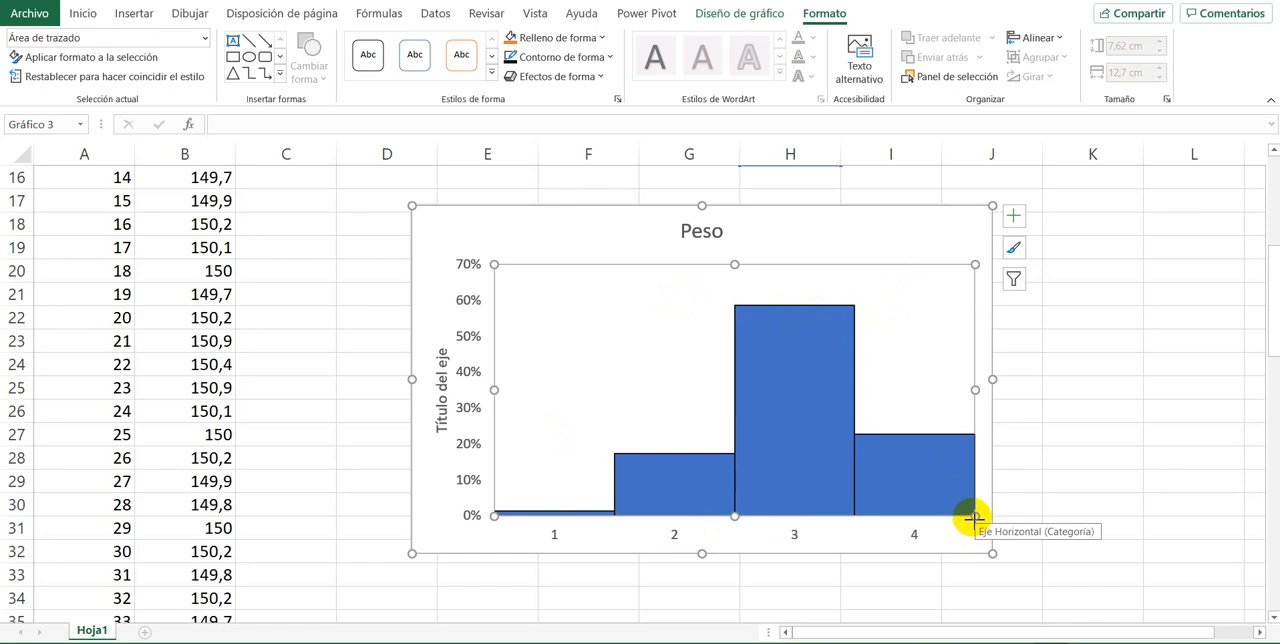
pyautogui.moveTo(975, 515); pyautogui.dragTo(936, 498)
pyautogui.click(1131, 505)
# Step: Resize the whole chart to about 7.14 cm high and 16.59 cm wide
pyautogui.click(990, 545)
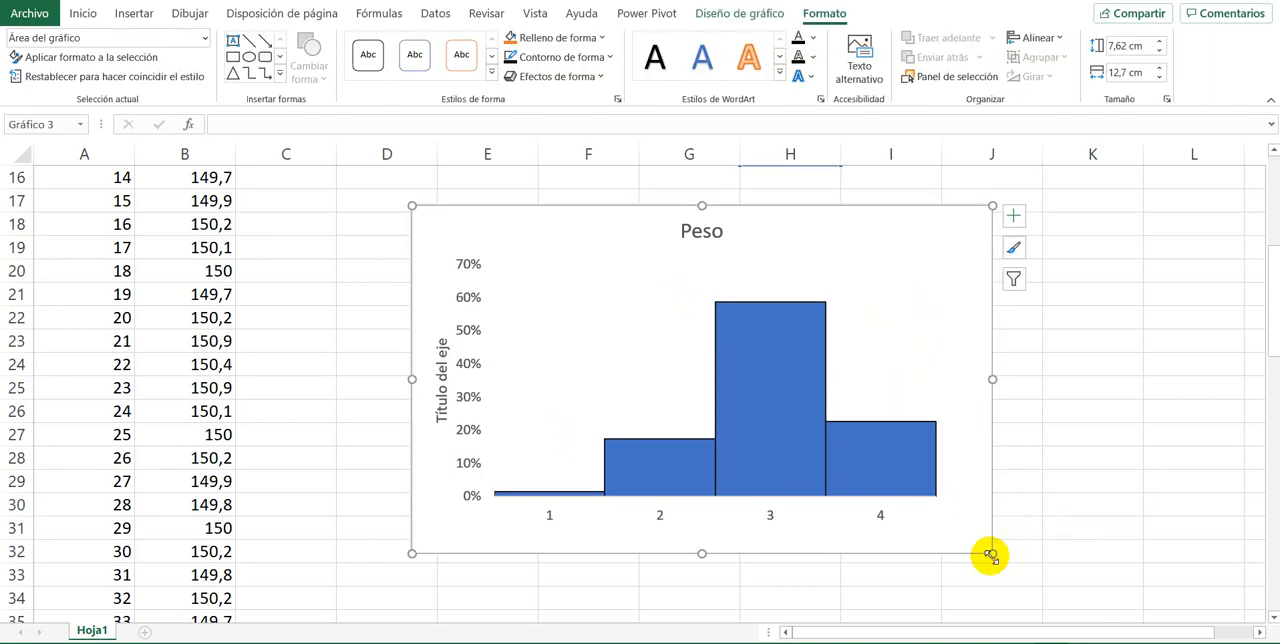
pyautogui.moveTo(990, 553); pyautogui.dragTo(1171, 531)
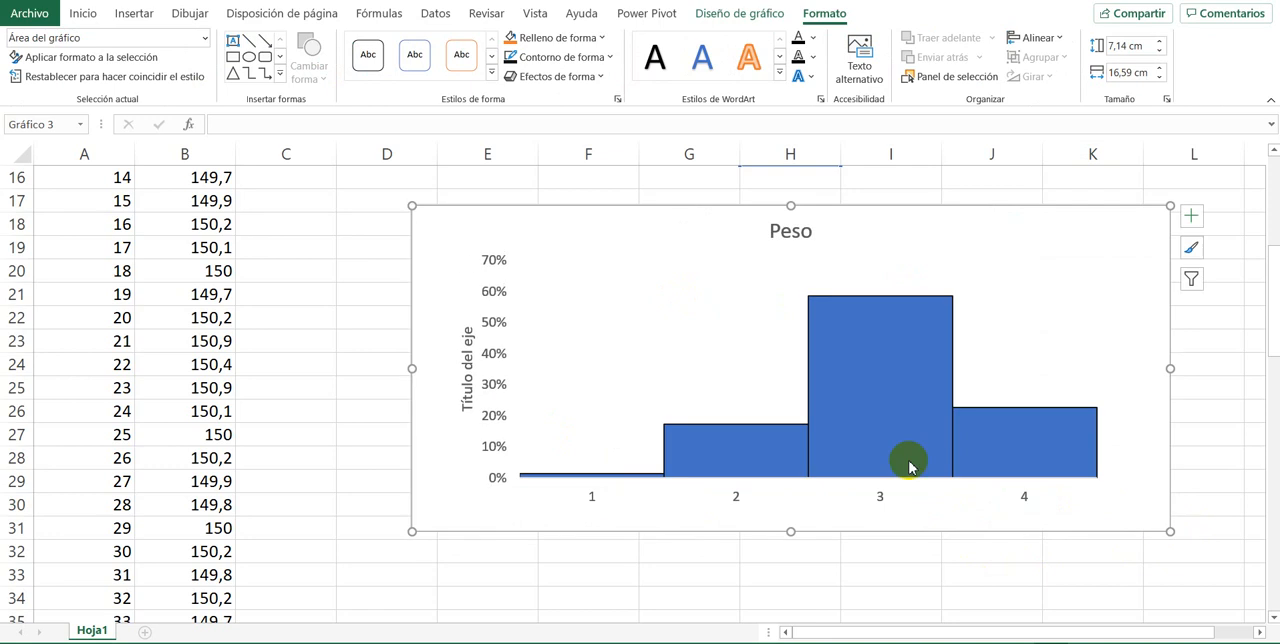
pyautogui.scroll(2, 537, 389)
pyautogui.scroll(-2, 537, 389)
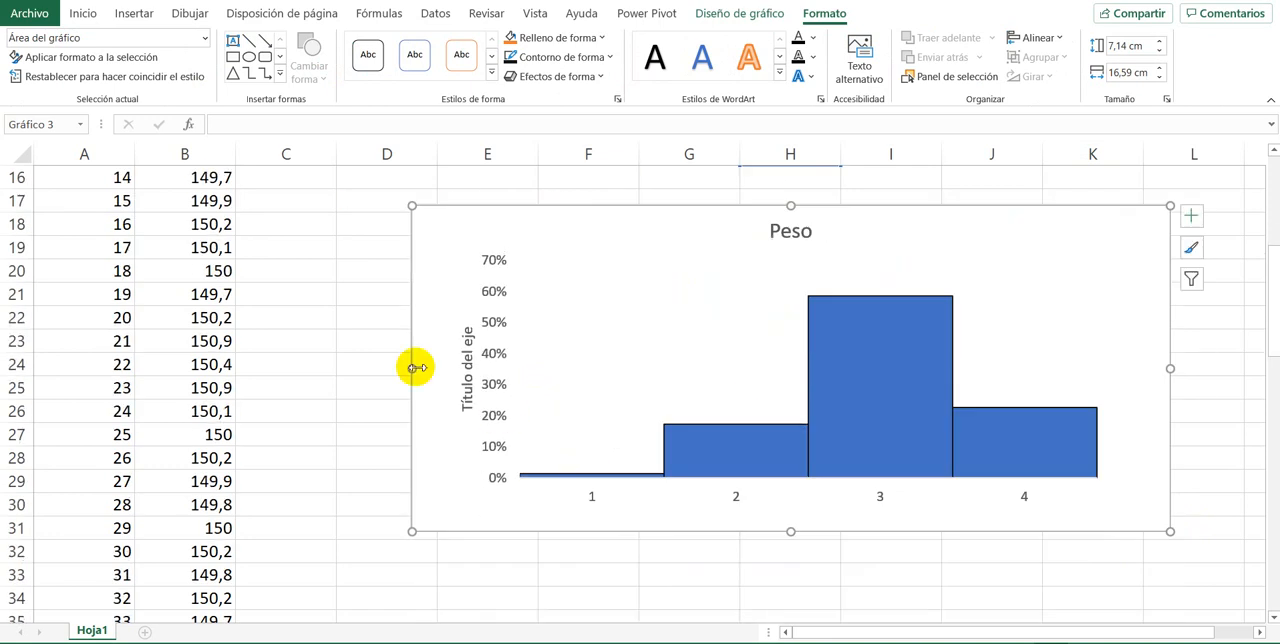
# Step: Replace the vertical axis title's placeholder text with Frecuencia
pyautogui.click(467, 372)
pyautogui.tripleClick(468, 372)
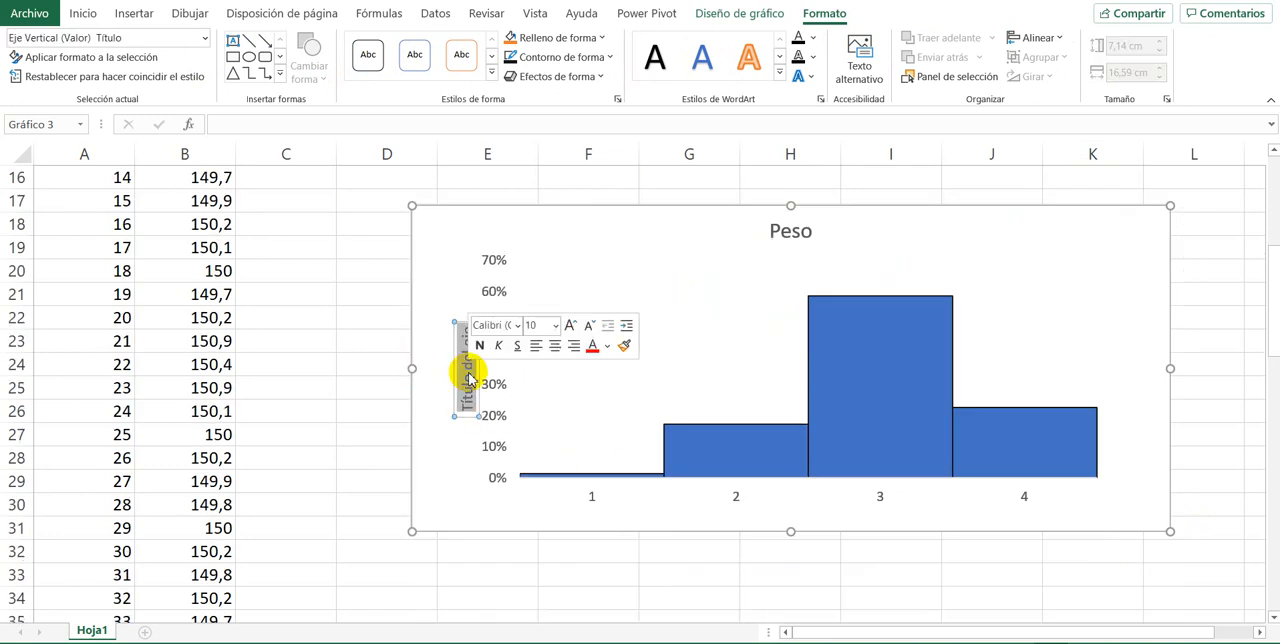
pyautogui.press('Delete')
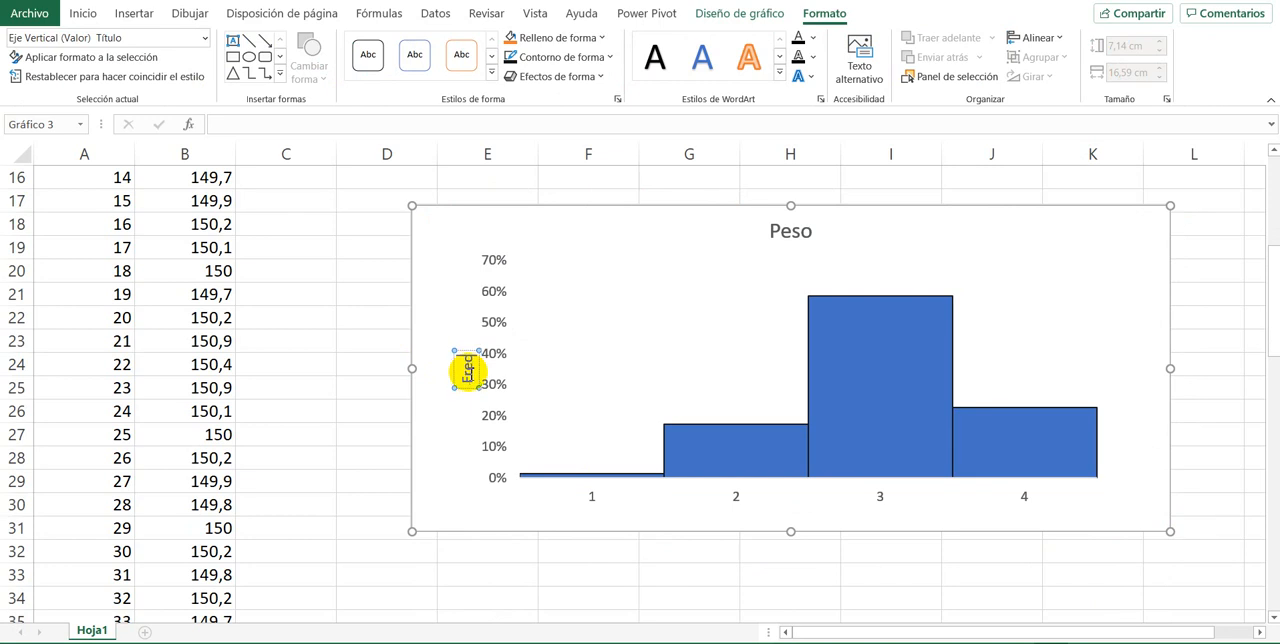
pyautogui.click(645, 300)
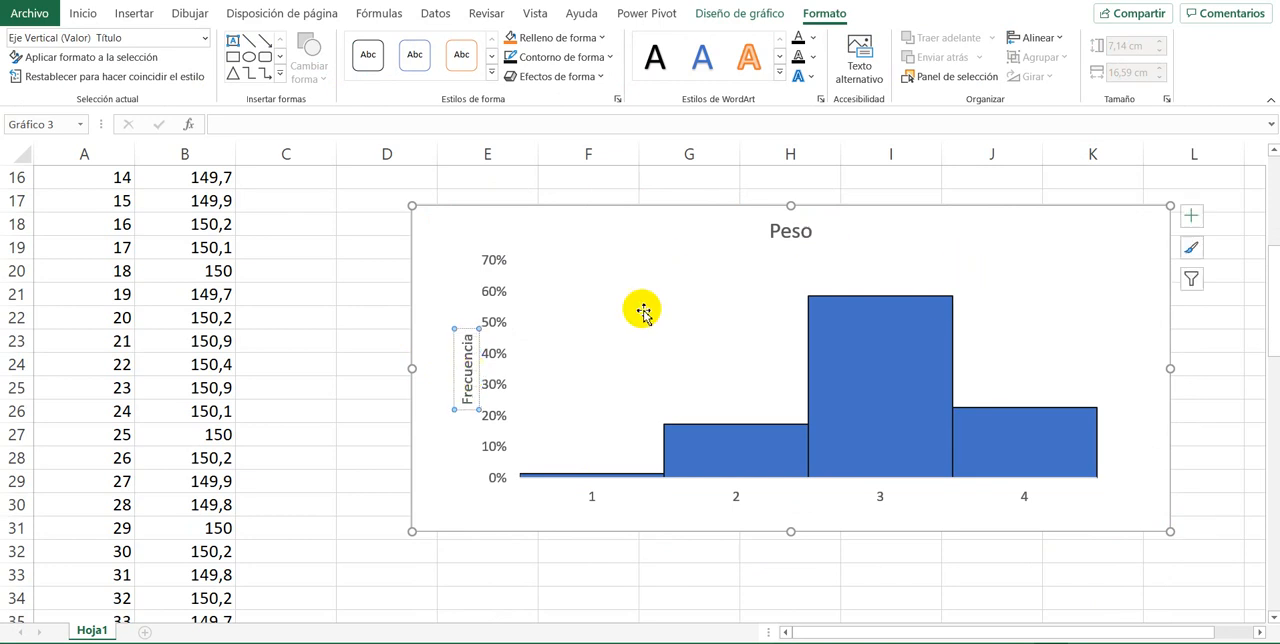
# Step: Change the chart title to Histograma del Peso
pyautogui.click(771, 231)
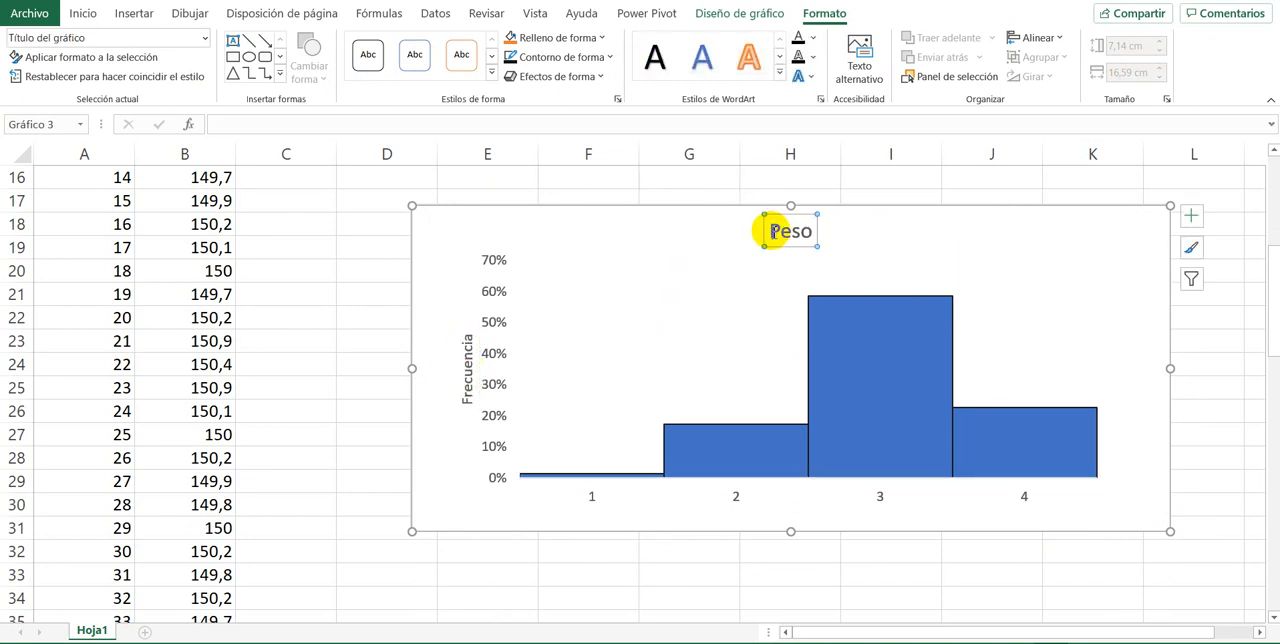
pyautogui.write('His')
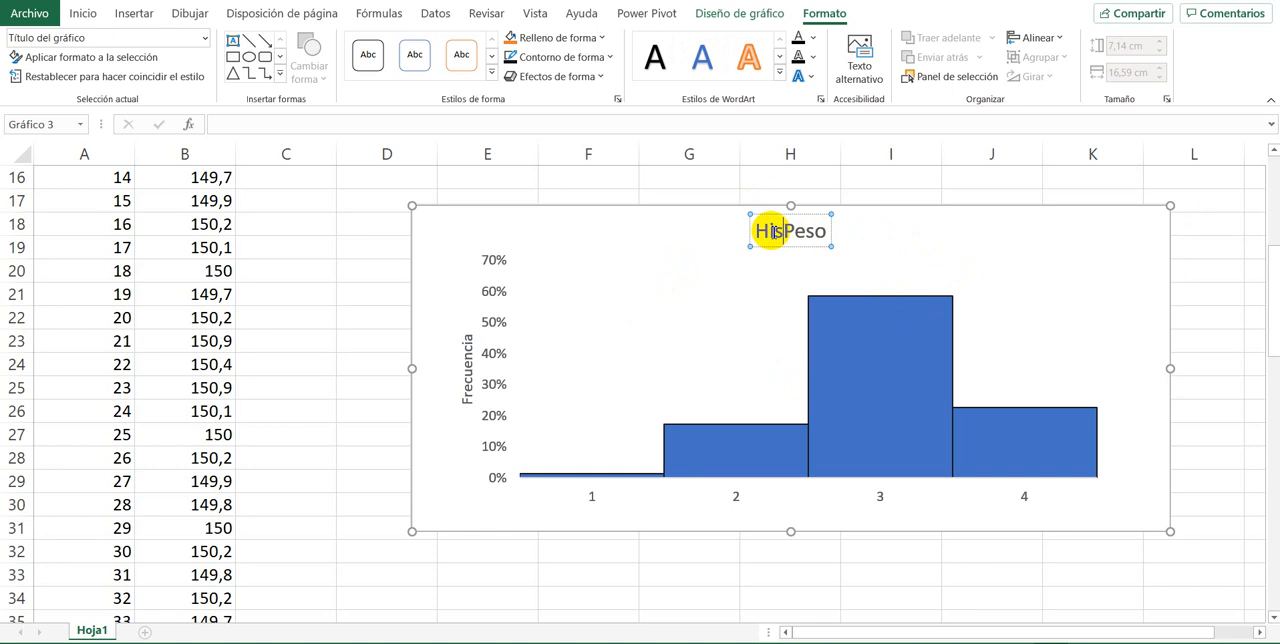
pyautogui.write('tograma del')
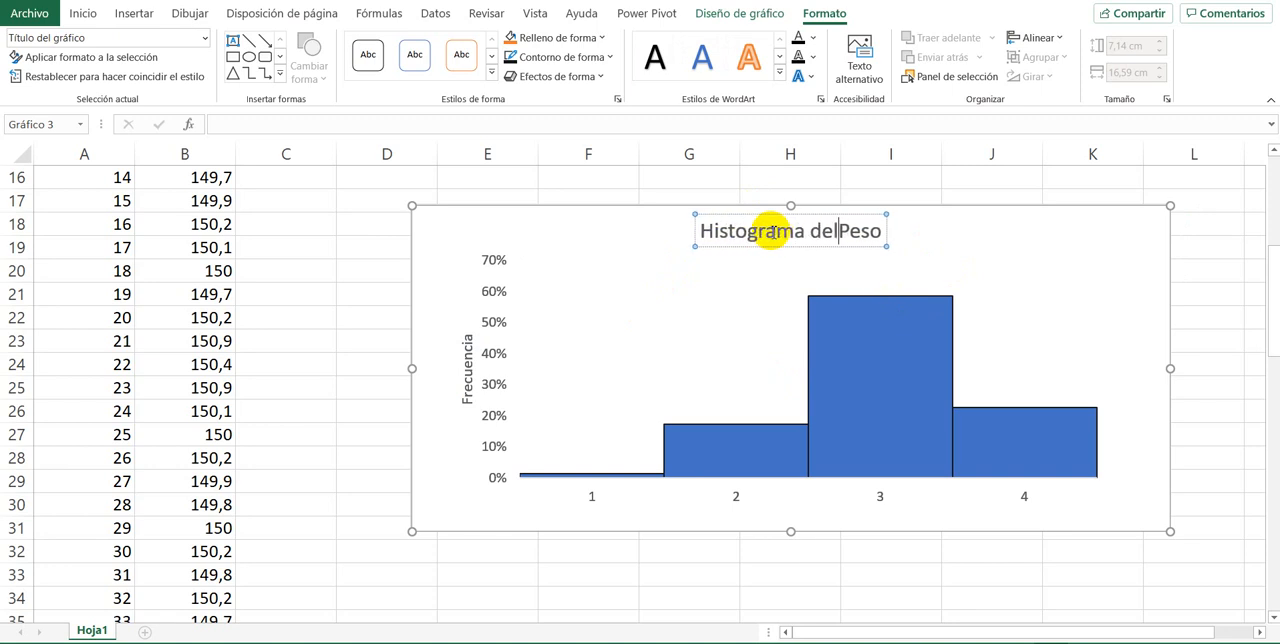
pyautogui.click(476, 179)
pyautogui.scroll(2, 396, 262)
pyautogui.scroll(-2, 399, 261)
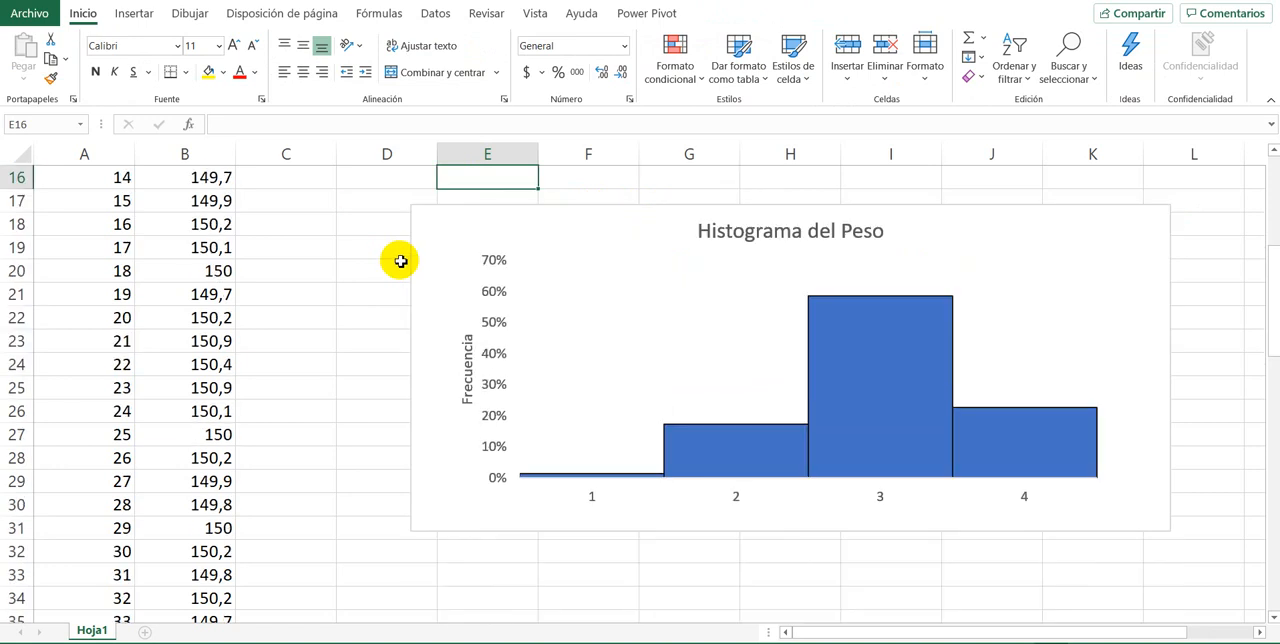
# Step: Examine the histogram's individual columns and category labels, and compare them with the class limits and relative frequencies in the table
pyautogui.click(709, 452)
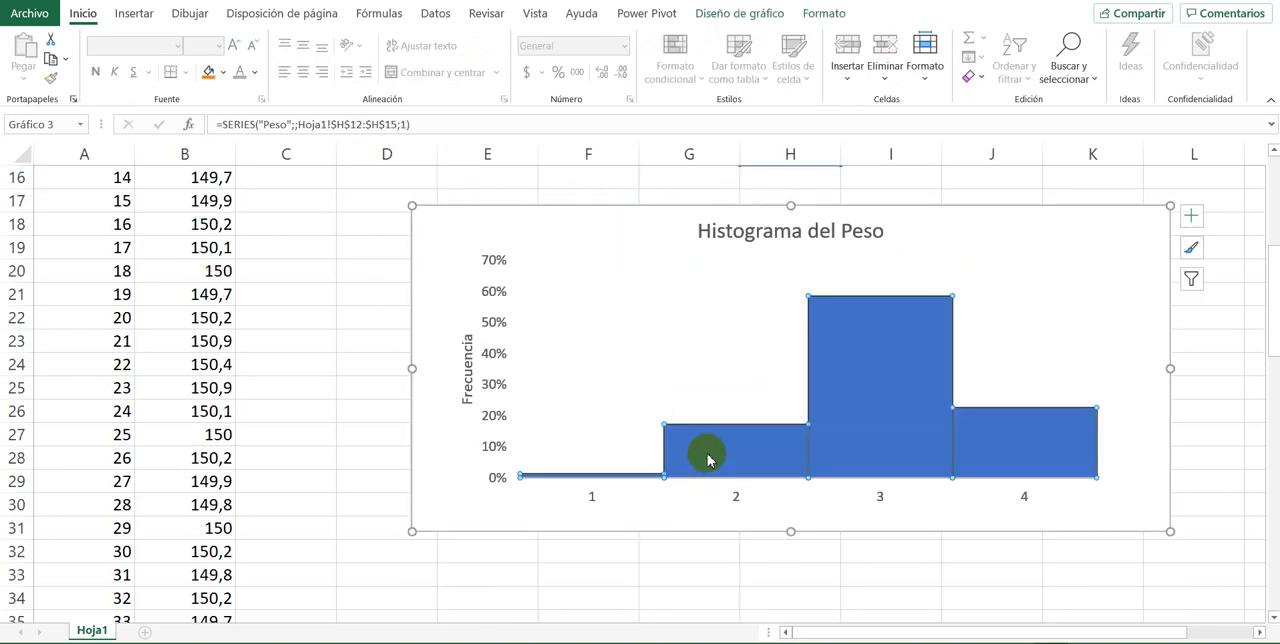
pyautogui.click(735, 500)
pyautogui.click(760, 437)
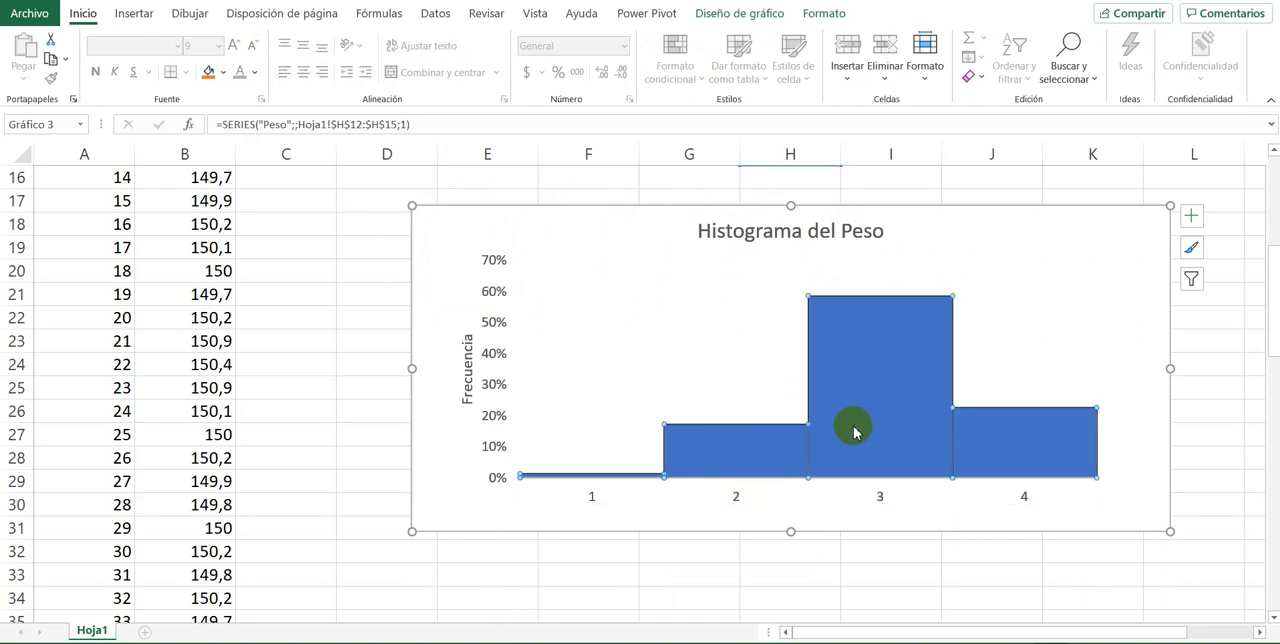
pyautogui.click(882, 497)
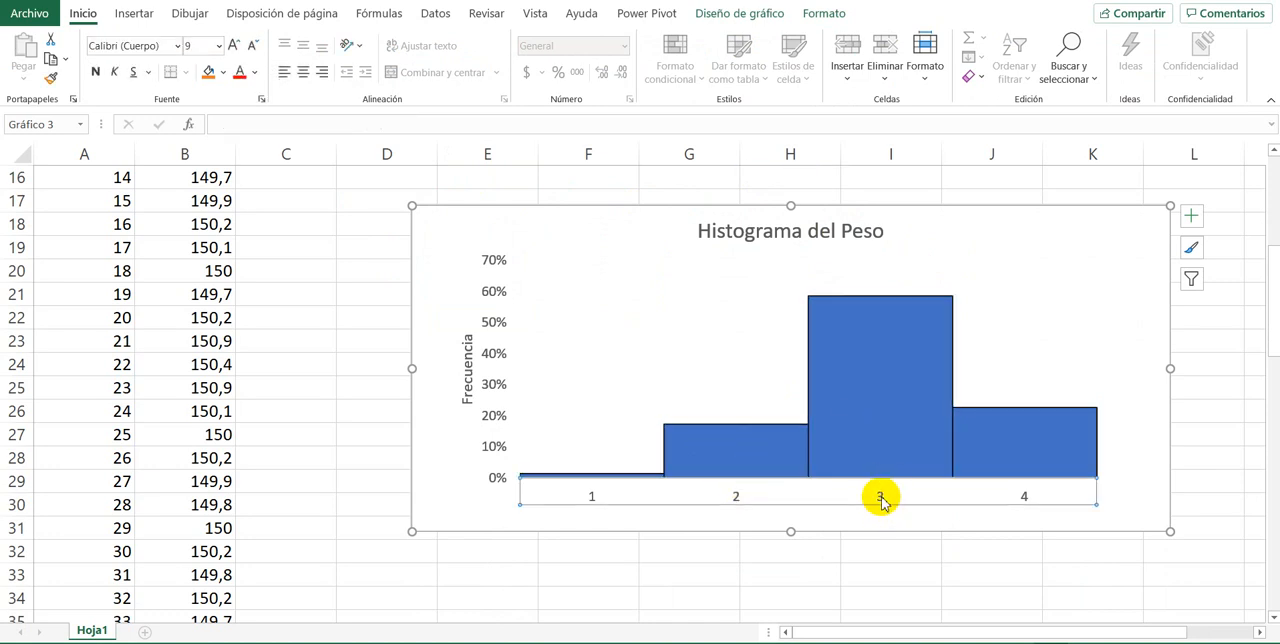
pyautogui.click(887, 460)
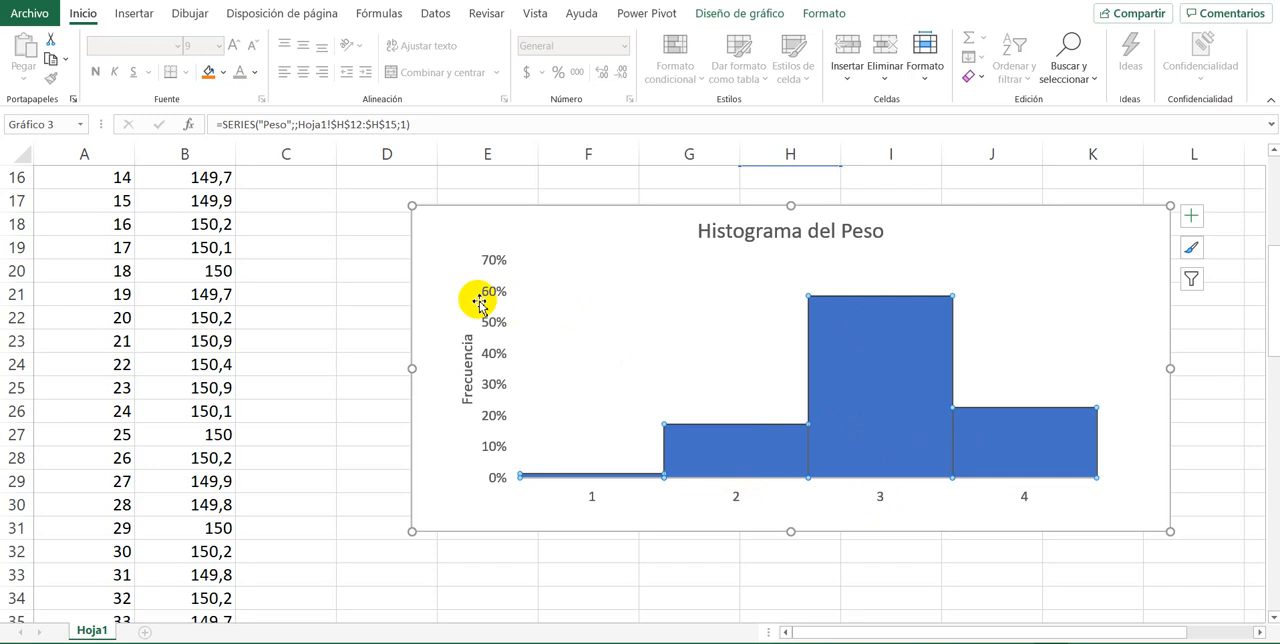
pyautogui.click(640, 475)
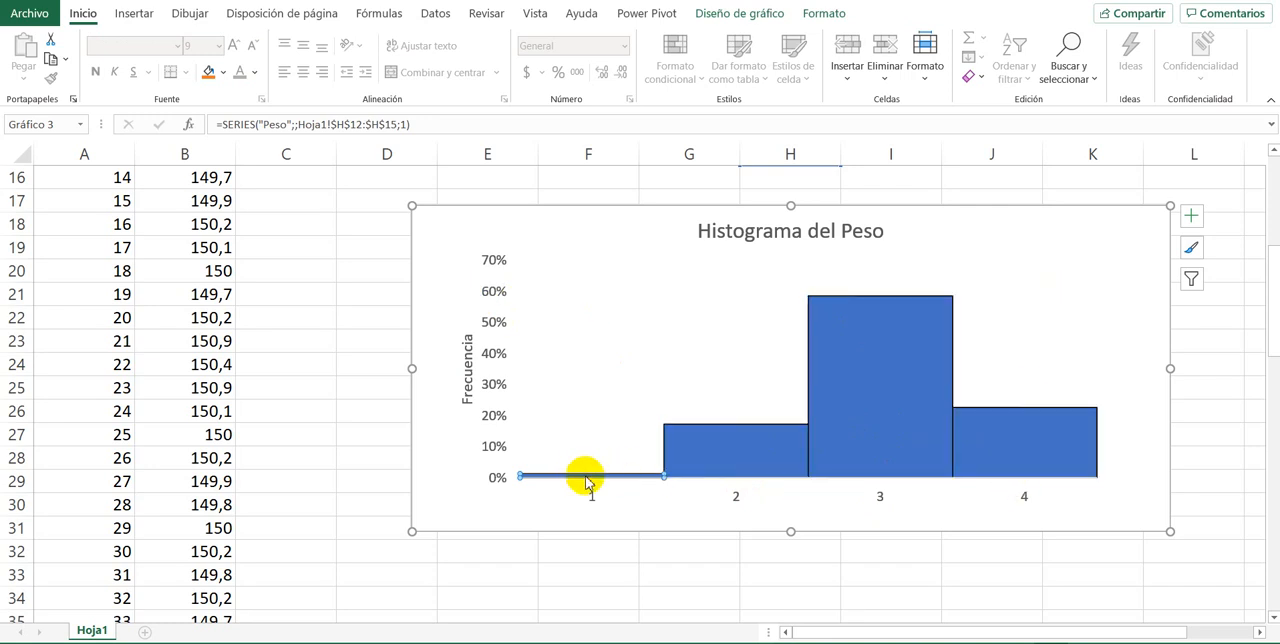
pyautogui.click(1063, 459)
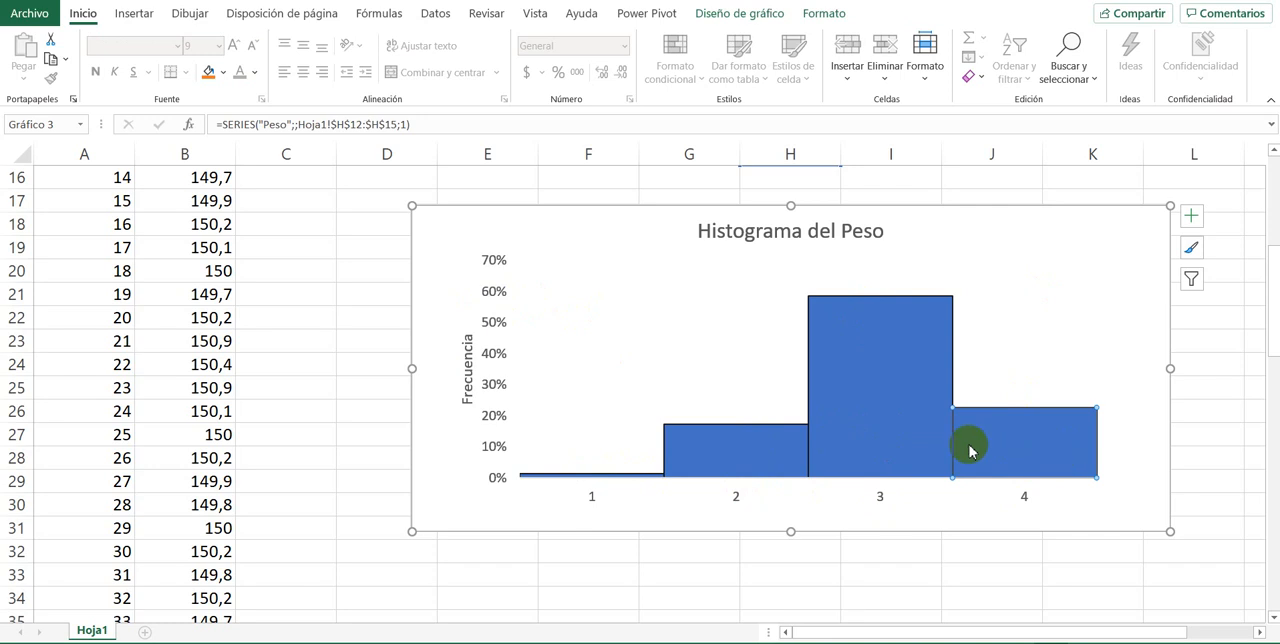
pyautogui.click(705, 451)
pyautogui.scroll(2, 701, 456)
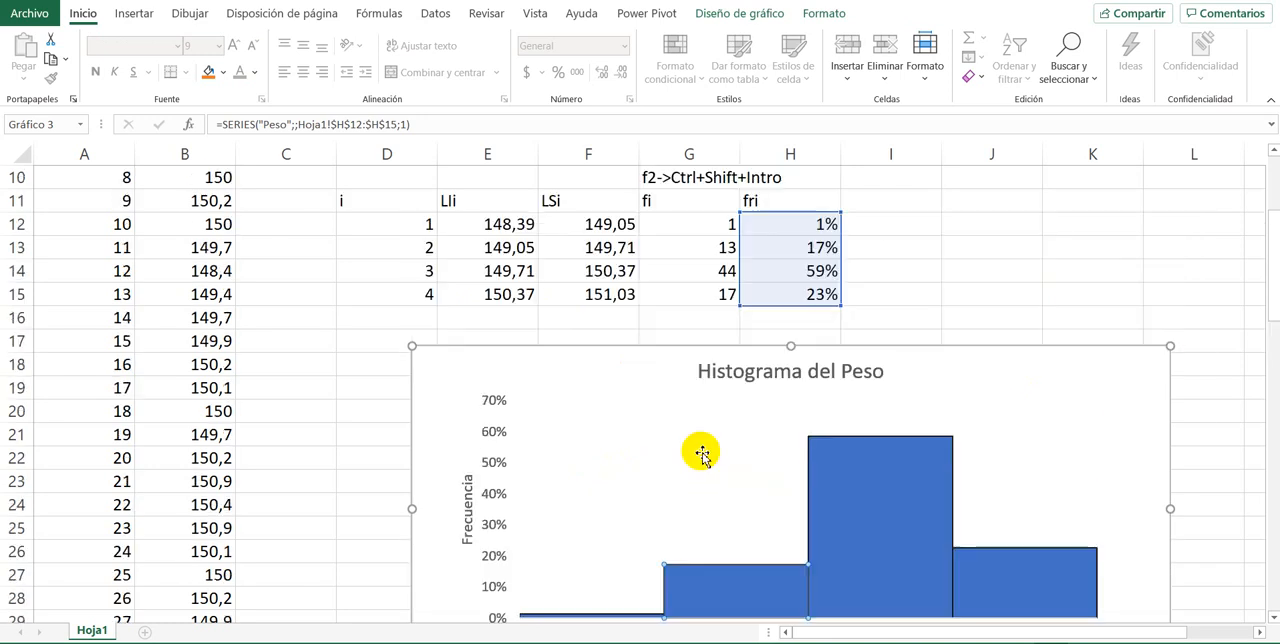
pyautogui.scroll(-1, 702, 455)
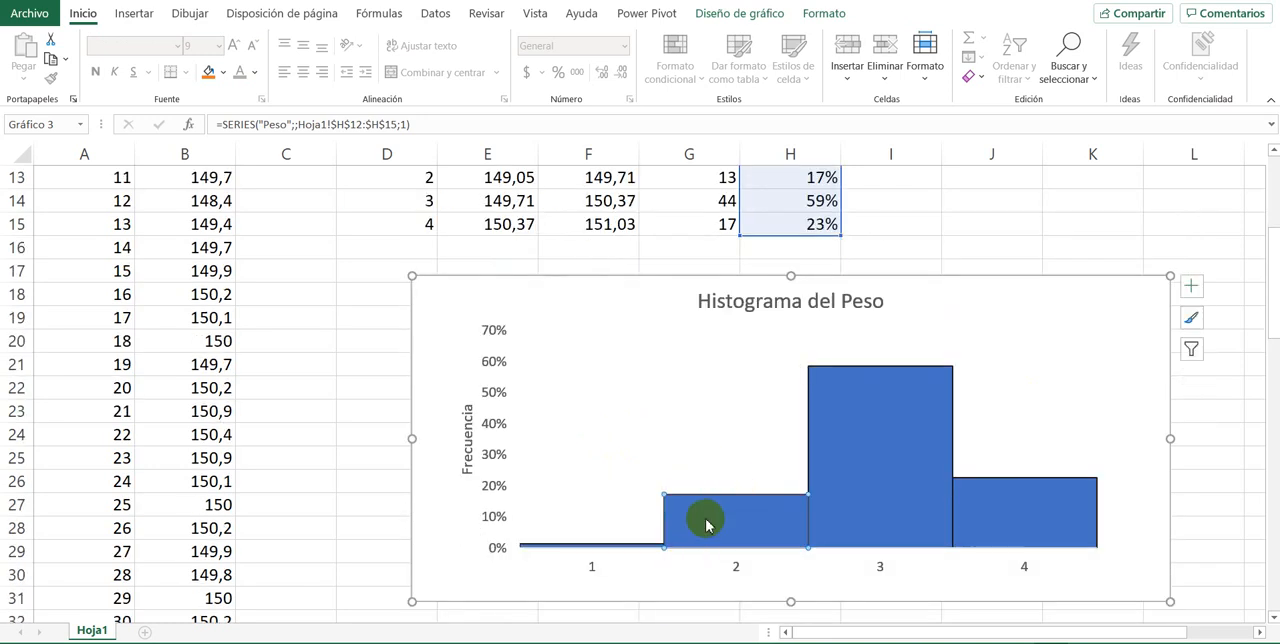
# Step: Compare the second class's lower and upper limits in E13:F13 with its column in the histogram
pyautogui.scroll(2, 709, 540)
pyautogui.scroll(-1, 709, 543)
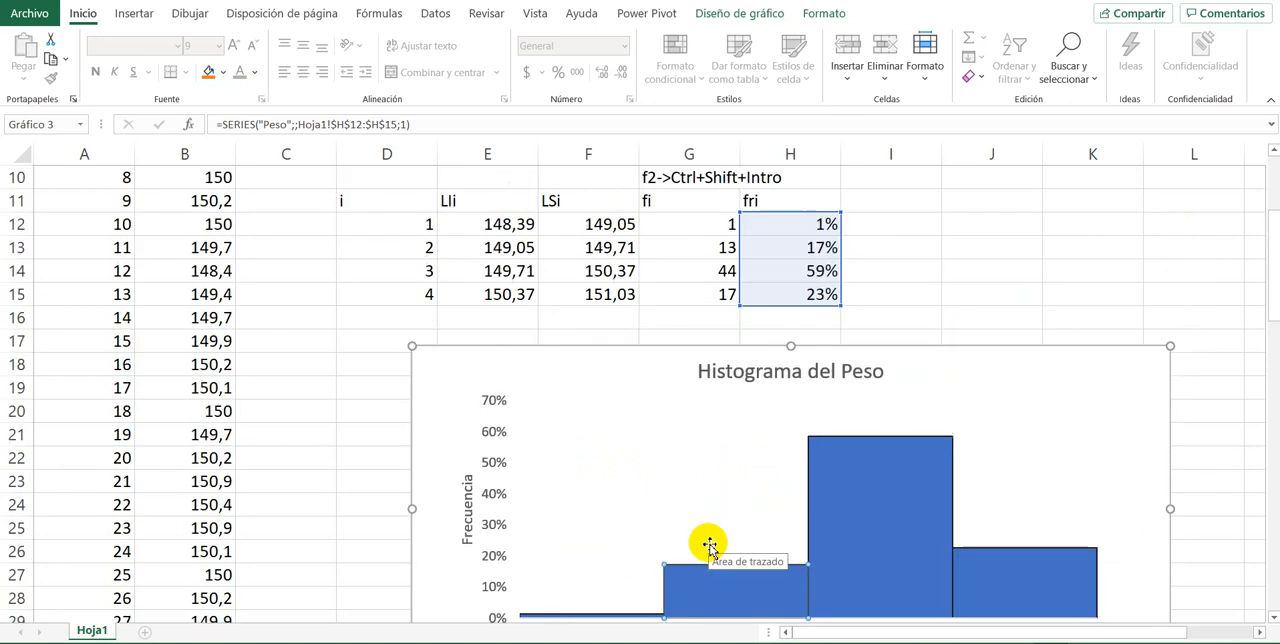
pyautogui.moveTo(507, 248); pyautogui.dragTo(604, 250)
pyautogui.click(485, 252)
pyautogui.scroll(-4, 429, 295)
pyautogui.scroll(3, 433, 296)
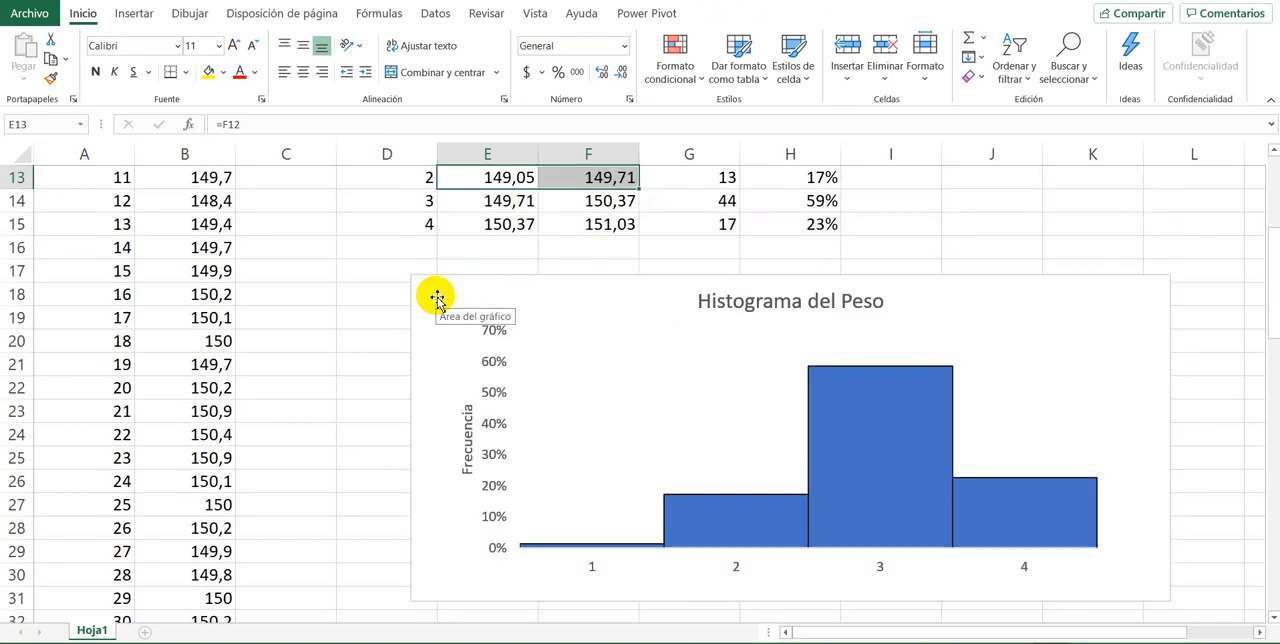
pyautogui.scroll(-2, 437, 297)
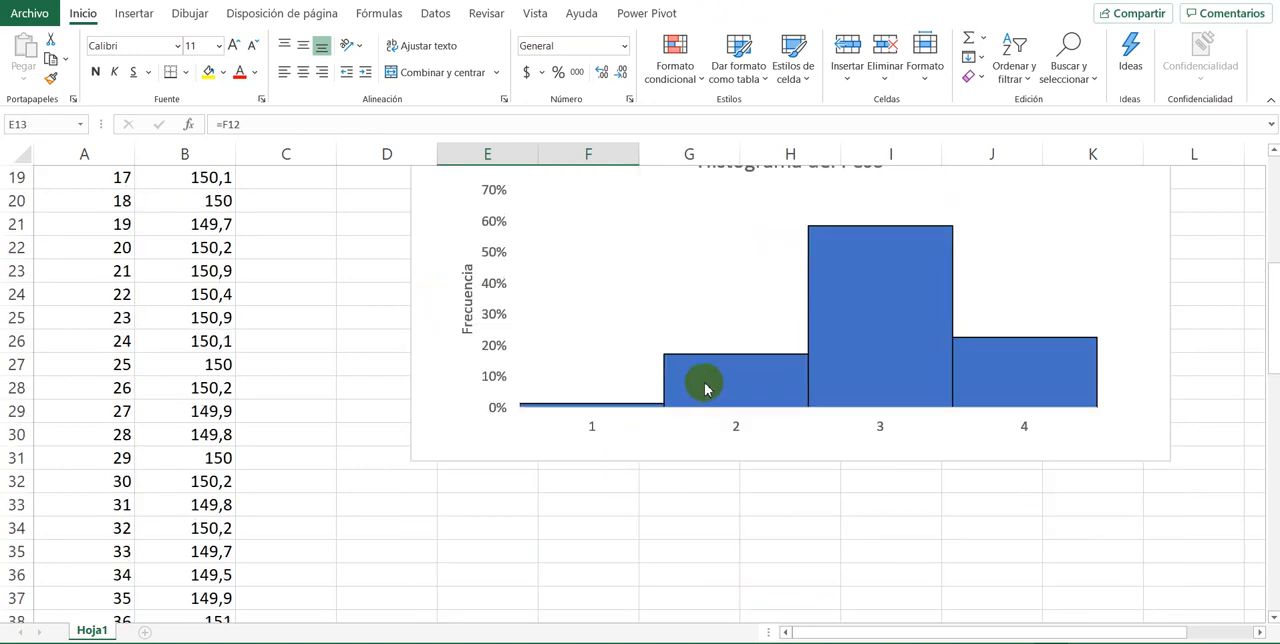
# Step: Delete the histogram's horizontal axis with its class number labels
pyautogui.click(705, 389)
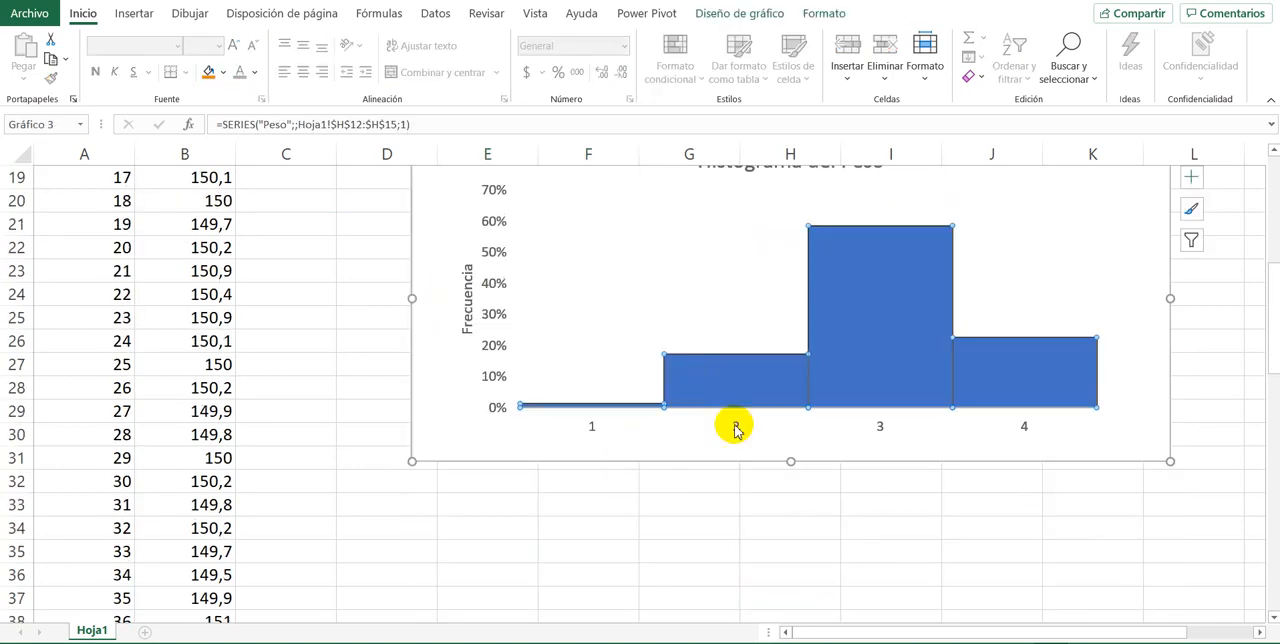
pyautogui.click(594, 438)
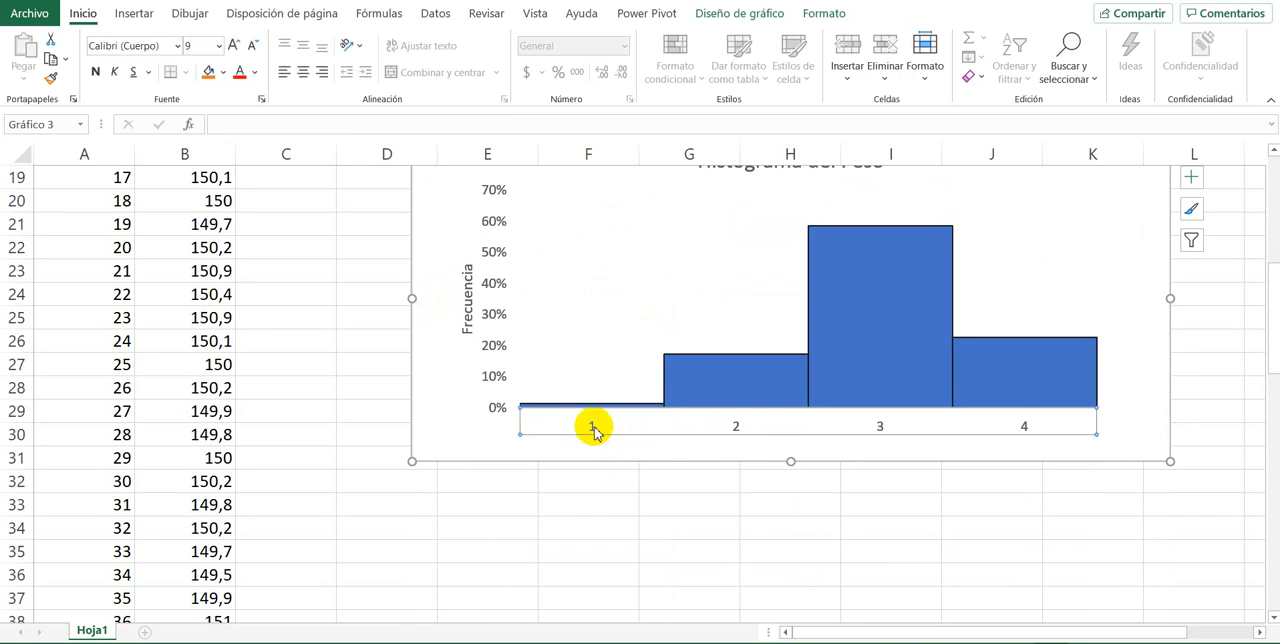
pyautogui.press('Delete')
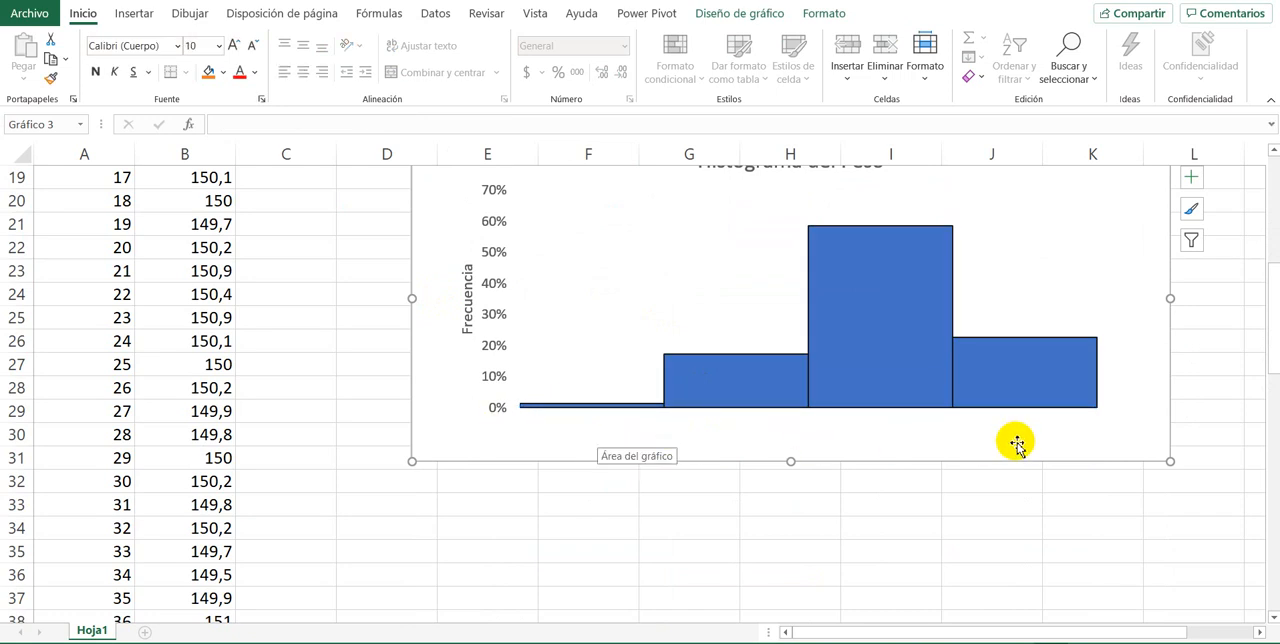
# Step: Insert a text box inside the chart, spanning the width below the columns, with the placeholder text ajsjs
pyautogui.scroll(2, 700, 363)
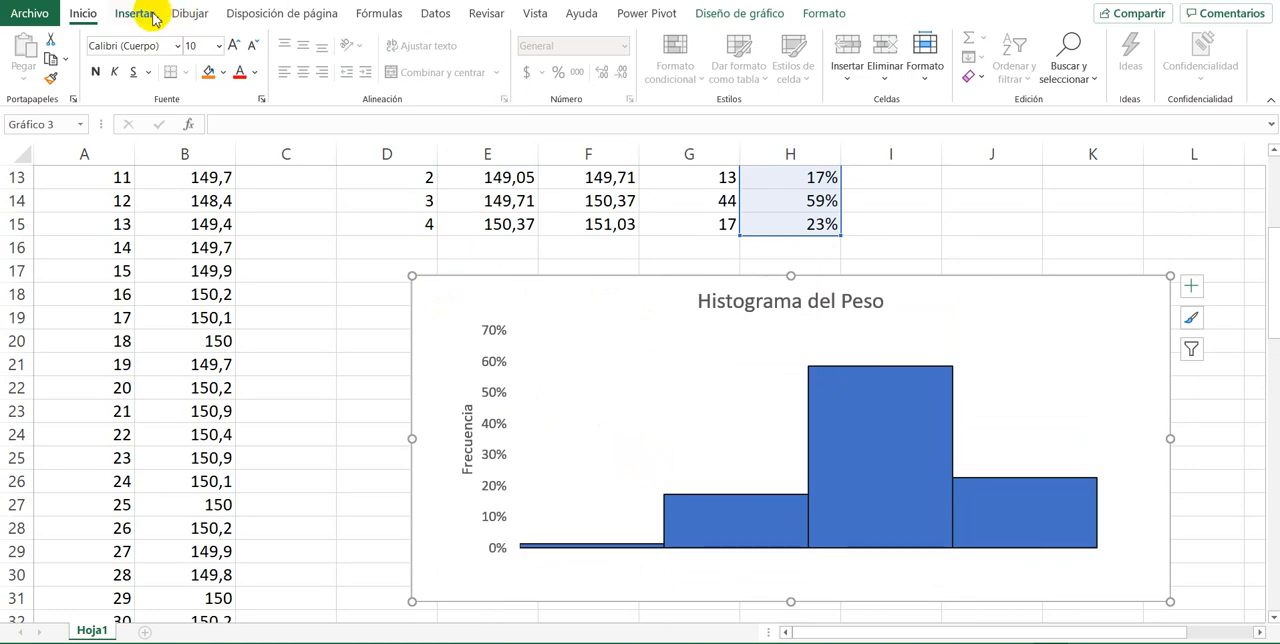
pyautogui.scroll(-2, 531, 398)
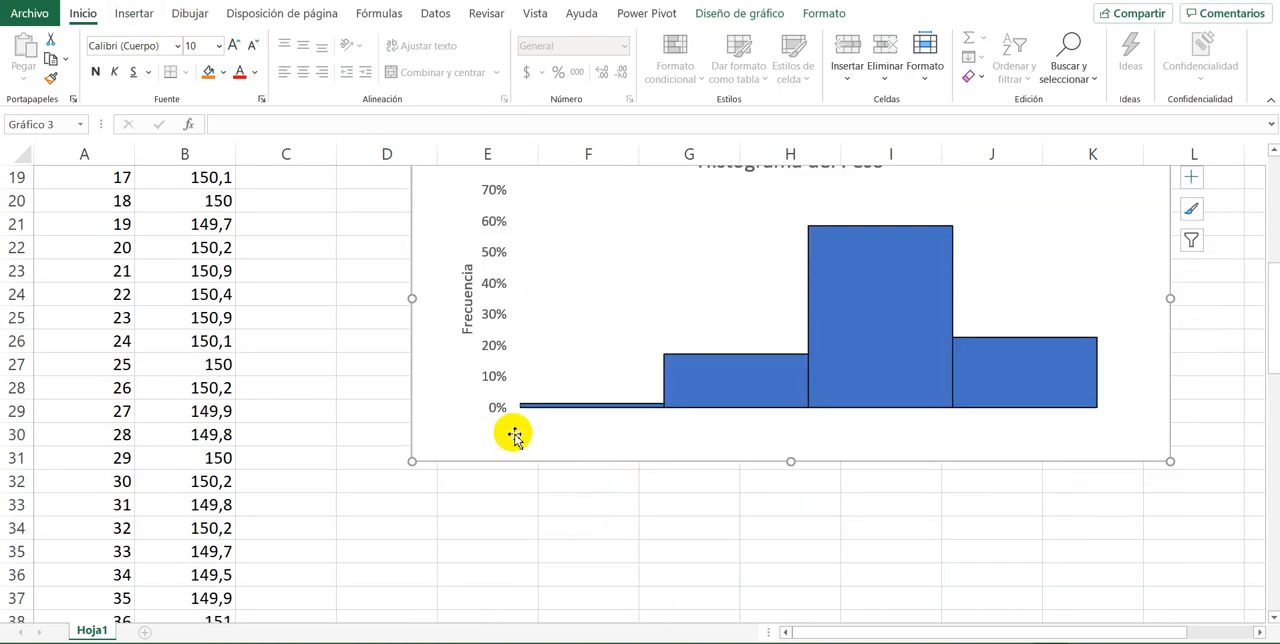
pyautogui.click(134, 14)
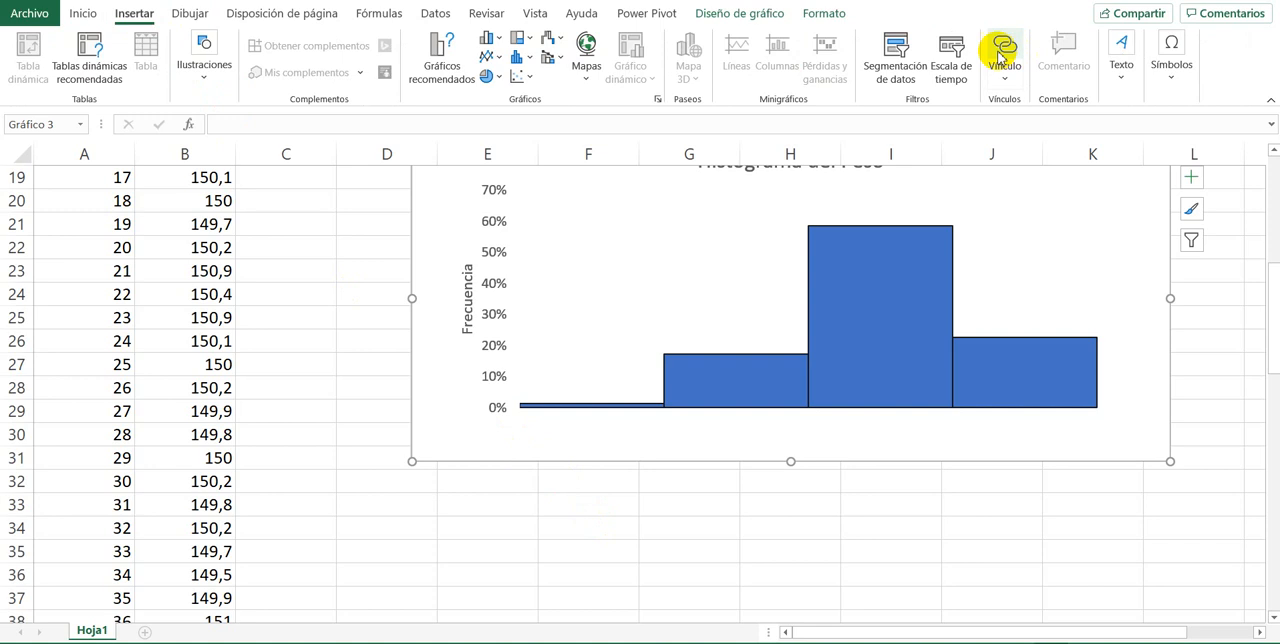
pyautogui.click(1120, 60)
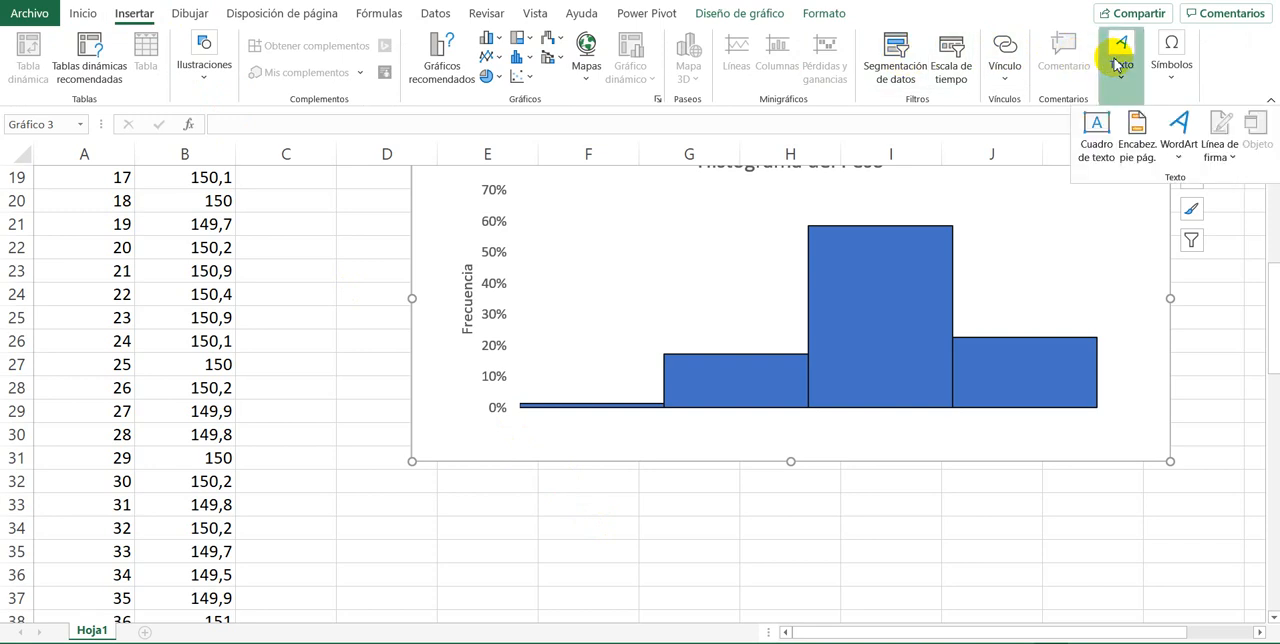
pyautogui.click(1097, 125)
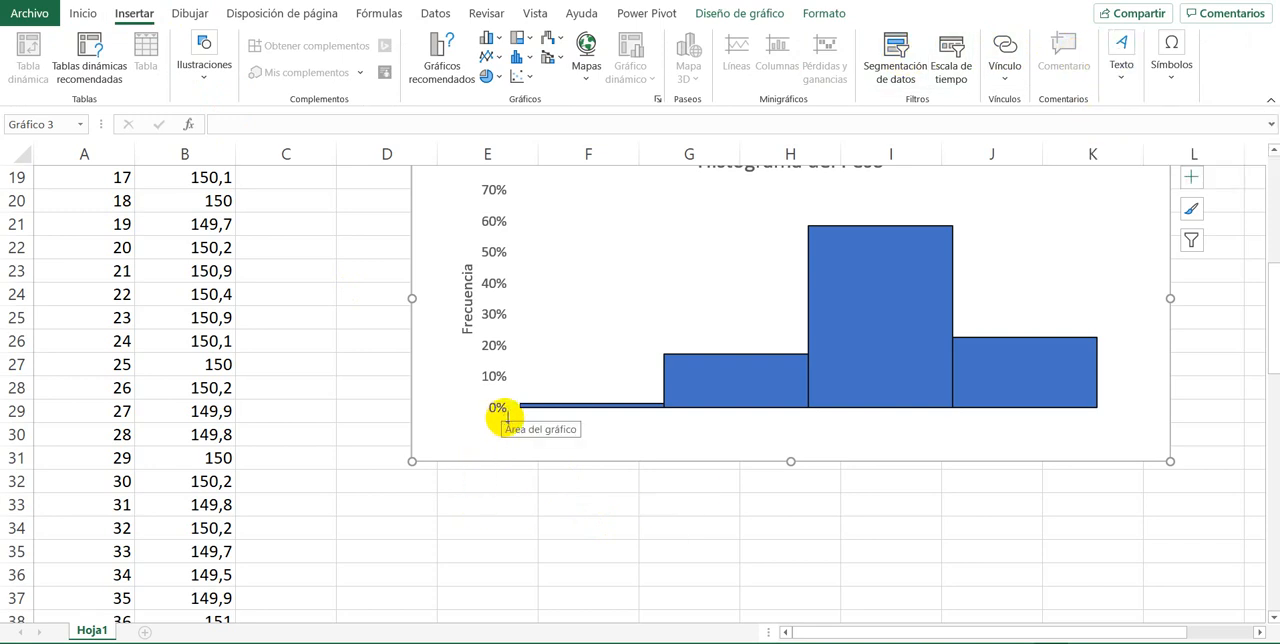
pyautogui.moveTo(498, 418)
pyautogui.mouseDown()
pyautogui.moveTo(860, 466)
pyautogui.moveTo(1141, 450)
pyautogui.mouseUp()
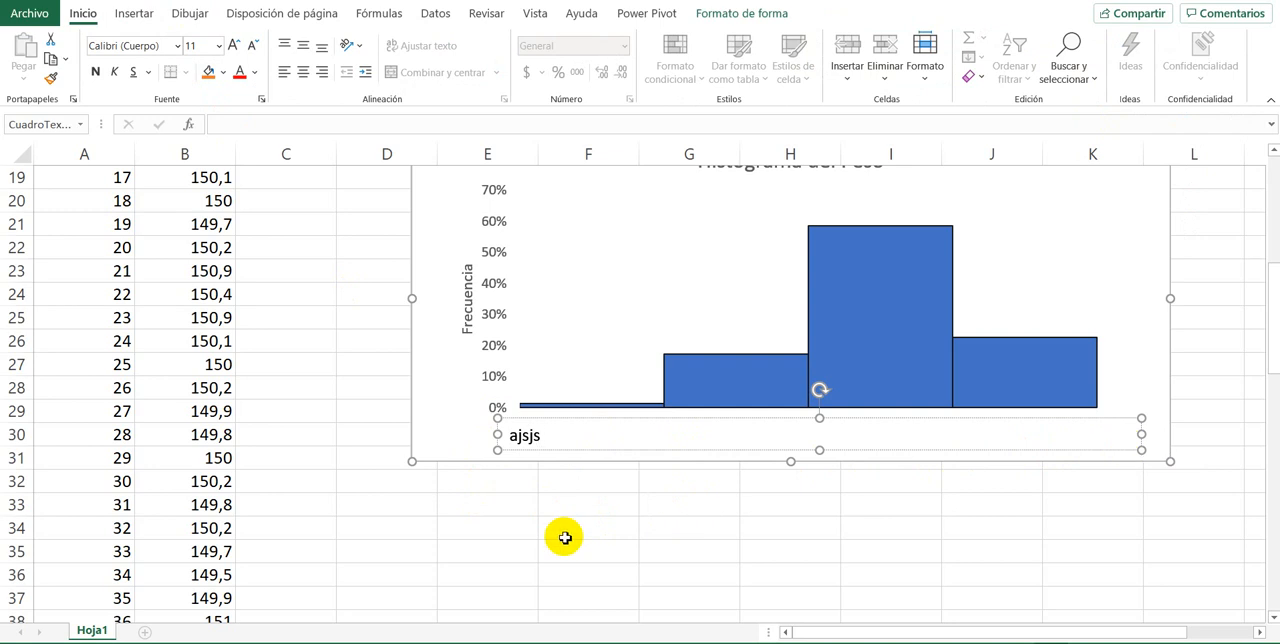
pyautogui.click(535, 530)
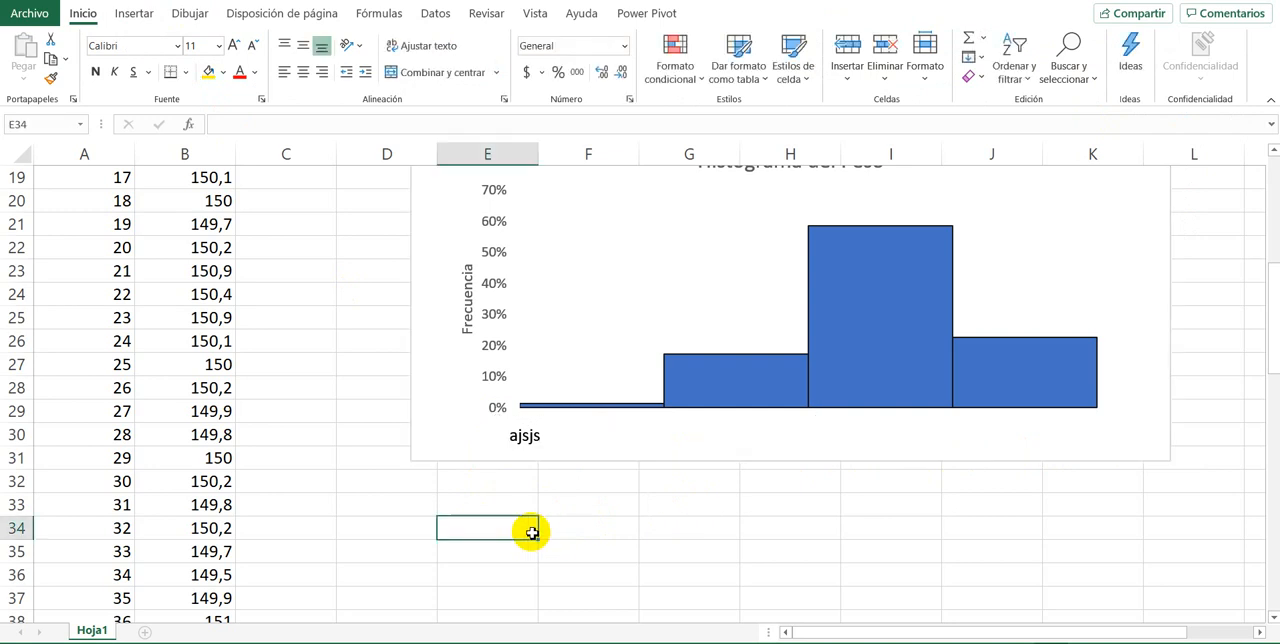
# Step: Copy the four lower class limits in E12:E15 of the frequency table
pyautogui.scroll(2, 435, 510)
pyautogui.scroll(-1, 435, 510)
pyautogui.scroll(2, 435, 510)
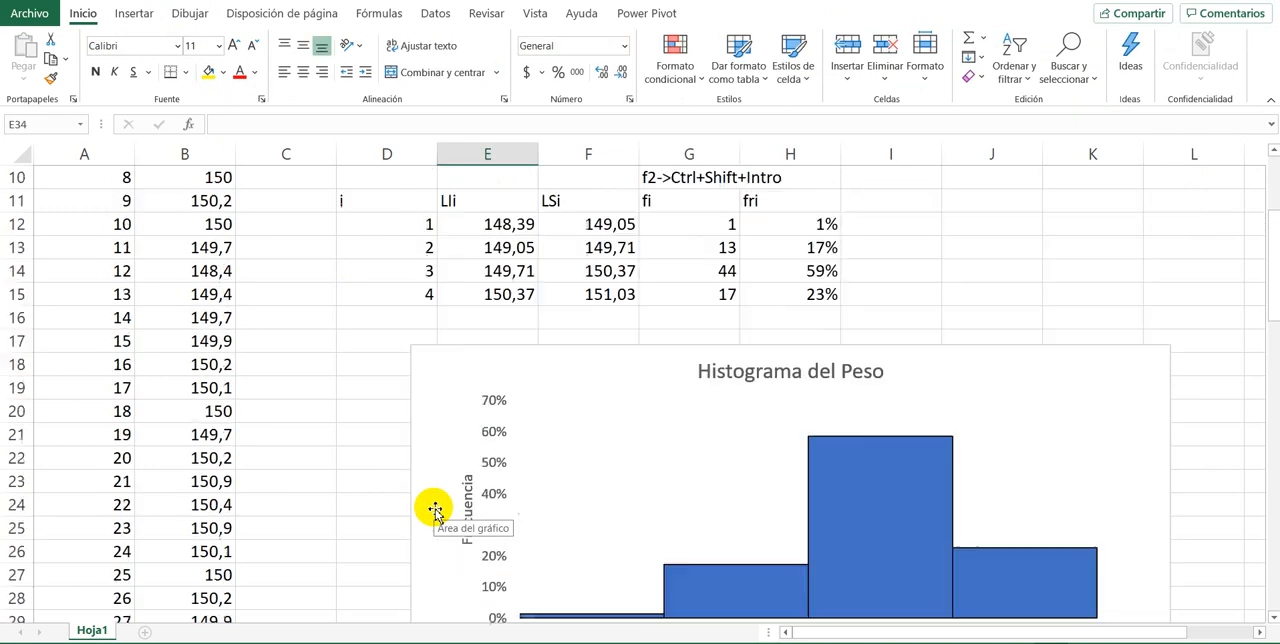
pyautogui.scroll(-2, 435, 510)
pyautogui.scroll(3, 435, 510)
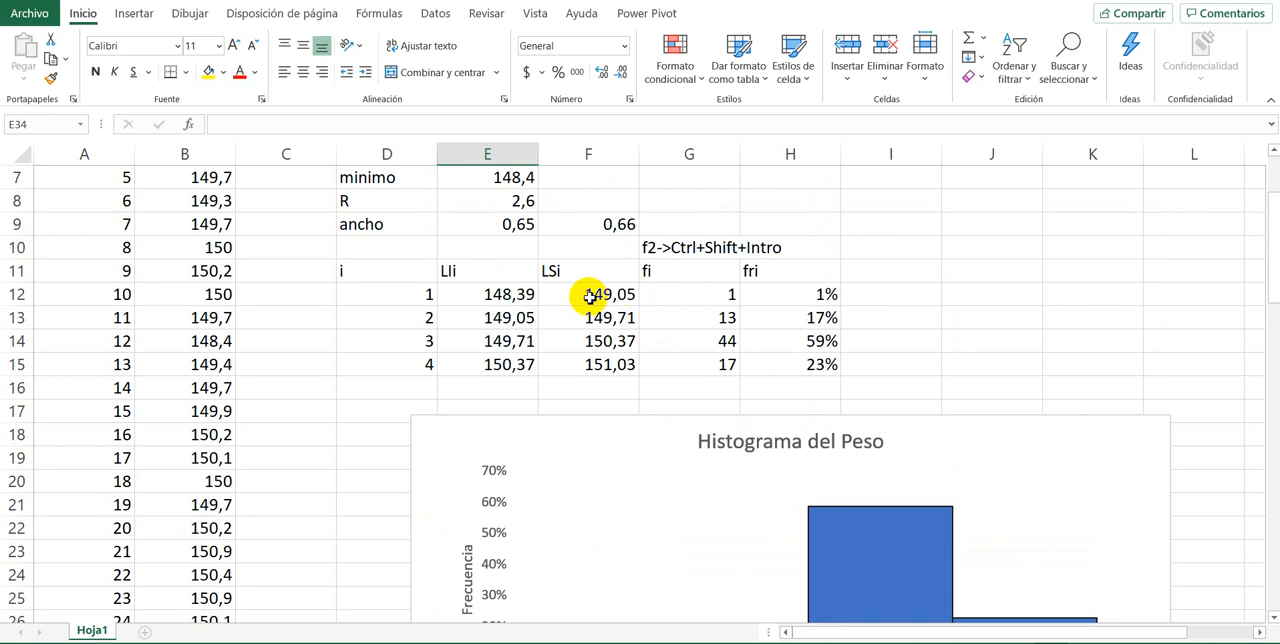
pyautogui.moveTo(525, 295); pyautogui.dragTo(508, 381)
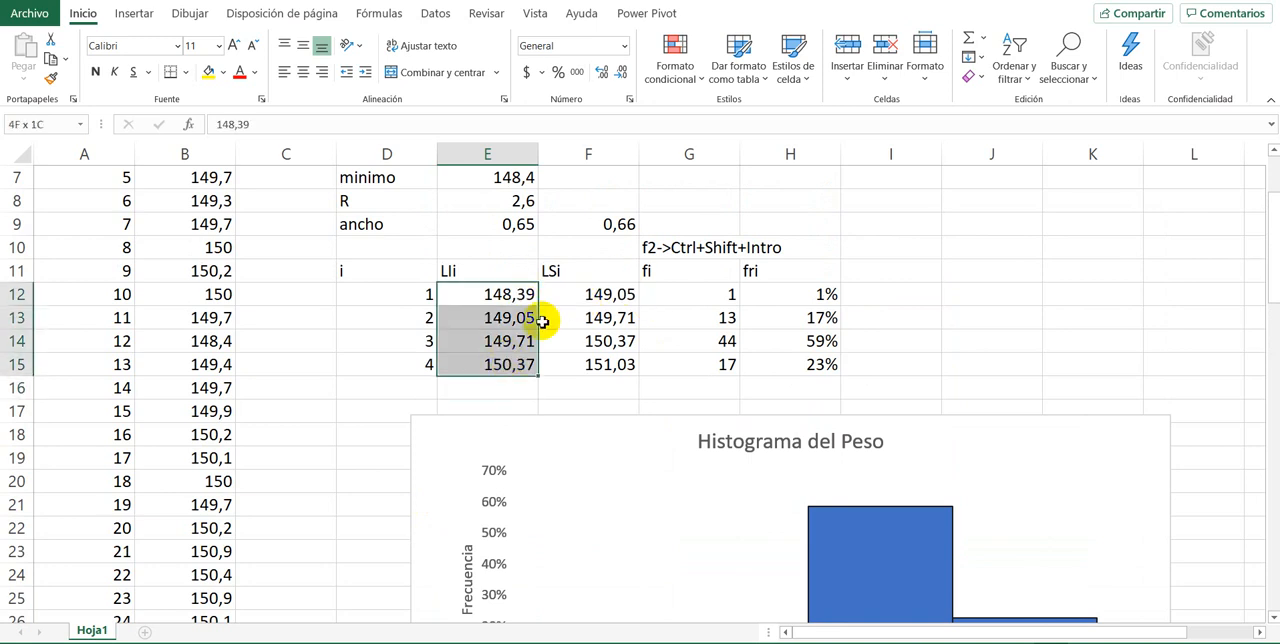
pyautogui.moveTo(566, 295); pyautogui.dragTo(556, 370)
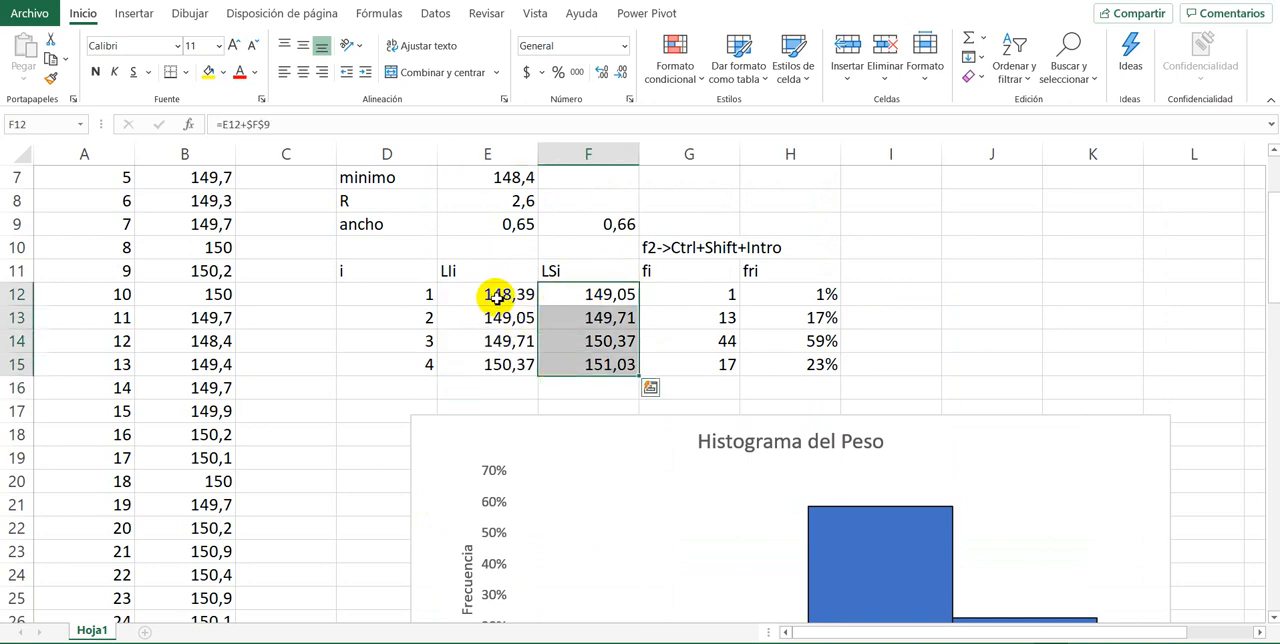
pyautogui.moveTo(491, 294); pyautogui.dragTo(497, 362)
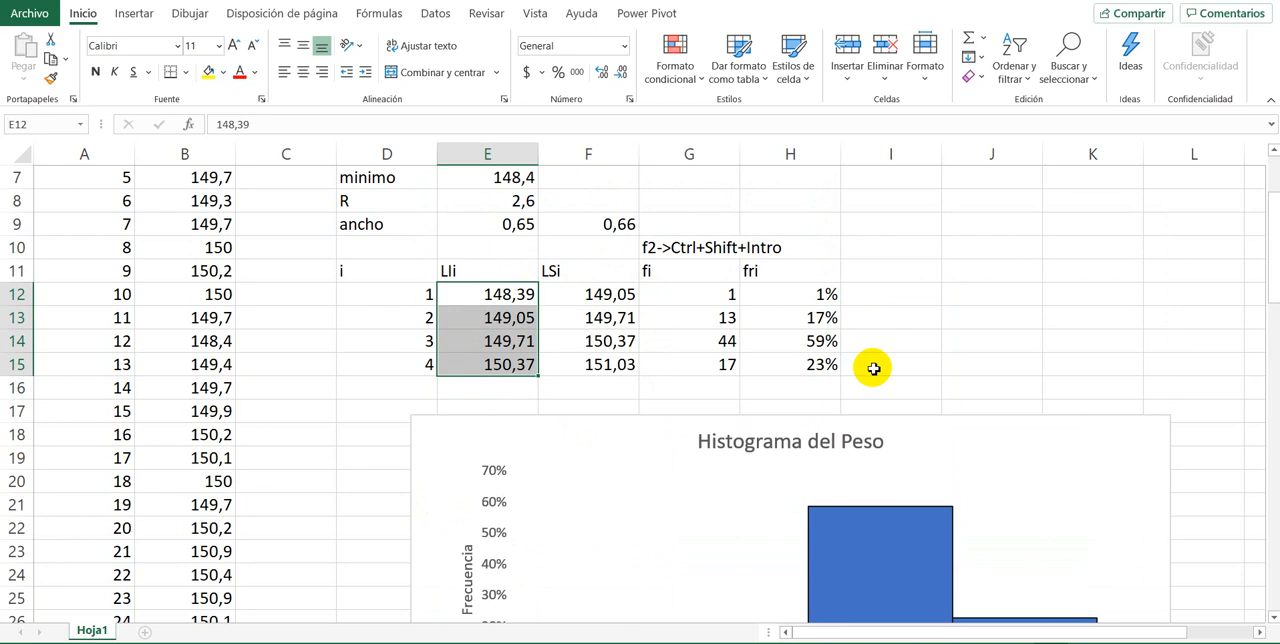
pyautogui.hotkey('ctrl', 'c')
pyautogui.scroll(-2, 490, 306)
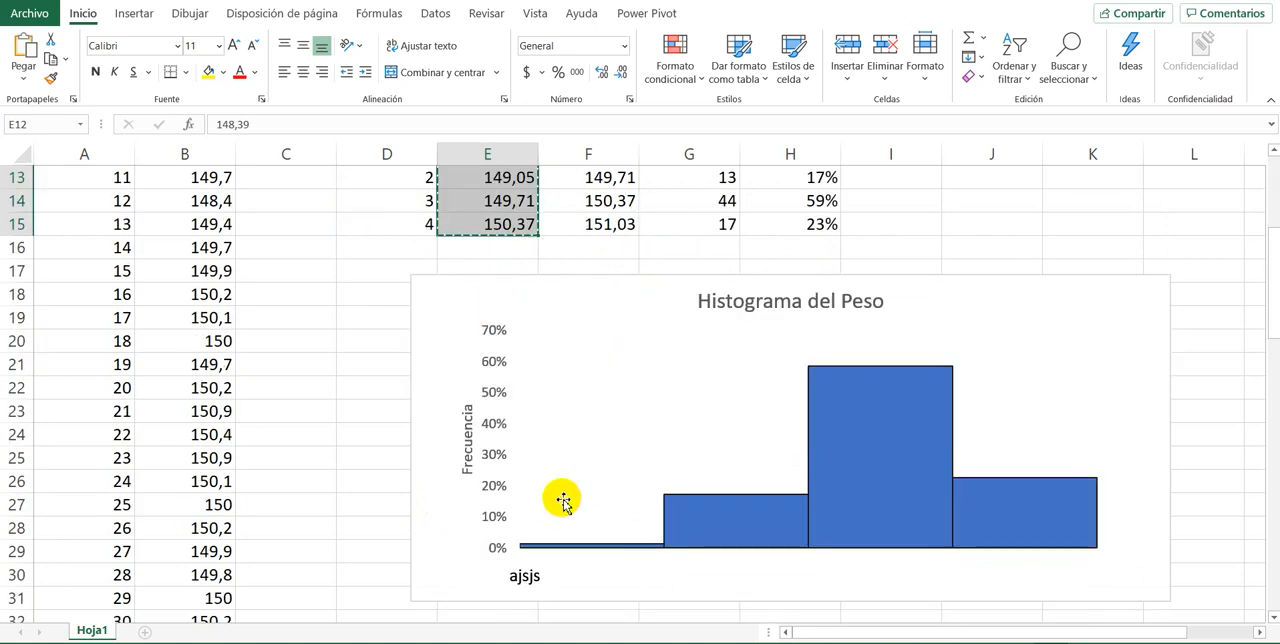
# Step: Replace the placeholder text in the chart's text box with the copied class limits, pasted as text only
pyautogui.click(541, 582)
pyautogui.click(537, 577)
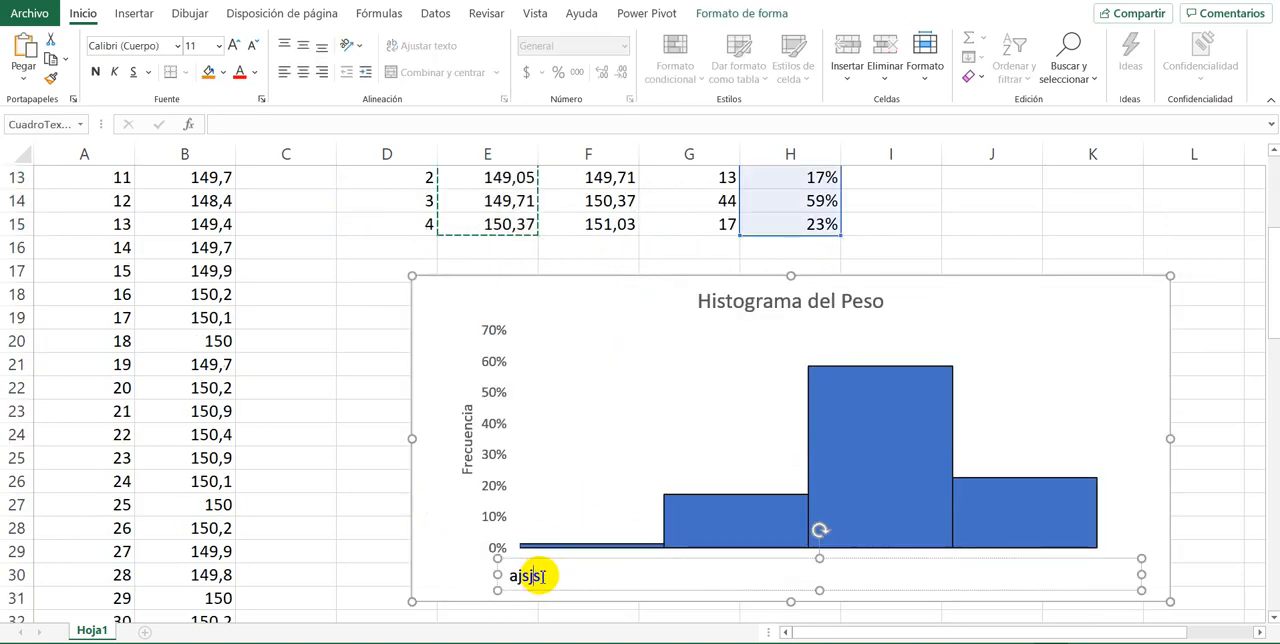
pyautogui.rightClick(520, 585)
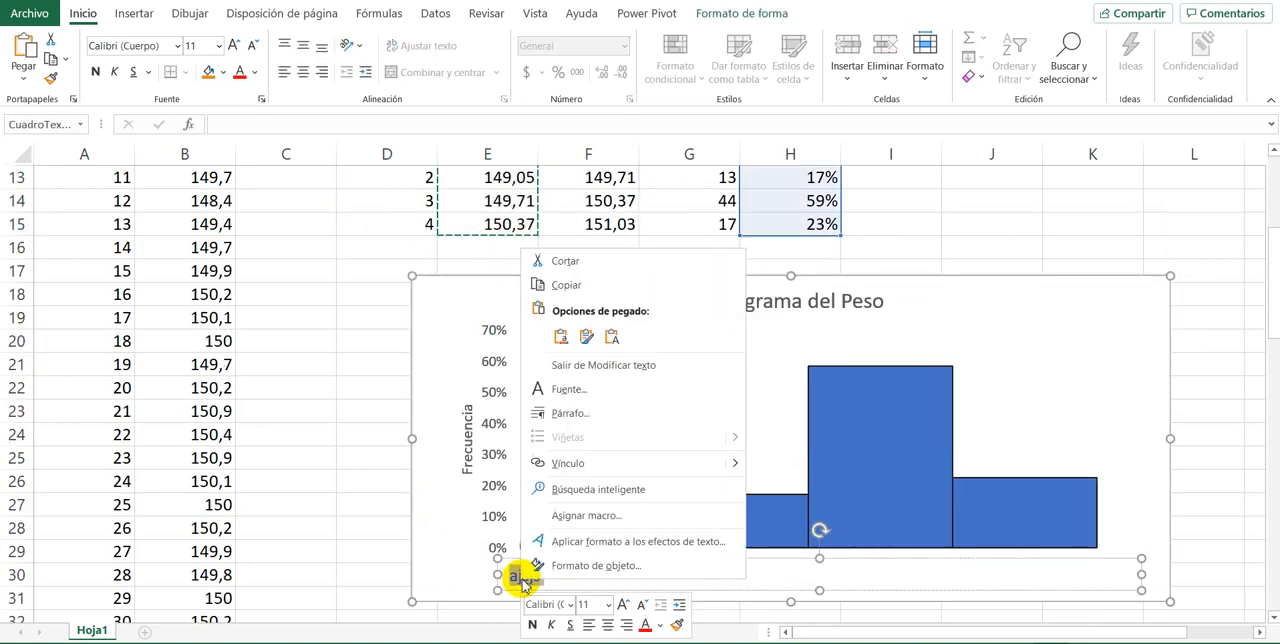
pyautogui.click(606, 338)
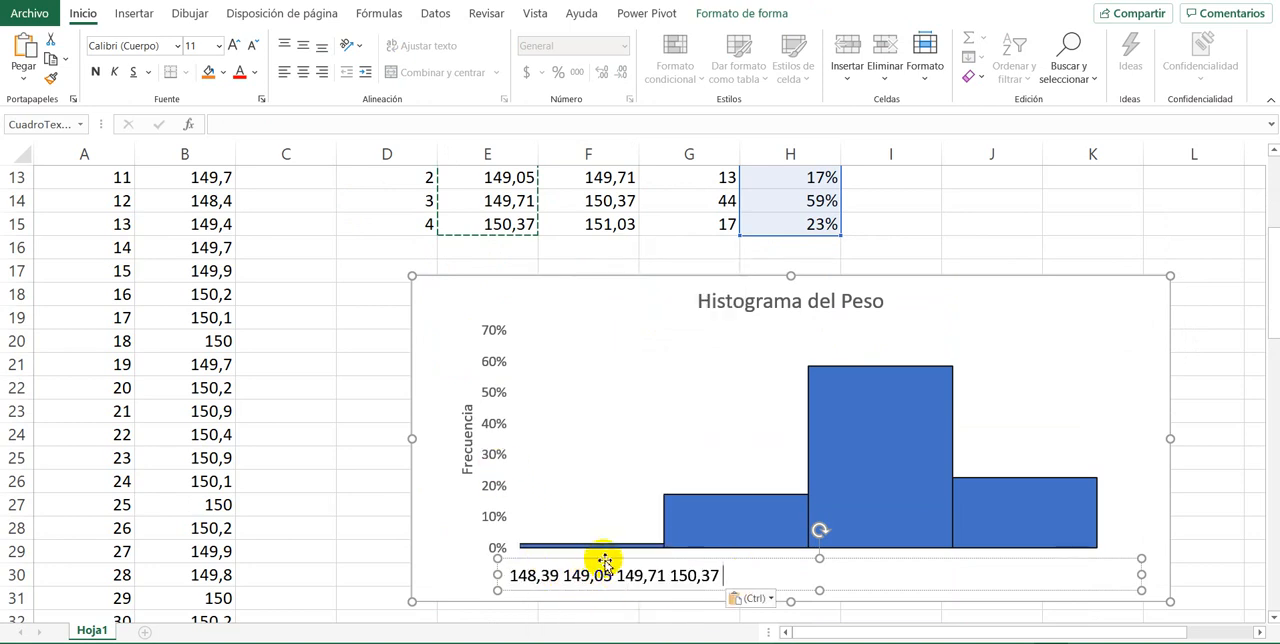
# Step: Set the text box's font size to 10 and its font colour to Gris claro, Fondo 2, Oscuro 75%
pyautogui.click(251, 47)
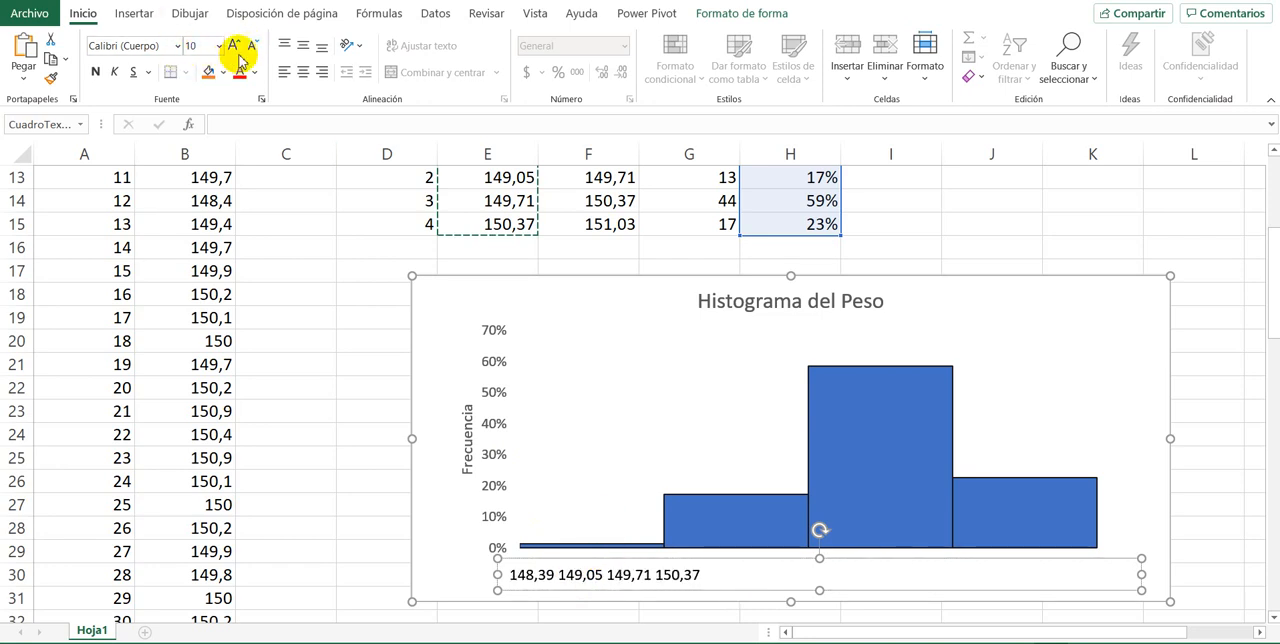
pyautogui.click(254, 72)
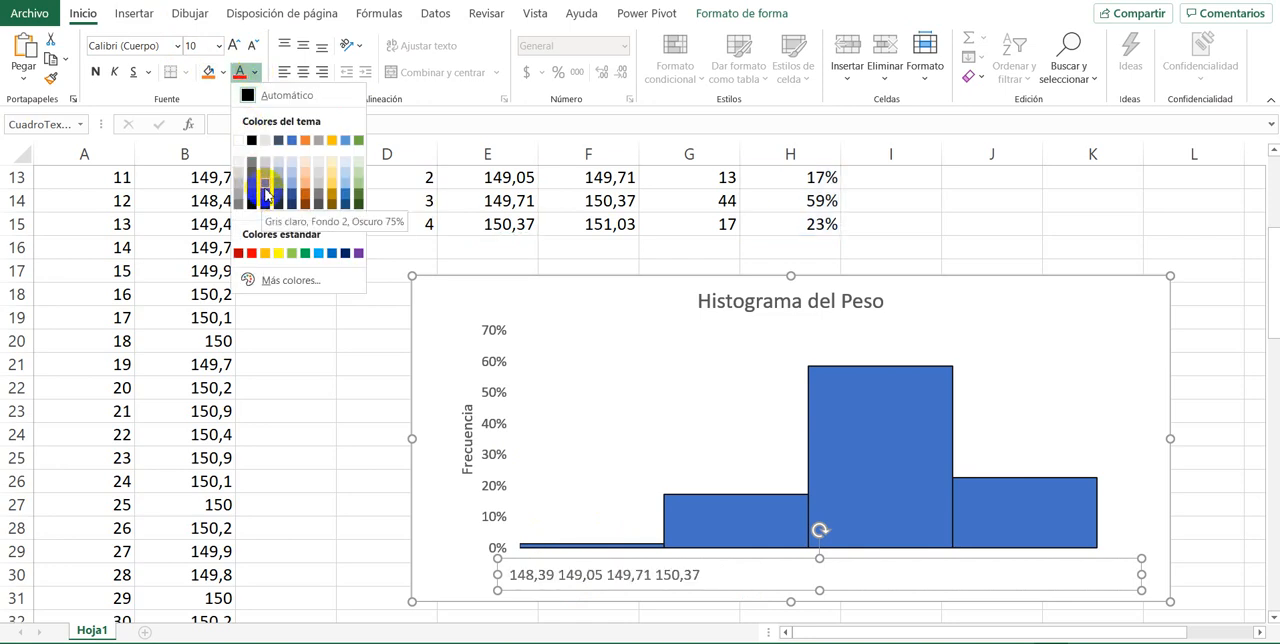
pyautogui.click(265, 195)
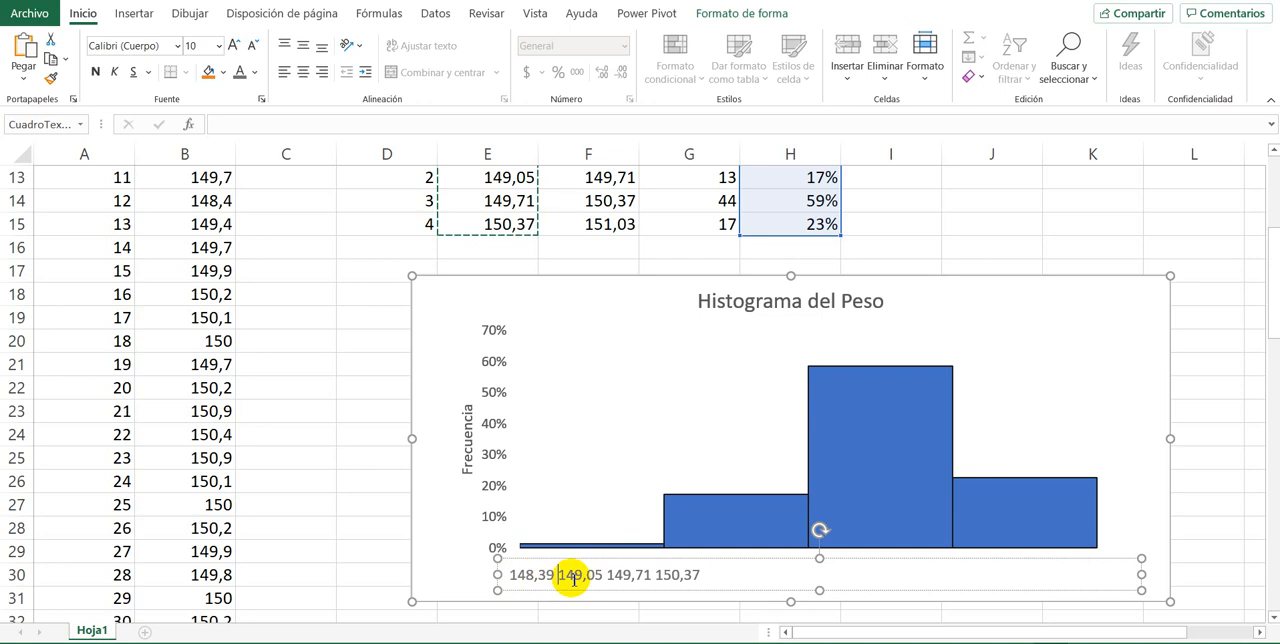
# Step: Space the class limits out under the column edges and add the last upper limit, 151,03, under the final edge
pyautogui.moveTo(667, 527)
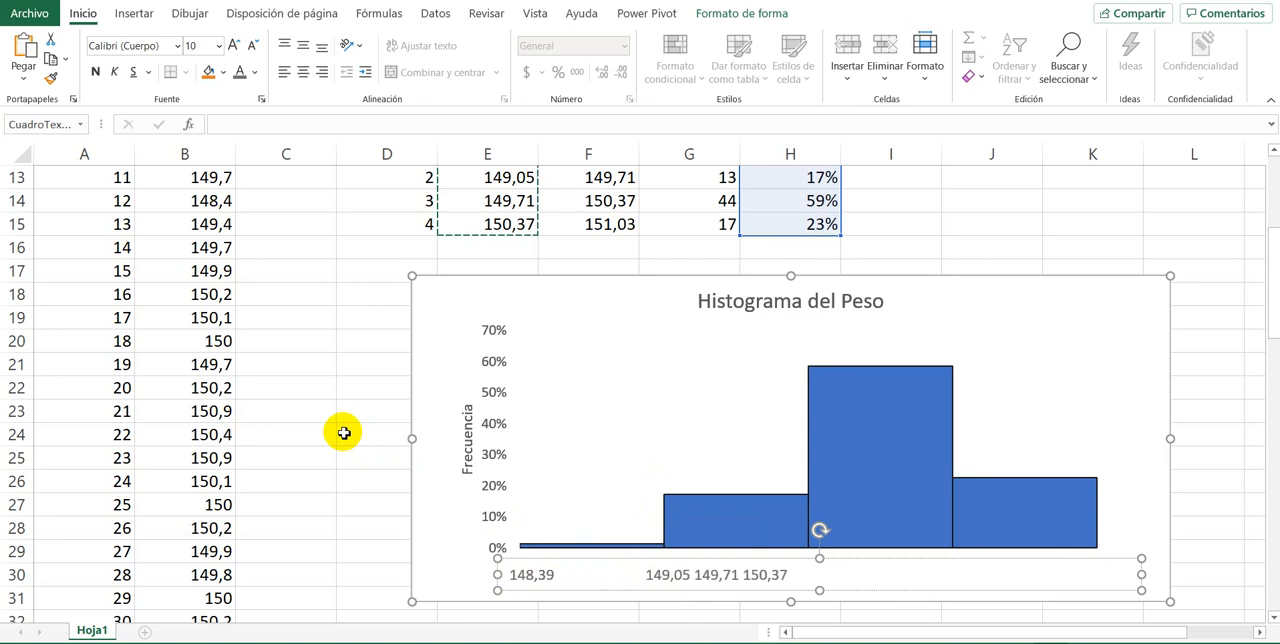
pyautogui.press('BackSpace')
pyautogui.press('BackSpace')
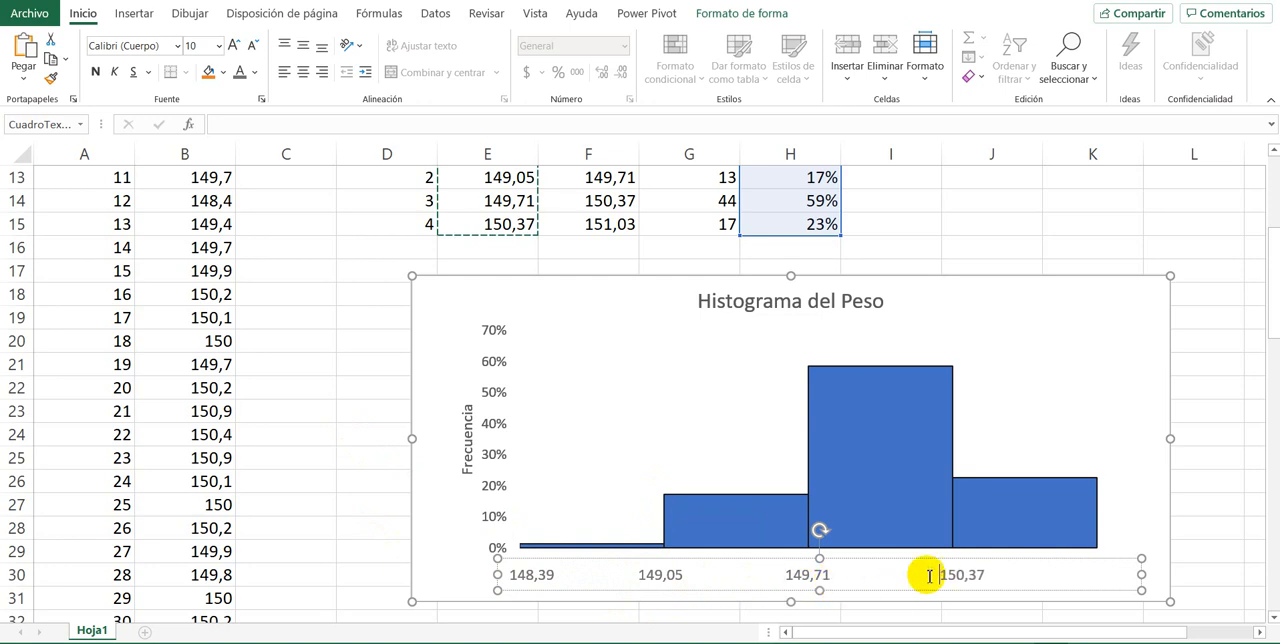
pyautogui.click(989, 575)
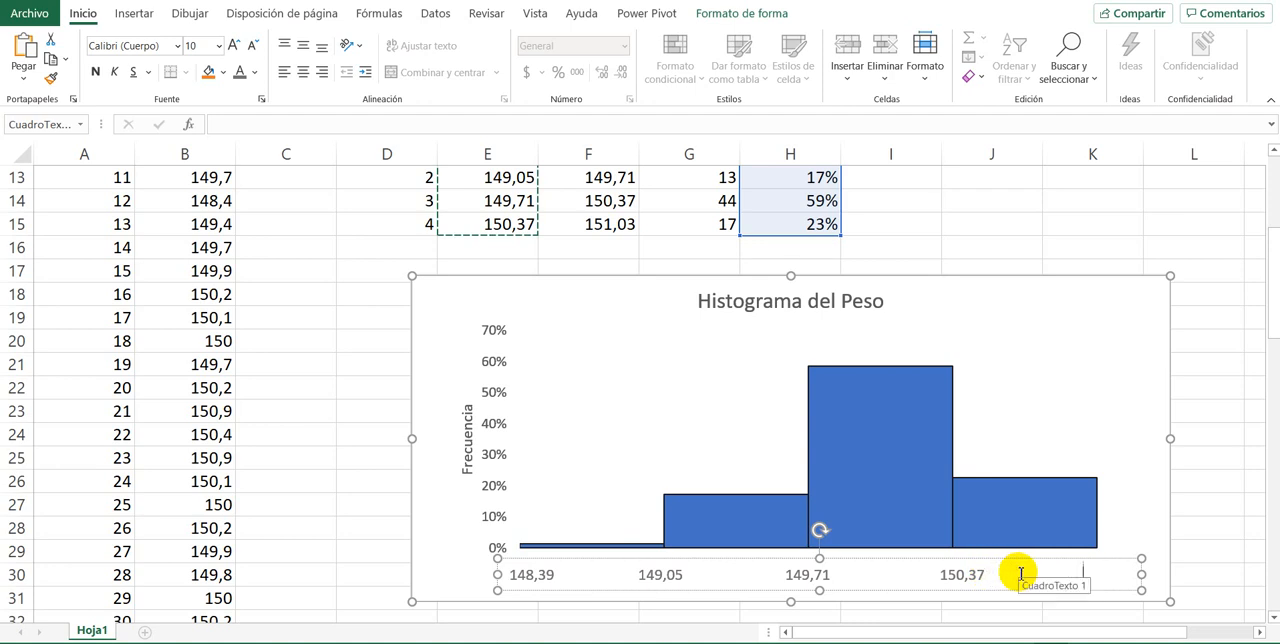
pyautogui.write('151,03')
# Step: Move the text box of class limits slightly up so it sits just under the histogram's baseline
pyautogui.click(309, 334)
pyautogui.click(593, 561)
pyautogui.moveTo(593, 561); pyautogui.dragTo(588, 546)
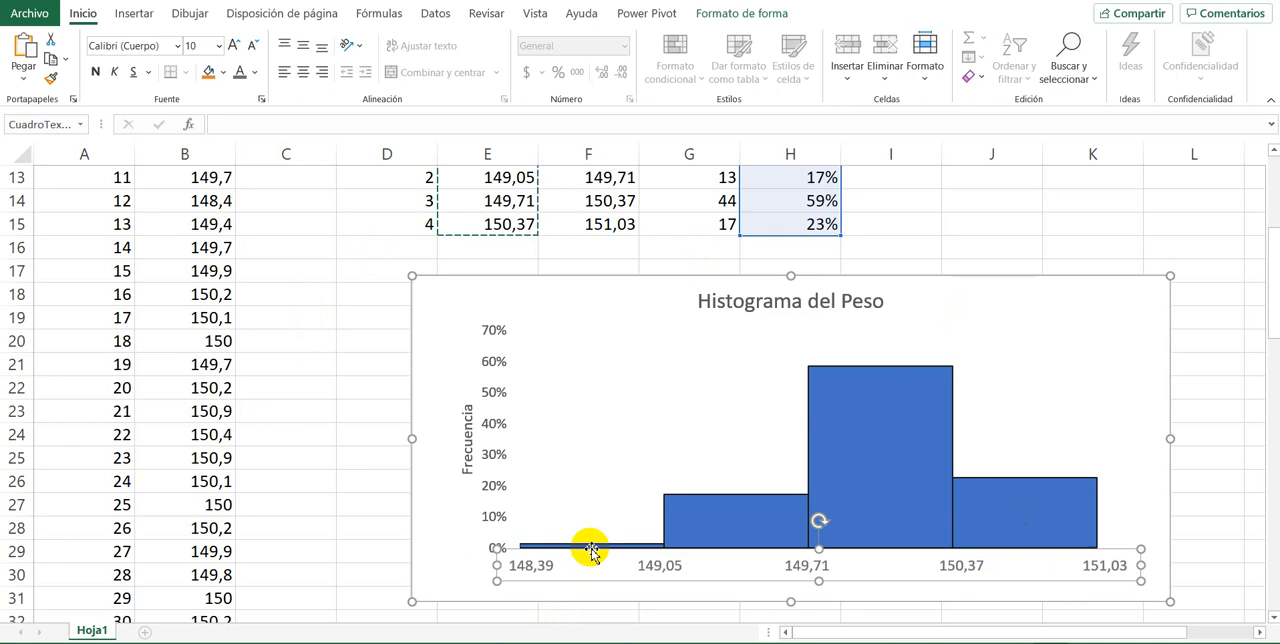
pyautogui.click(329, 434)
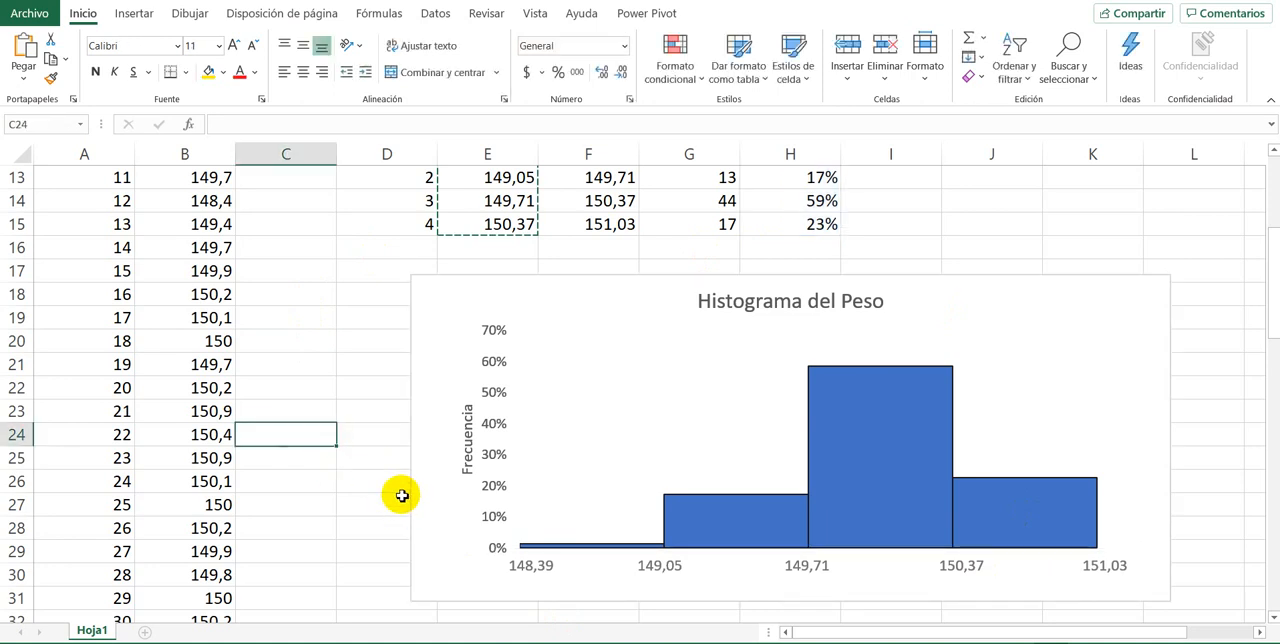
# Step: Examine the histogram's columns and class limit labels, and compare them with the frequency table and the product tolerance statement
pyautogui.click(708, 527)
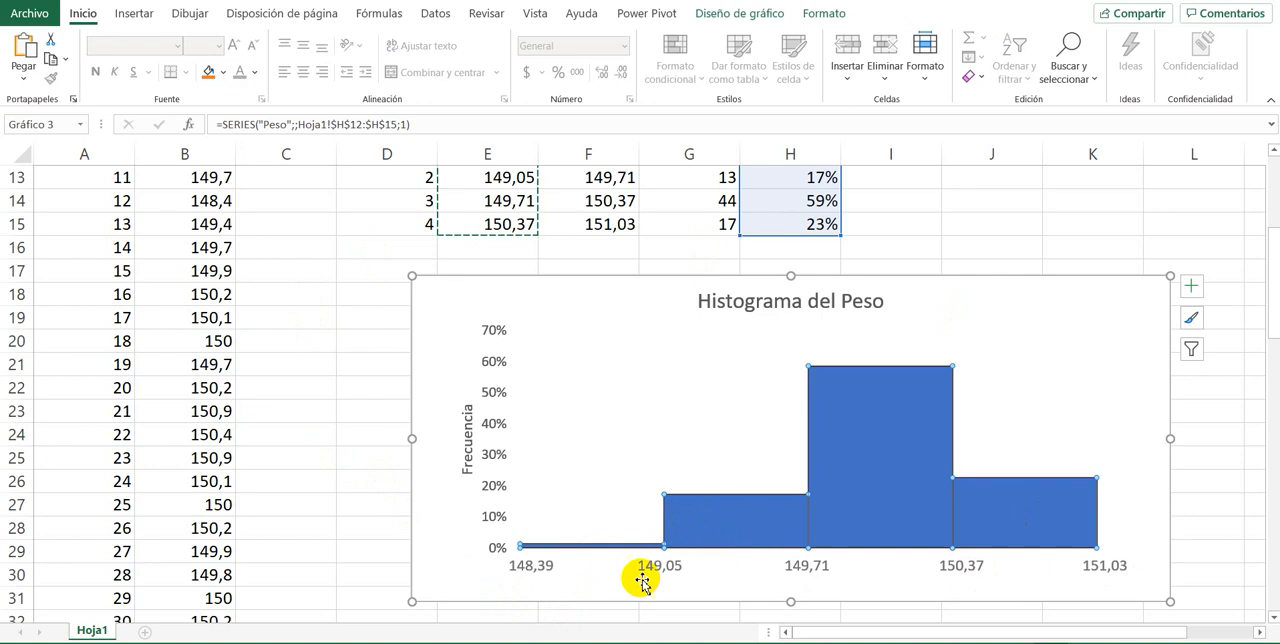
pyautogui.click(806, 573)
pyautogui.click(369, 452)
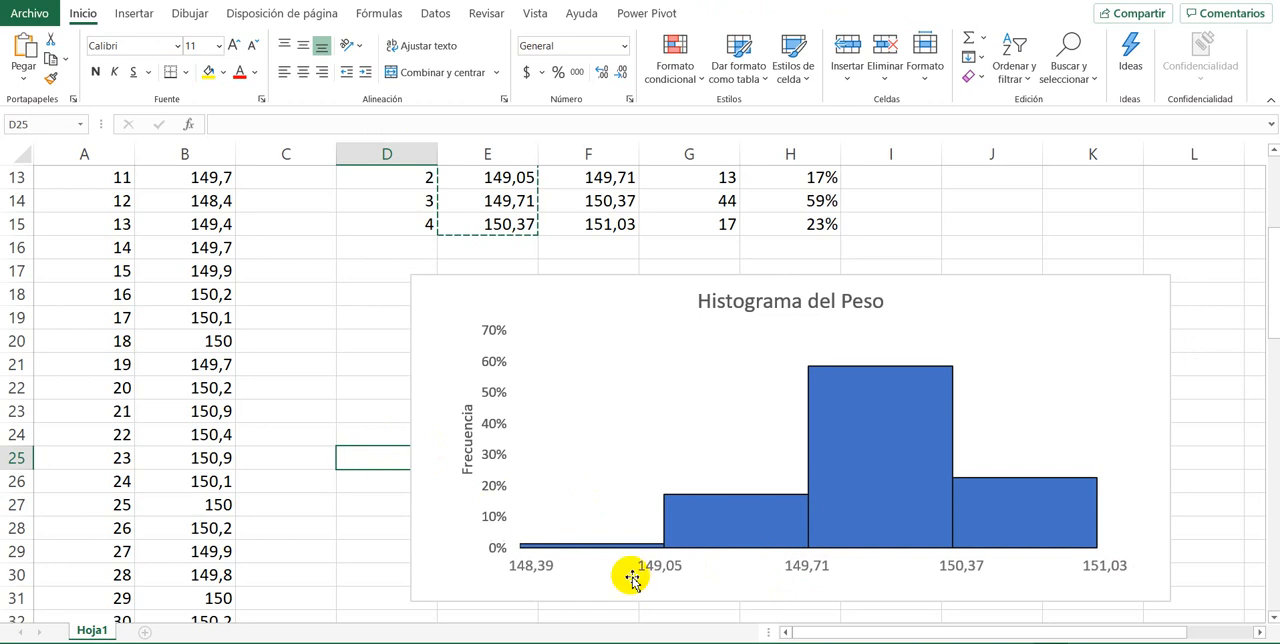
pyautogui.scroll(2, 440, 394)
pyautogui.scroll(-2, 440, 394)
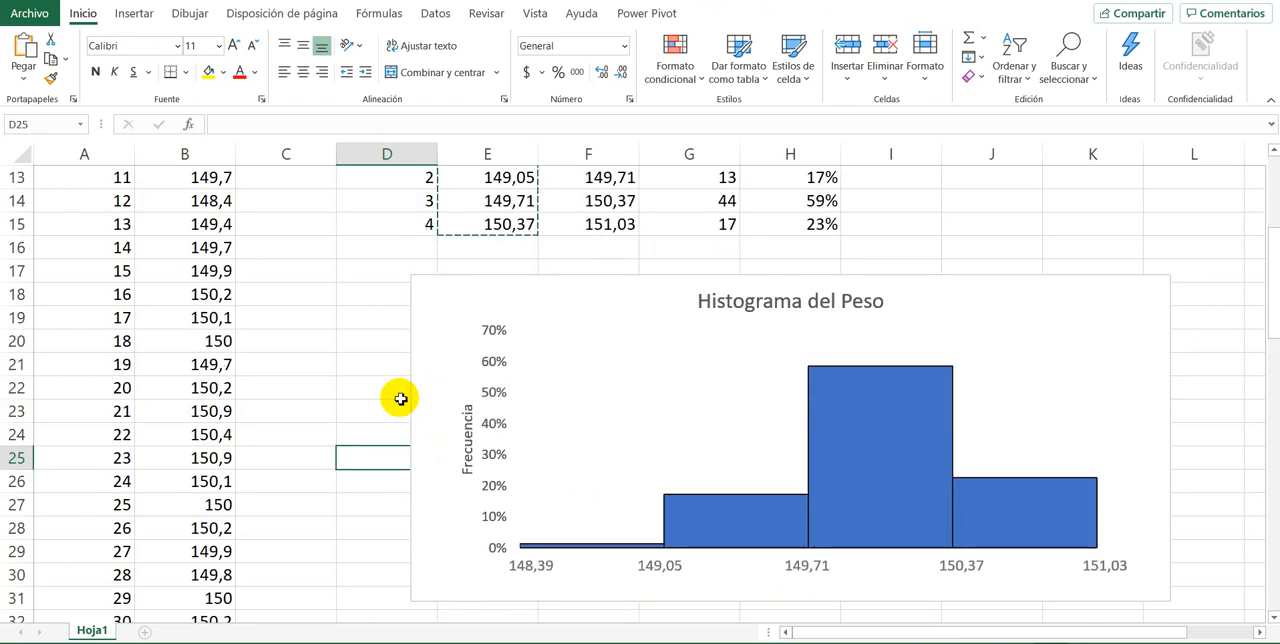
pyautogui.scroll(3, 400, 399)
pyautogui.scroll(-2, 400, 399)
pyautogui.scroll(3, 400, 399)
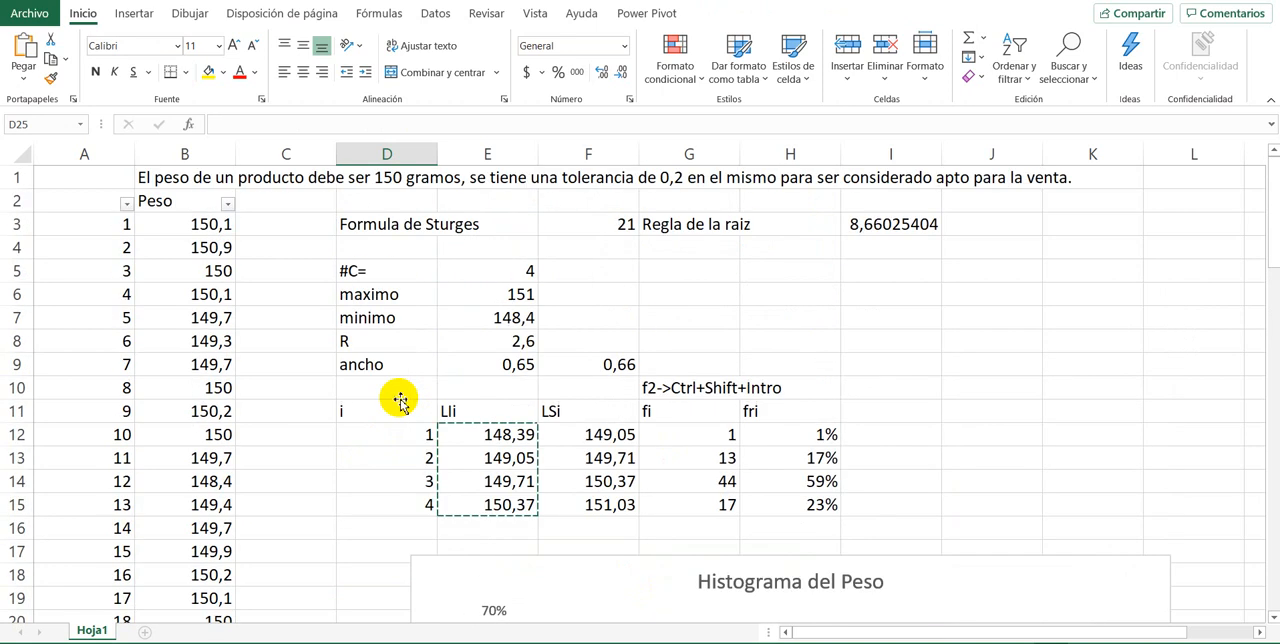
# Step: Review the requirement statement on the 150-gram weight and 0,2 tolerance against the recorded weights, the frequency table and the histogram
pyautogui.scroll(-5, 400, 399)
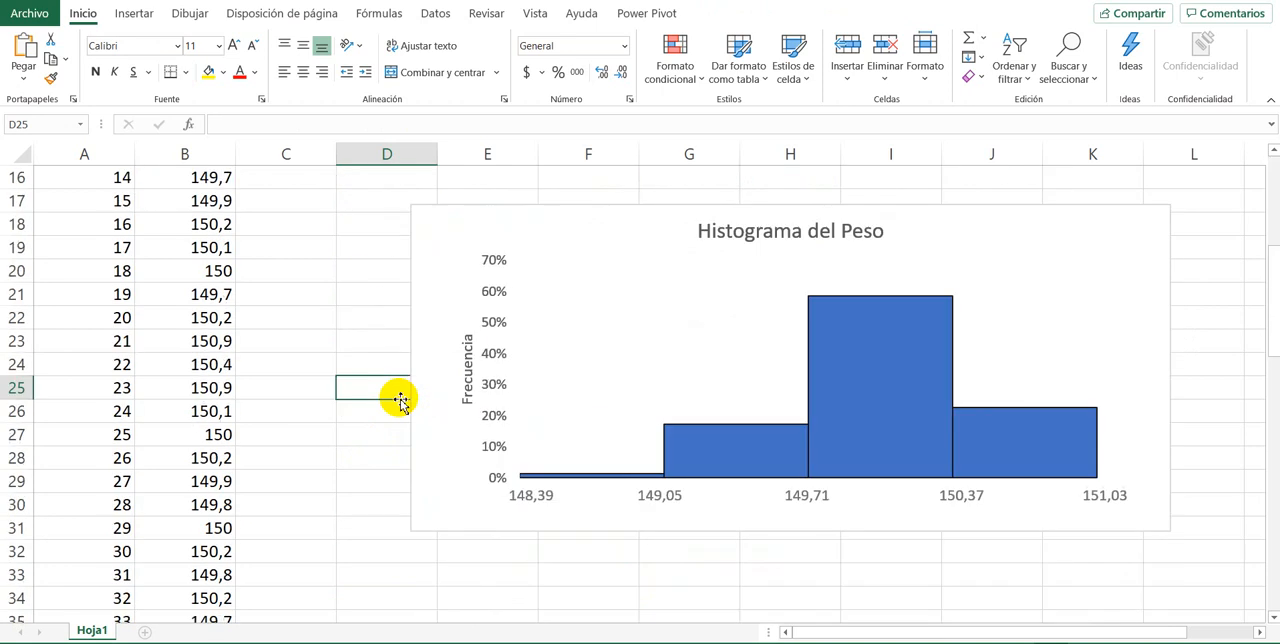
pyautogui.scroll(5, 400, 399)
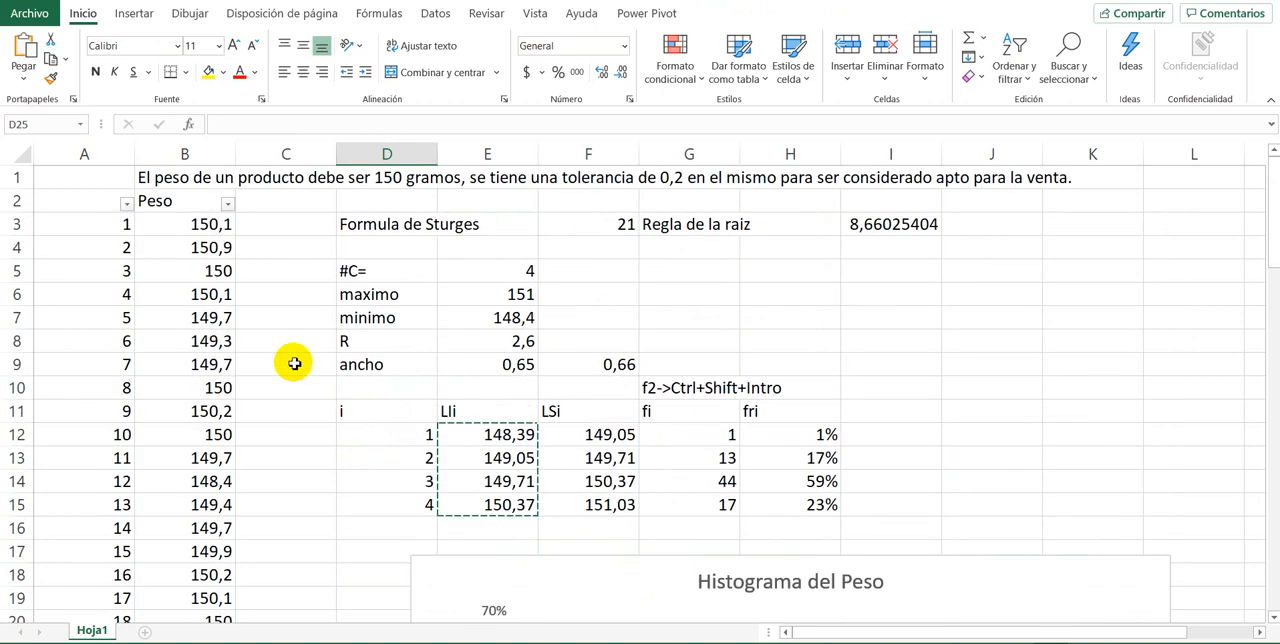
pyautogui.click(168, 177)
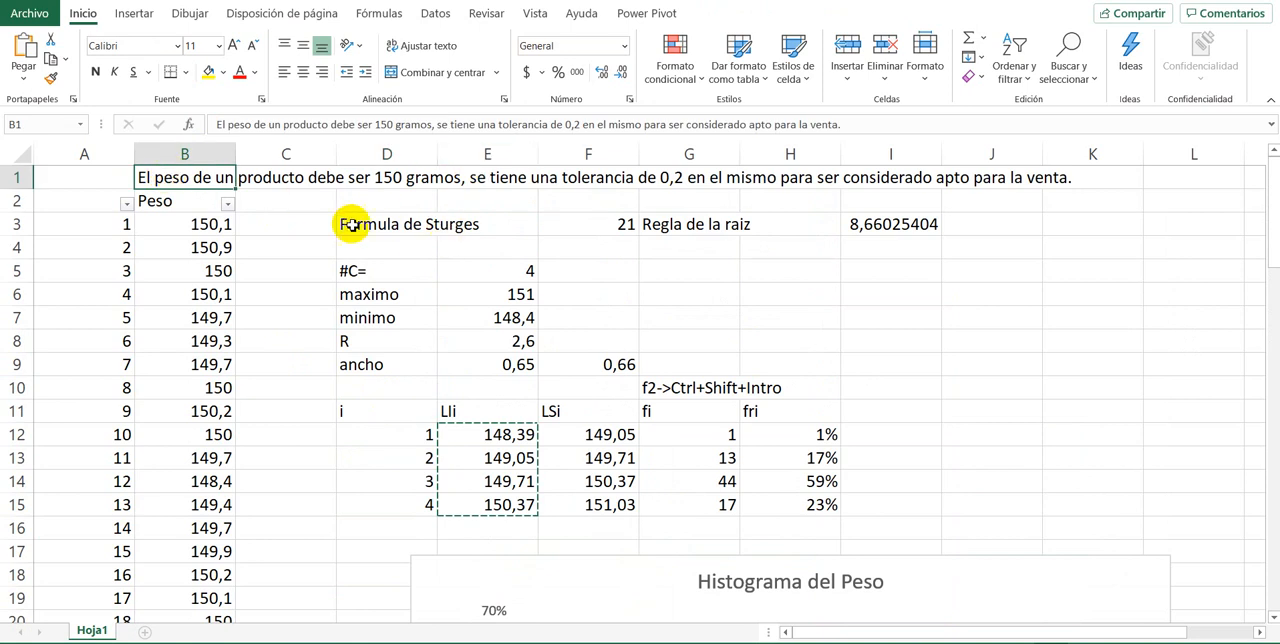
pyautogui.click(378, 177)
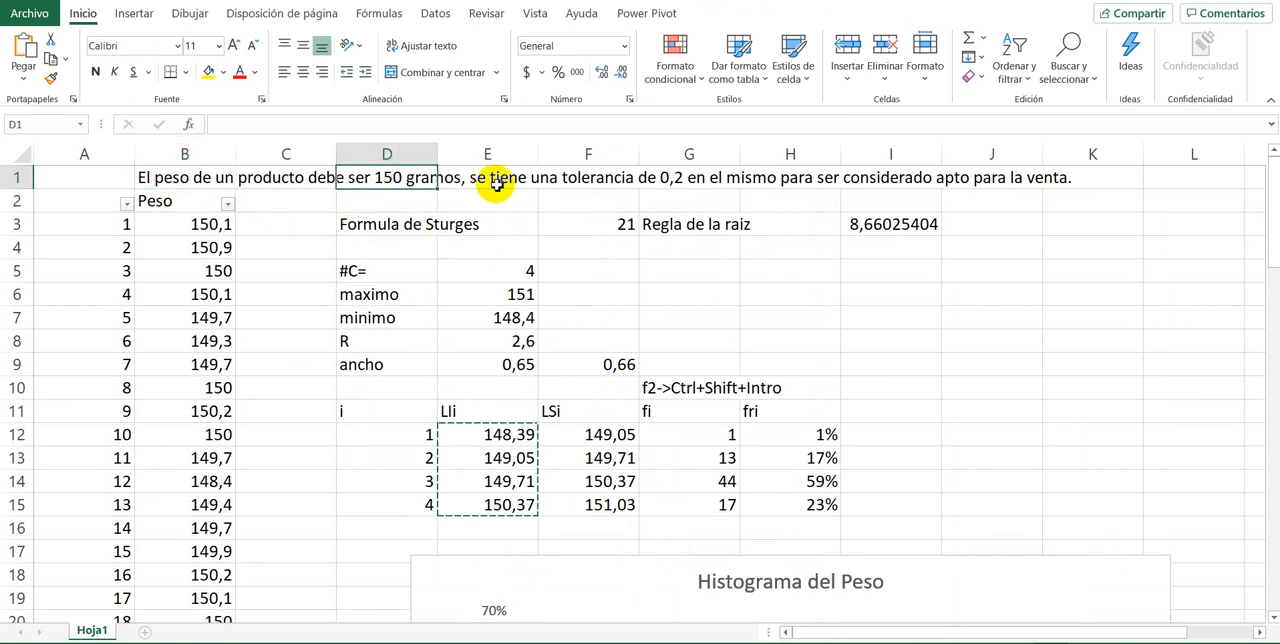
pyautogui.click(725, 178)
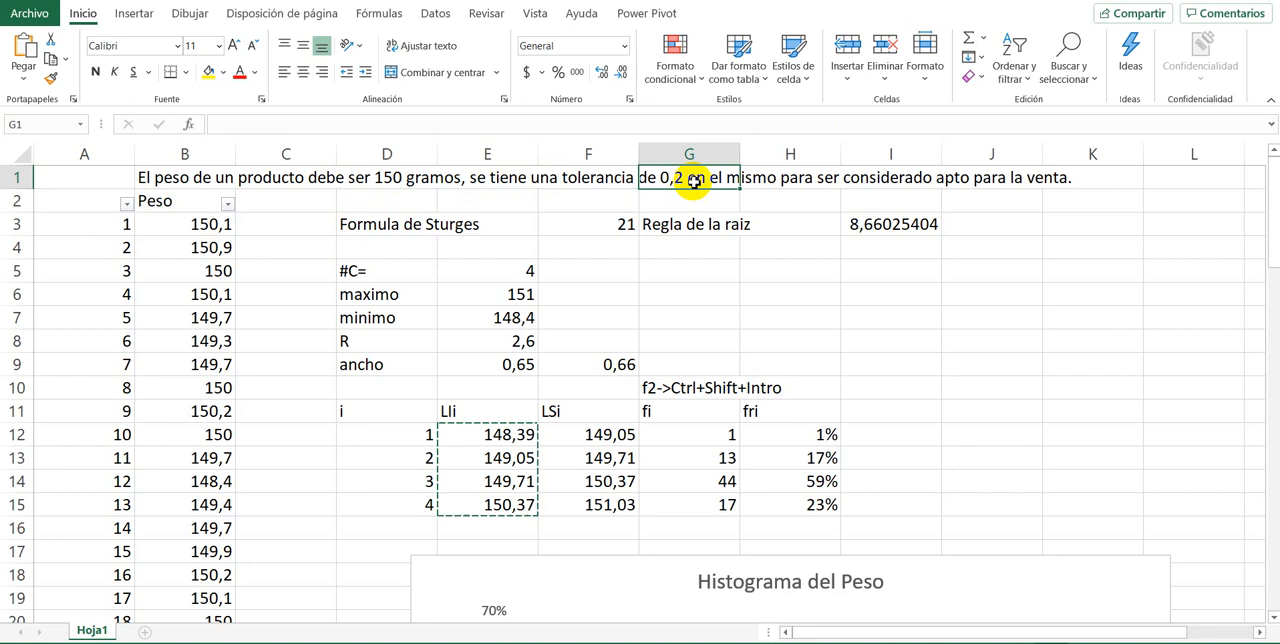
pyautogui.click(855, 183)
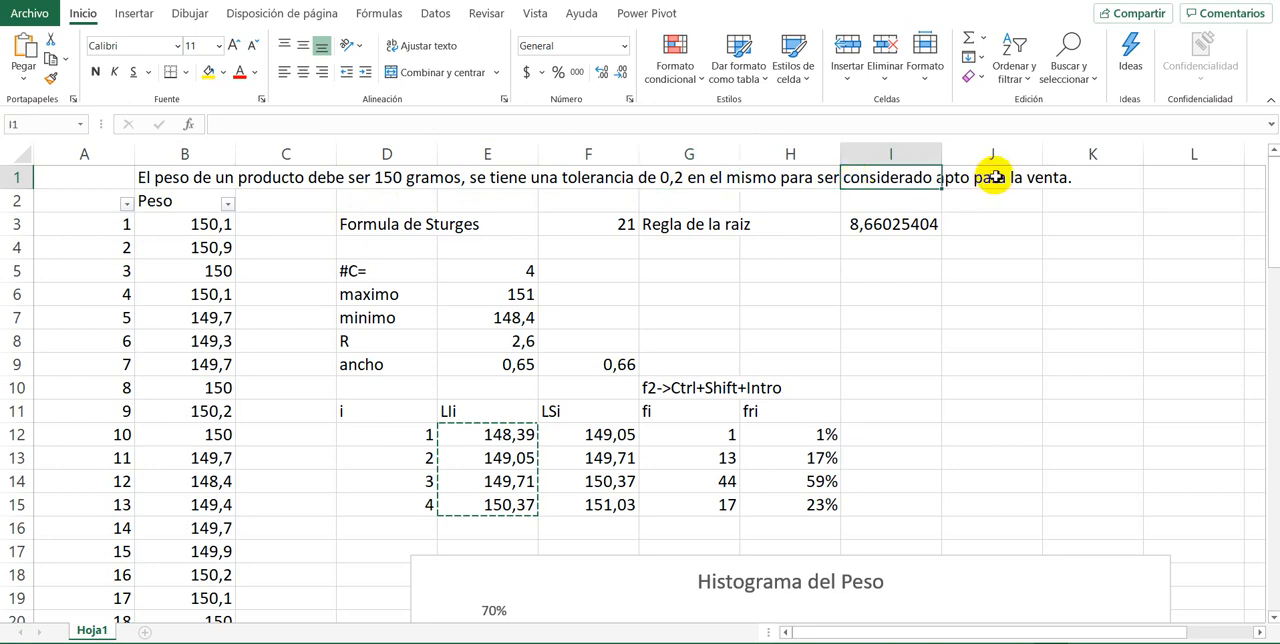
pyautogui.click(993, 178)
pyautogui.click(168, 222)
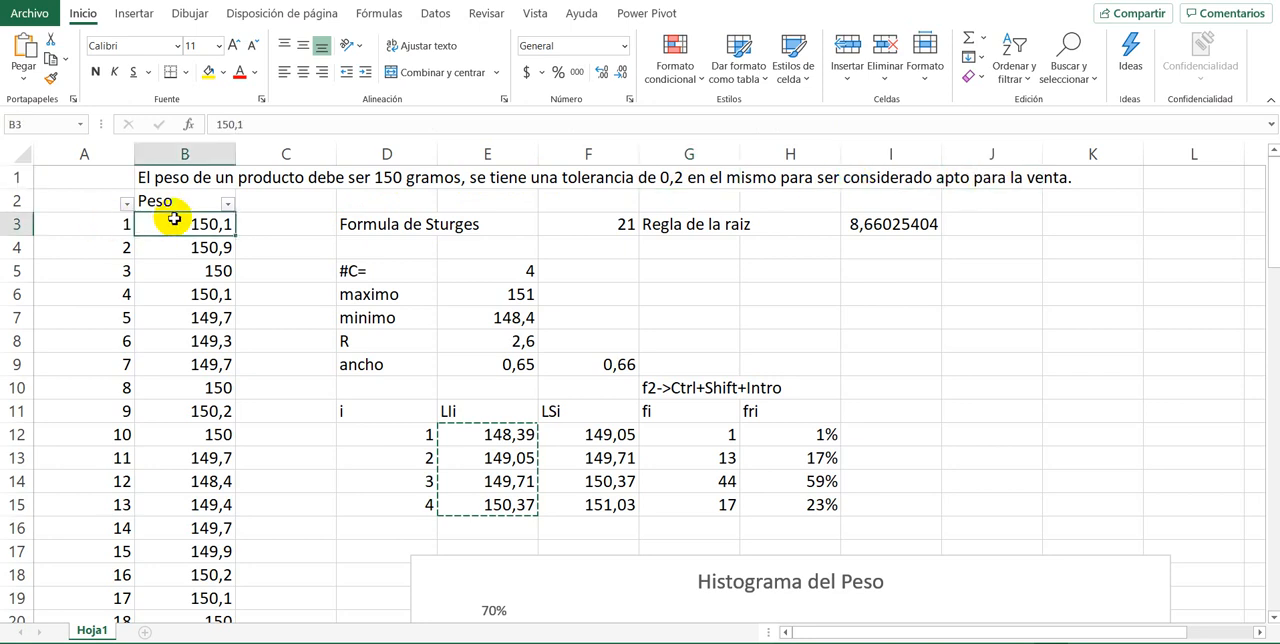
pyautogui.scroll(-3, 311, 315)
pyautogui.scroll(3, 313, 315)
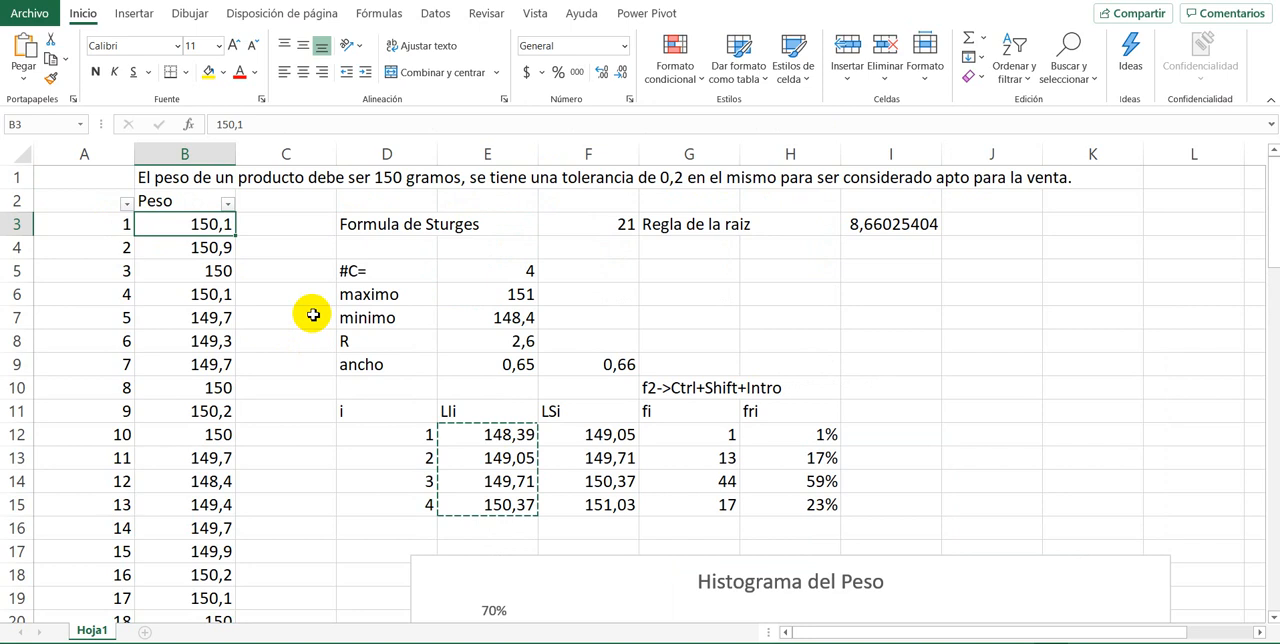
pyautogui.click(184, 177)
pyautogui.click(392, 178)
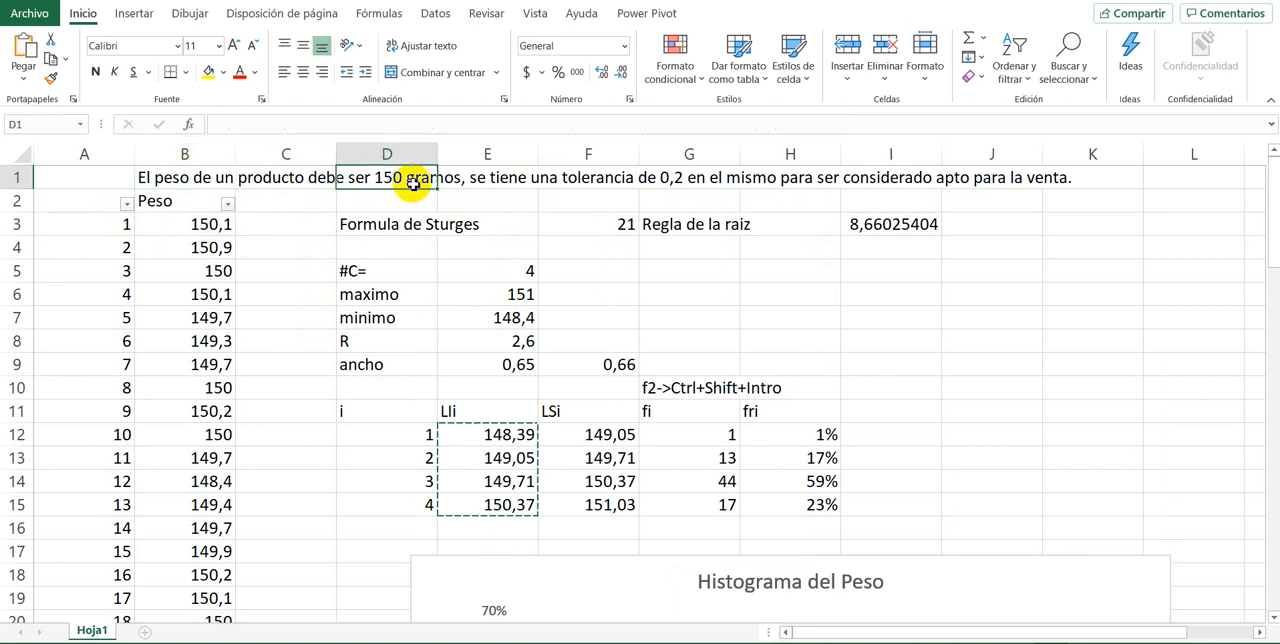
pyautogui.scroll(-3, 359, 326)
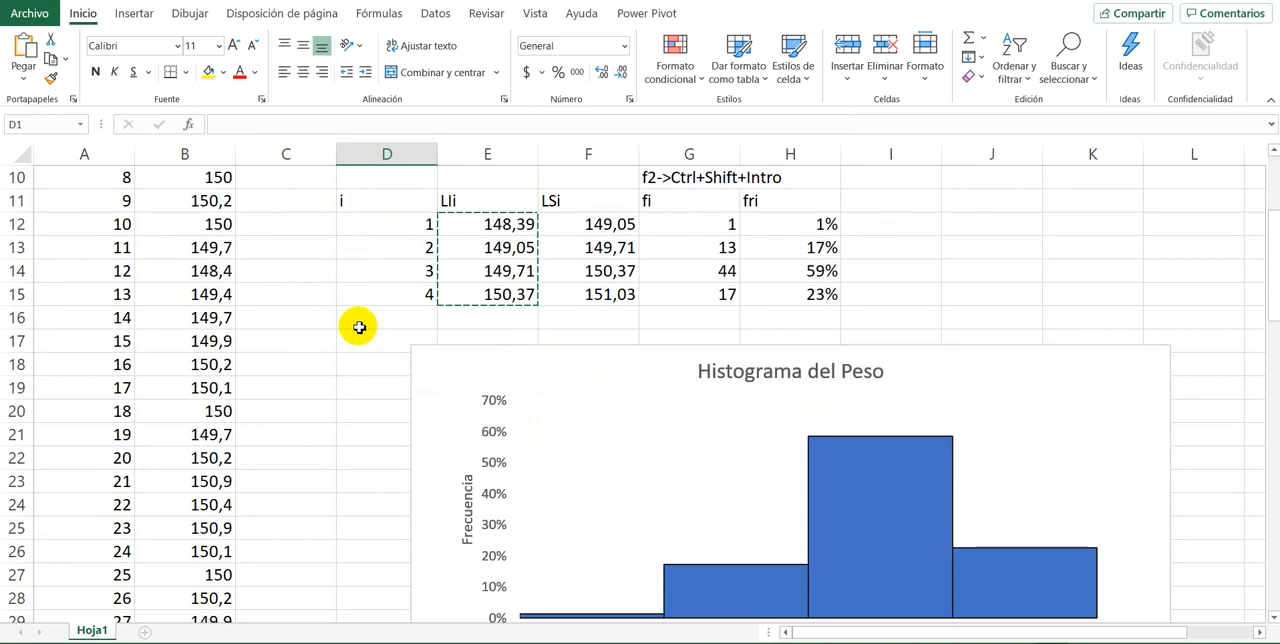
pyautogui.scroll(-2, 359, 326)
pyautogui.scroll(1, 356, 323)
pyautogui.scroll(-2, 356, 323)
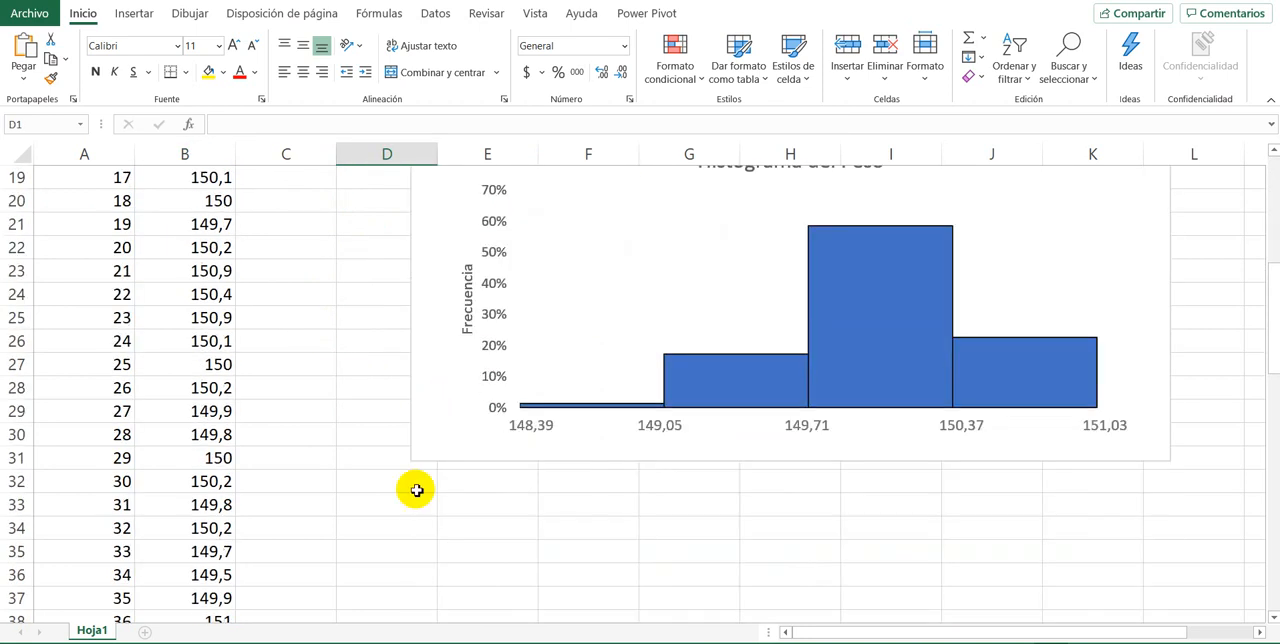
# Step: Enter the label "Interpretacion:" in cell D32, below the histogram
pyautogui.click(494, 483)
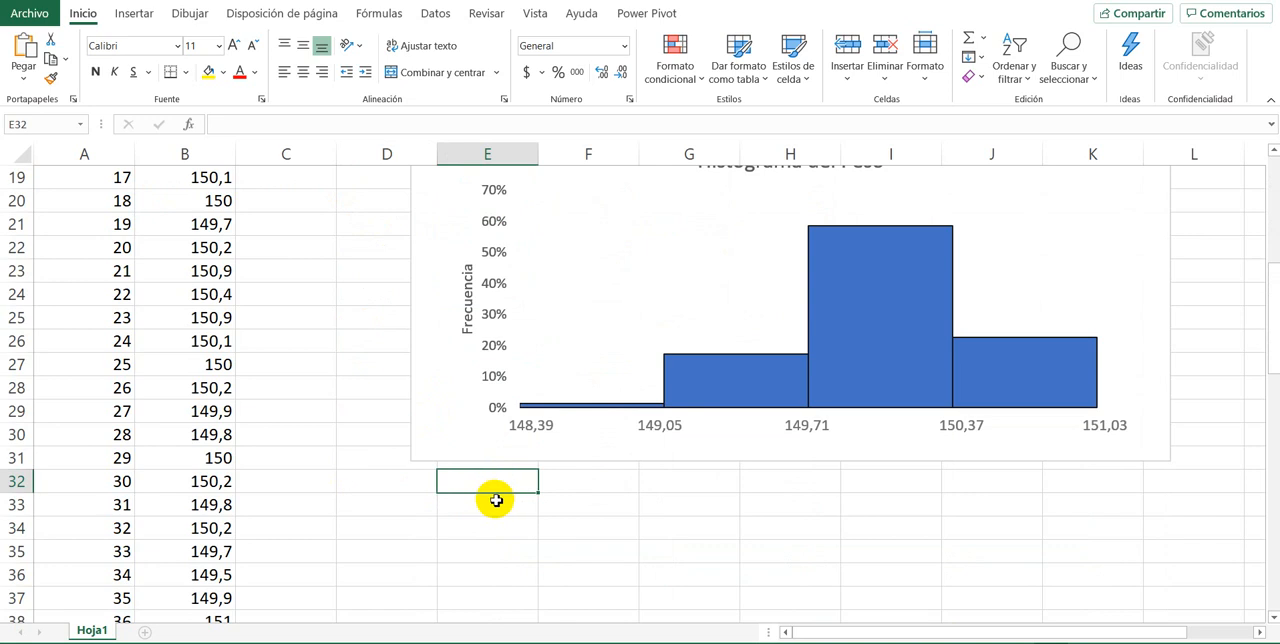
pyautogui.press('Left')
pyautogui.press('Left')
pyautogui.press('Right')
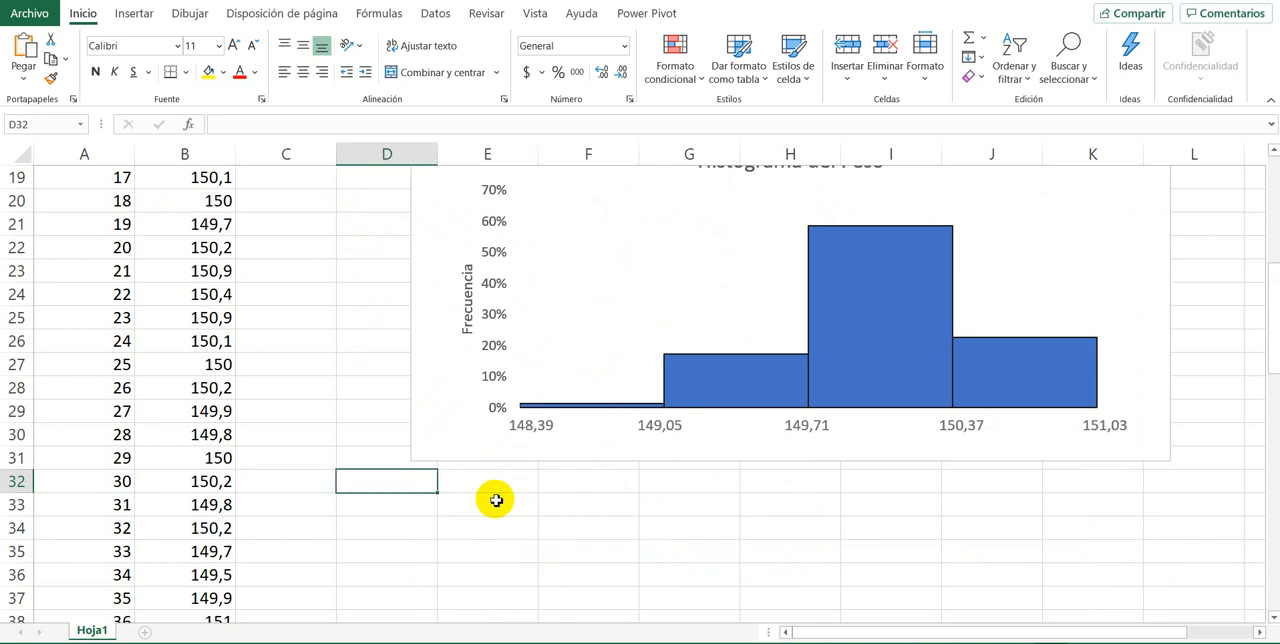
pyautogui.write('Inte')
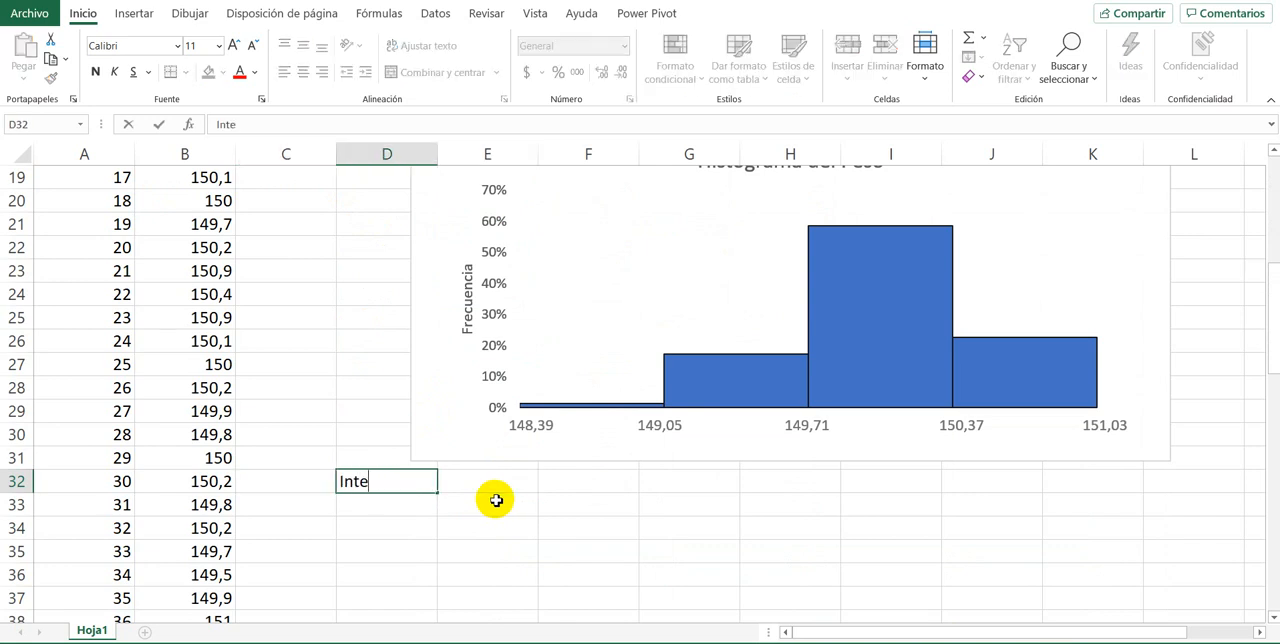
pyautogui.write('rpretacion')
pyautogui.press('Return')
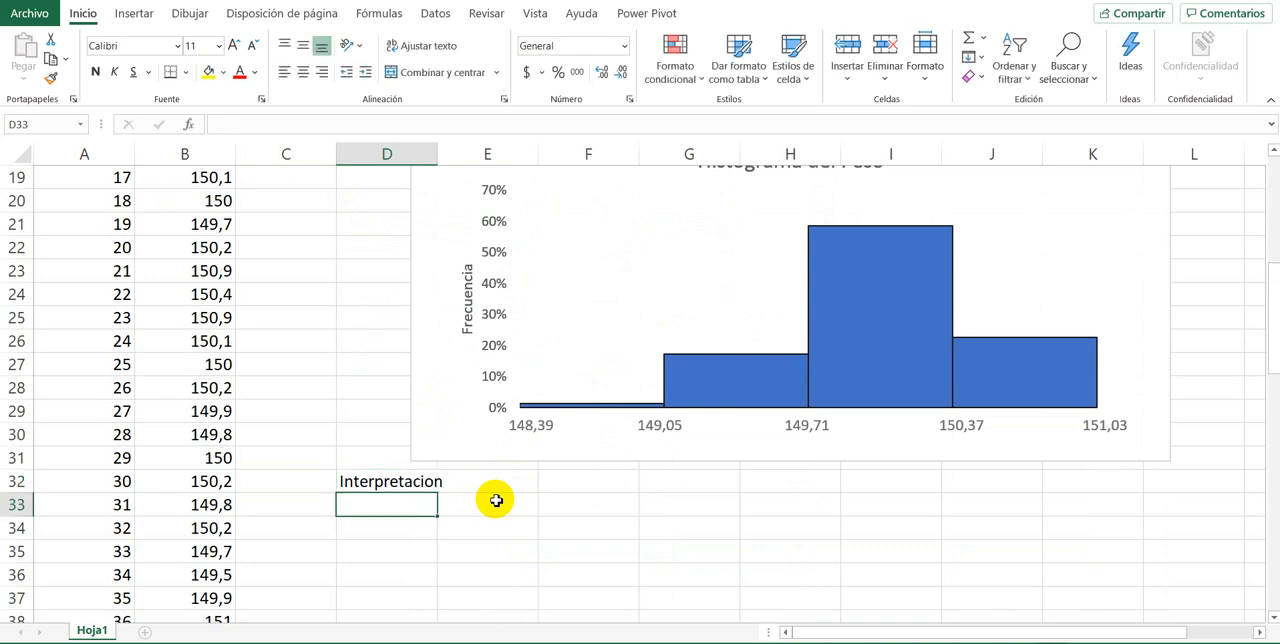
pyautogui.press('Up')
pyautogui.press('F2')
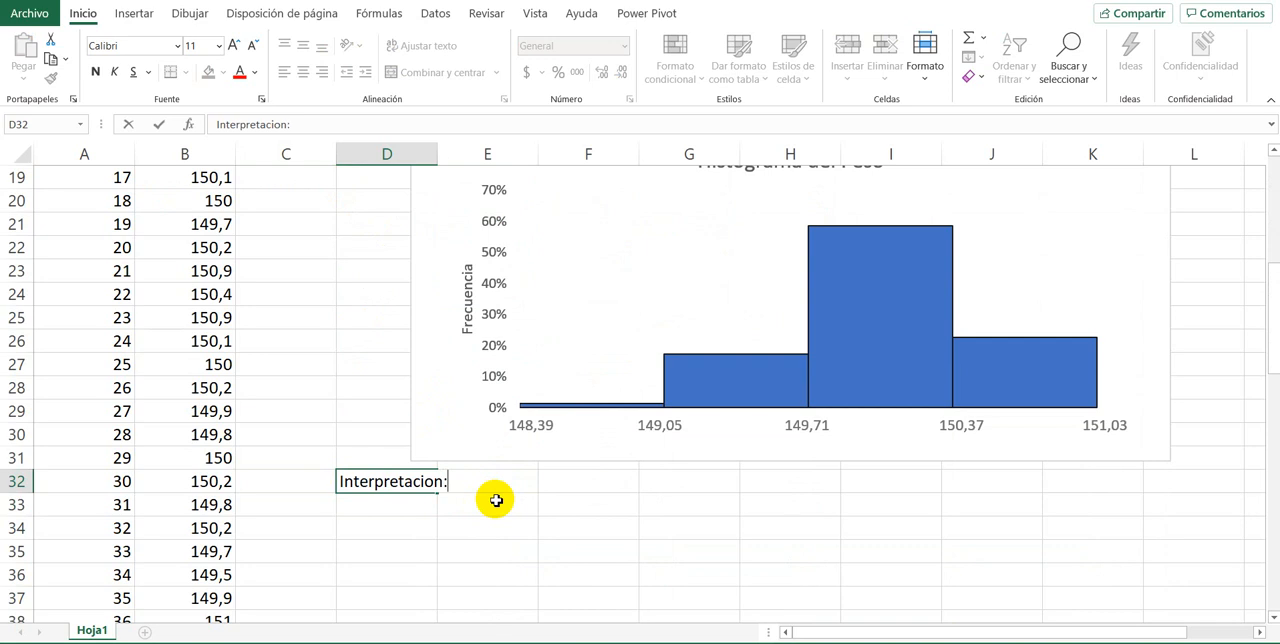
pyautogui.write(':')
pyautogui.press('Return')
# Step: Compare the histogram's column heights with the class limits, frequencies and relative frequencies in E12:H15
pyautogui.click(552, 485)
pyautogui.scroll(3, 380, 493)
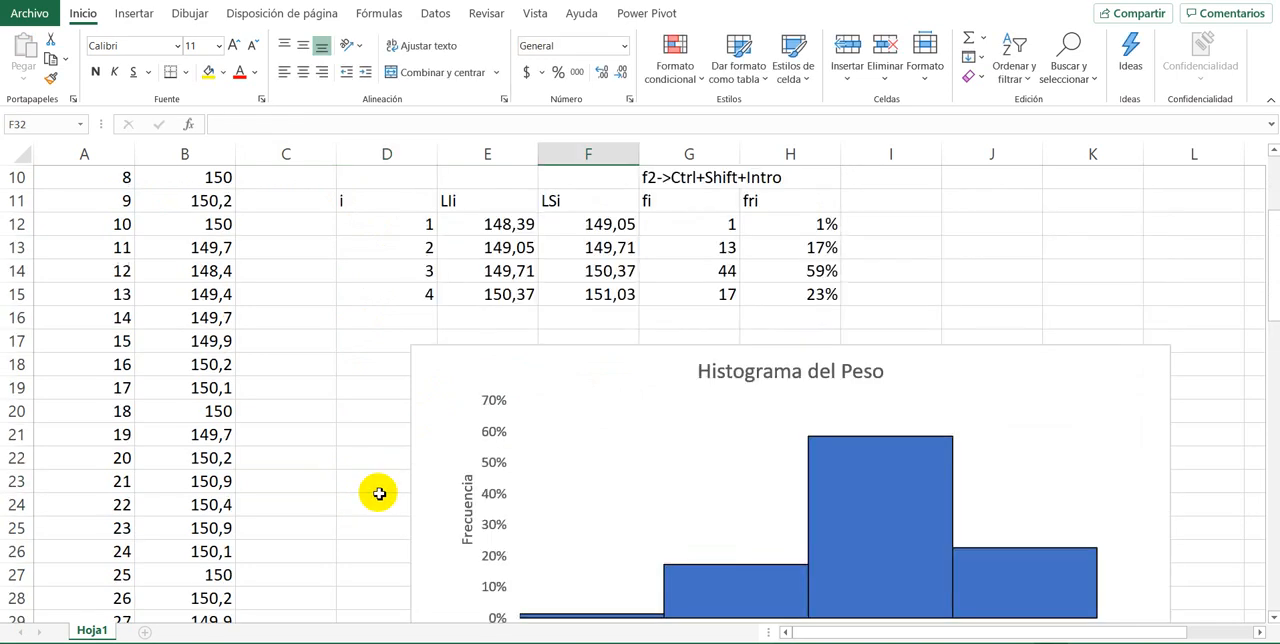
pyautogui.scroll(-2, 380, 493)
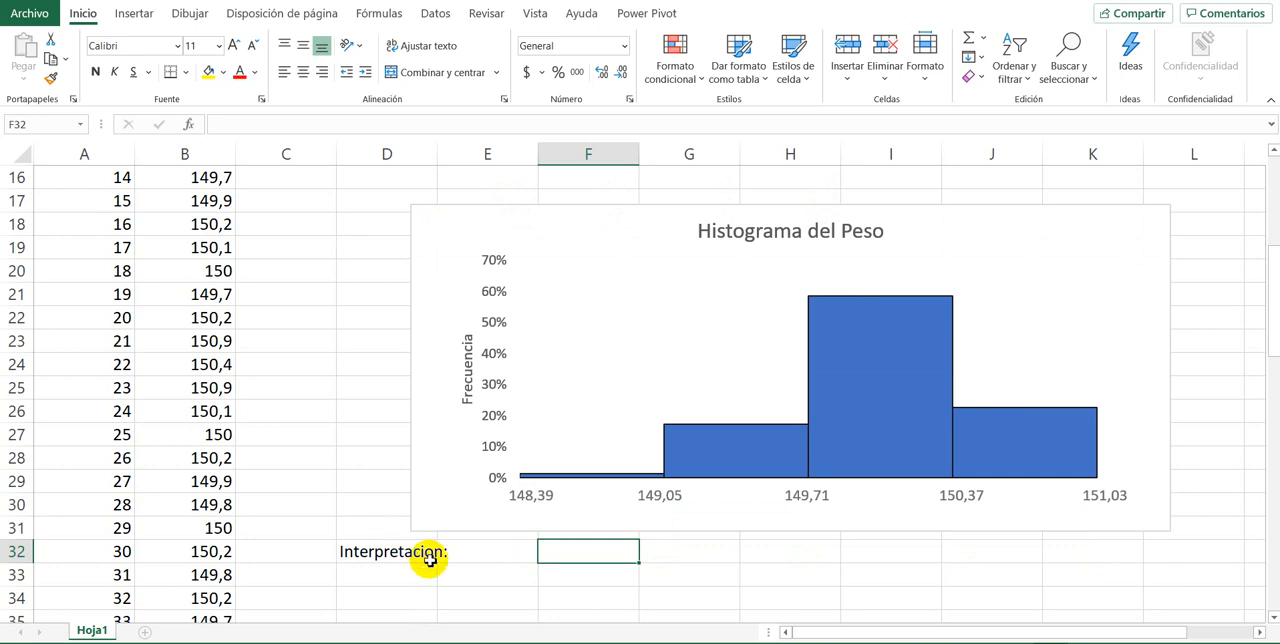
pyautogui.moveTo(714, 446)
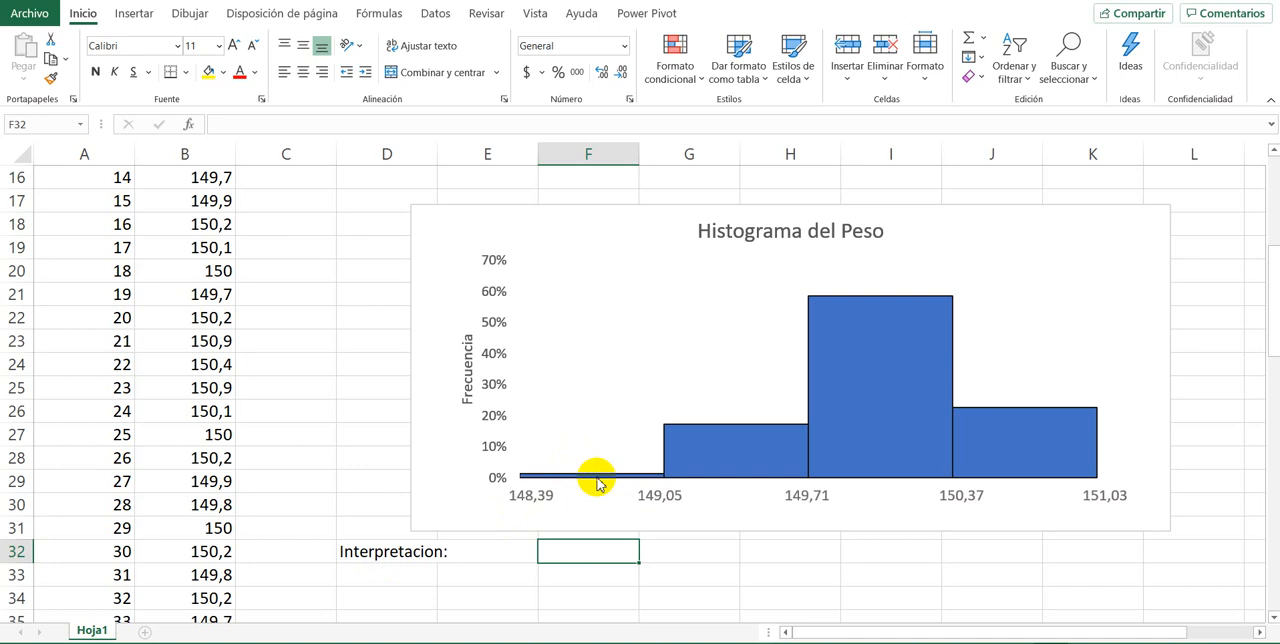
pyautogui.moveTo(599, 484)
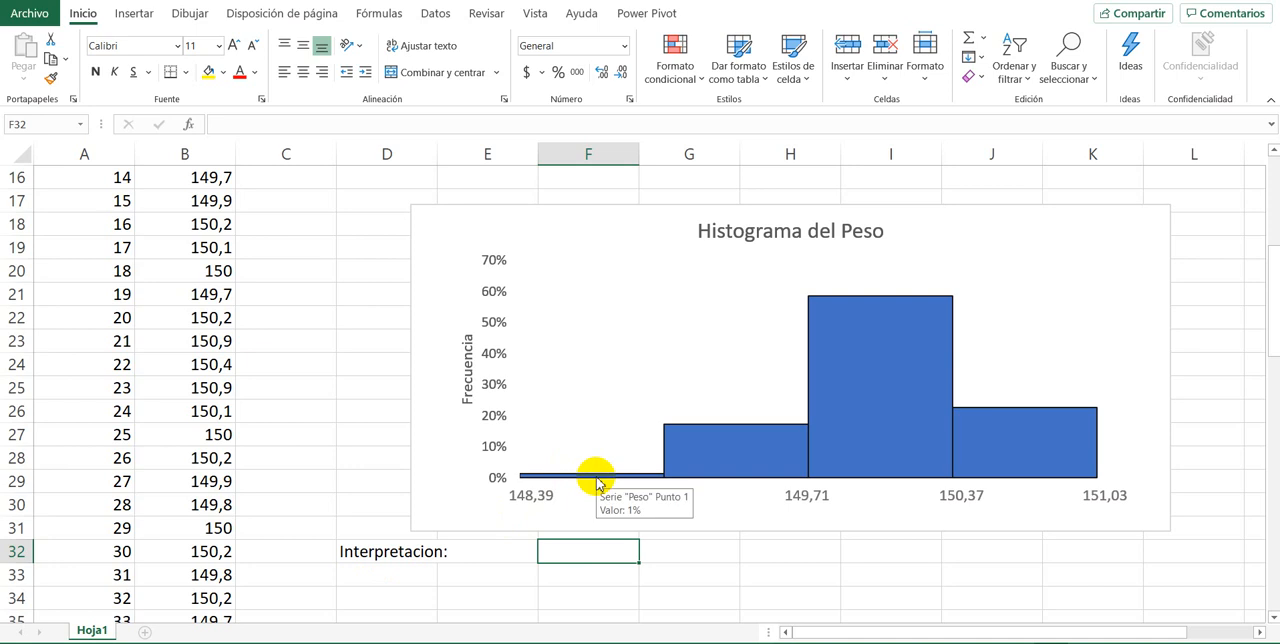
pyautogui.scroll(2, 632, 566)
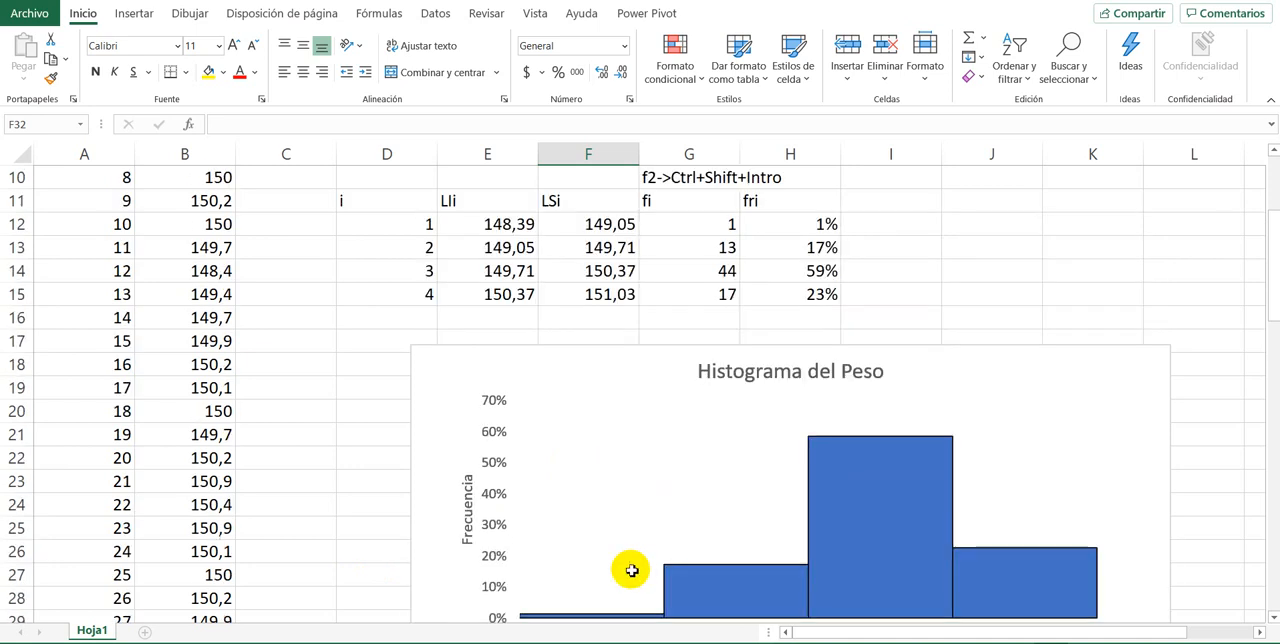
pyautogui.scroll(-2, 641, 561)
pyautogui.scroll(3, 655, 530)
pyautogui.scroll(-3, 663, 517)
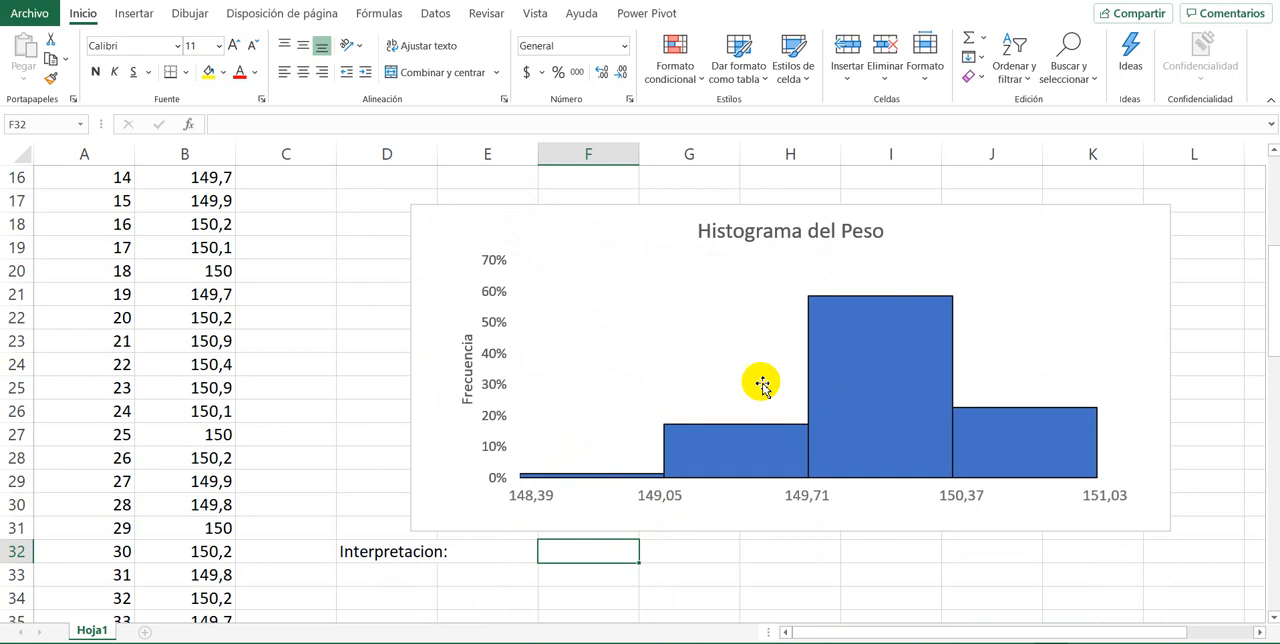
pyautogui.scroll(3, 770, 370)
pyautogui.moveTo(470, 295); pyautogui.dragTo(795, 370)
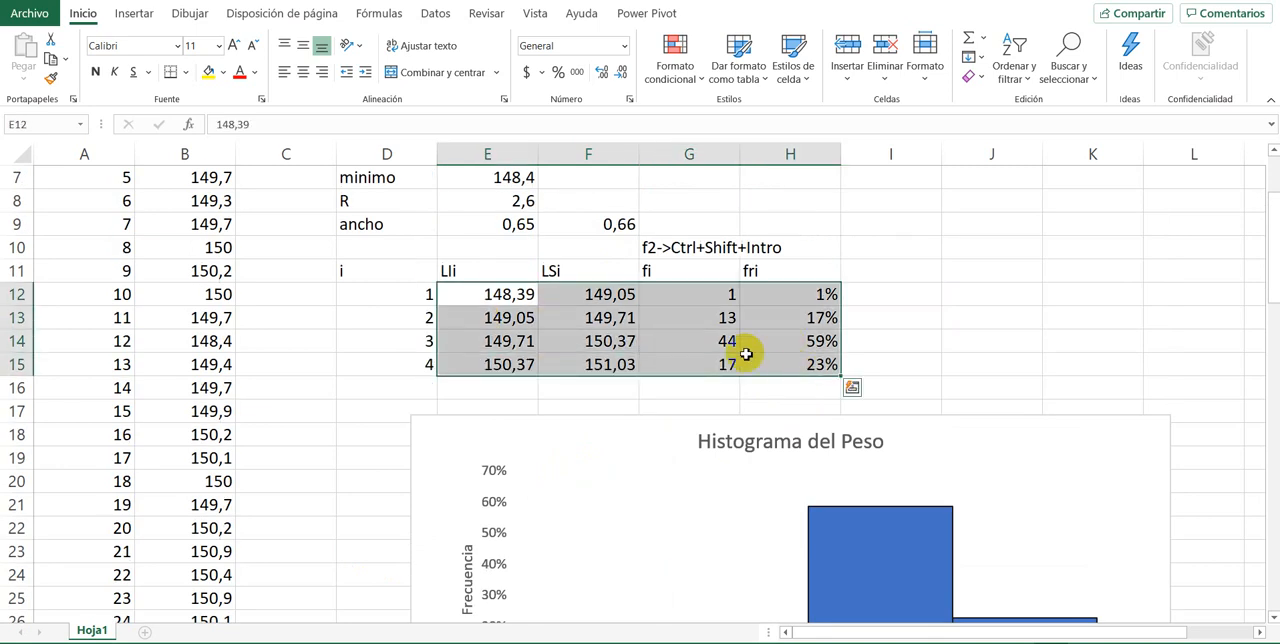
# Step: Try adding data labels to the histogram's columns and undo the addition
pyautogui.scroll(-2, 371, 366)
pyautogui.rightClick(878, 478)
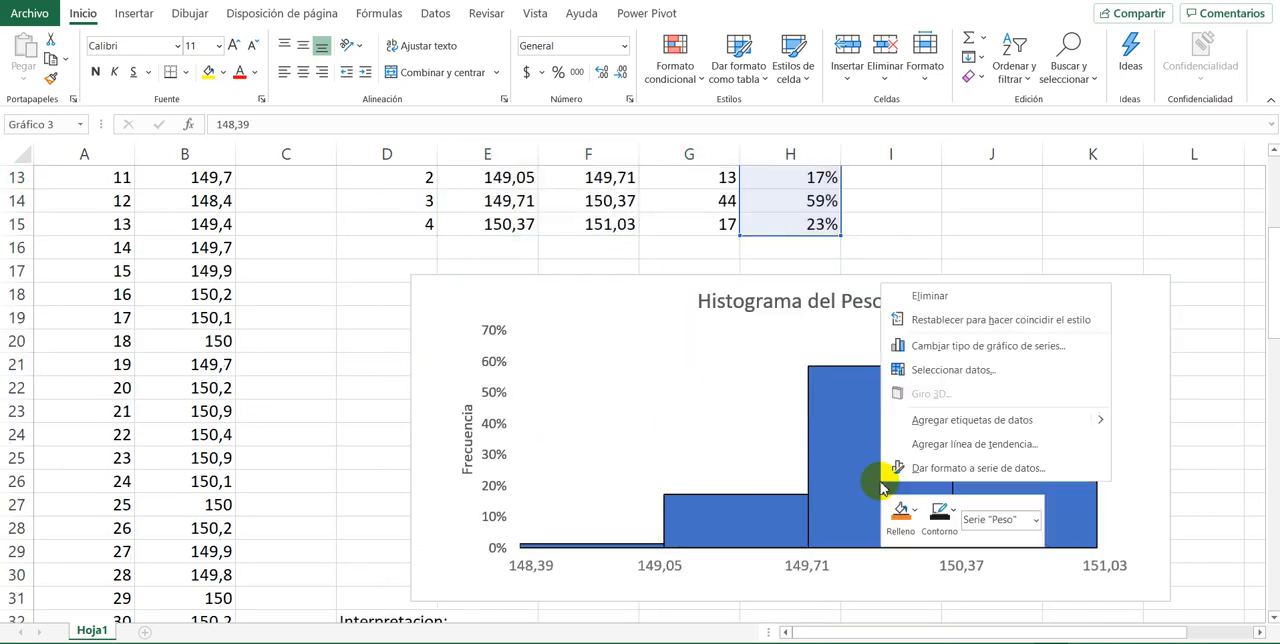
pyautogui.click(945, 421)
pyautogui.scroll(-1, 557, 478)
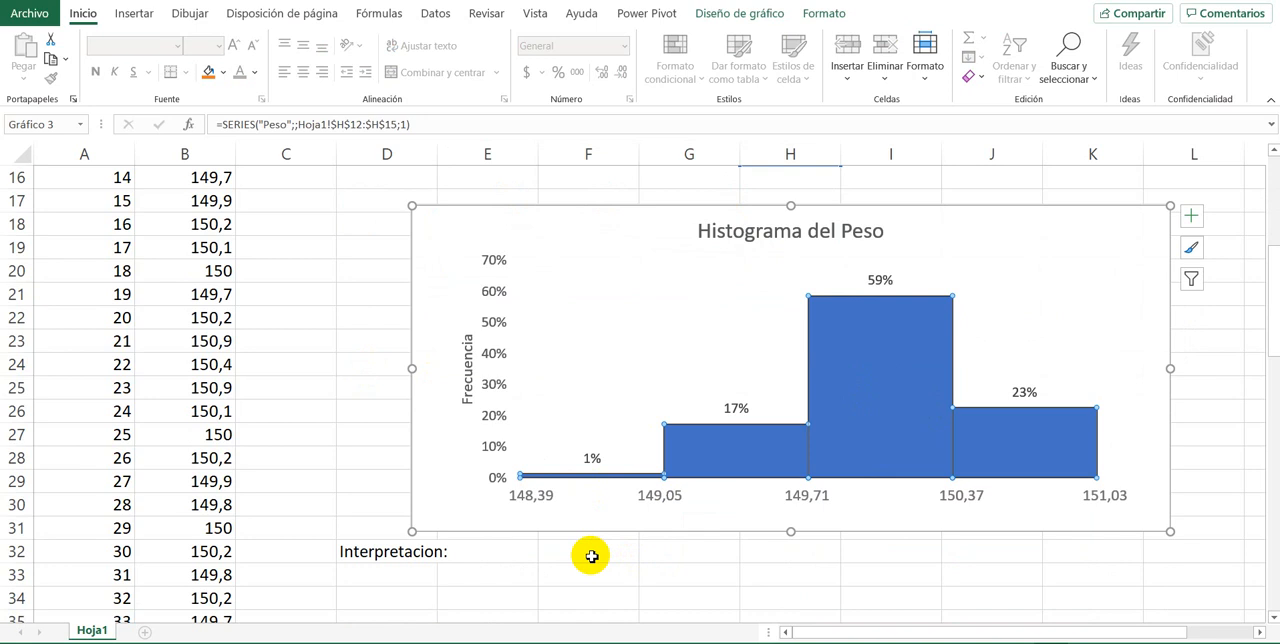
pyautogui.hotkey('ctrl', 'z')
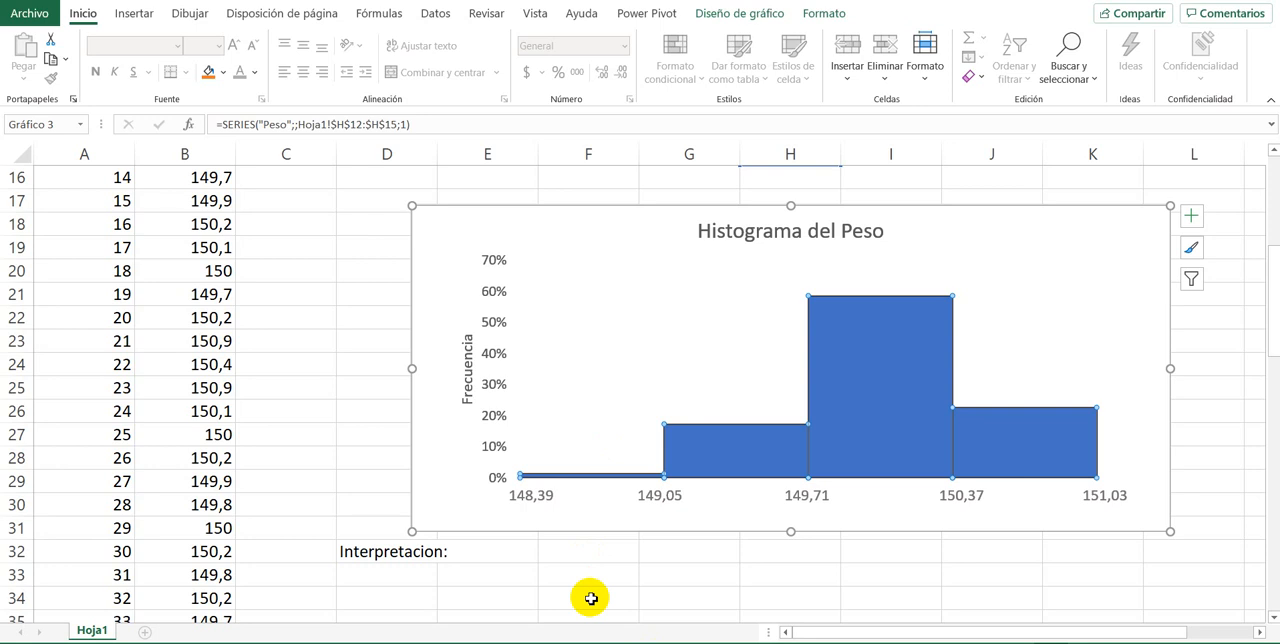
# Step: Enter the interpretation "La mayor parte de los pesos se encuentran en el intervalo de 149,71 a 150,37 gramos." in cell F32
pyautogui.click(570, 558)
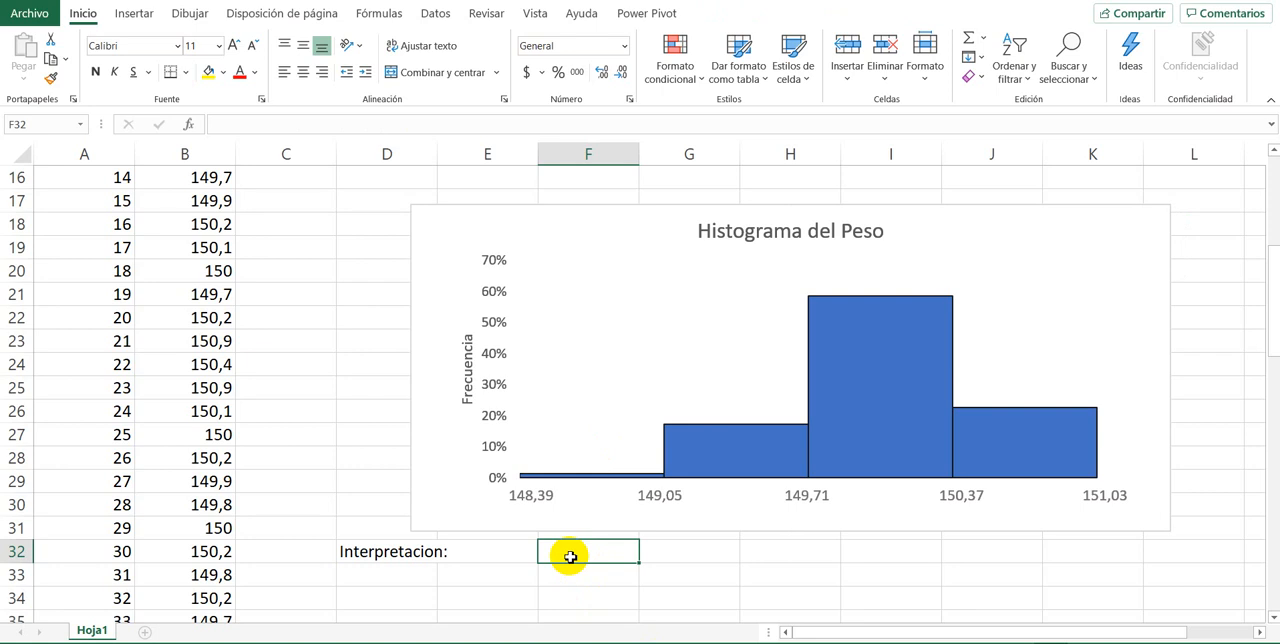
pyautogui.write('La')
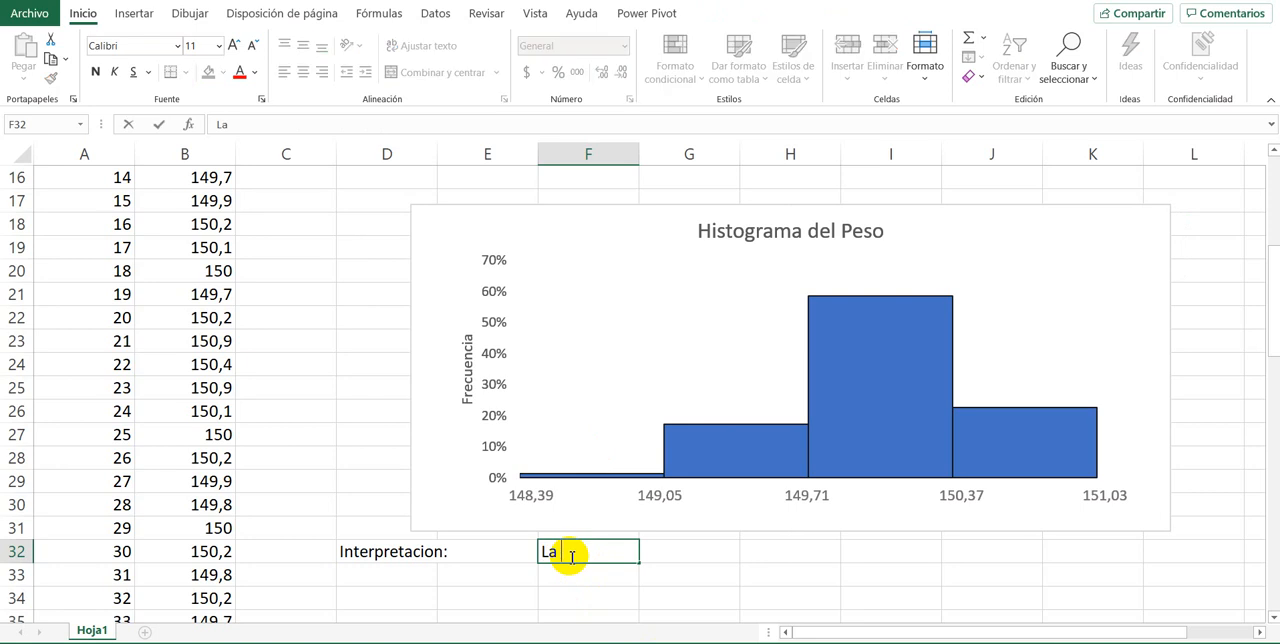
pyautogui.write(' mayoria de los pesos')
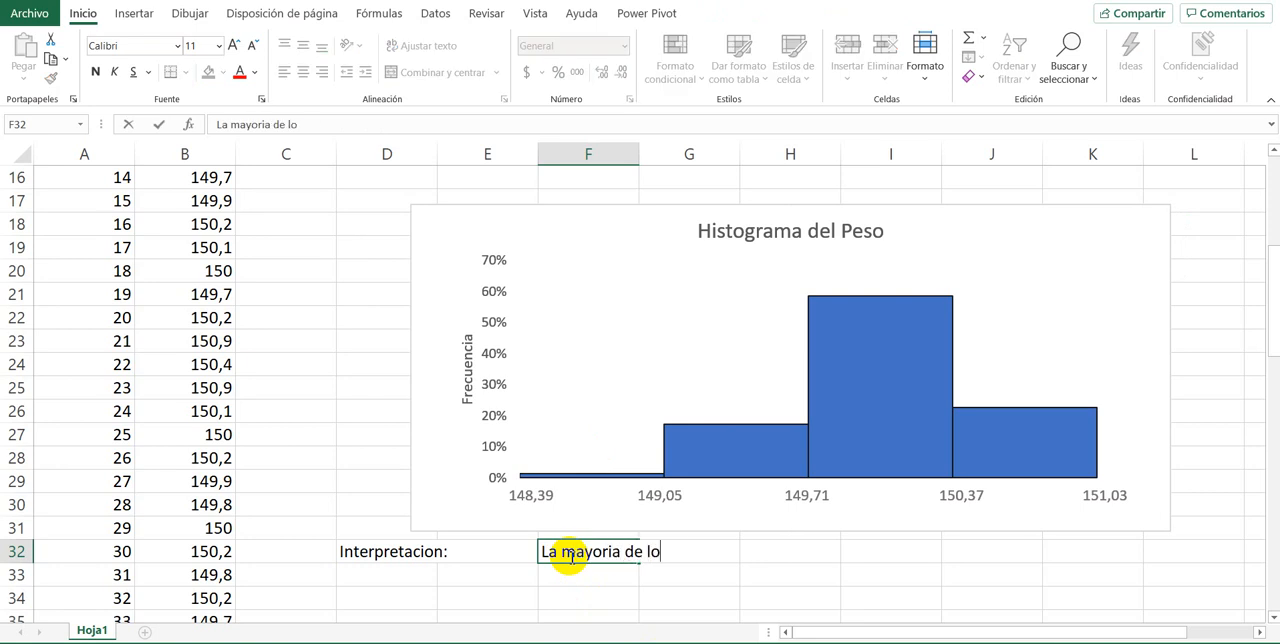
pyautogui.press('BackSpace')
pyautogui.press('BackSpace')
pyautogui.press('BackSpace')
pyautogui.press('BackSpace')
pyautogui.press('BackSpace')
pyautogui.press('BackSpace')
pyautogui.press('BackSpace')
pyautogui.press('BackSpace')
pyautogui.press('BackSpace')
pyautogui.press('BackSpace')
pyautogui.press('BackSpace')
pyautogui.press('BackSpace')
pyautogui.press('BackSpace')
pyautogui.press('BackSpace')
pyautogui.press('BackSpace')
pyautogui.press('BackSpace')
pyautogui.write('parte de los pesos ')
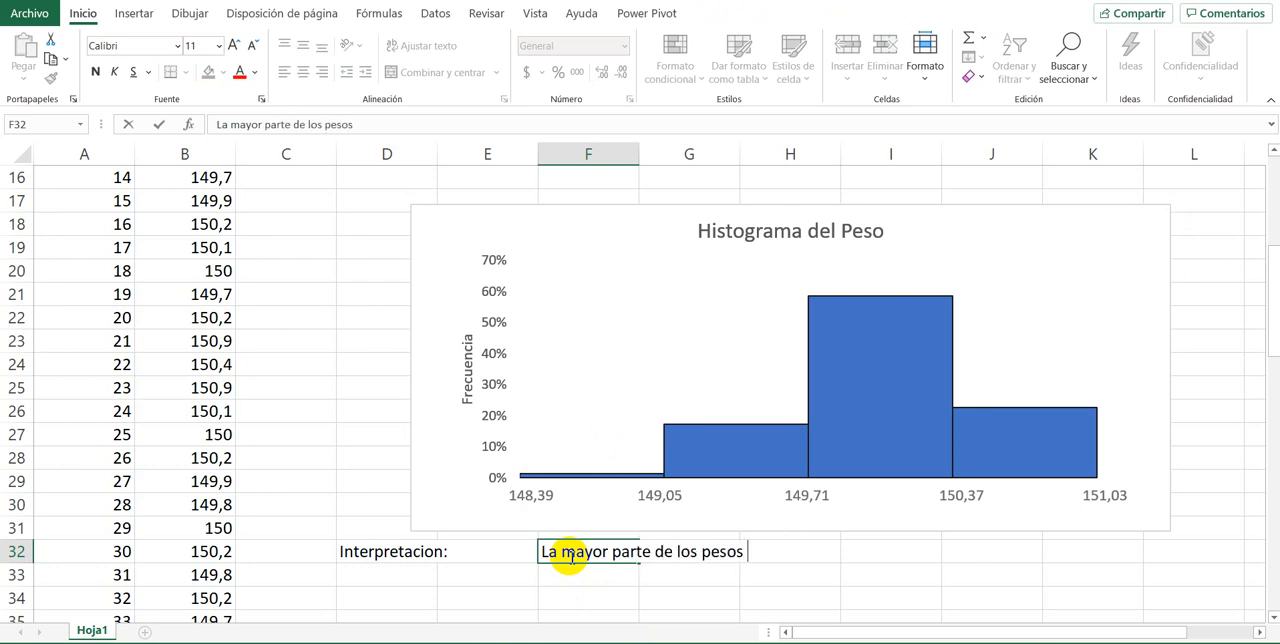
pyautogui.write('se encuentra')
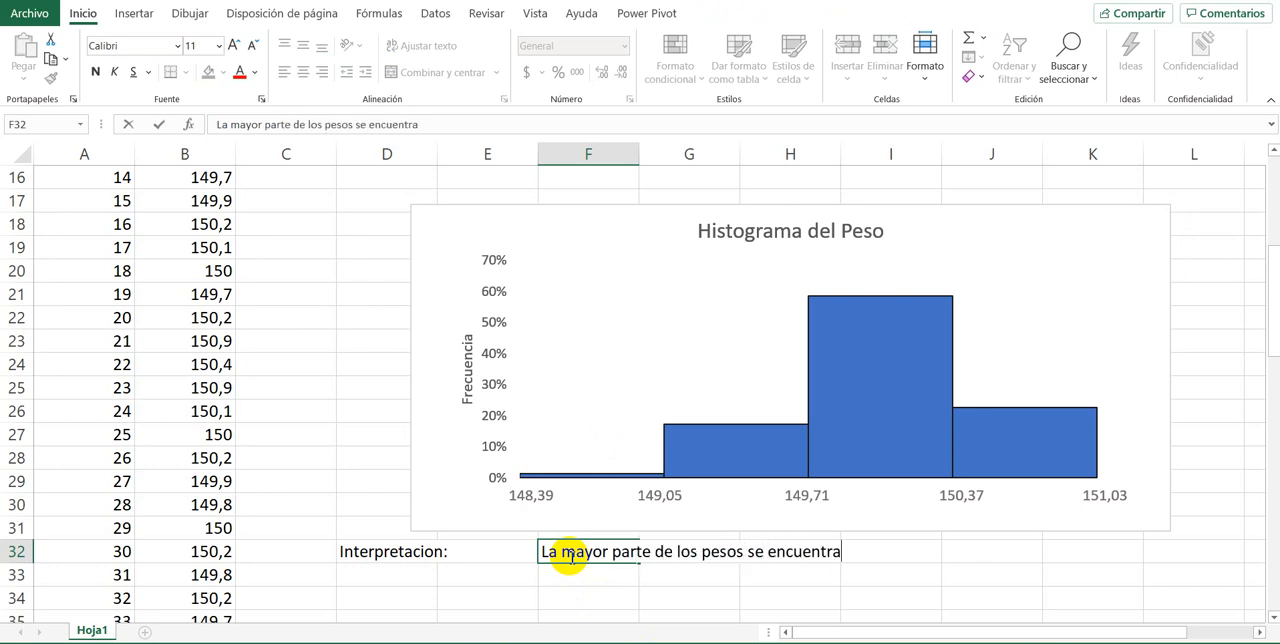
pyautogui.write('n en el intervalo ')
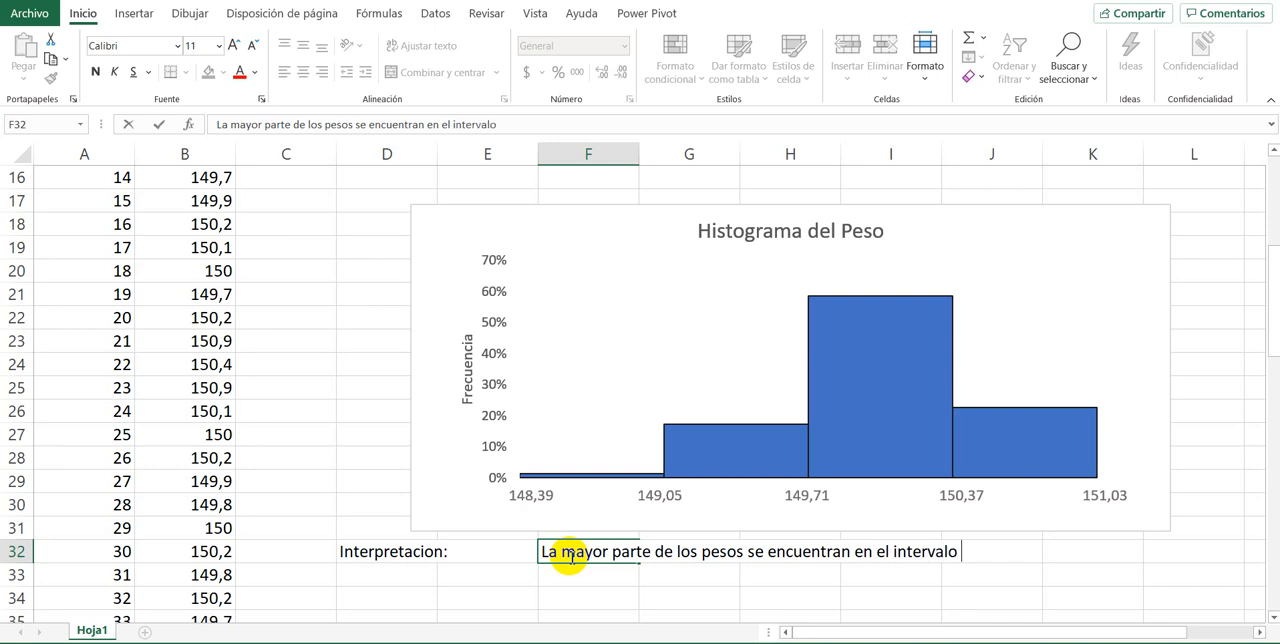
pyautogui.write('de 149,7')
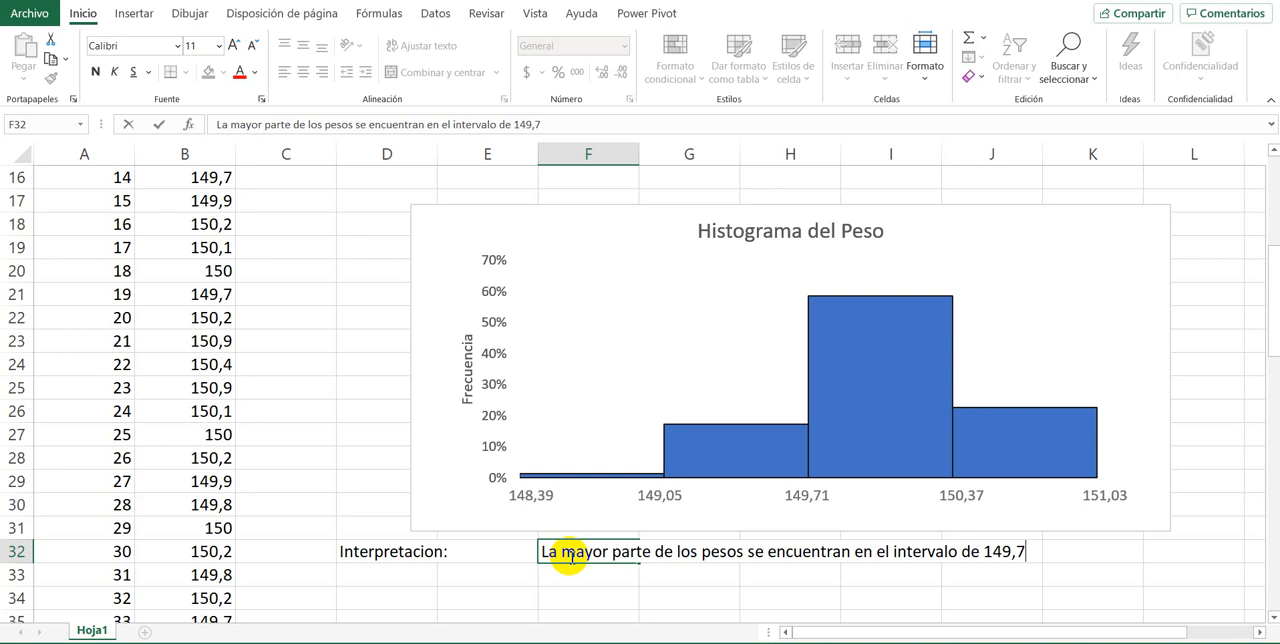
pyautogui.write('1 a 150,37 gramni')
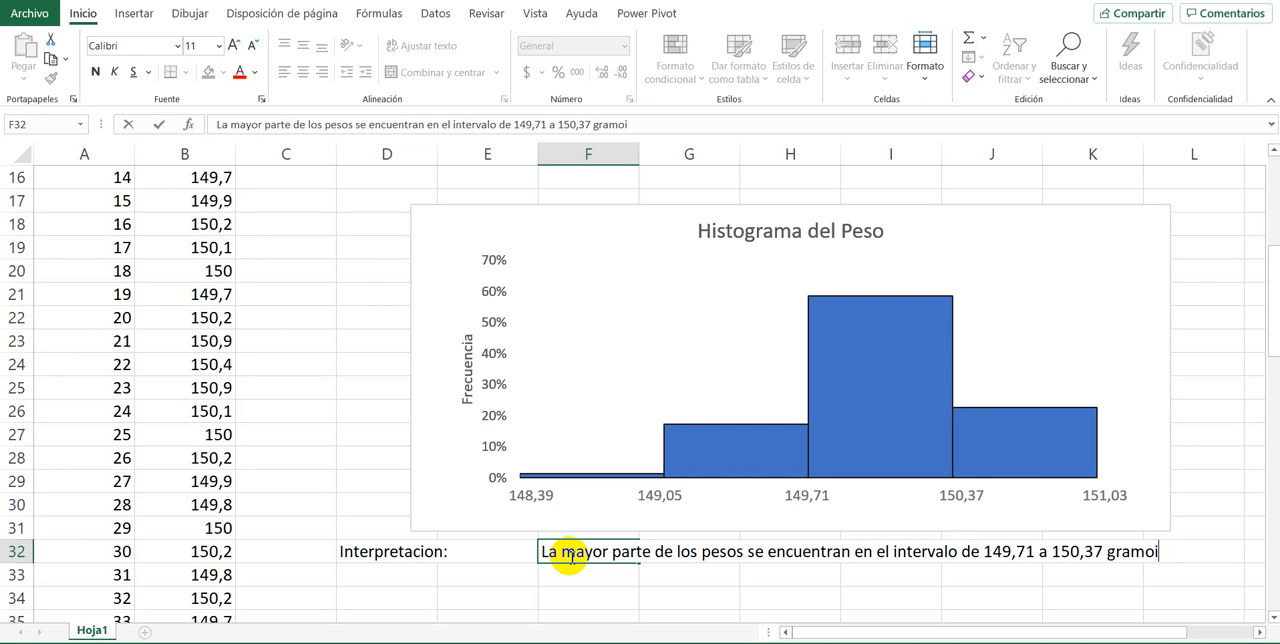
pyautogui.press('Return')
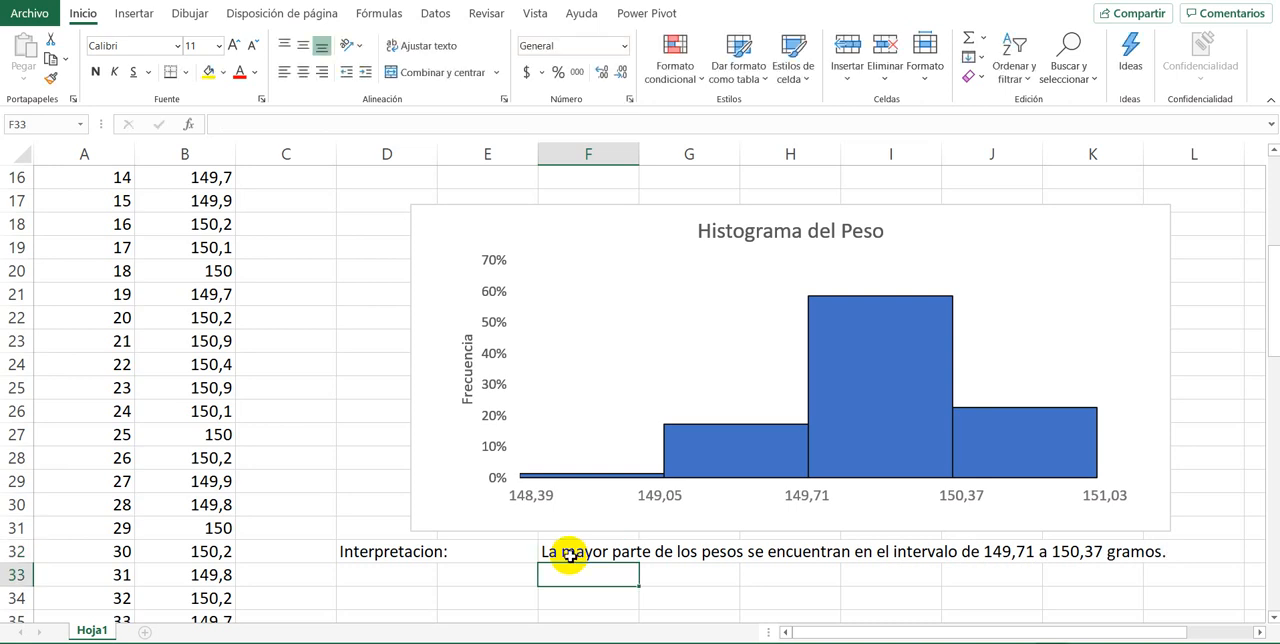
pyautogui.moveTo(777, 438)
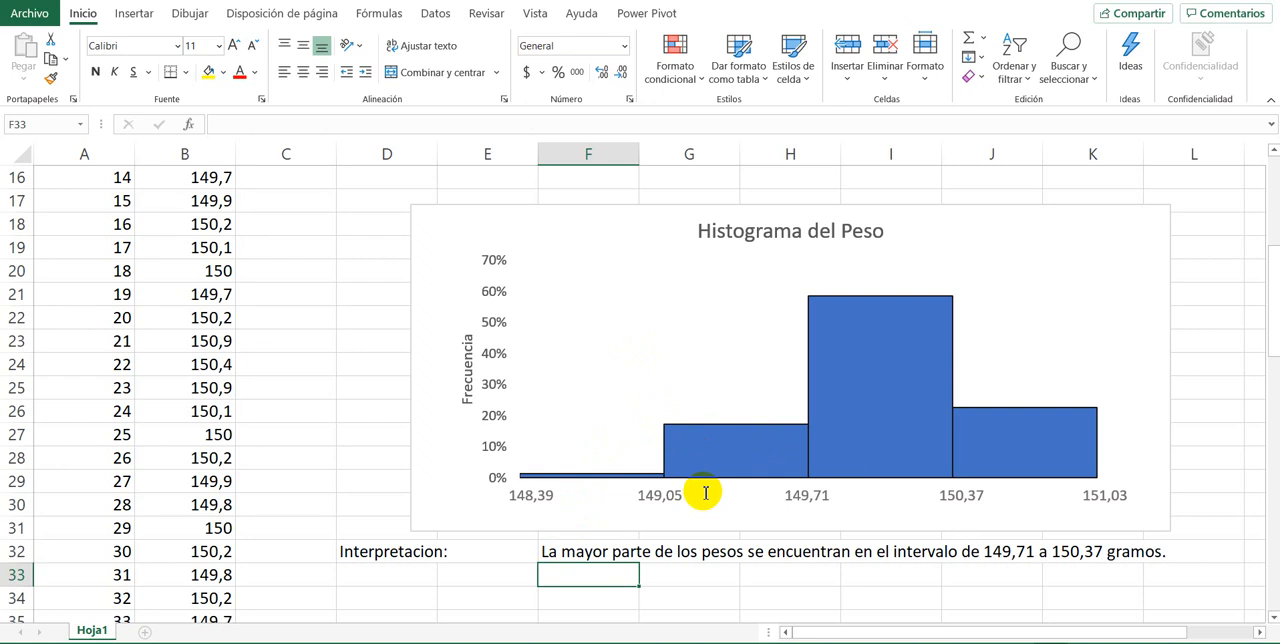
pyautogui.click(521, 553)
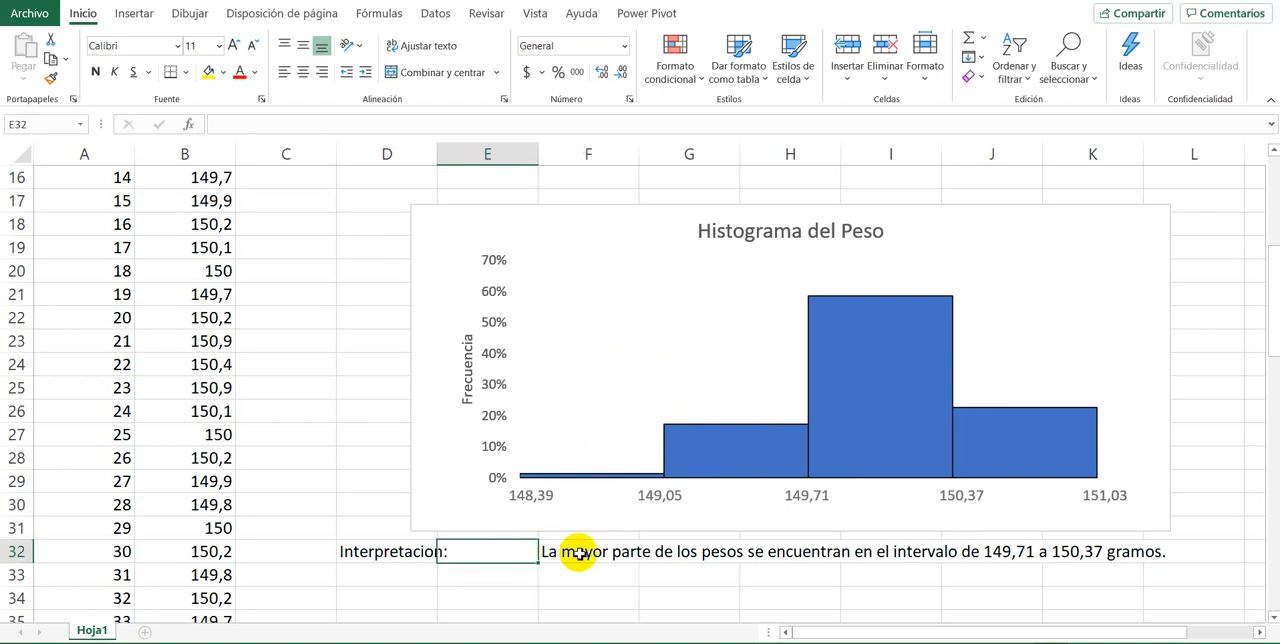
pyautogui.click(575, 548)
pyautogui.click(527, 550)
pyautogui.click(580, 577)
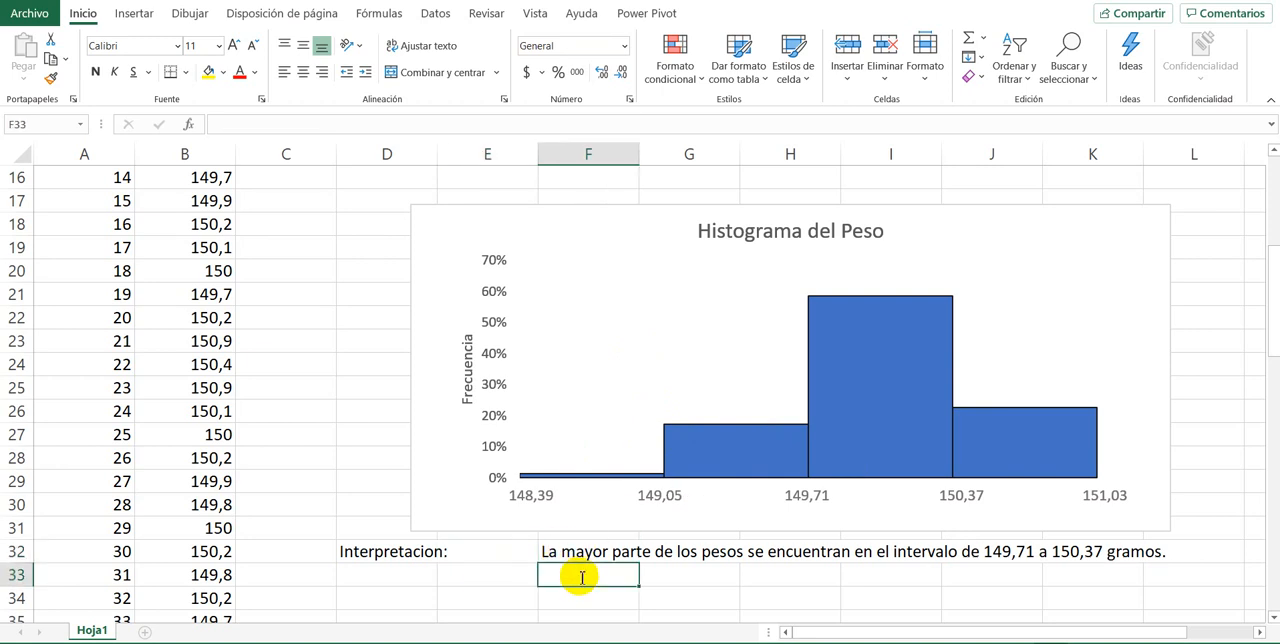
pyautogui.write('La meno')
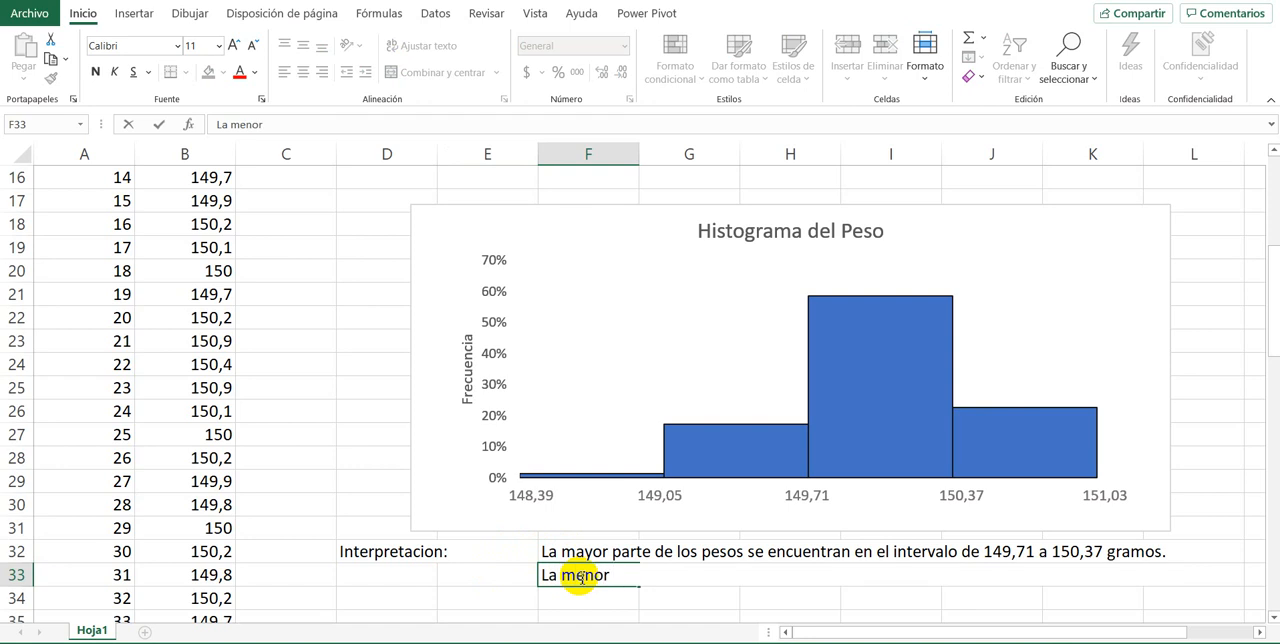
pyautogui.write('r')
pyautogui.press('BackSpace')
pyautogui.press('BackSpace')
pyautogui.press('BackSpace')
pyautogui.press('BackSpace')
pyautogui.press('BackSpace')
pyautogui.press('BackSpace')
pyautogui.press('BackSpace')
pyautogui.press('BackSpace')
# Step: Enter the interpretation "Hay muy pocos productos con un peso entre 148,39 y 149,05." in cell F33
pyautogui.write('Ha')
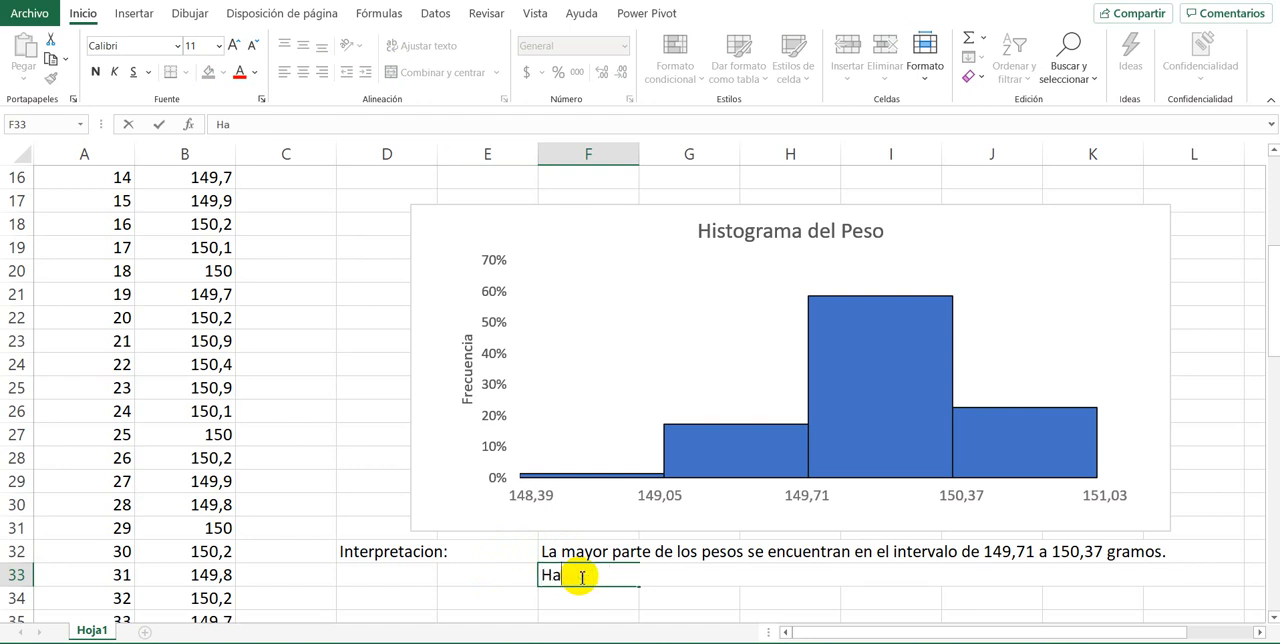
pyautogui.write('y muy poco s')
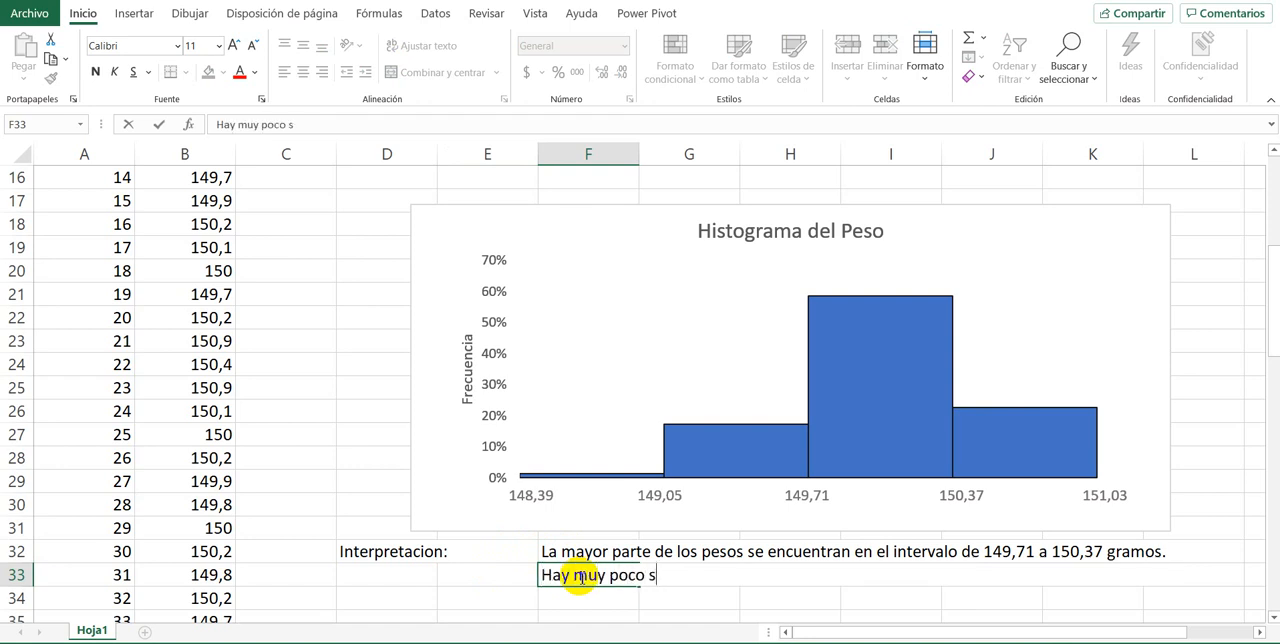
pyautogui.write('product')
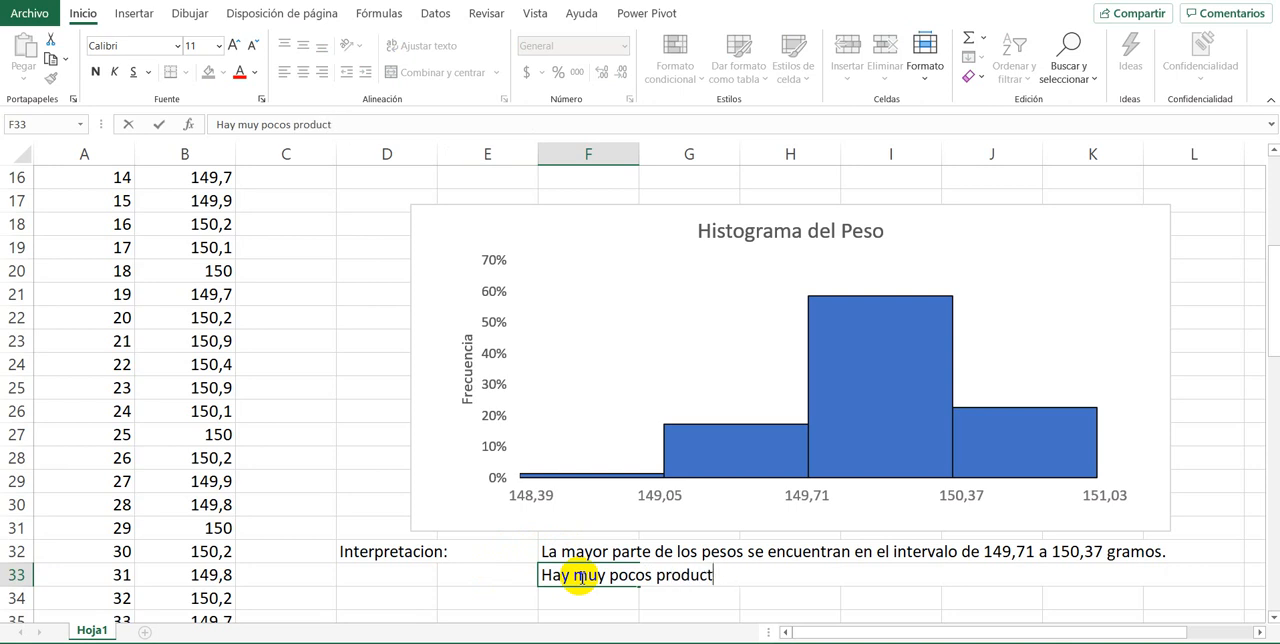
pyautogui.write('rosos con unpeso entre ')
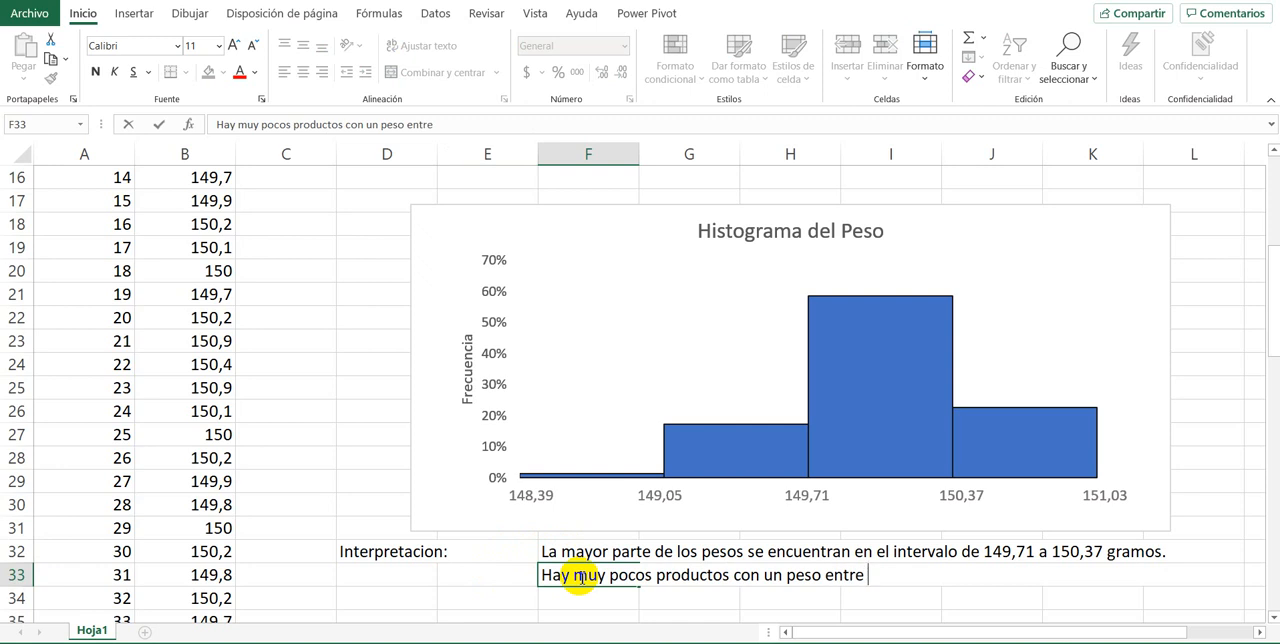
pyautogui.write('148,39')
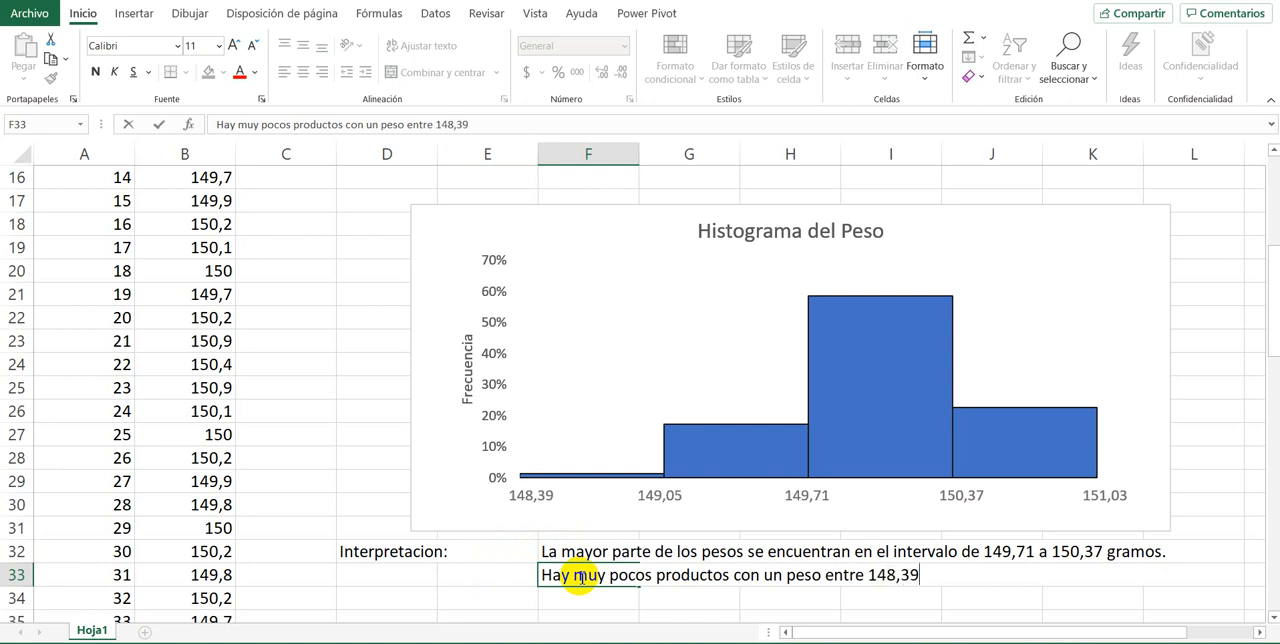
pyautogui.write(' y 149,05.')
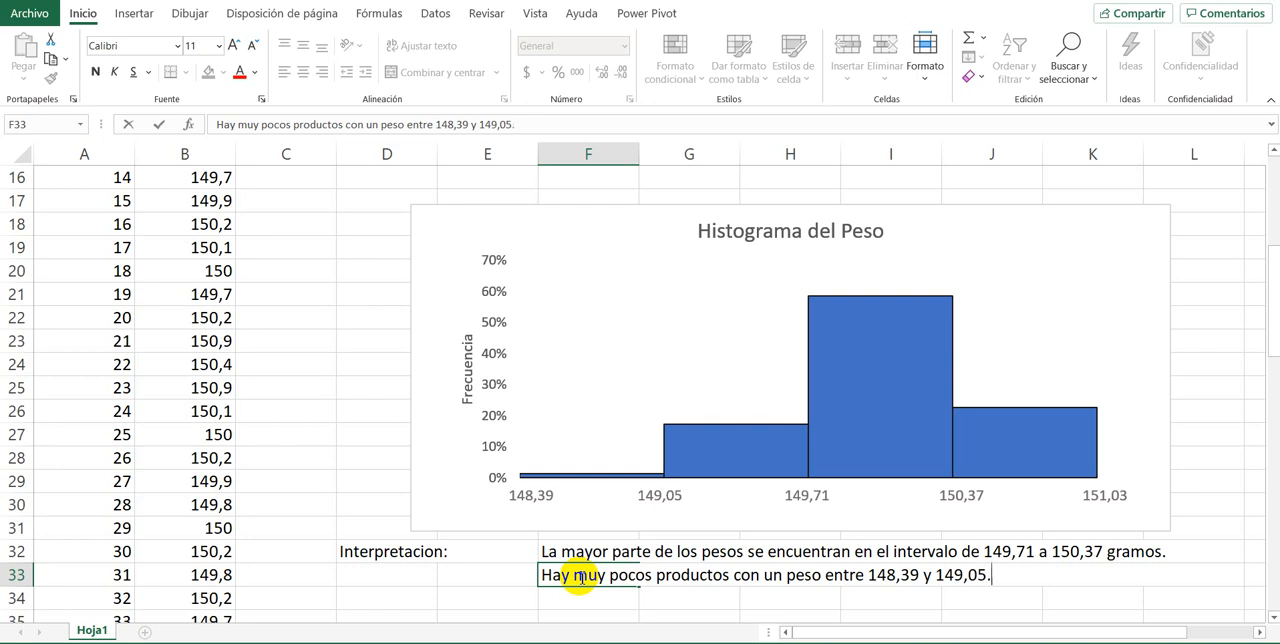
pyautogui.press('Return')
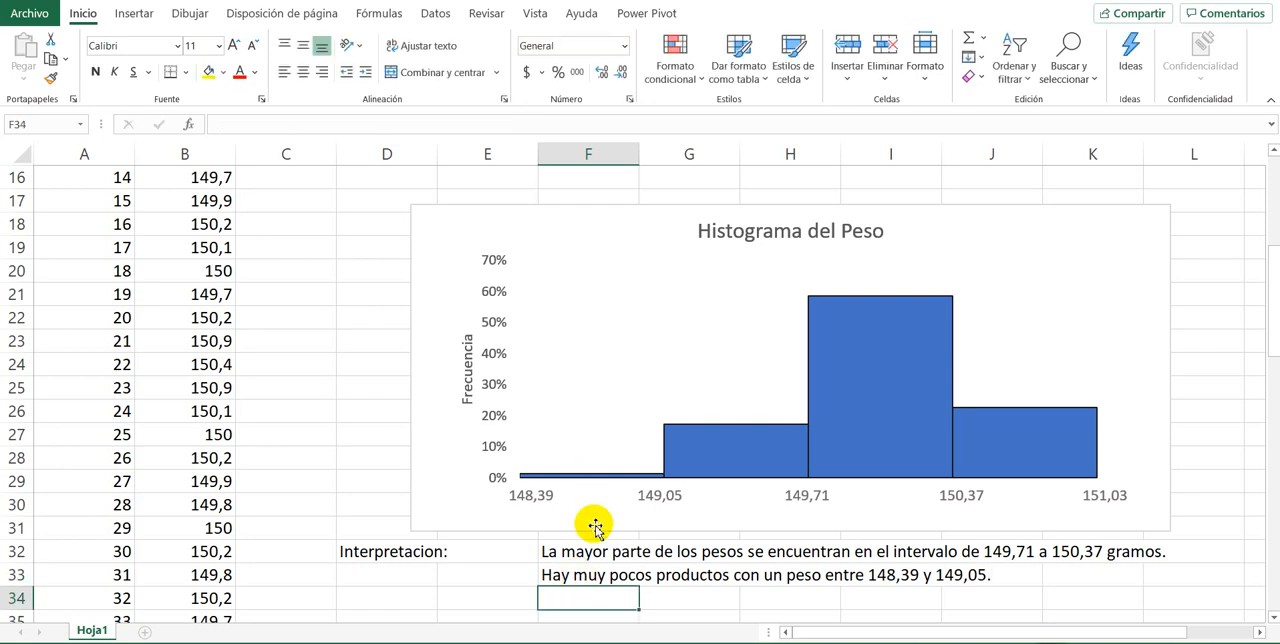
# Step: Add "(aprox el 57%)" before the final period of the interpretation sentence in cell F32
pyautogui.doubleClick(575, 551)
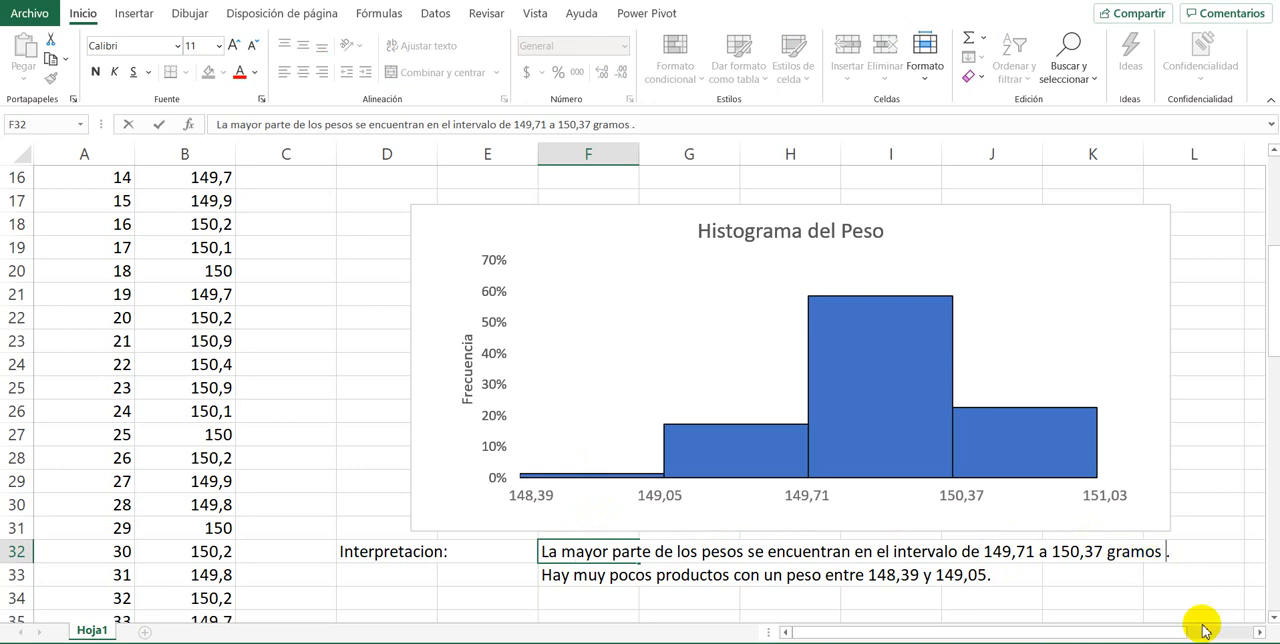
pyautogui.write('aprox el')
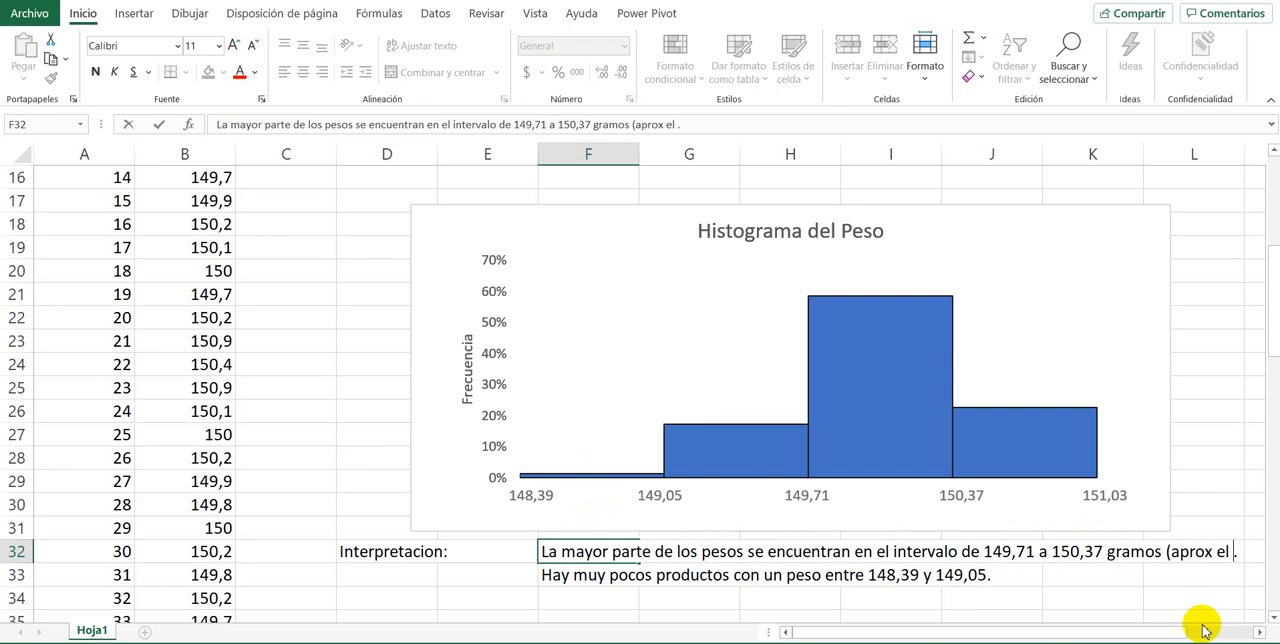
pyautogui.moveTo(849, 294)
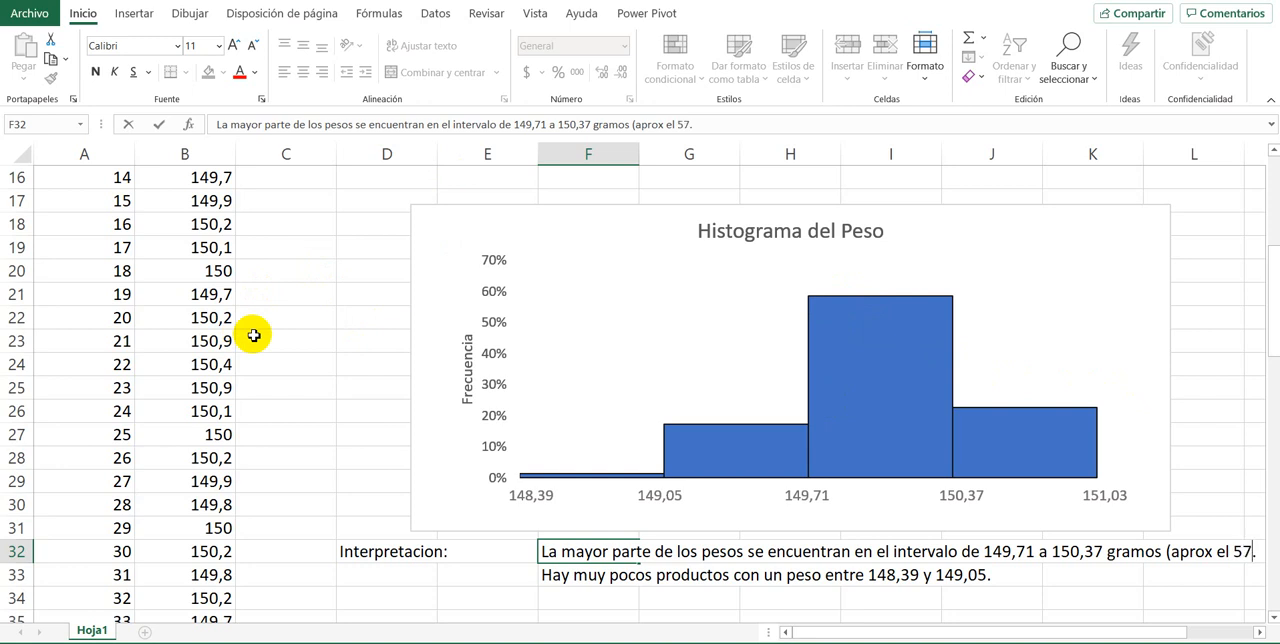
pyautogui.press('BackSpace')
pyautogui.write('%).')
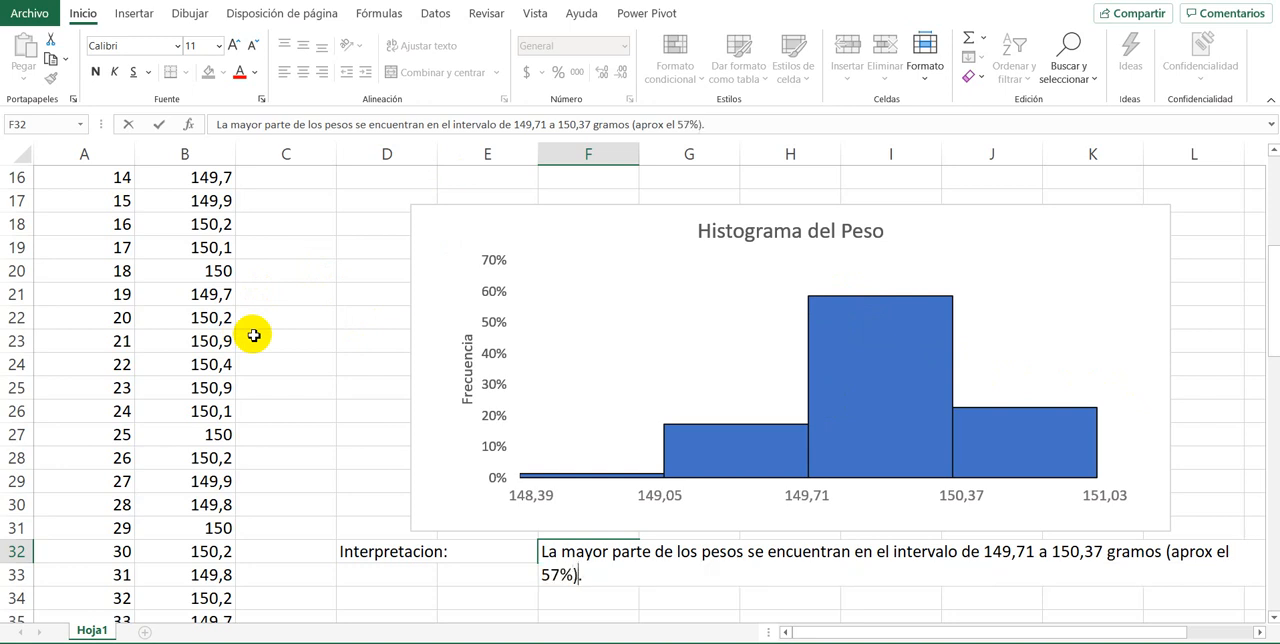
pyautogui.press('Return')
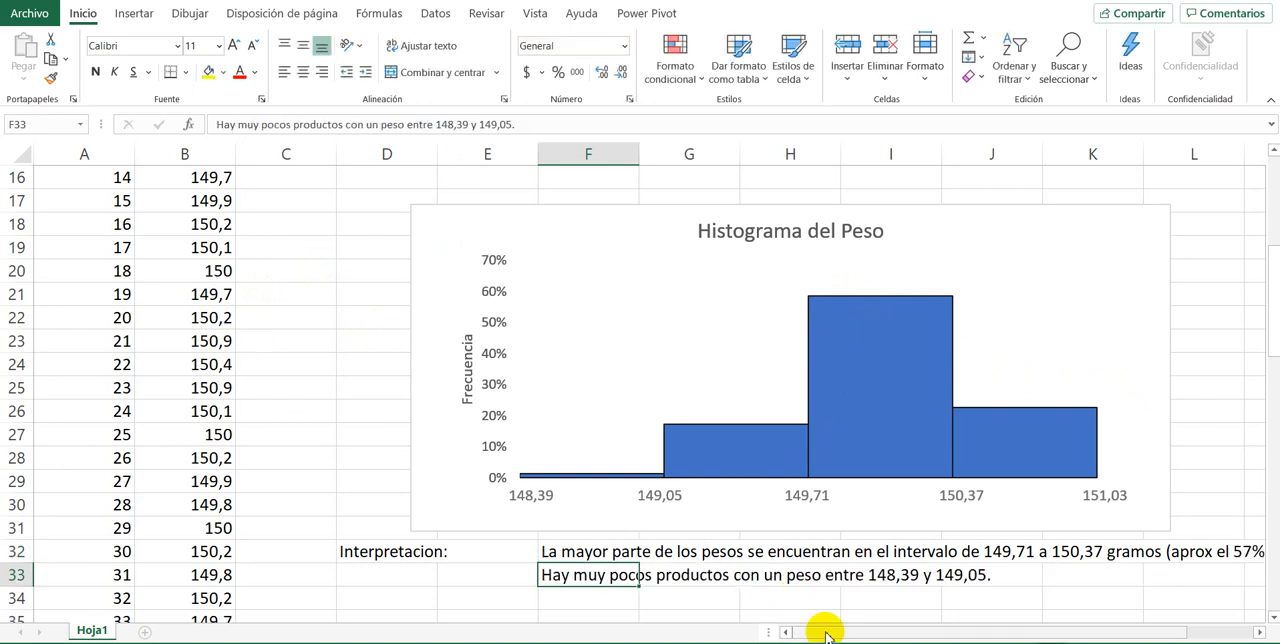
# Step: Add "(aprox 2%)" before the final period of the interpretation sentence in cell F33
pyautogui.moveTo(823, 627); pyautogui.dragTo(866, 636)
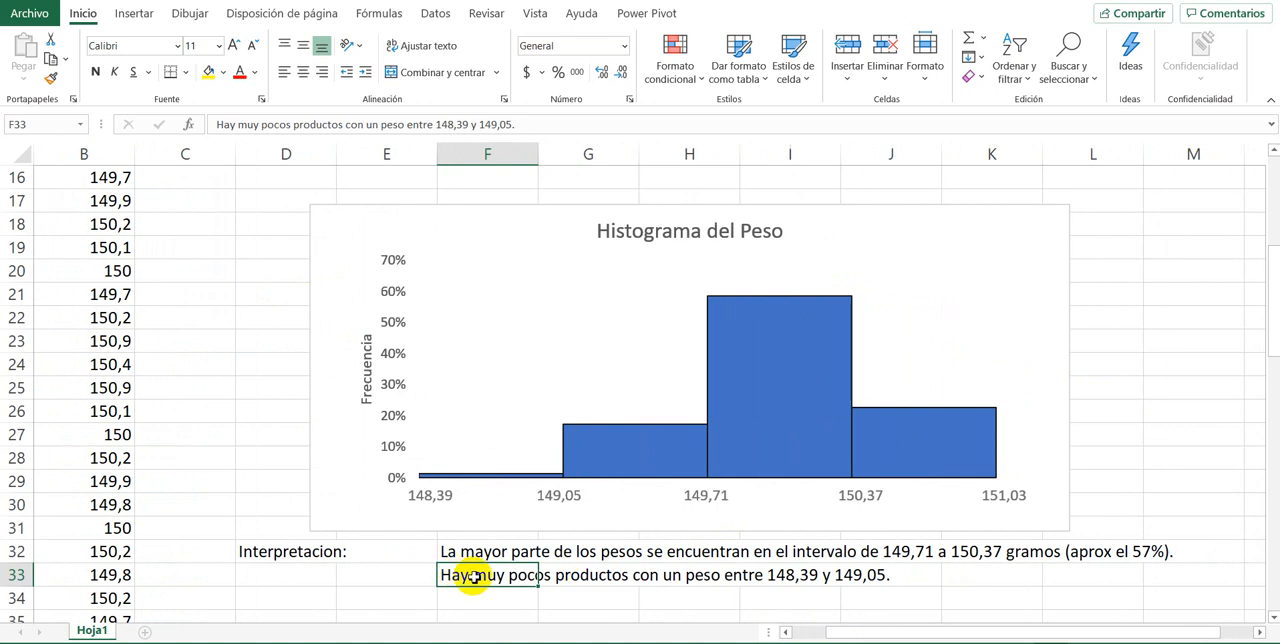
pyautogui.doubleClick(460, 572)
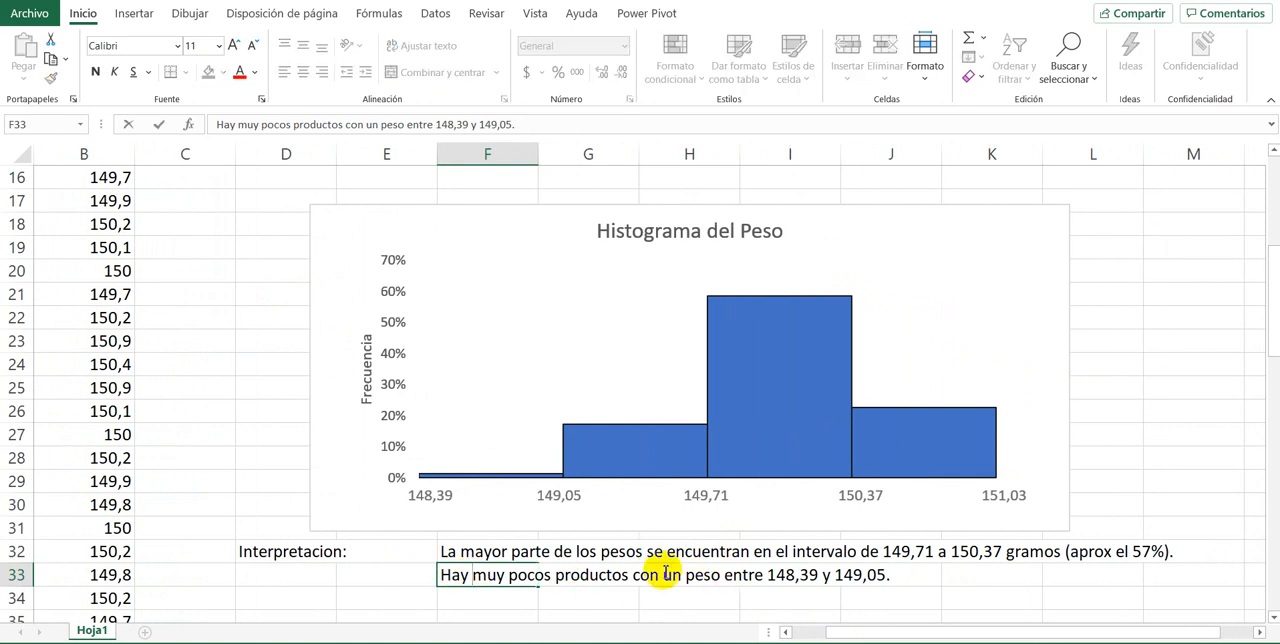
pyautogui.click(897, 577)
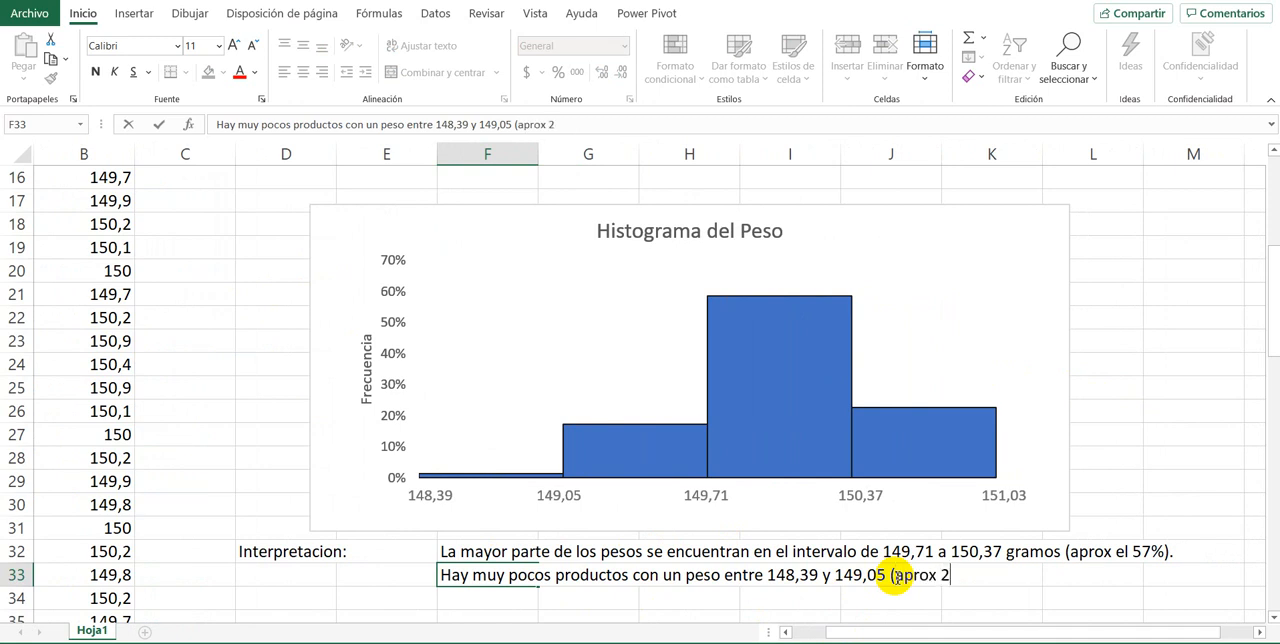
pyautogui.write('%).')
pyautogui.press('Return')
# Step: Compare the histogram's columns with the written interpretation and add data labels to the Peso series
pyautogui.scroll(-1, 860, 575)
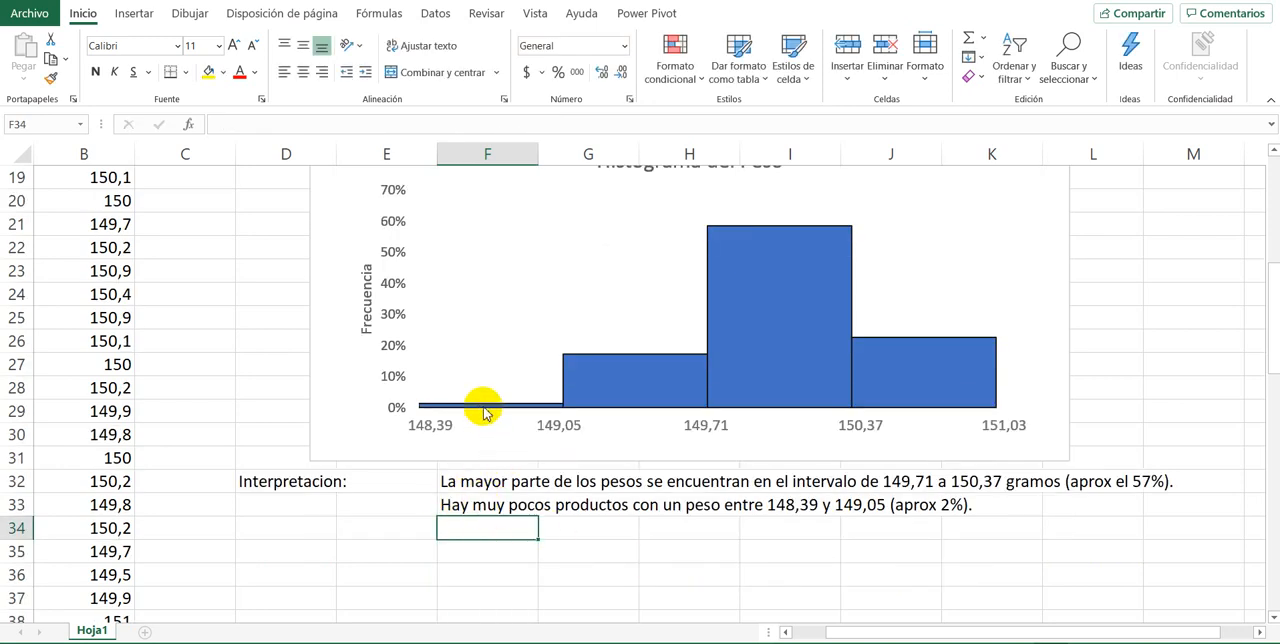
pyautogui.scroll(2, 815, 468)
pyautogui.moveTo(790, 478)
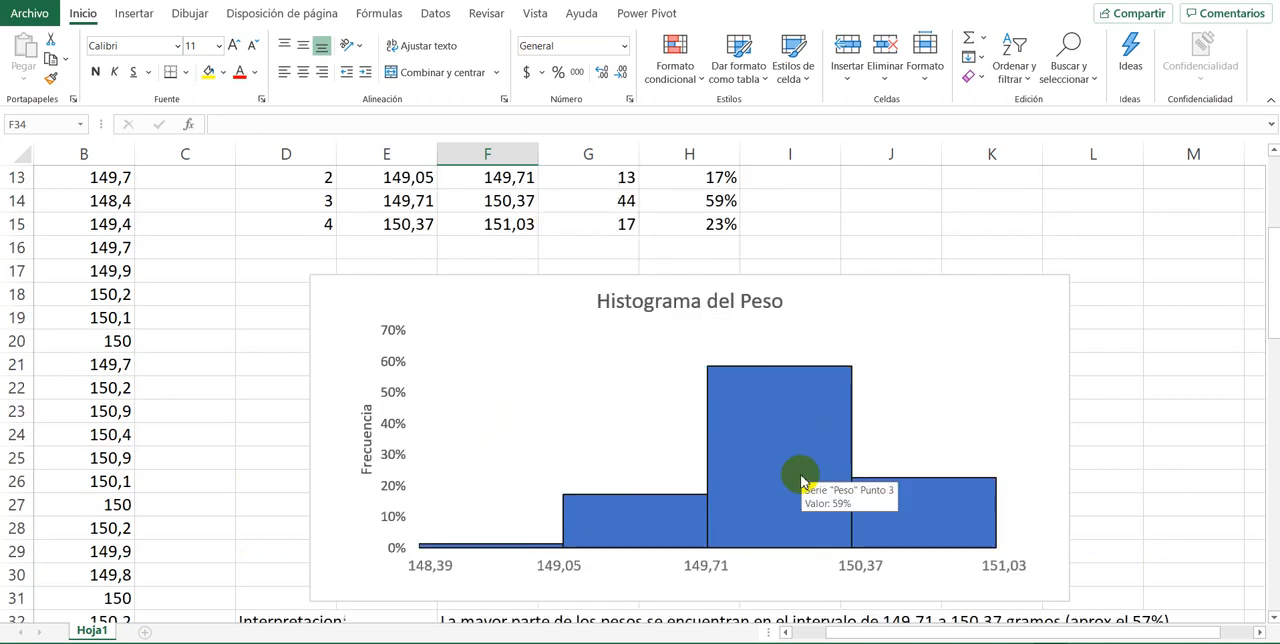
pyautogui.scroll(-1, 740, 483)
pyautogui.scroll(-1, 578, 550)
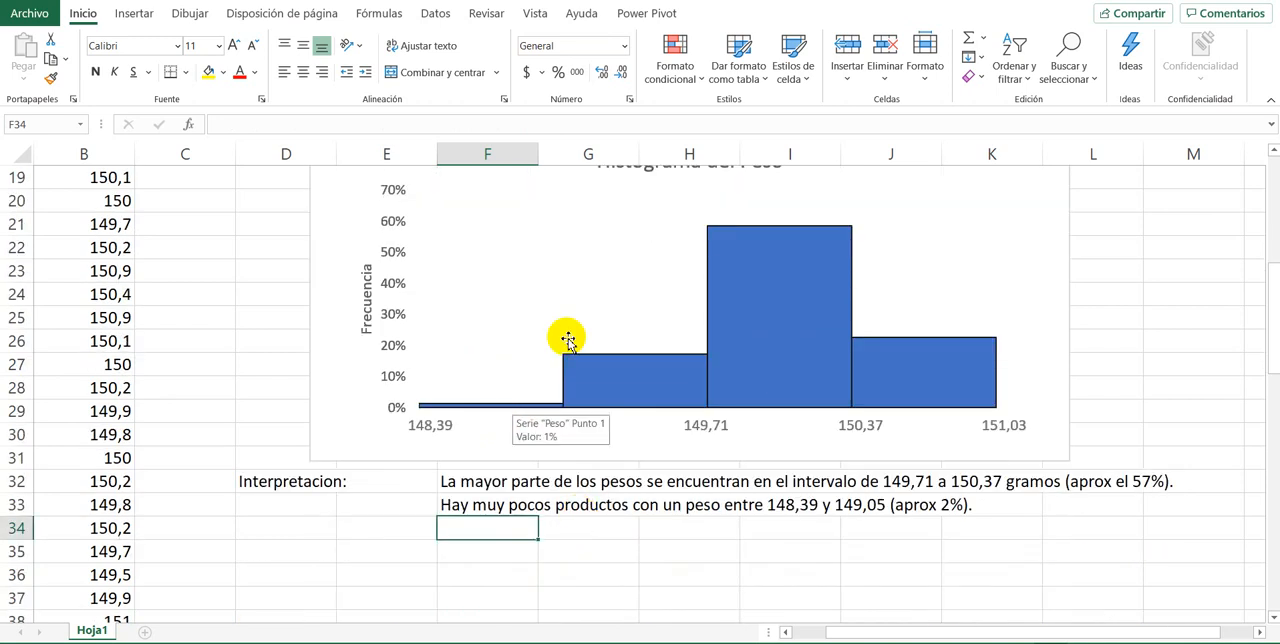
pyautogui.rightClick(764, 279)
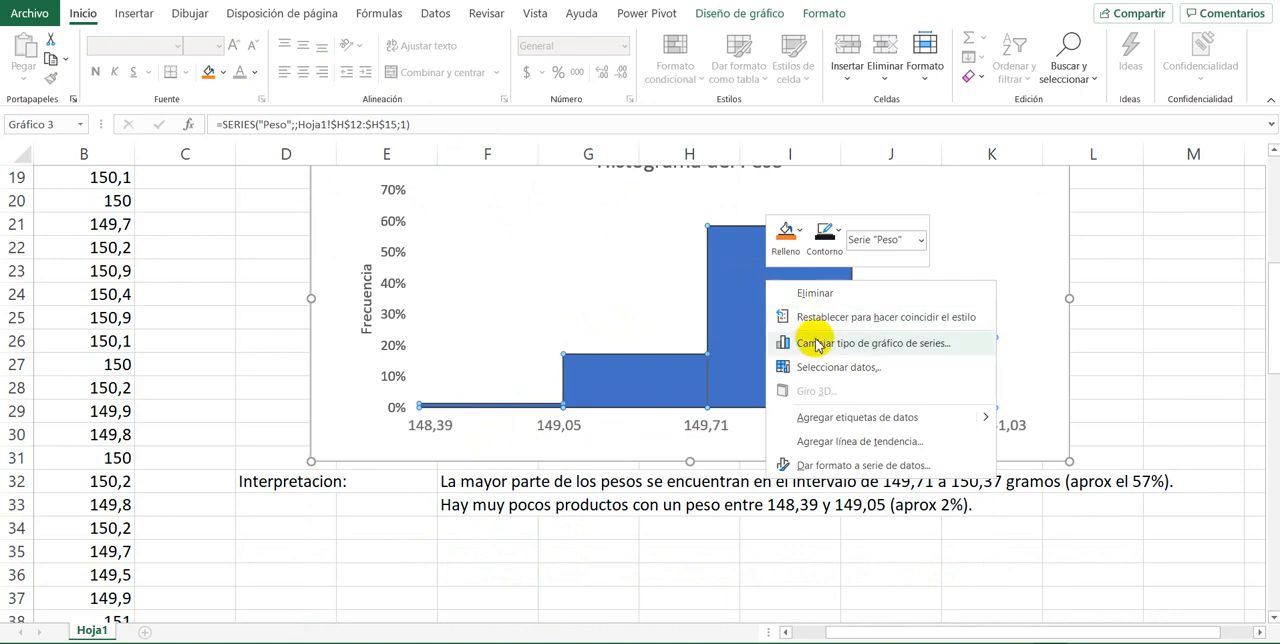
pyautogui.click(828, 415)
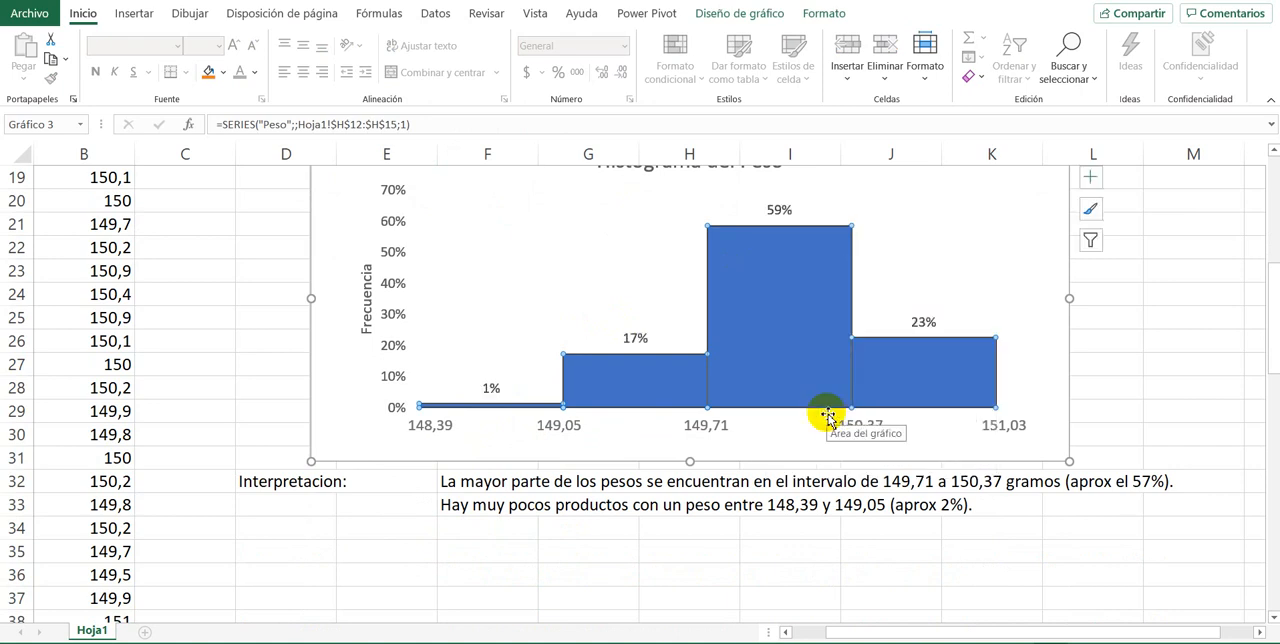
# Step: Enter the sentence "El 1% estan entre 148,39 y 149,05" in cell F34, below the other interpretation lines
pyautogui.click(481, 532)
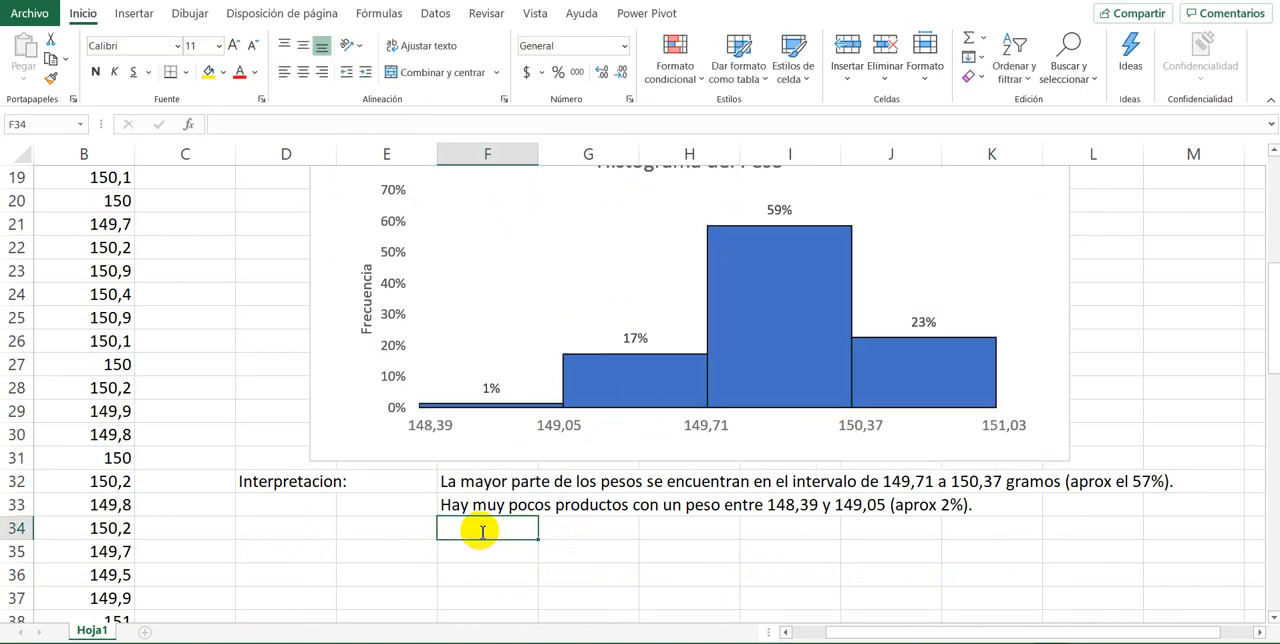
pyautogui.write('El 1% estan entre ')
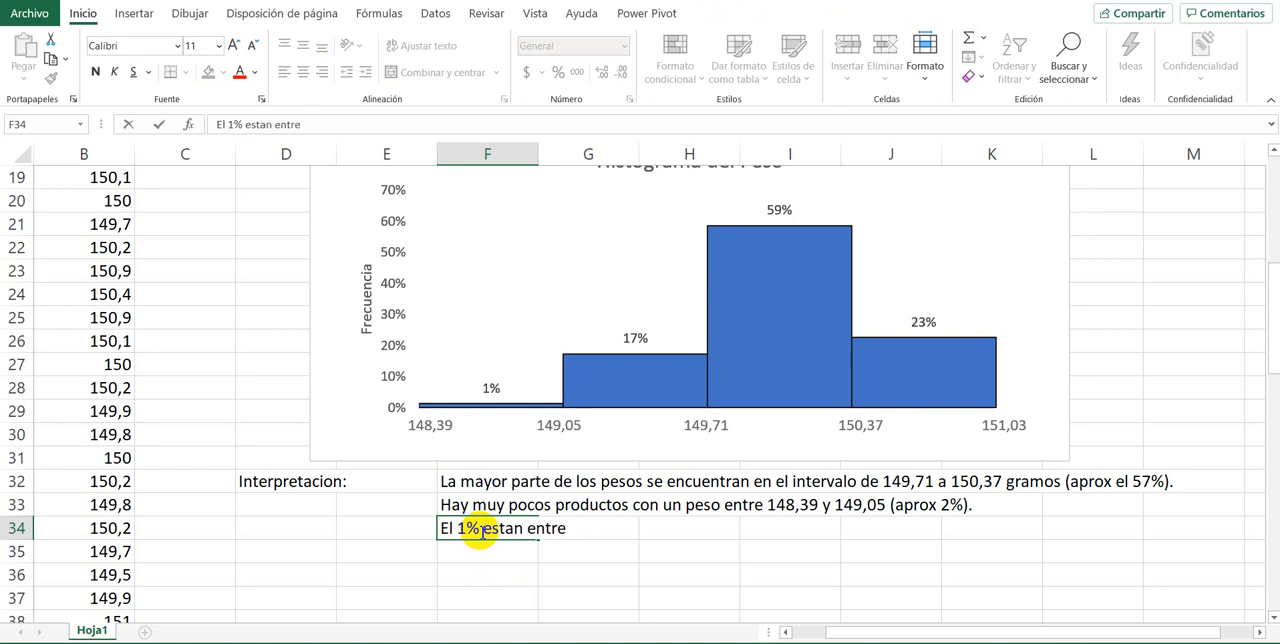
pyautogui.write('148,39')
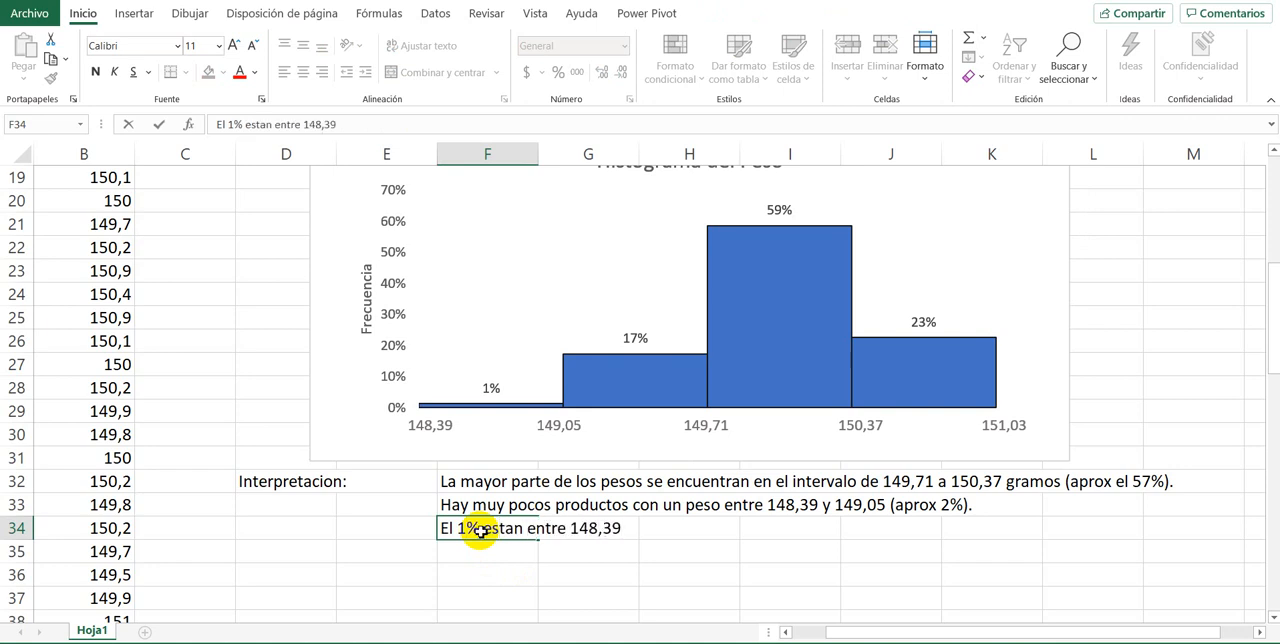
pyautogui.press('Return')
pyautogui.click(480, 533)
pyautogui.press('F2')
pyautogui.write('y 149,05')
pyautogui.press('Return')
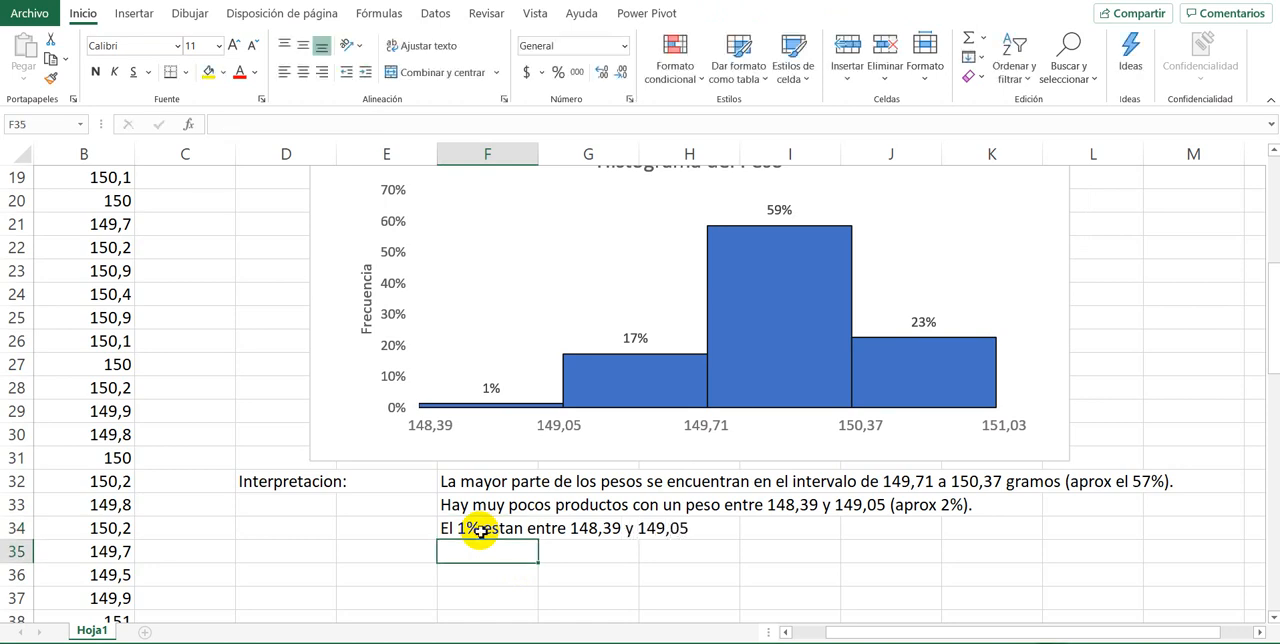
# Step: Enter the sentence "el 17% estan entre 149,05 y 149,71." in cell F35
pyautogui.write('el 17')
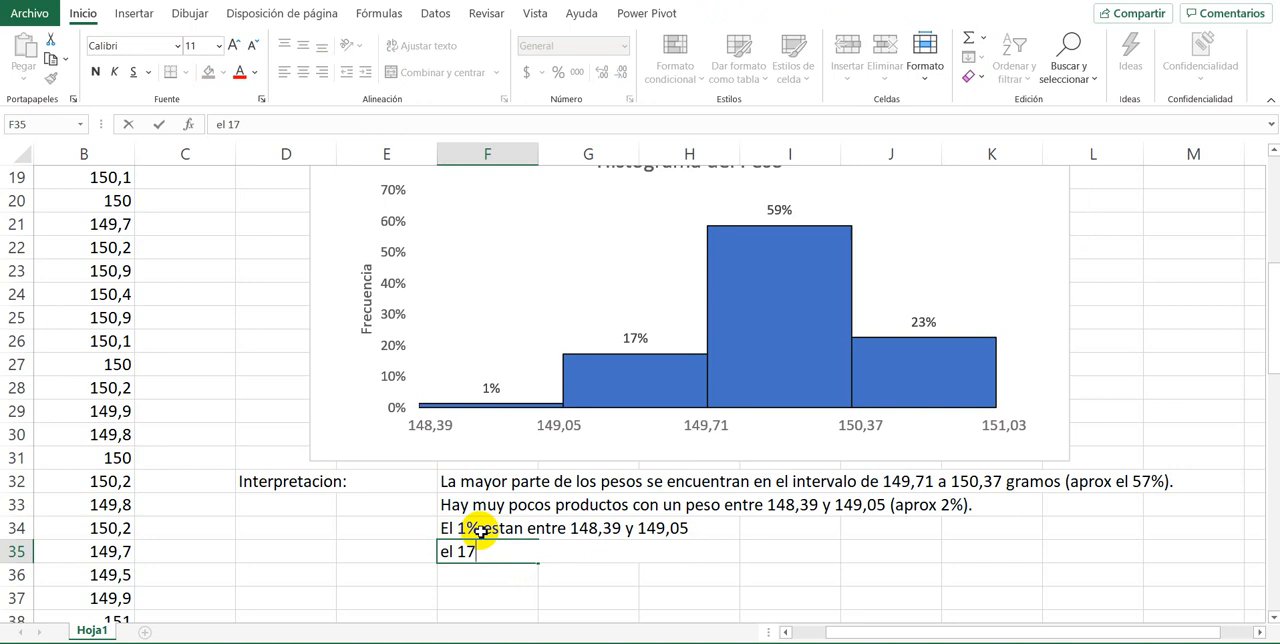
pyautogui.write('% estan')
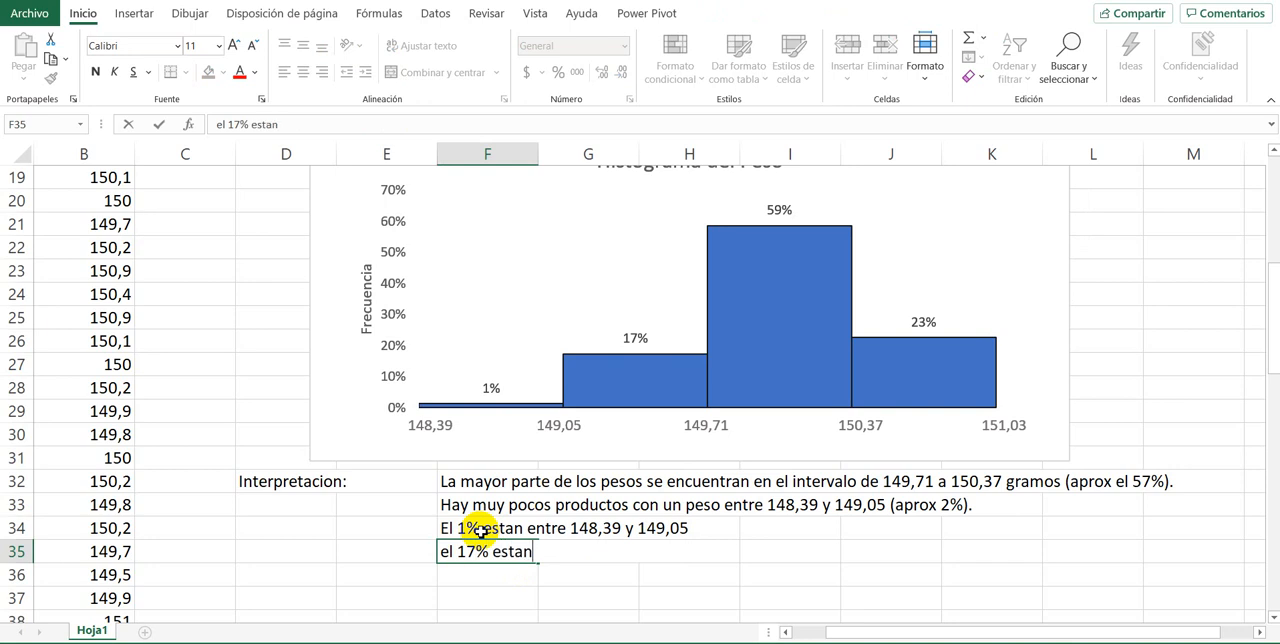
pyautogui.write(' entre 149,05')
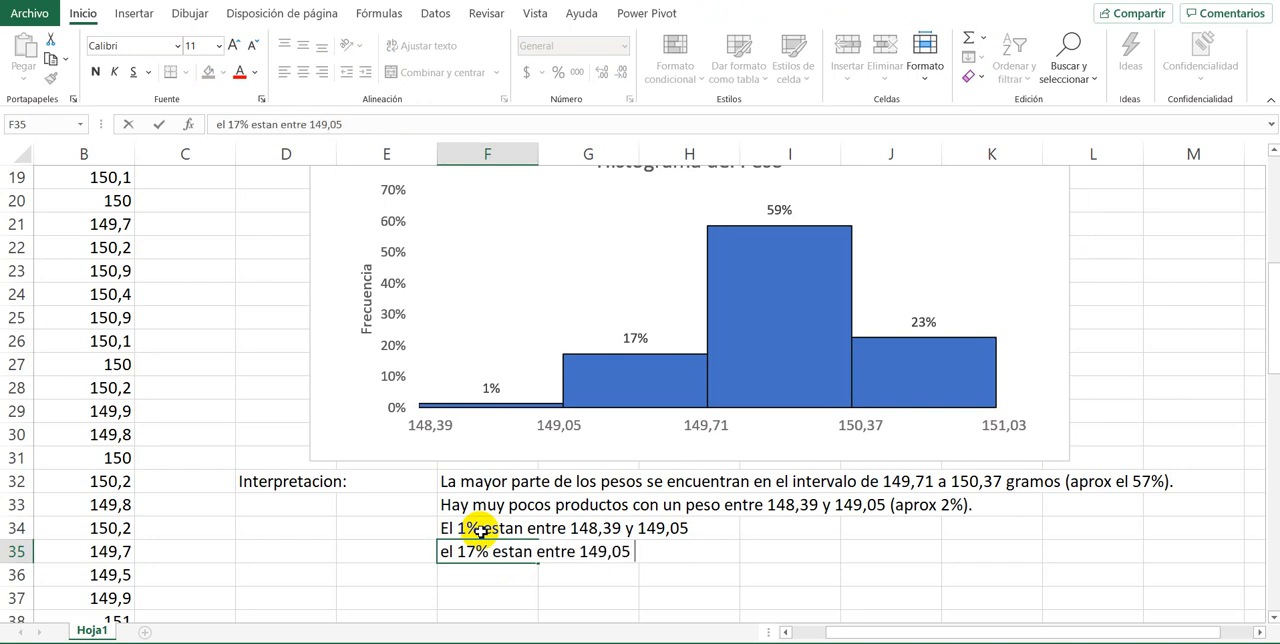
pyautogui.write(' y 149,71.')
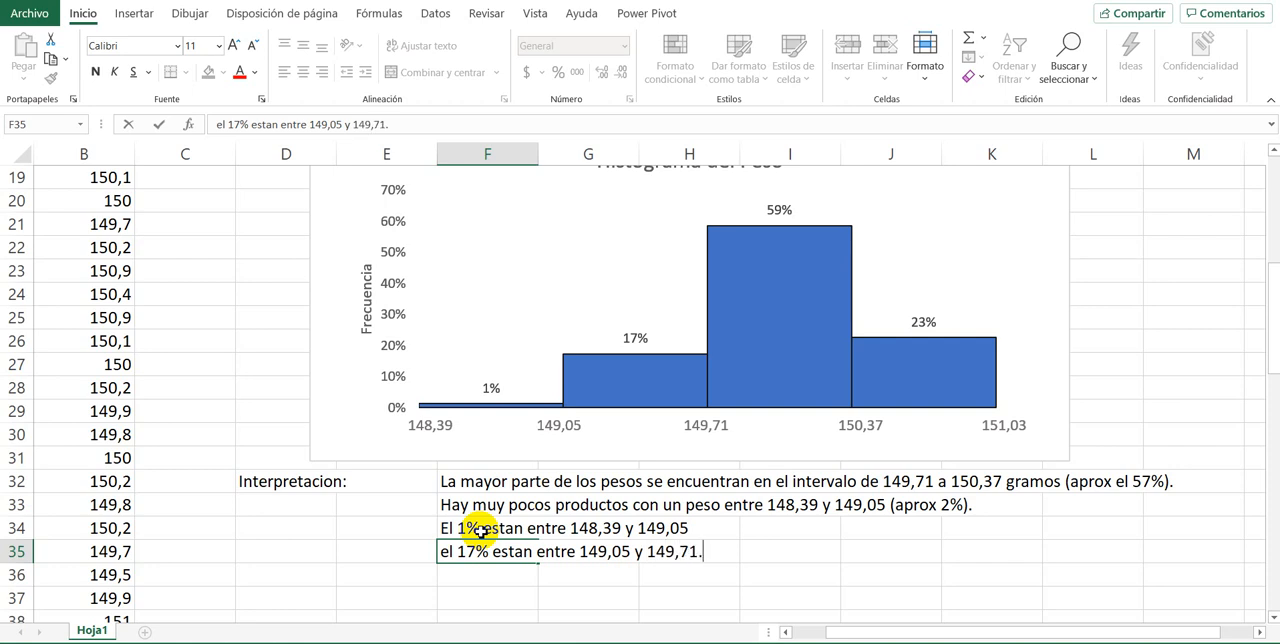
pyautogui.press('Return')
# Step: Review the class frequency table above the histogram and clear the sentences in F34 and F35
pyautogui.click(481, 532)
pyautogui.scroll(3, 420, 366)
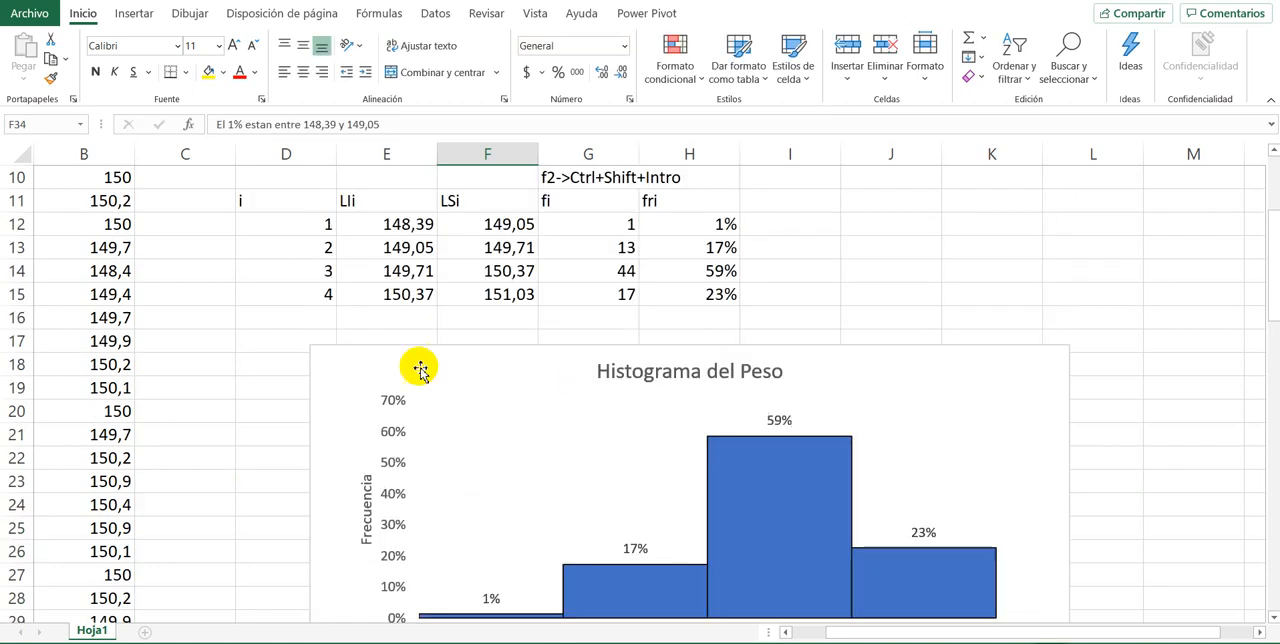
pyautogui.moveTo(316, 200); pyautogui.dragTo(646, 306)
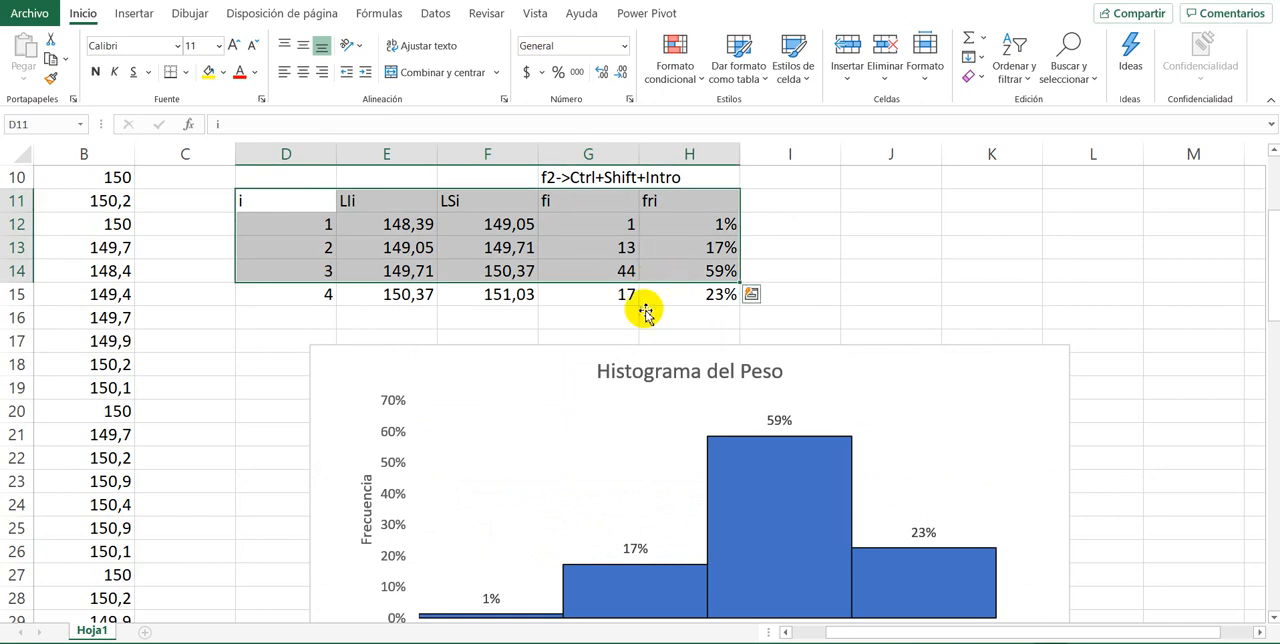
pyautogui.scroll(-3, 640, 306)
pyautogui.moveTo(457, 524); pyautogui.dragTo(742, 573)
pyautogui.press('Delete')
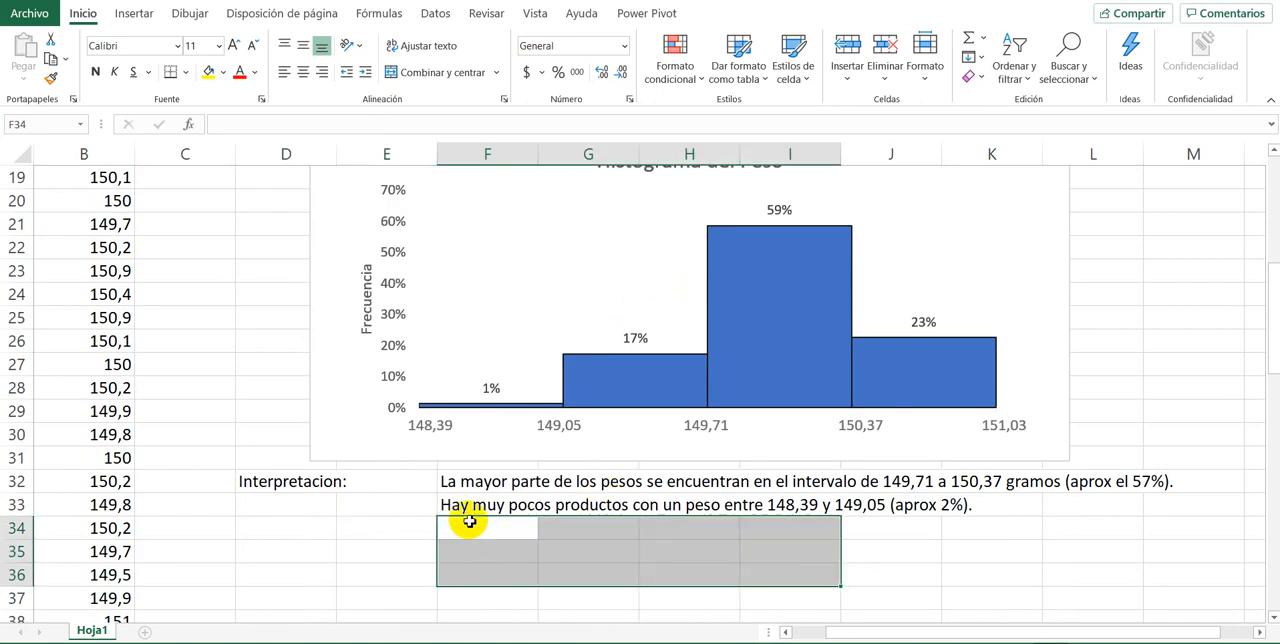
# Step: Review the interpretation sentences, the histogram and the 150-gram weight and tolerance requirement stated in cell B1
pyautogui.click(455, 483)
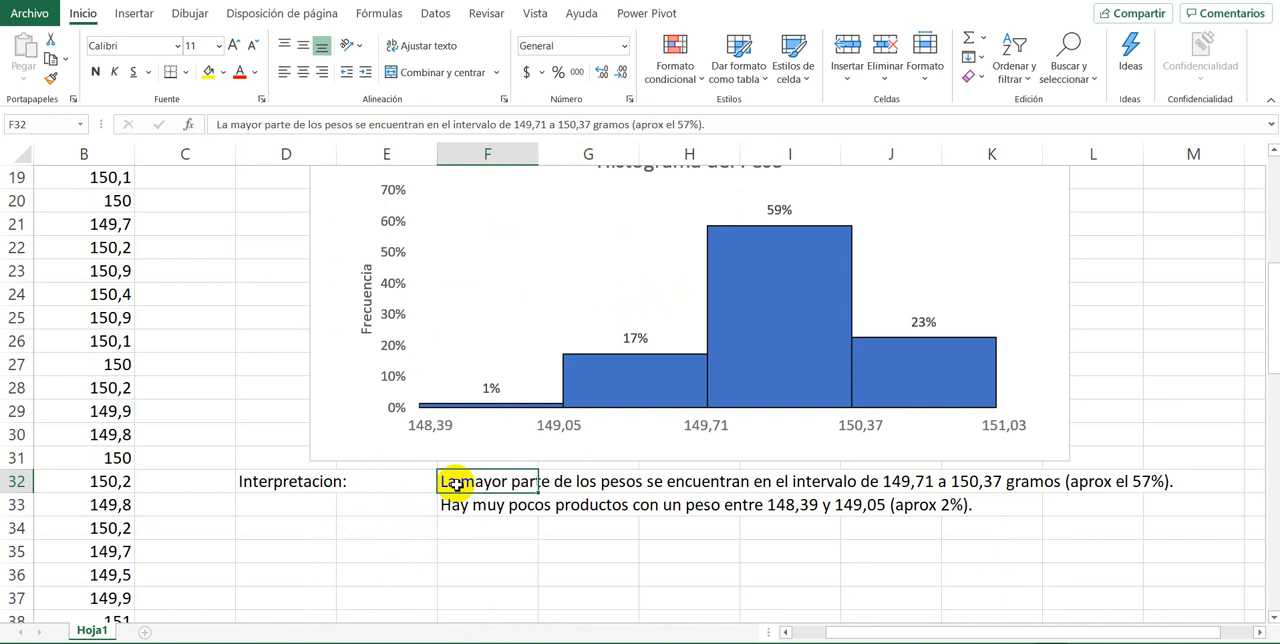
pyautogui.scroll(2, 463, 534)
pyautogui.scroll(-2, 465, 538)
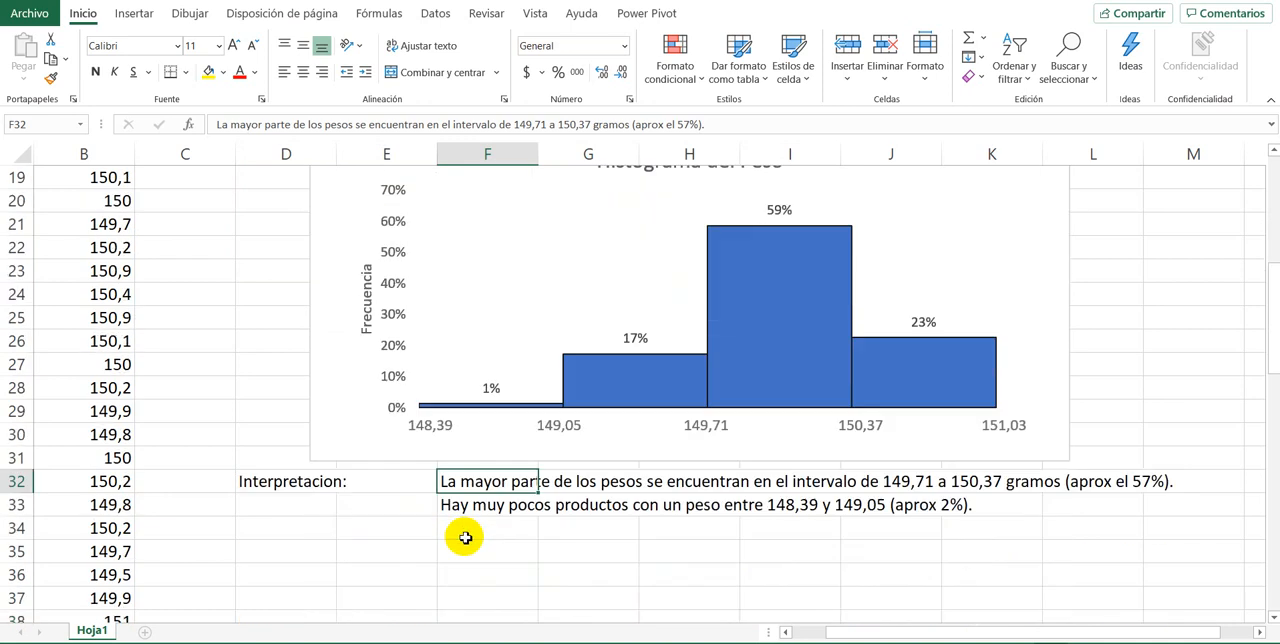
pyautogui.click(420, 546)
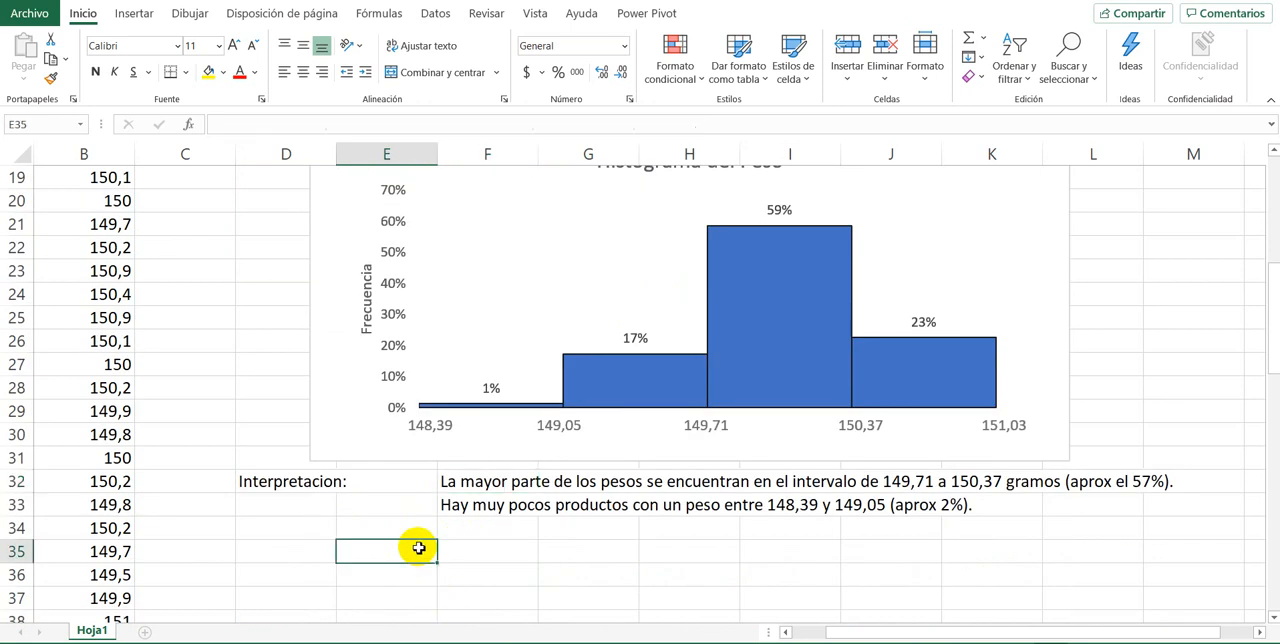
pyautogui.click(402, 522)
pyautogui.click(409, 557)
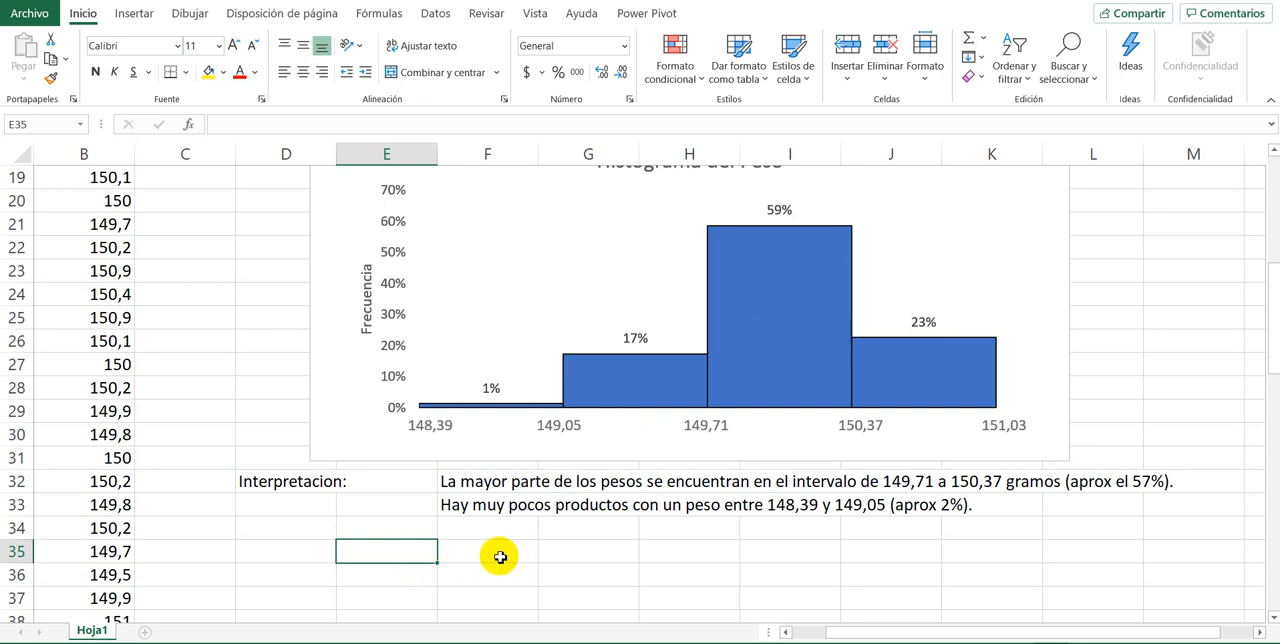
pyautogui.scroll(1, 496, 550)
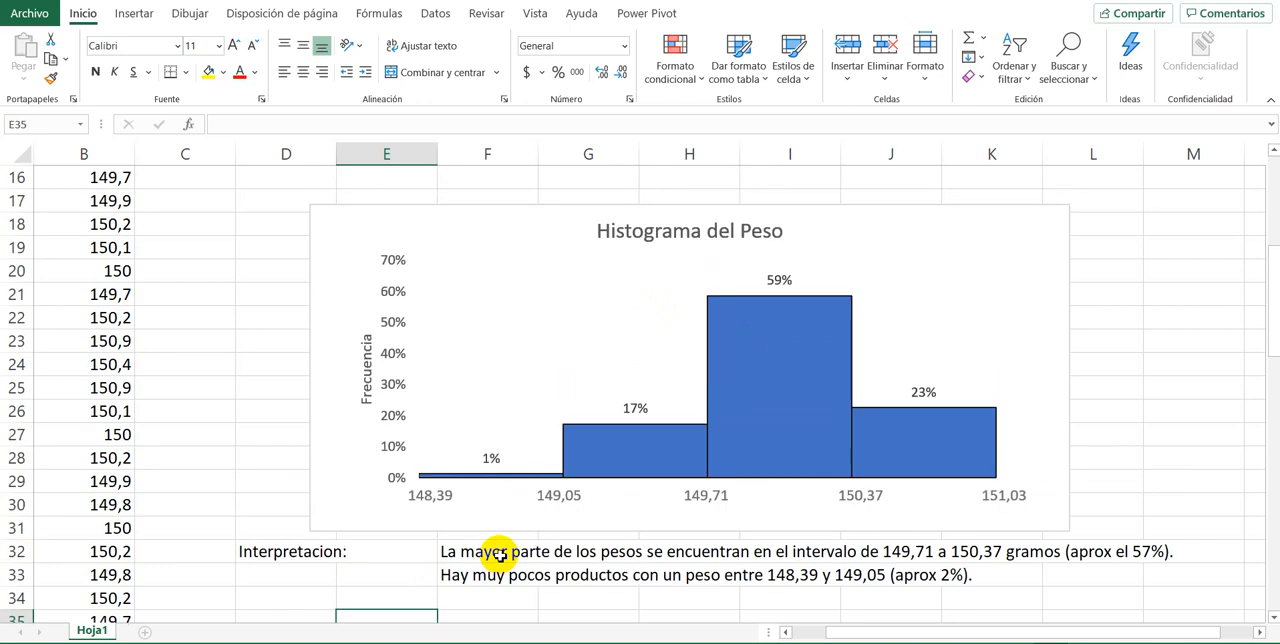
pyautogui.scroll(-1, 560, 535)
pyautogui.scroll(6, 620, 528)
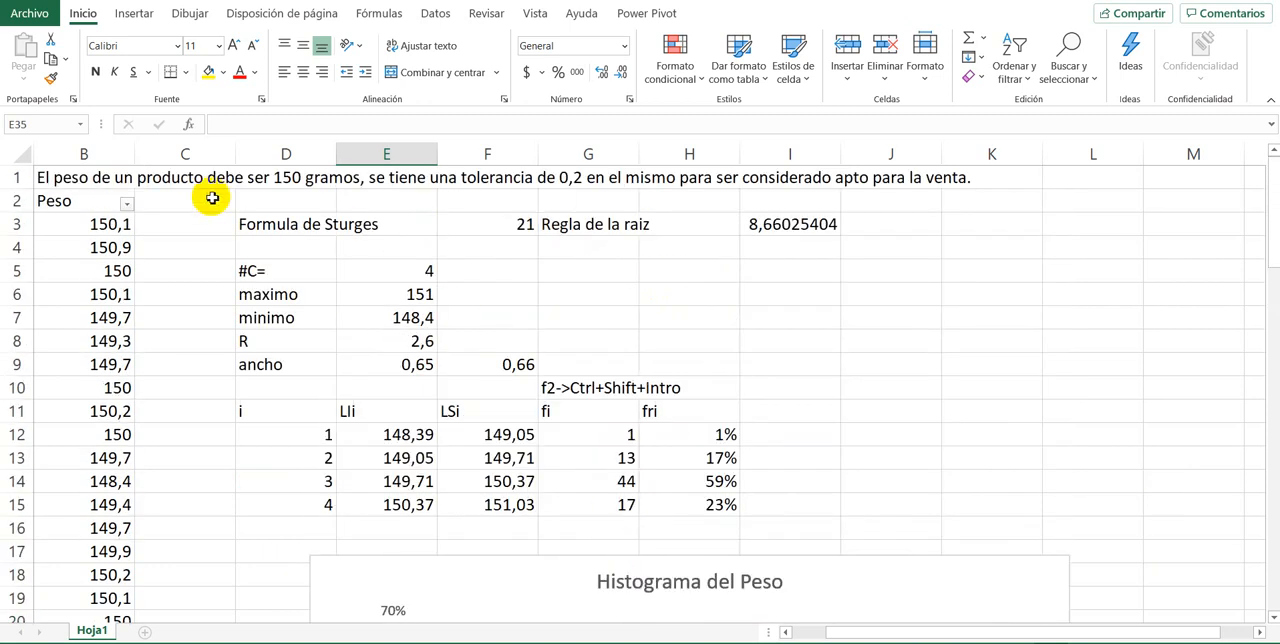
pyautogui.click(82, 177)
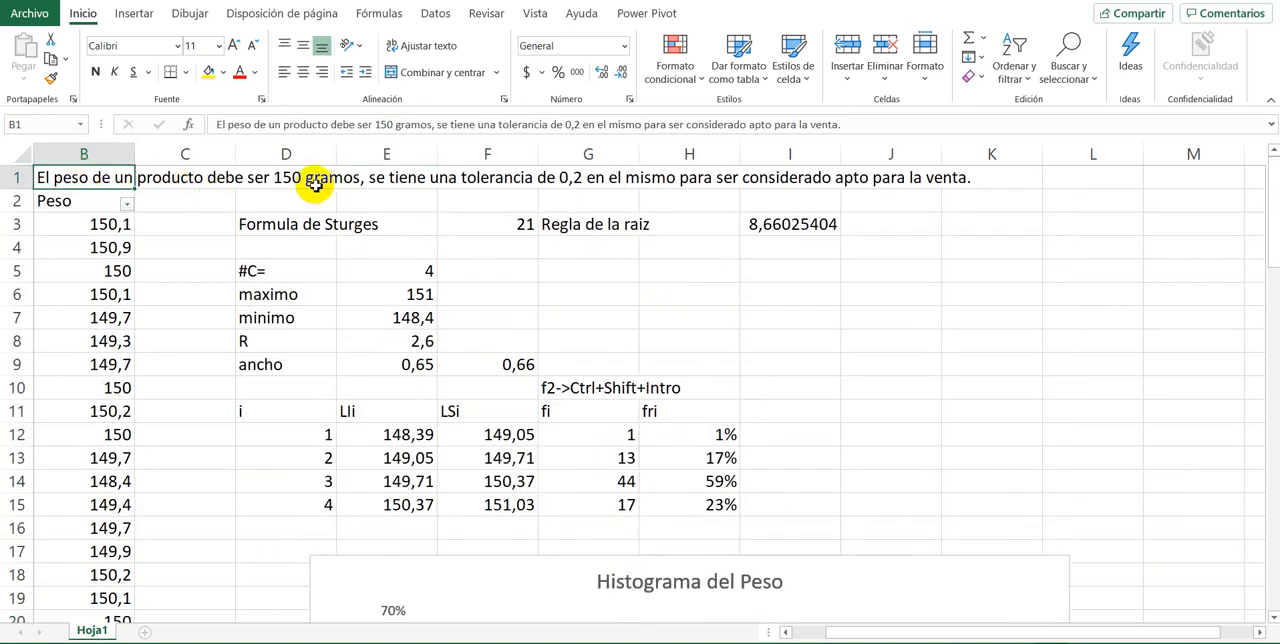
pyautogui.scroll(-3, 432, 390)
pyautogui.scroll(-3, 432, 390)
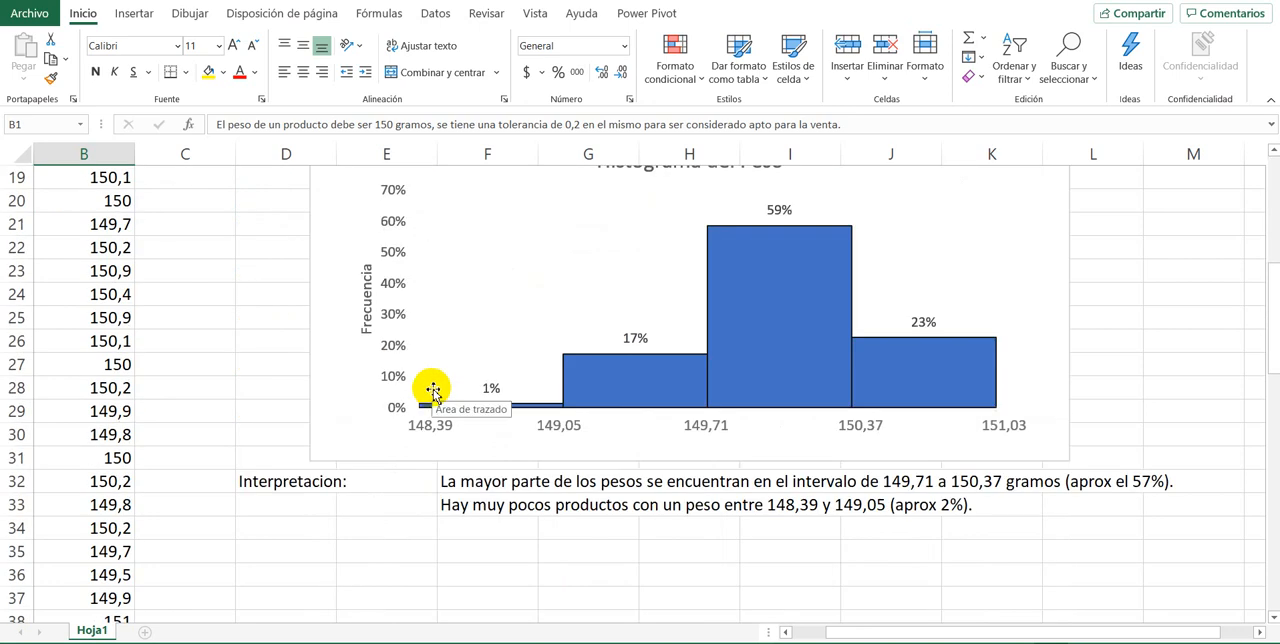
pyautogui.scroll(2, 430, 388)
pyautogui.scroll(-1, 430, 388)
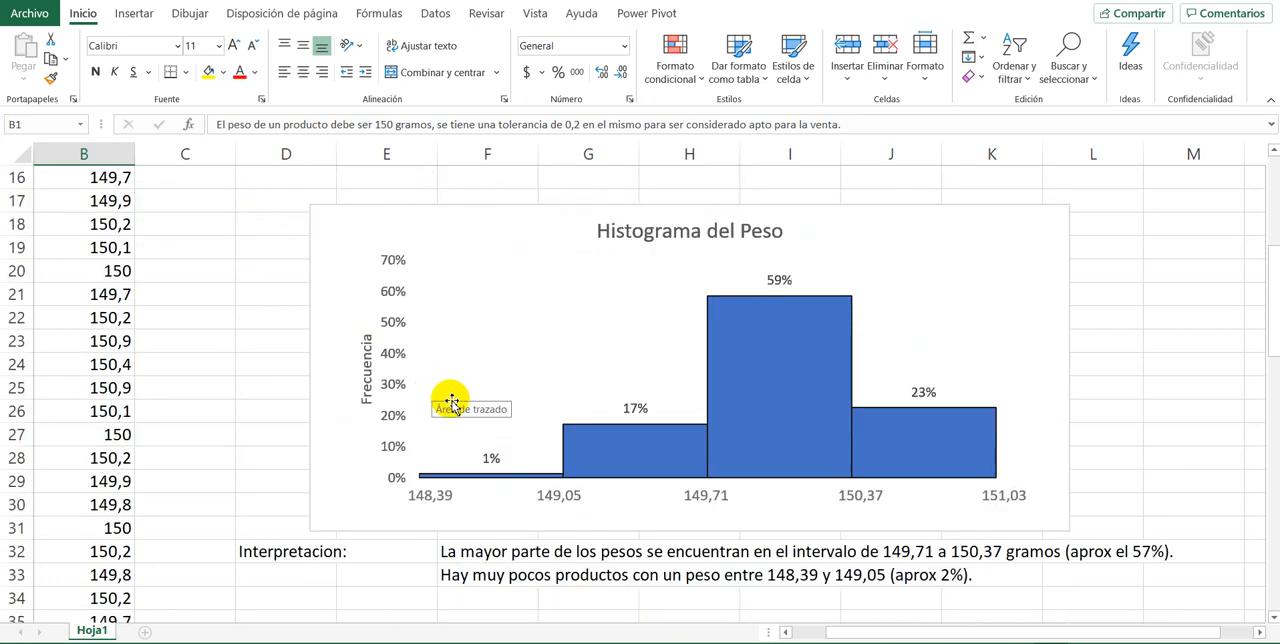
# Step: Draw a near-vertical straight line about 5,21 cm tall across the histogram's 59% column
pyautogui.click(500, 615)
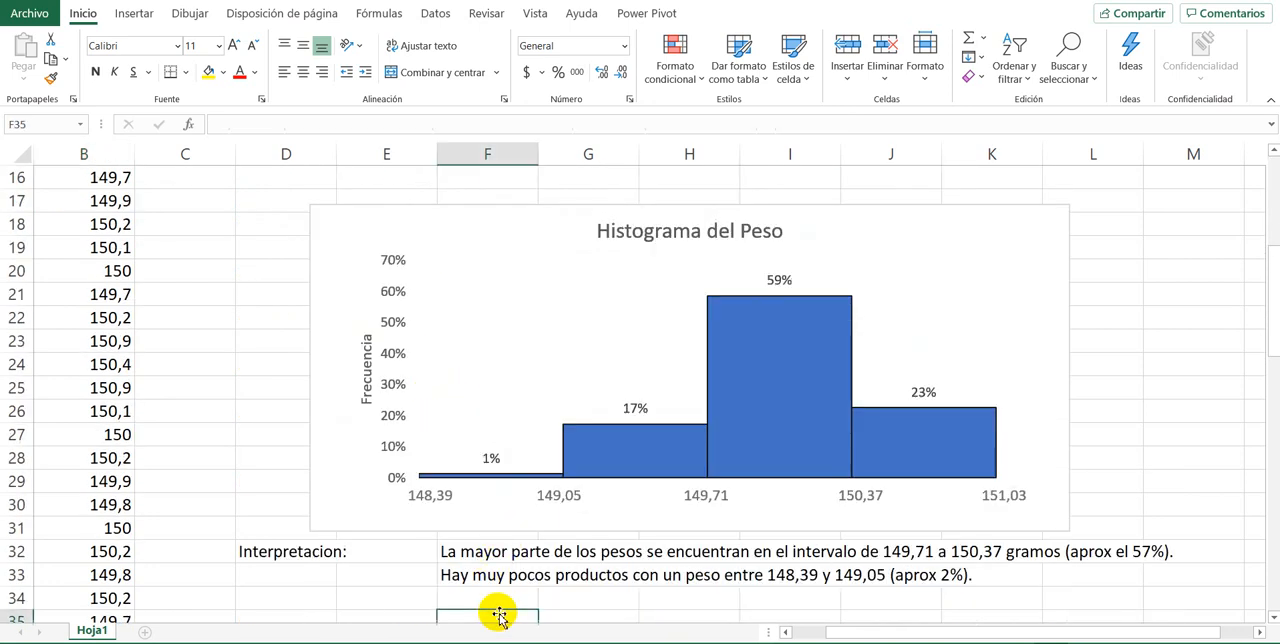
pyautogui.click(130, 14)
pyautogui.click(205, 80)
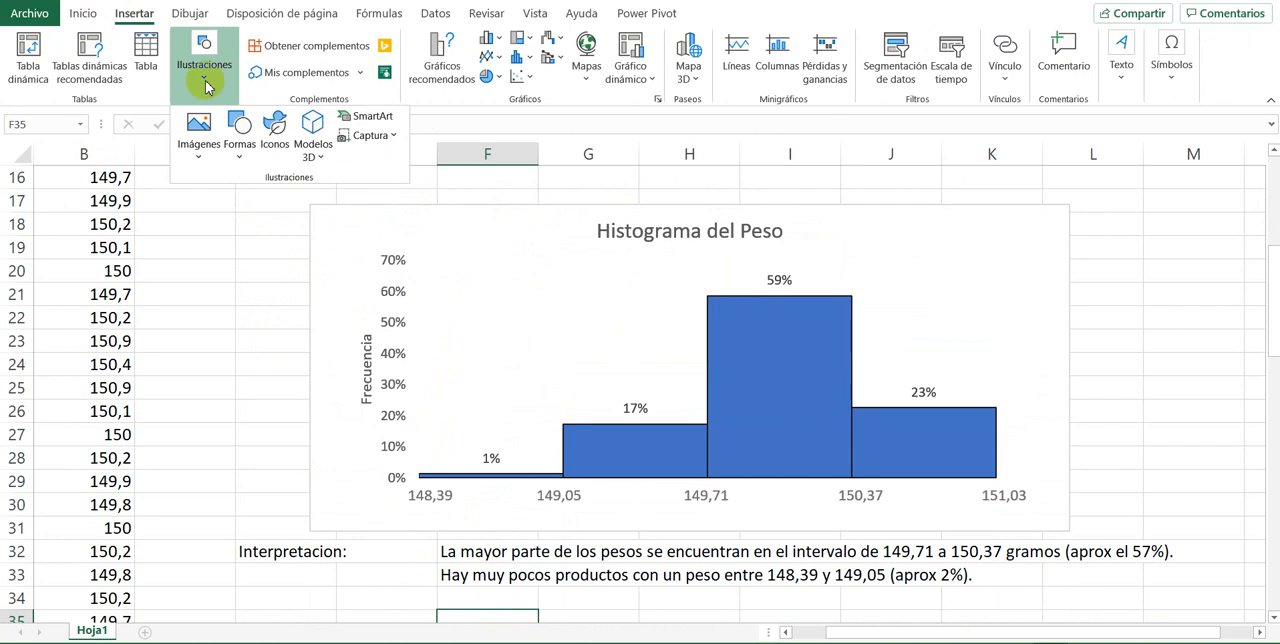
pyautogui.click(239, 128)
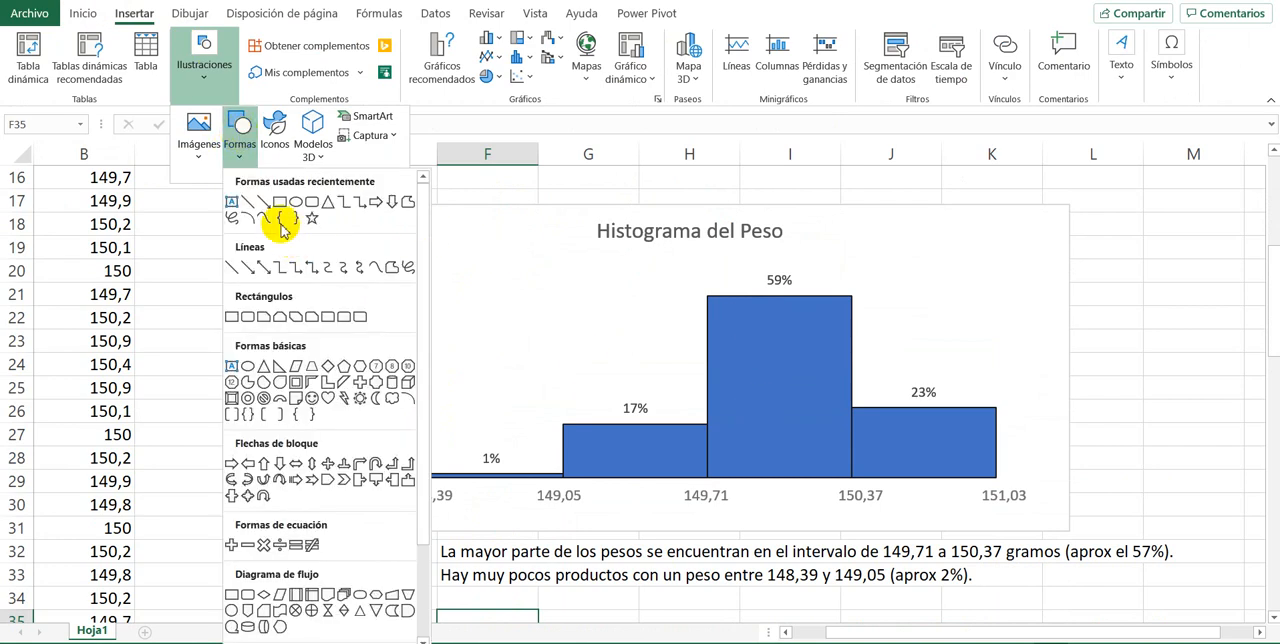
pyautogui.click(247, 203)
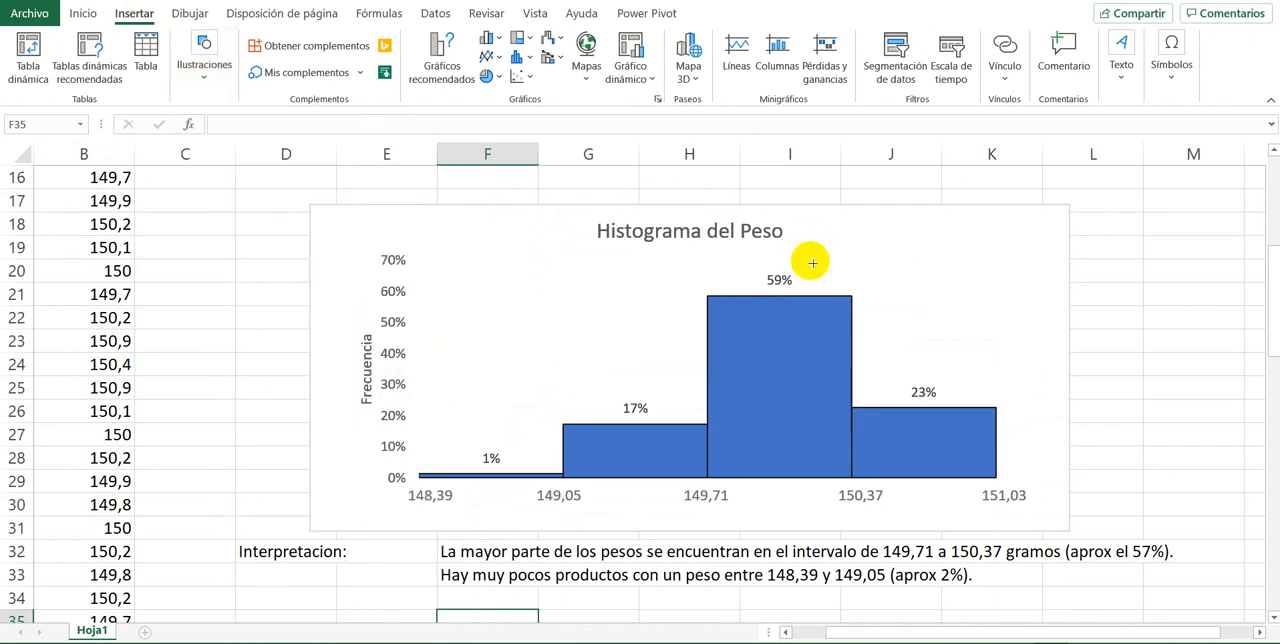
pyautogui.moveTo(815, 260); pyautogui.dragTo(815, 524)
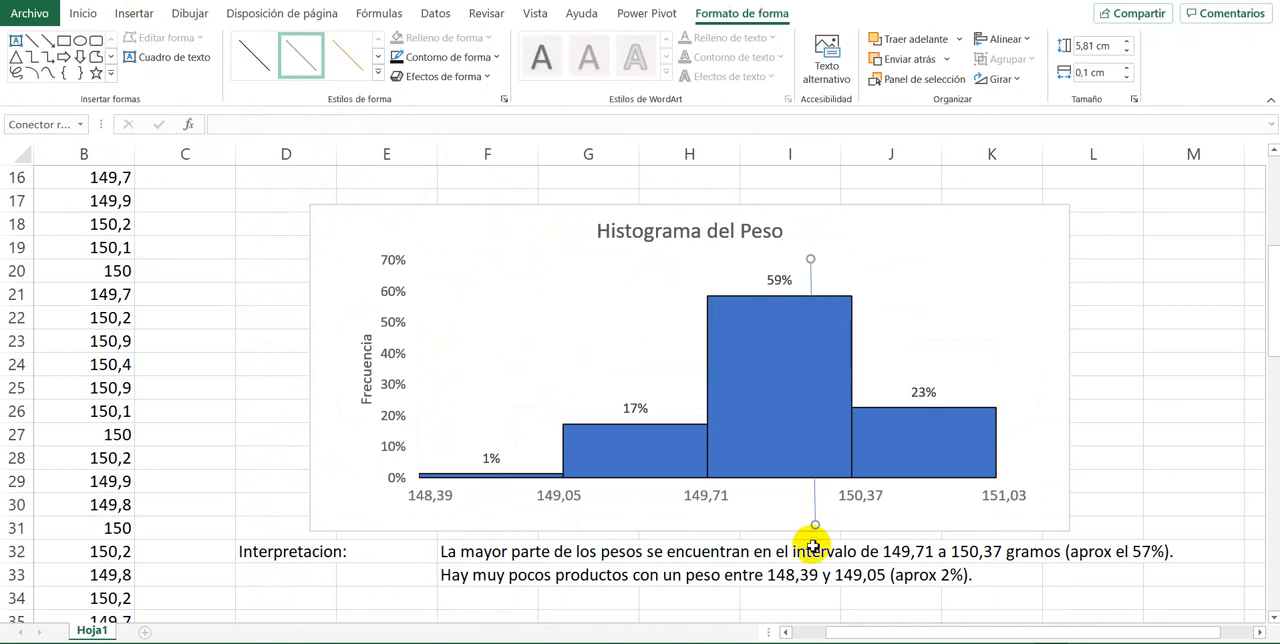
pyautogui.moveTo(815, 525); pyautogui.dragTo(812, 497)
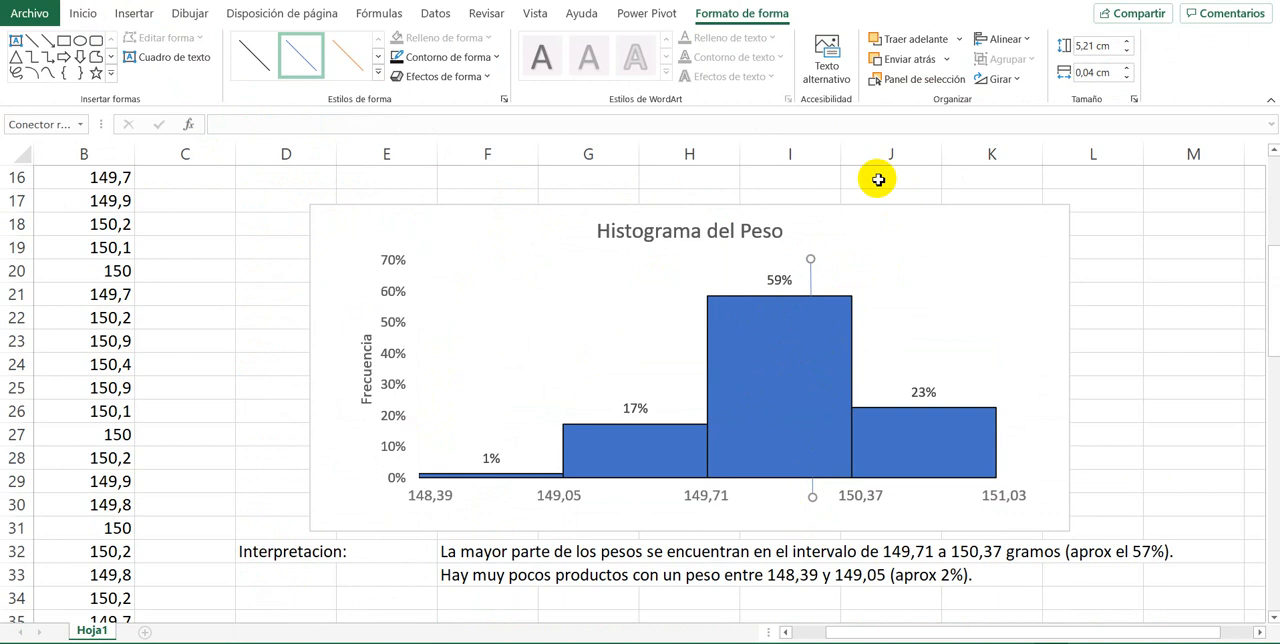
# Step: Set the line's width to 0 cm, apply the orange line style and shift it slightly closer to the 150,37 boundary
pyautogui.click(1128, 77)
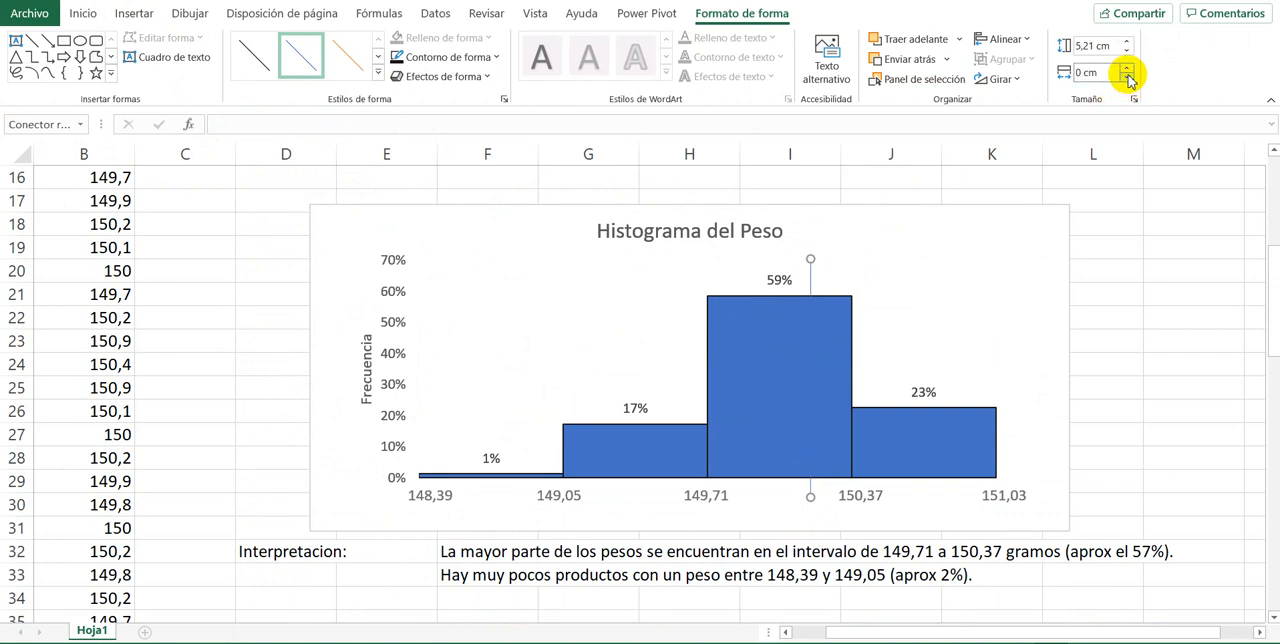
pyautogui.click(333, 66)
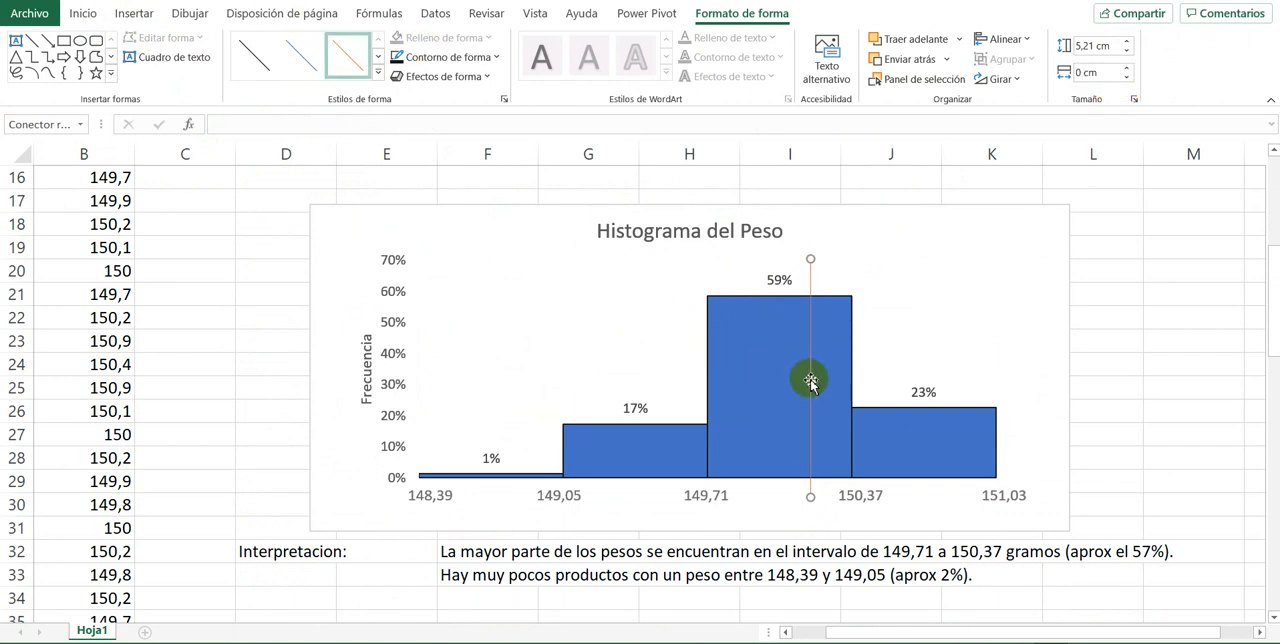
pyautogui.moveTo(813, 298); pyautogui.dragTo(825, 282)
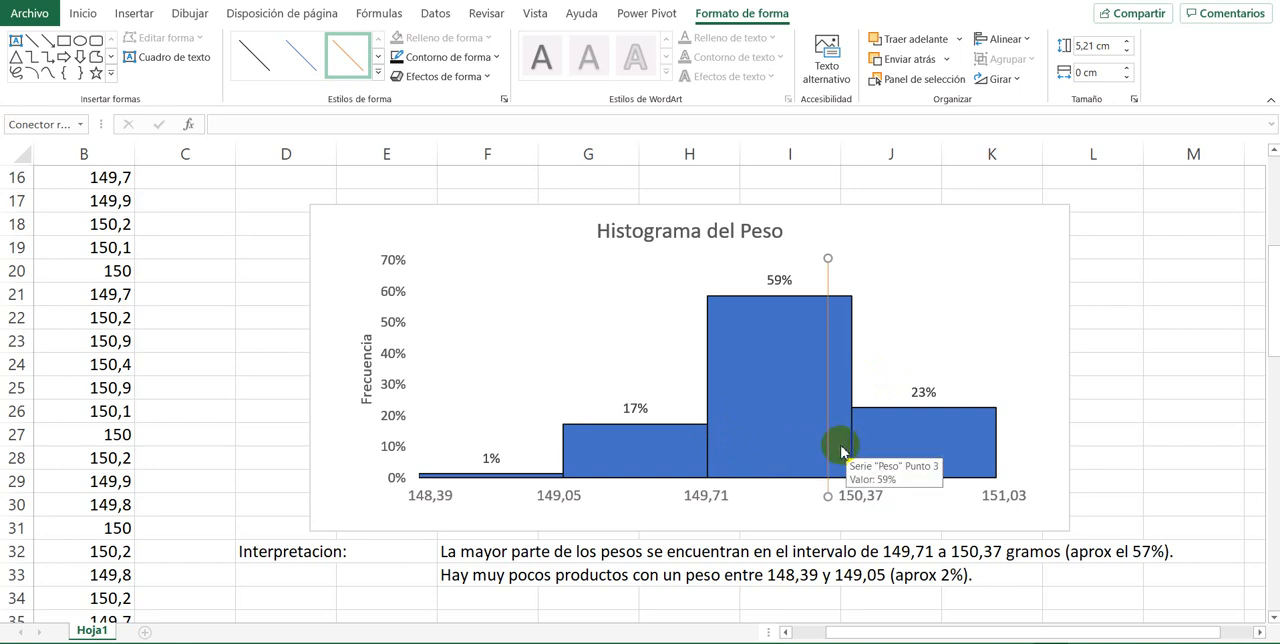
pyautogui.moveTo(756, 443)
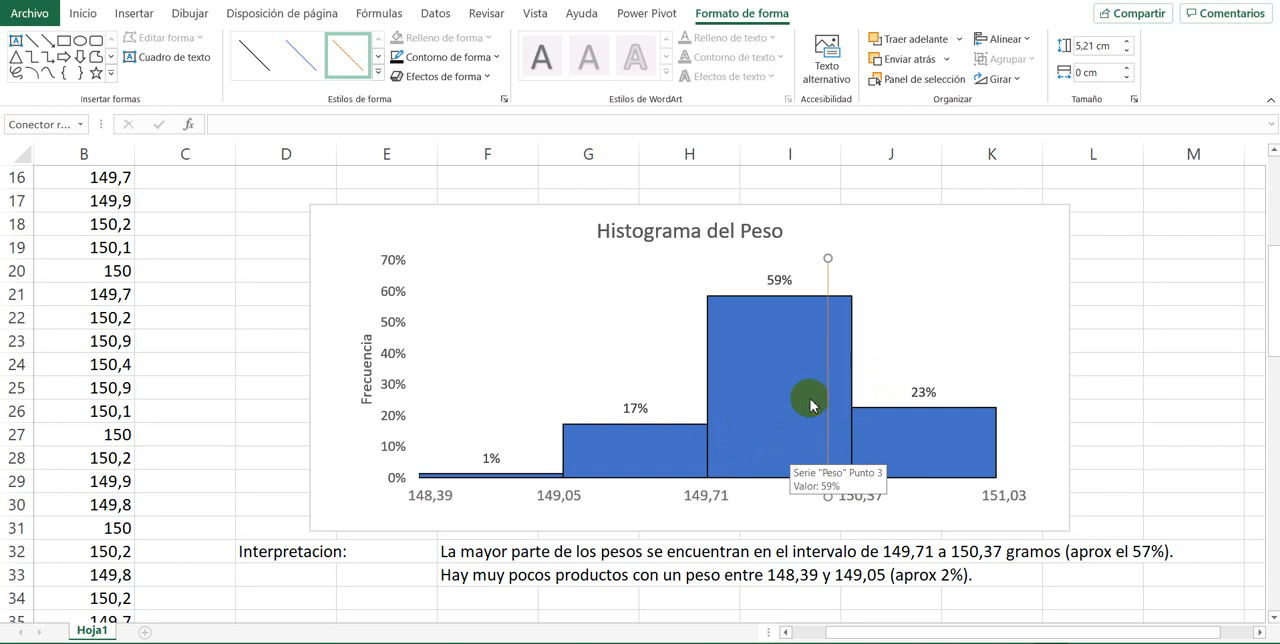
pyautogui.click(773, 347)
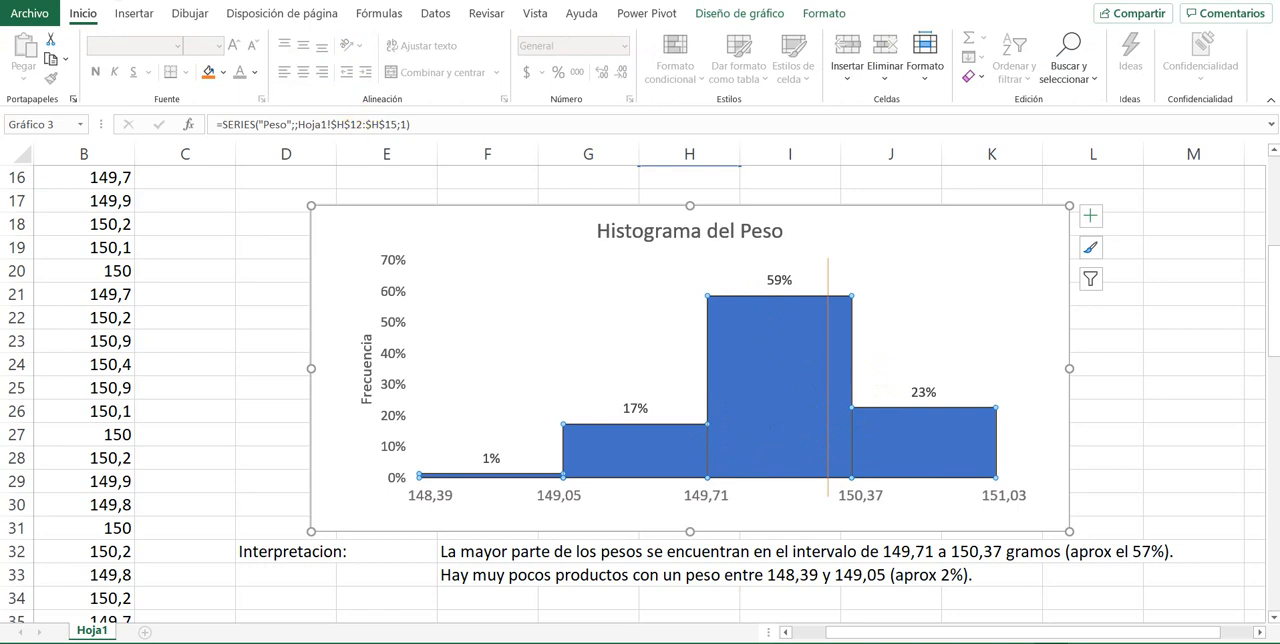
pyautogui.click(186, 483)
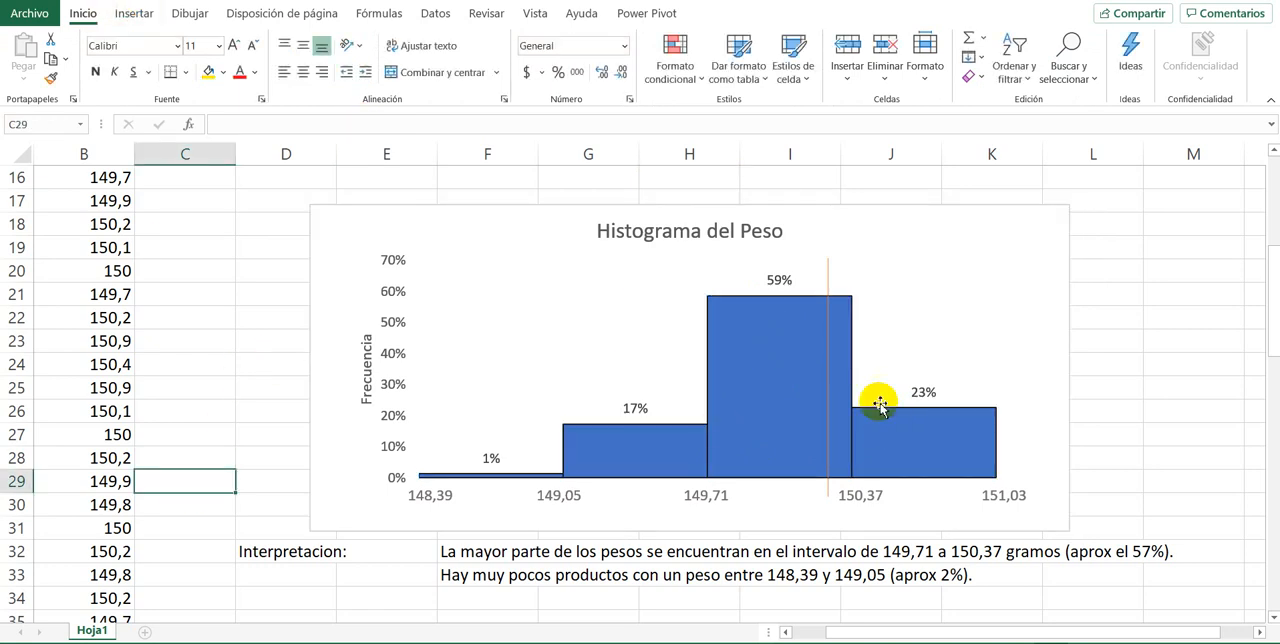
# Step: Insert a small text box reading 150 just below the foot of the orange vertical line
pyautogui.click(824, 281)
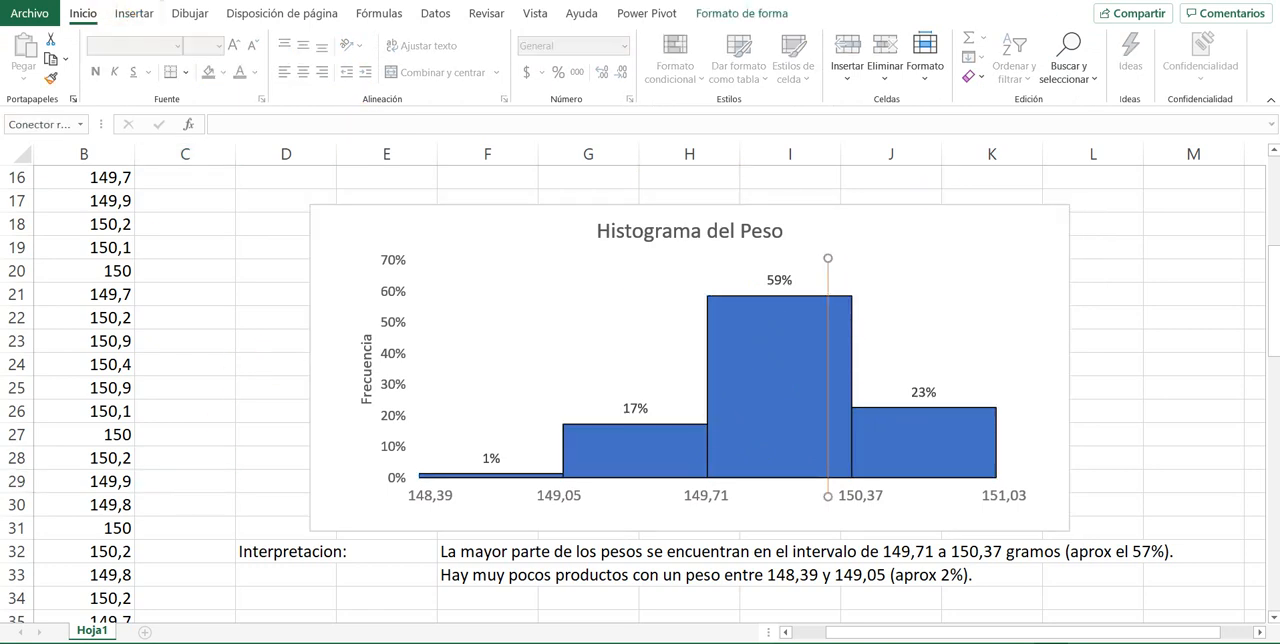
pyautogui.click(129, 20)
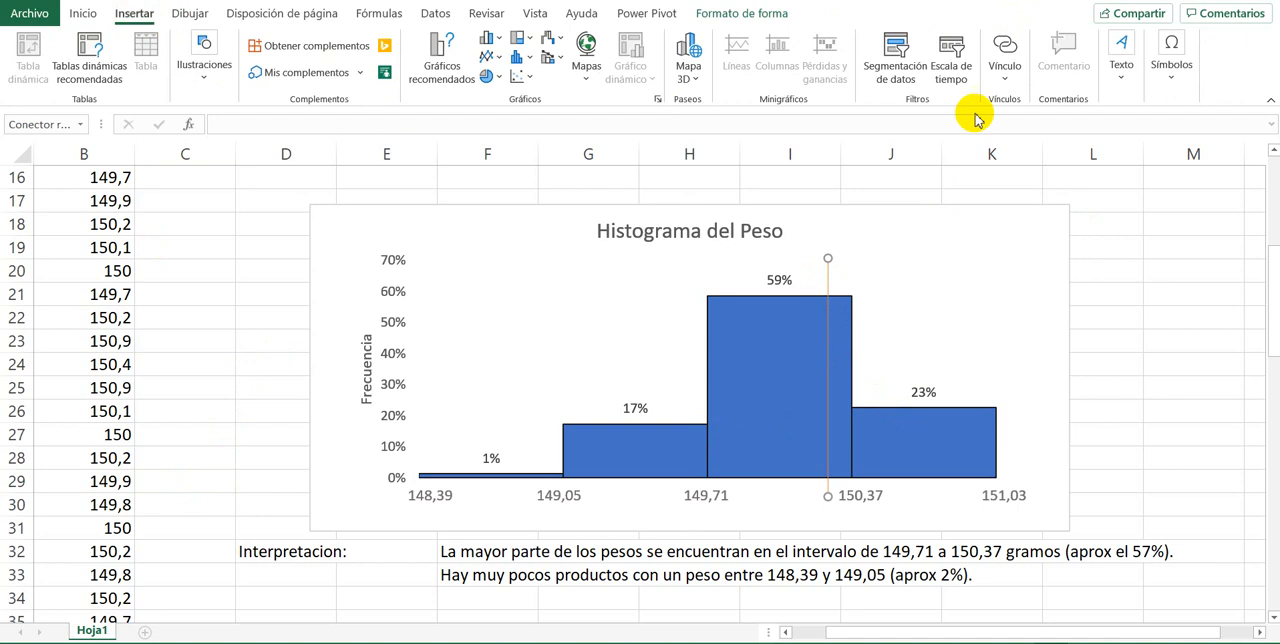
pyautogui.click(1119, 65)
pyautogui.click(1096, 125)
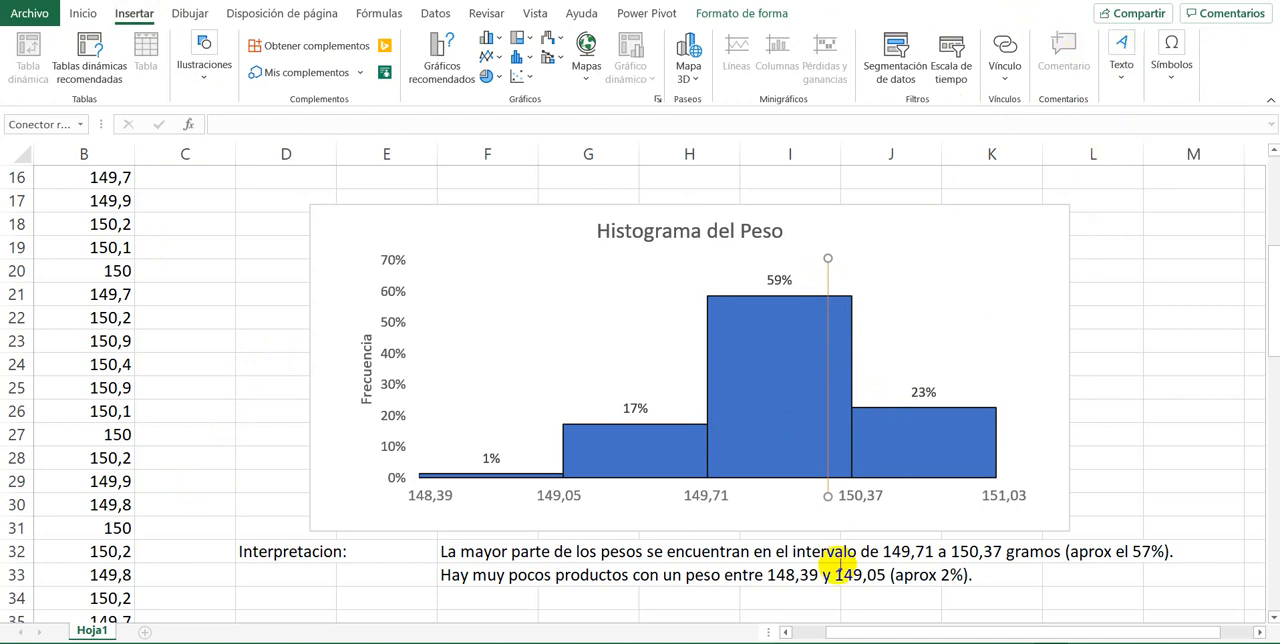
pyautogui.moveTo(801, 504); pyautogui.dragTo(851, 522)
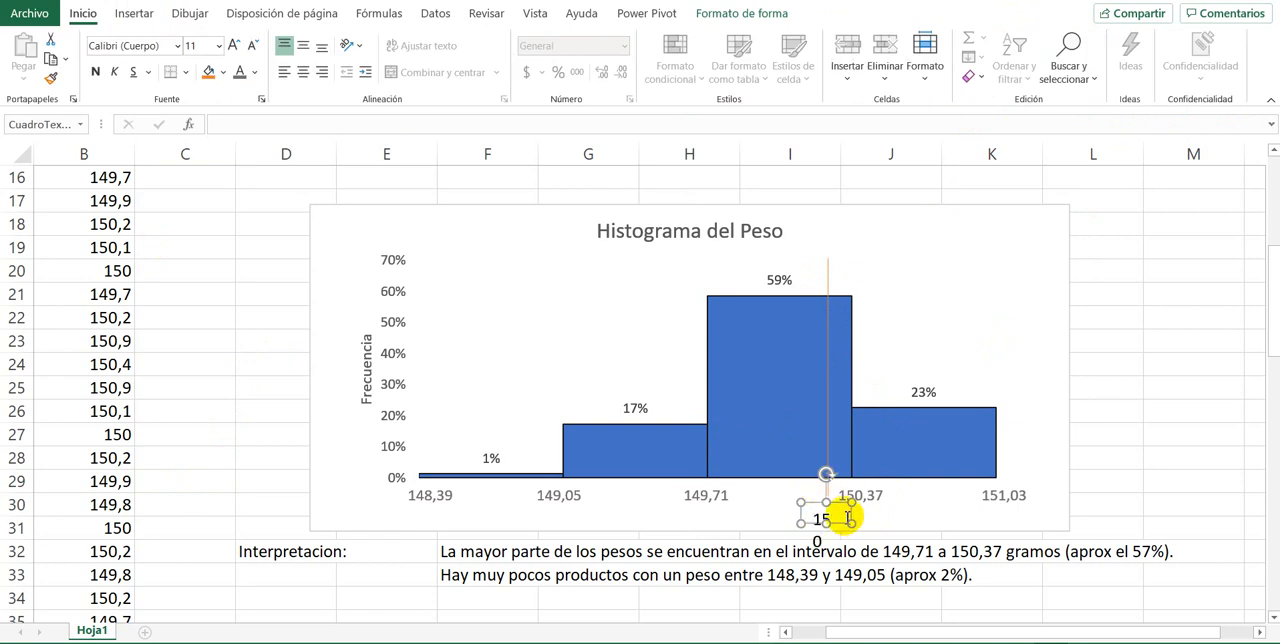
pyautogui.click(852, 514)
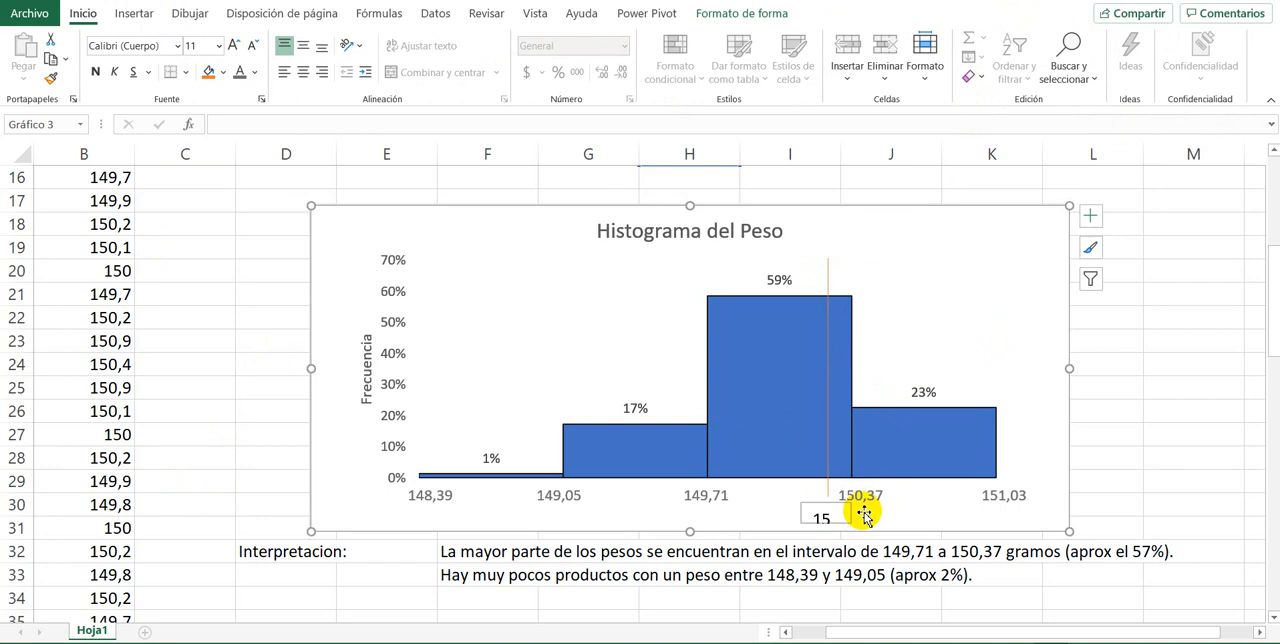
# Step: Reduce the 150 text box's font size to 9 and shift the box slightly up toward the line's foot
pyautogui.click(822, 512)
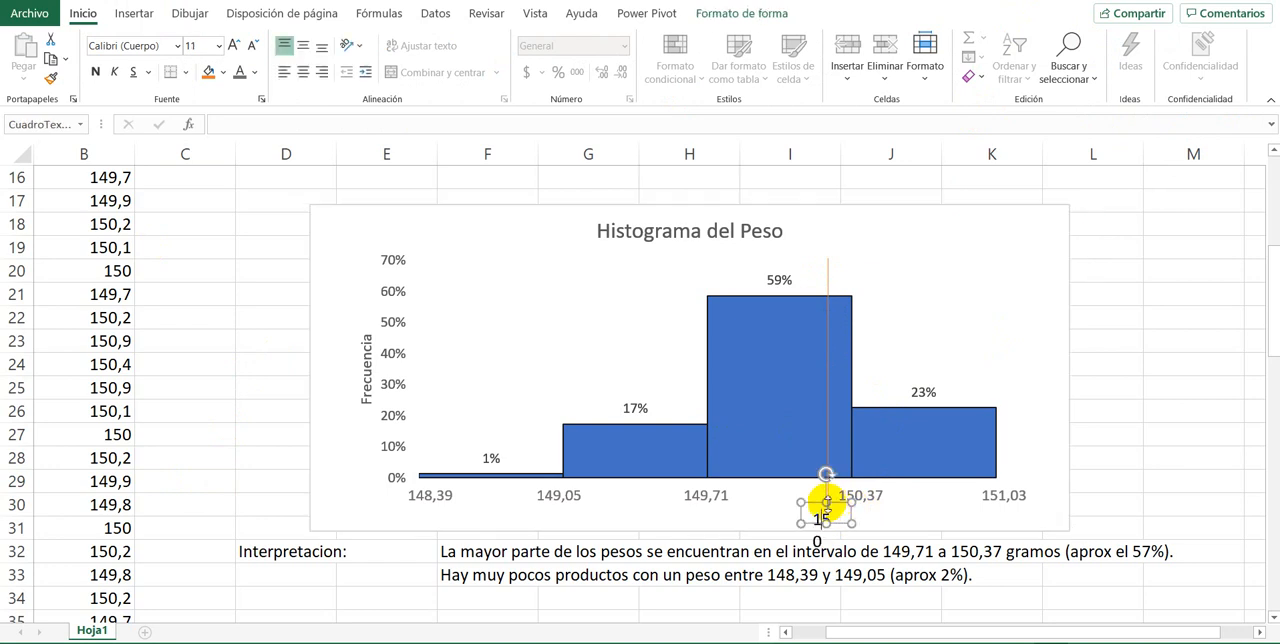
pyautogui.click(254, 47)
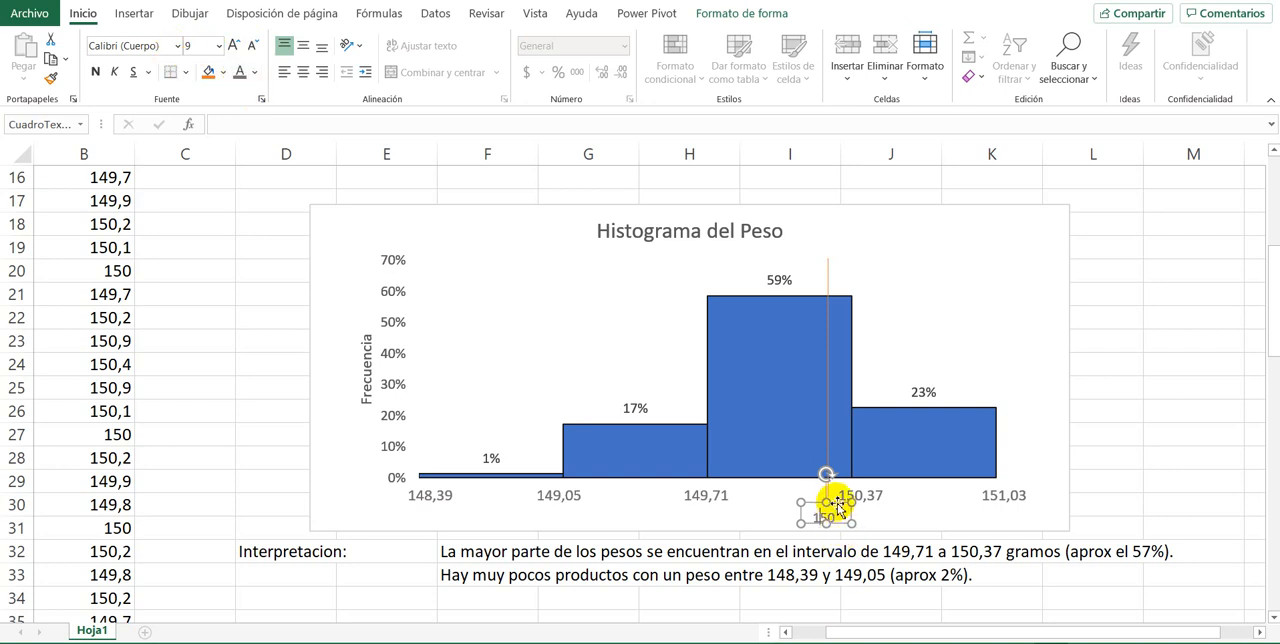
pyautogui.moveTo(837, 503); pyautogui.dragTo(836, 498)
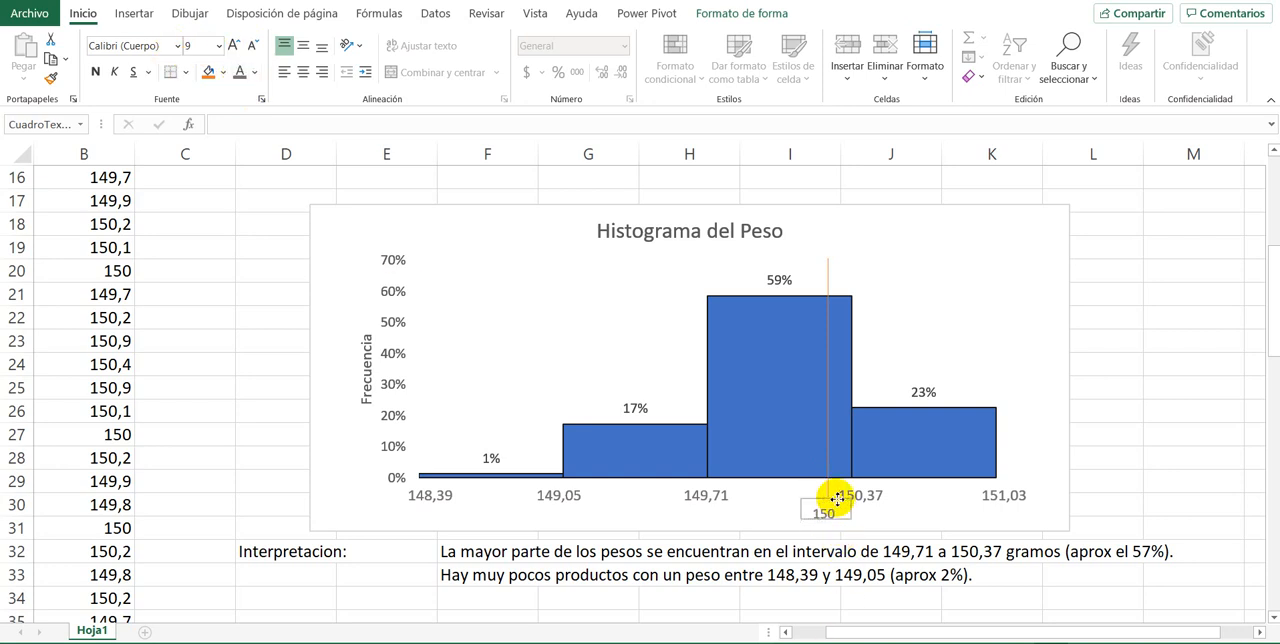
pyautogui.click(1100, 408)
pyautogui.moveTo(979, 448)
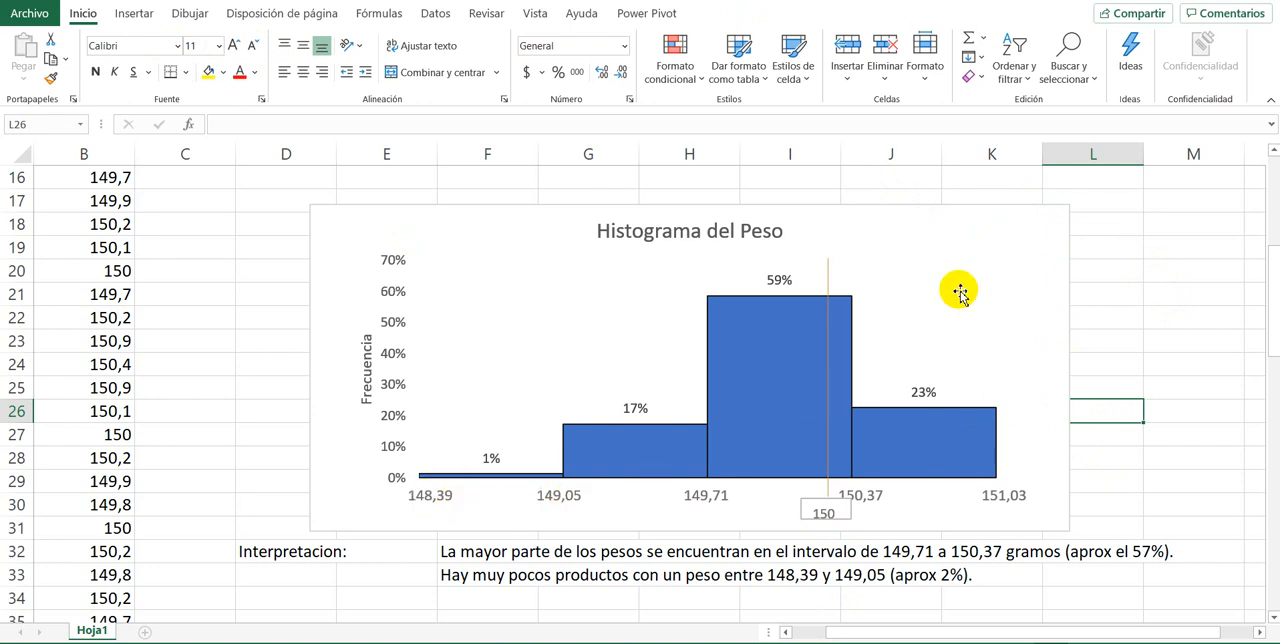
pyautogui.moveTo(923, 209); pyautogui.dragTo(1018, 187)
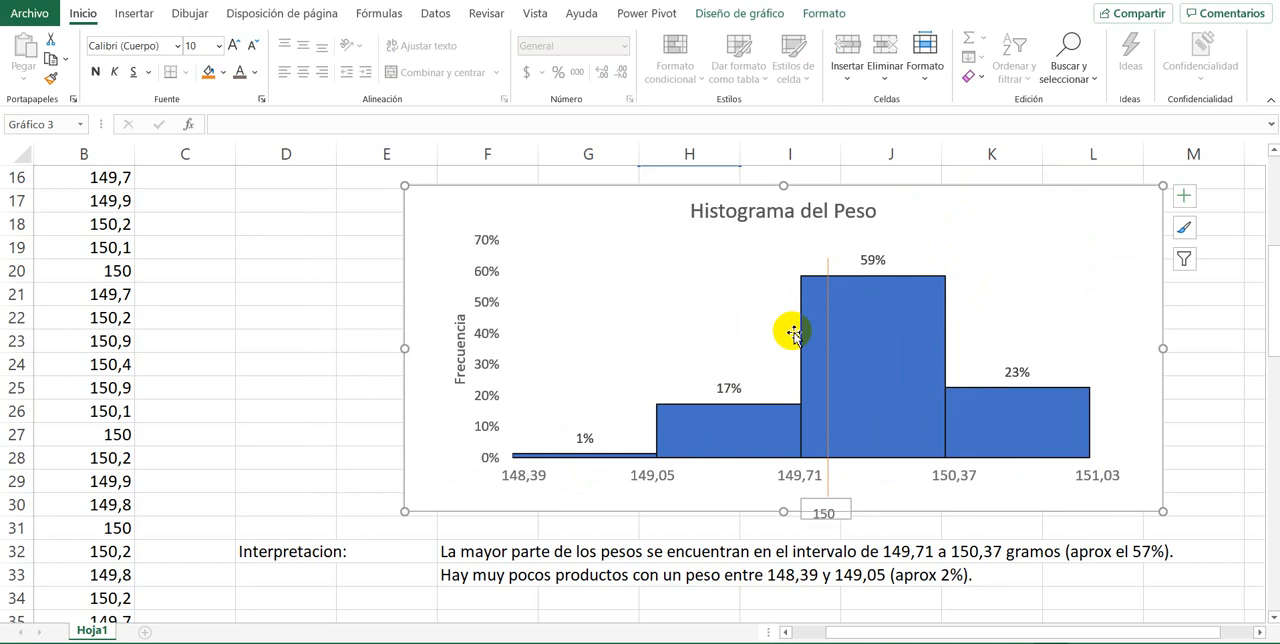
pyautogui.hotkey('ctrl', 'z')
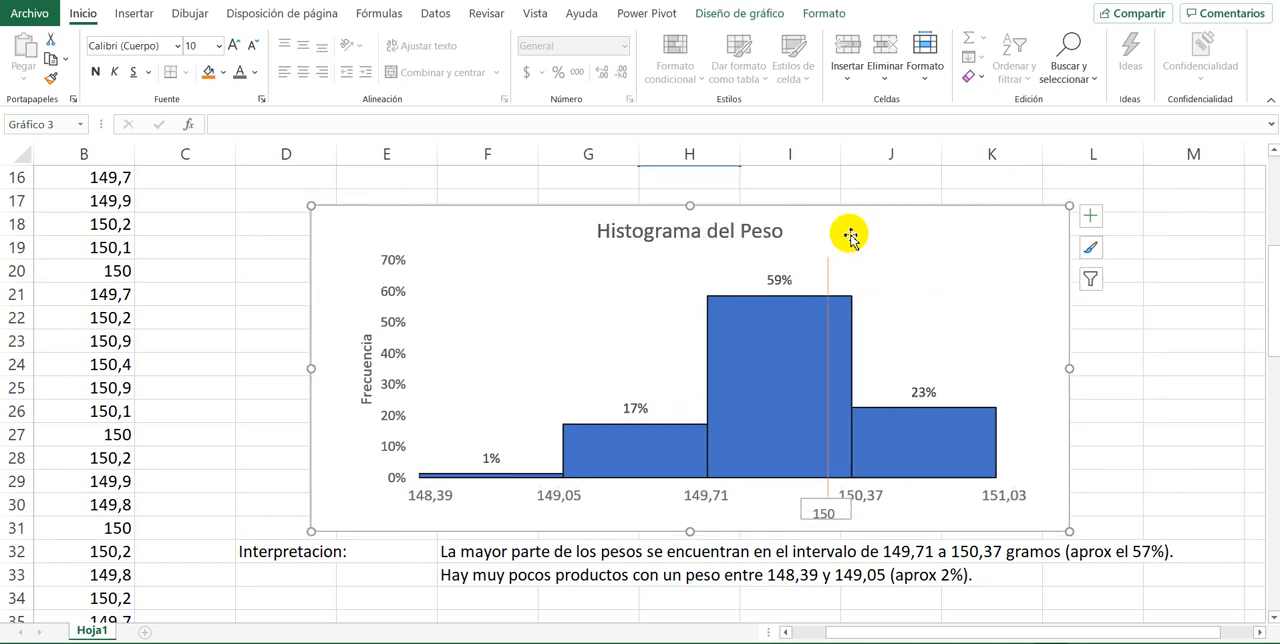
pyautogui.moveTo(829, 206); pyautogui.dragTo(1142, 225)
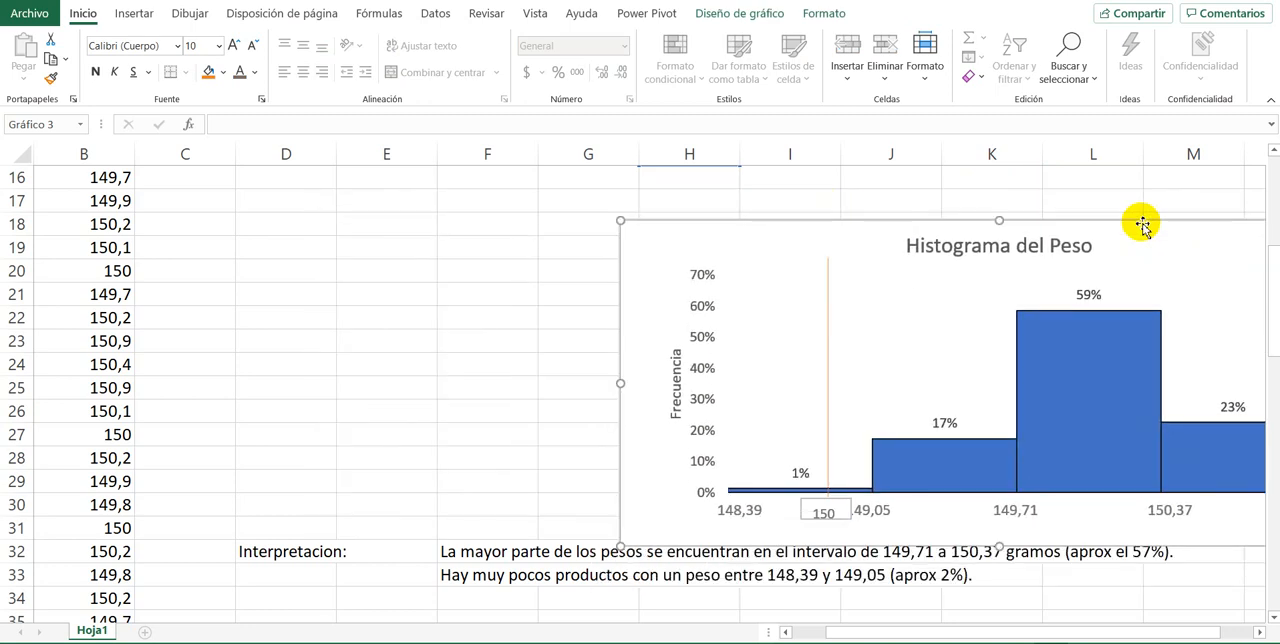
pyautogui.hotkey('ctrl', 'z')
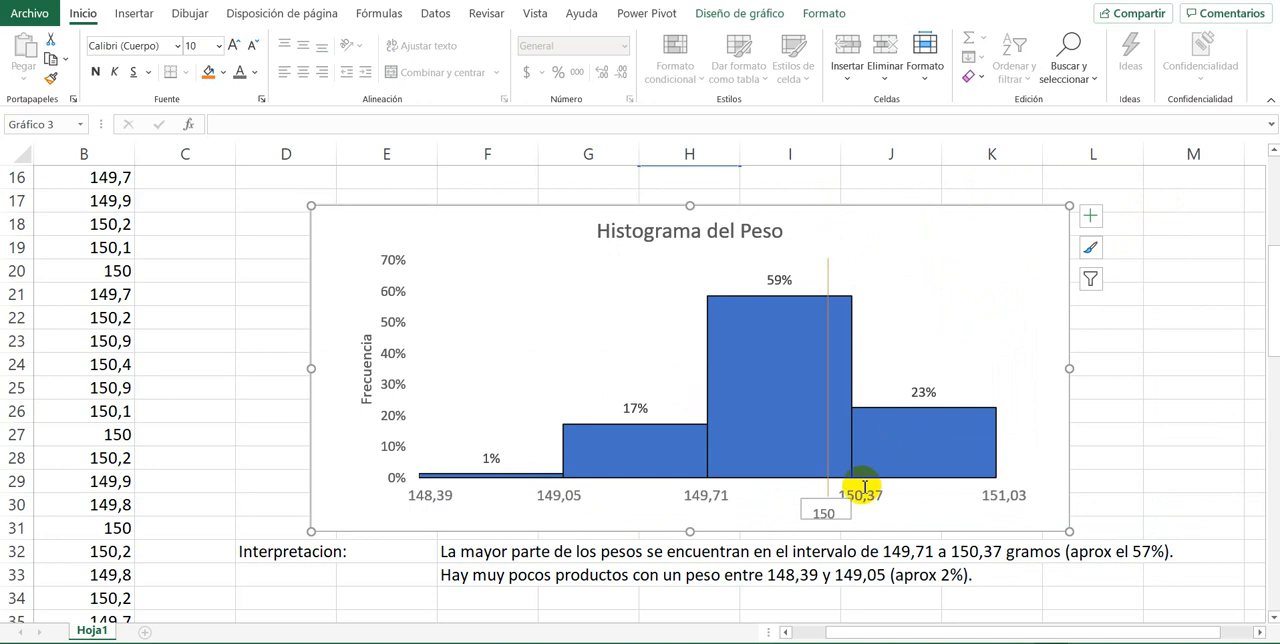
# Step: Give the 150 text box below the histogram's orange line a white outline and a white fill
pyautogui.click(818, 511)
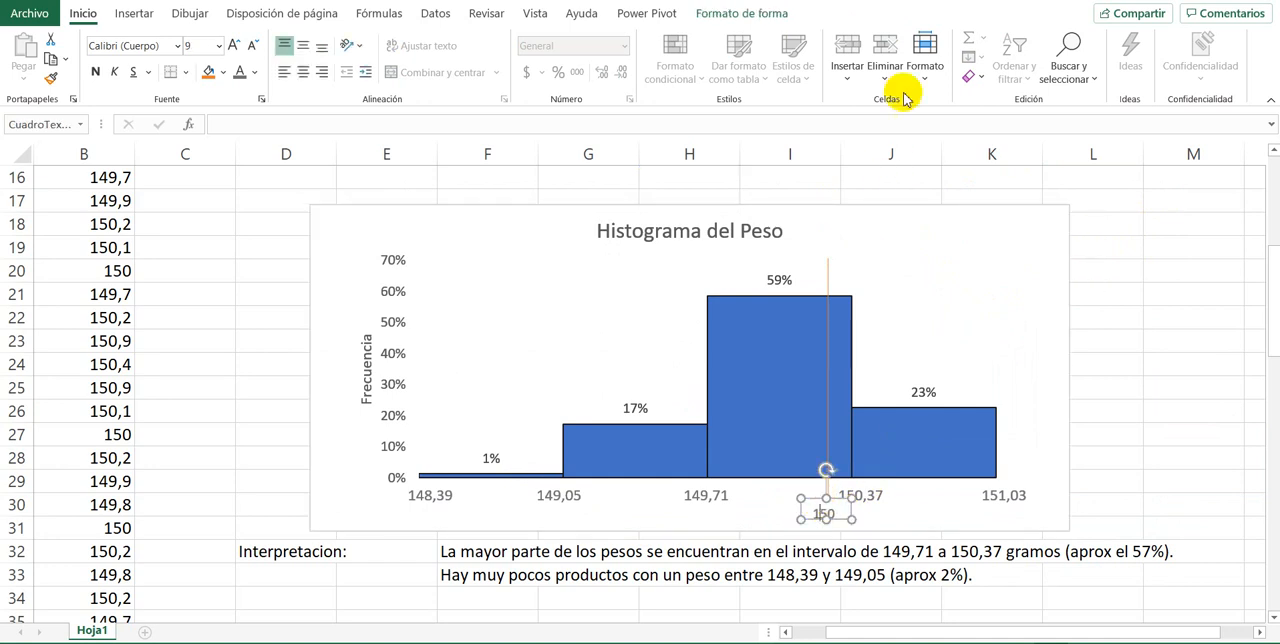
pyautogui.click(741, 14)
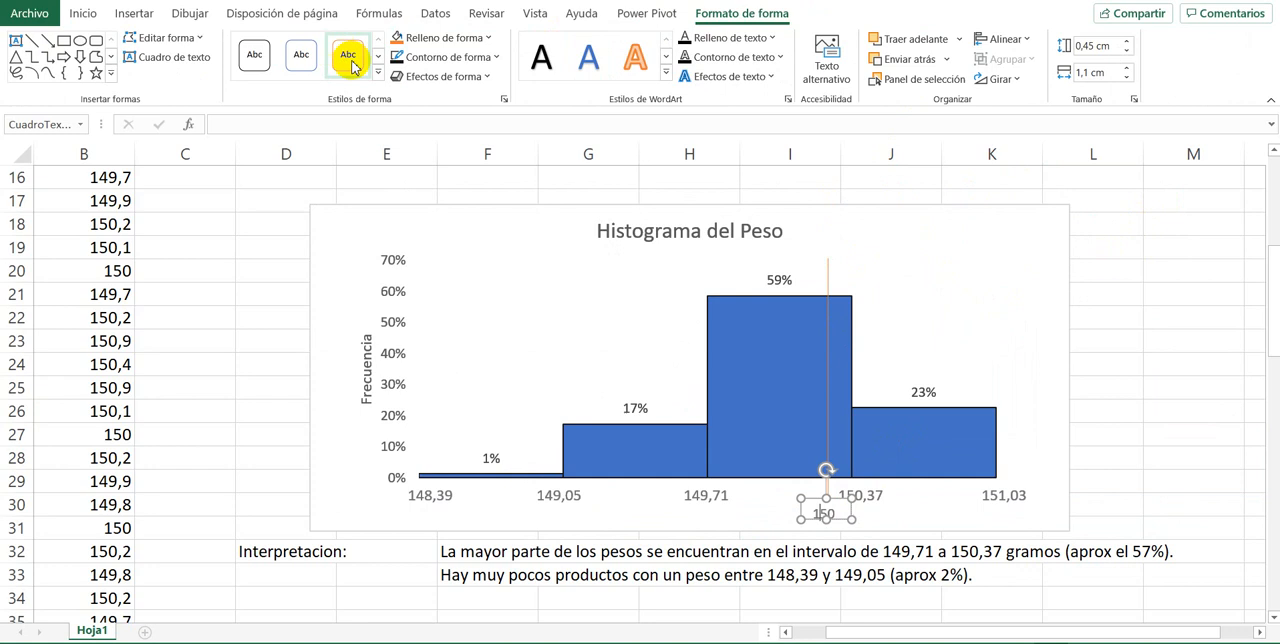
pyautogui.click(445, 57)
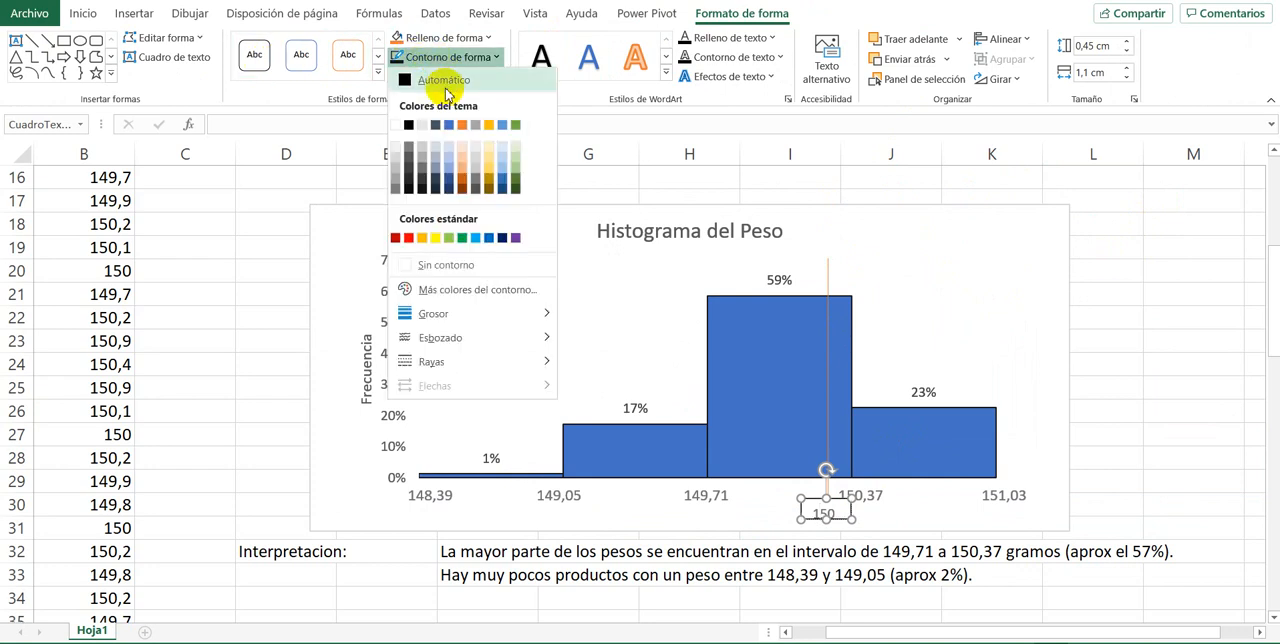
pyautogui.click(406, 37)
pyautogui.click(406, 37)
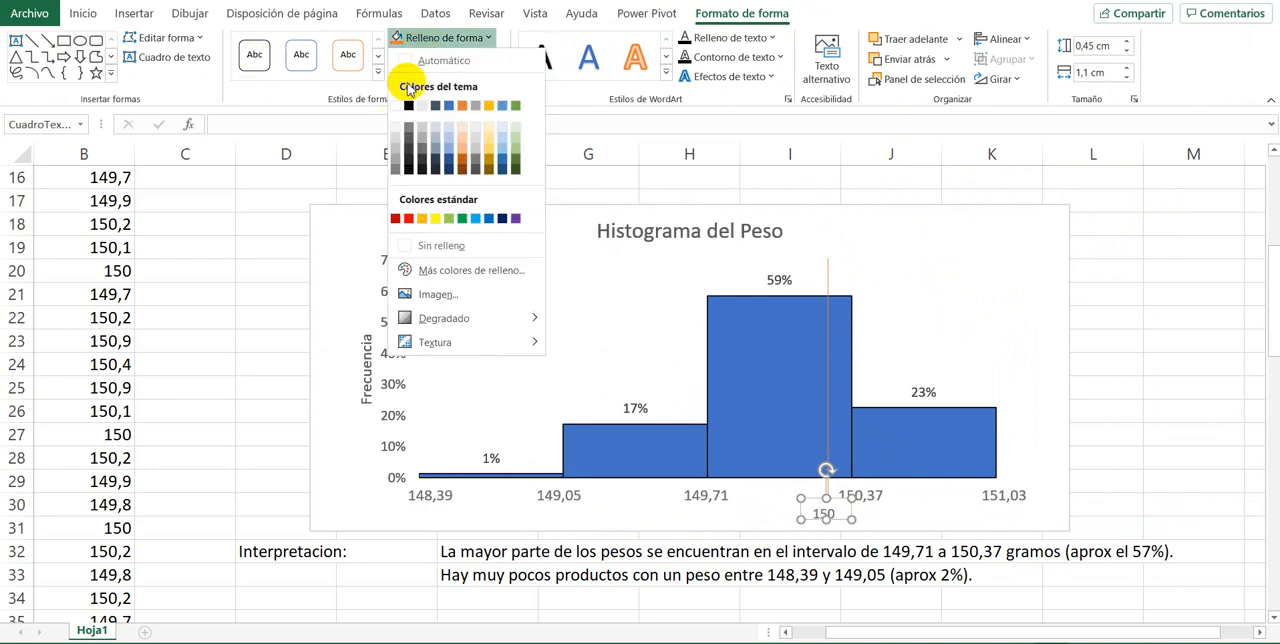
pyautogui.press('Escape')
pyautogui.click(1152, 340)
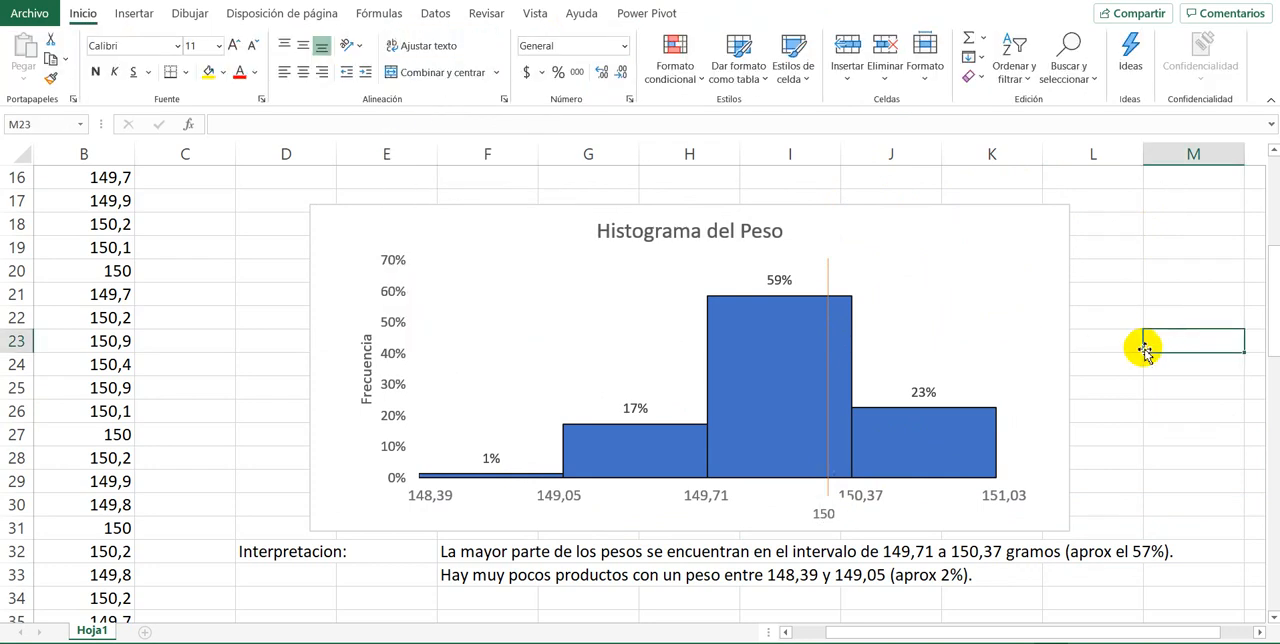
# Step: Set the 150 text box below the orange line to no fill and no outline
pyautogui.click(825, 513)
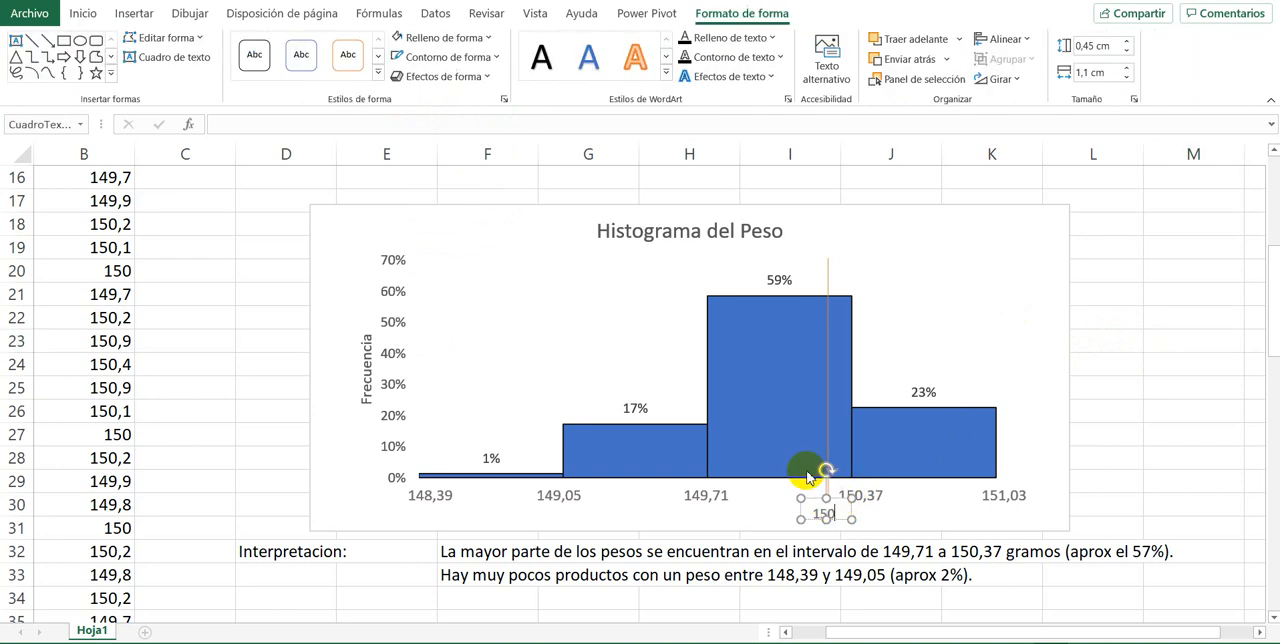
pyautogui.click(486, 40)
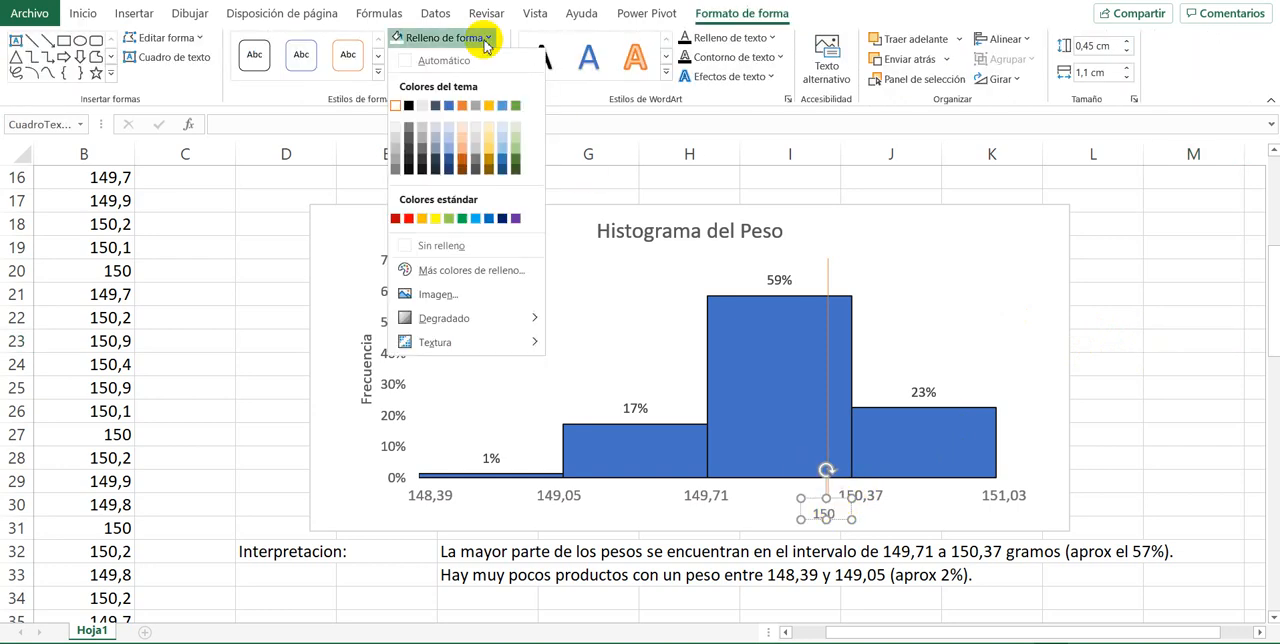
pyautogui.click(441, 245)
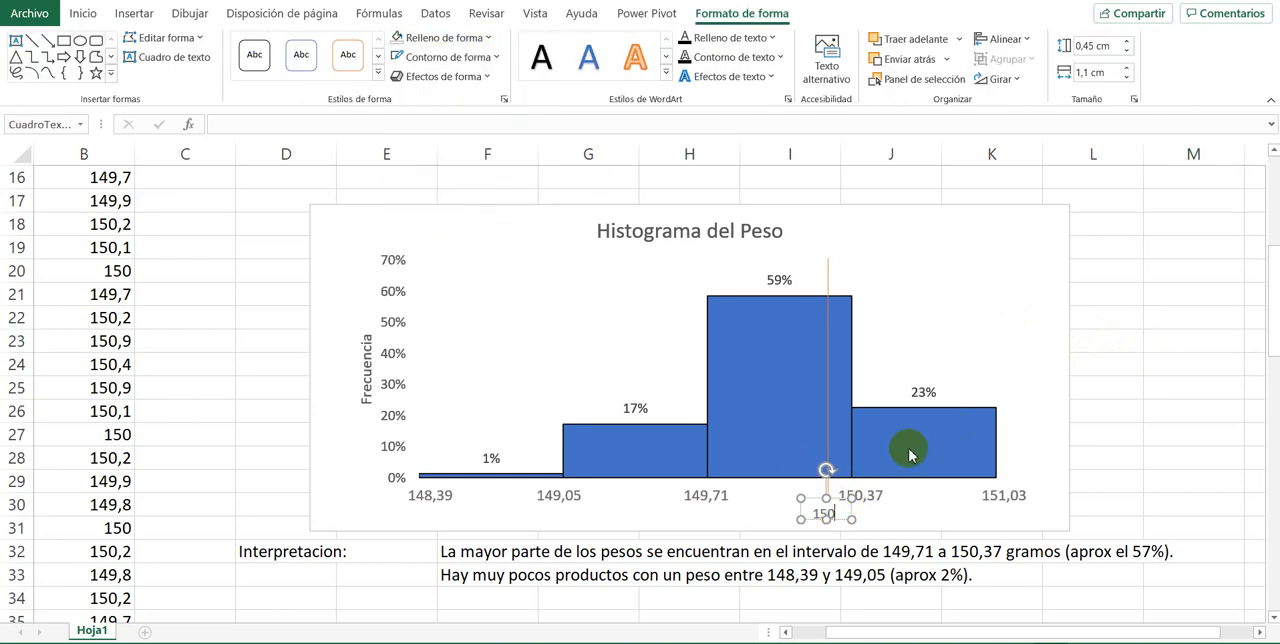
pyautogui.click(1102, 389)
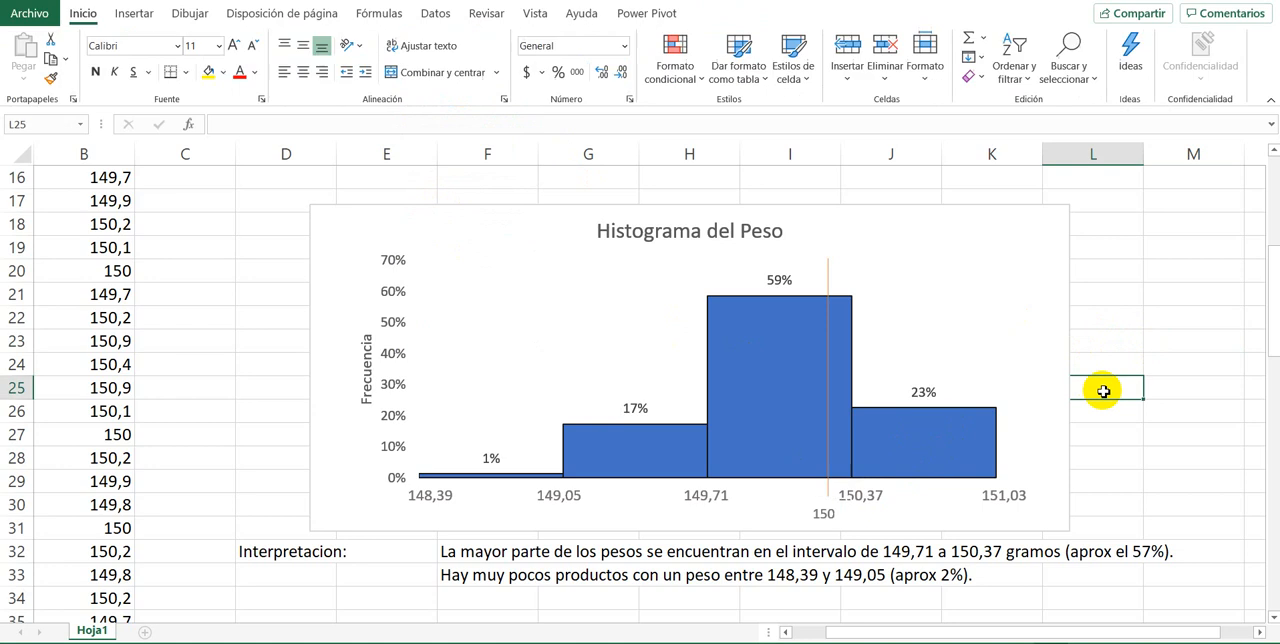
pyautogui.click(816, 510)
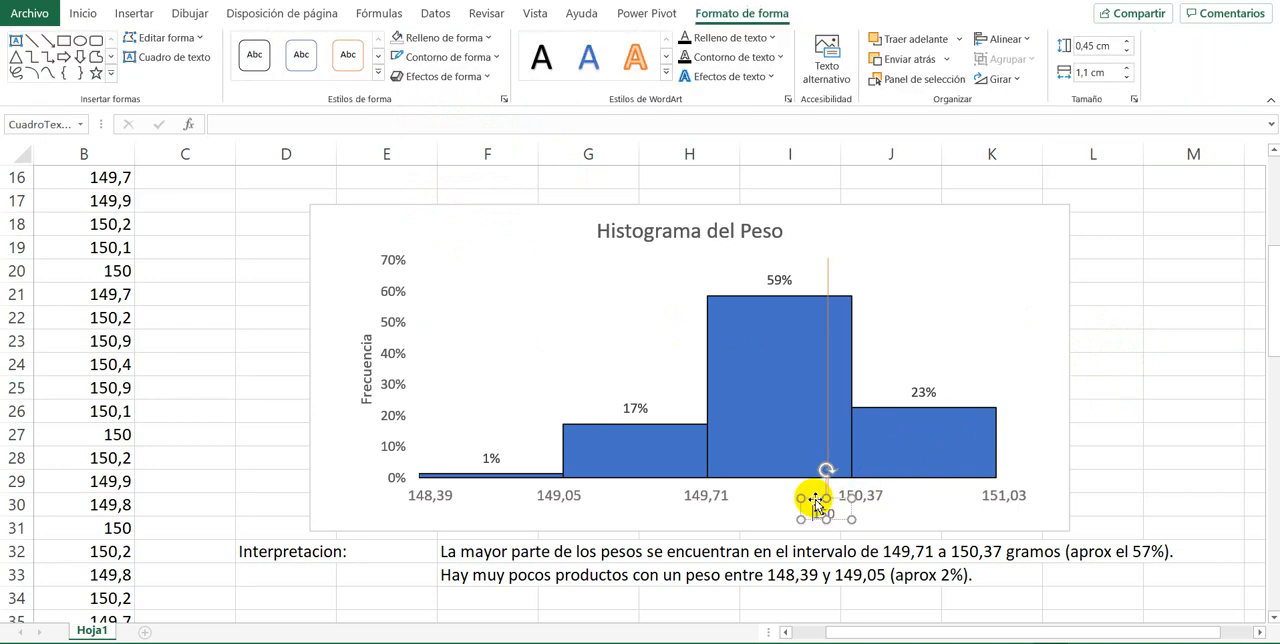
pyautogui.click(470, 60)
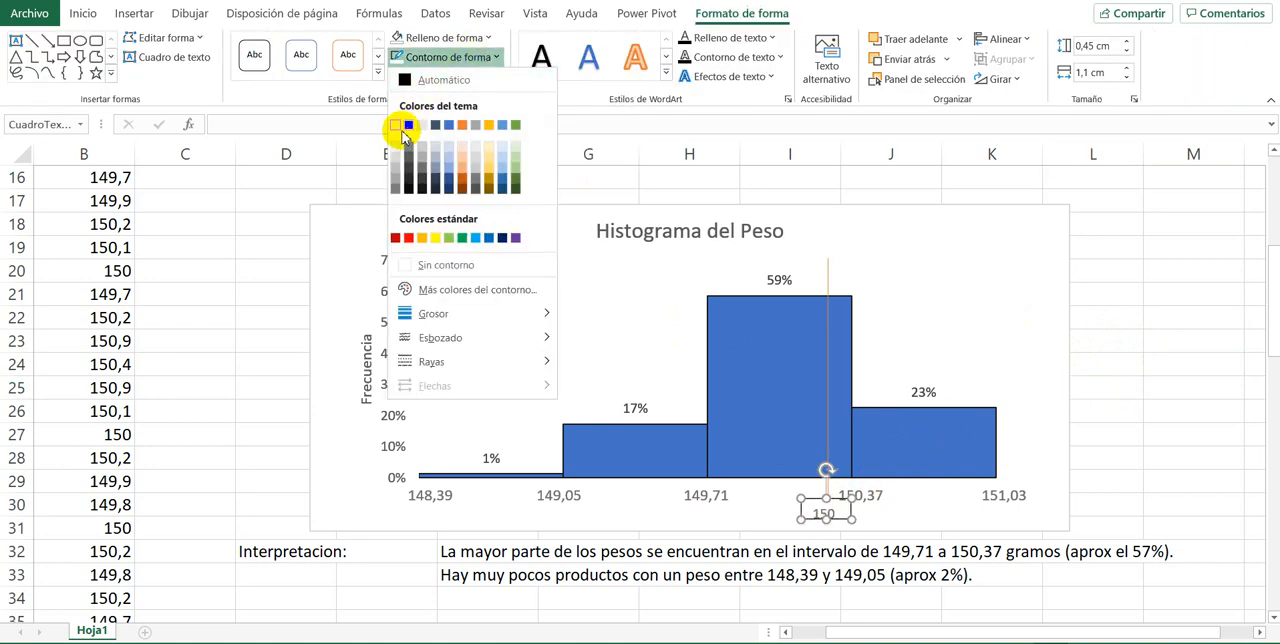
pyautogui.click(460, 265)
pyautogui.click(1200, 370)
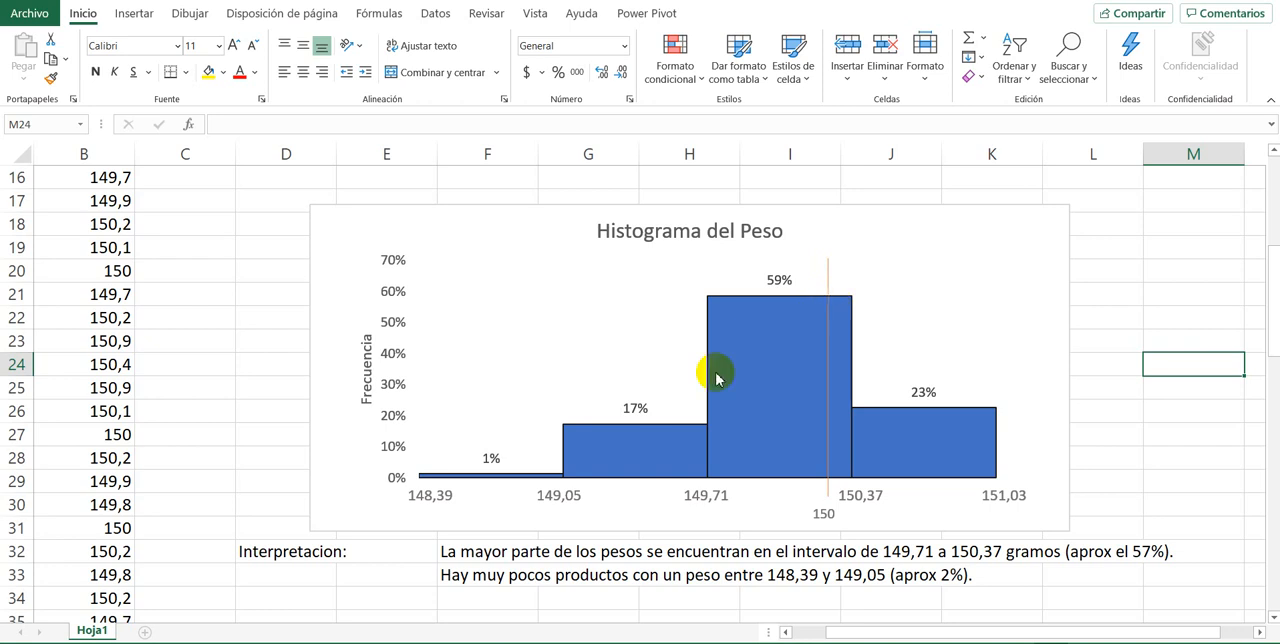
# Step: Enter the label "Respecto a la ubicación:" in D35 and make F35 the active cell
pyautogui.scroll(-1, 674, 415)
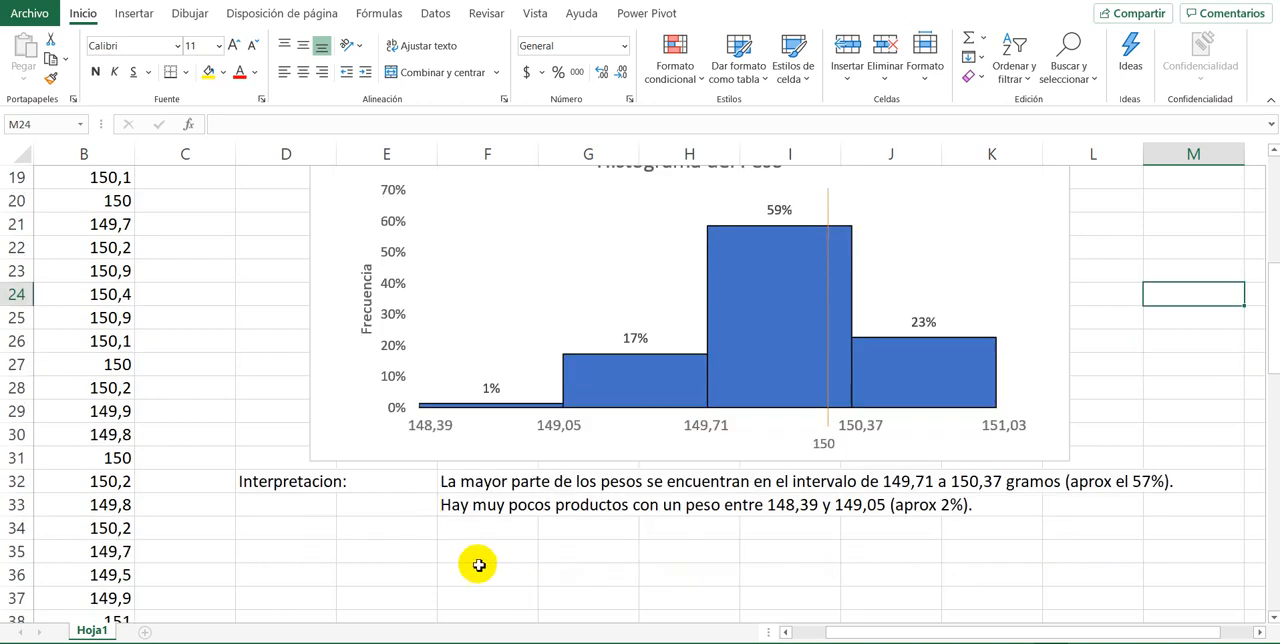
pyautogui.click(334, 545)
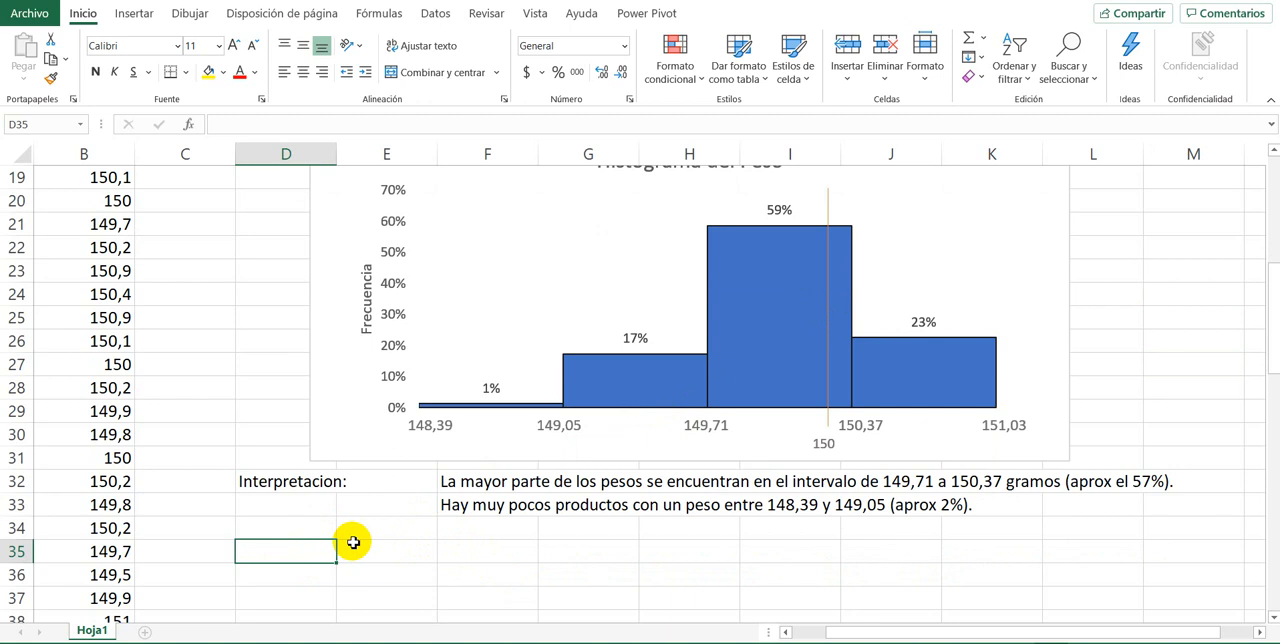
pyautogui.write('Respecto a l')
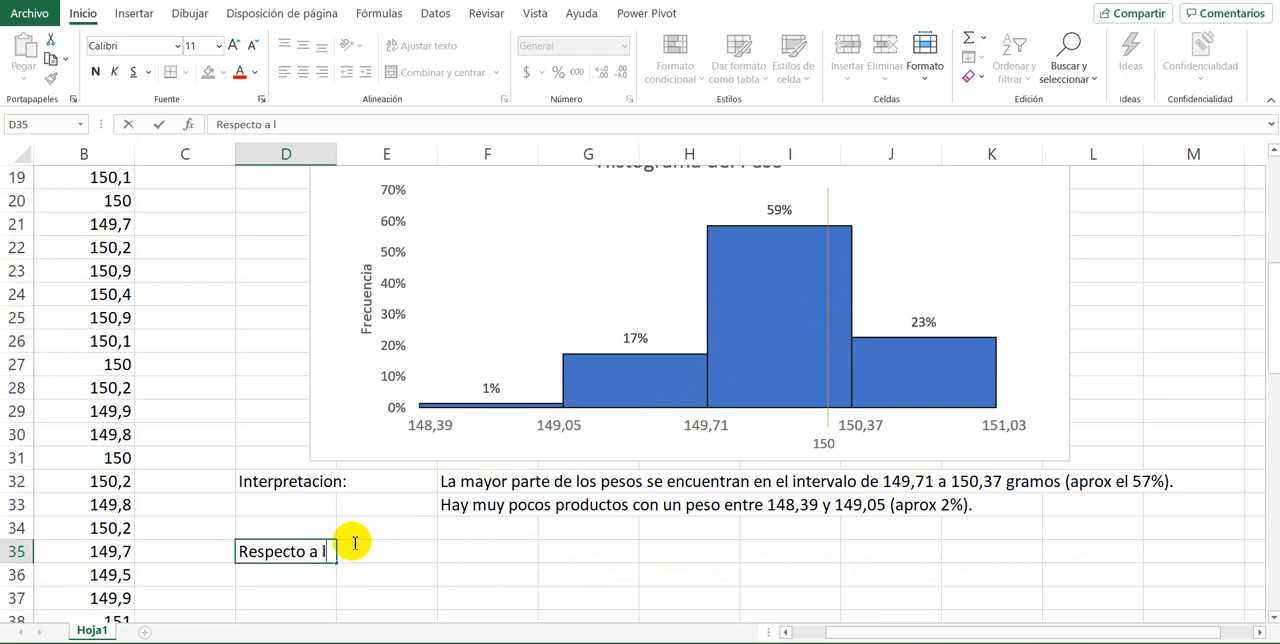
pyautogui.write('a ubicación_')
pyautogui.press('Return')
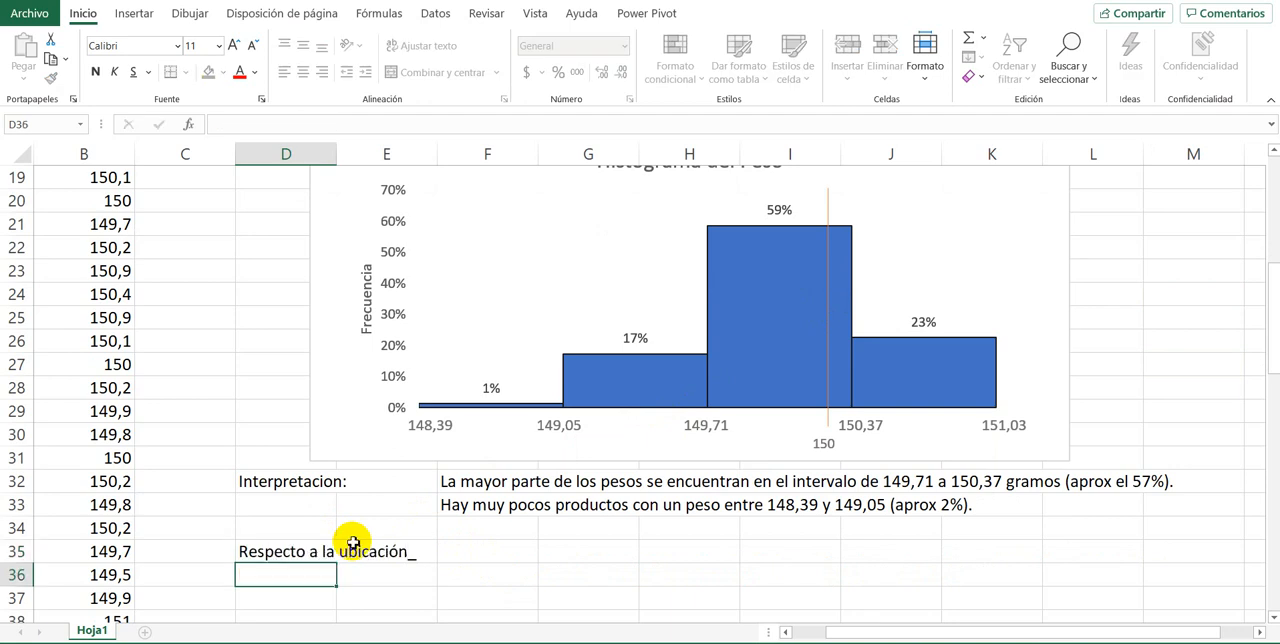
pyautogui.press('Up')
pyautogui.doubleClick(354, 543)
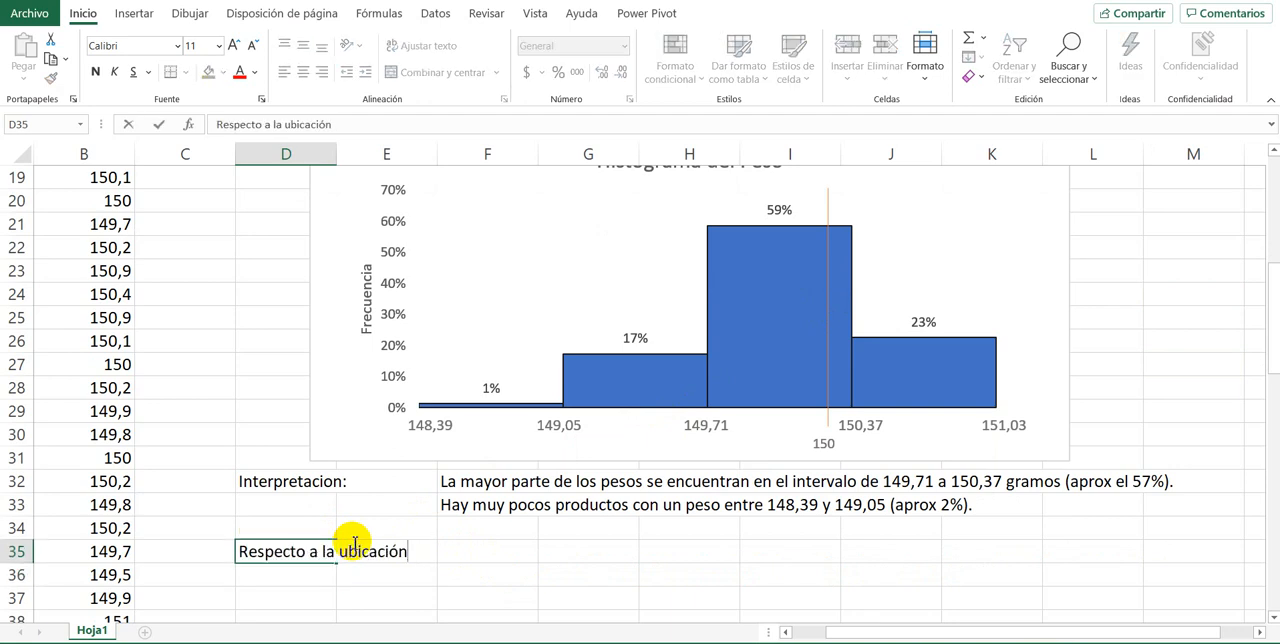
pyautogui.write(':')
pyautogui.press('Return')
pyautogui.press('Right')
pyautogui.press('Right')
pyautogui.press('Up')
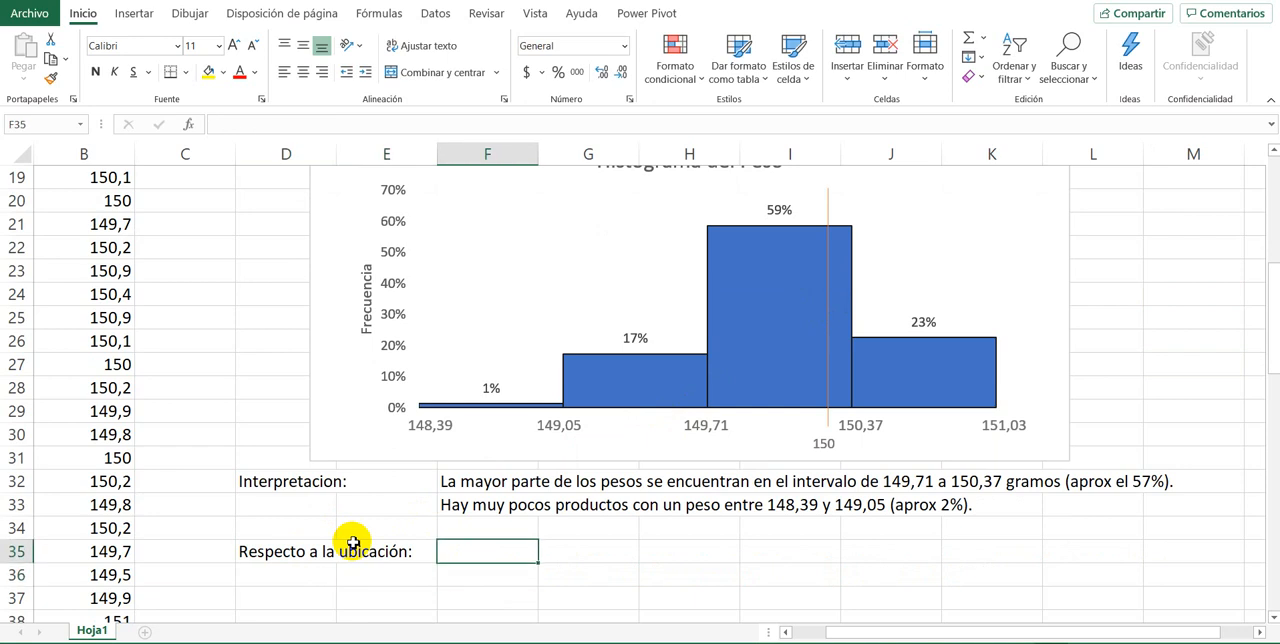
pyautogui.write('Ha')
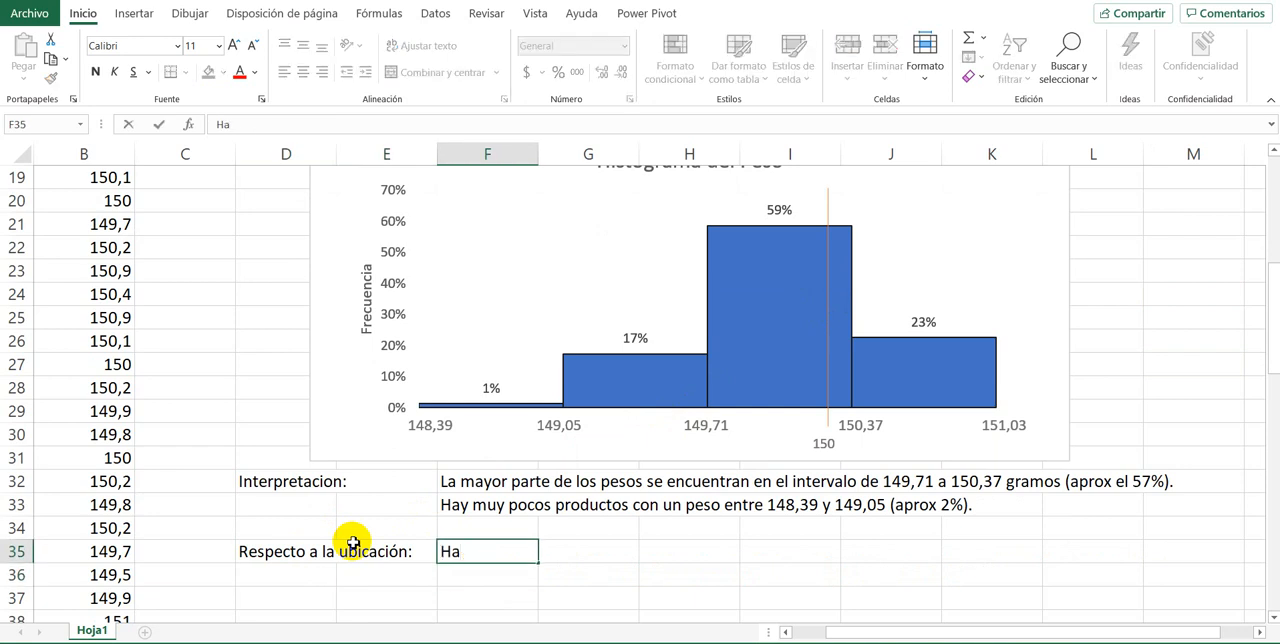
pyautogui.write('y al men')
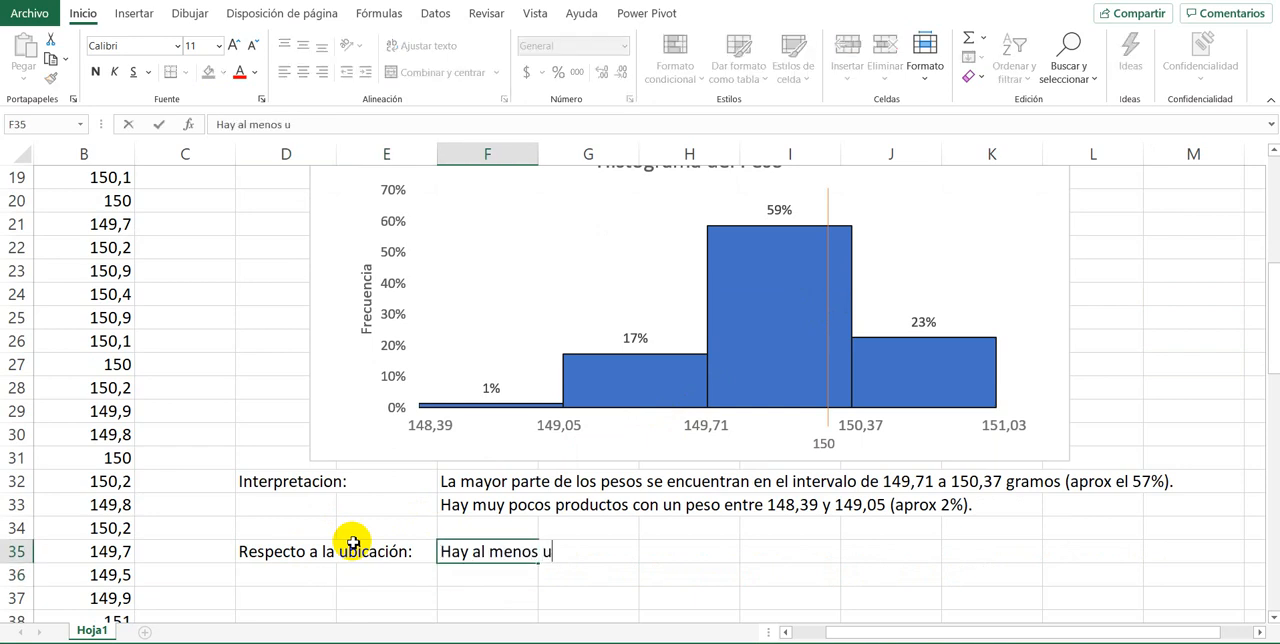
pyautogui.write('os')
pyautogui.press('BackSpace')
pyautogui.press('BackSpace')
pyautogui.press('BackSpace')
pyautogui.press('BackSpace')
pyautogui.press('BackSpace')
pyautogui.press('BackSpace')
pyautogui.press('BackSpace')
pyautogui.press('BackSpace')
pyautogui.press('BackSpace')
pyautogui.press('BackSpace')
pyautogui.press('BackSpace')
pyautogui.press('BackSpace')
pyautogui.press('BackSpace')
# Step: Write the location interpretation in F35, starting with "Se tiene al menos un 18% de productos"
pyautogui.write('Se ')
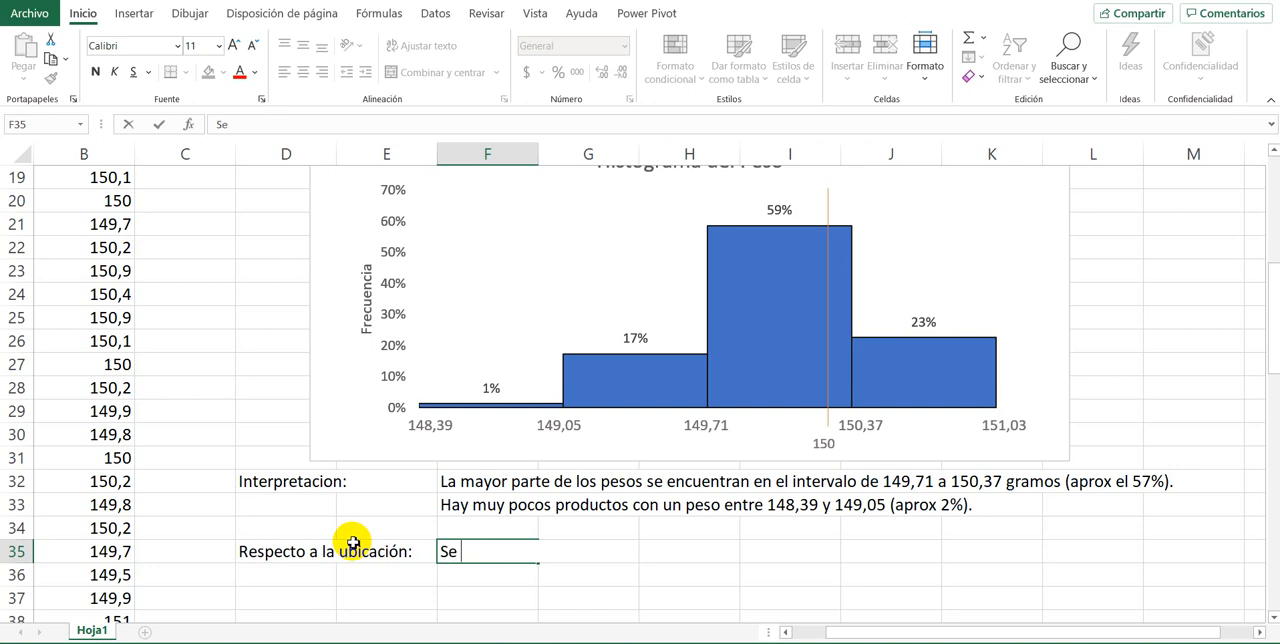
pyautogui.write('tiene al menos uyn')
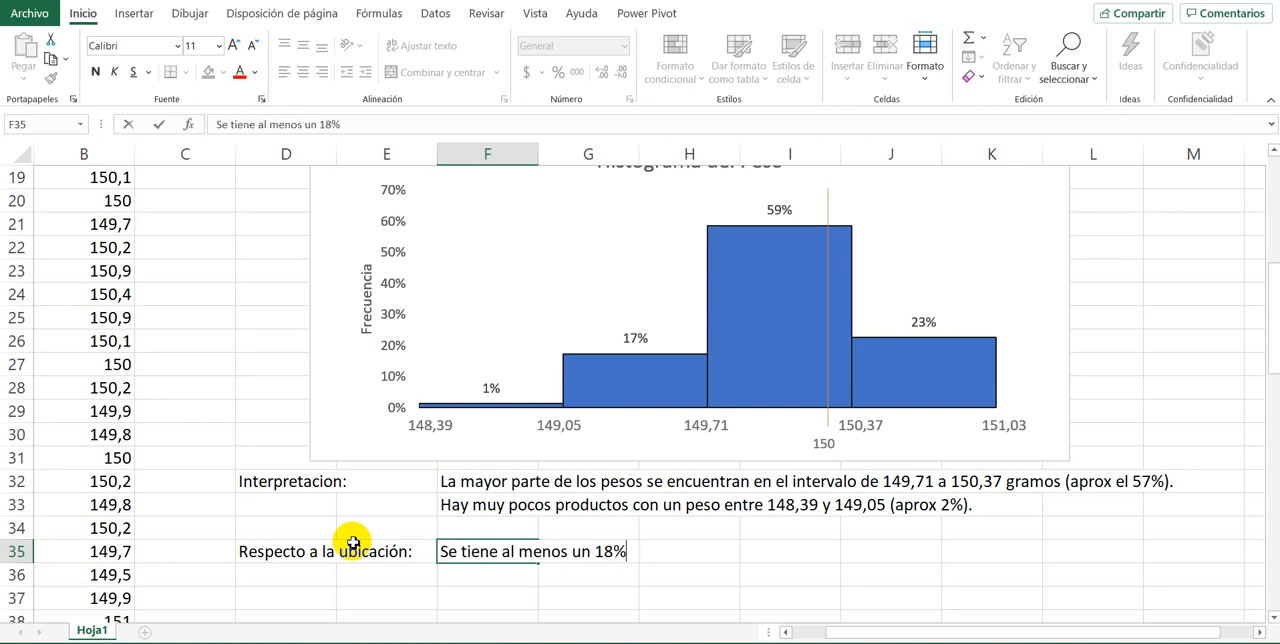
pyautogui.write('ductos')
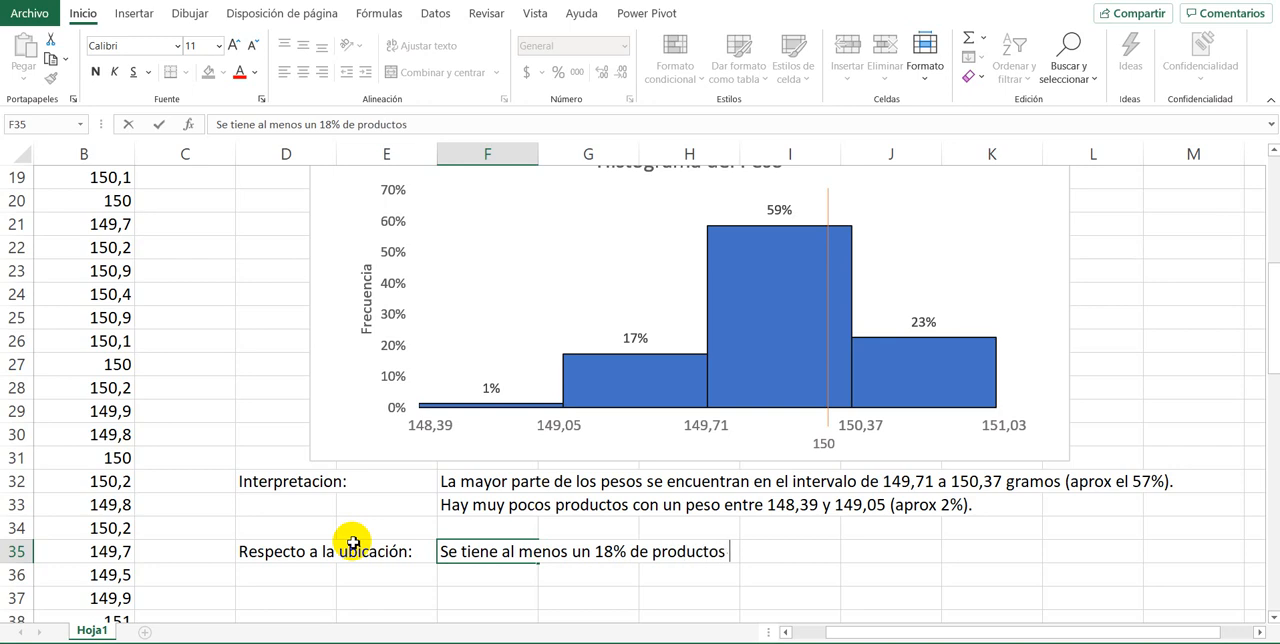
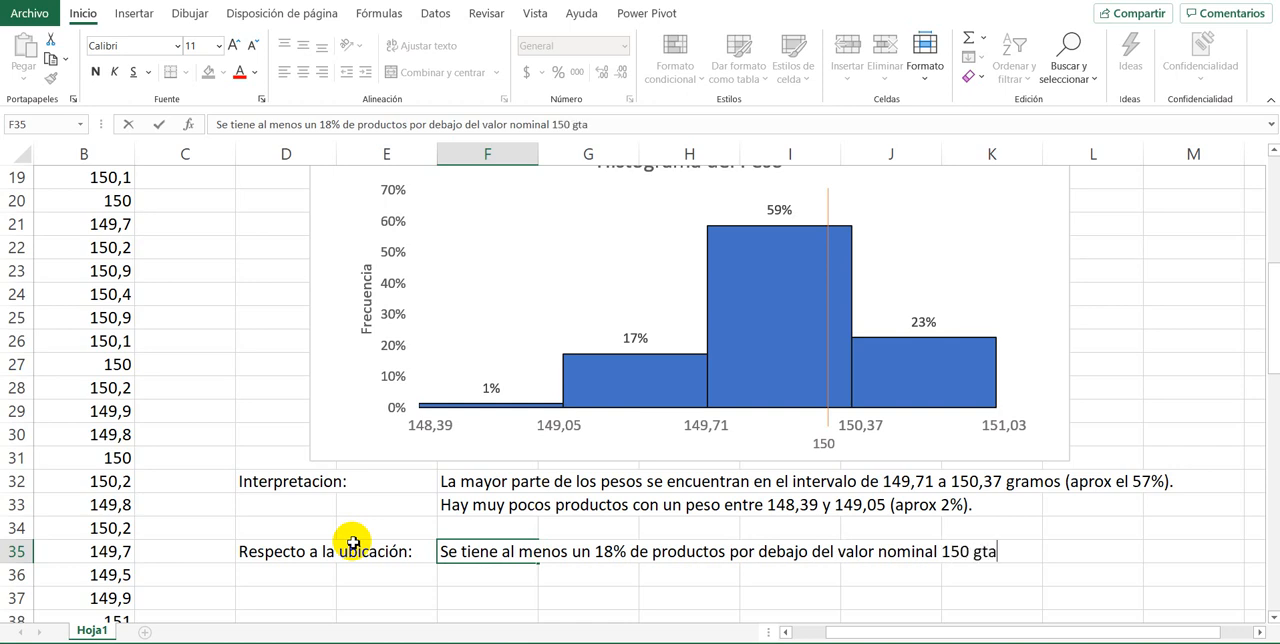
# Step: Finish the location interpretation in F35 so that it ends with "150 gramos."
pyautogui.write('amos.')
pyautogui.press('Return')
pyautogui.scroll(1, 830, 288)
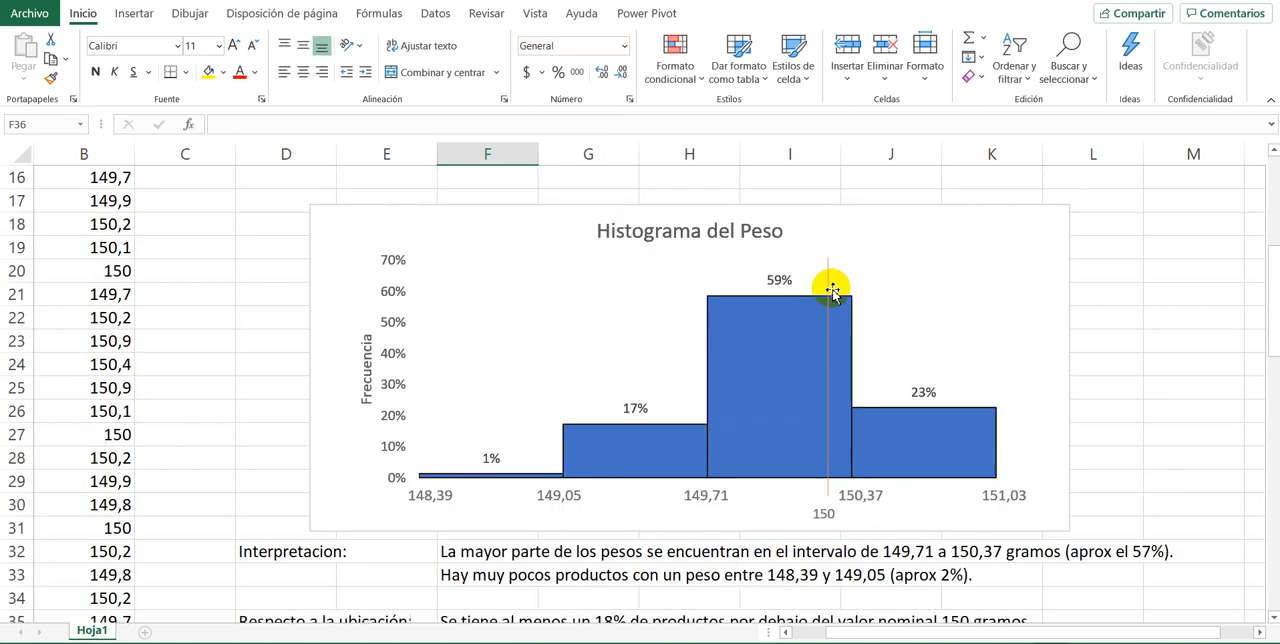
# Step: Write a second location interpretation in F36: "Al menos un 23% de los productos pesan mas de 150 gramos."
pyautogui.scroll(-1, 831, 290)
pyautogui.click(651, 369)
pyautogui.click(523, 408)
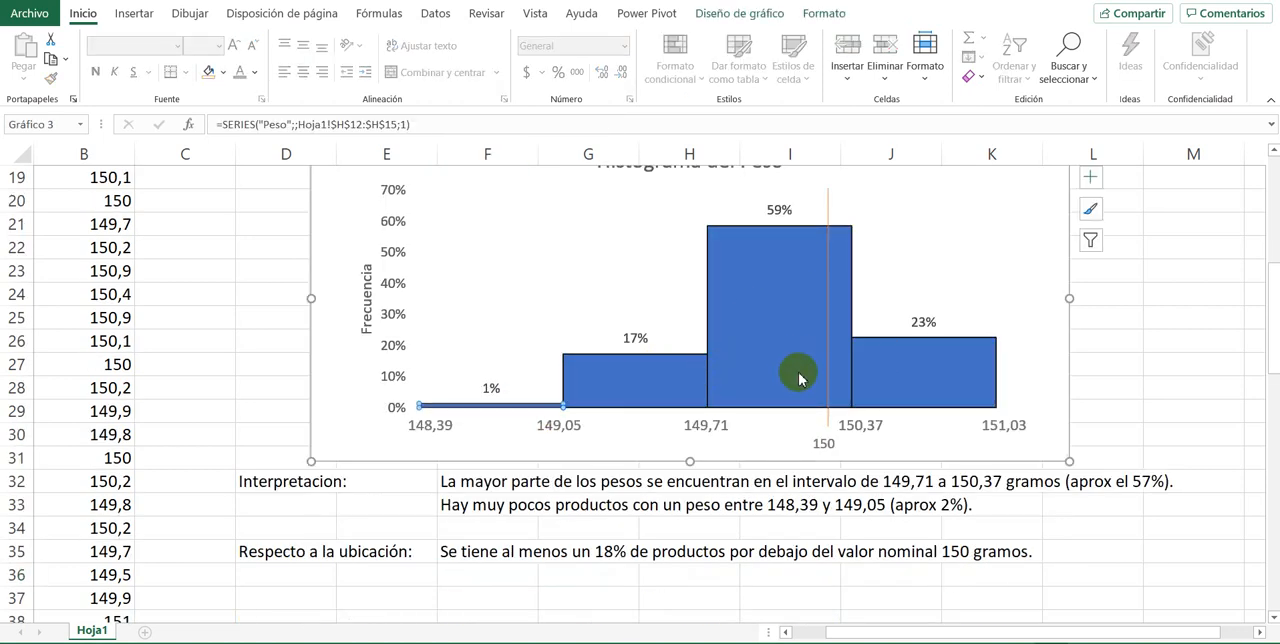
pyautogui.moveTo(799, 378)
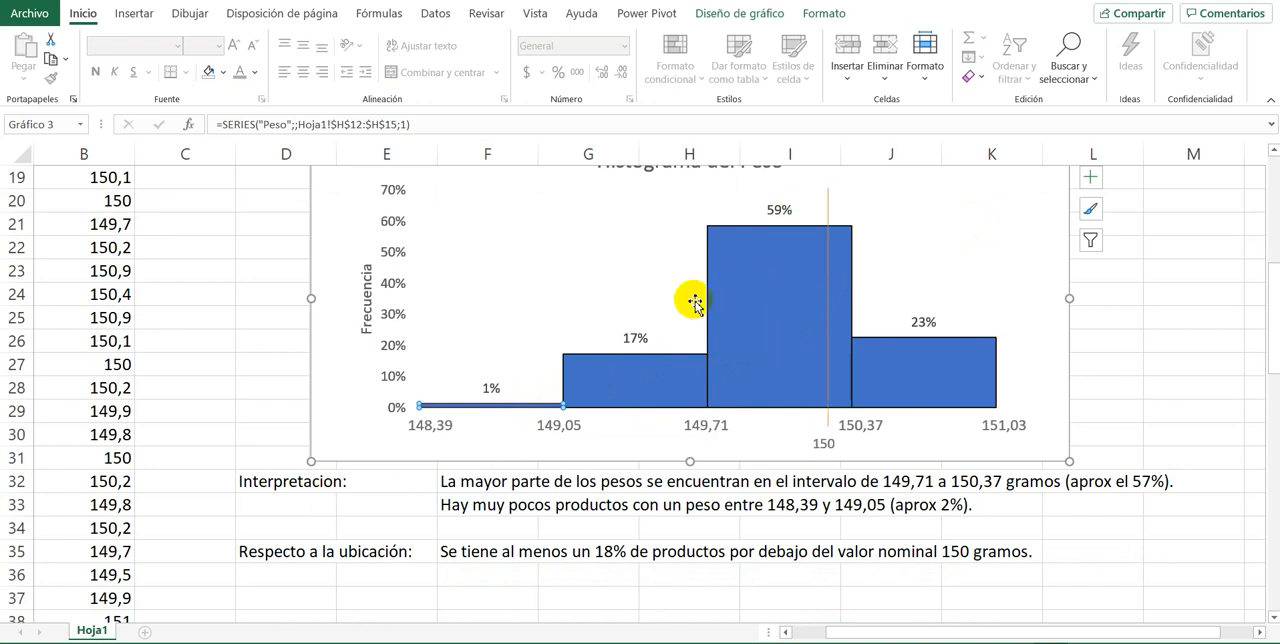
pyautogui.scroll(1, 689, 300)
pyautogui.scroll(-1, 693, 334)
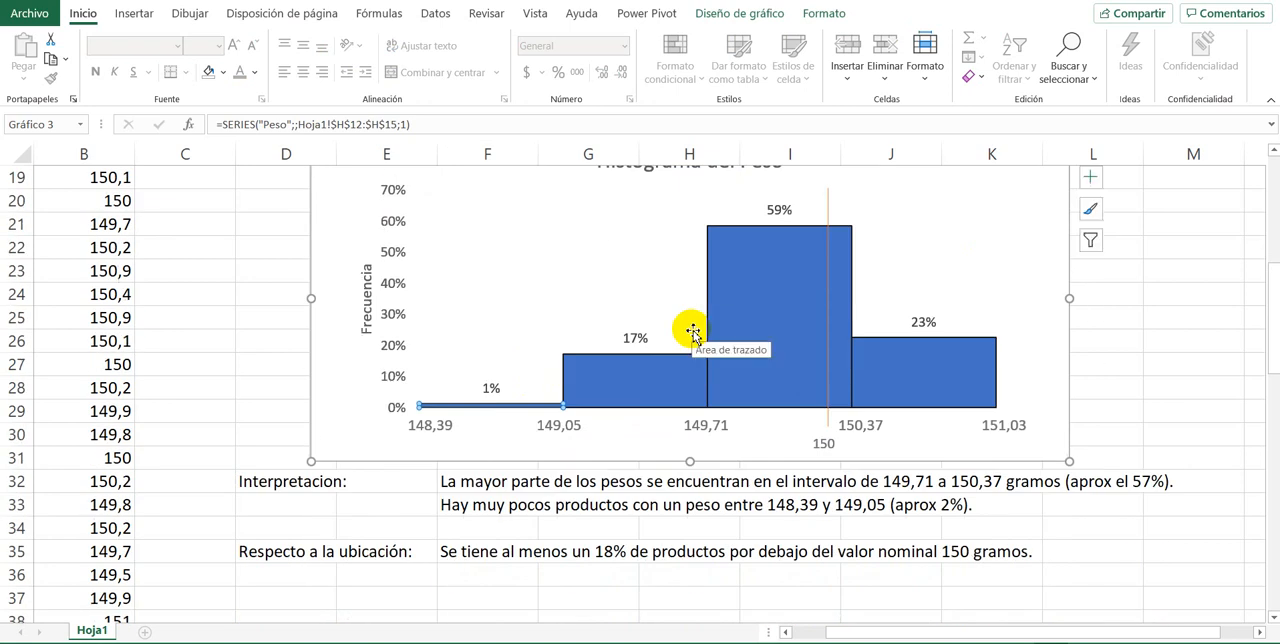
pyautogui.click(320, 568)
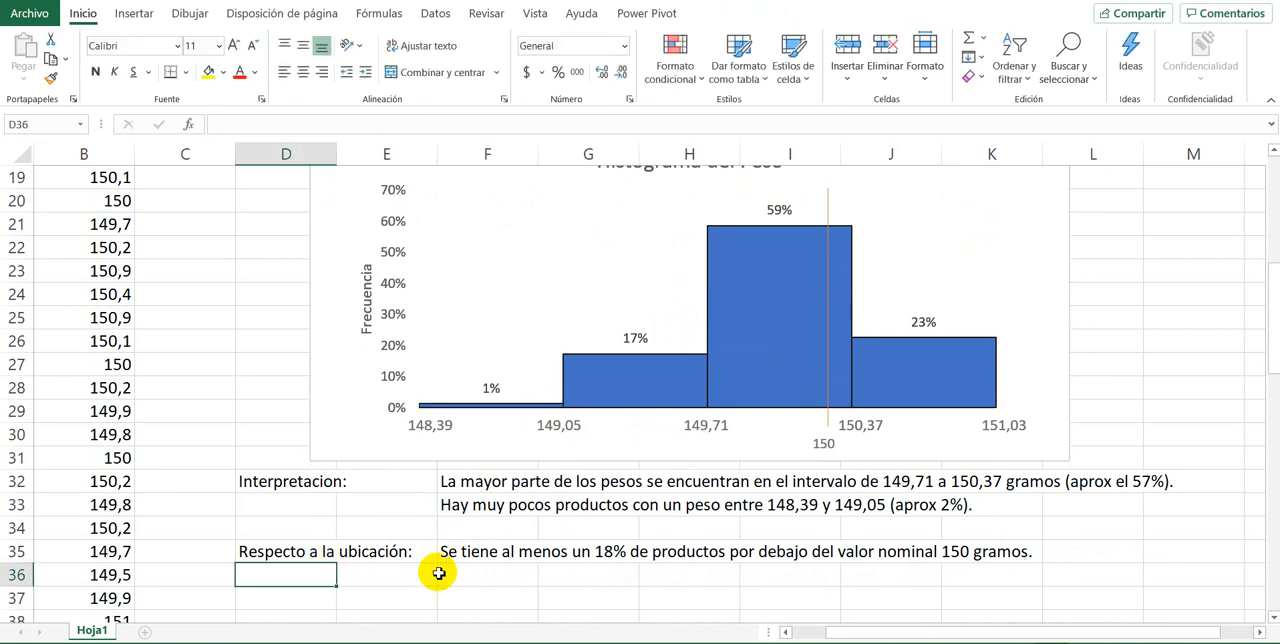
pyautogui.click(449, 575)
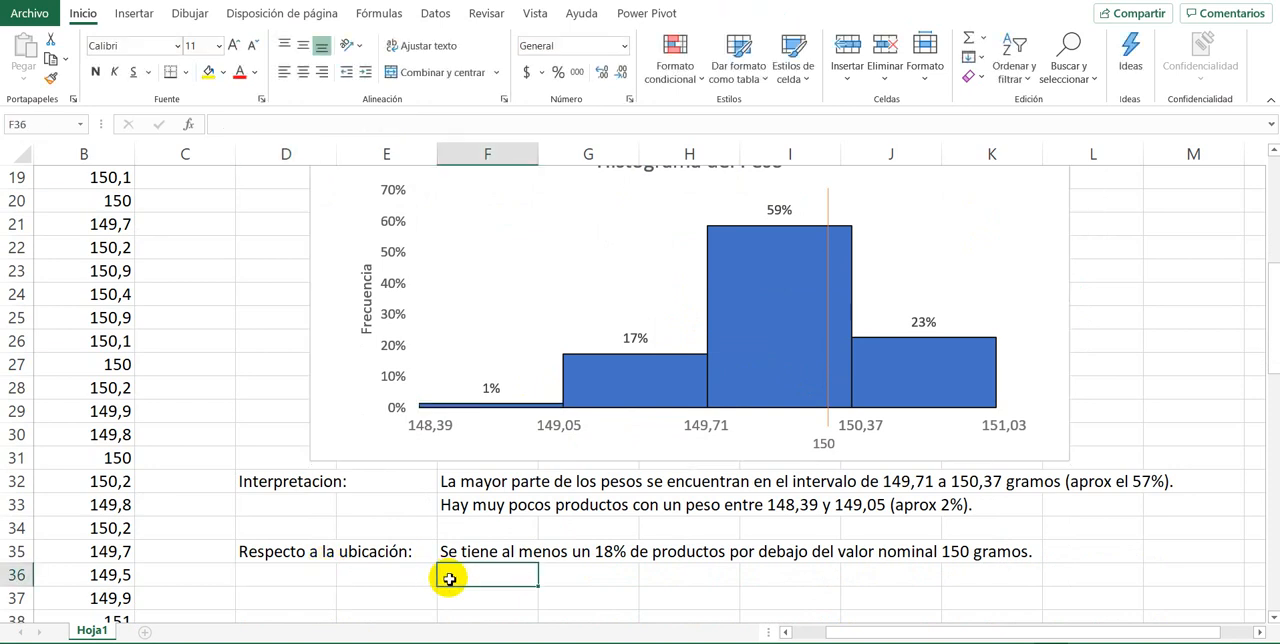
pyautogui.write('Al menos')
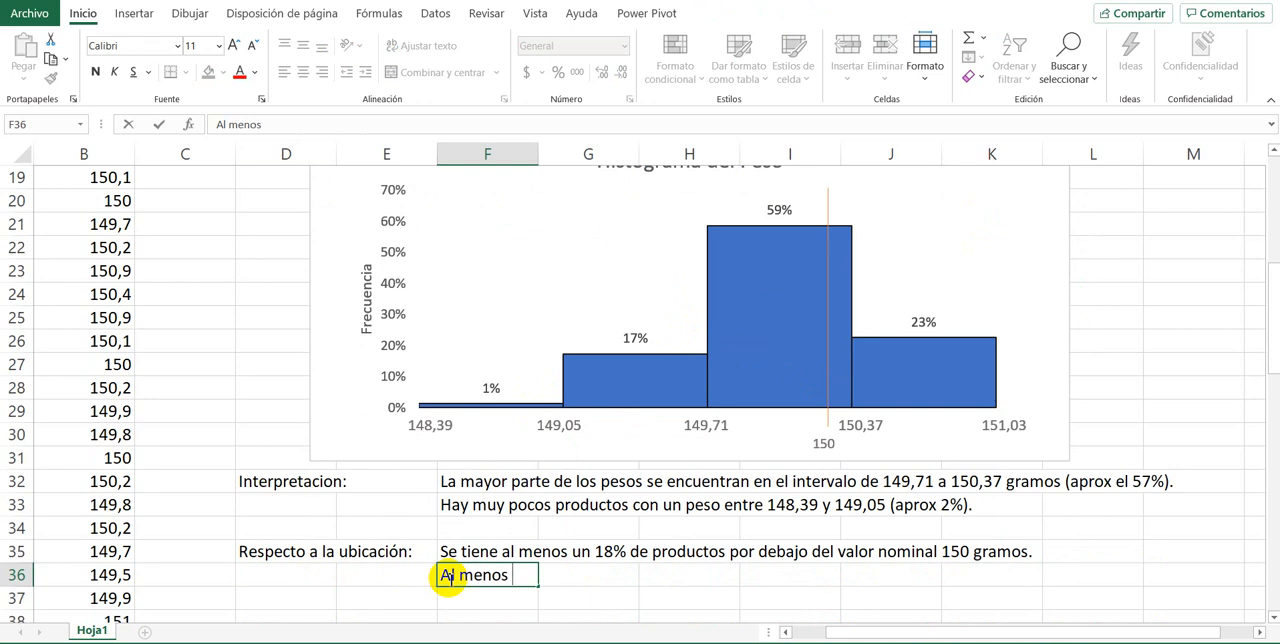
pyautogui.write(' un 20')
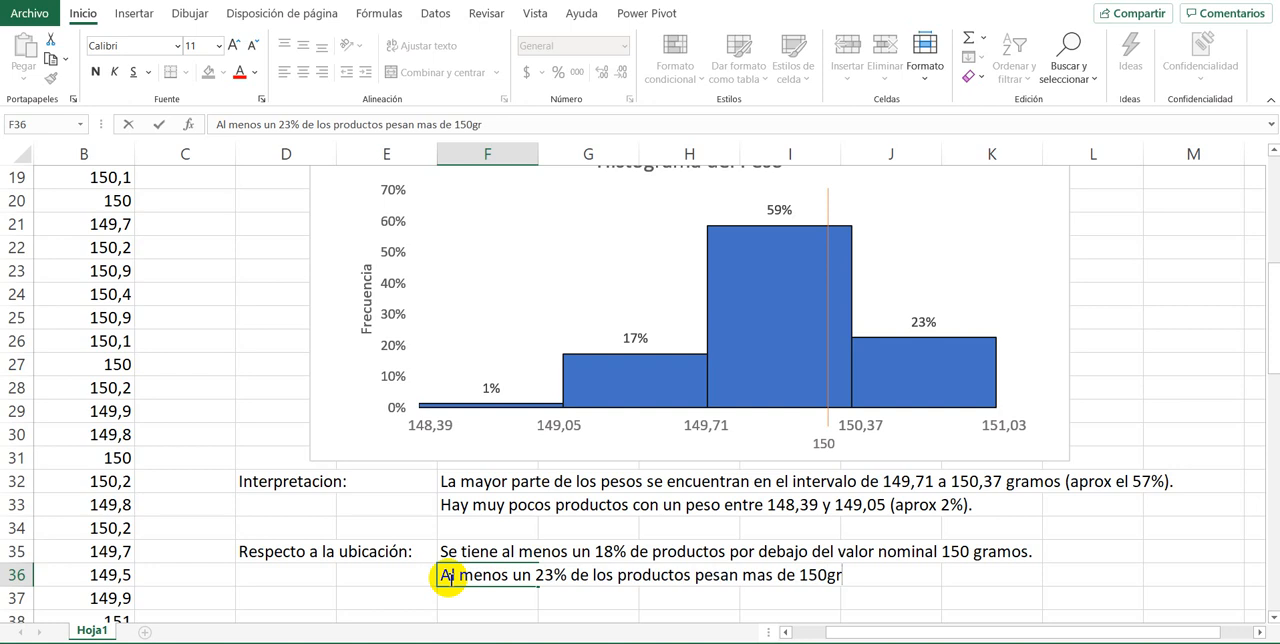
pyautogui.press('Return')
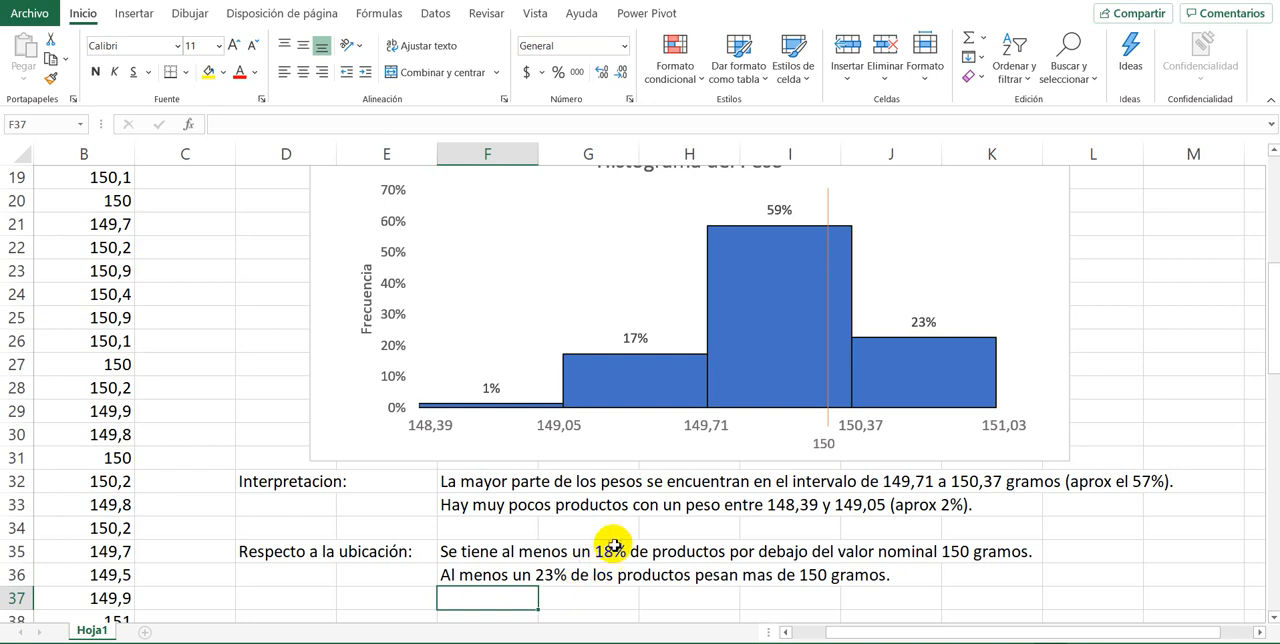
# Step: Review the tolerance in the problem statement against the histogram and the written interpretations
pyautogui.scroll(2, 606, 543)
pyautogui.scroll(-1, 610, 544)
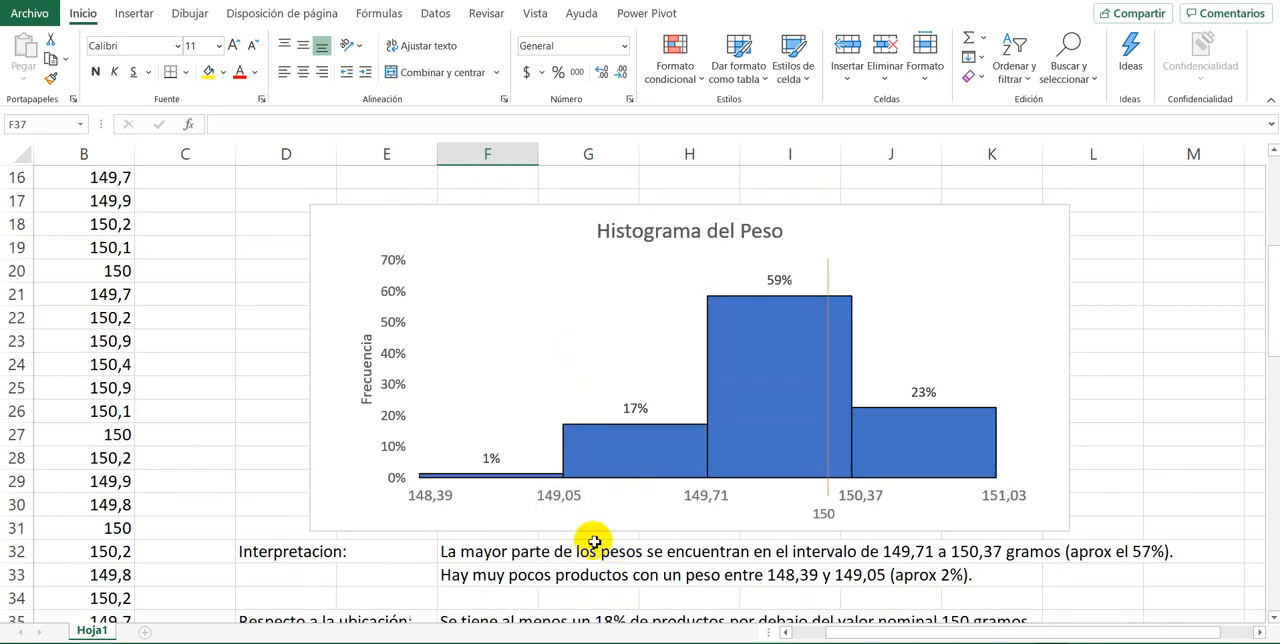
pyautogui.scroll(-3, 591, 537)
pyautogui.click(460, 435)
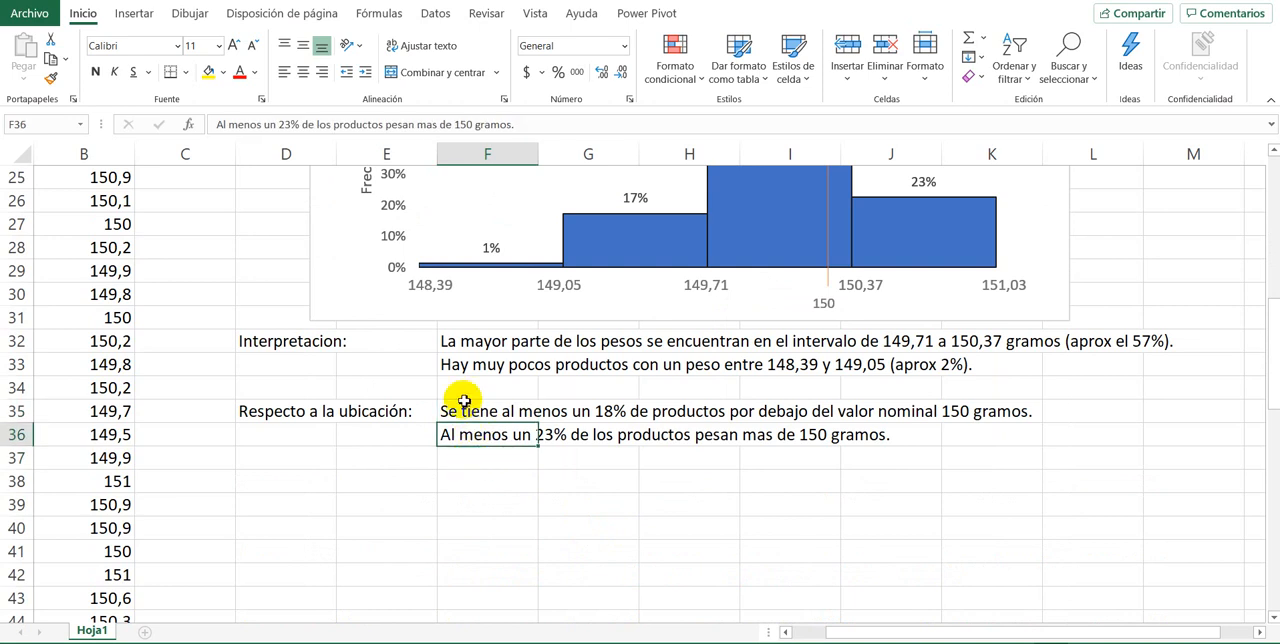
pyautogui.scroll(8, 400, 470)
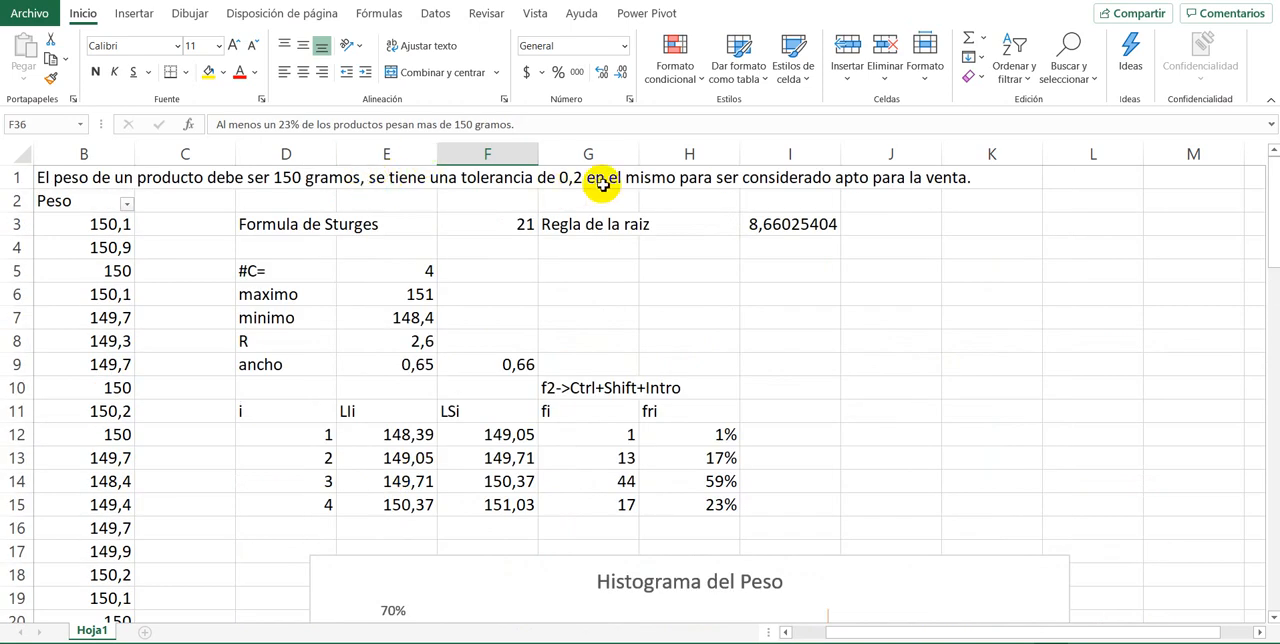
pyautogui.scroll(-5, 394, 290)
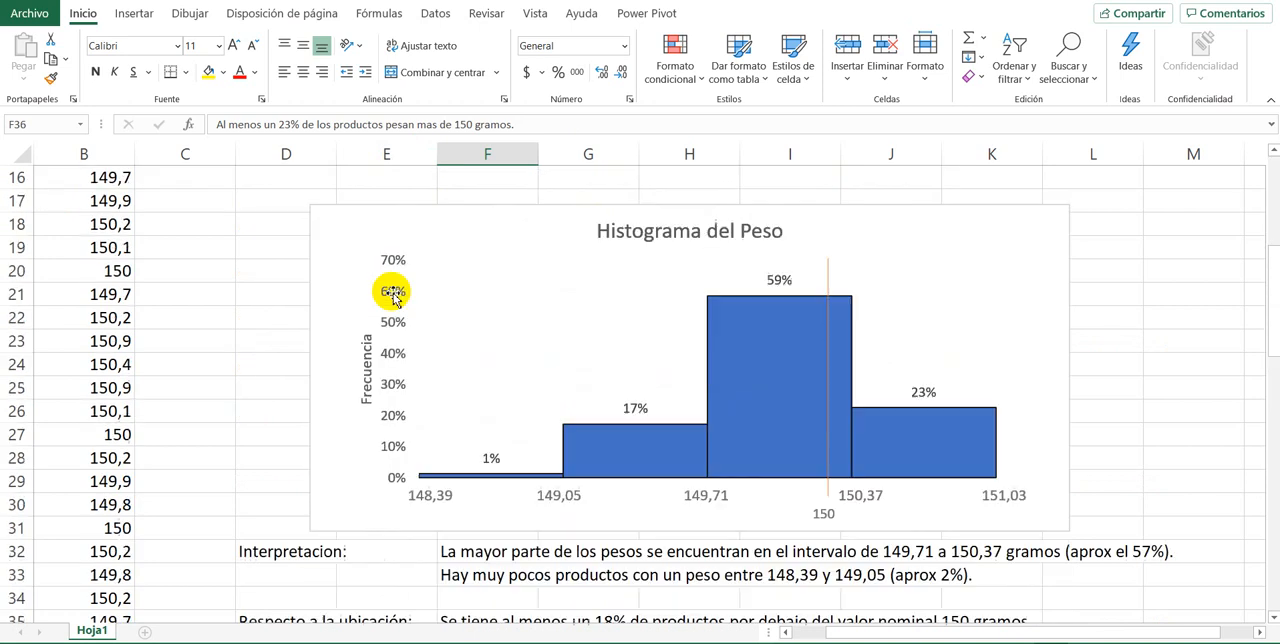
pyautogui.scroll(-3, 393, 296)
pyautogui.scroll(8, 390, 300)
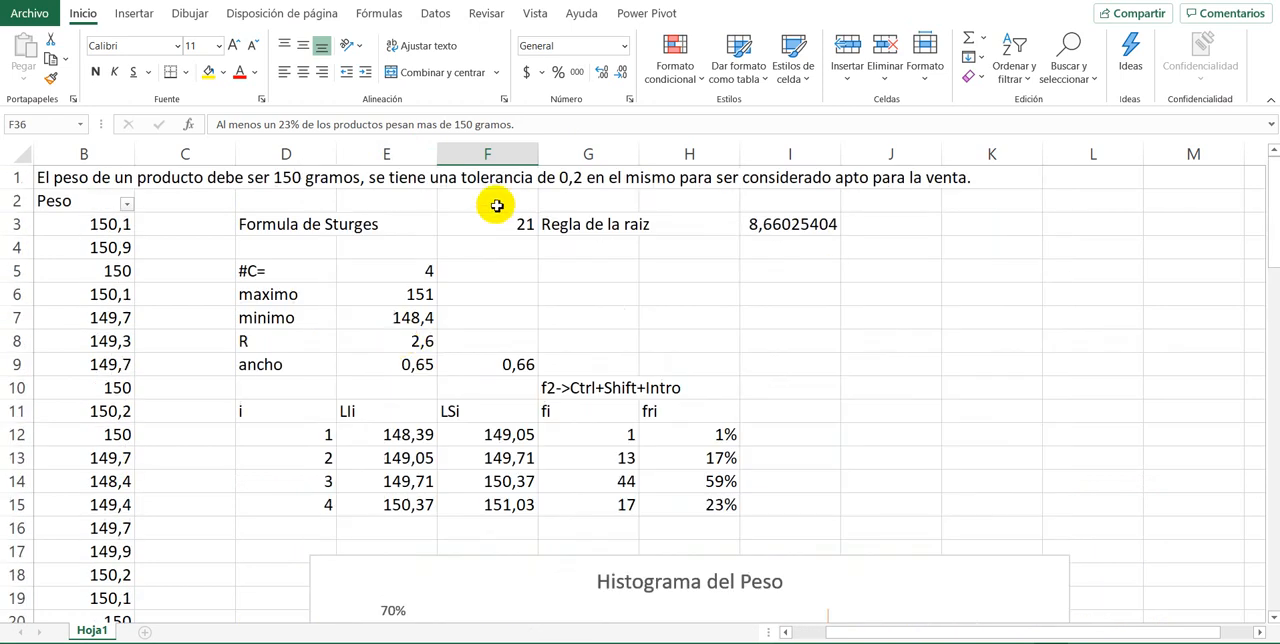
pyautogui.scroll(-2, 594, 343)
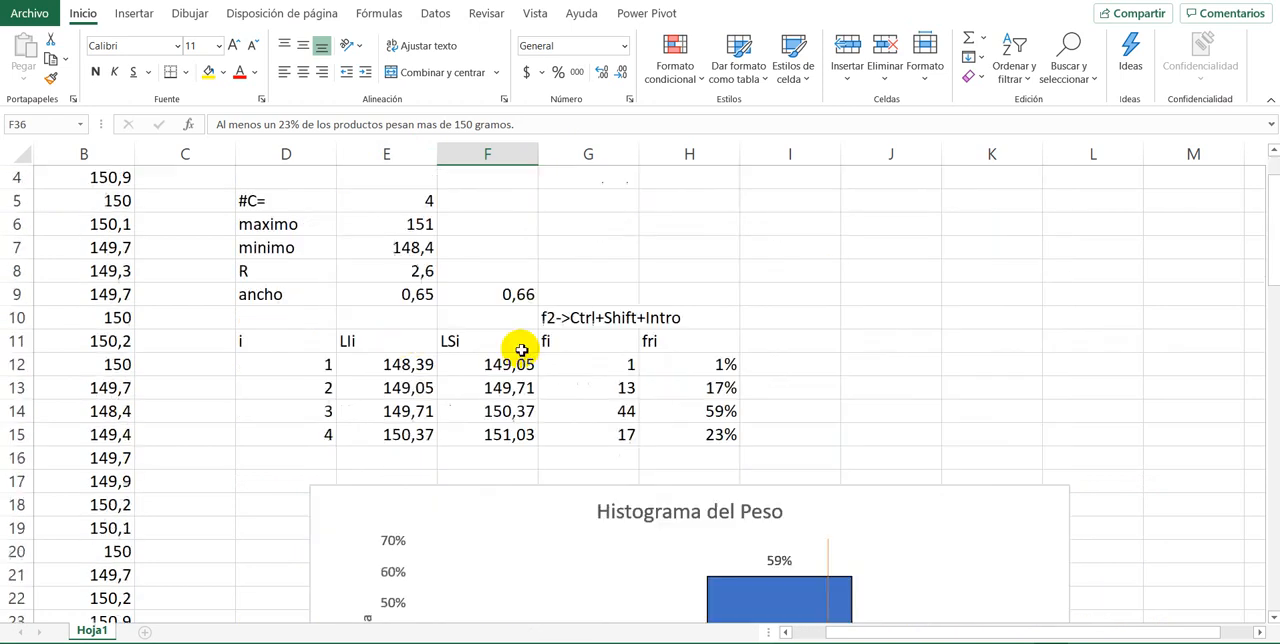
pyautogui.scroll(2, 521, 348)
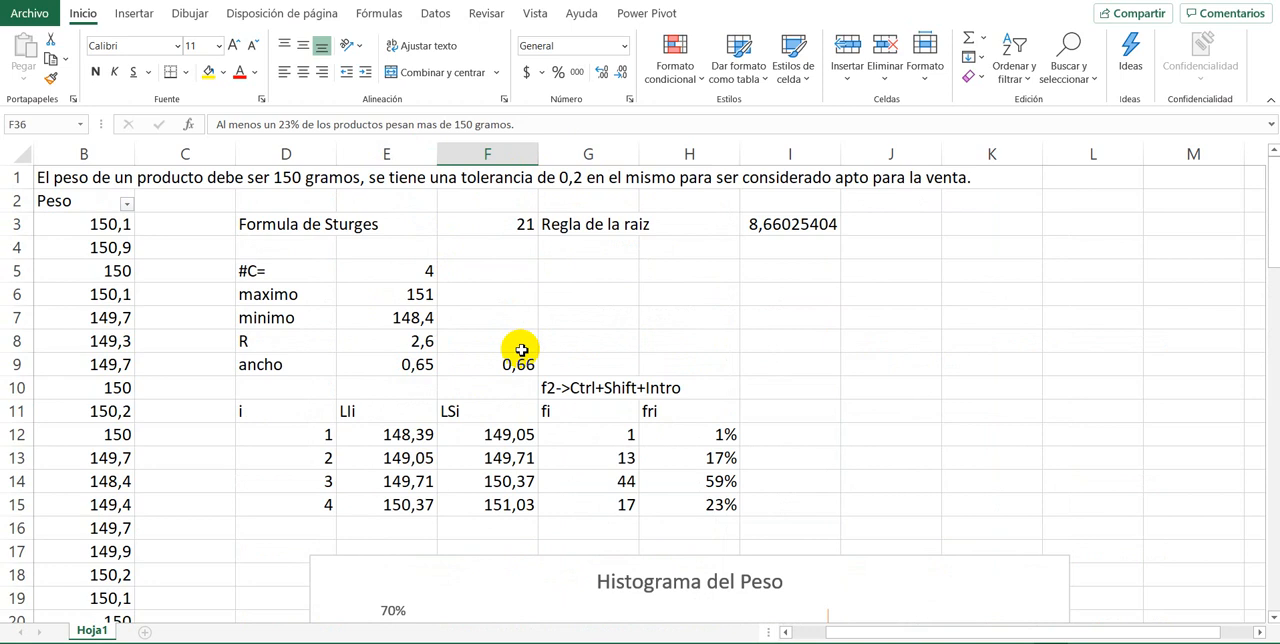
pyautogui.scroll(-3, 521, 349)
pyautogui.scroll(3, 521, 349)
pyautogui.scroll(-7, 519, 348)
pyautogui.scroll(2, 515, 348)
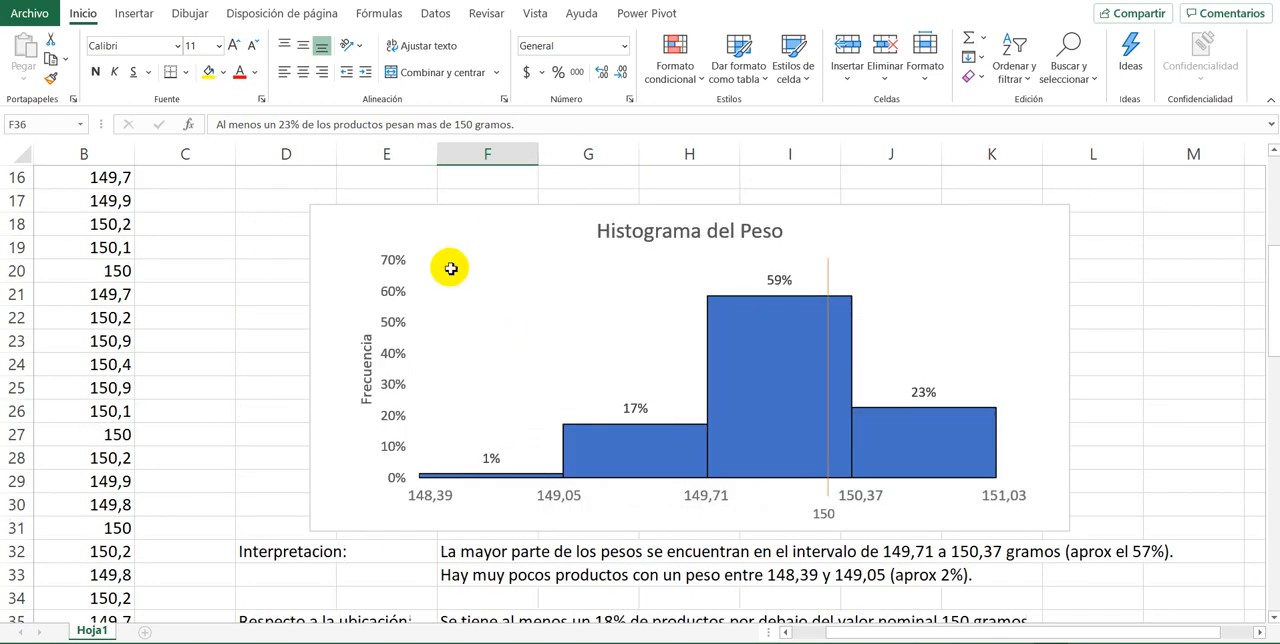
pyautogui.scroll(3, 451, 268)
pyautogui.scroll(-3, 446, 265)
pyautogui.scroll(3, 443, 263)
pyautogui.scroll(-4, 443, 263)
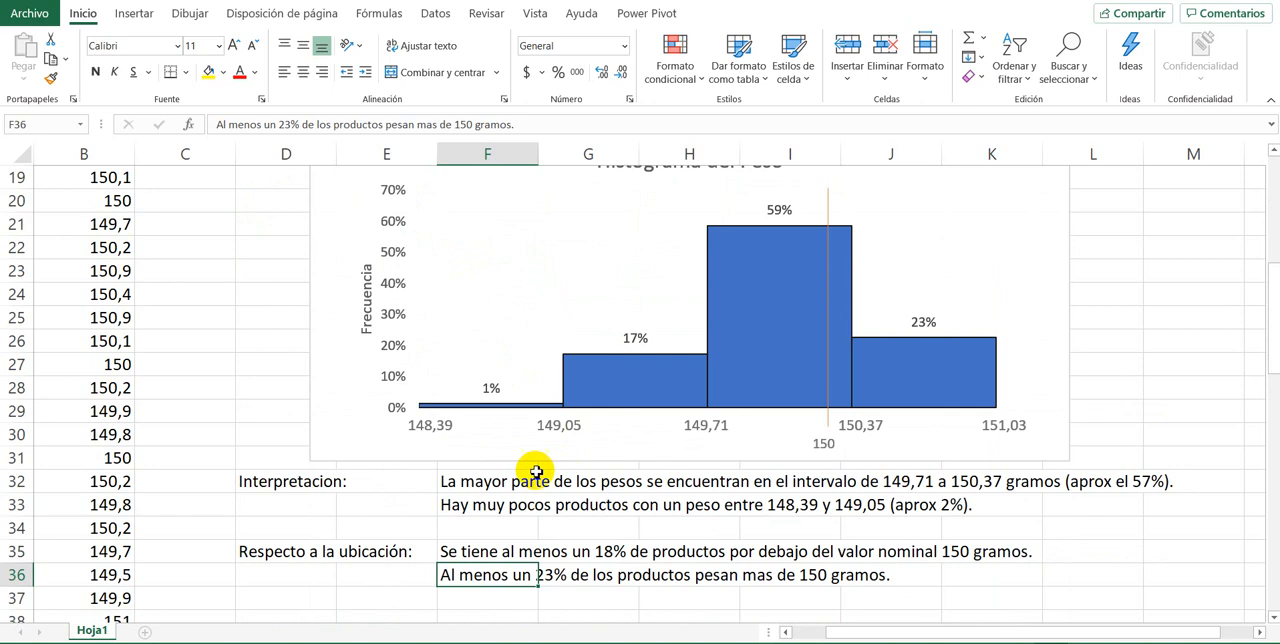
pyautogui.scroll(-1, 463, 574)
# Step: Calculate the upper tolerance limit in F38 as 150 plus the 0,2 tolerance
pyautogui.click(463, 531)
pyautogui.click(472, 554)
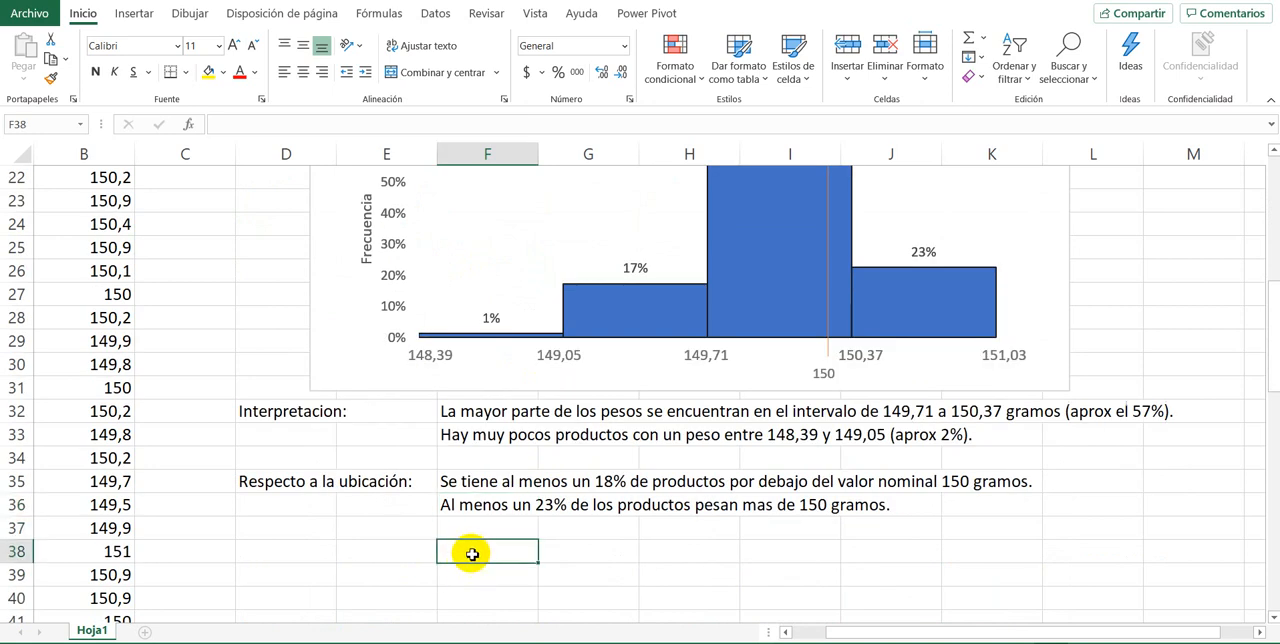
pyautogui.write('=')
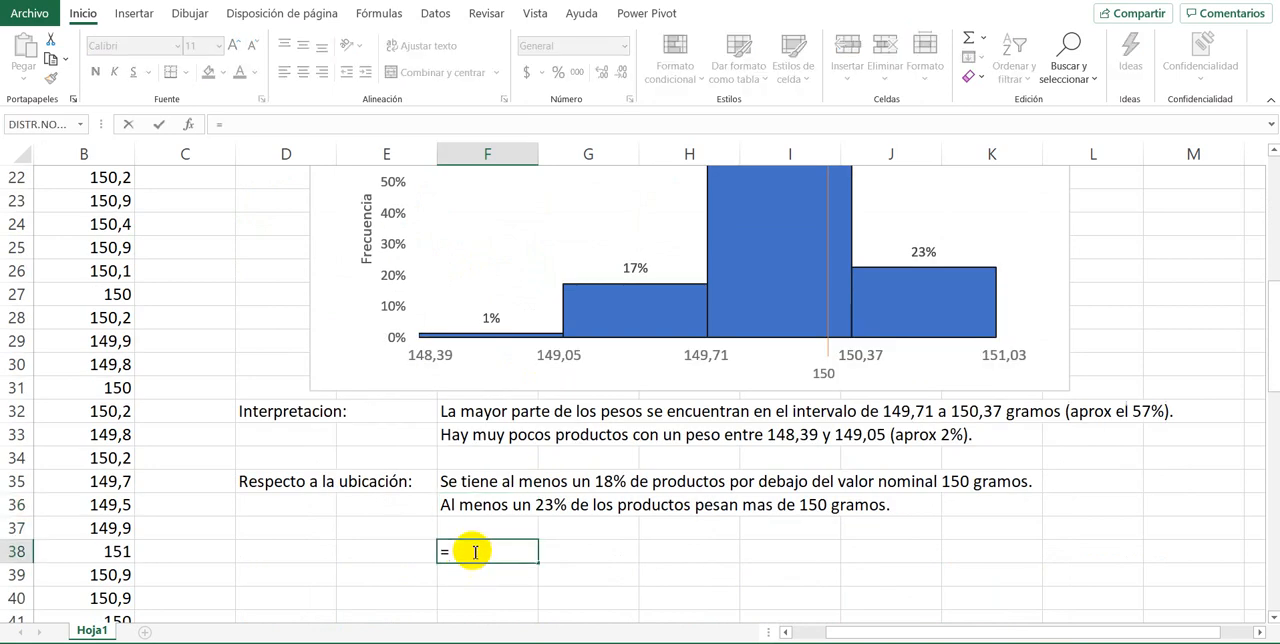
pyautogui.write('150,2')
pyautogui.press('Return')
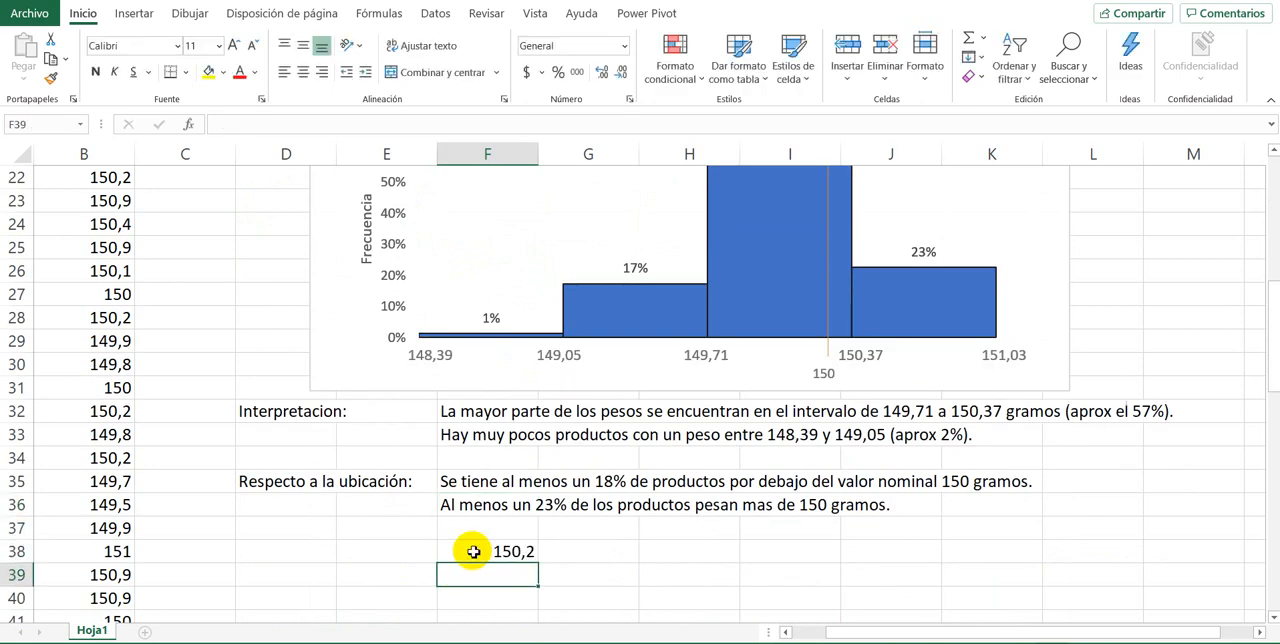
# Step: Calculate the lower tolerance limit in G38 with the formula =150-0,2
pyautogui.press('Up')
pyautogui.press('Right')
pyautogui.write('=')
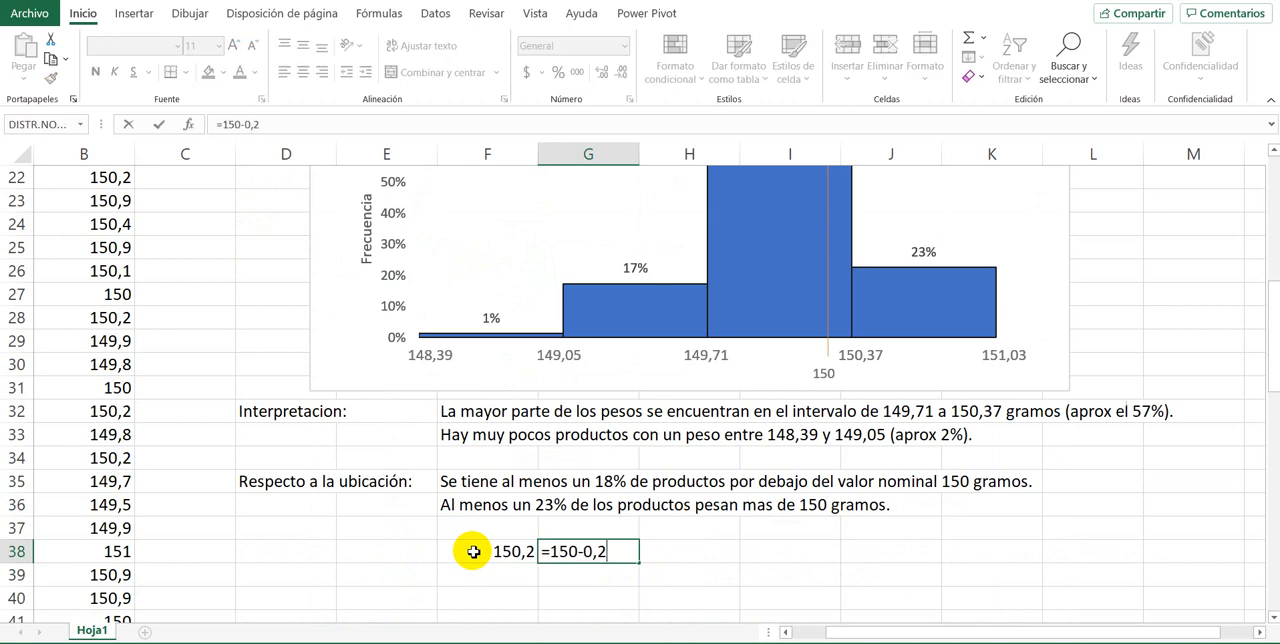
pyautogui.hotkey('ctrl', 'Return')
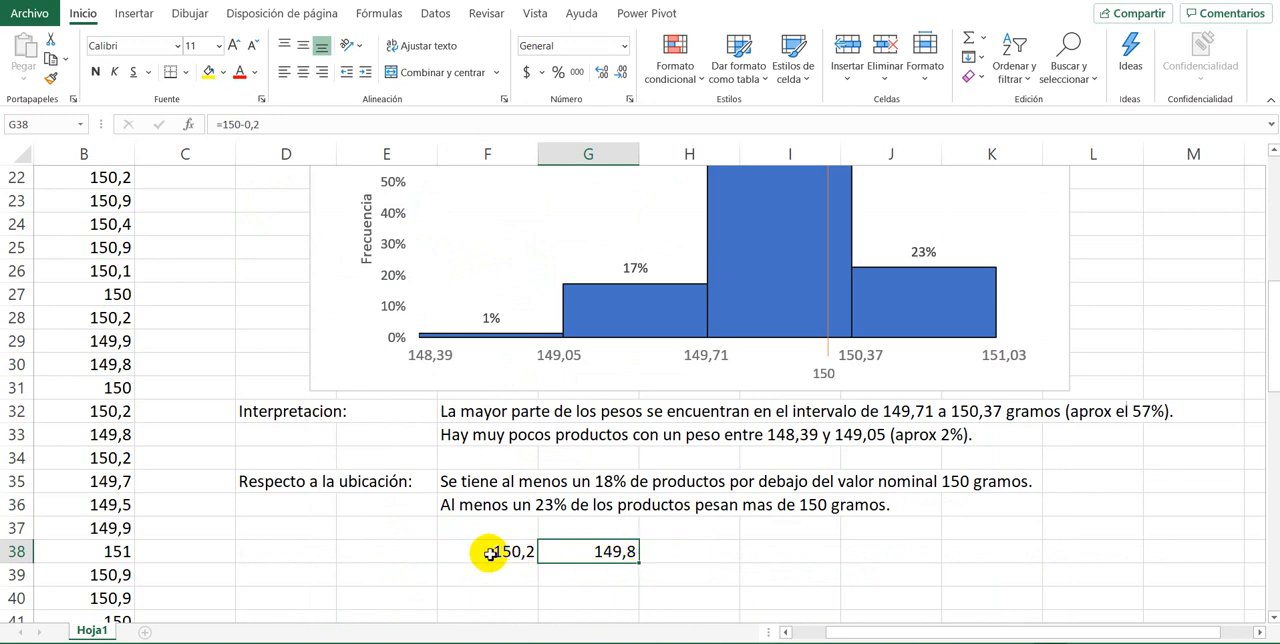
# Step: Duplicate the histogram's orange 150 line and place the copy between 149,71 and 150, close to the 149,71 boundary
pyautogui.scroll(2, 523, 524)
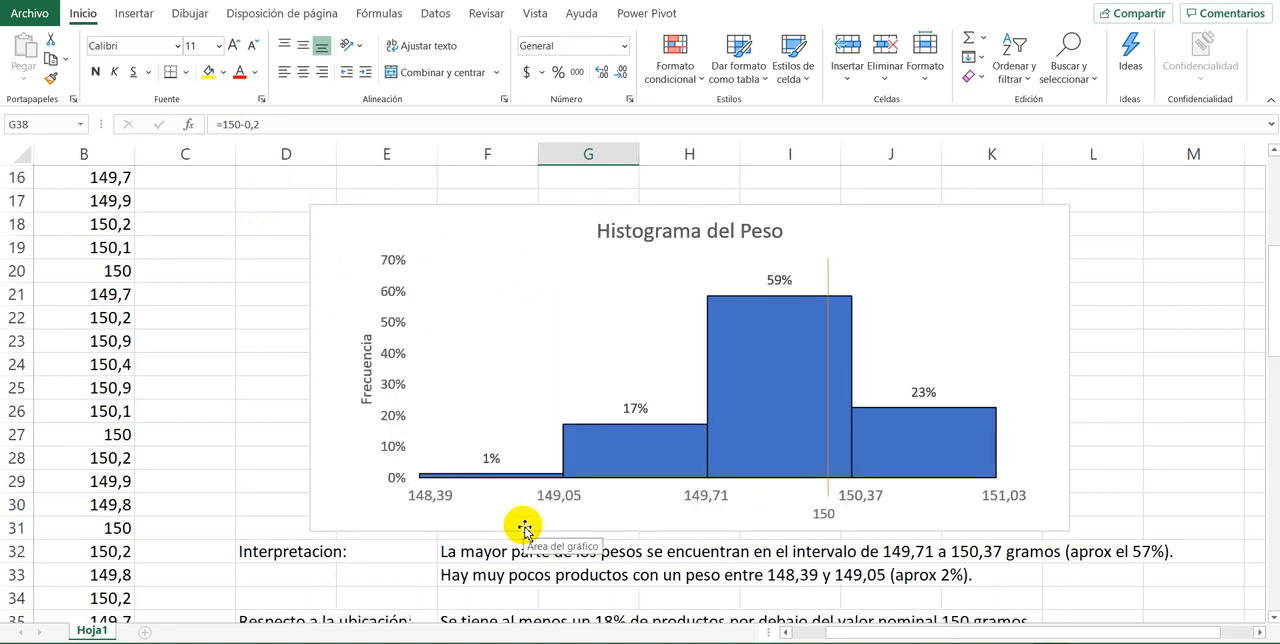
pyautogui.scroll(3, 523, 526)
pyautogui.scroll(-3, 523, 526)
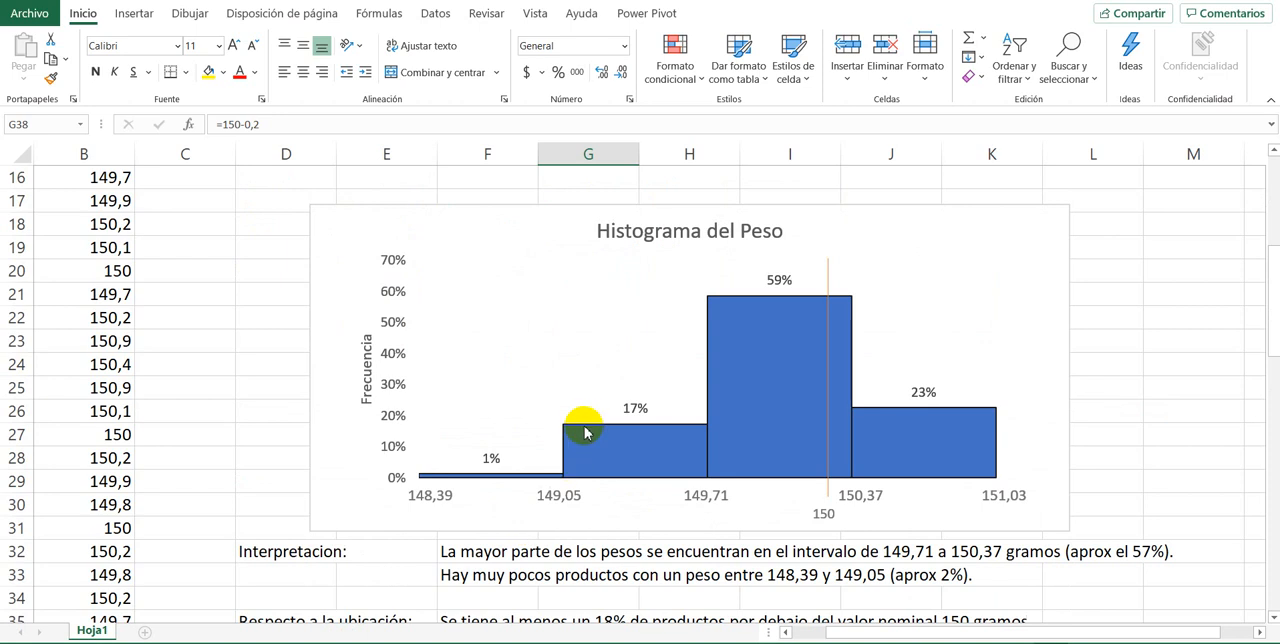
pyautogui.scroll(2, 636, 271)
pyautogui.scroll(3, 636, 271)
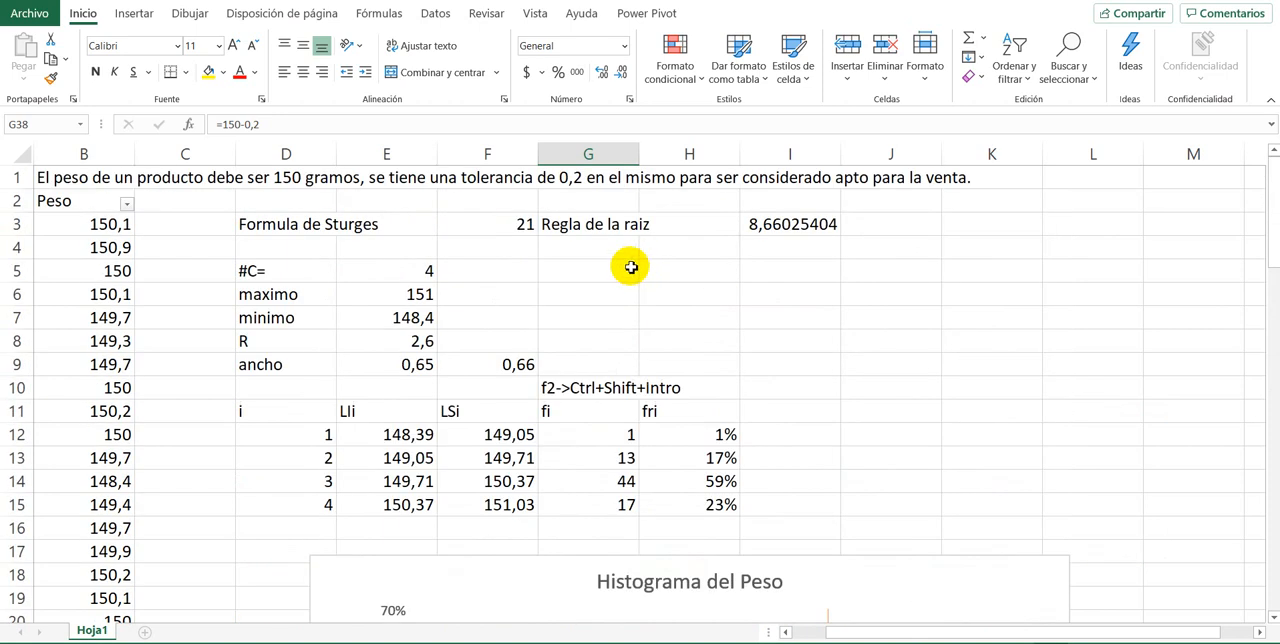
pyautogui.scroll(-4, 629, 265)
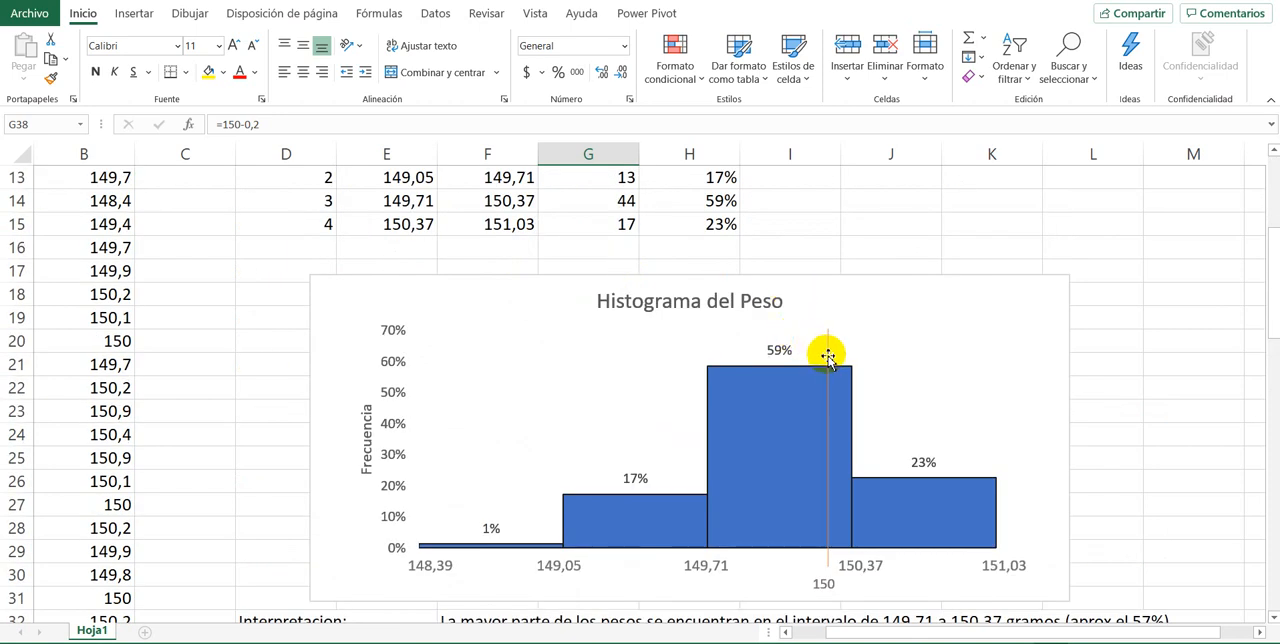
pyautogui.moveTo(828, 355); pyautogui.dragTo(744, 350)
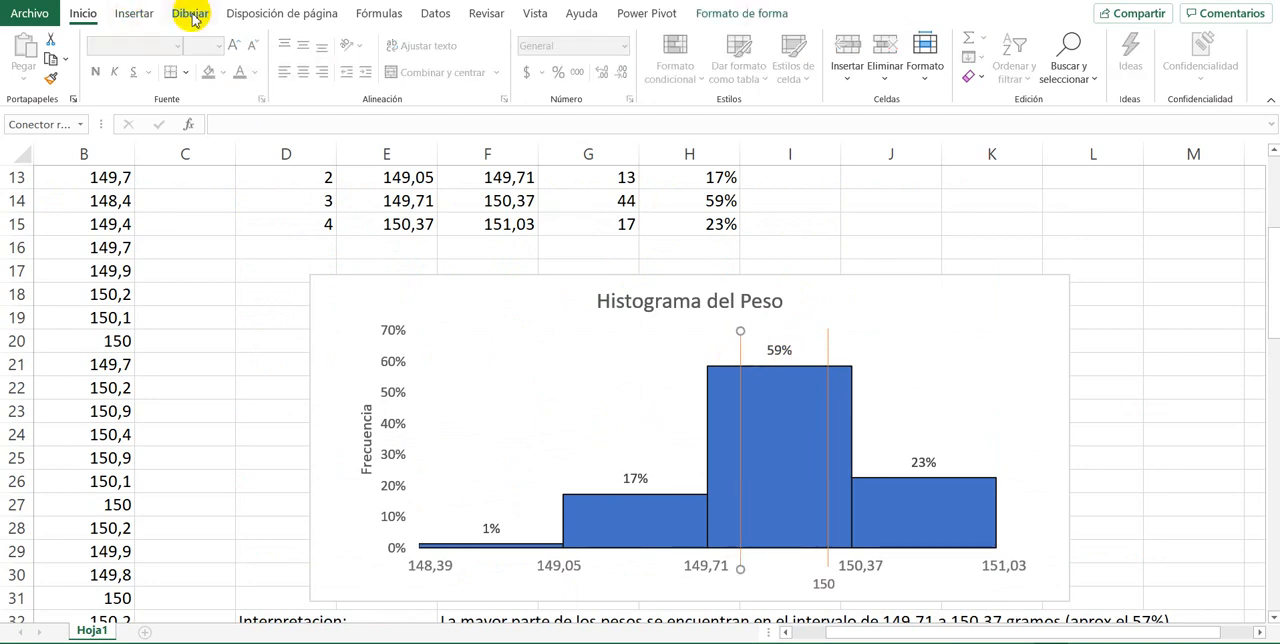
# Step: Apply a thin green line style to the copied vertical line near 149,71
pyautogui.click(782, 14)
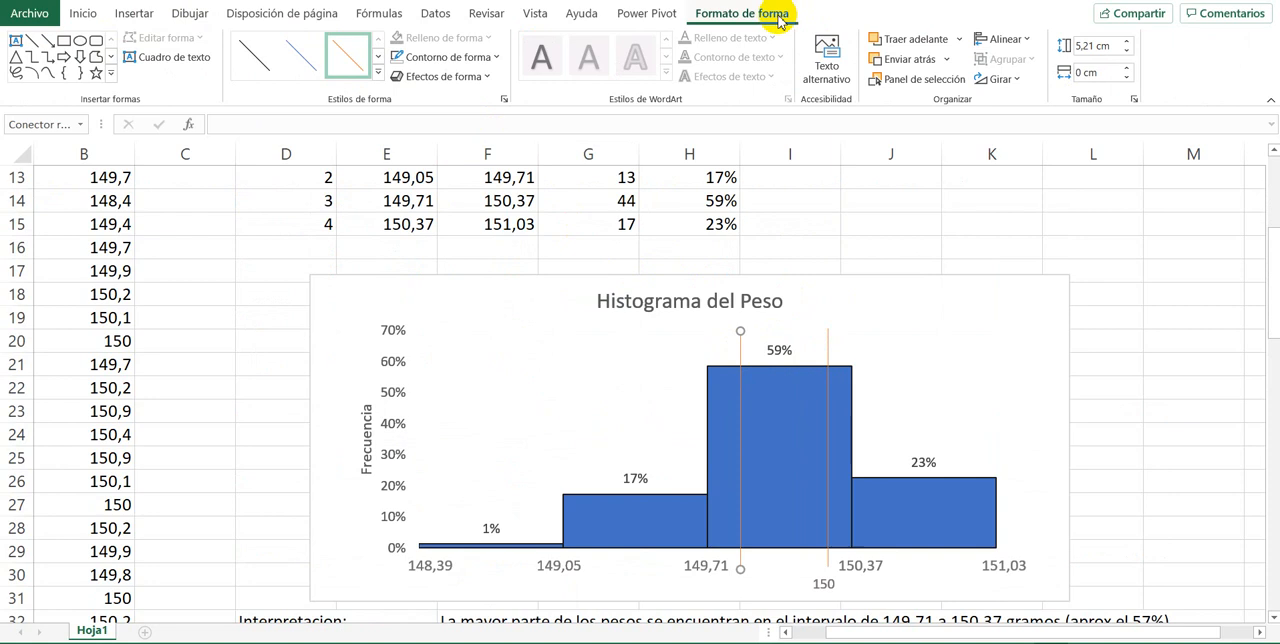
pyautogui.click(379, 57)
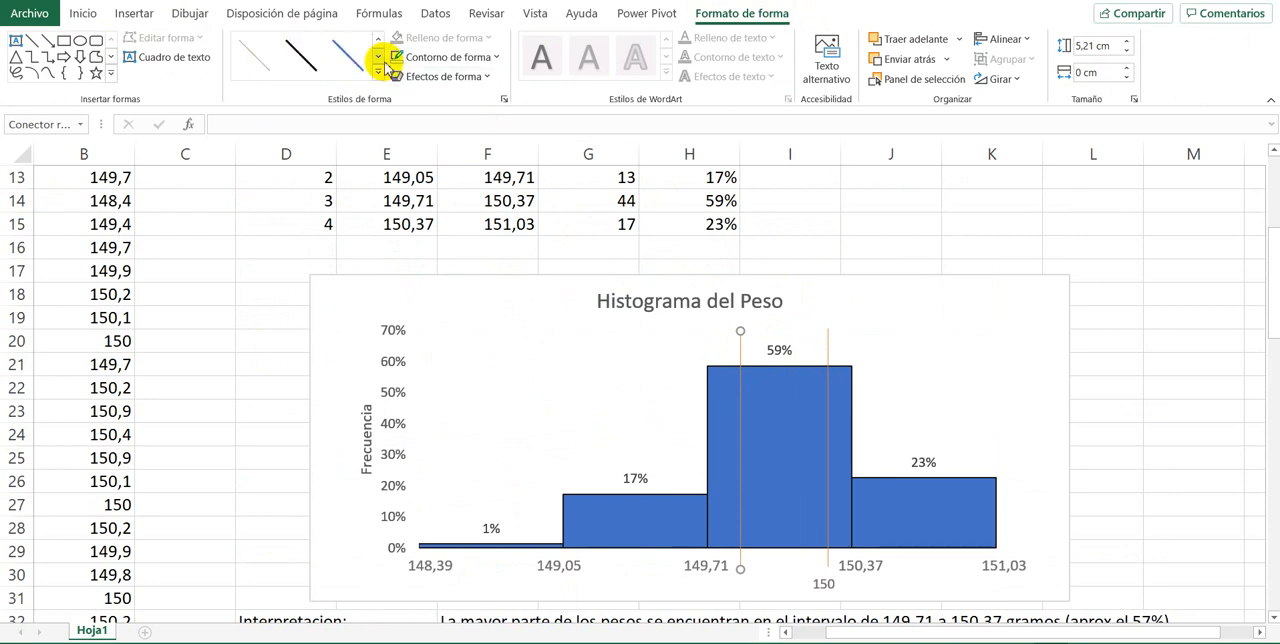
pyautogui.click(252, 56)
# Step: Compare the tolerance limits in F38 and G38 with the positions of the vertical lines on the histogram
pyautogui.scroll(-4, 838, 334)
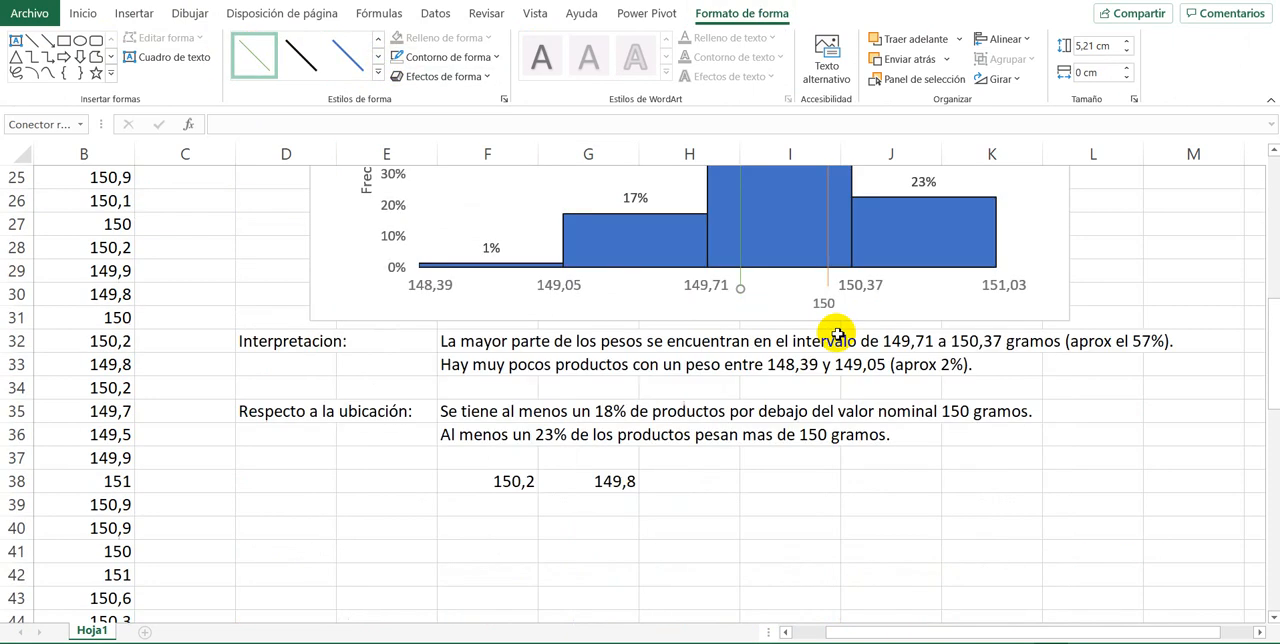
pyautogui.scroll(2, 838, 334)
pyautogui.scroll(-1, 838, 340)
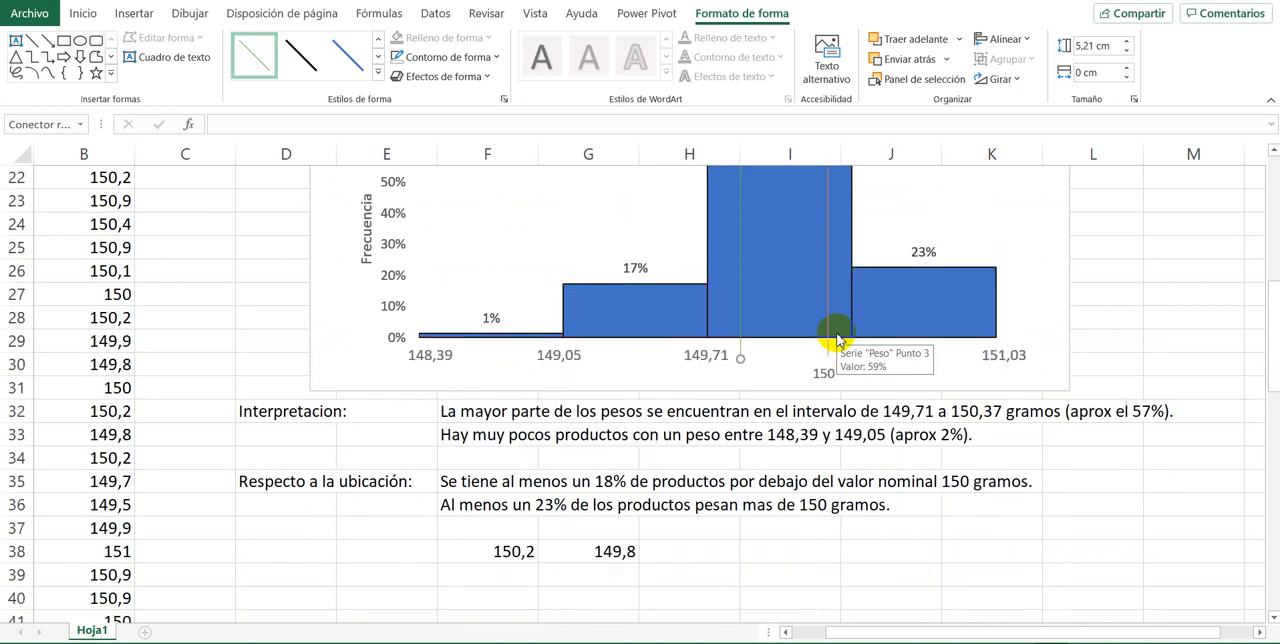
pyautogui.scroll(1, 725, 410)
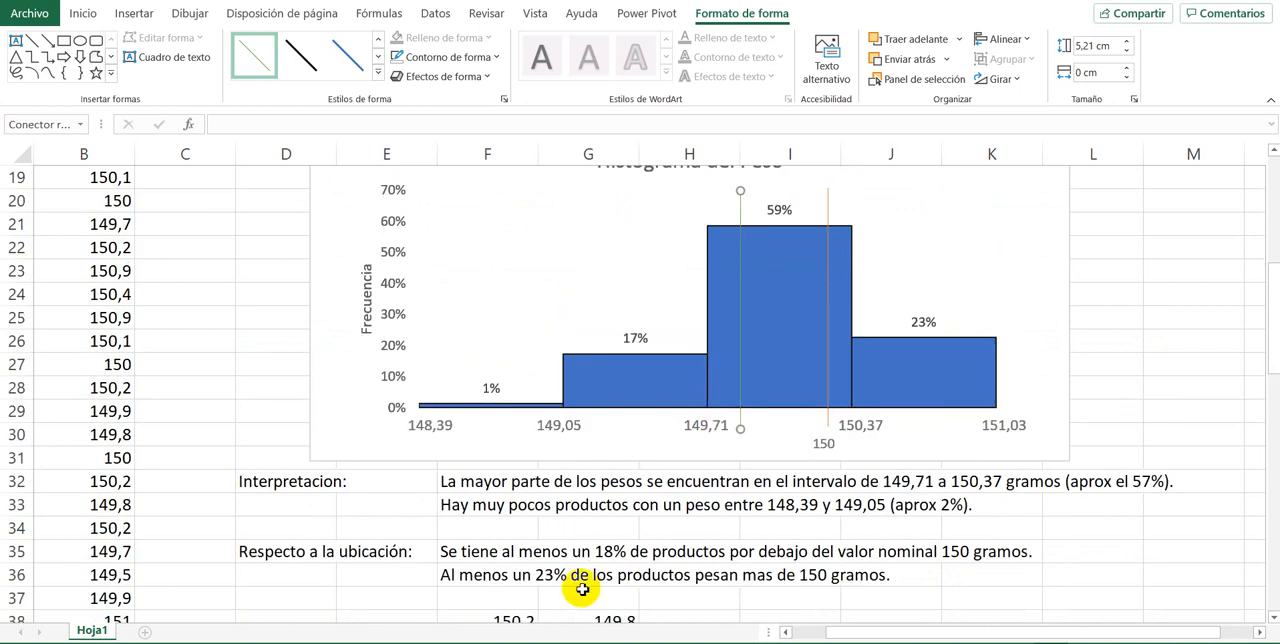
pyautogui.scroll(-1, 527, 552)
pyautogui.scroll(1, 529, 548)
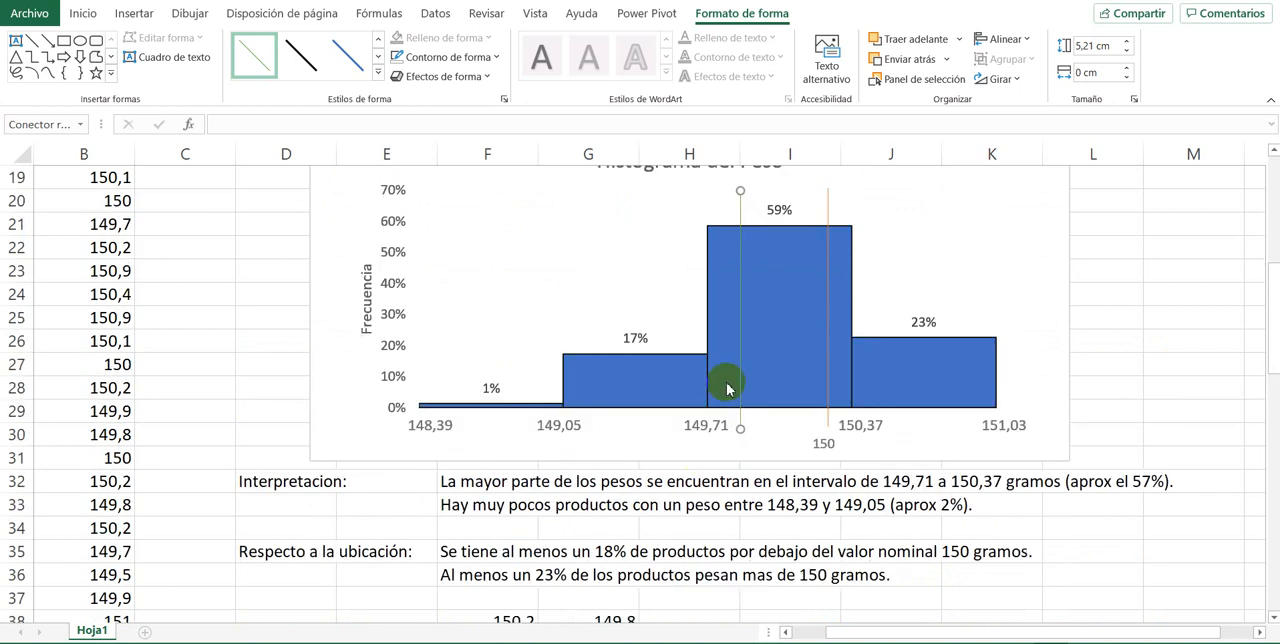
pyautogui.scroll(-2, 737, 384)
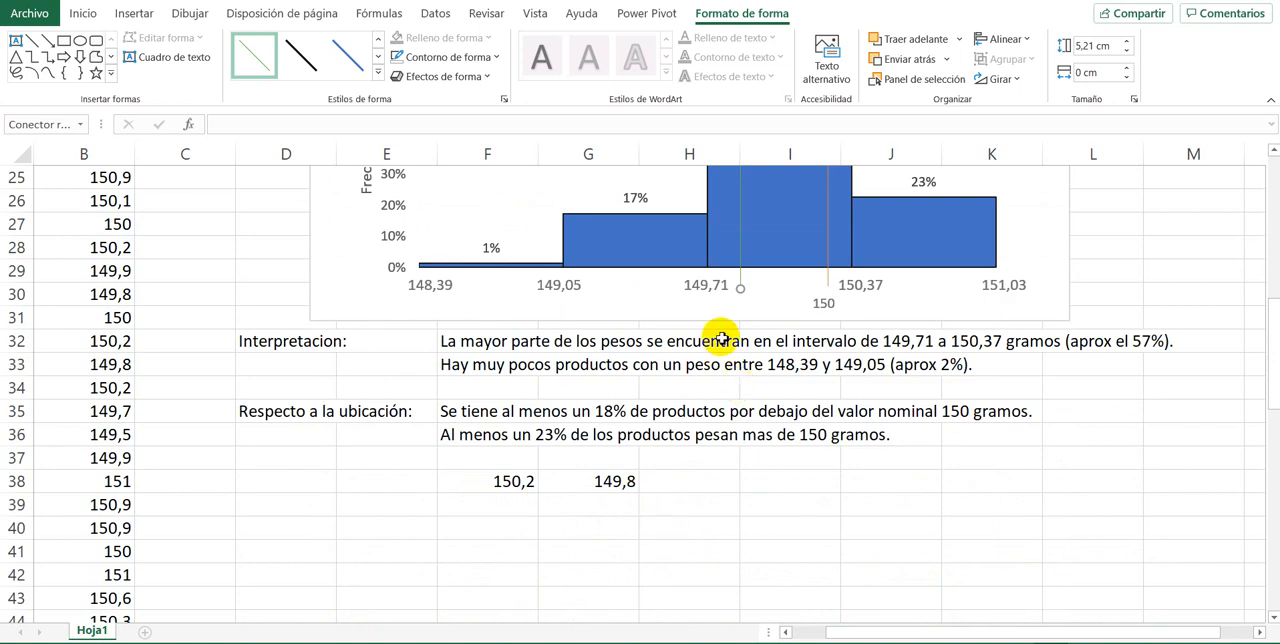
# Step: Move the green line closer to the 149,71 boundary and place a copy of it between the orange 150 line and 150,37
pyautogui.scroll(2, 749, 283)
pyautogui.scroll(-1, 745, 282)
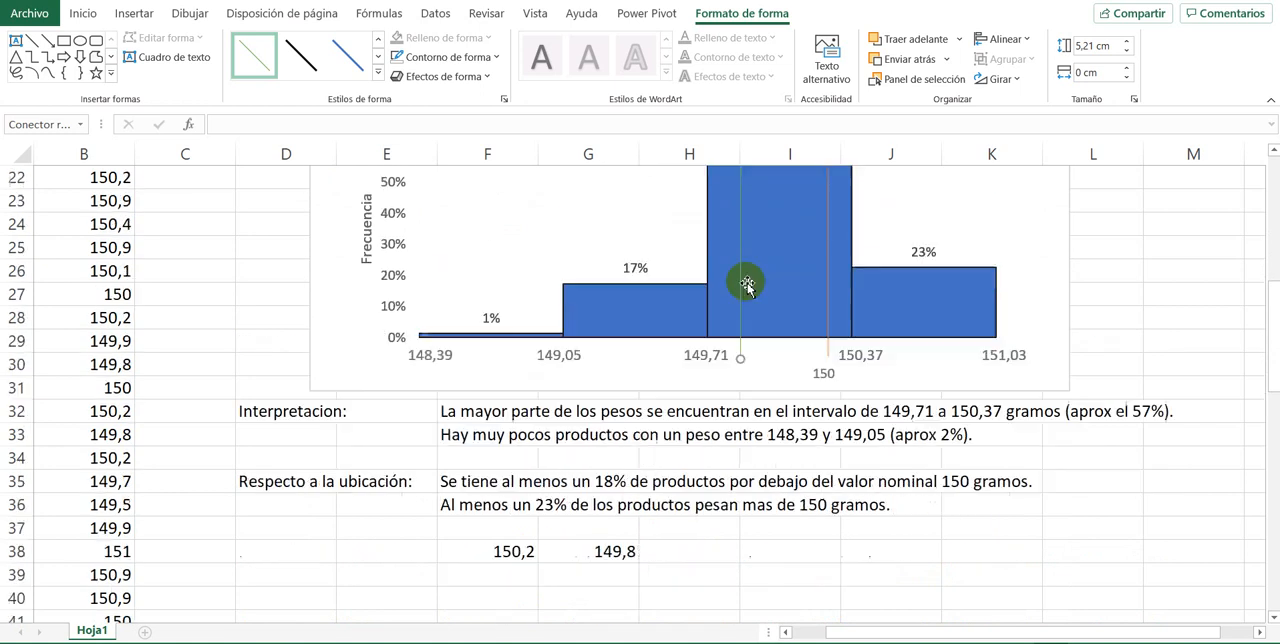
pyautogui.scroll(1, 743, 282)
pyautogui.moveTo(738, 283); pyautogui.dragTo(840, 285)
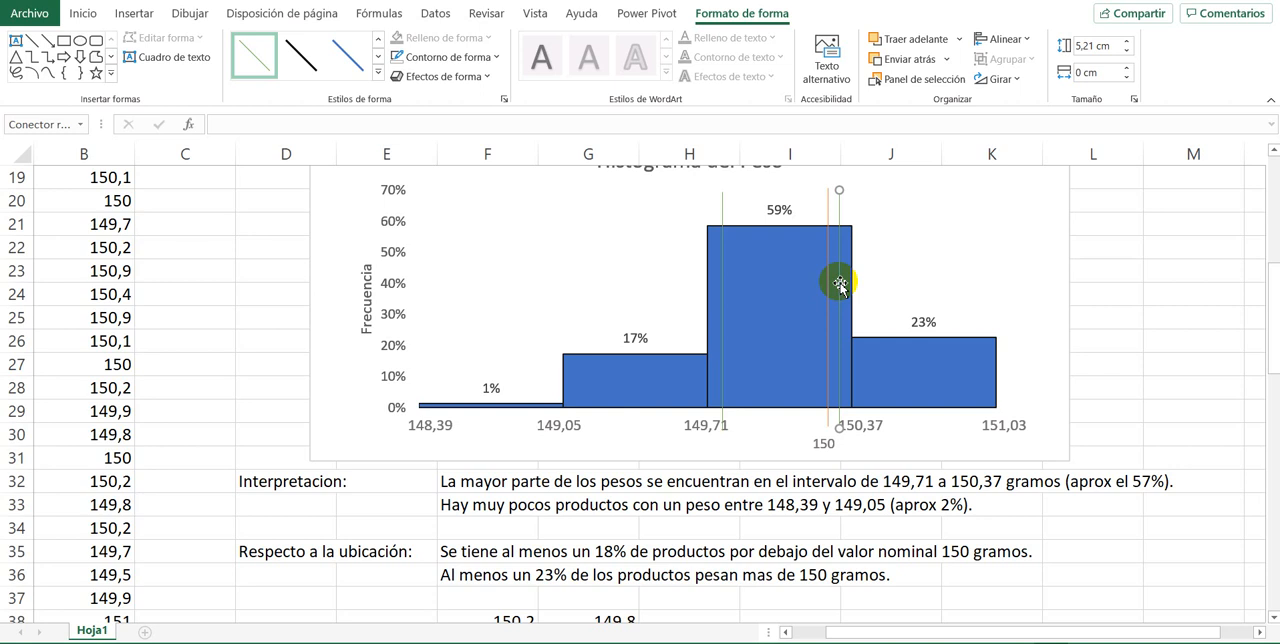
# Step: Copy the 150 label to the top of the green line near 149,71 and change the copy's text to 149,8
pyautogui.click(818, 443)
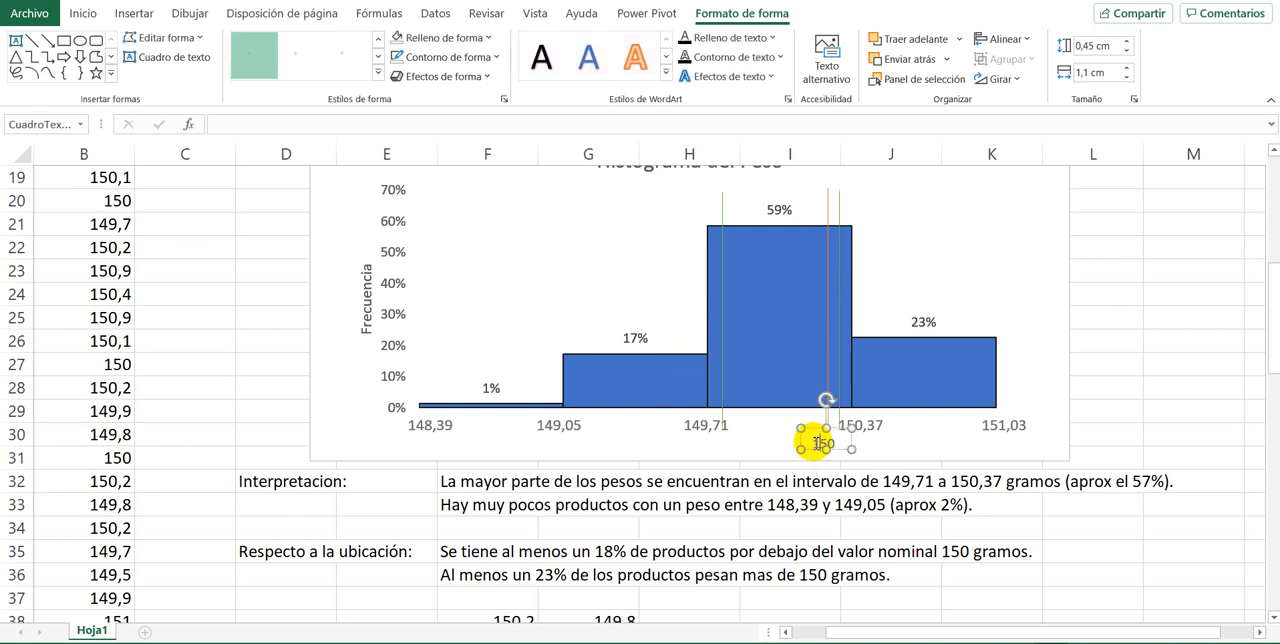
pyautogui.moveTo(815, 437); pyautogui.dragTo(724, 187)
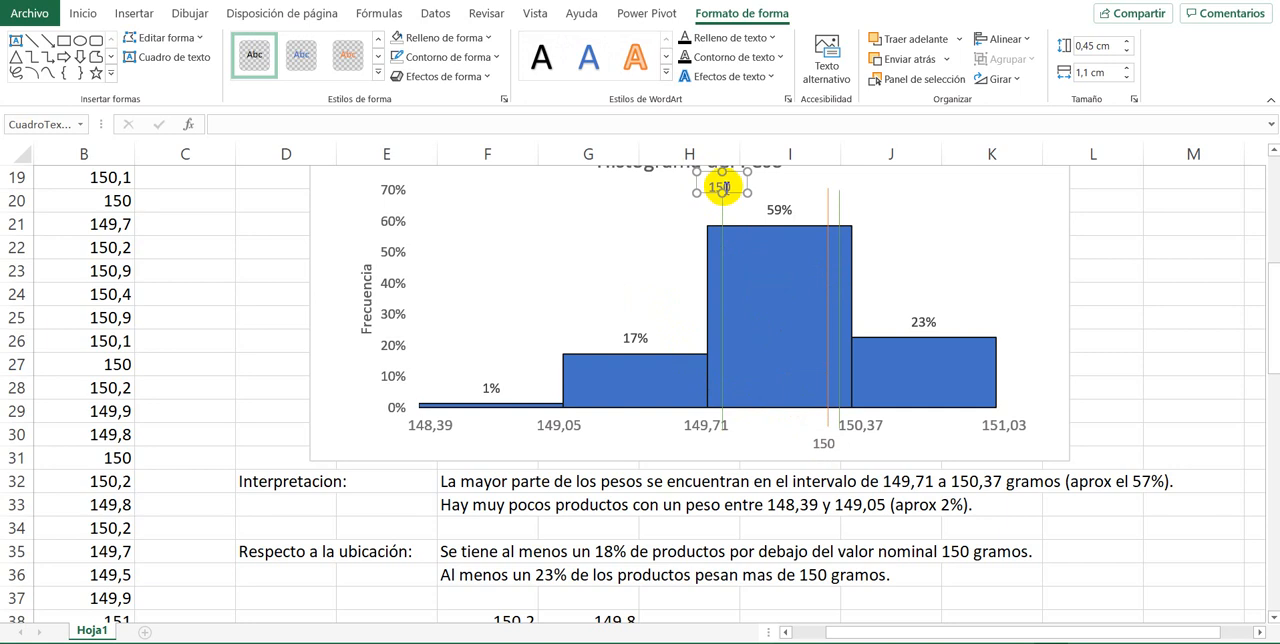
pyautogui.doubleClick(731, 189)
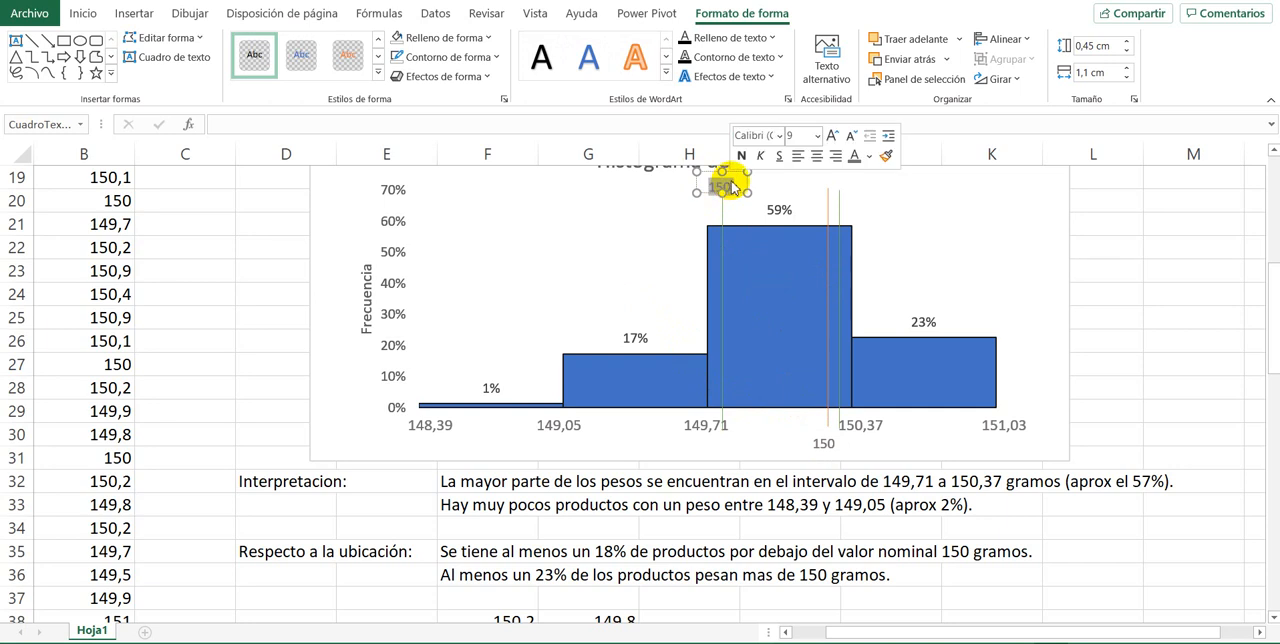
pyautogui.write('49,')
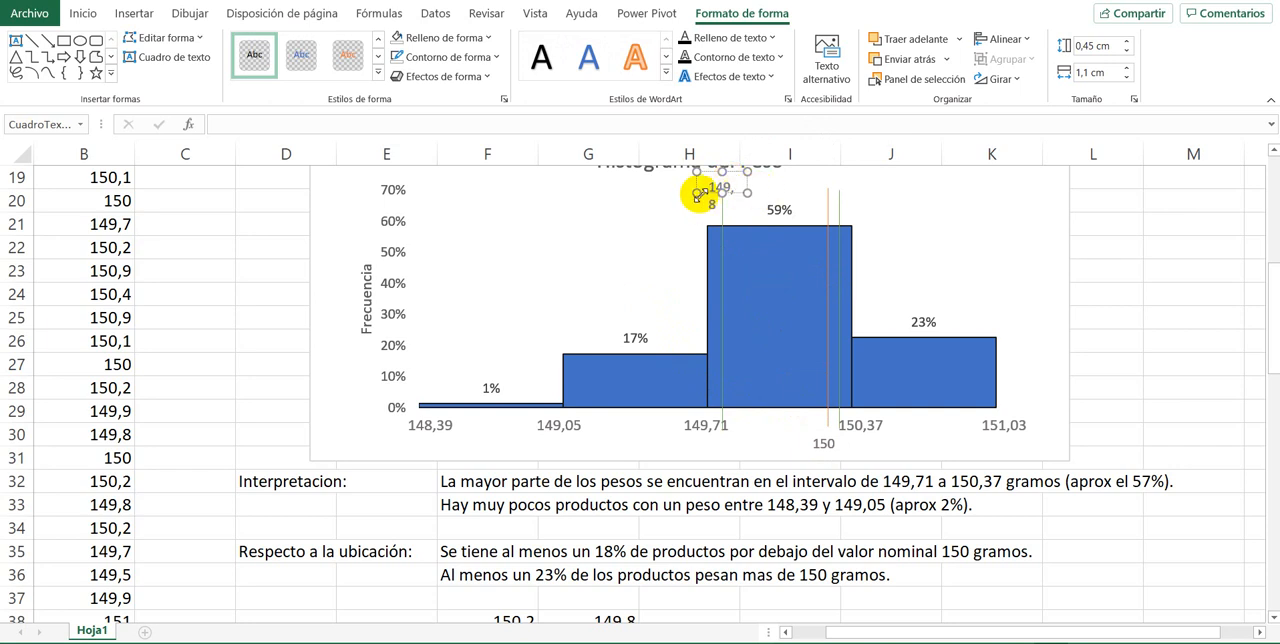
# Step: Enlarge the 149,8 label to 0,6 by 1,29 cm and copy it above the green line near 150,37, with the text 150,2
pyautogui.moveTo(697, 193); pyautogui.dragTo(885, 184)
pyautogui.doubleClick(852, 186)
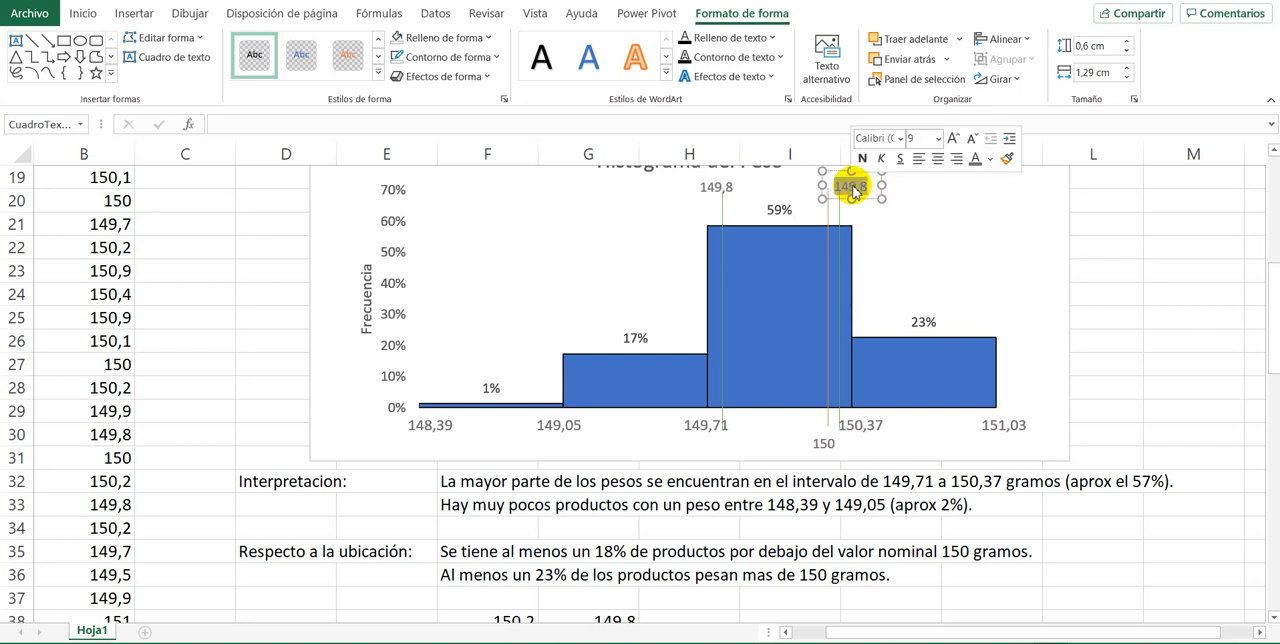
pyautogui.write('150,')
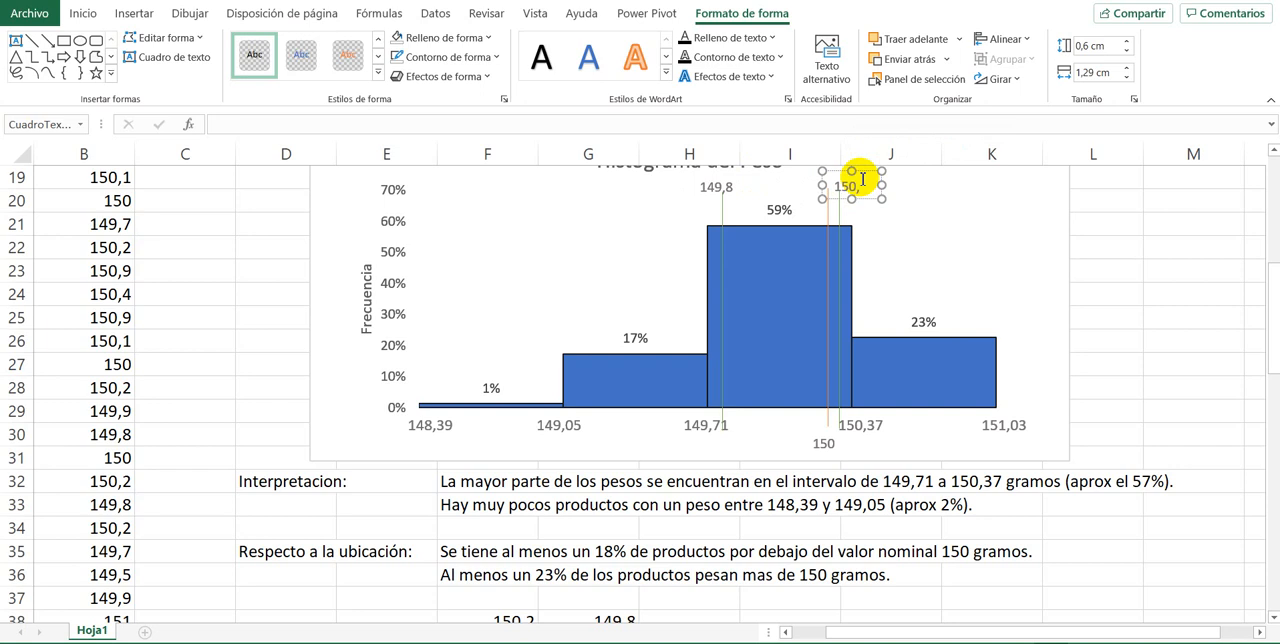
pyautogui.write('2')
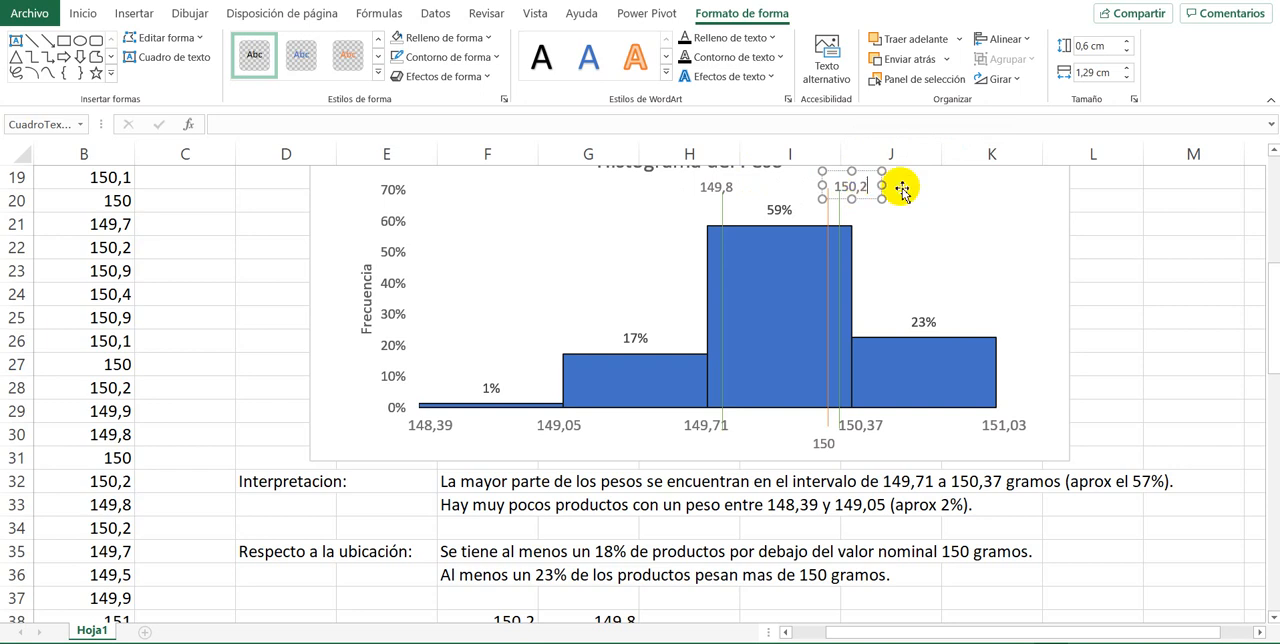
pyautogui.click(1100, 226)
pyautogui.scroll(2, 1095, 265)
pyautogui.scroll(-3, 557, 451)
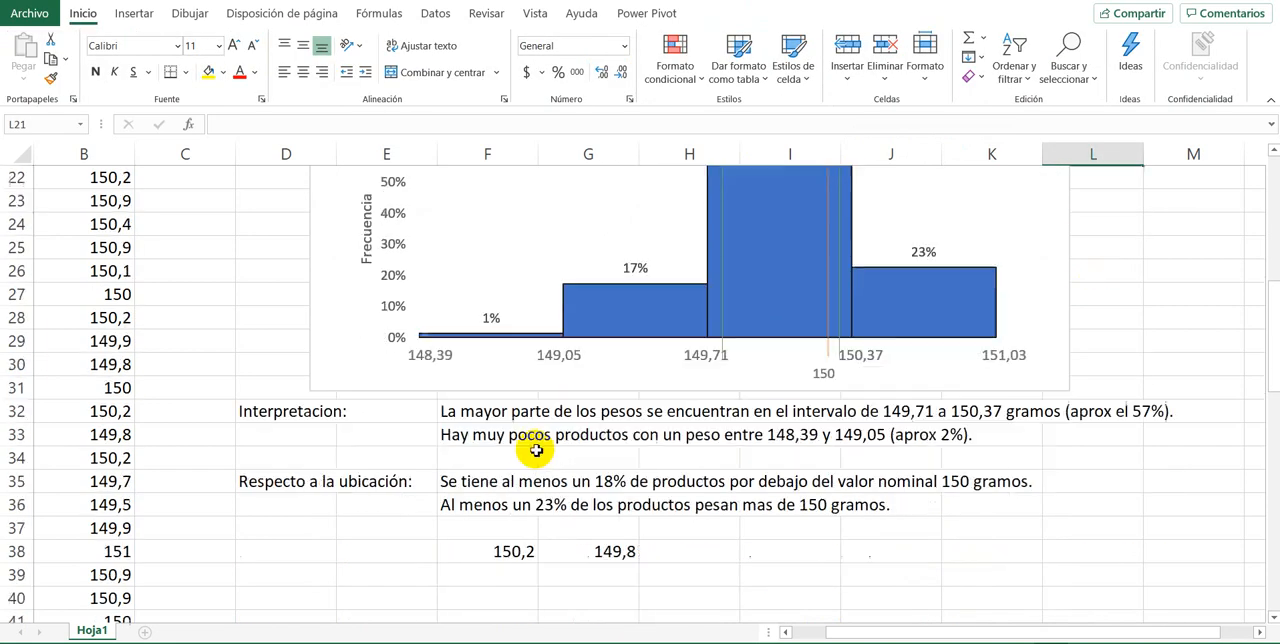
pyautogui.scroll(2, 583, 457)
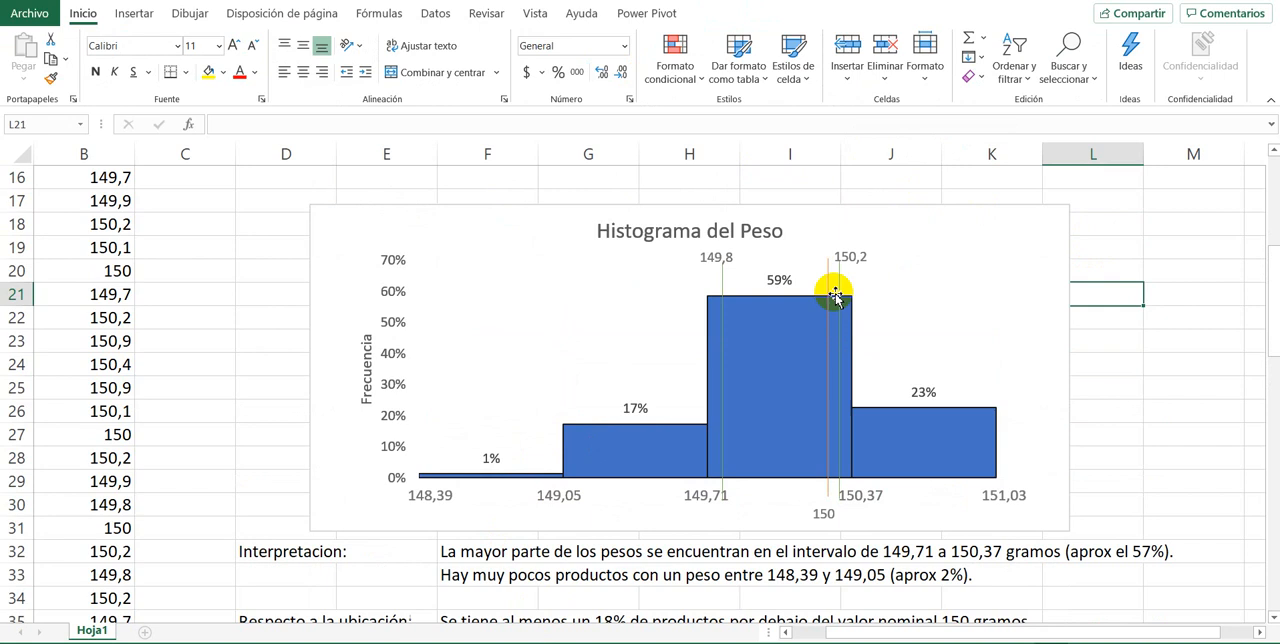
pyautogui.scroll(-4, 751, 286)
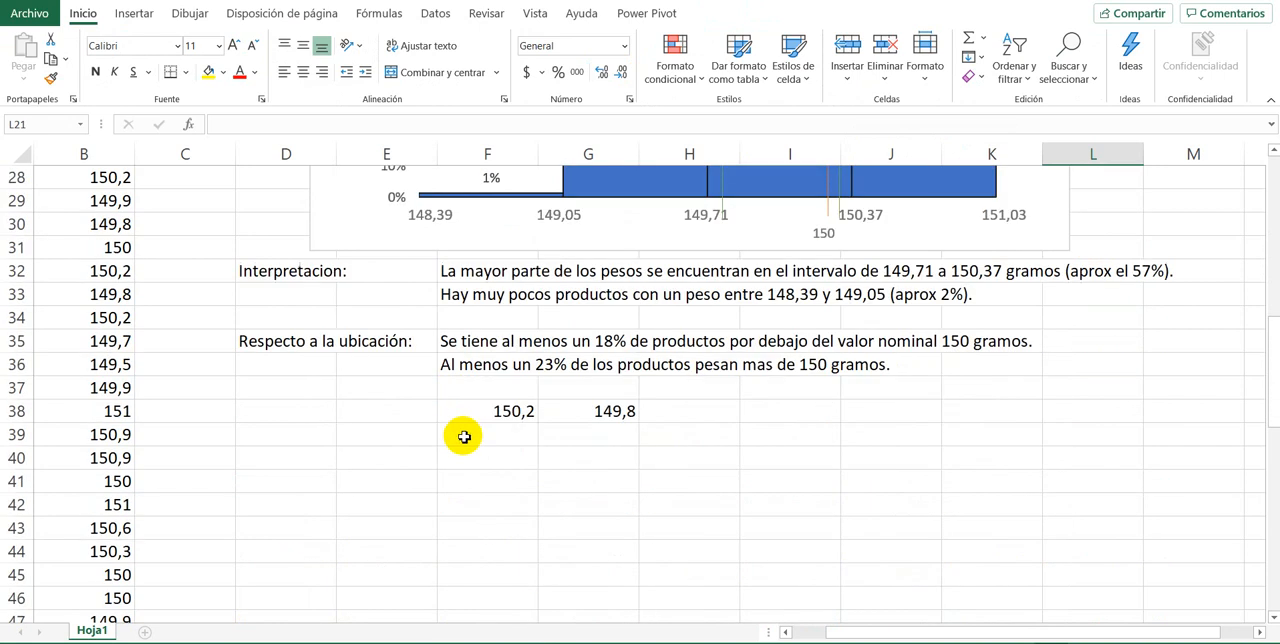
pyautogui.click(464, 437)
pyautogui.click(290, 458)
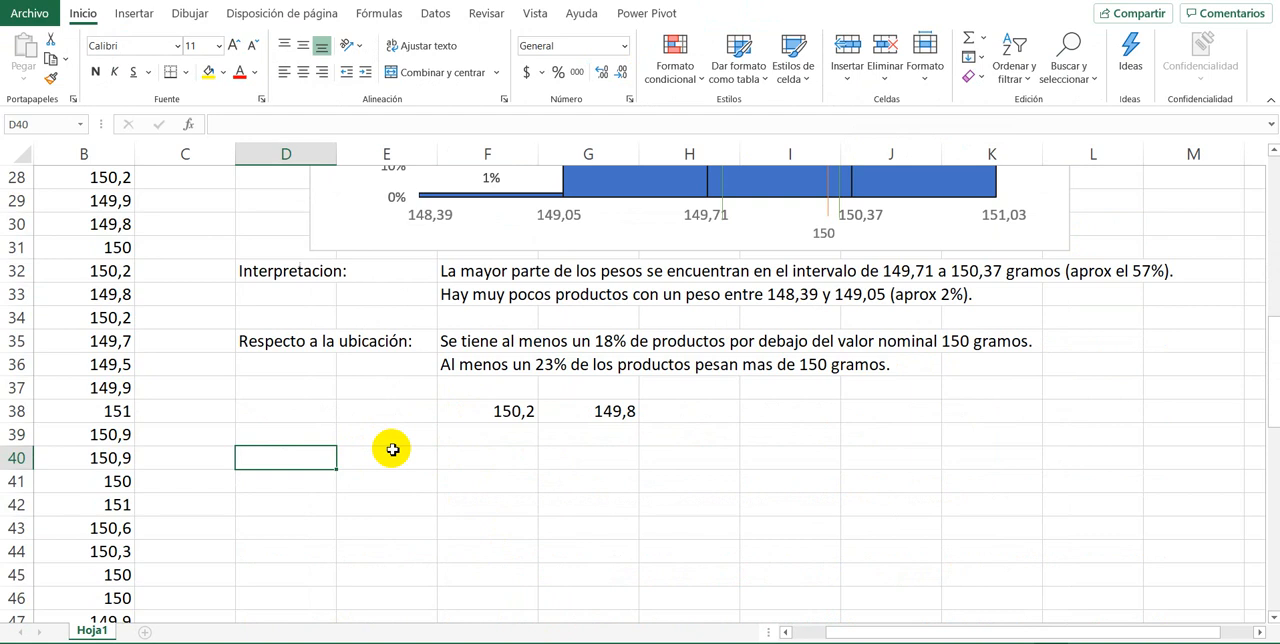
pyautogui.press('Up')
pyautogui.press('Down')
pyautogui.write('E')
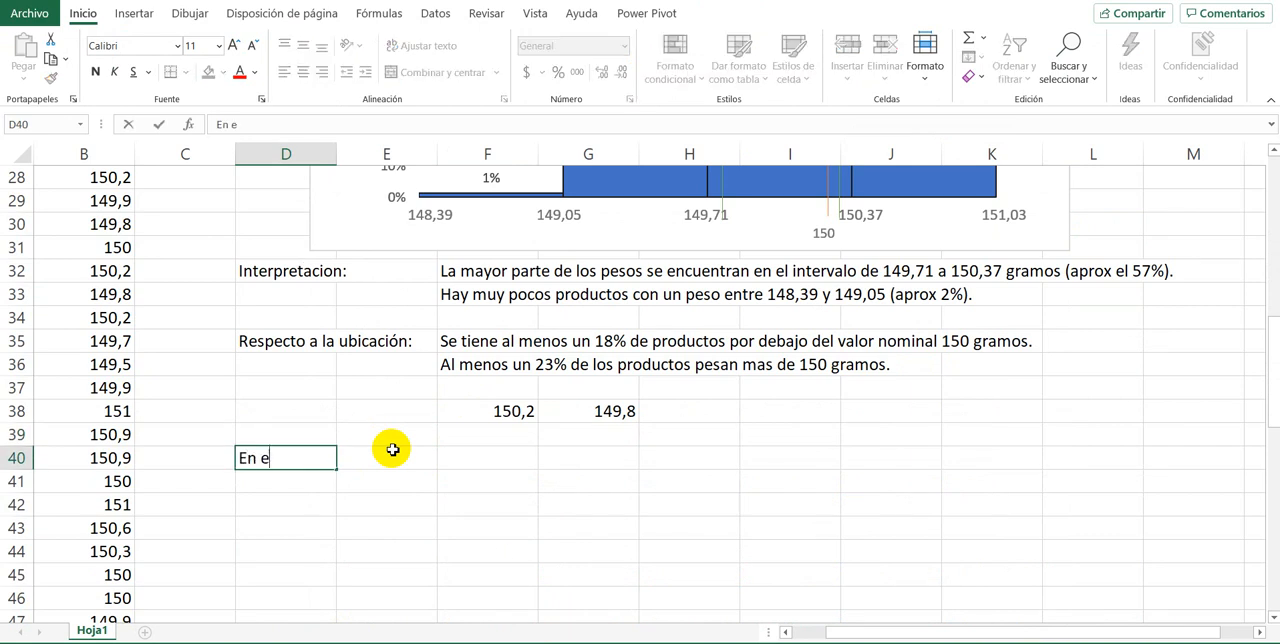
pyautogui.press('Escape')
# Step: Write in F40 "Usando este grafico no podemos asegurar que porcentaje de productos son aptos para la venta."
pyautogui.press('Right')
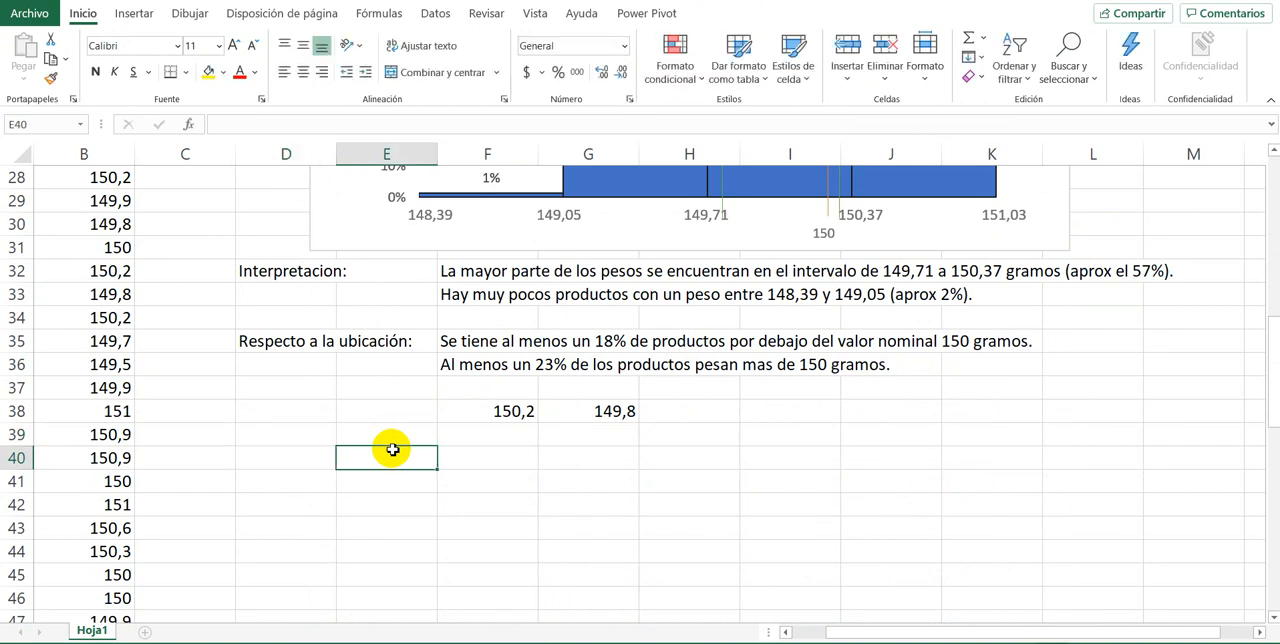
pyautogui.press('Right')
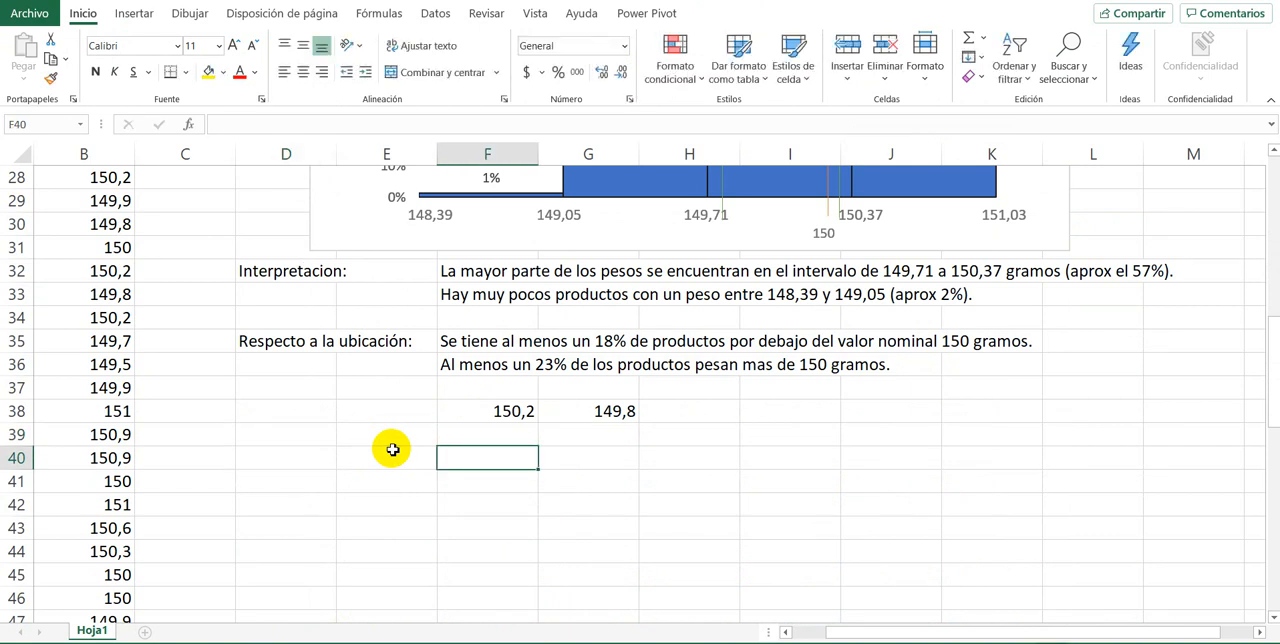
pyautogui.write('Usando est')
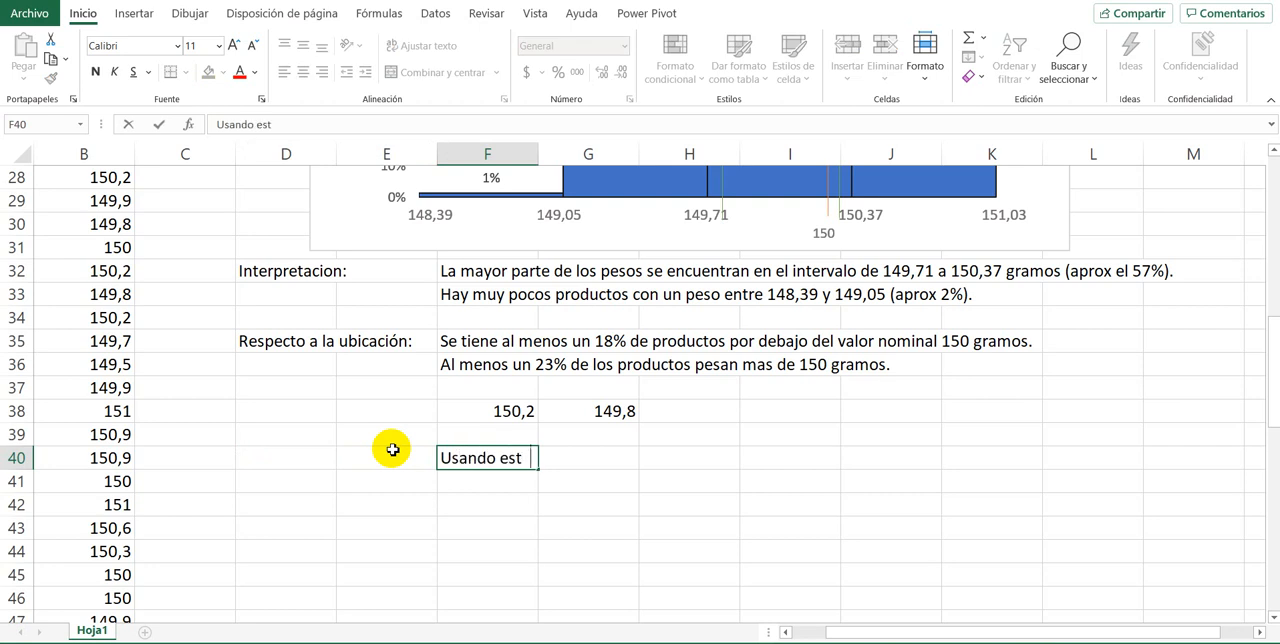
pyautogui.write('e grafico no pod')
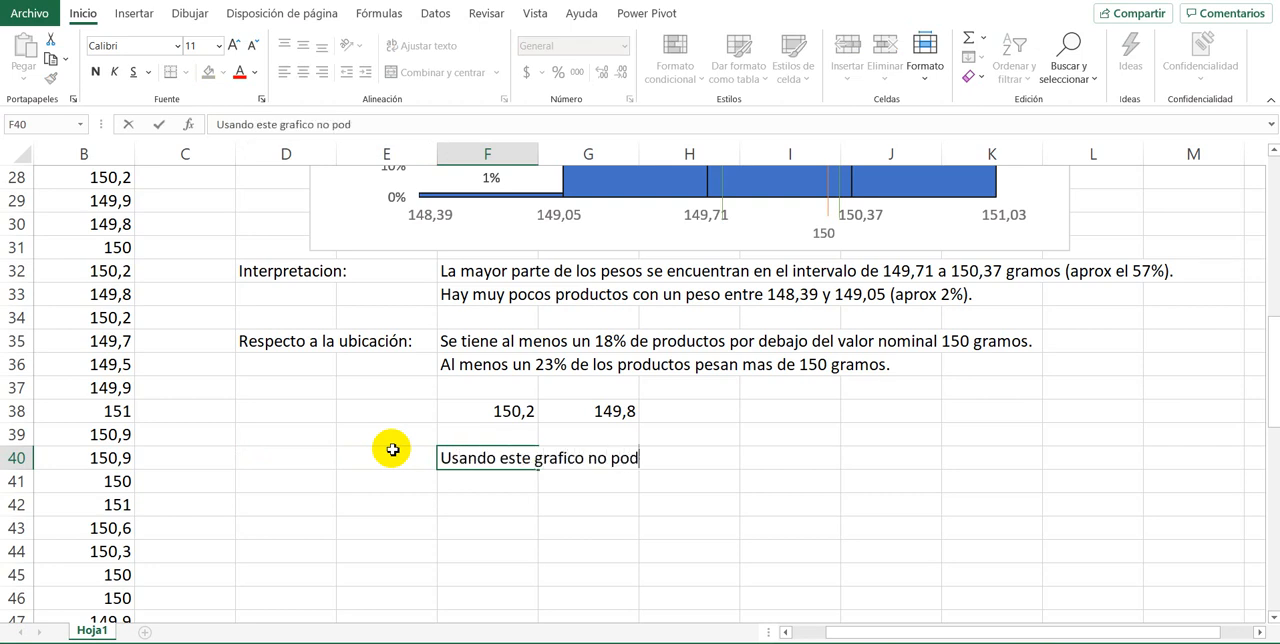
pyautogui.write('emos asegur')
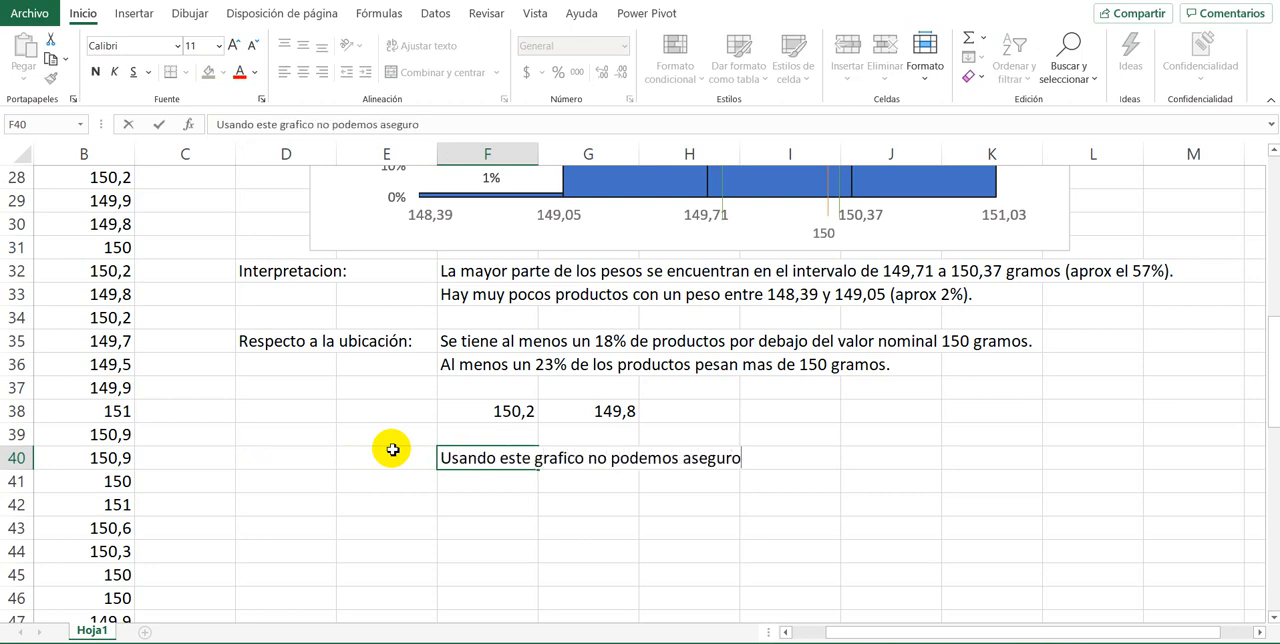
pyautogui.write('ar que porcenta')
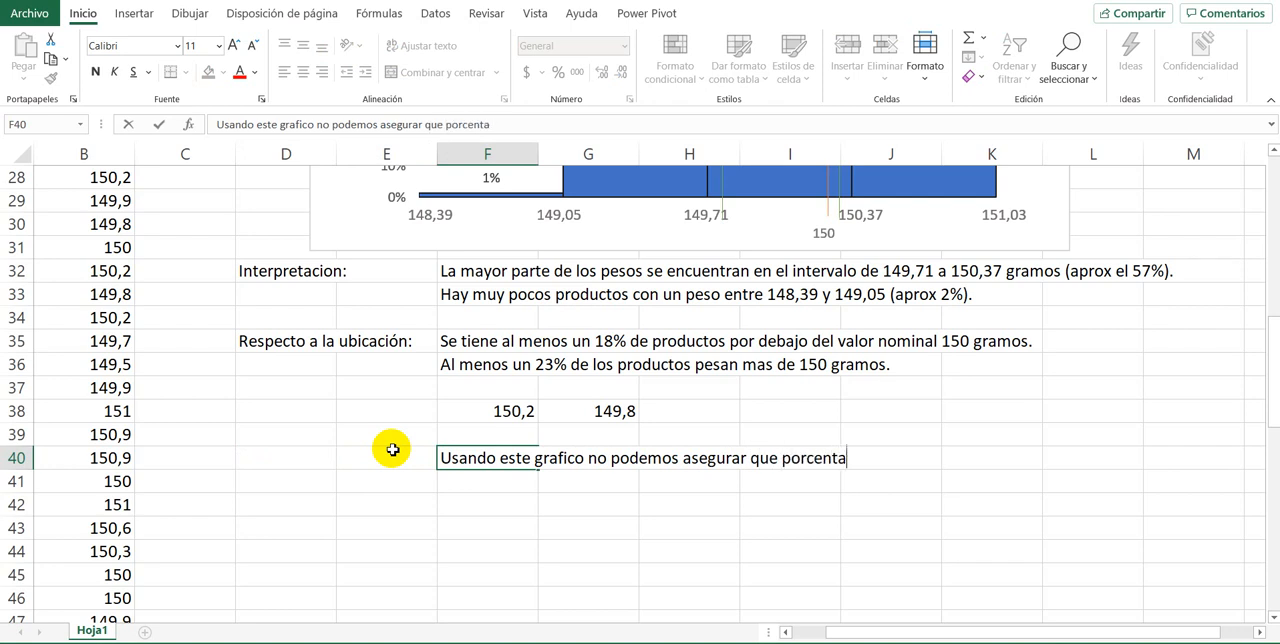
pyautogui.write('je de produc')
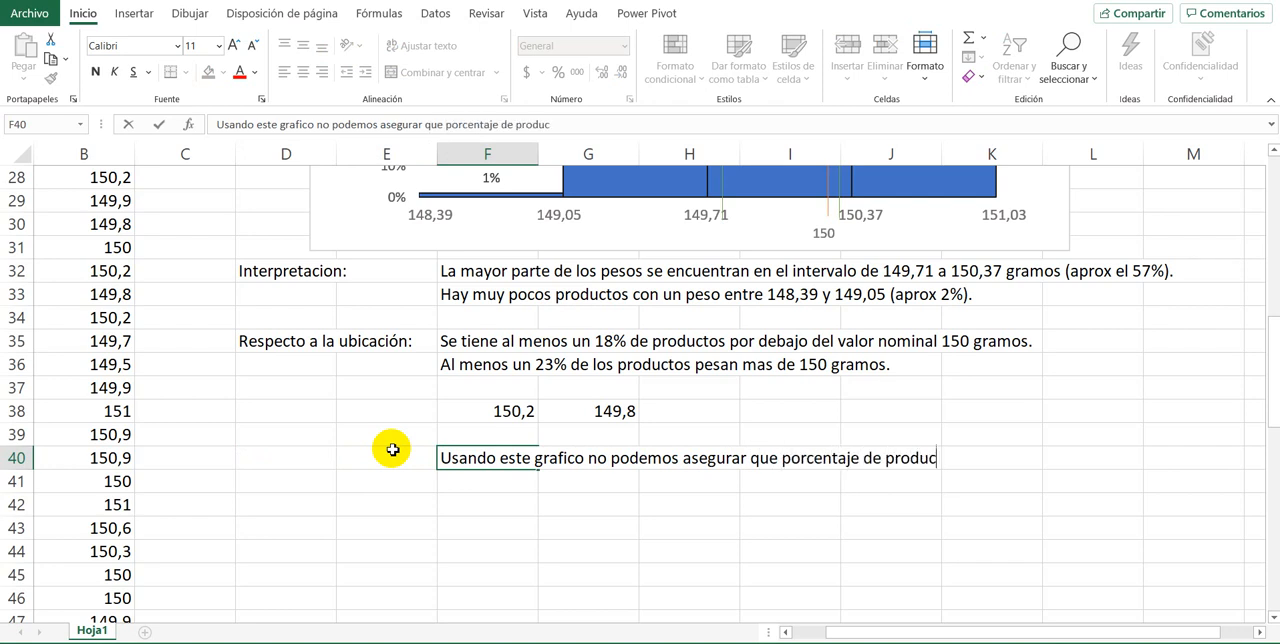
pyautogui.write('tos son apt')
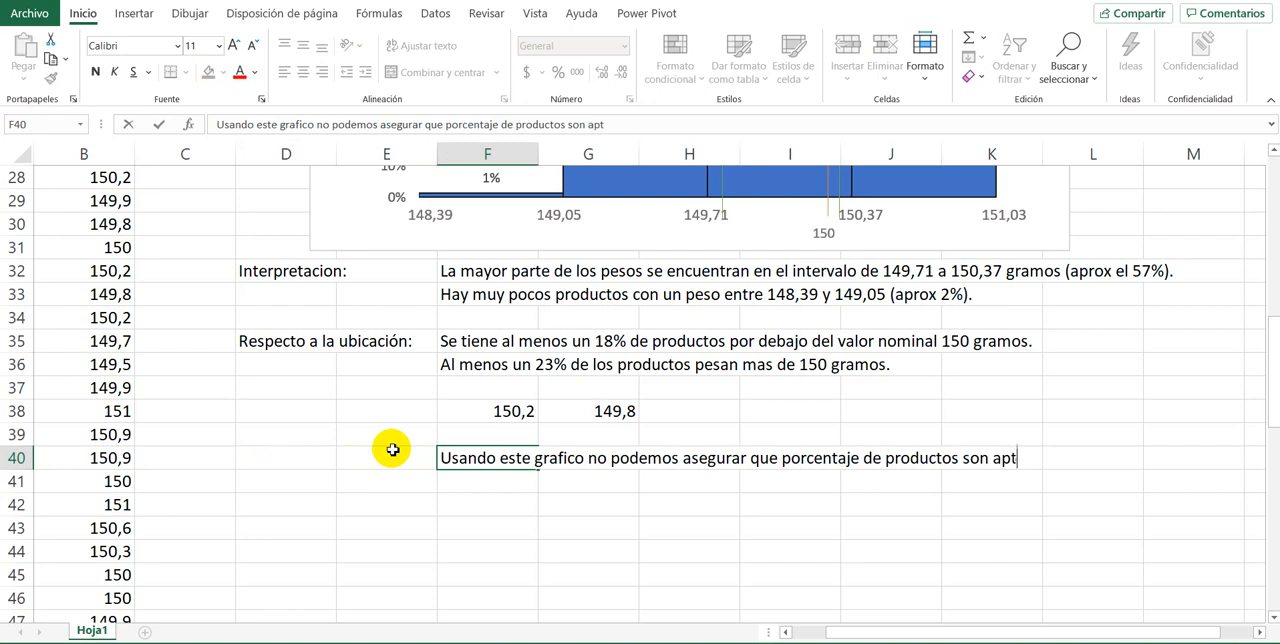
pyautogui.write('os para la ')
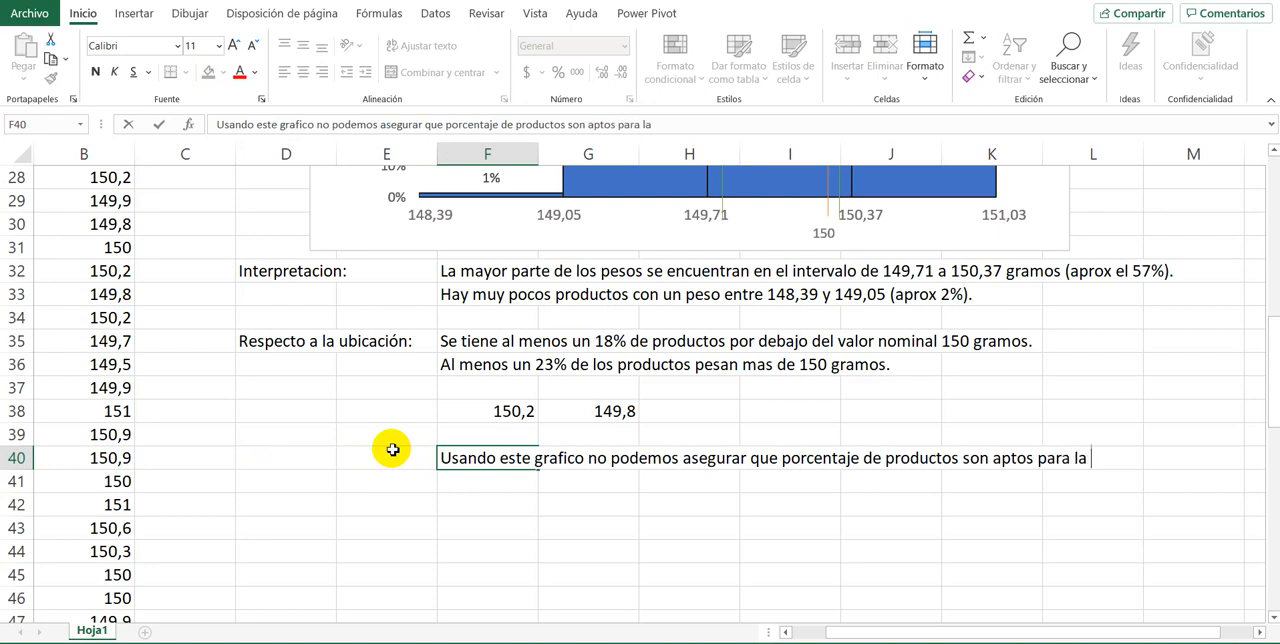
pyautogui.write('venta.')
pyautogui.press('Return')
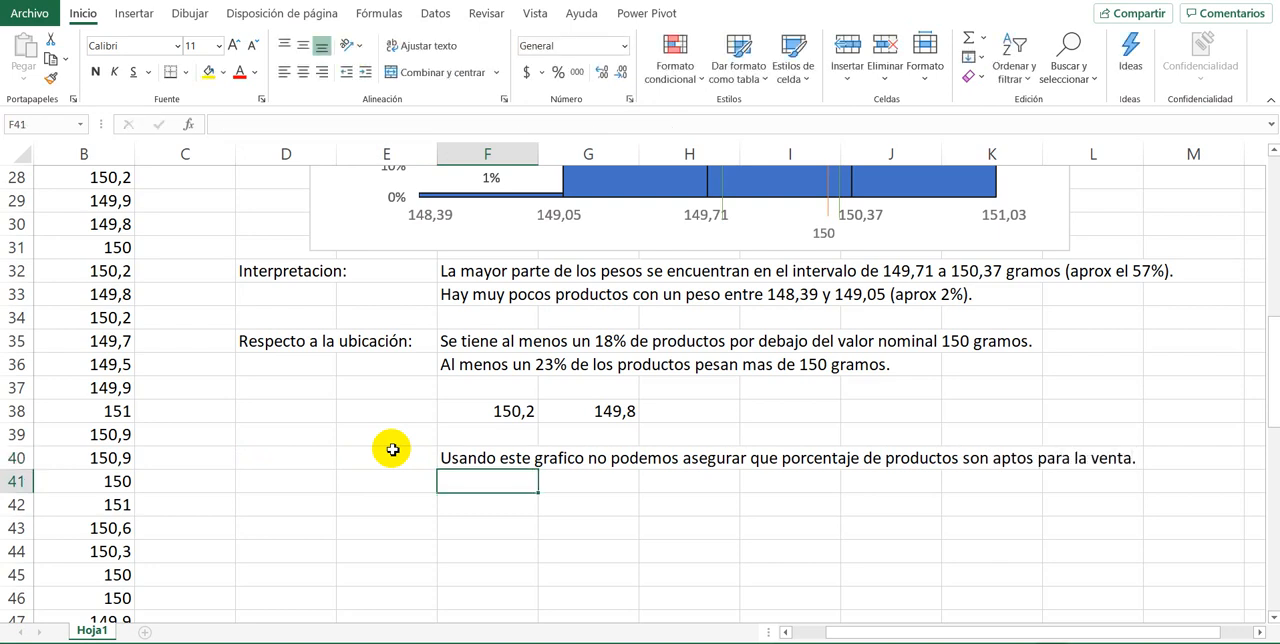
# Step: Review the histogram's tolerance range and begin the conclusion in F41 with "Pero se puede garantizar que: Al menos el"
pyautogui.scroll(3, 391, 449)
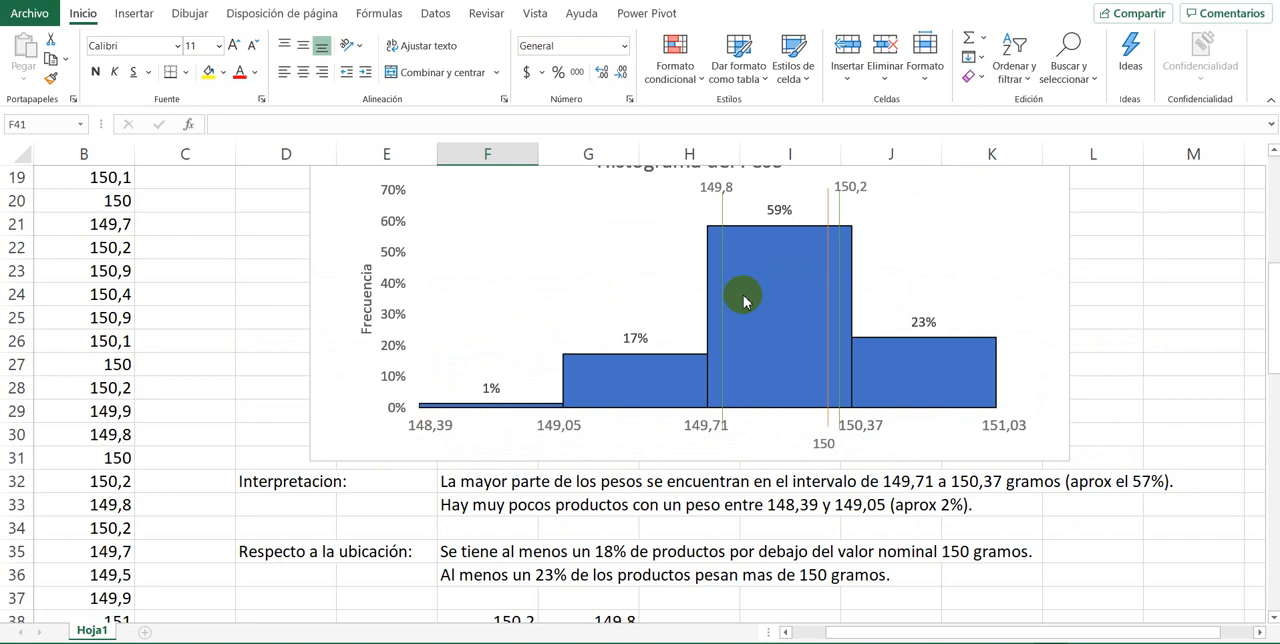
pyautogui.moveTo(744, 299)
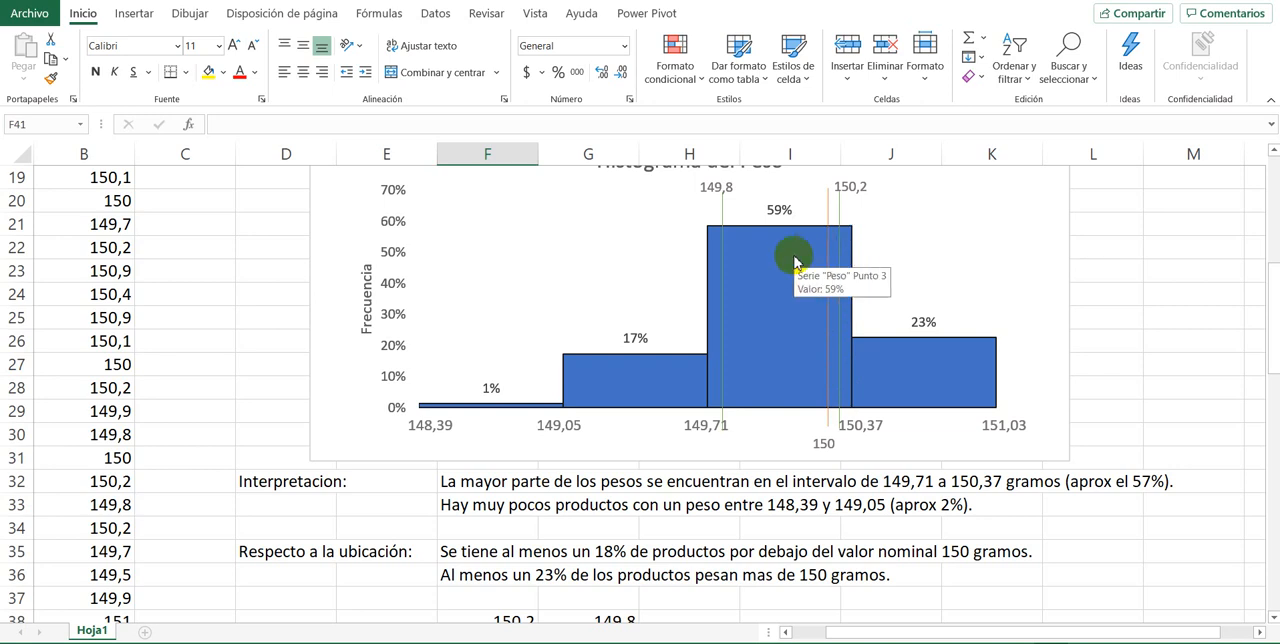
pyautogui.scroll(-2, 720, 286)
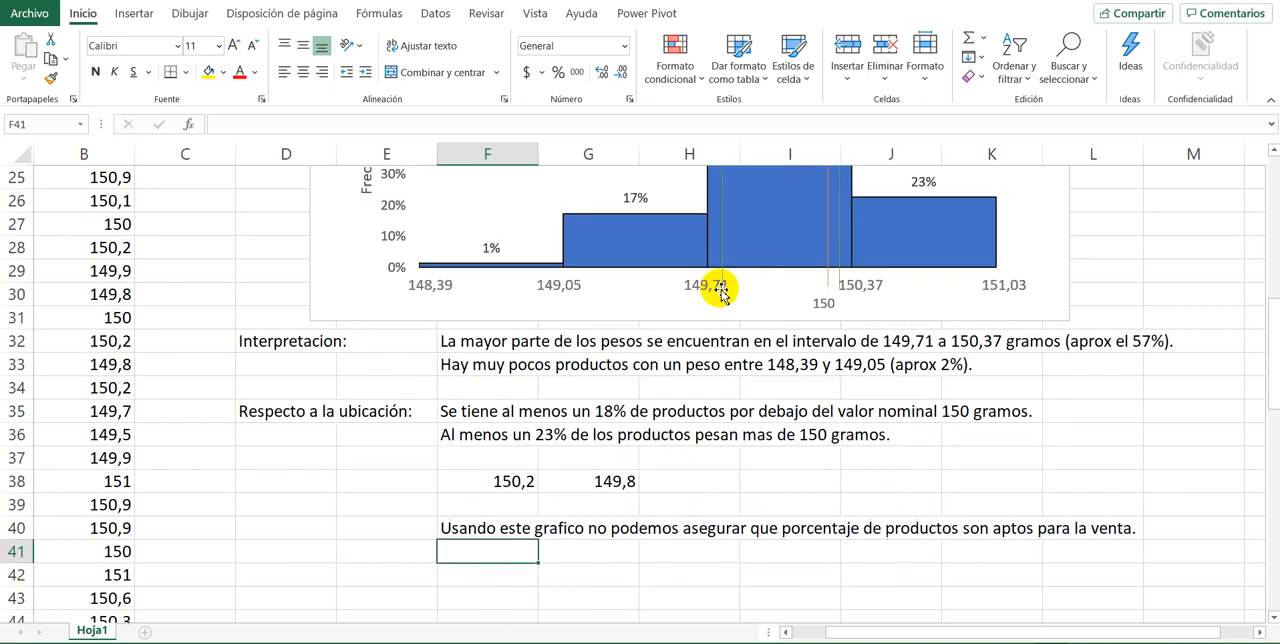
pyautogui.write('Pero')
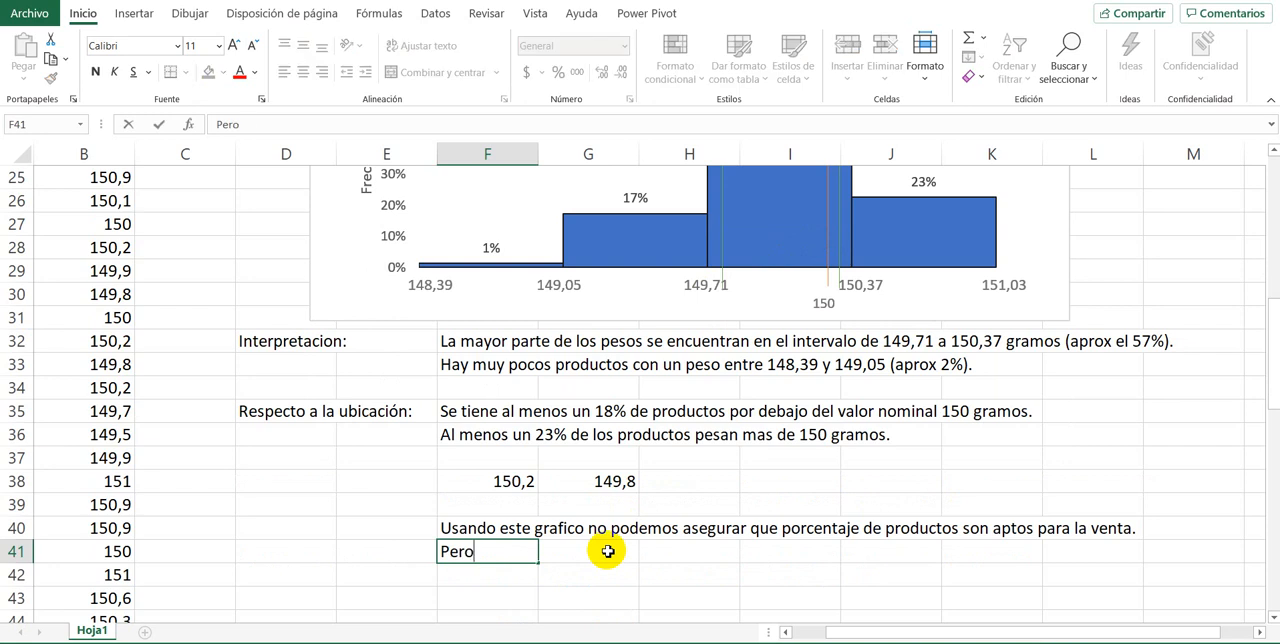
pyautogui.write(' se puede garan')
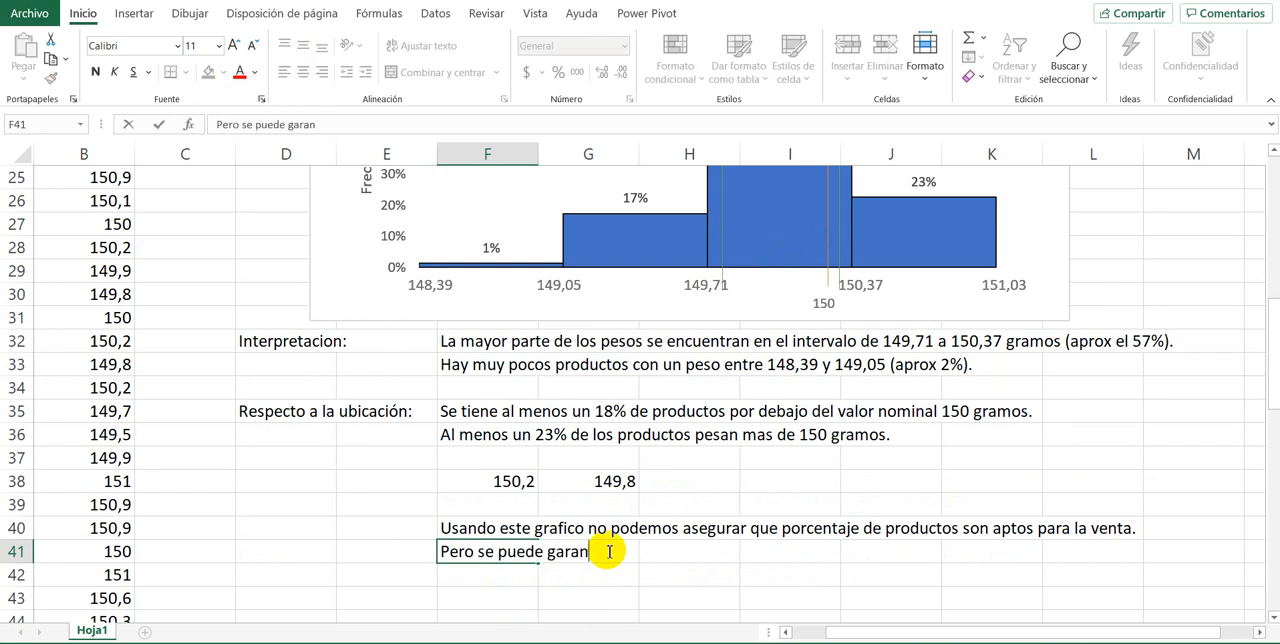
pyautogui.write('tizar que ')
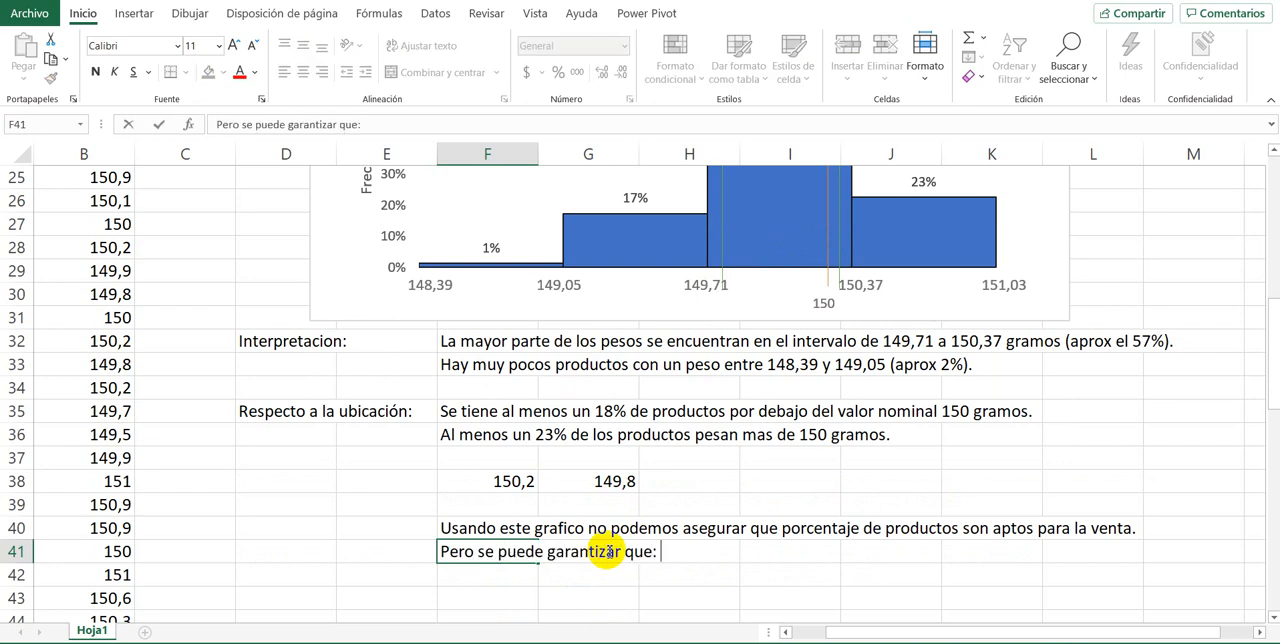
pyautogui.write(' Al menos el')
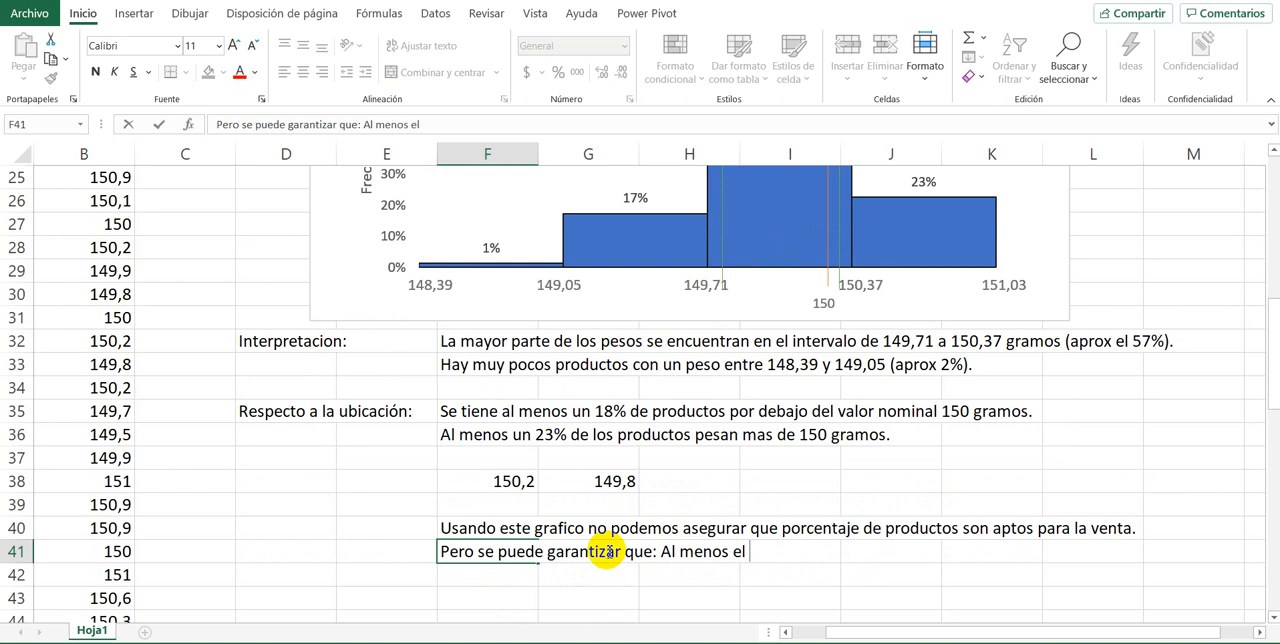
# Step: Examine the histogram bars lying entirely outside the 149,8 and 150,2 limits, together with their percentages and interval boundaries
pyautogui.scroll(3, 608, 551)
pyautogui.scroll(-1, 650, 520)
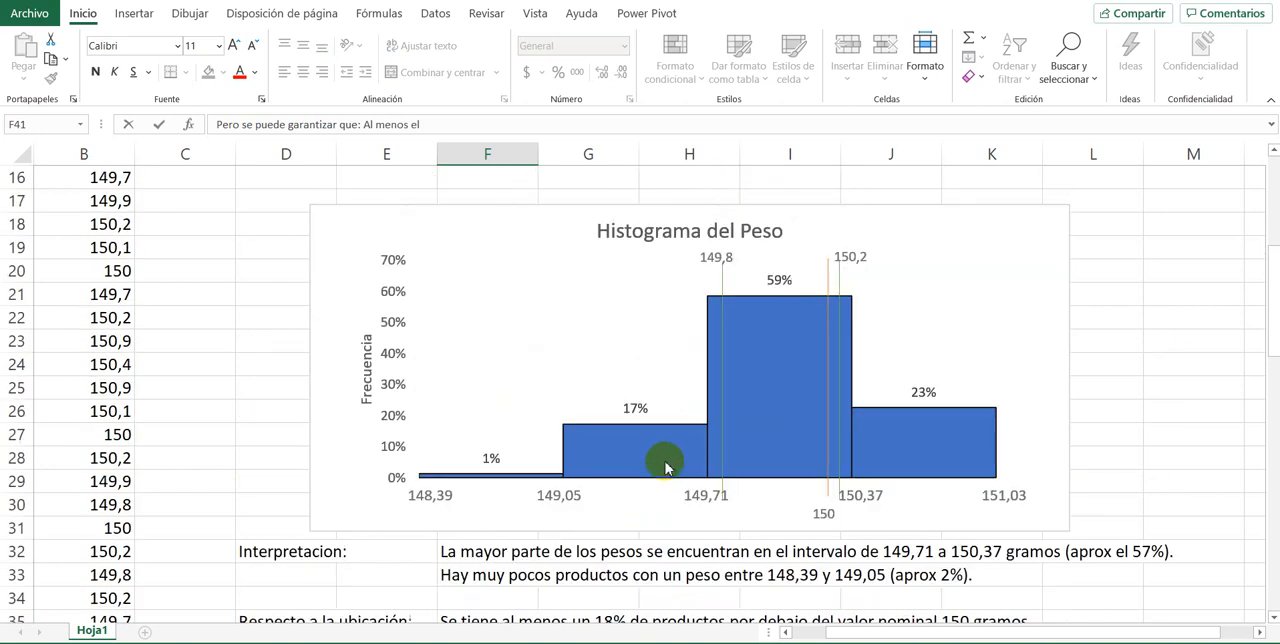
pyautogui.click(666, 466)
pyautogui.click(530, 474)
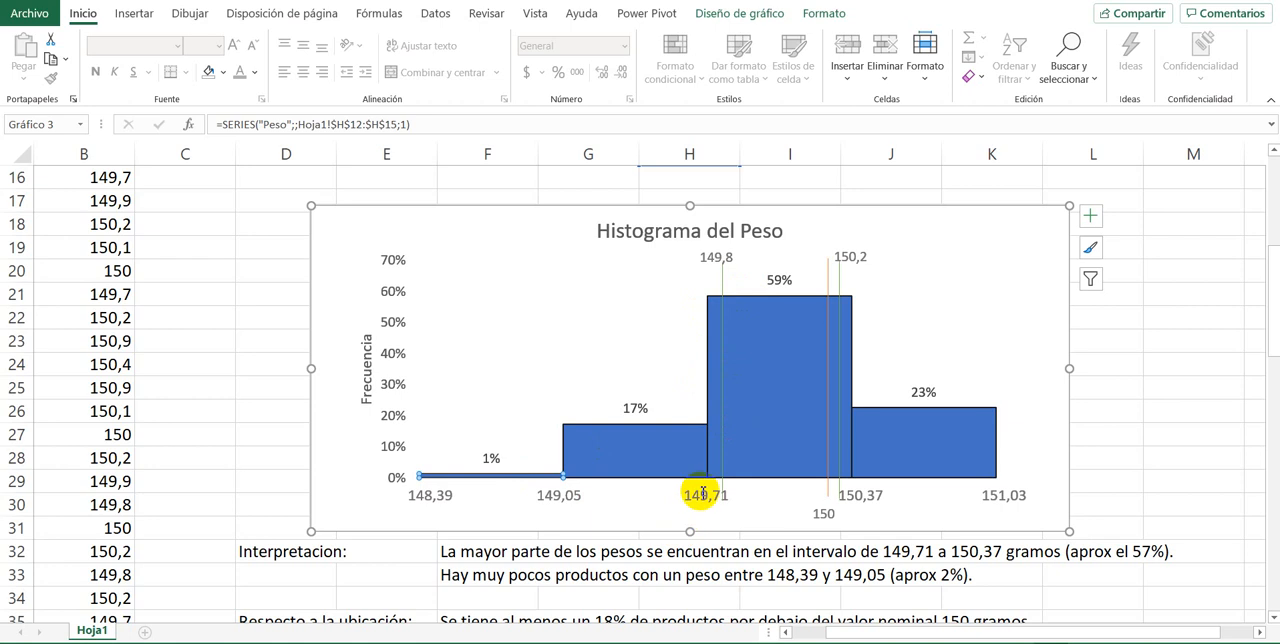
pyautogui.click(875, 498)
pyautogui.click(911, 434)
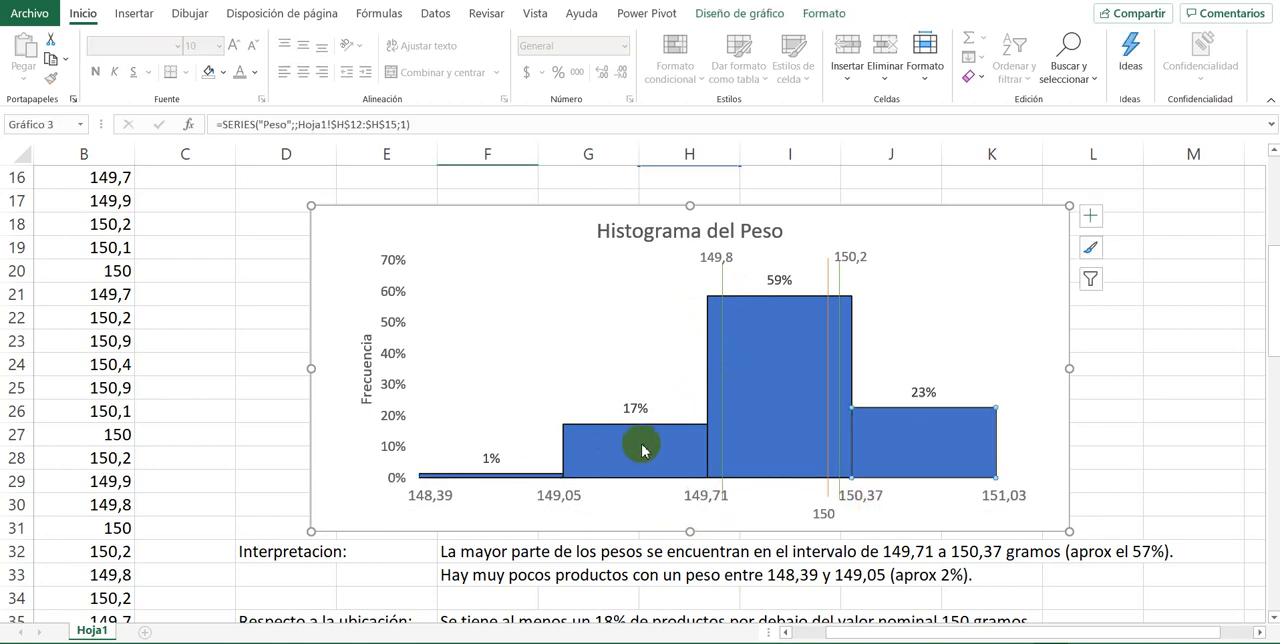
pyautogui.click(643, 444)
pyautogui.click(500, 475)
pyautogui.scroll(-3, 518, 436)
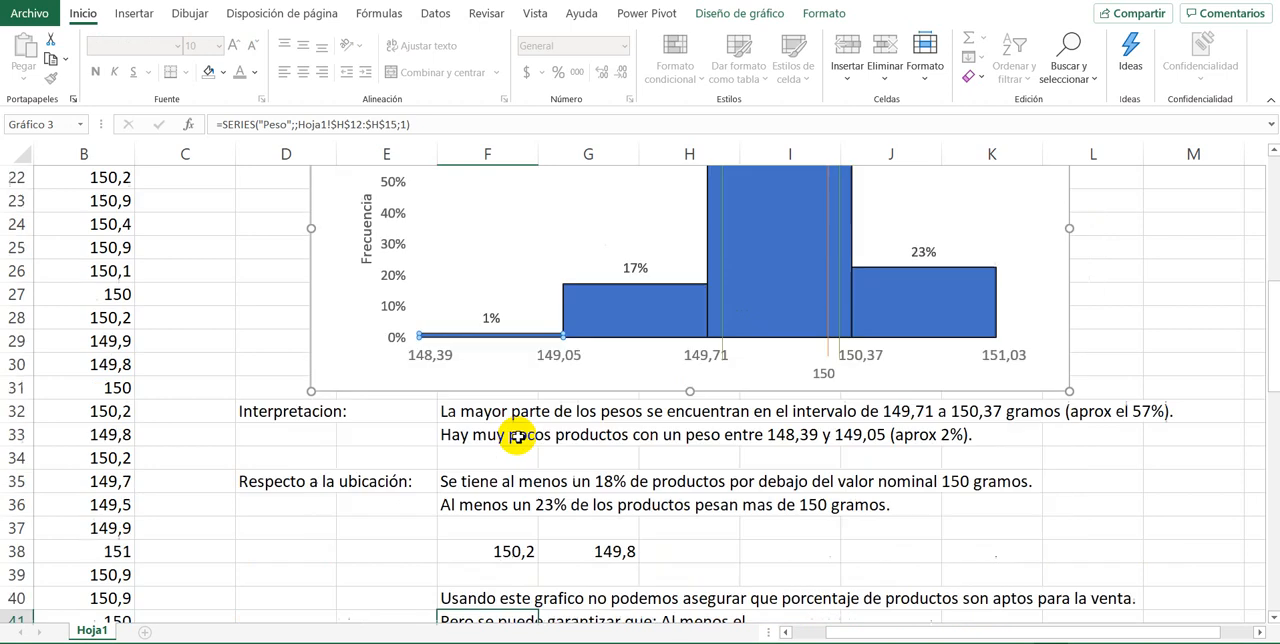
# Step: Complete the conclusion in F41 after "Al menos el" with "41% de los productos no son aptos para la venta."
pyautogui.scroll(3, 520, 436)
pyautogui.click(918, 282)
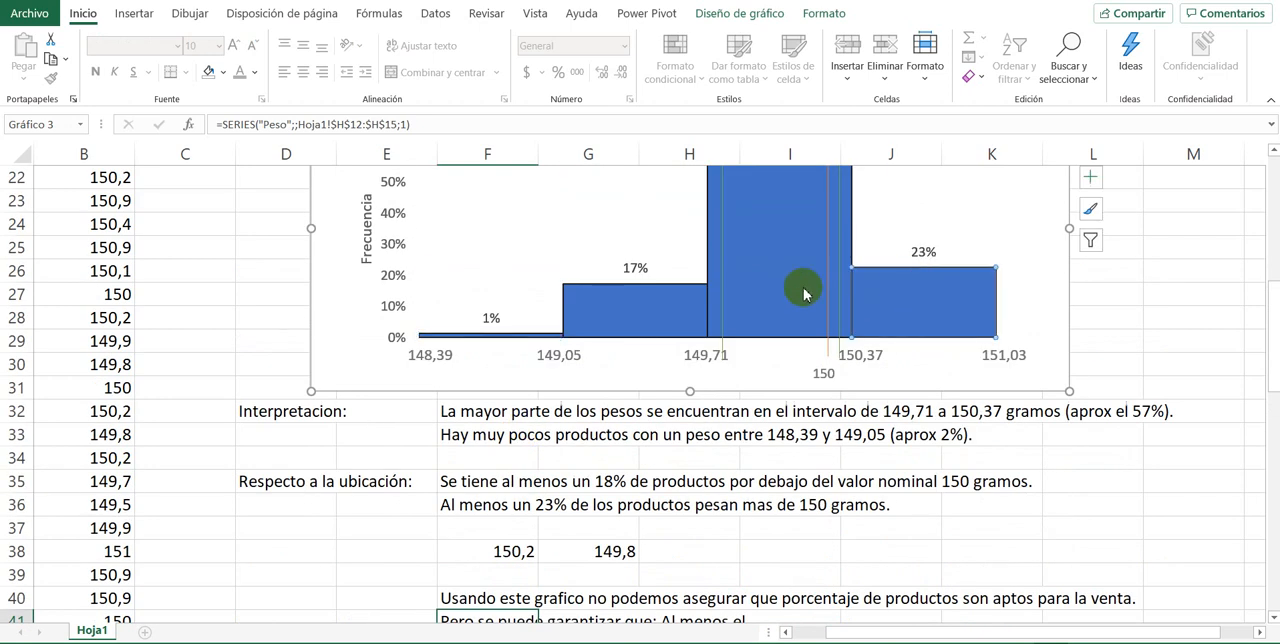
pyautogui.click(657, 316)
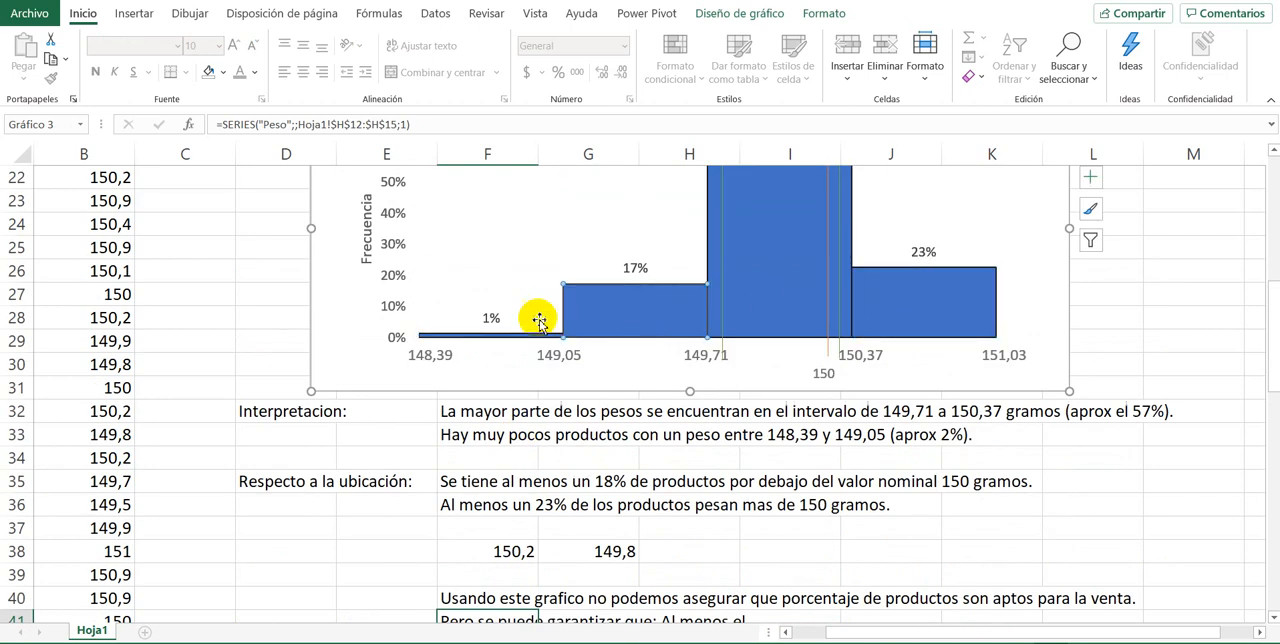
pyautogui.scroll(-3, 514, 337)
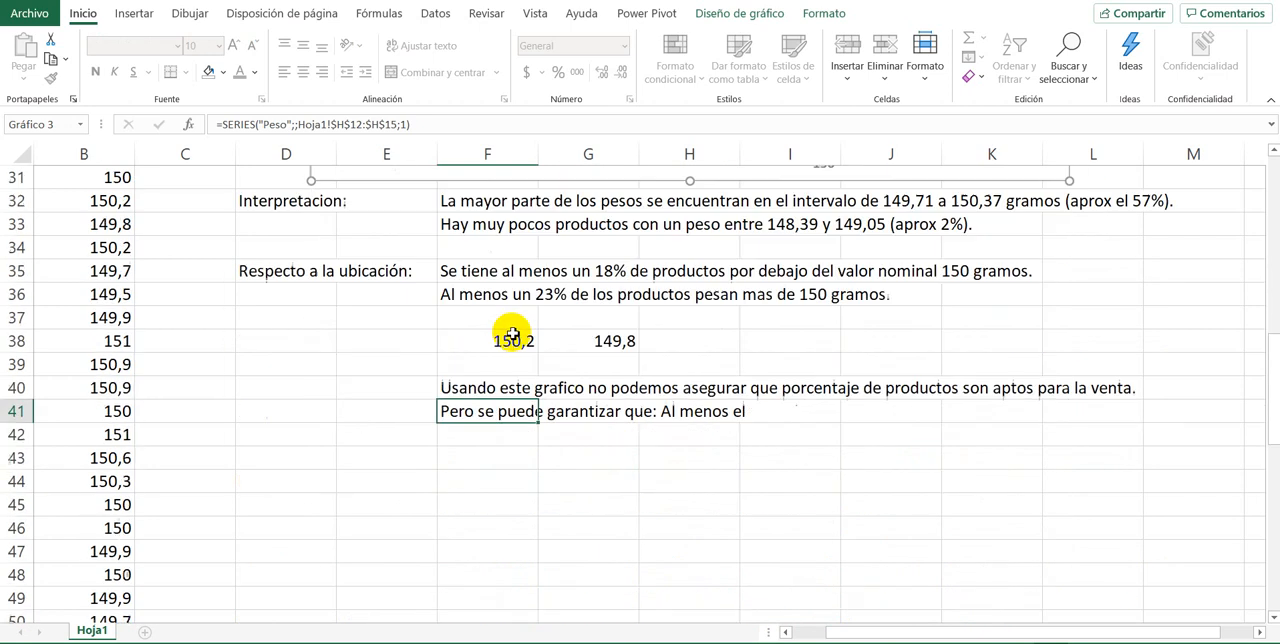
pyautogui.click(486, 411)
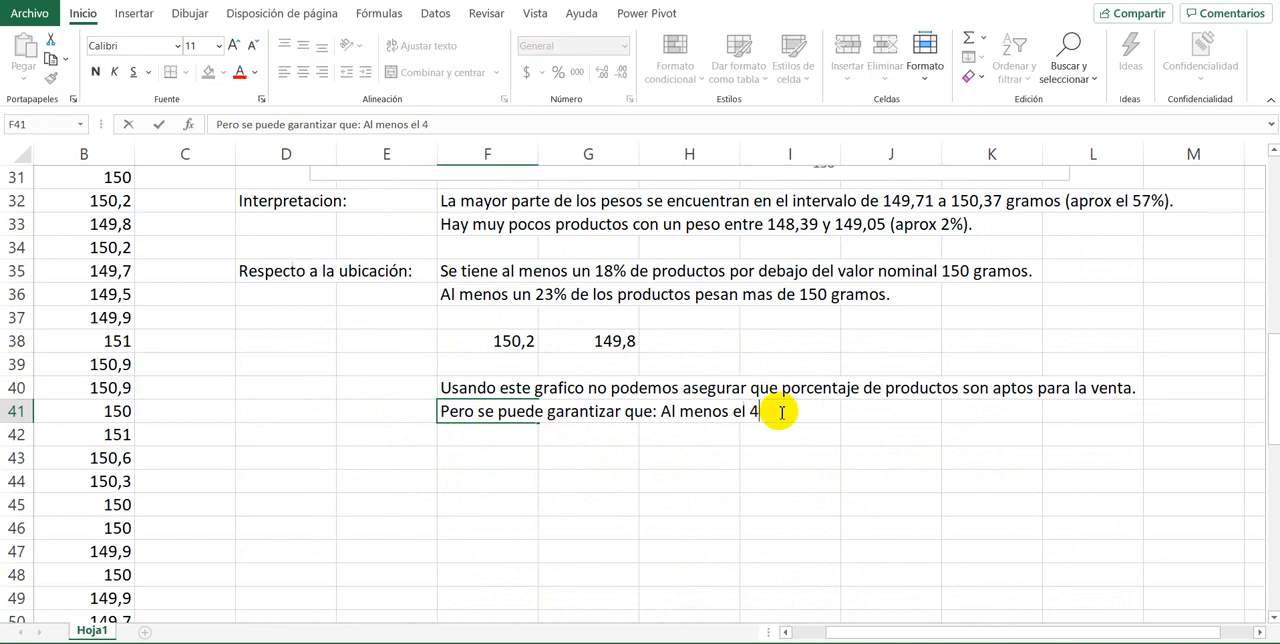
pyautogui.write('41% de los produic')
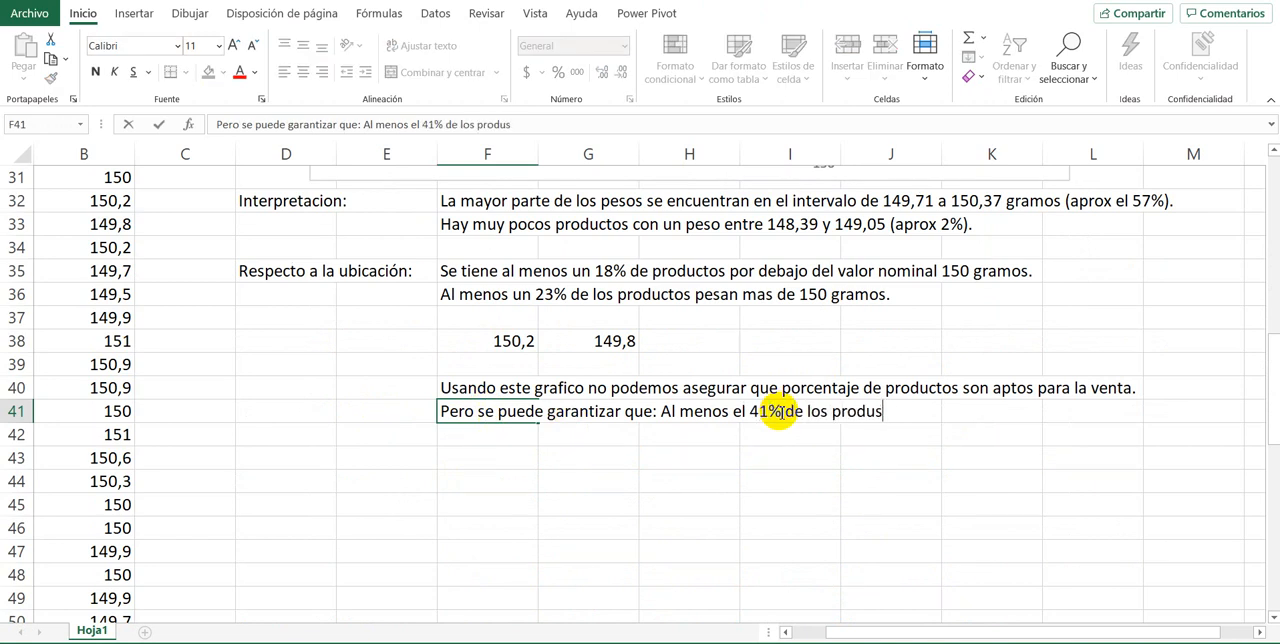
pyautogui.press('BackSpace')
pyautogui.write('ctos no son apt')
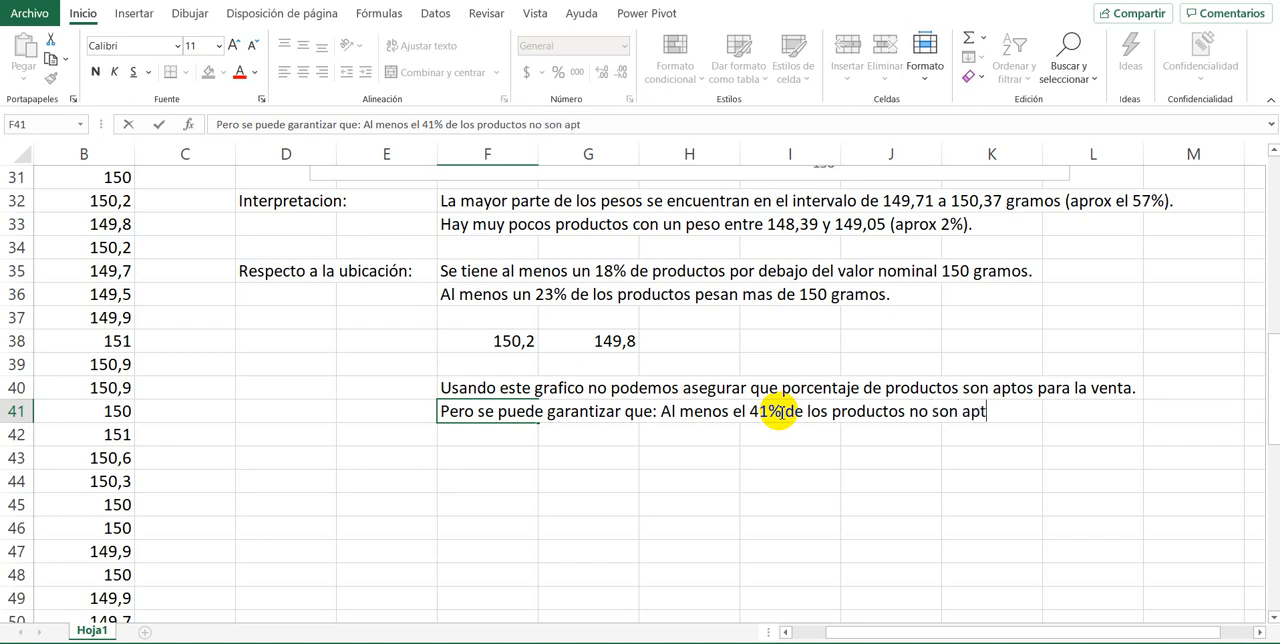
pyautogui.write('os para la v')
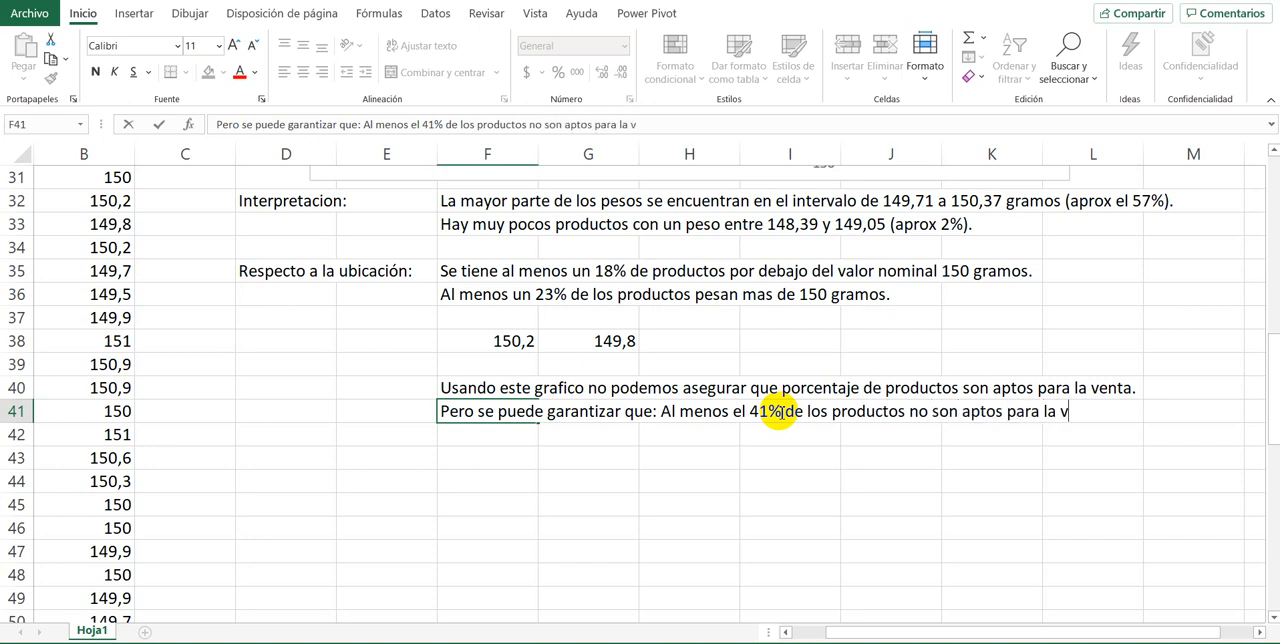
pyautogui.write('enta.')
pyautogui.press('Return')
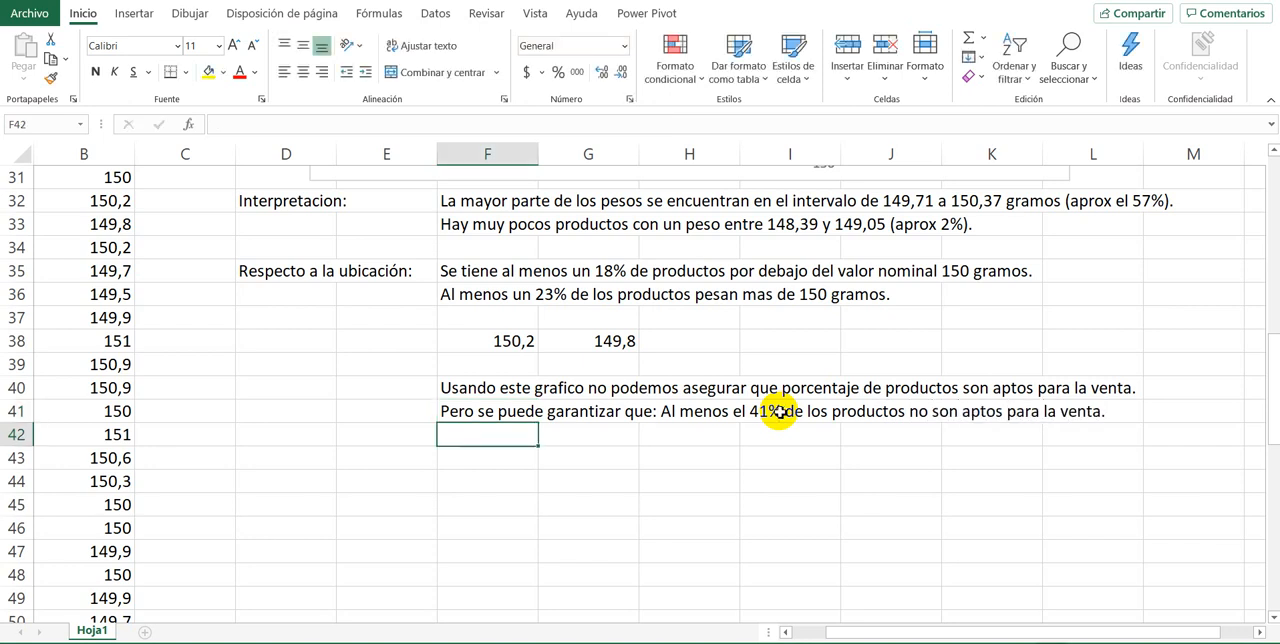
# Step: Review the frequency table, the histogram and the tolerance stated in the problem text in B1
pyautogui.scroll(10, 779, 411)
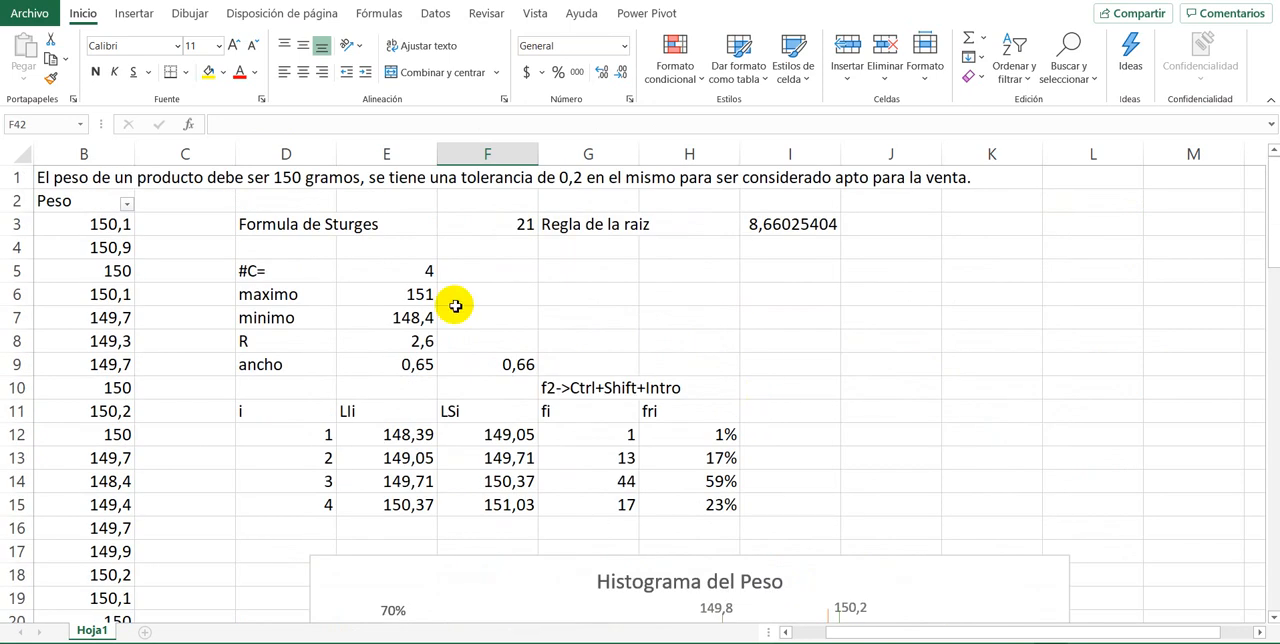
pyautogui.scroll(-8, 283, 347)
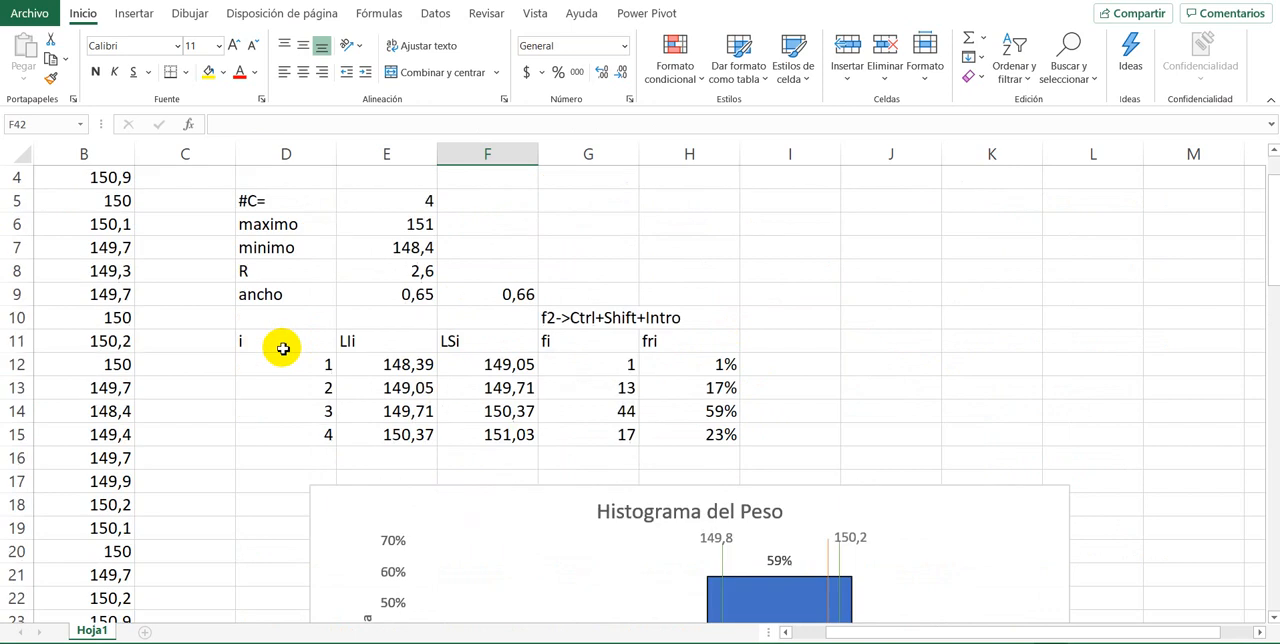
pyautogui.scroll(4, 270, 366)
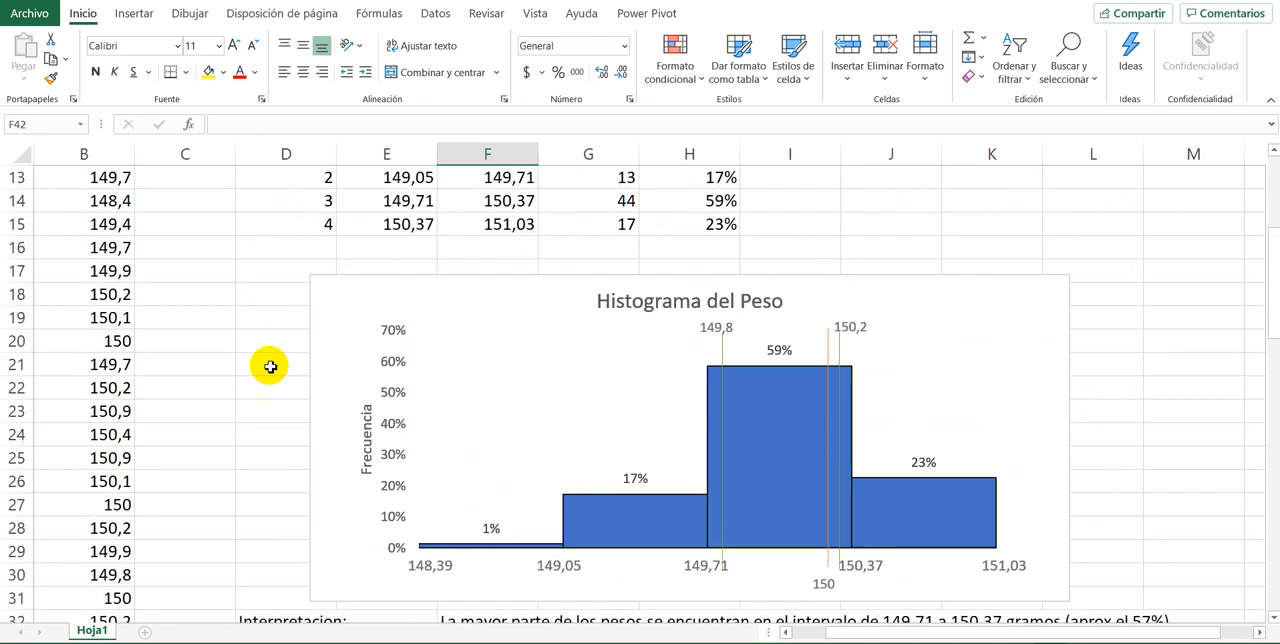
pyautogui.scroll(-3, 270, 366)
pyautogui.scroll(4, 270, 366)
pyautogui.scroll(3, 270, 365)
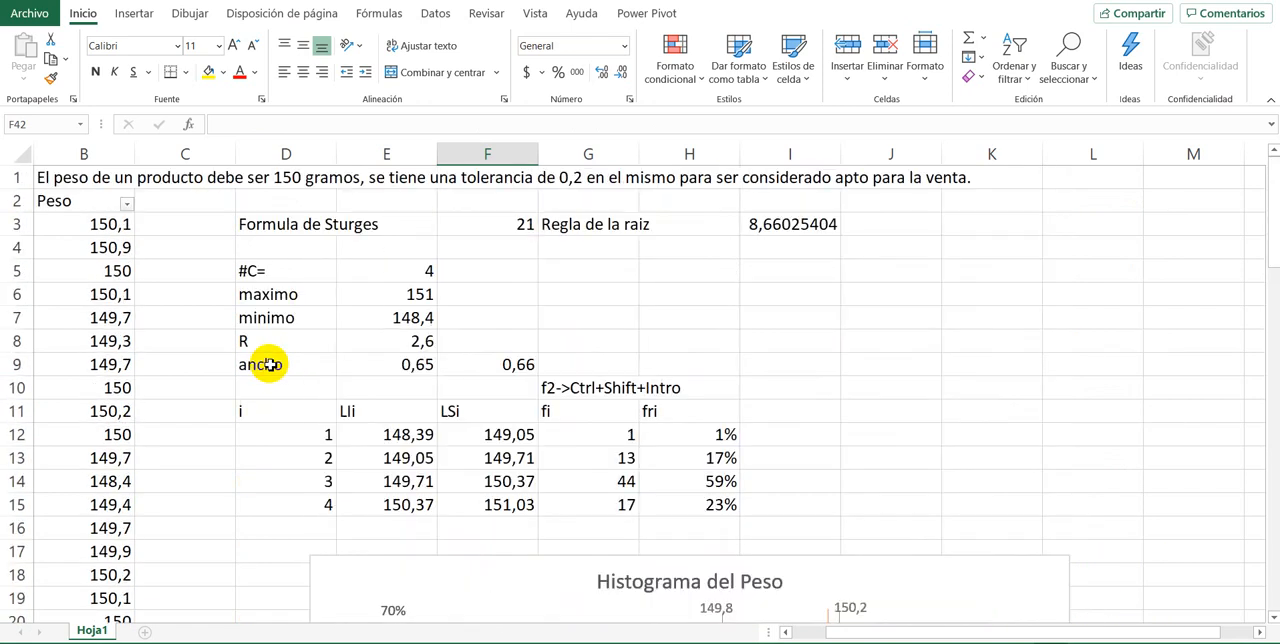
pyautogui.doubleClick(79, 182)
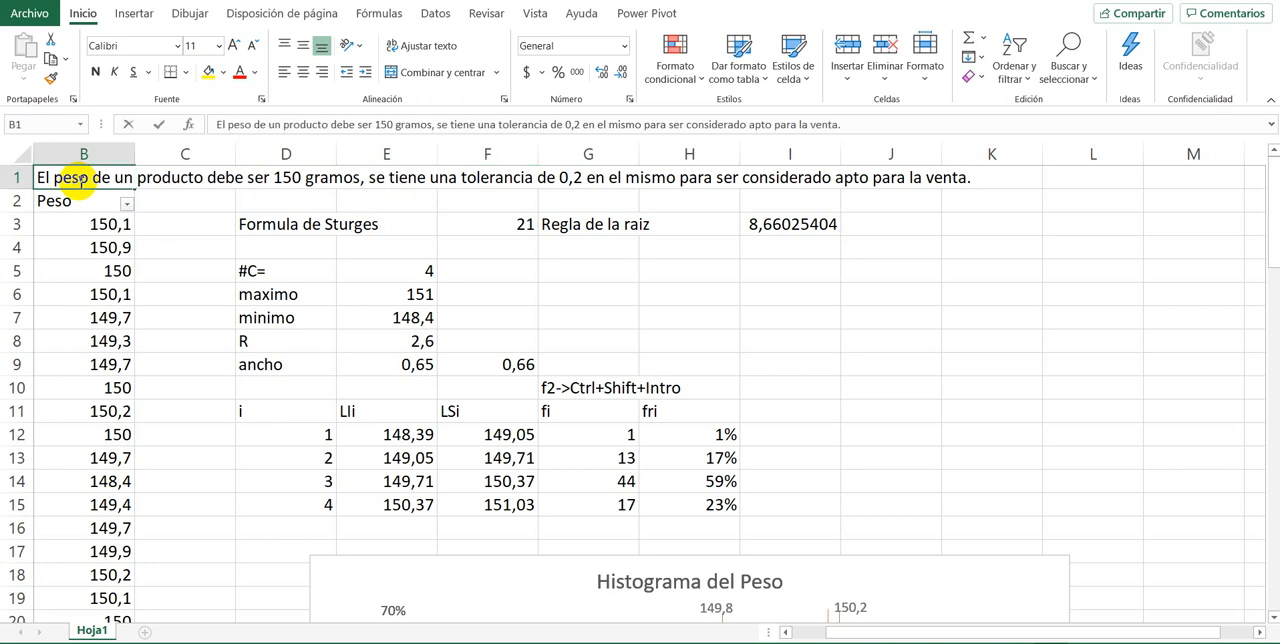
pyautogui.click(340, 202)
# Step: Write in E42 "Si la tolerancia se aumenta a 0,5 se tiene:"
pyautogui.scroll(-9, 297, 306)
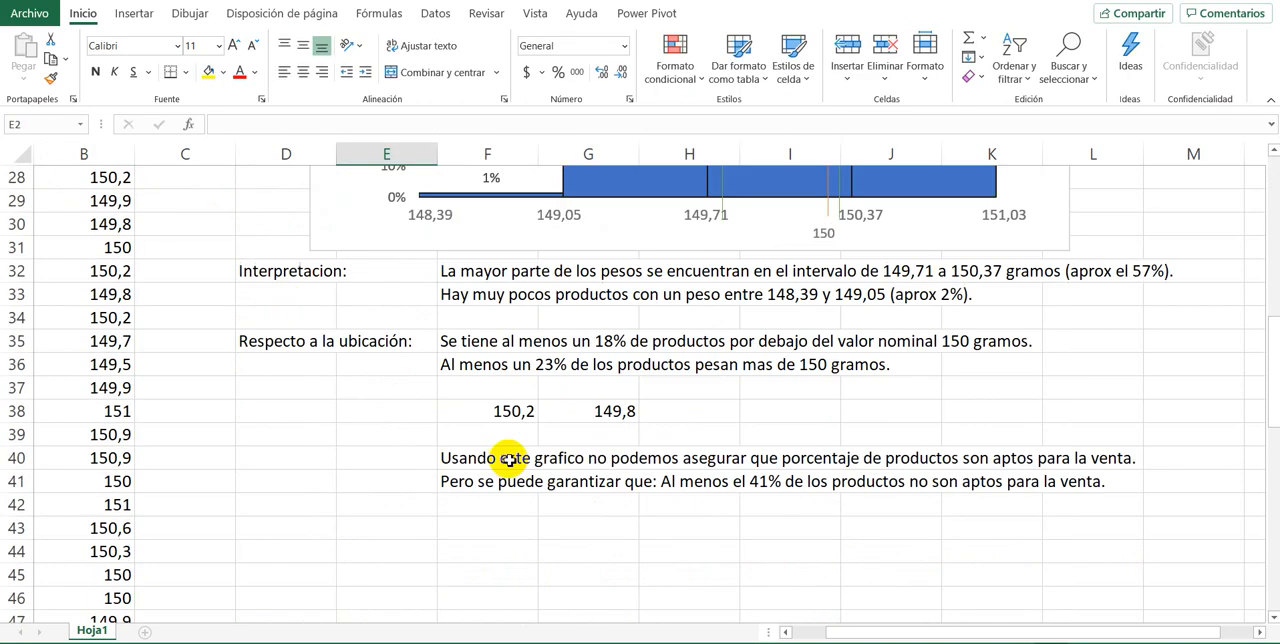
pyautogui.click(366, 509)
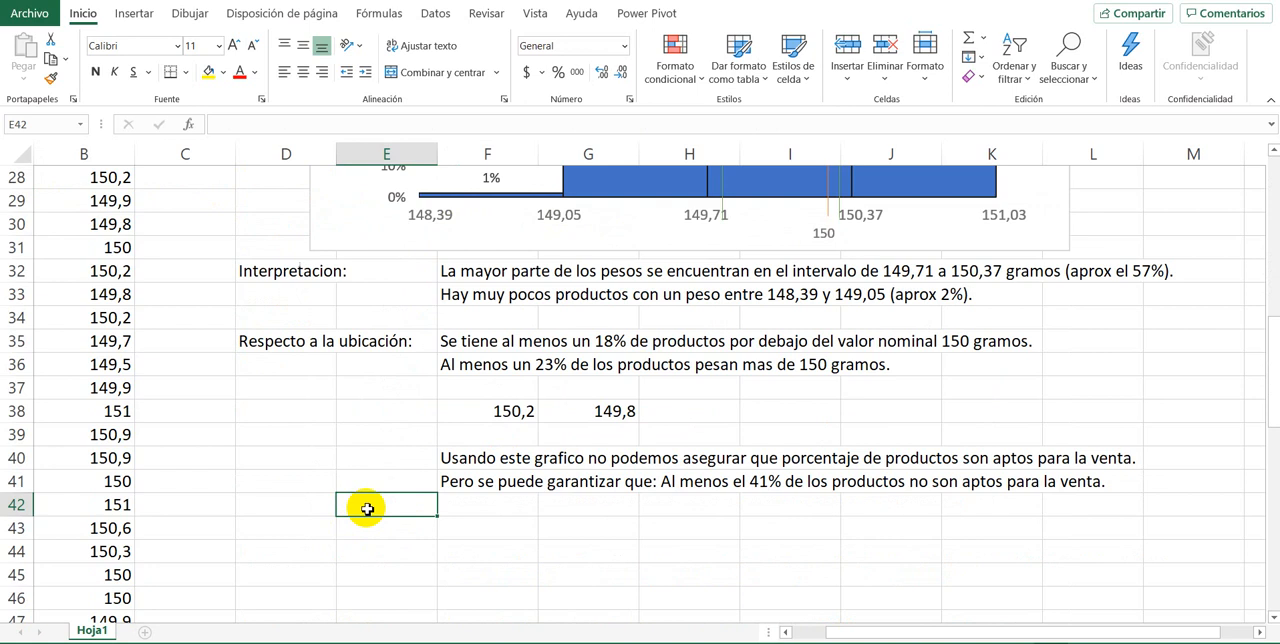
pyautogui.write('Si la opt')
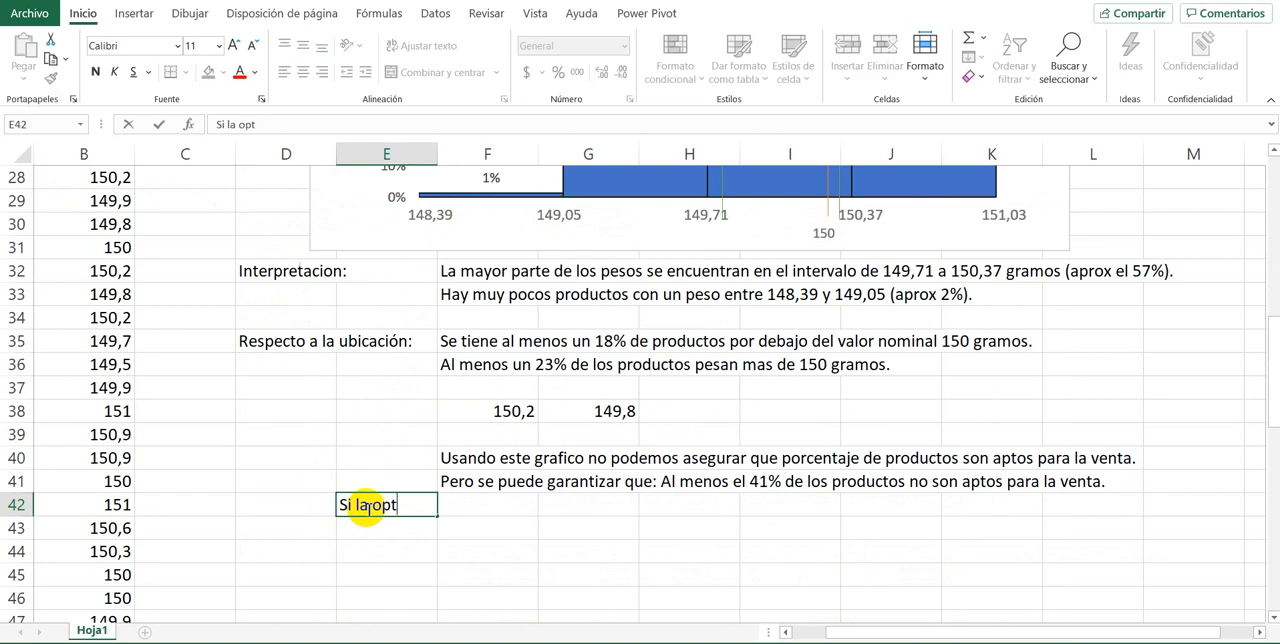
pyautogui.write('erac')
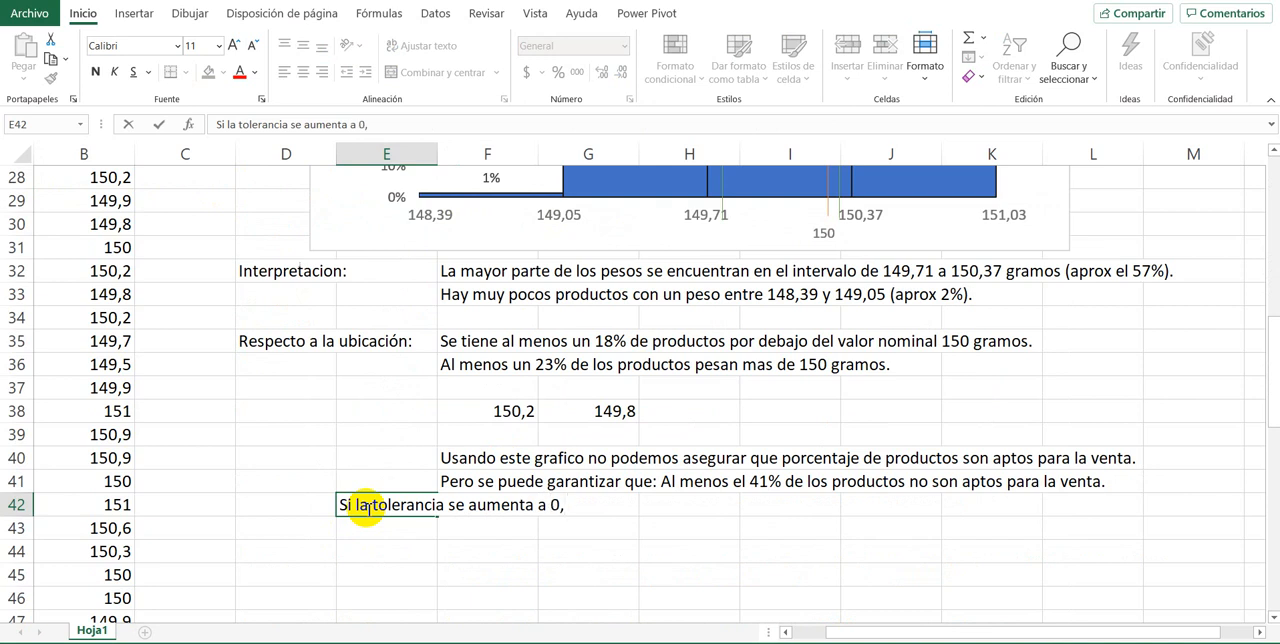
pyautogui.scroll(1, 361, 528)
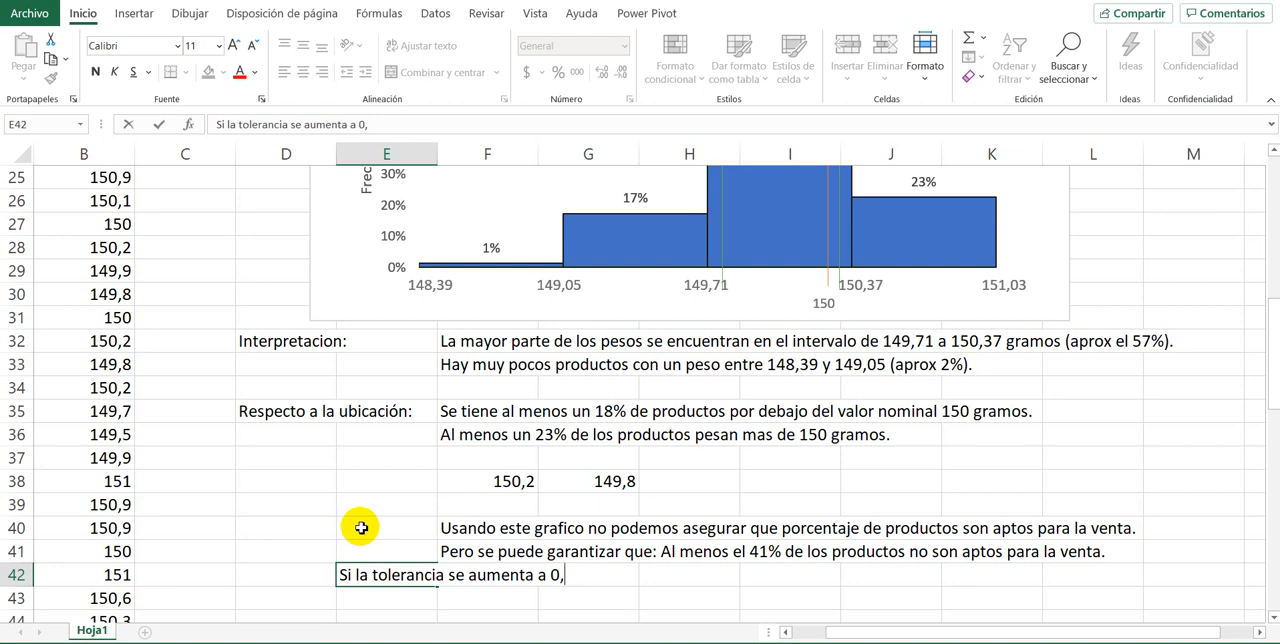
pyautogui.scroll(-1, 361, 528)
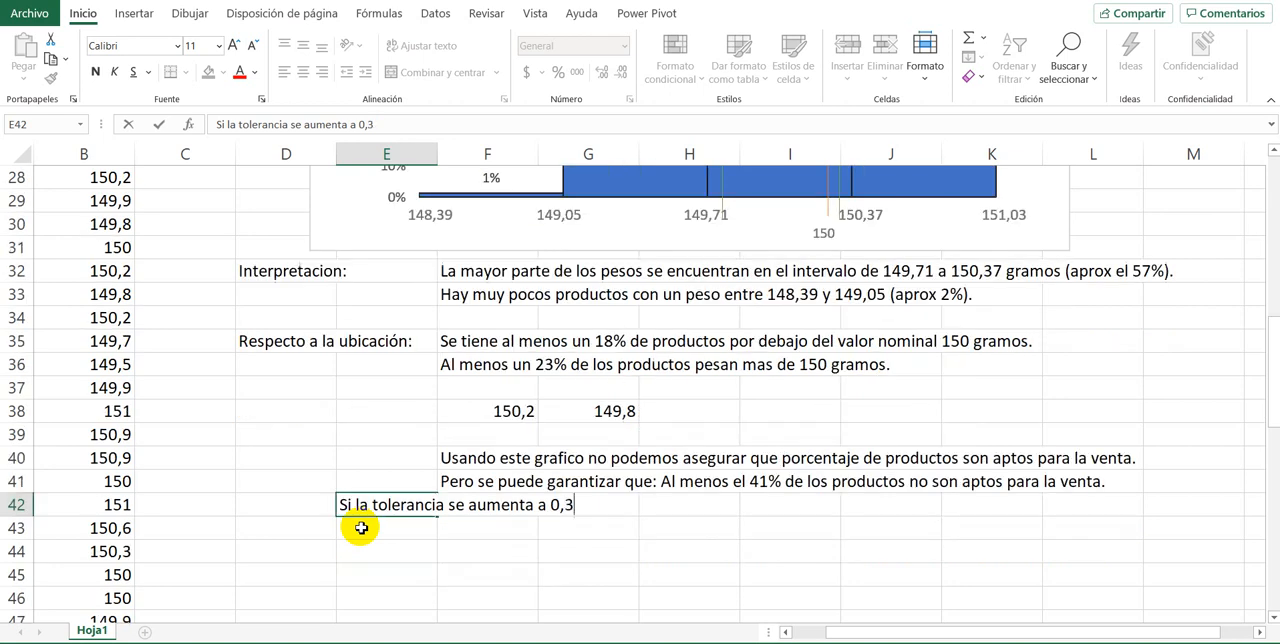
pyautogui.write('se tiene')
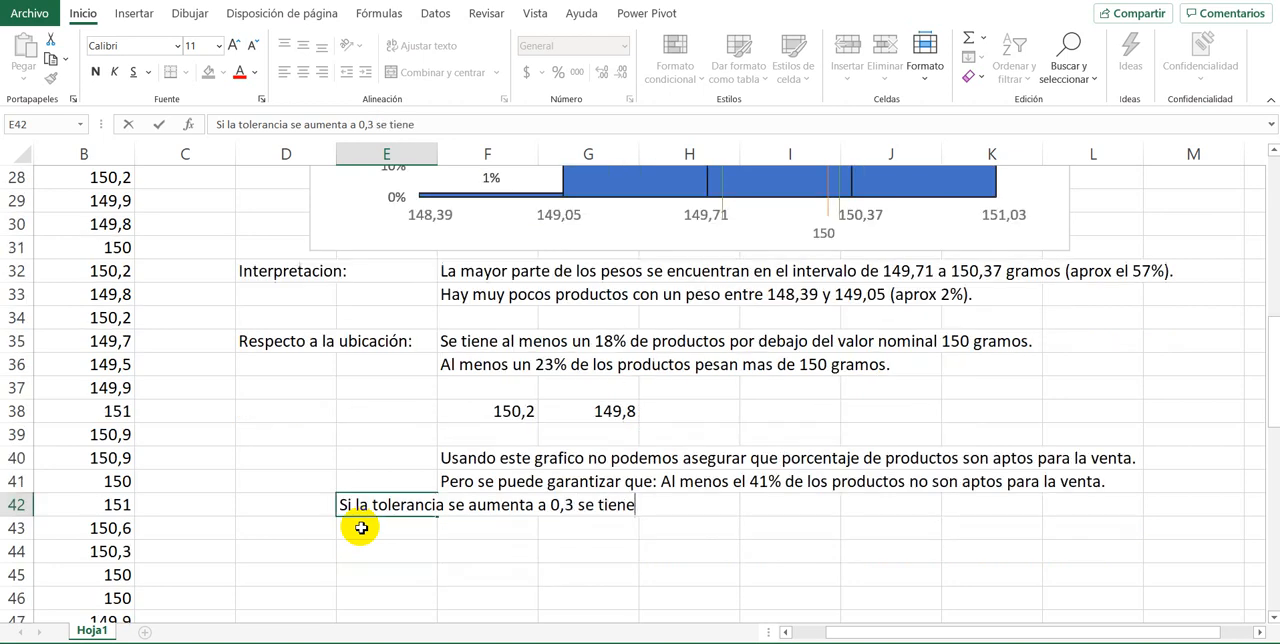
pyautogui.press('BackSpace')
pyautogui.press('BackSpace')
pyautogui.press('BackSpace')
pyautogui.press('BackSpace')
pyautogui.press('BackSpace')
pyautogui.press('BackSpace')
pyautogui.press('BackSpace')
pyautogui.press('BackSpace')
pyautogui.press('BackSpace')
pyautogui.write('5 se tiene:')
pyautogui.press('Return')
# Step: Copy the green 149,8 limit line and place the copy over the middle of the histogram's 17% bar
pyautogui.scroll(6, 358, 490)
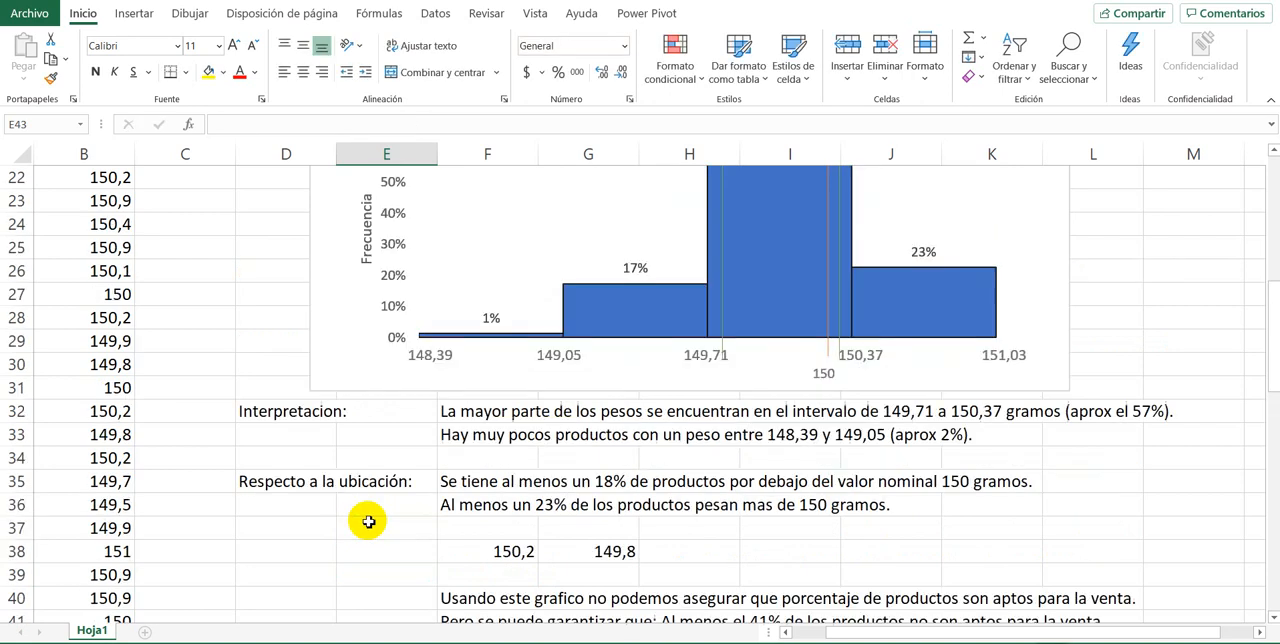
pyautogui.scroll(-5, 420, 494)
pyautogui.scroll(3, 418, 497)
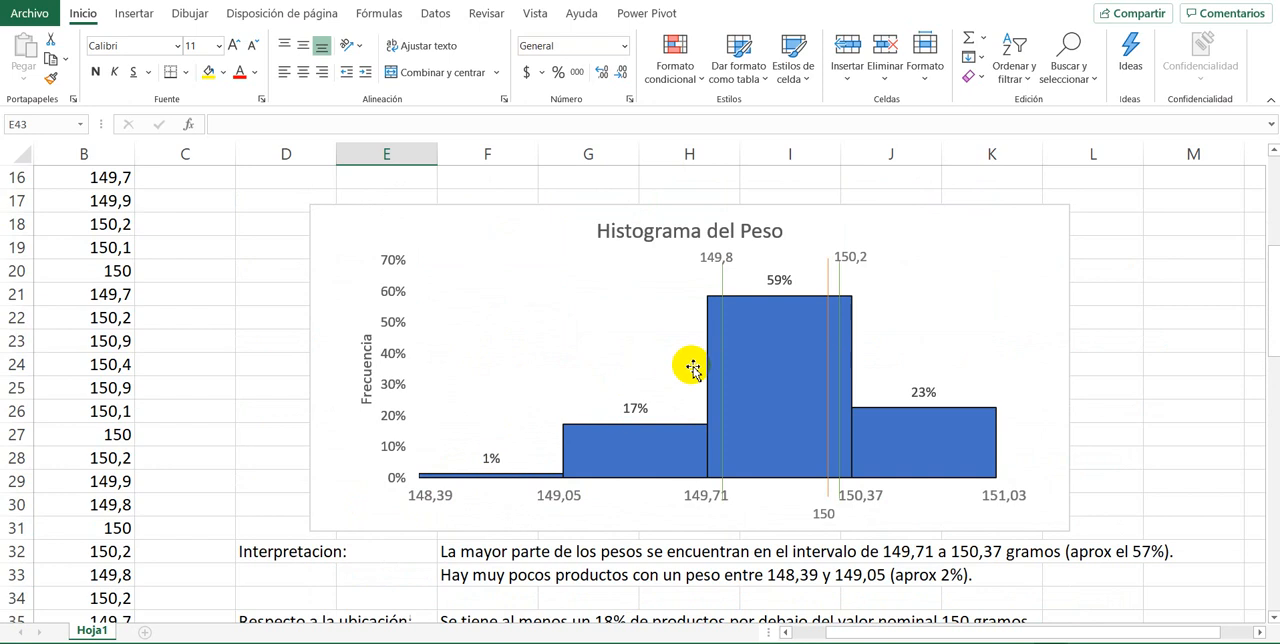
pyautogui.moveTo(727, 378); pyautogui.dragTo(454, 362)
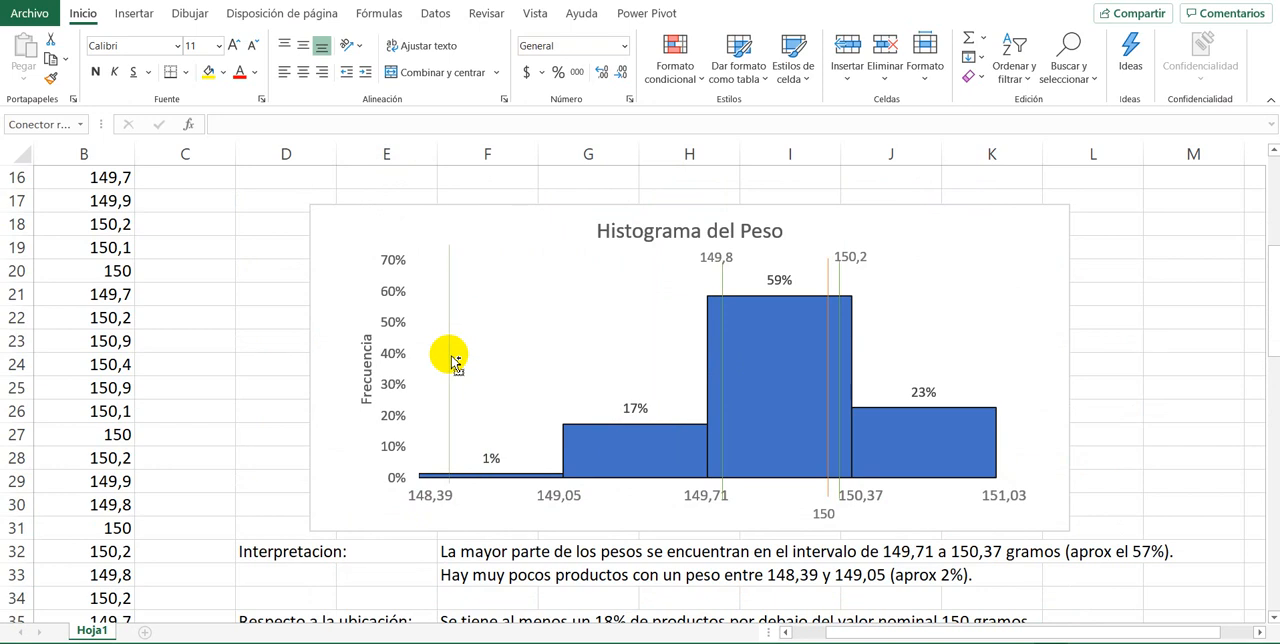
pyautogui.moveTo(455, 360); pyautogui.dragTo(651, 357)
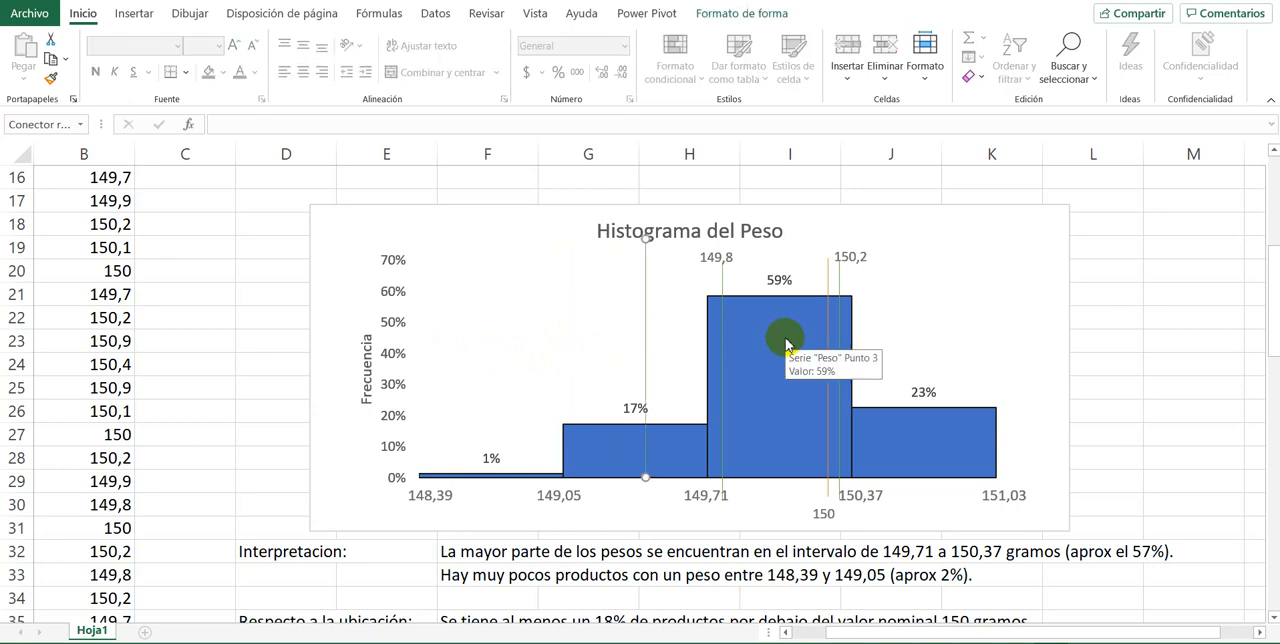
# Step: Copy the green 150,2 limit line and place the copy over the middle of the histogram's 23% bar
pyautogui.moveTo(843, 330); pyautogui.dragTo(857, 288)
pyautogui.click(919, 297)
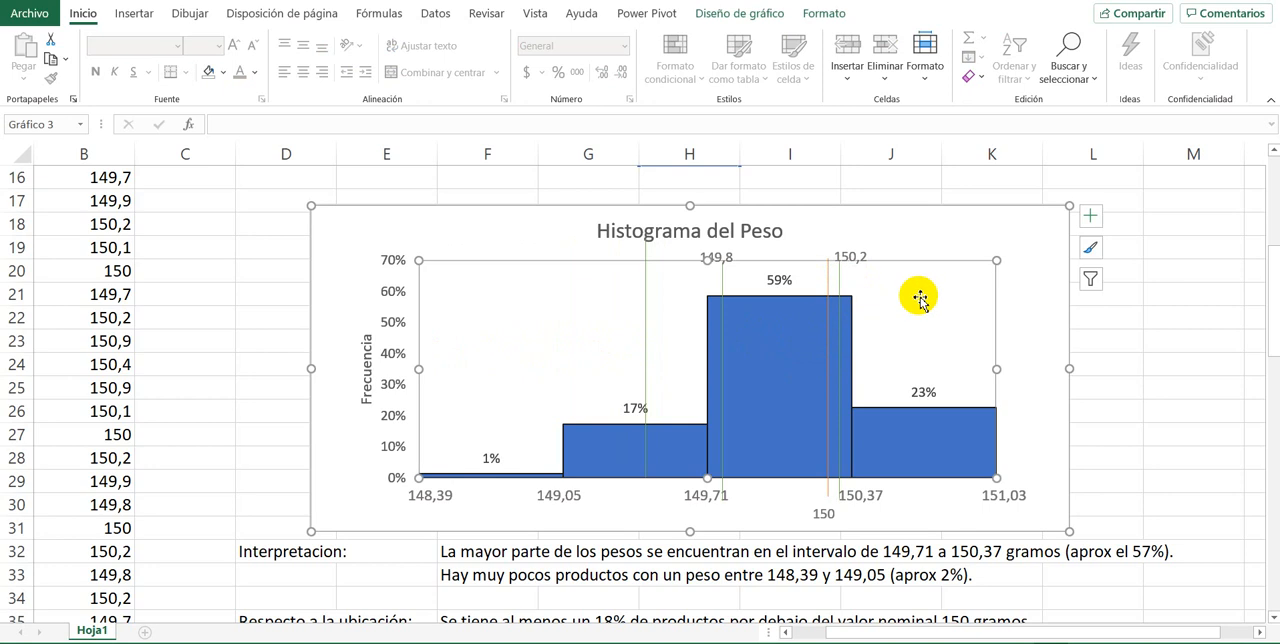
pyautogui.click(841, 283)
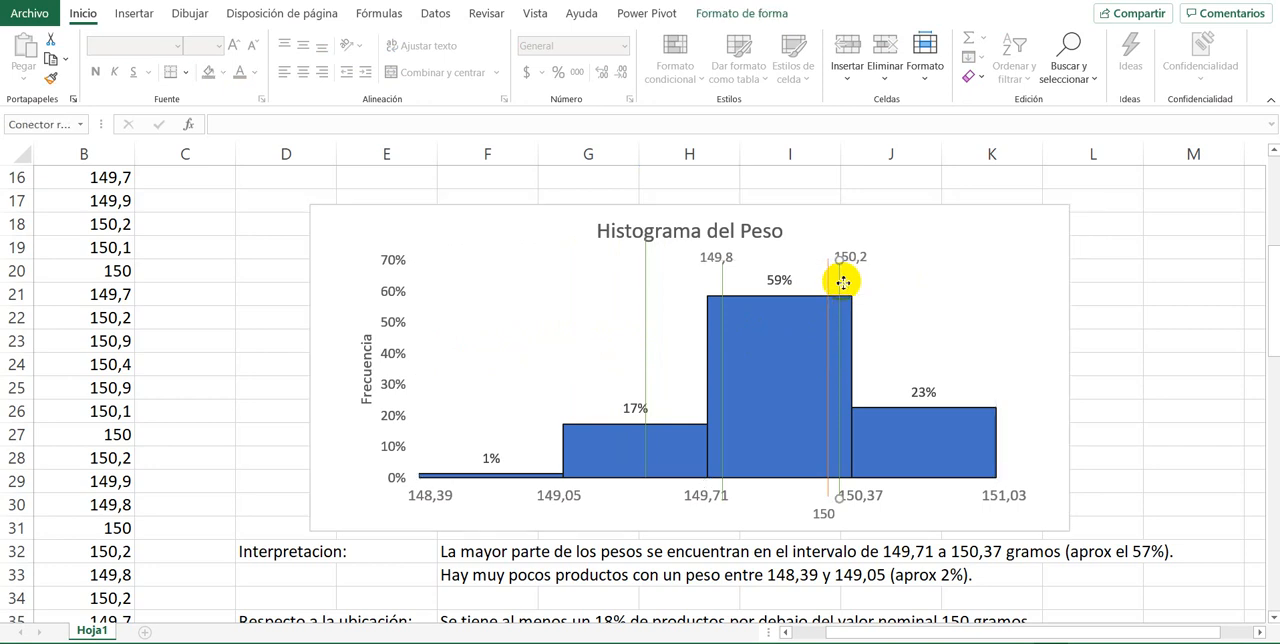
pyautogui.moveTo(843, 283); pyautogui.dragTo(921, 290)
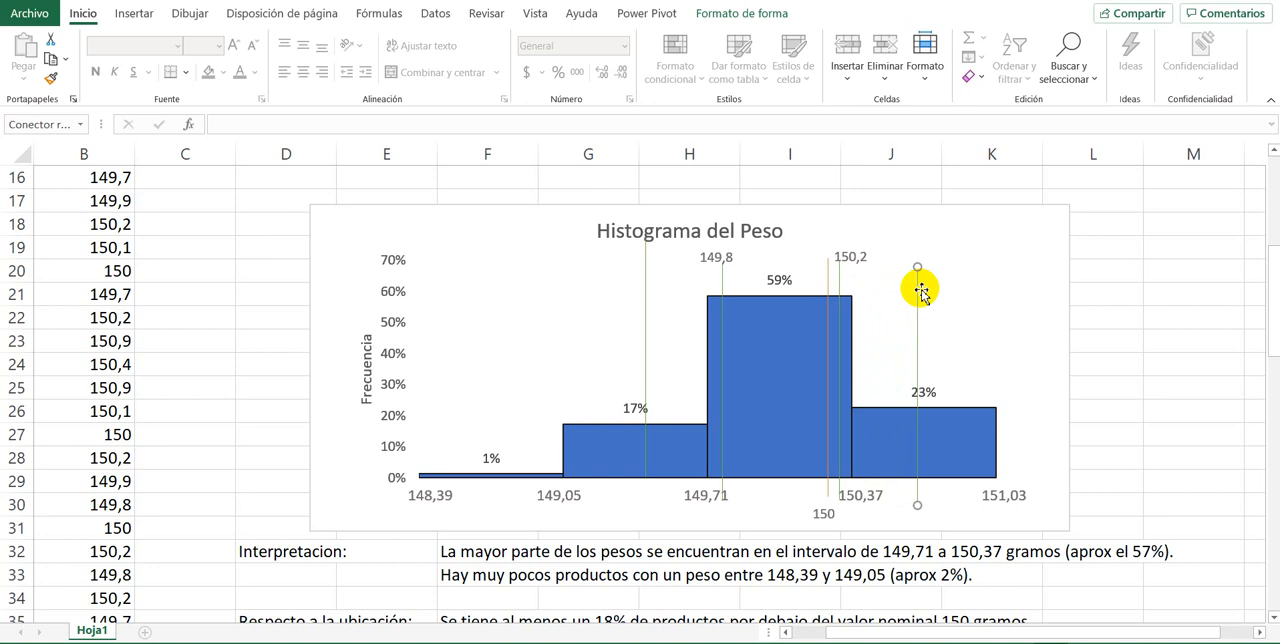
pyautogui.moveTo(914, 320); pyautogui.dragTo(928, 310)
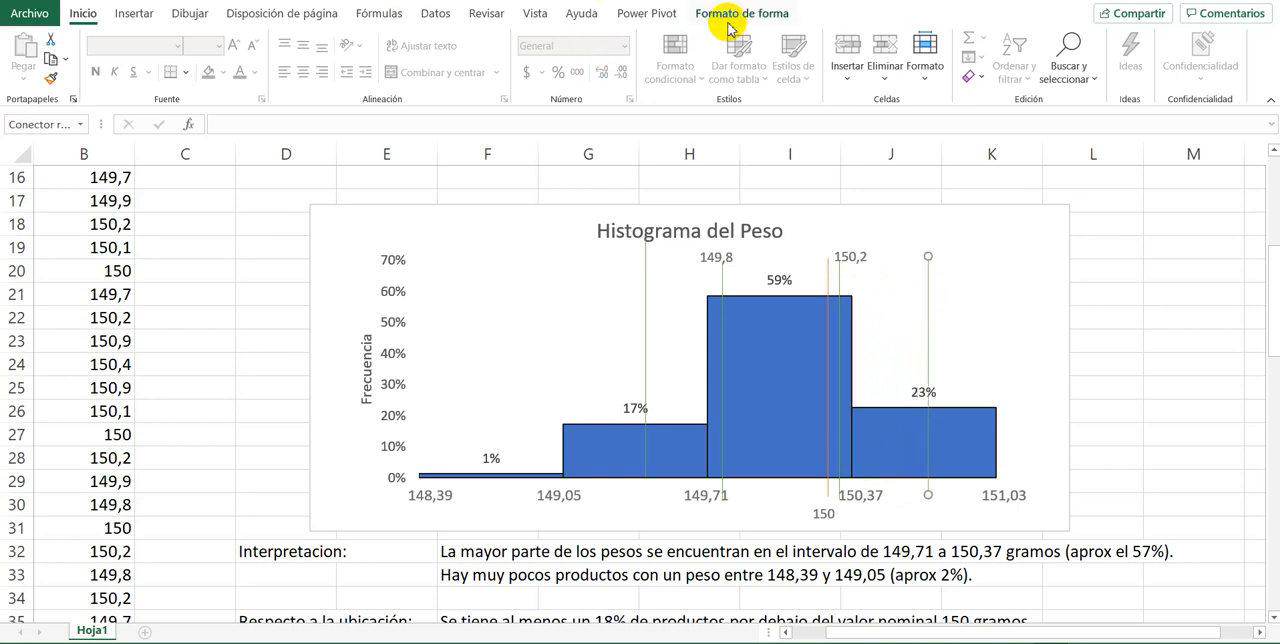
# Step: Apply a thick orange line style to the copied limit line over the 23% bar
pyautogui.doubleClick(929, 311)
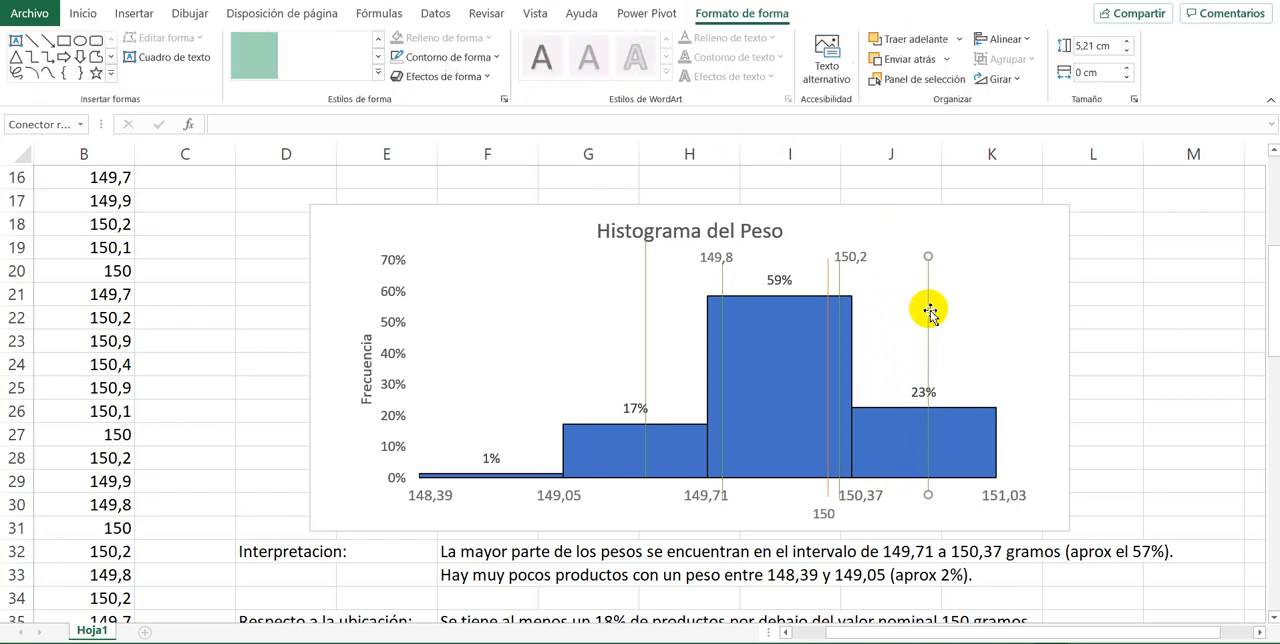
pyautogui.click(380, 60)
pyautogui.click(380, 62)
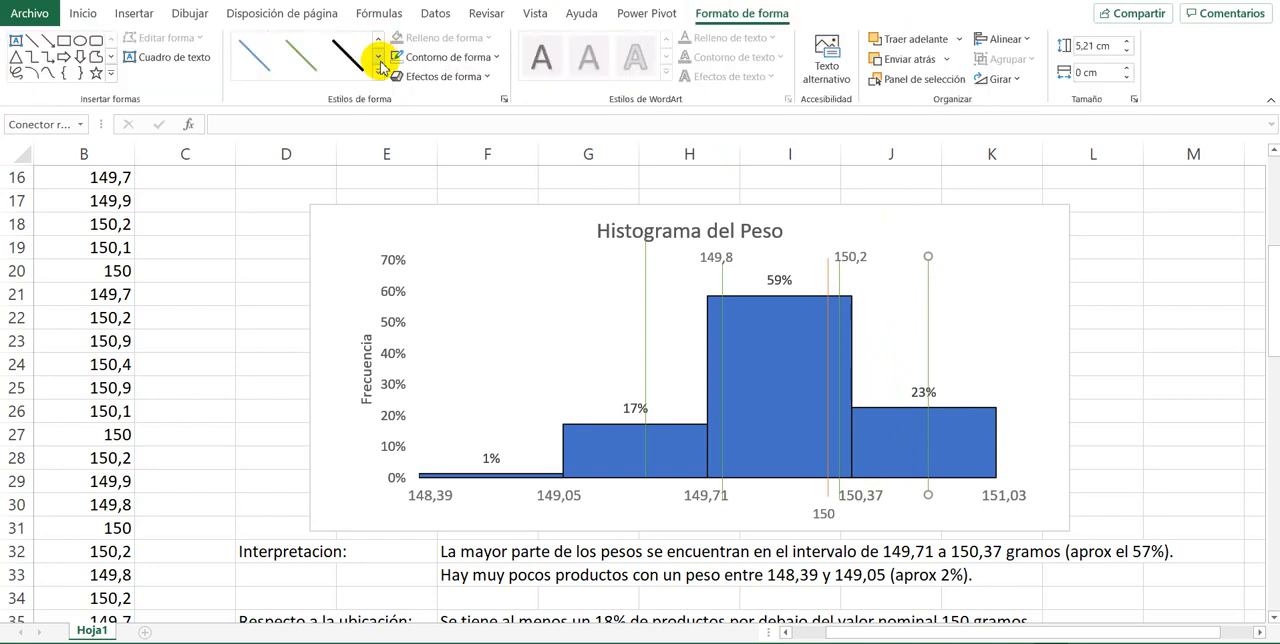
pyautogui.click(380, 62)
pyautogui.click(380, 60)
pyautogui.click(378, 42)
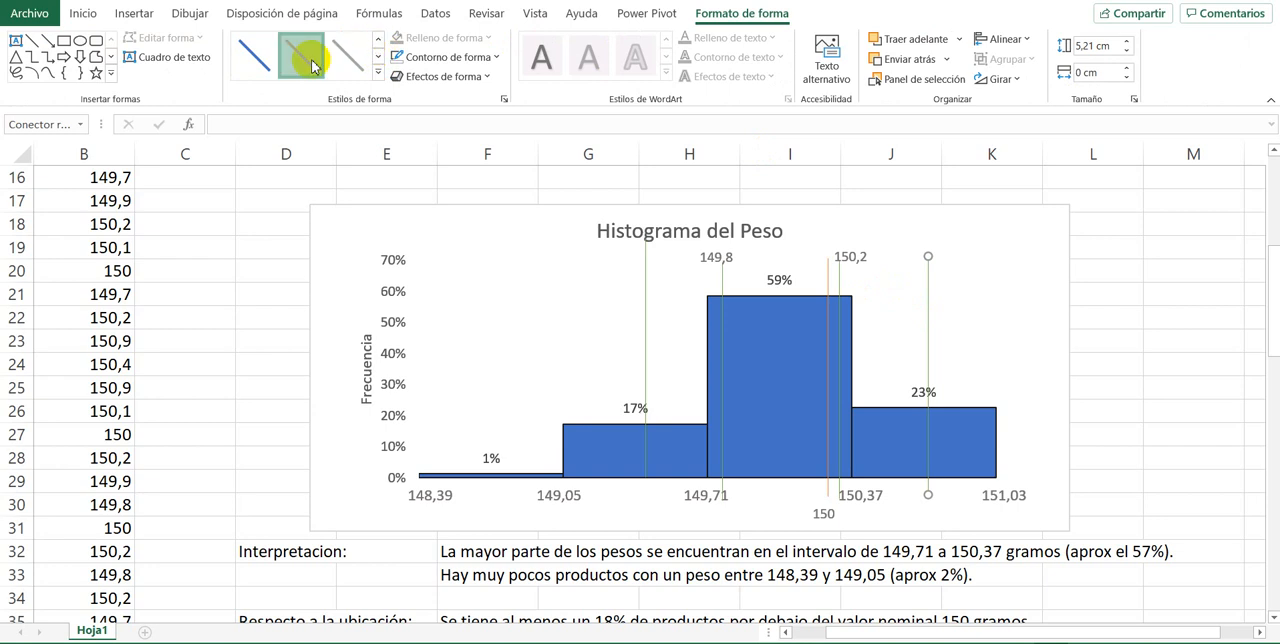
pyautogui.click(322, 62)
# Step: Move the copied limit line over the 17% bar slightly down and apply a gold line style to it
pyautogui.click(646, 322)
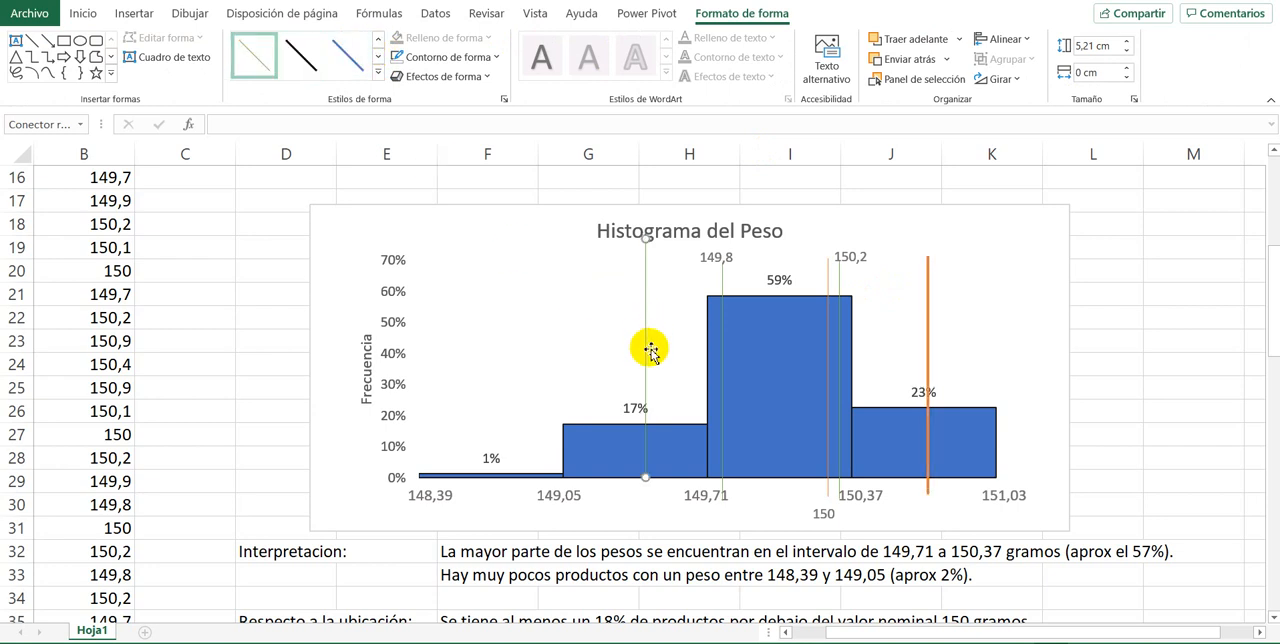
pyautogui.moveTo(648, 346); pyautogui.dragTo(645, 364)
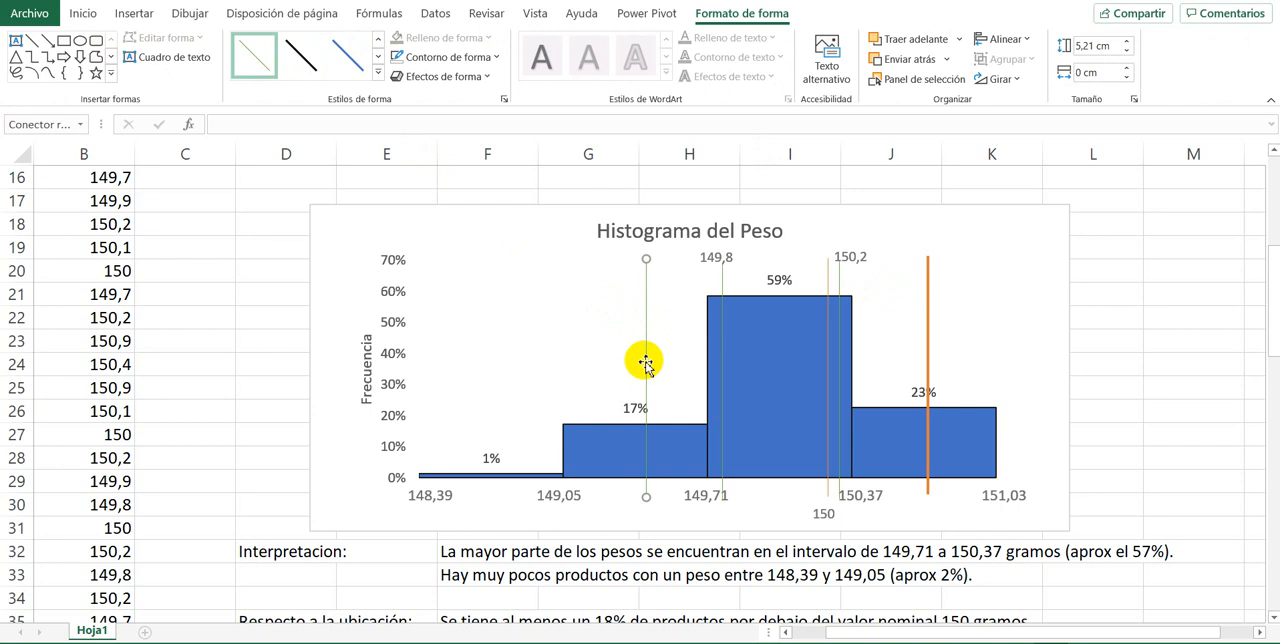
pyautogui.click(378, 58)
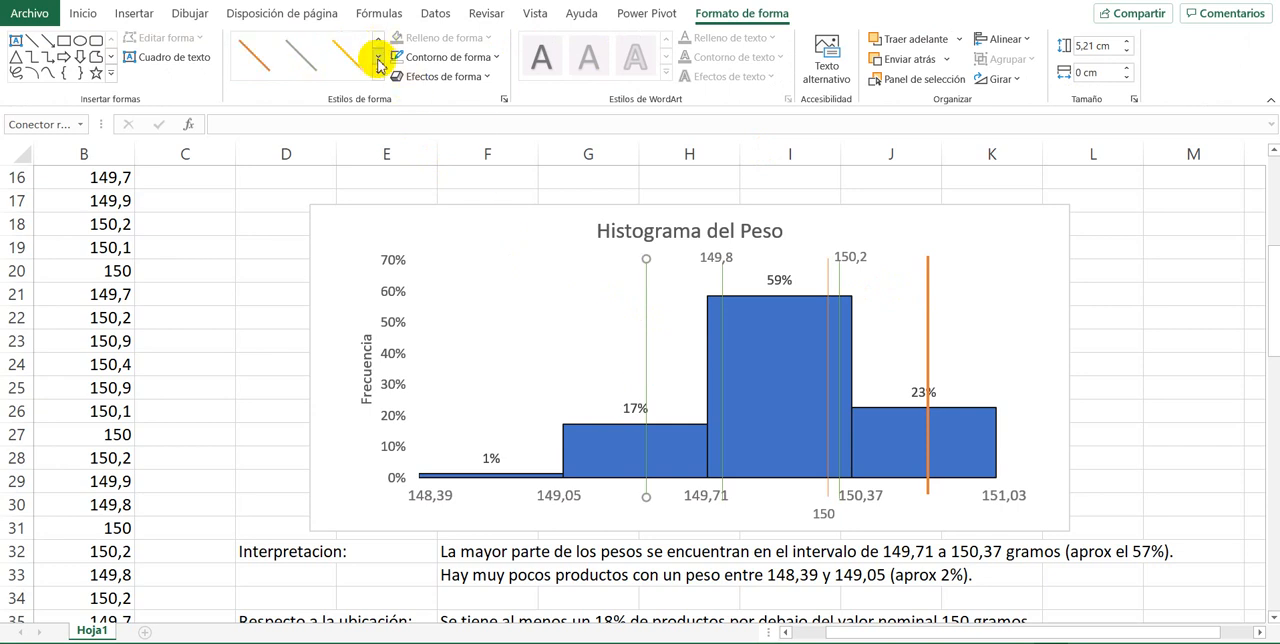
pyautogui.click(266, 60)
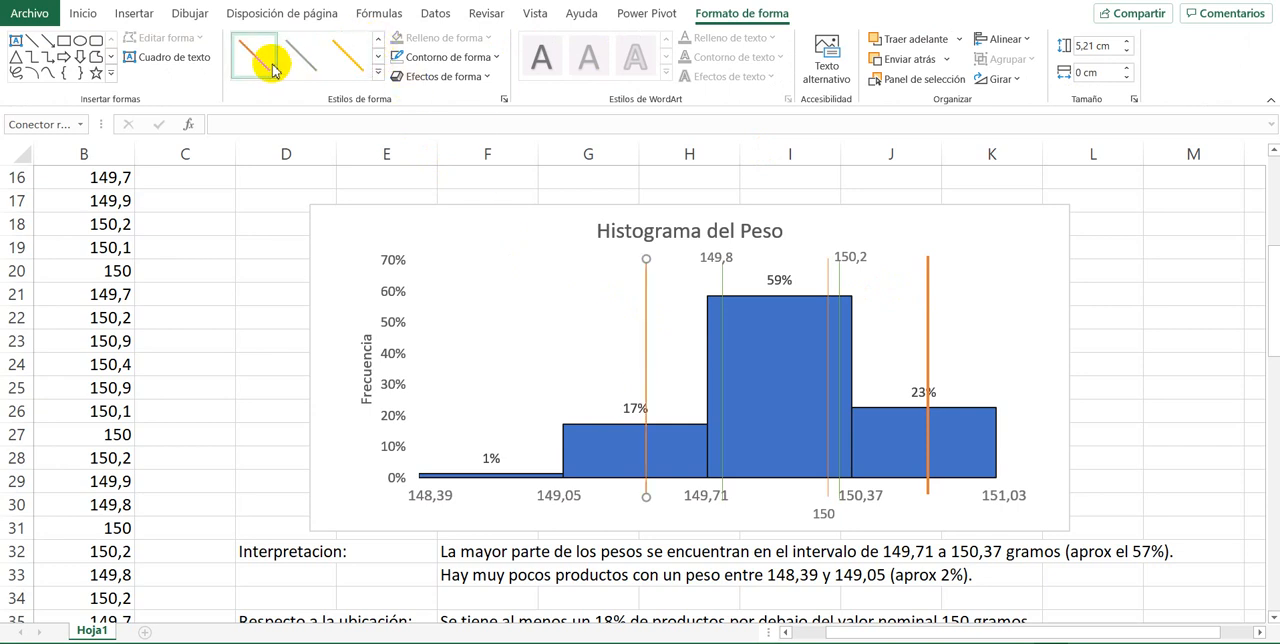
pyautogui.click(369, 59)
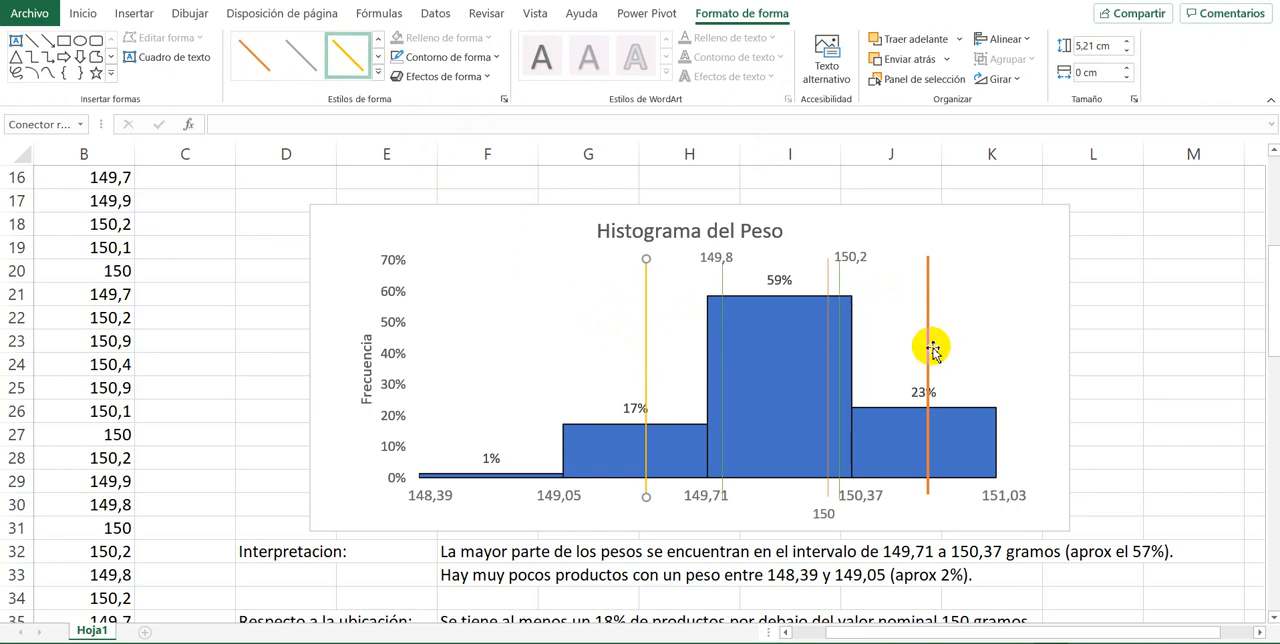
# Step: Change the thick orange limit line over the 23% bar to the same gold line style
pyautogui.click(928, 345)
pyautogui.doubleClick(376, 40)
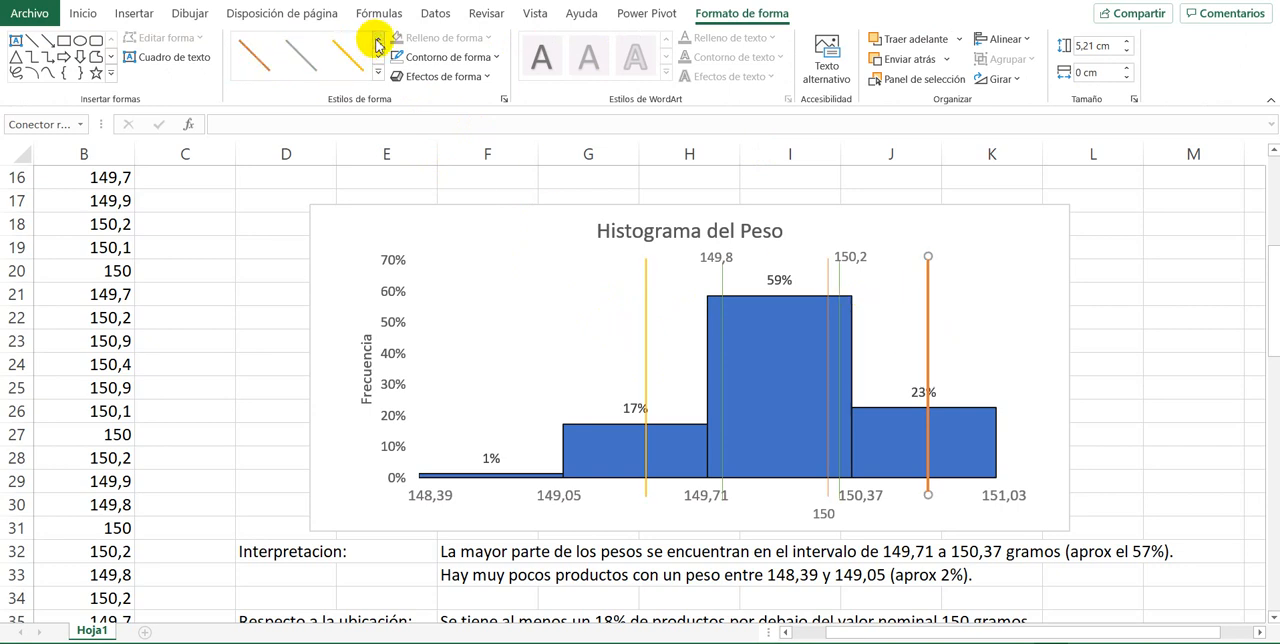
pyautogui.click(360, 62)
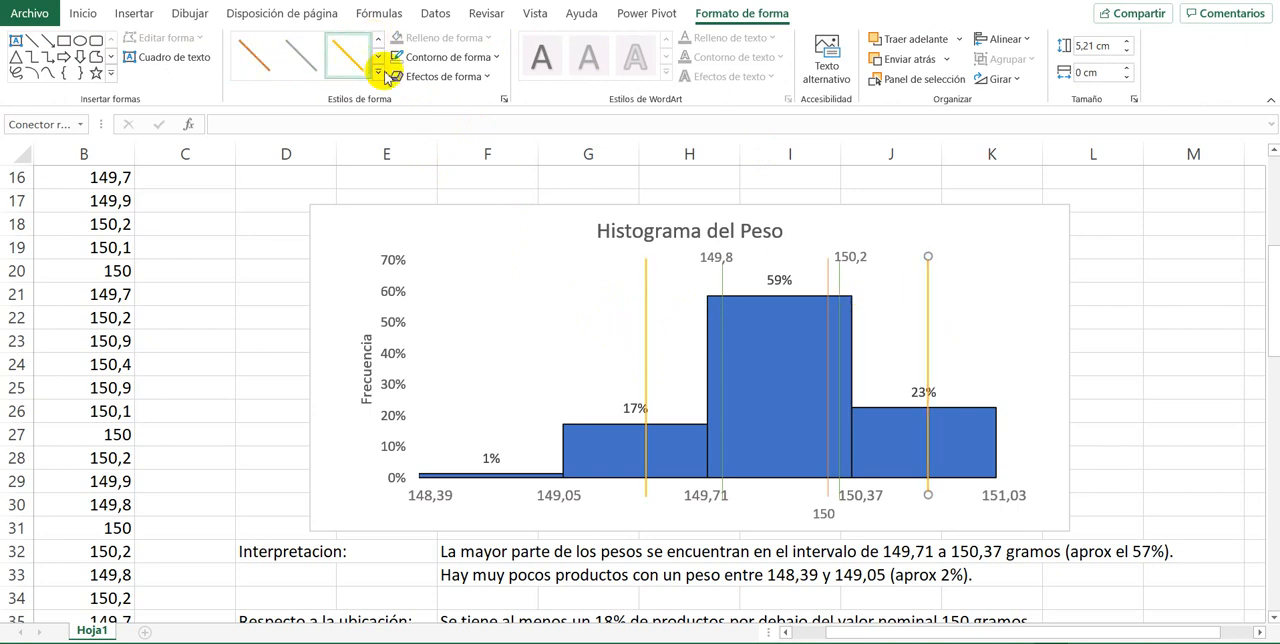
pyautogui.click(1130, 295)
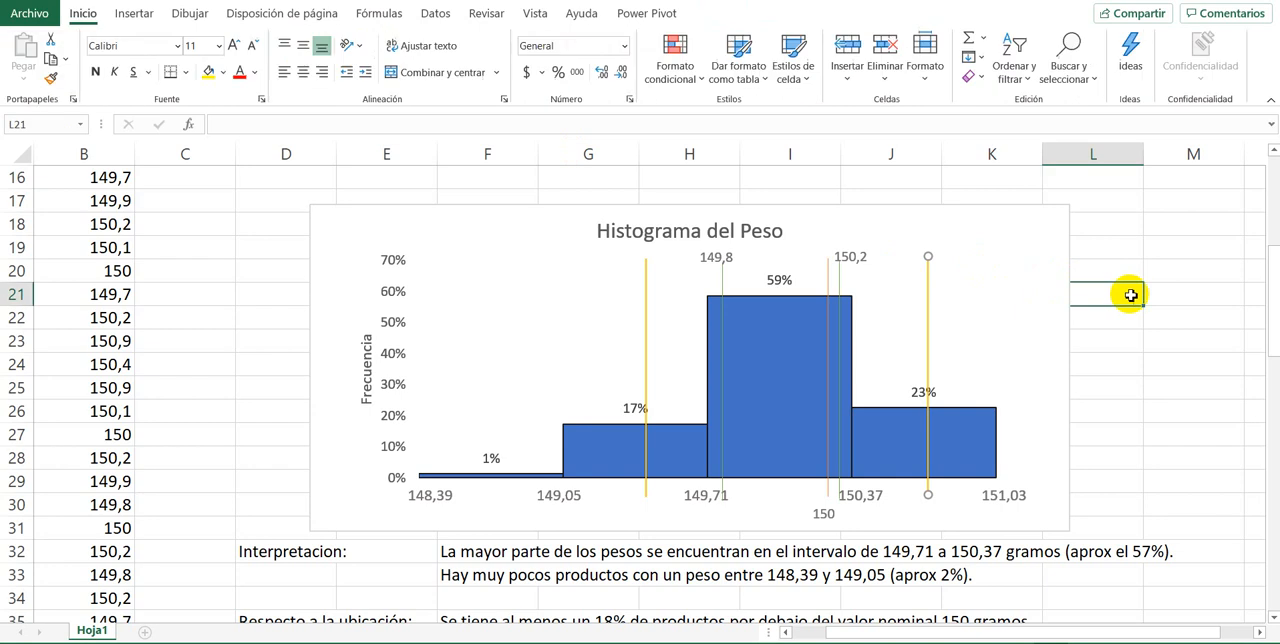
# Step: Copy the 150,2 and 149,8 labels above the gold lines, changing the copies to 150,5 over the 23% bar and 149,5 over the 17% bar
pyautogui.click(850, 255)
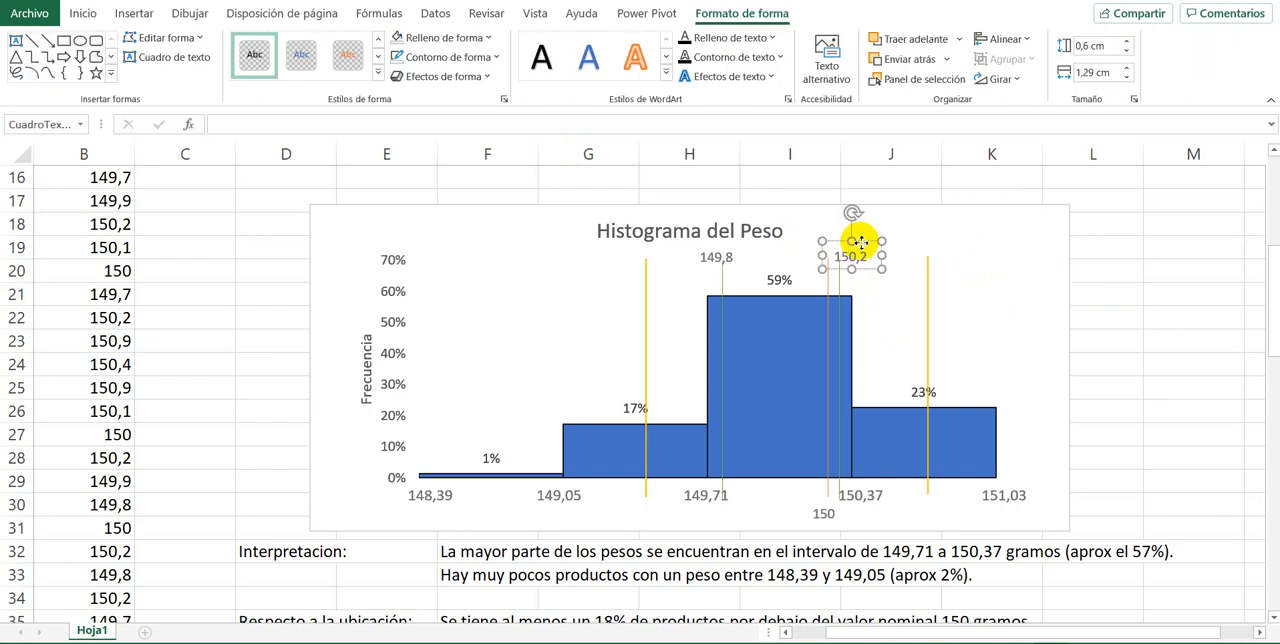
pyautogui.moveTo(860, 242); pyautogui.dragTo(948, 246)
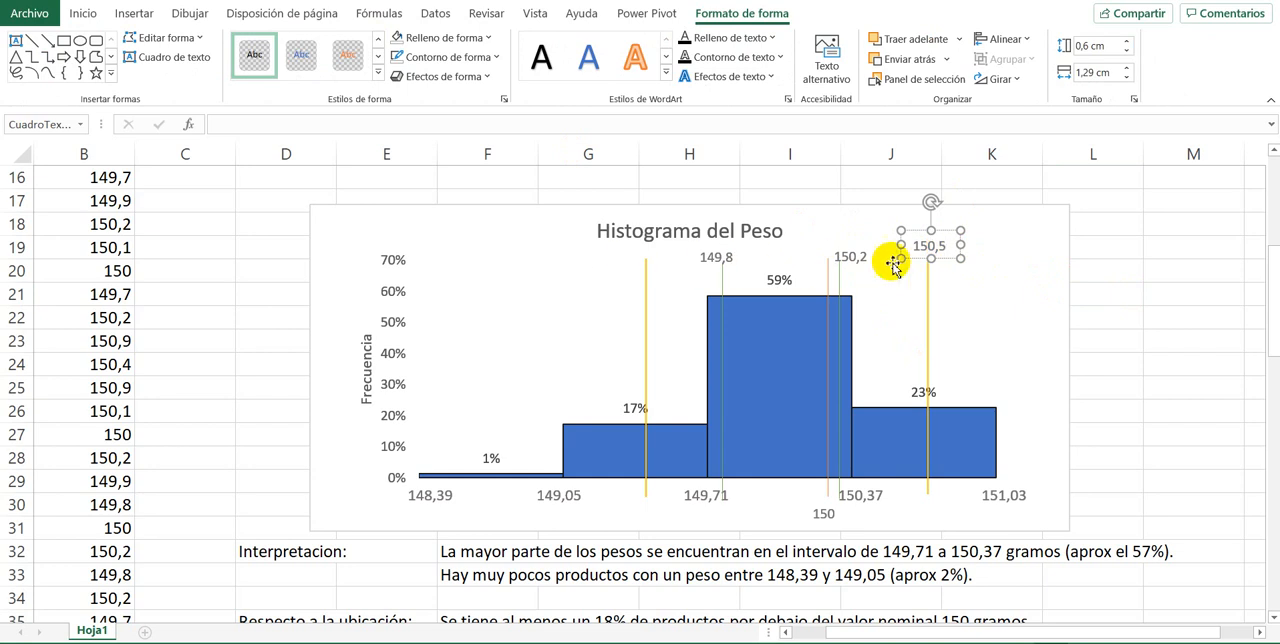
pyautogui.click(716, 261)
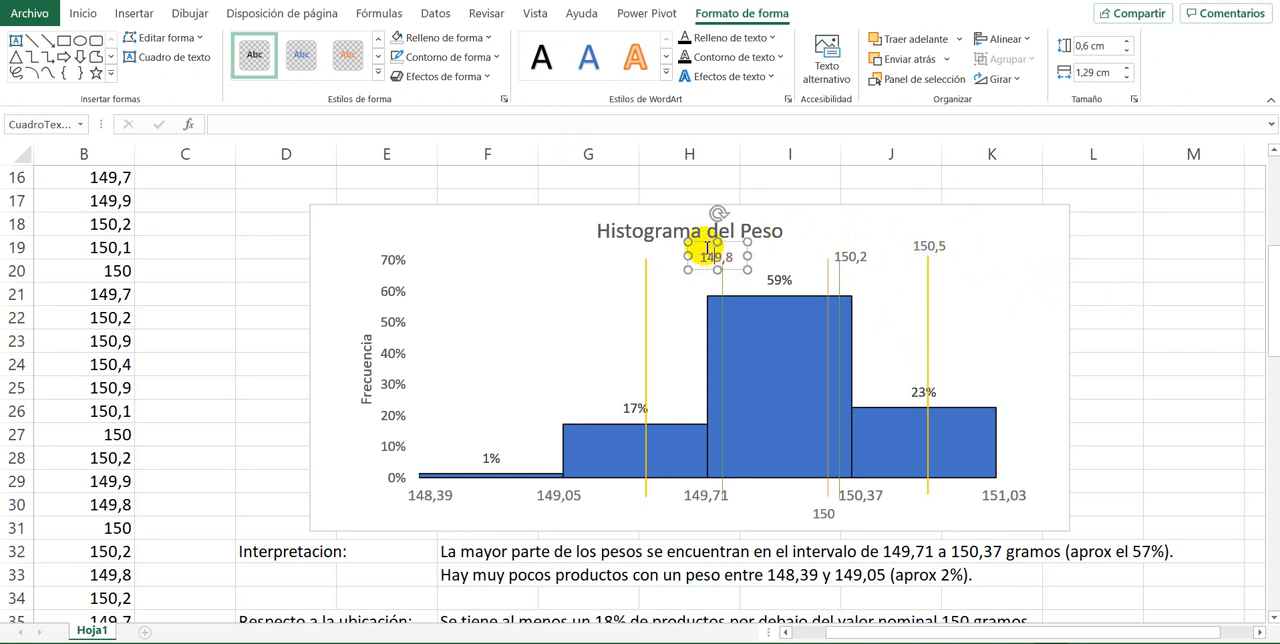
pyautogui.moveTo(705, 245); pyautogui.dragTo(634, 242)
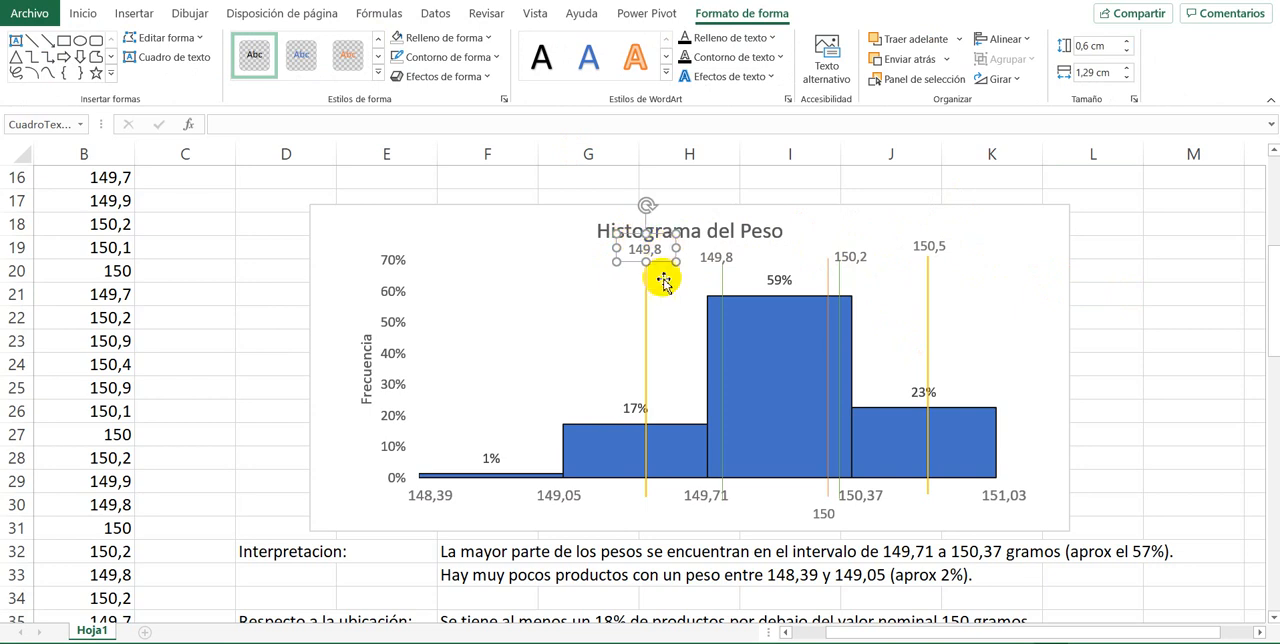
pyautogui.click(1150, 366)
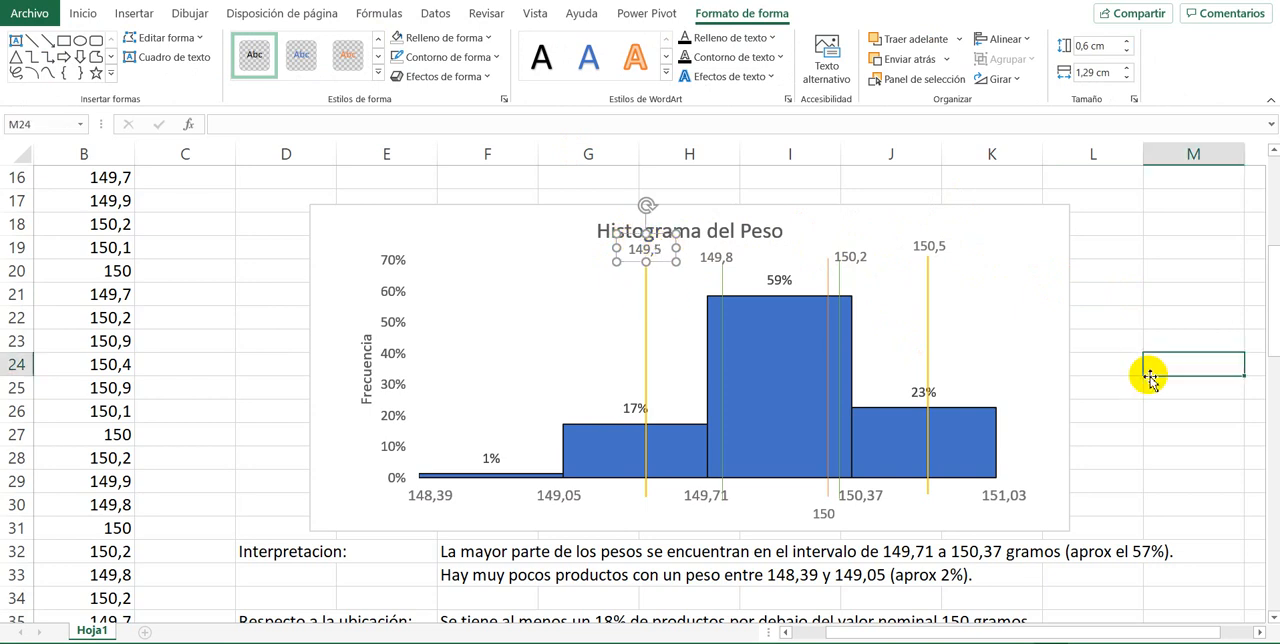
# Step: Write in F43 "Al menos el 59% de los productos cumplen con las especificaciones para la venta."
pyautogui.scroll(-5, 663, 458)
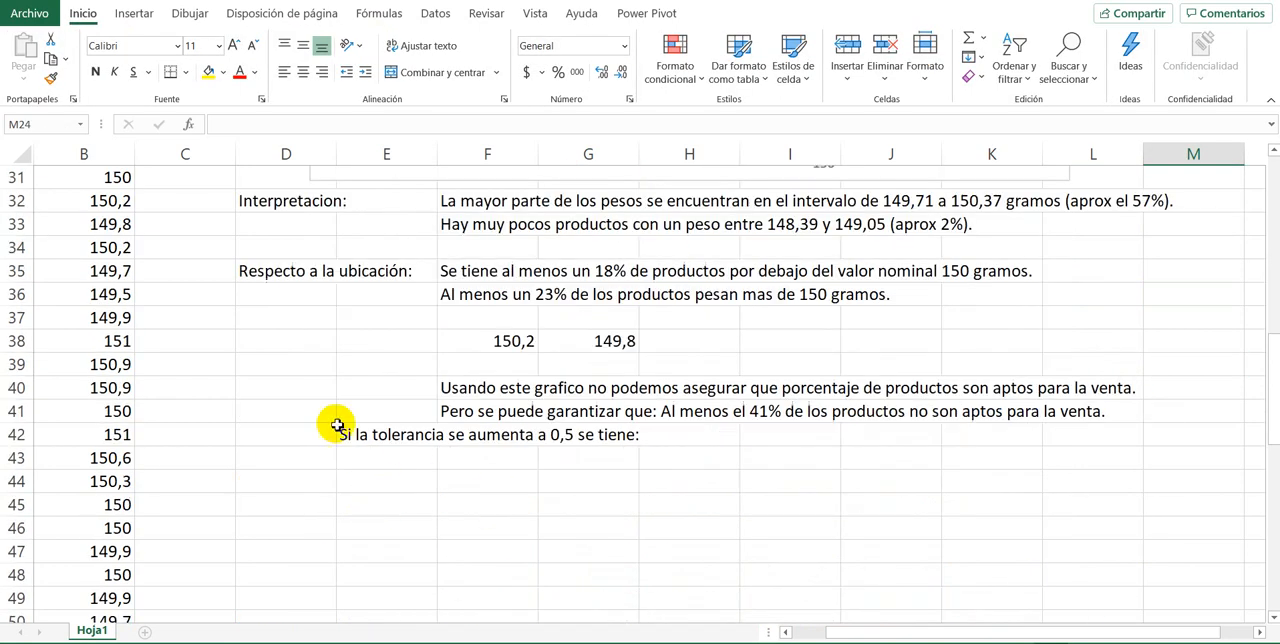
pyautogui.click(466, 459)
pyautogui.write('ASI')
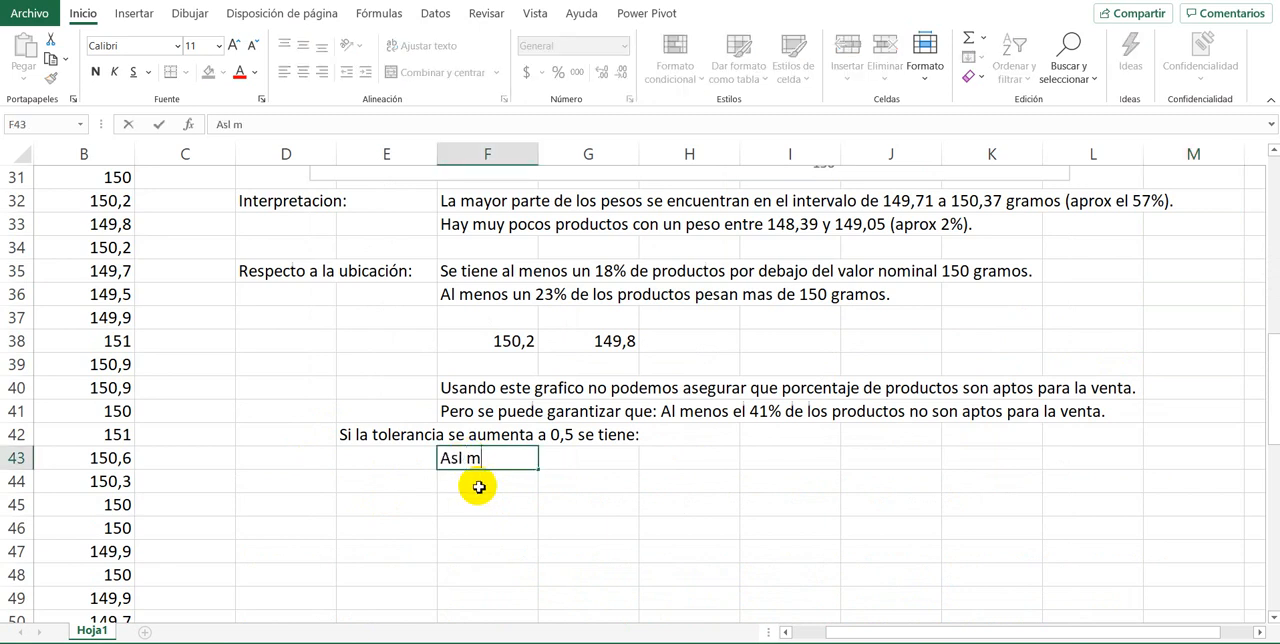
pyautogui.write(' menos e')
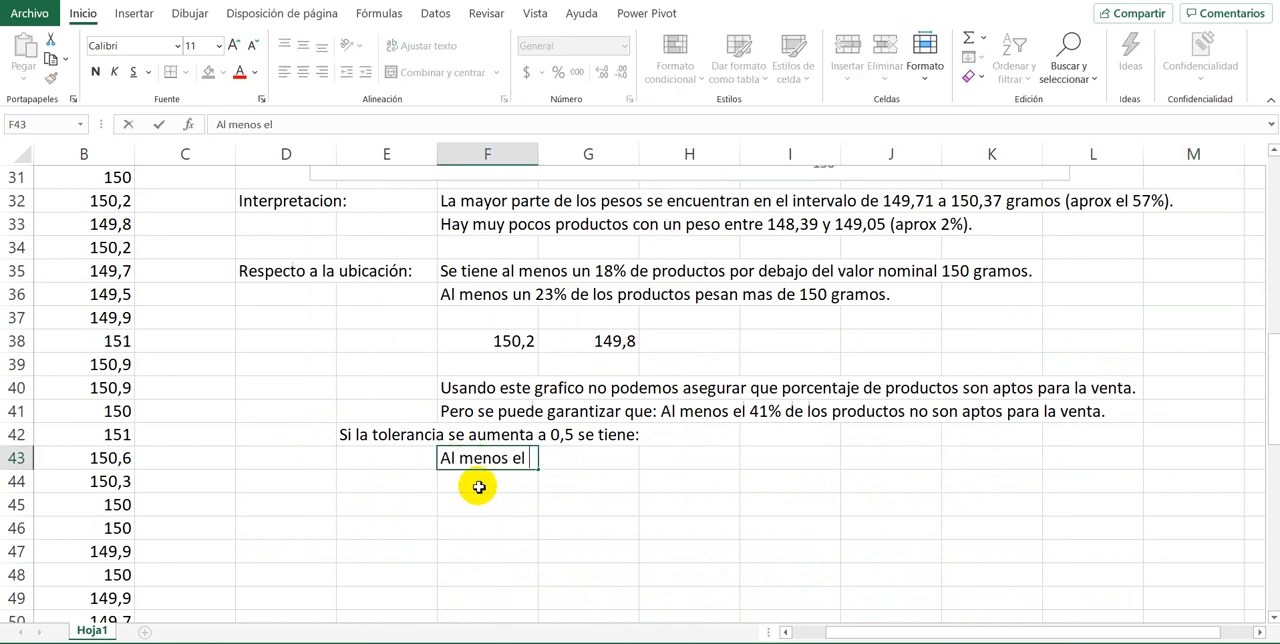
pyautogui.write('l')
pyautogui.scroll(4, 614, 429)
pyautogui.scroll(-4, 614, 429)
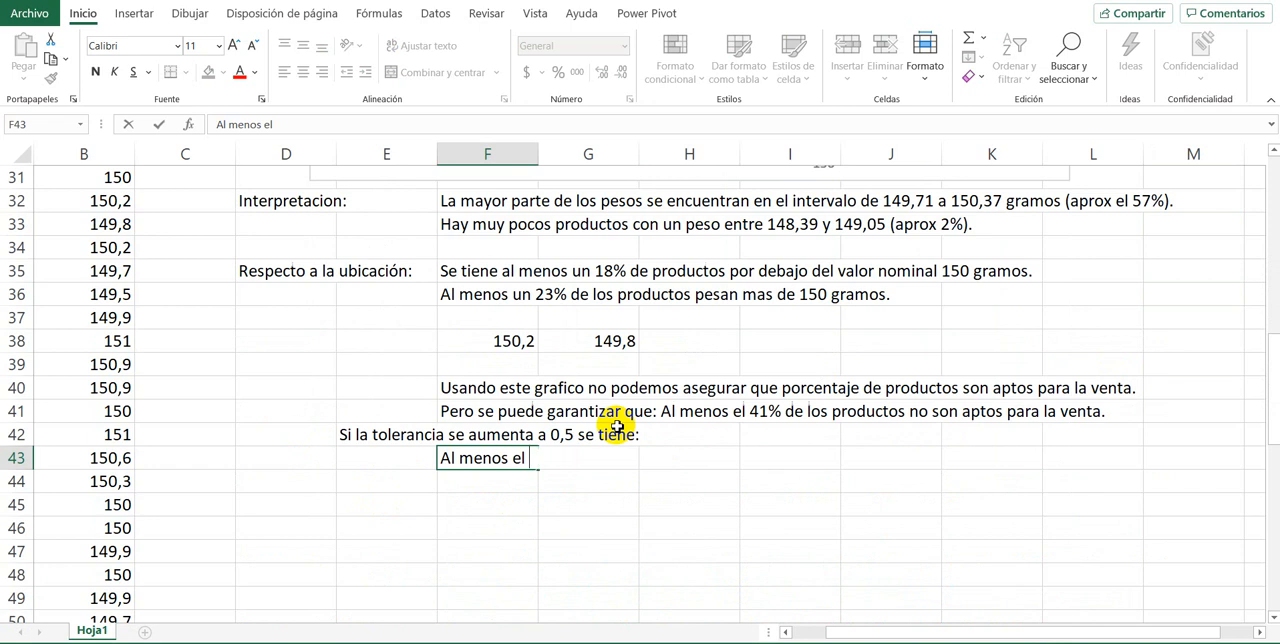
pyautogui.write('59% de los por')
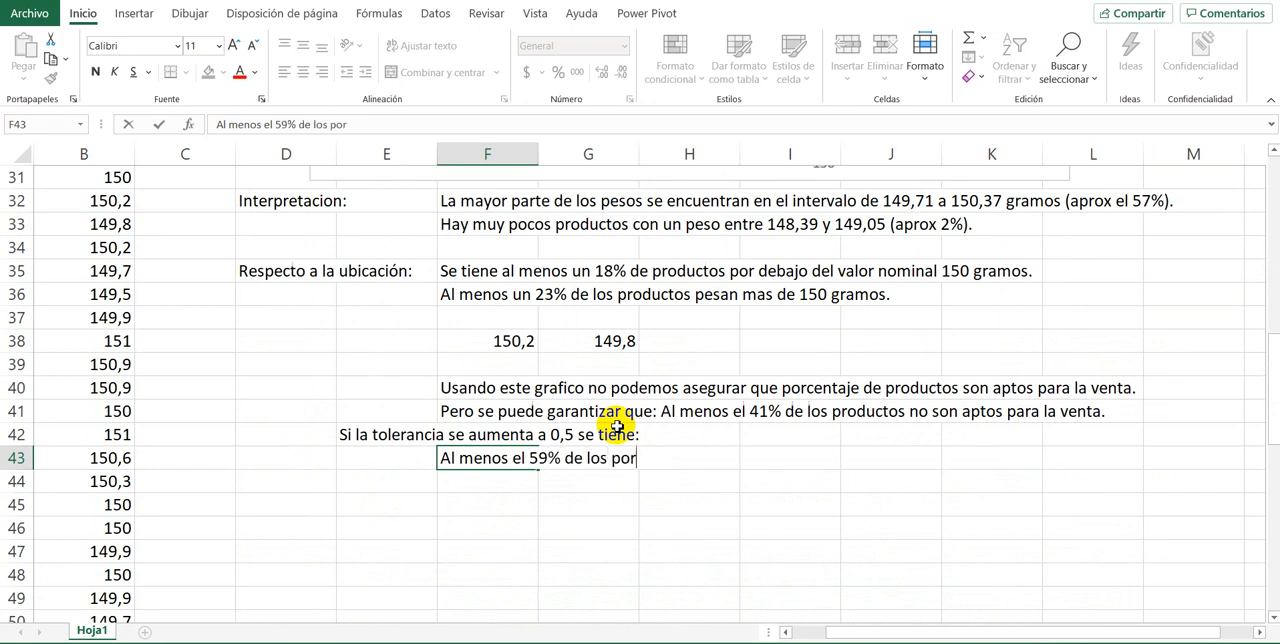
pyautogui.press('BackSpace')
pyautogui.press('BackSpace')
pyautogui.write('roductos cu')
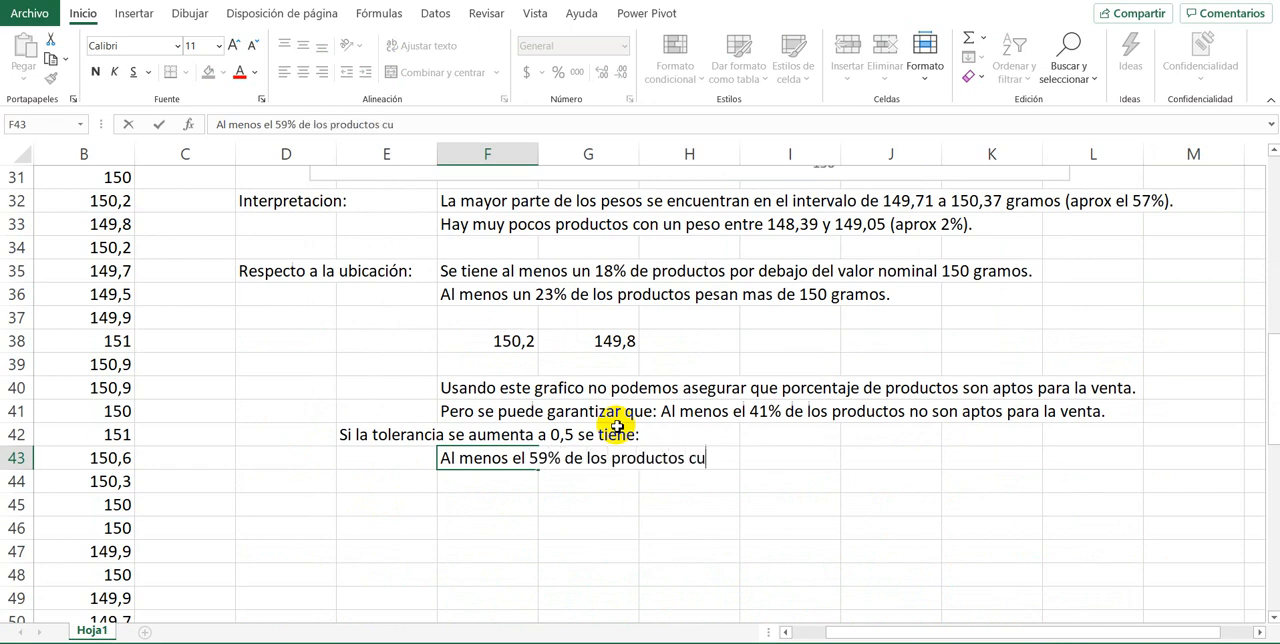
pyautogui.write('mplen con l')
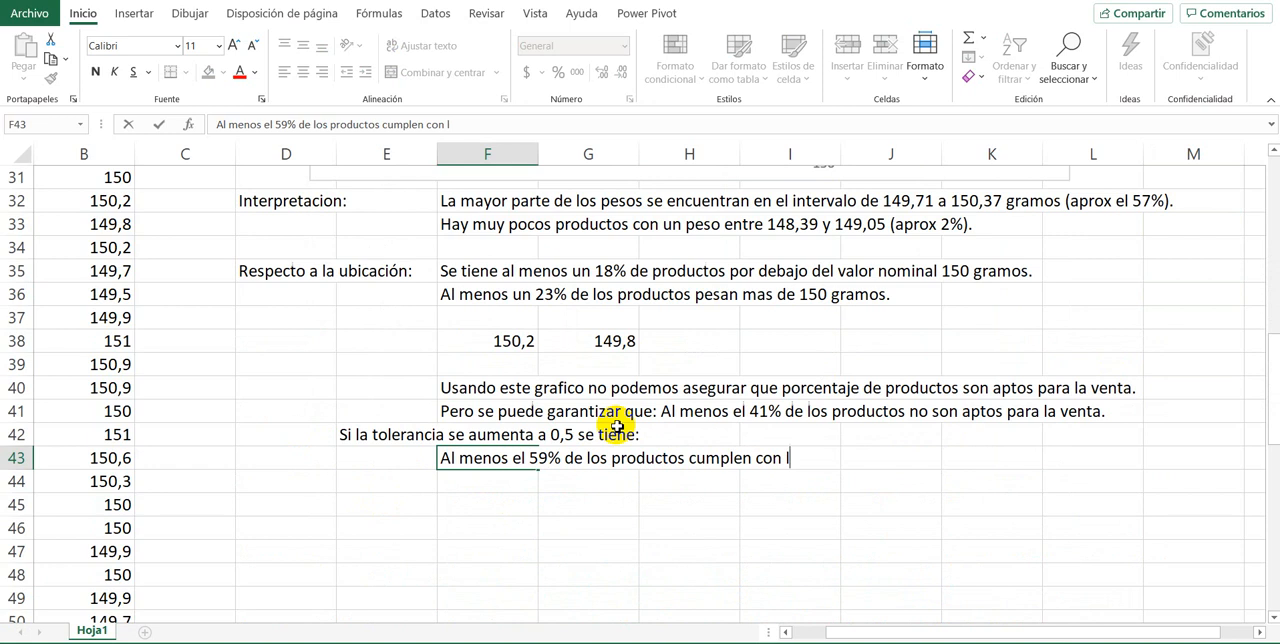
pyautogui.write('as epse')
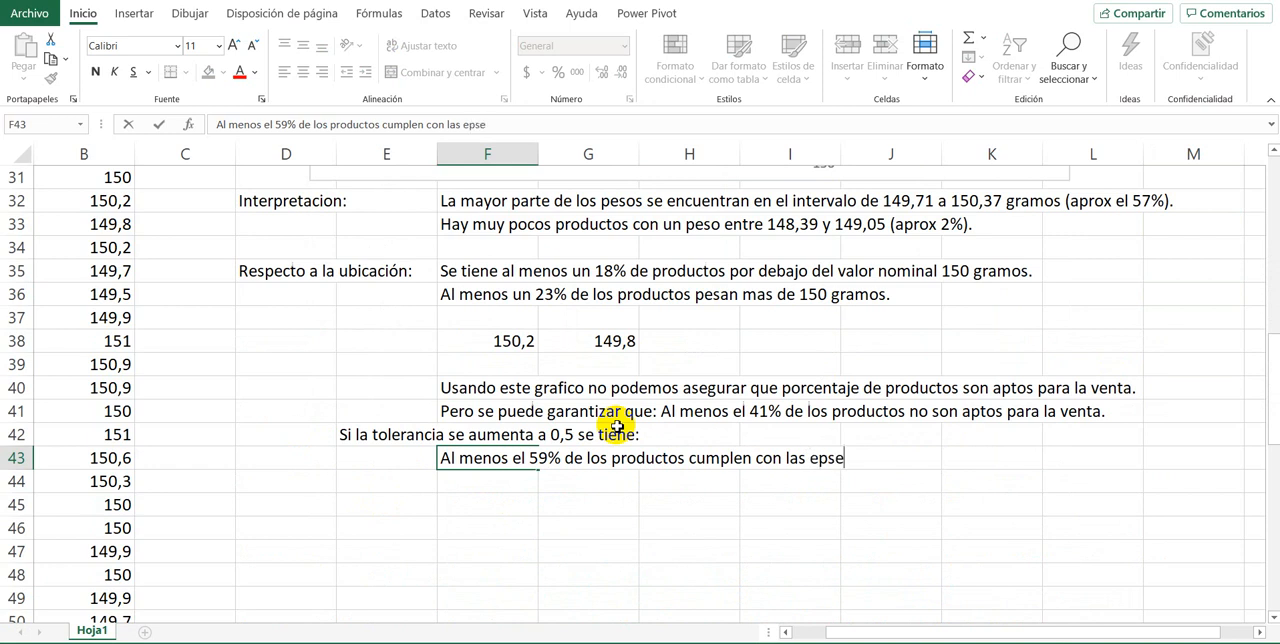
pyautogui.press('BackSpace')
pyautogui.press('BackSpace')
pyautogui.press('BackSpace')
pyautogui.write('specificaciones para la venta')
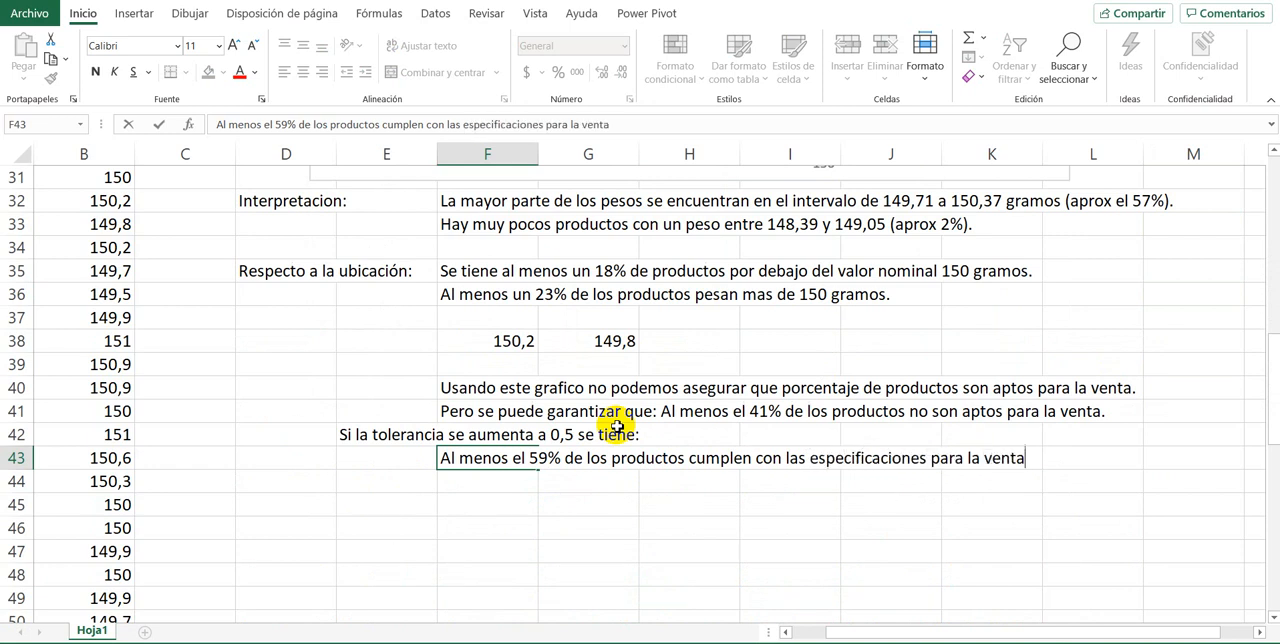
pyautogui.write('.')
pyautogui.press('Return')
# Step: Examine the histogram bars against the 149,5 and 150,5 limit lines and compare them with the written conclusion for the 0,5 tolerance
pyautogui.scroll(6, 620, 425)
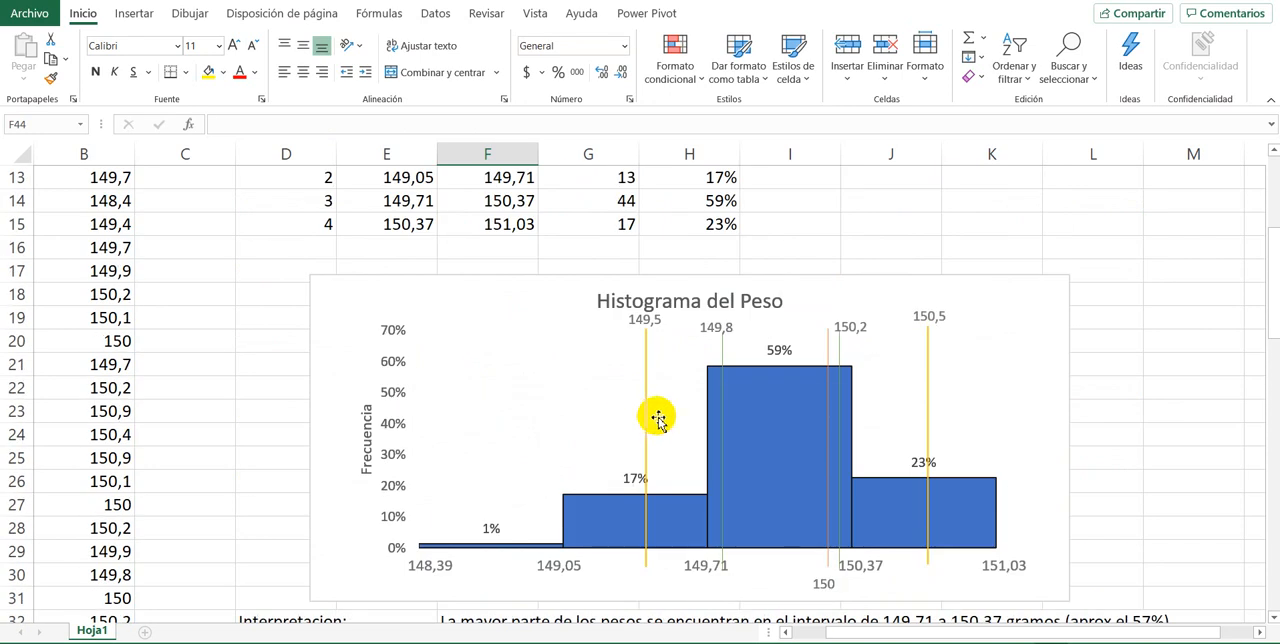
pyautogui.click(647, 422)
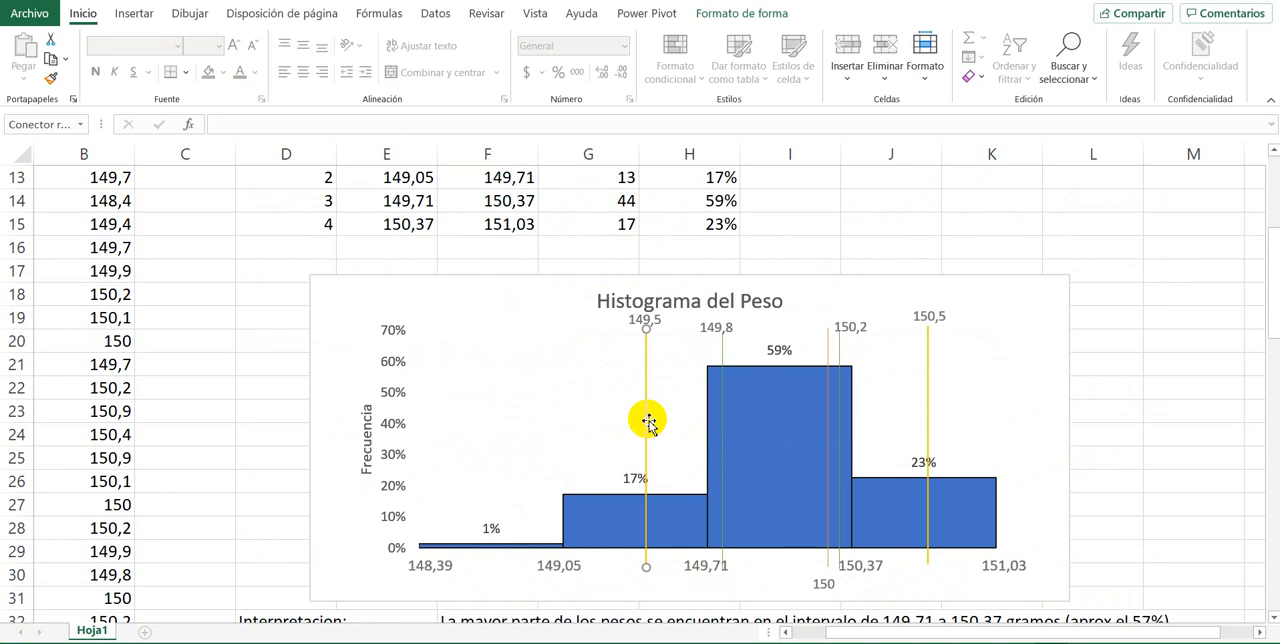
pyautogui.click(929, 415)
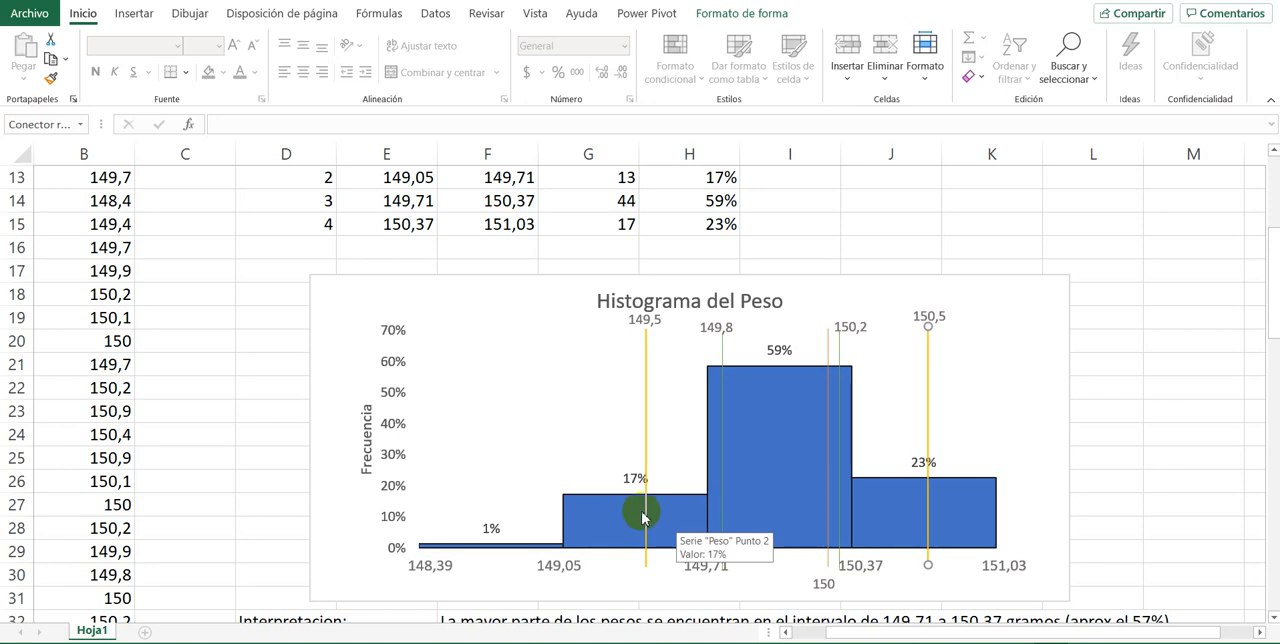
pyautogui.click(647, 381)
pyautogui.click(929, 379)
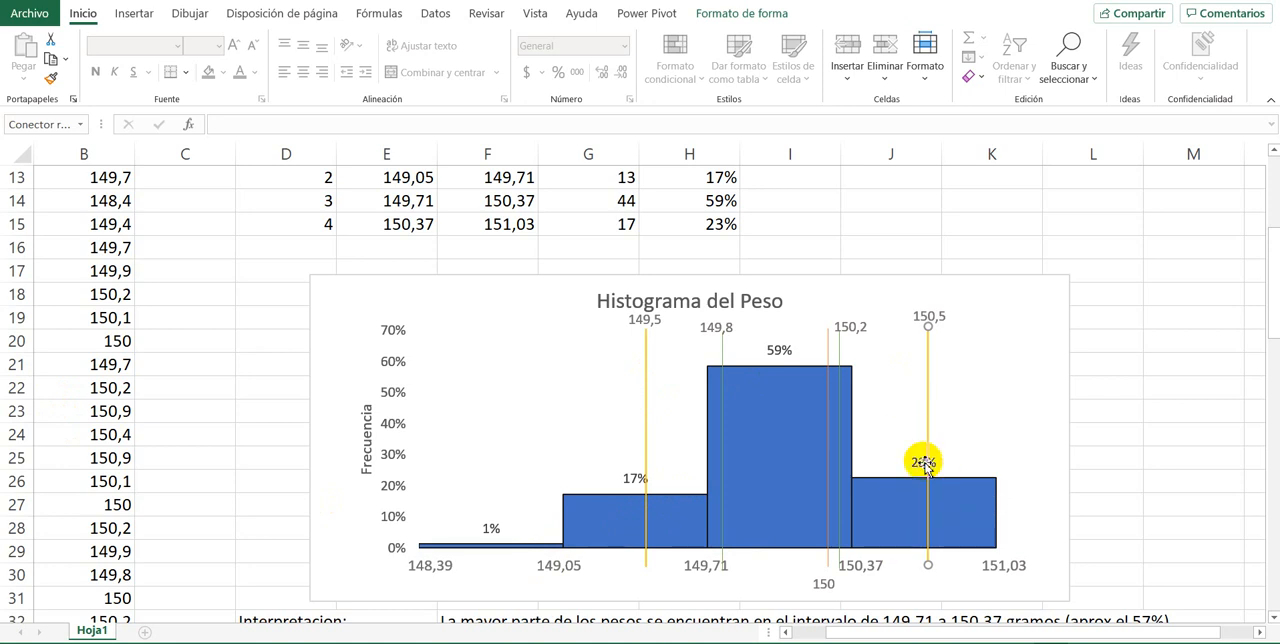
pyautogui.click(891, 510)
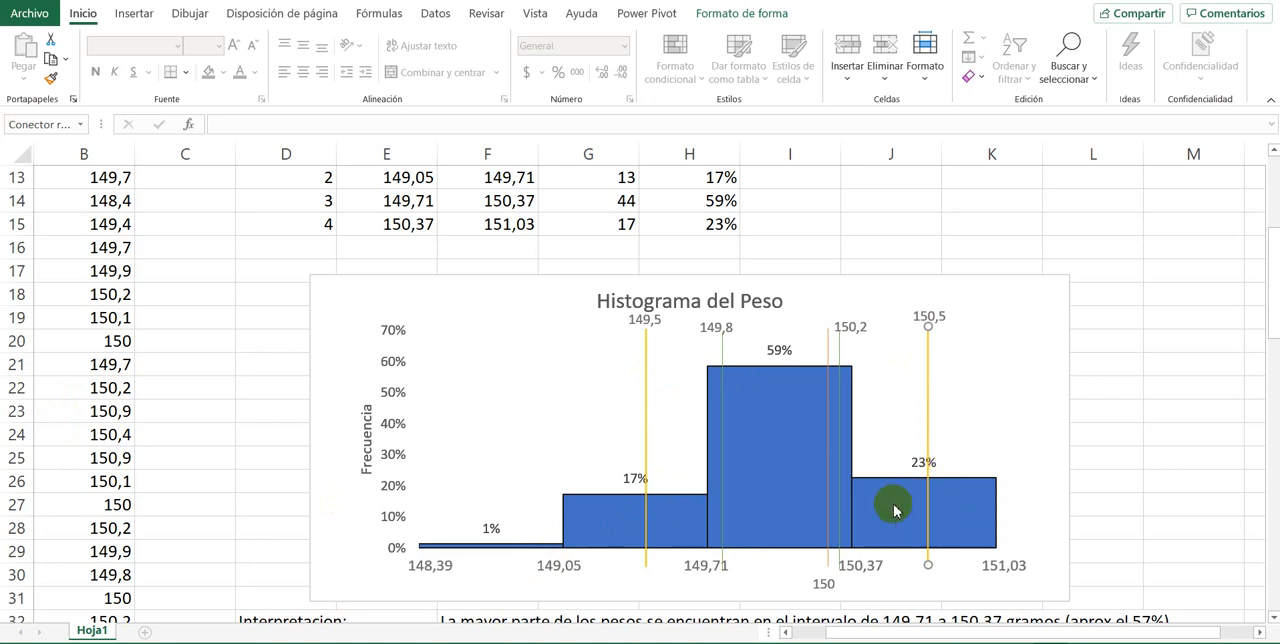
pyautogui.click(875, 520)
pyautogui.click(875, 567)
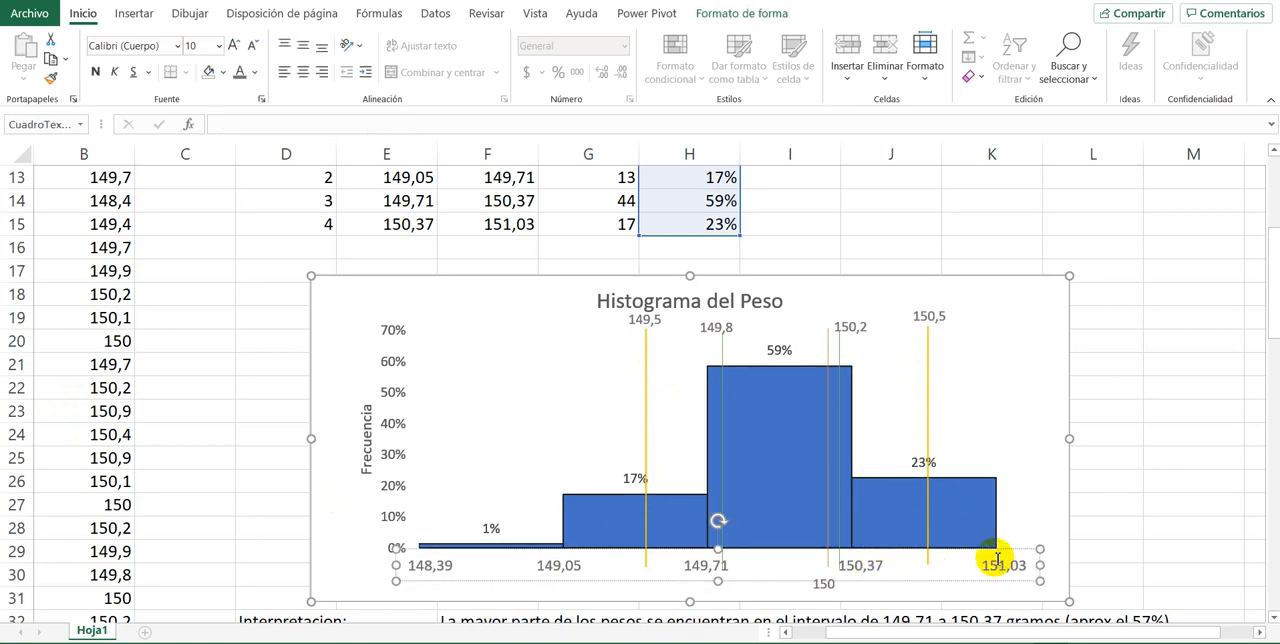
pyautogui.moveTo(953, 493)
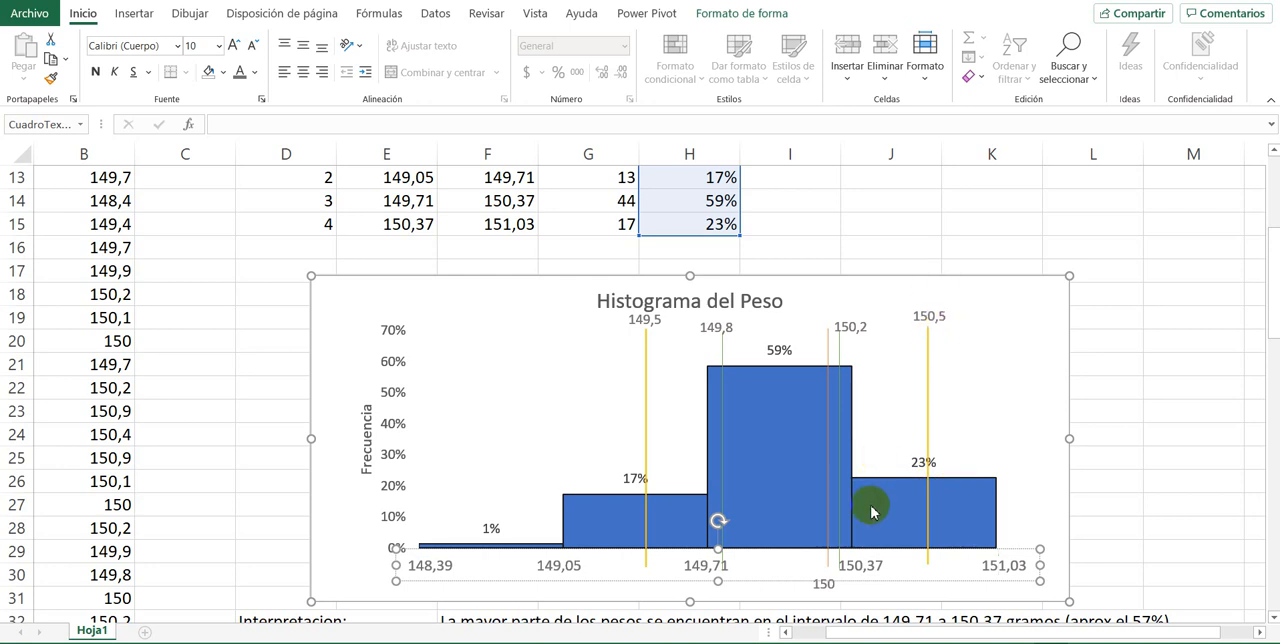
pyautogui.moveTo(875, 510)
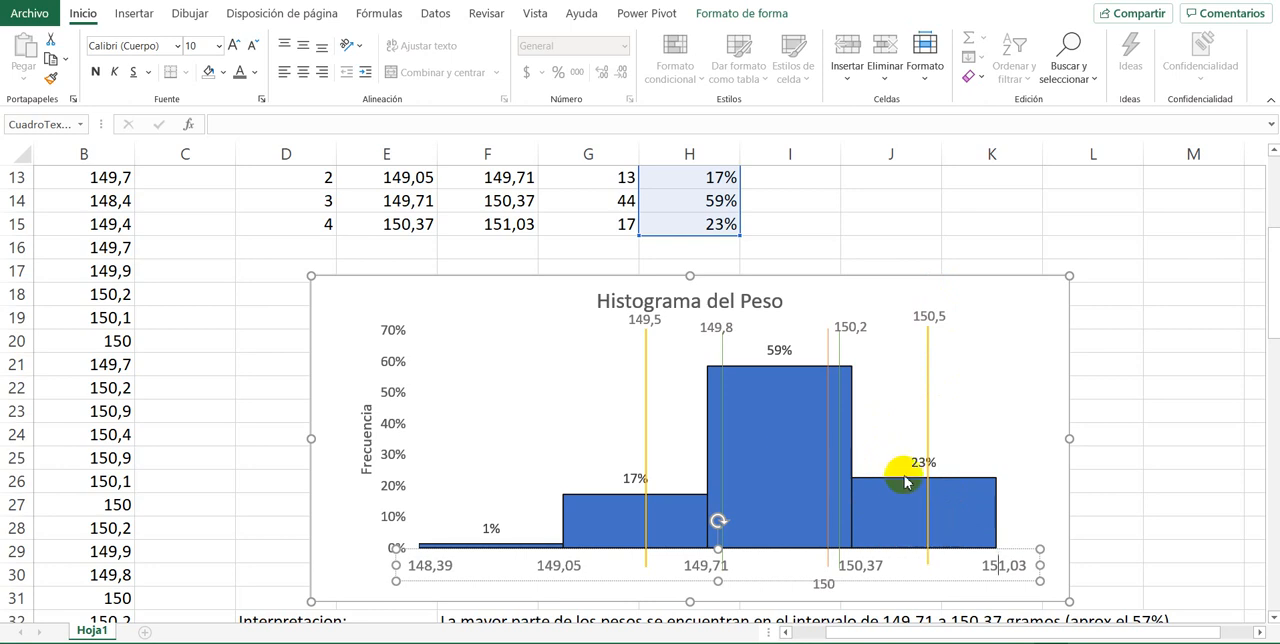
pyautogui.click(893, 512)
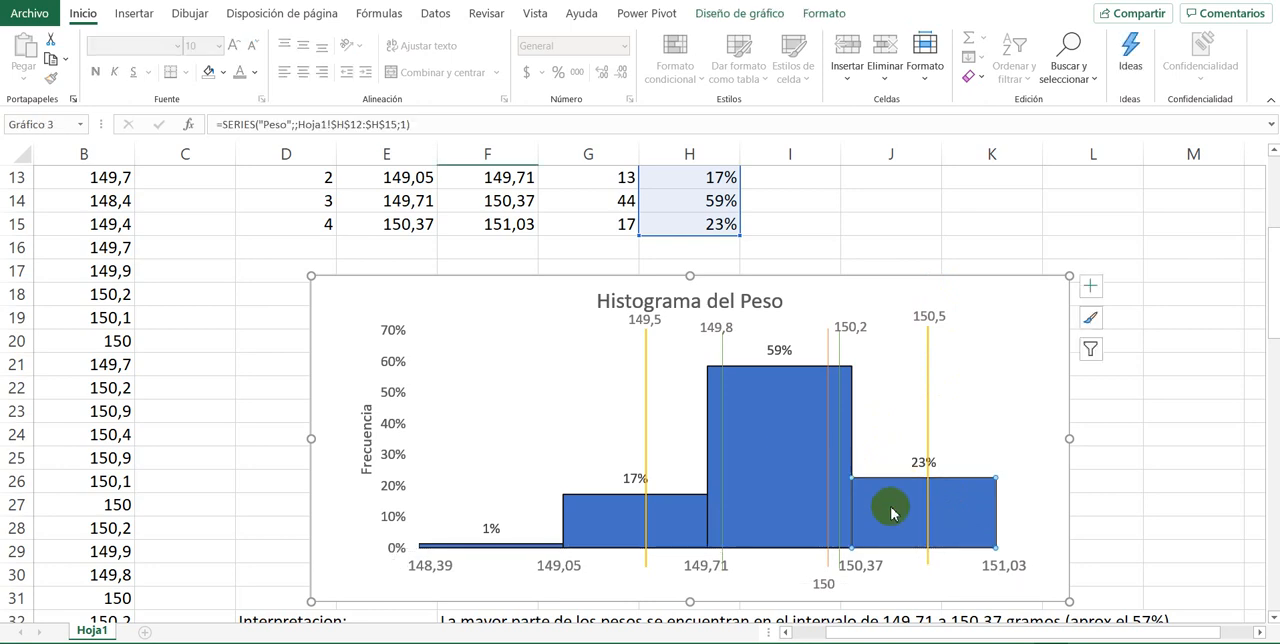
pyautogui.click(688, 522)
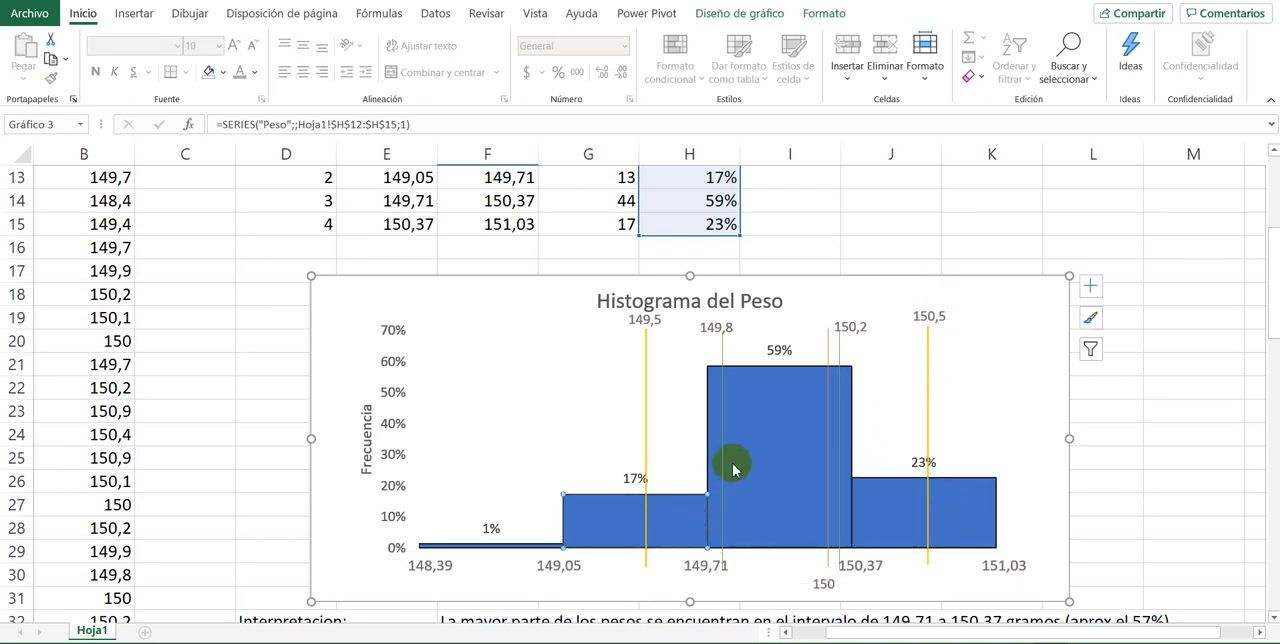
pyautogui.click(755, 410)
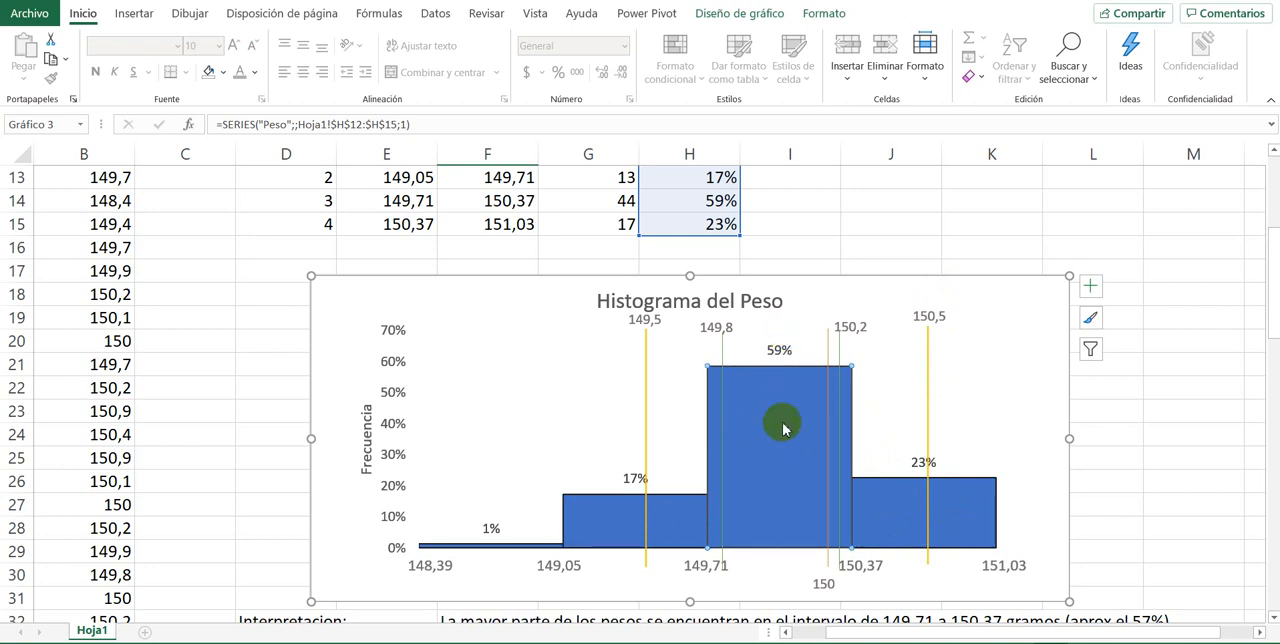
pyautogui.scroll(-2, 626, 485)
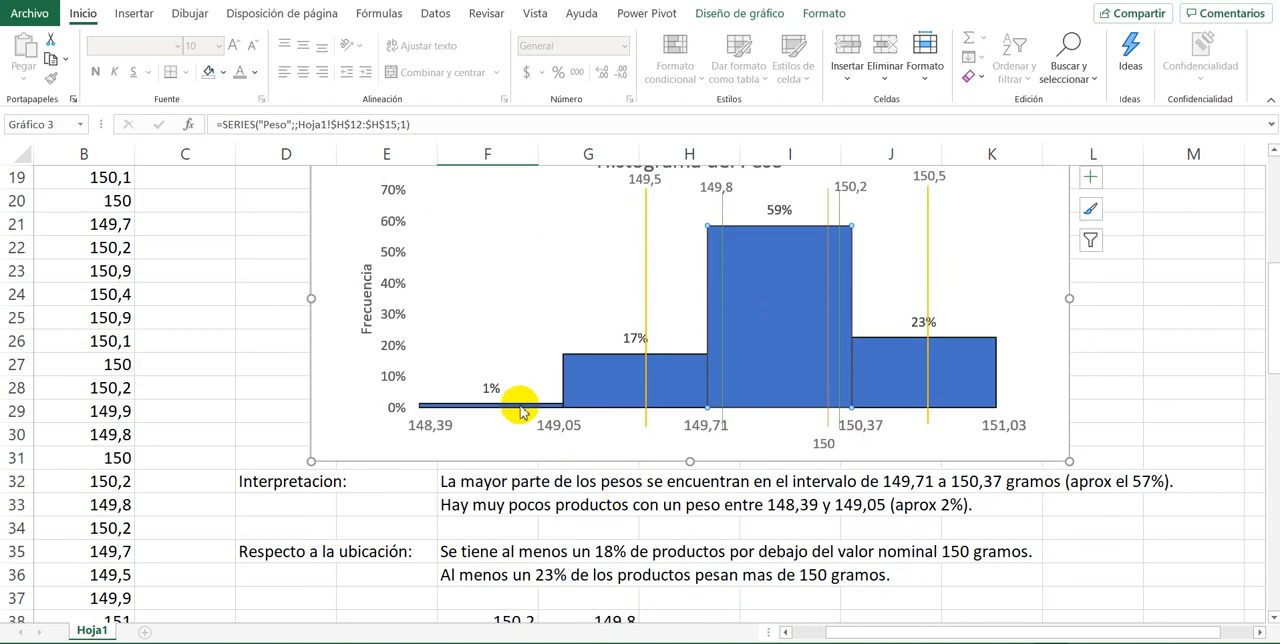
pyautogui.scroll(-6, 443, 409)
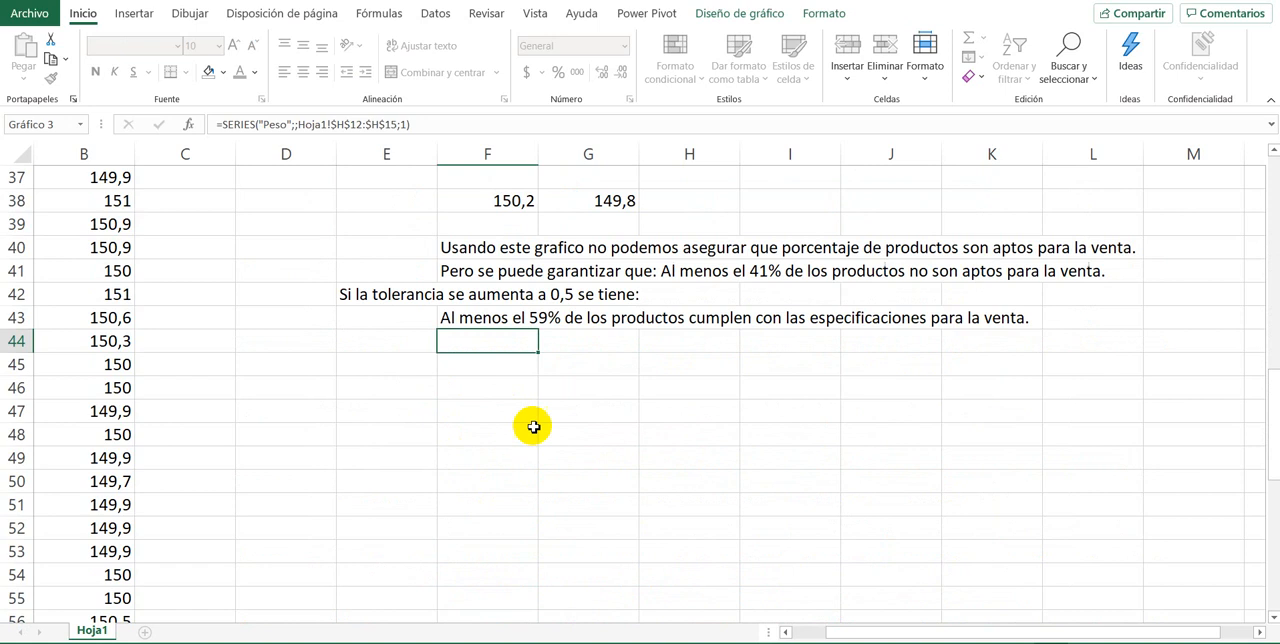
# Step: Write in F44 "Tambien se puede afirmar que al menos el 1% no son aptos para la venta."
pyautogui.write('Tambien')
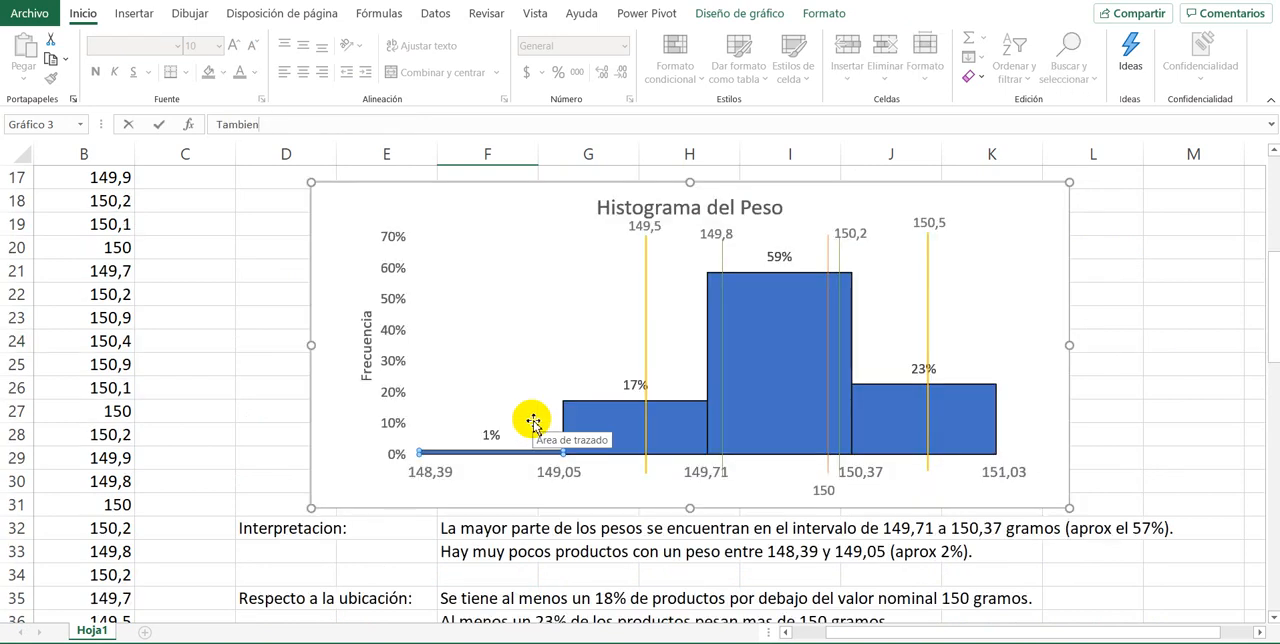
pyautogui.scroll(-5, 510, 476)
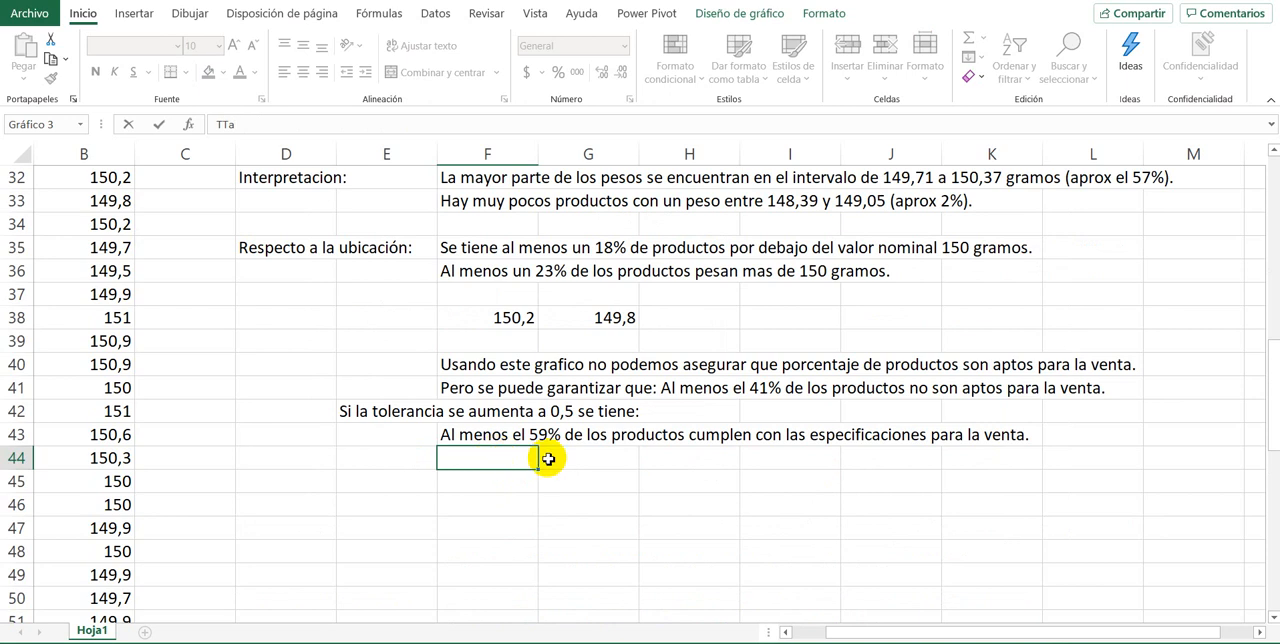
pyautogui.click(543, 456)
pyautogui.click(477, 470)
pyautogui.write('Tamn')
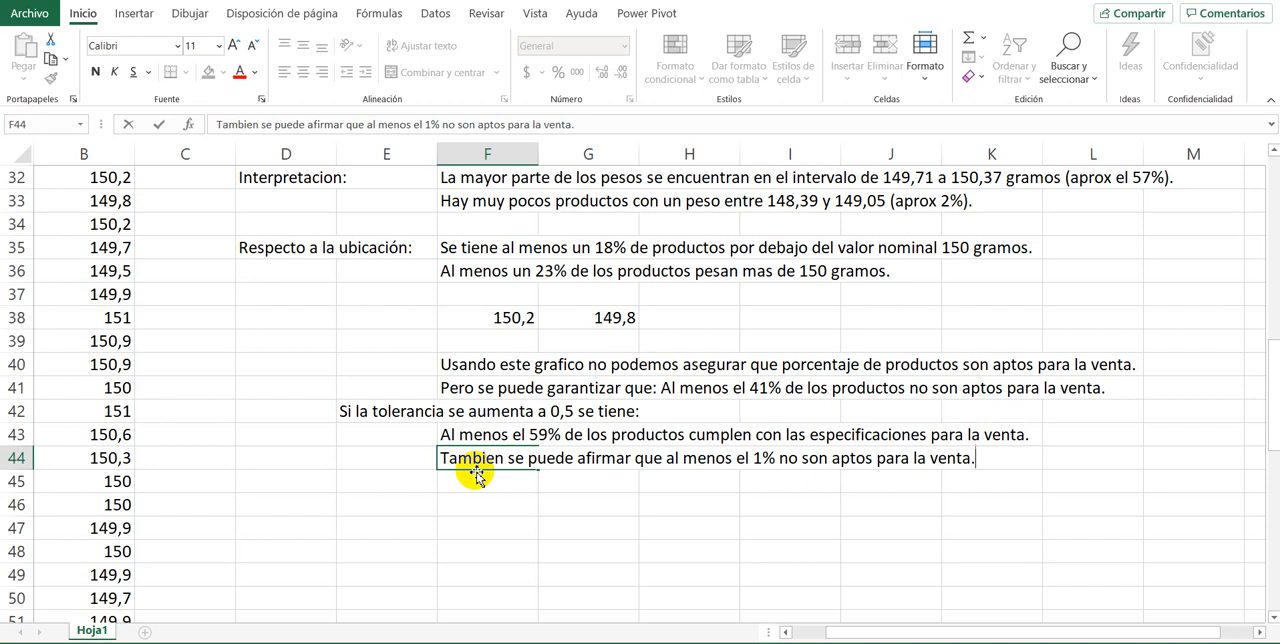
pyautogui.hotkey('ctrl', 'Return')
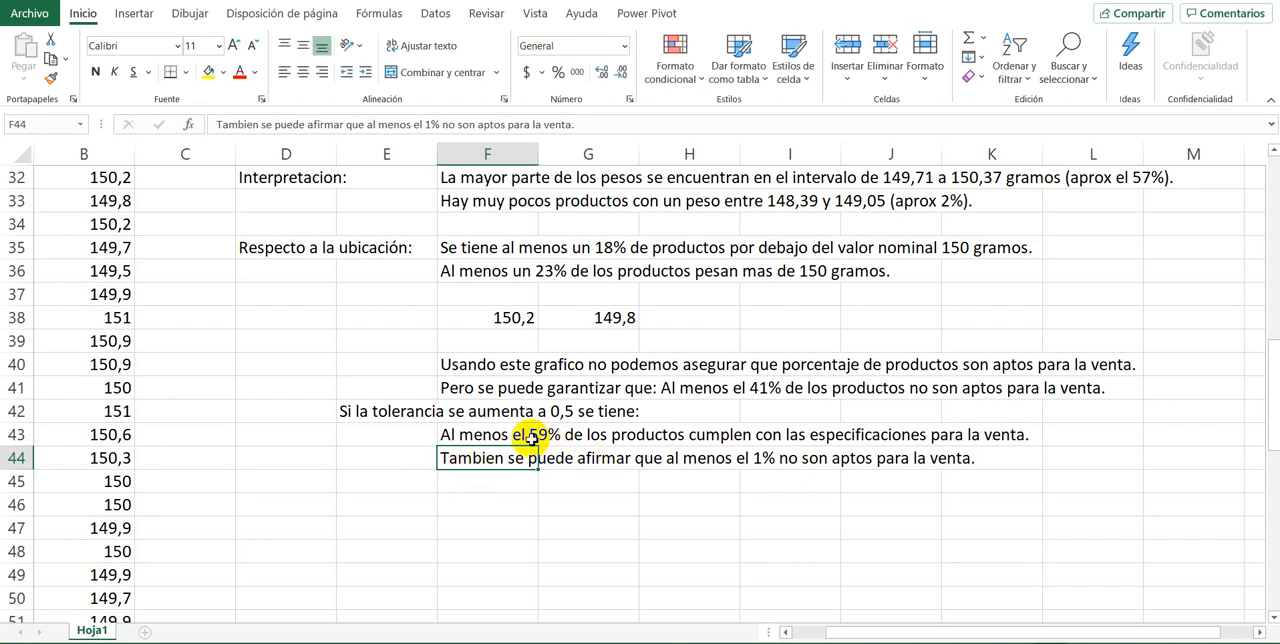
# Step: Compare the two conclusions for the 0,5 tolerance with the histogram bars and the 149,5 and 150,5 limit lines
pyautogui.click(531, 436)
pyautogui.scroll(7, 688, 486)
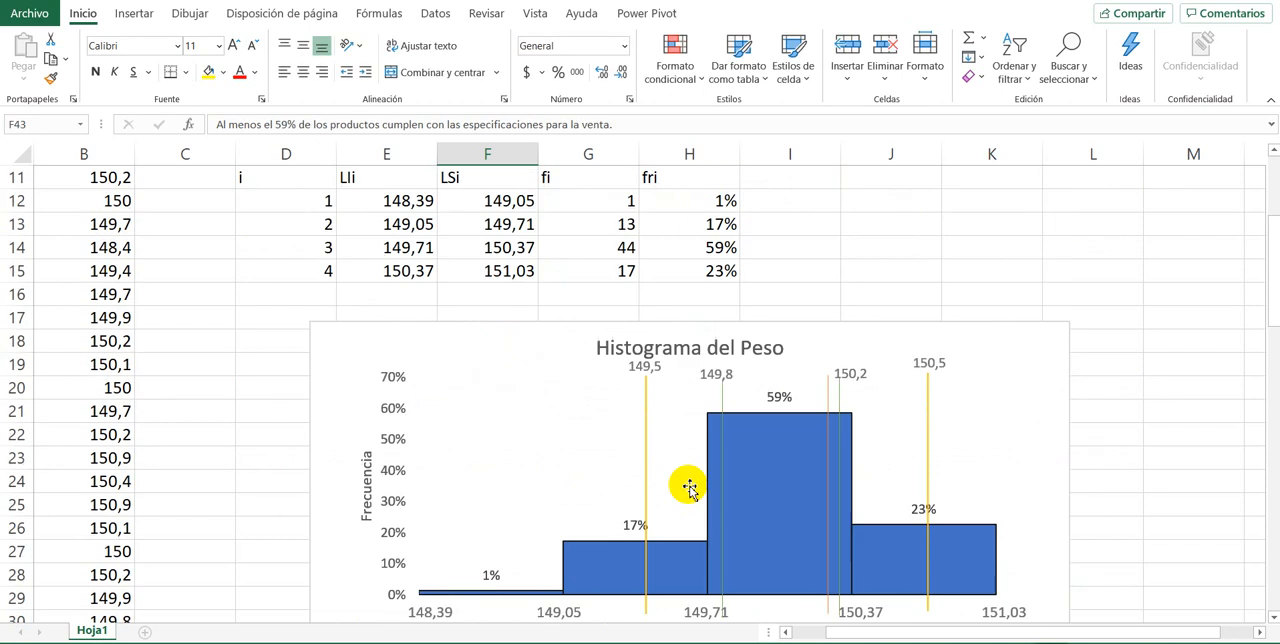
pyautogui.scroll(-1, 688, 486)
pyautogui.scroll(2, 686, 486)
pyautogui.scroll(-2, 600, 472)
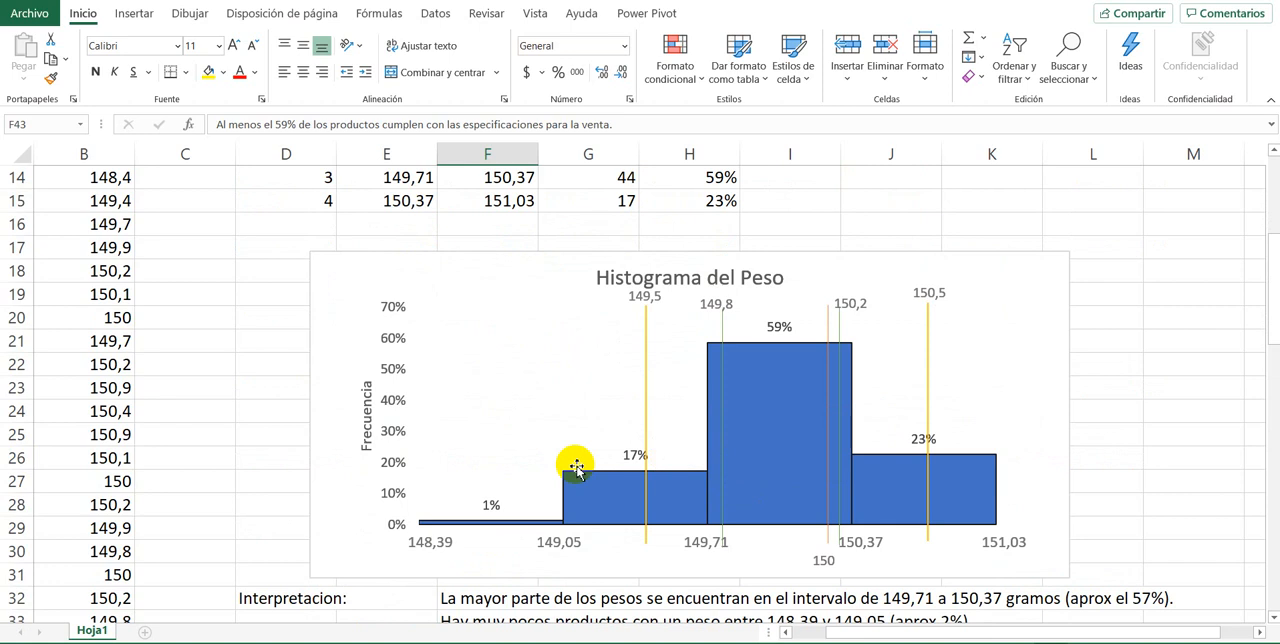
pyautogui.scroll(-1, 289, 391)
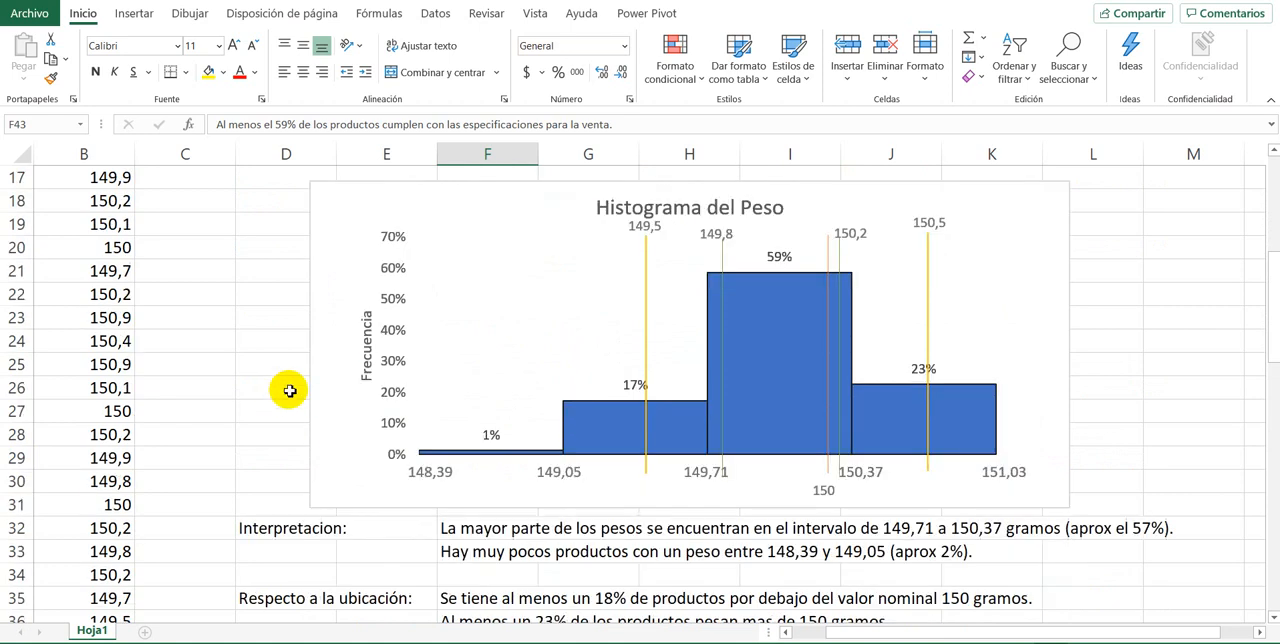
pyautogui.scroll(-4, 289, 391)
pyautogui.scroll(3, 290, 392)
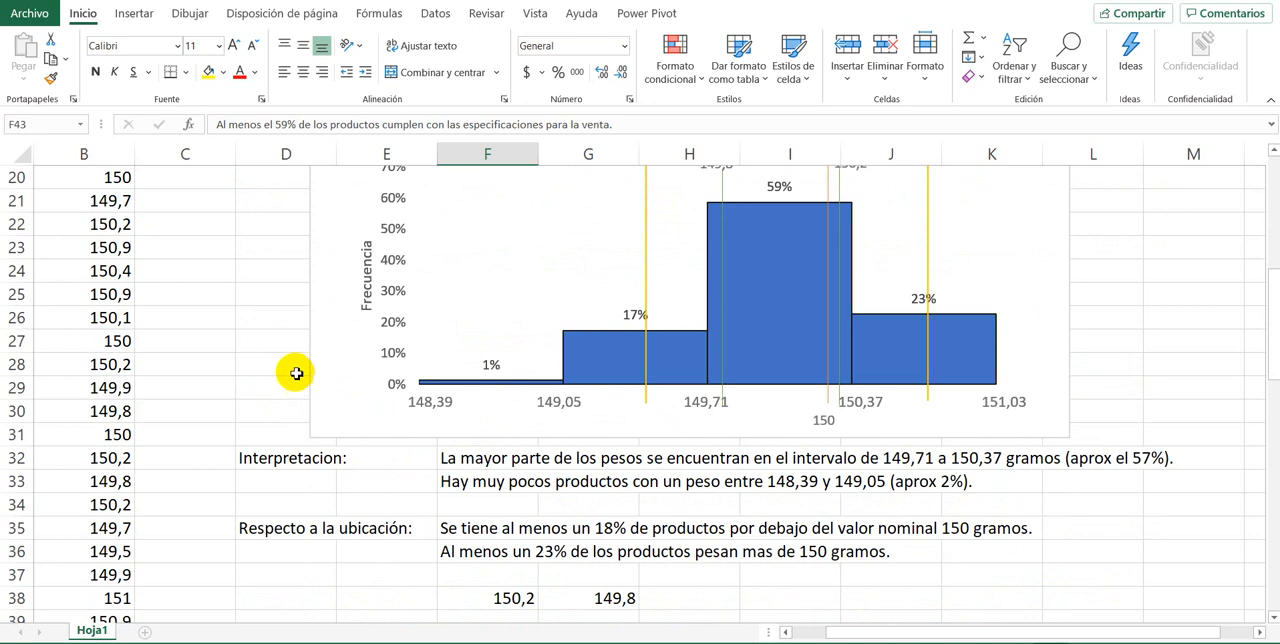
pyautogui.scroll(3, 289, 403)
pyautogui.scroll(-5, 281, 418)
pyautogui.scroll(-3, 374, 415)
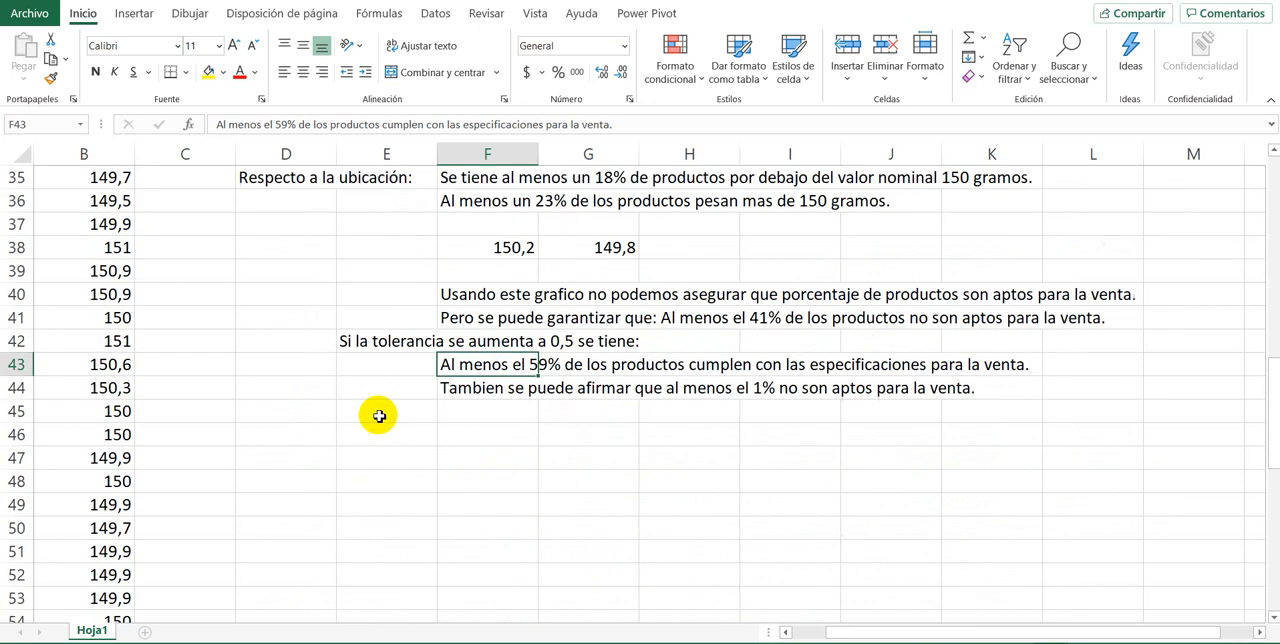
pyautogui.scroll(2, 380, 426)
pyautogui.scroll(-1, 312, 459)
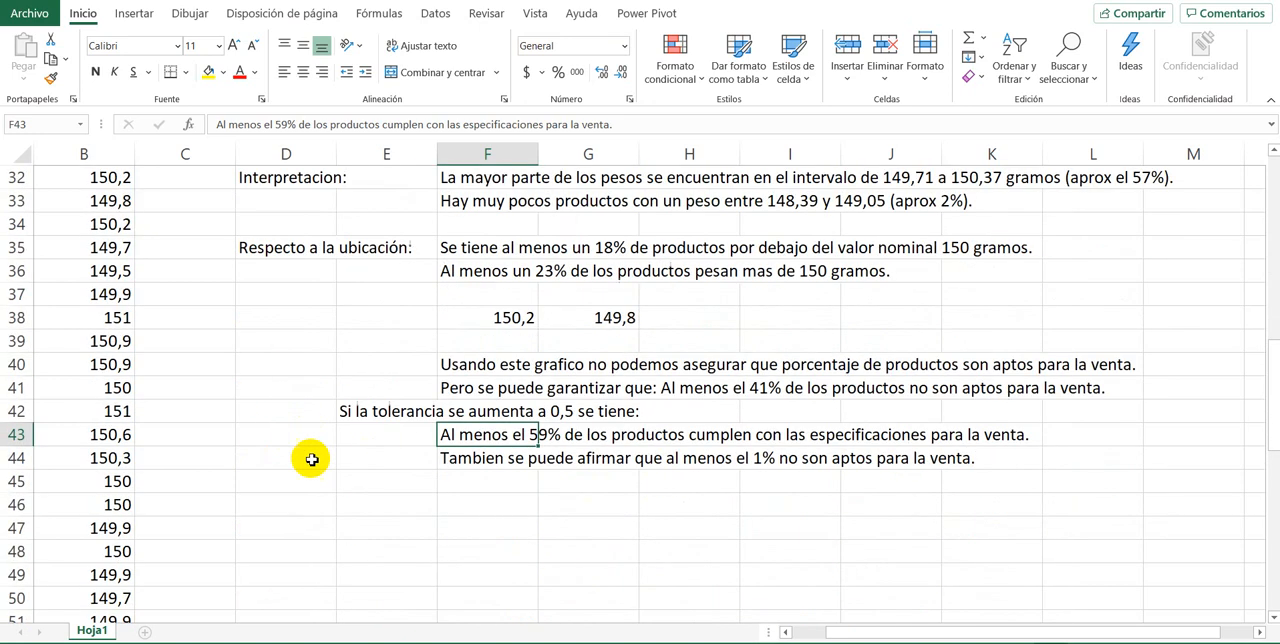
# Step: Write the heading "Respecto a la forma de los datos:" in D46 and select the cell beneath it
pyautogui.click(298, 513)
pyautogui.write('R')
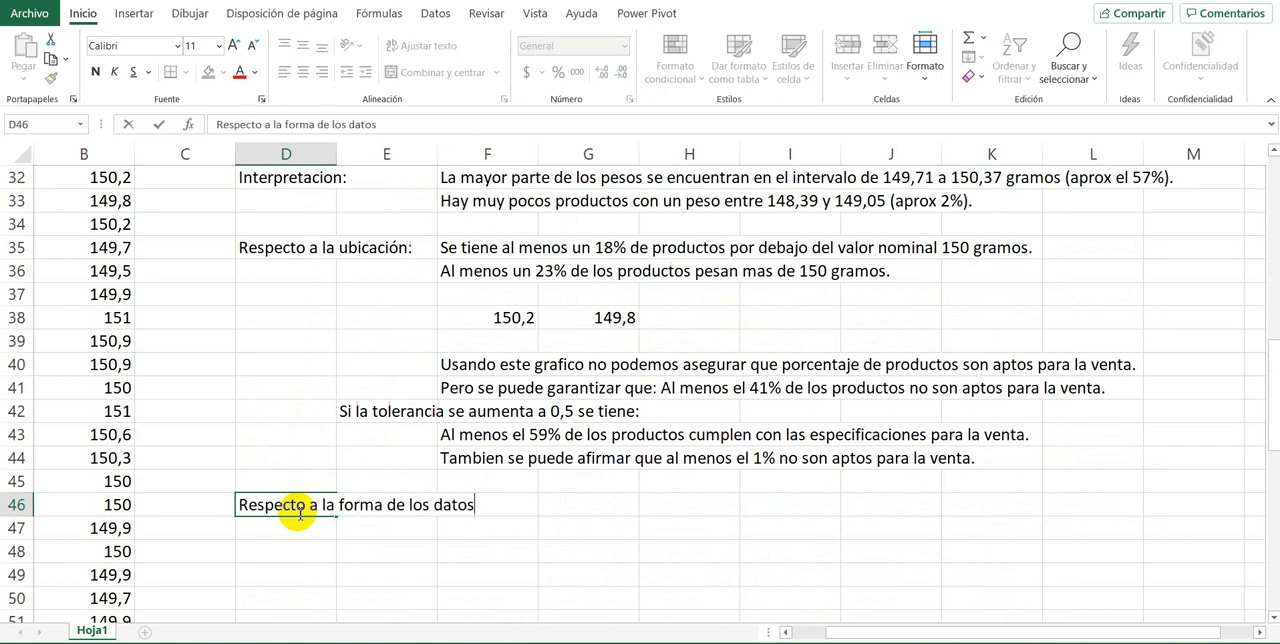
pyautogui.hotkey('ctrl', 'Return')
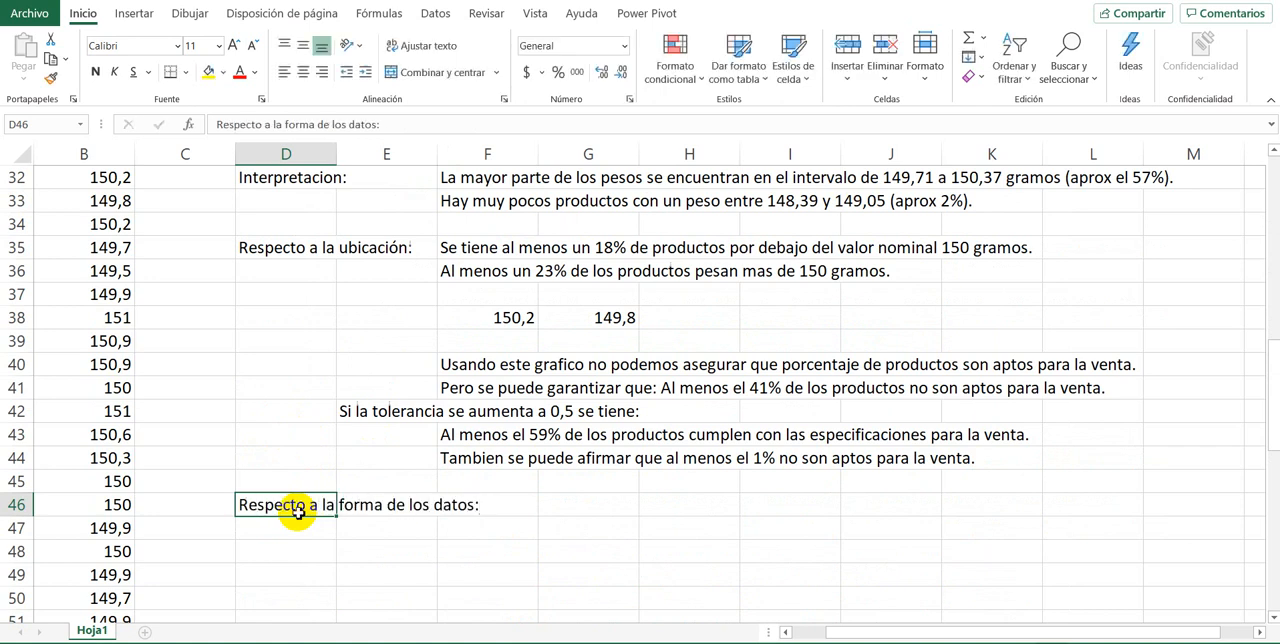
pyautogui.click(389, 532)
pyautogui.click(283, 532)
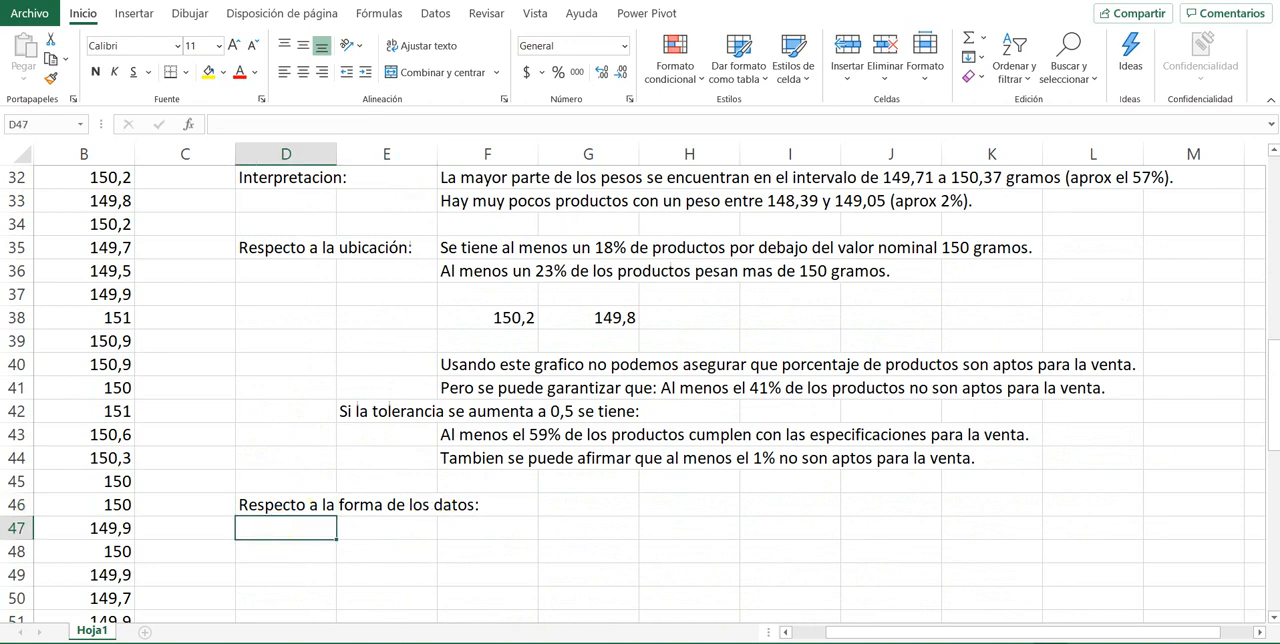
# Step: Switch to the Analisis de forma1 PDF in Adobe Acrobat and examine the symmetric normal curves and the apuntalamiento chart
pyautogui.hotkey('alt', 'Tab')
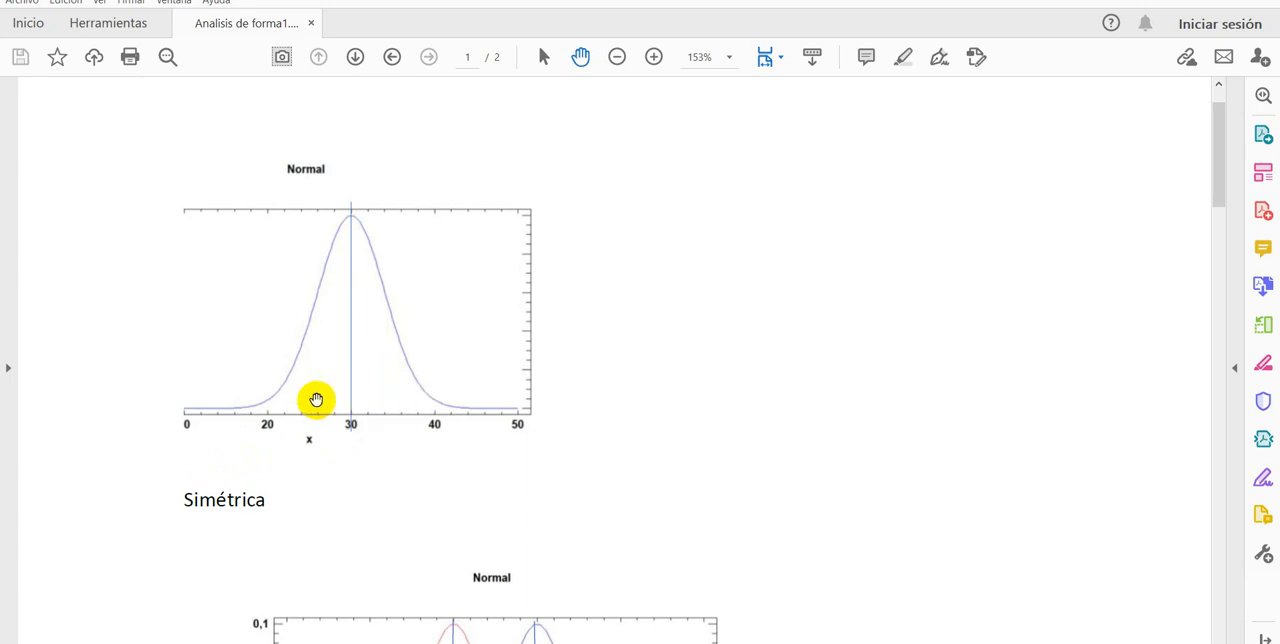
pyautogui.scroll(-1, 194, 434)
pyautogui.scroll(-3, 201, 436)
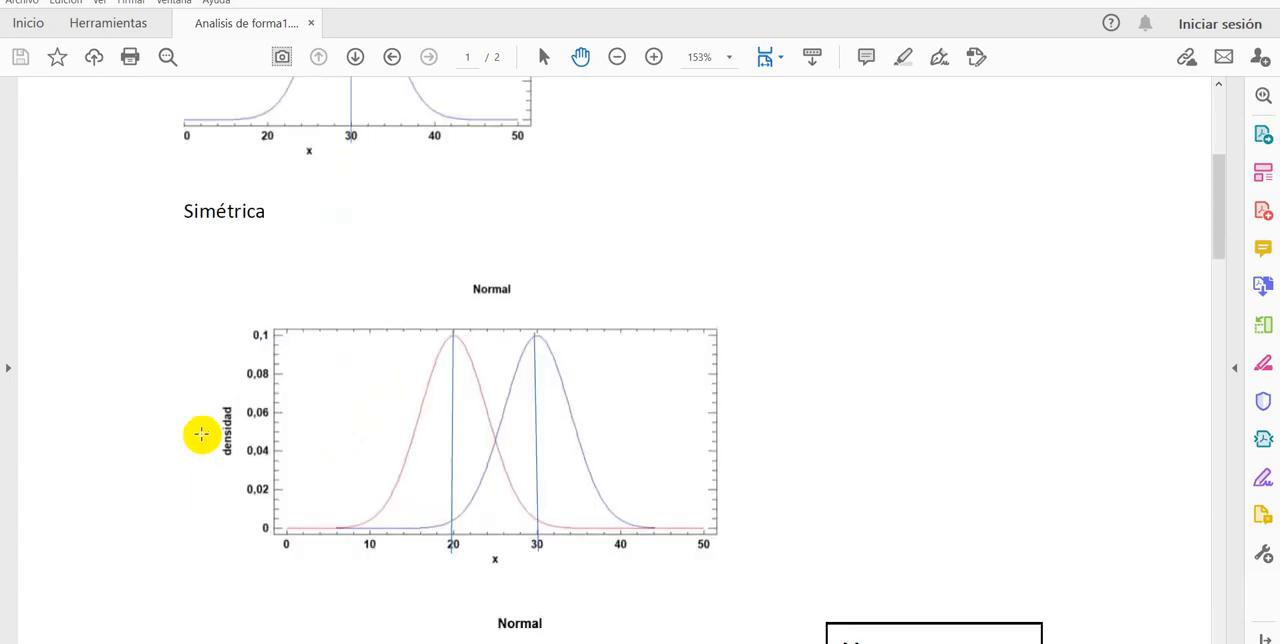
pyautogui.scroll(-3, 374, 451)
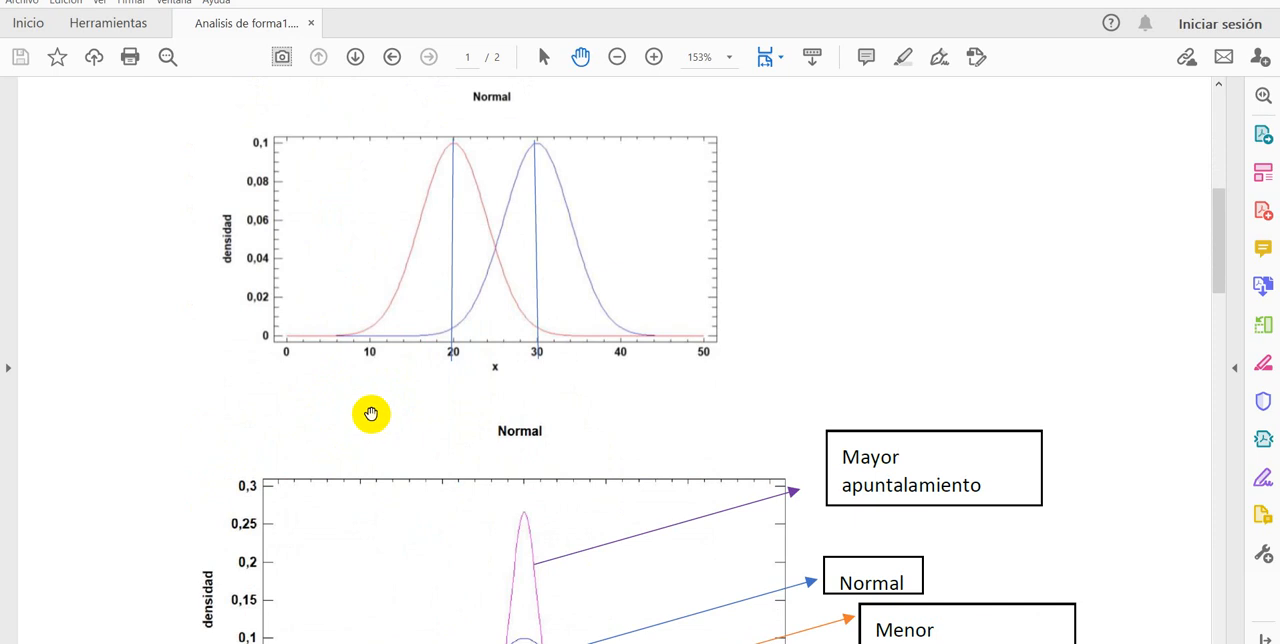
pyautogui.scroll(-2, 288, 368)
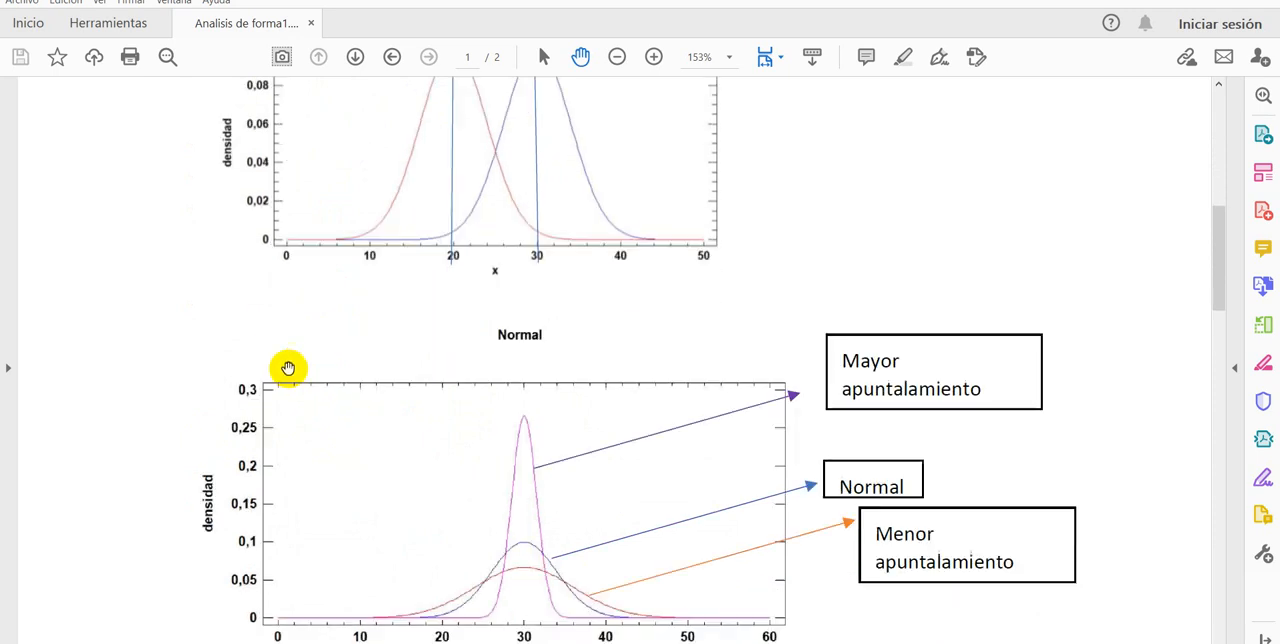
pyautogui.scroll(5, 287, 368)
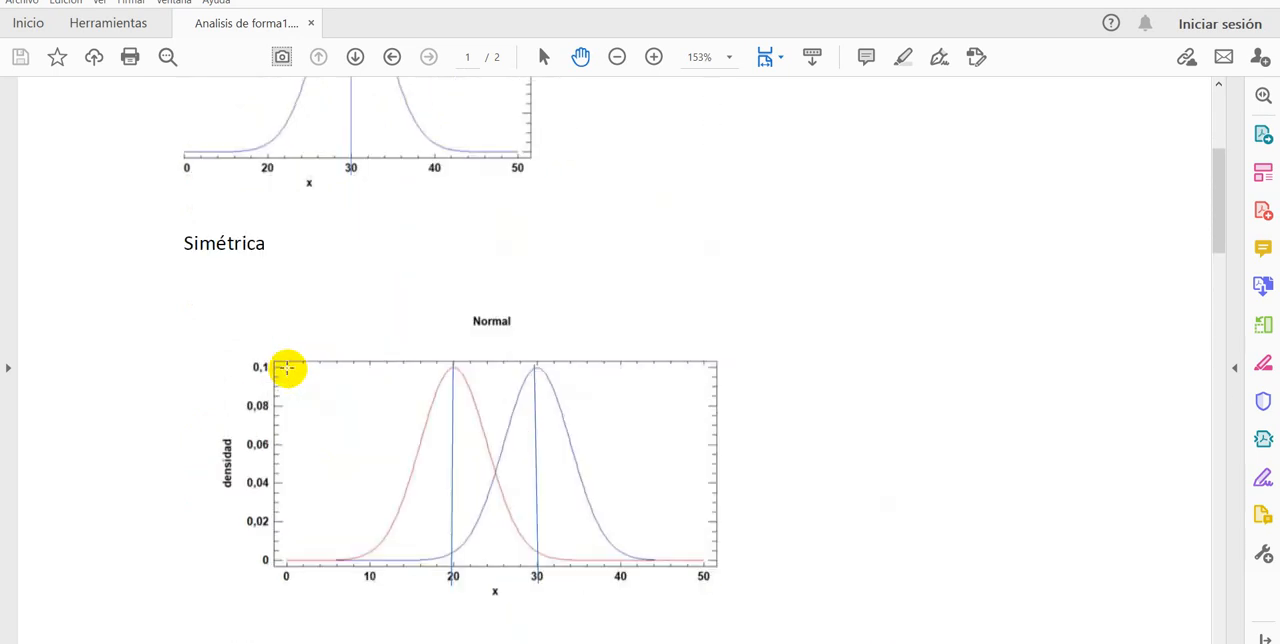
pyautogui.scroll(-12, 286, 369)
# Step: Examine the two asymmetric curves on page 2, comparing "Sesgo a la derecha" with "Sesgo a la izquierda"
pyautogui.scroll(-8, 286, 372)
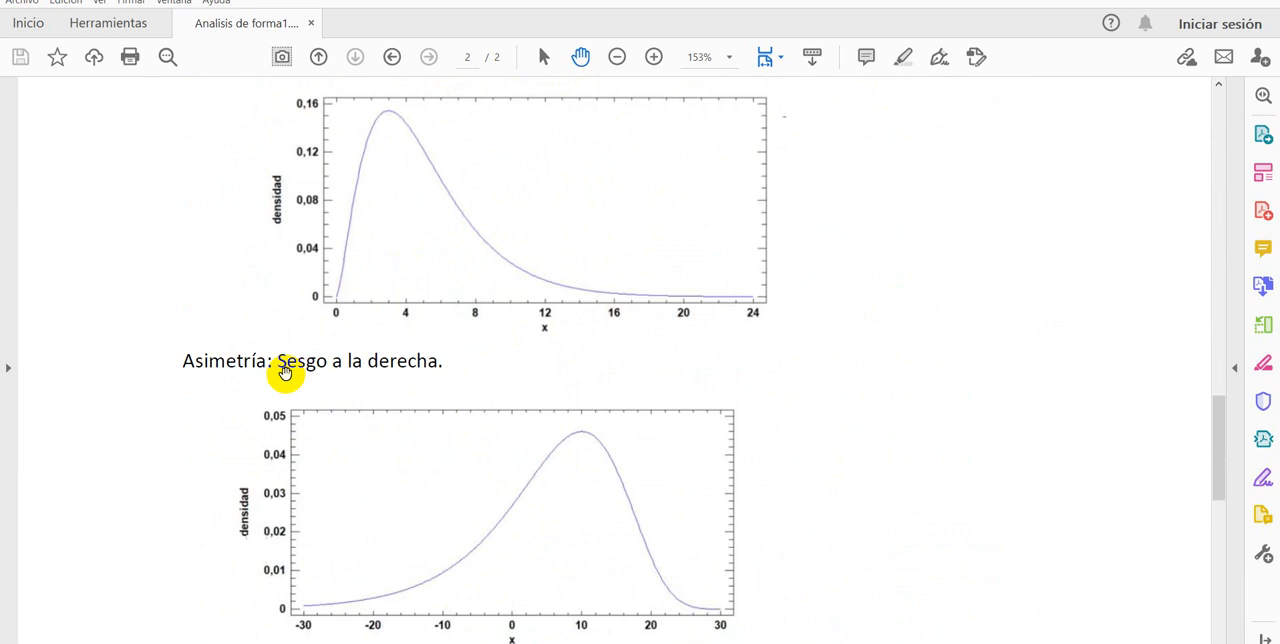
pyautogui.scroll(2, 286, 368)
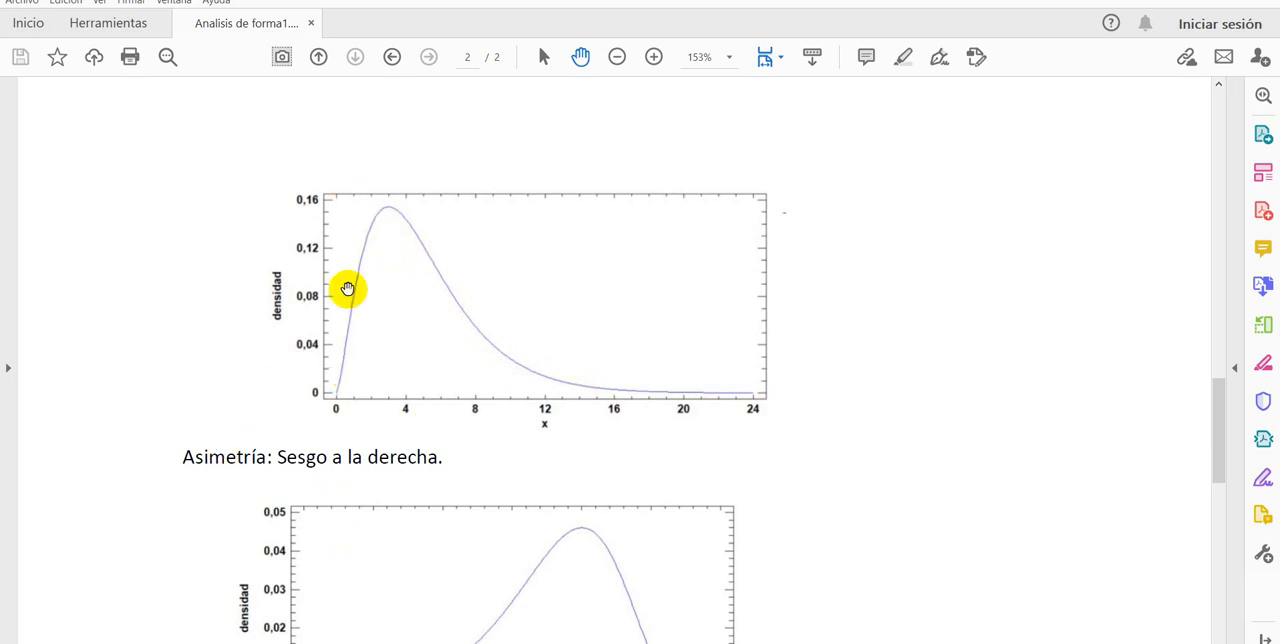
pyautogui.scroll(1, 323, 325)
pyautogui.scroll(-4, 323, 325)
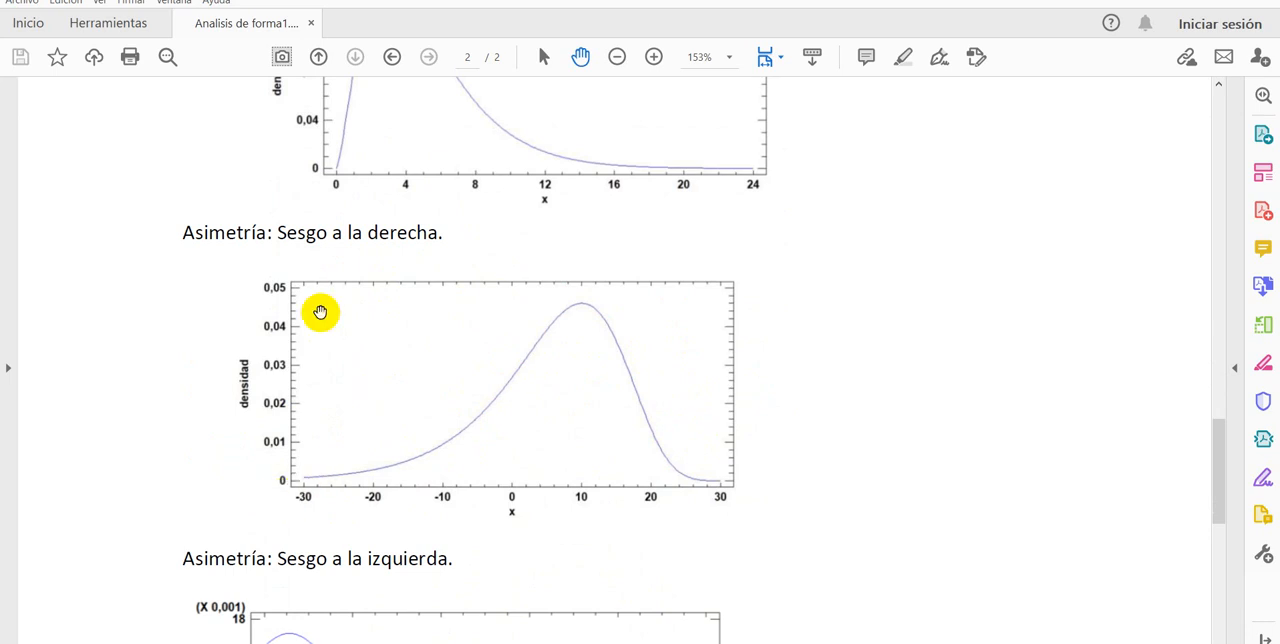
pyautogui.scroll(1, 257, 390)
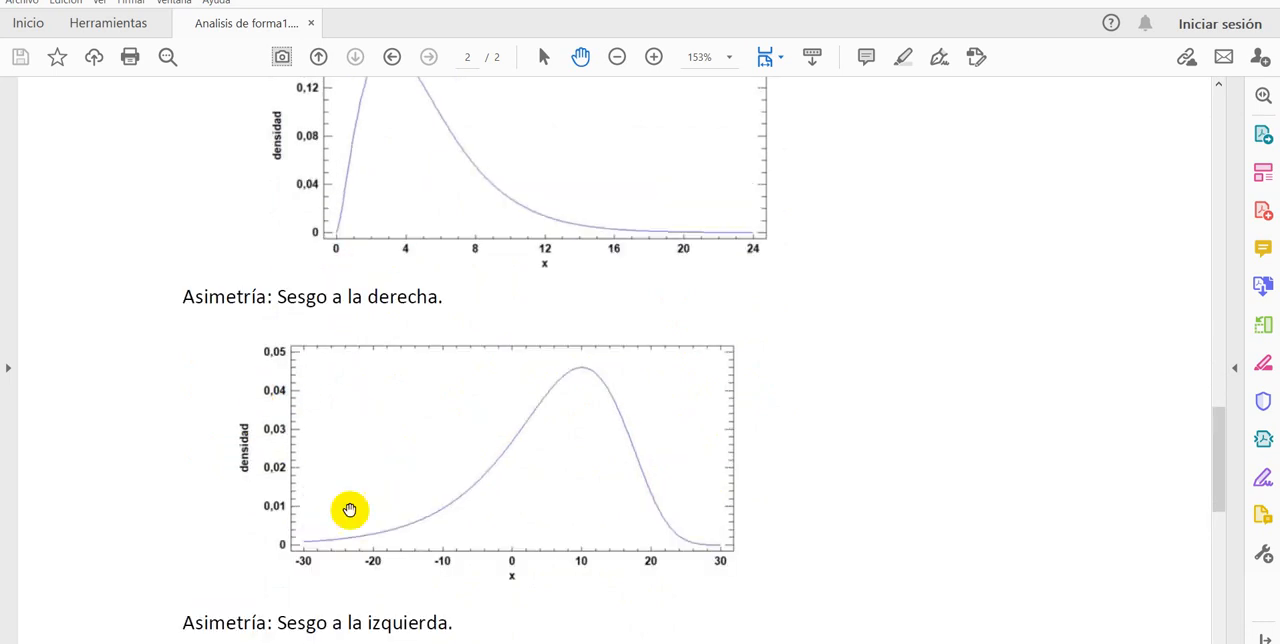
pyautogui.scroll(5, 306, 551)
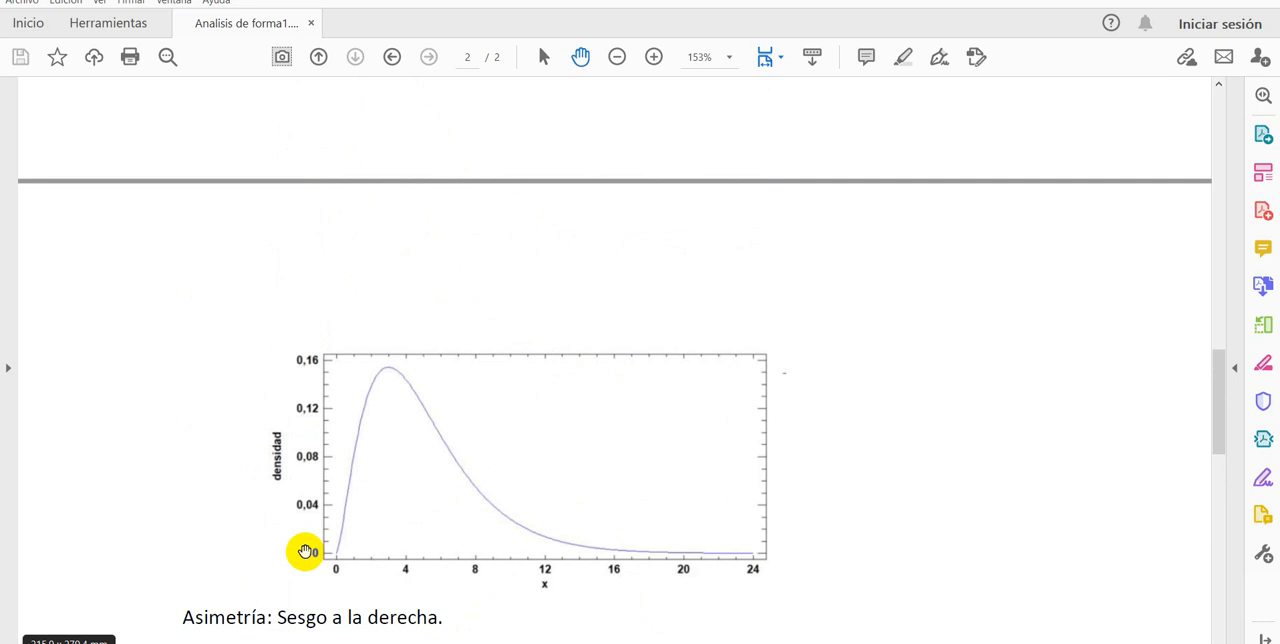
pyautogui.scroll(-5, 305, 551)
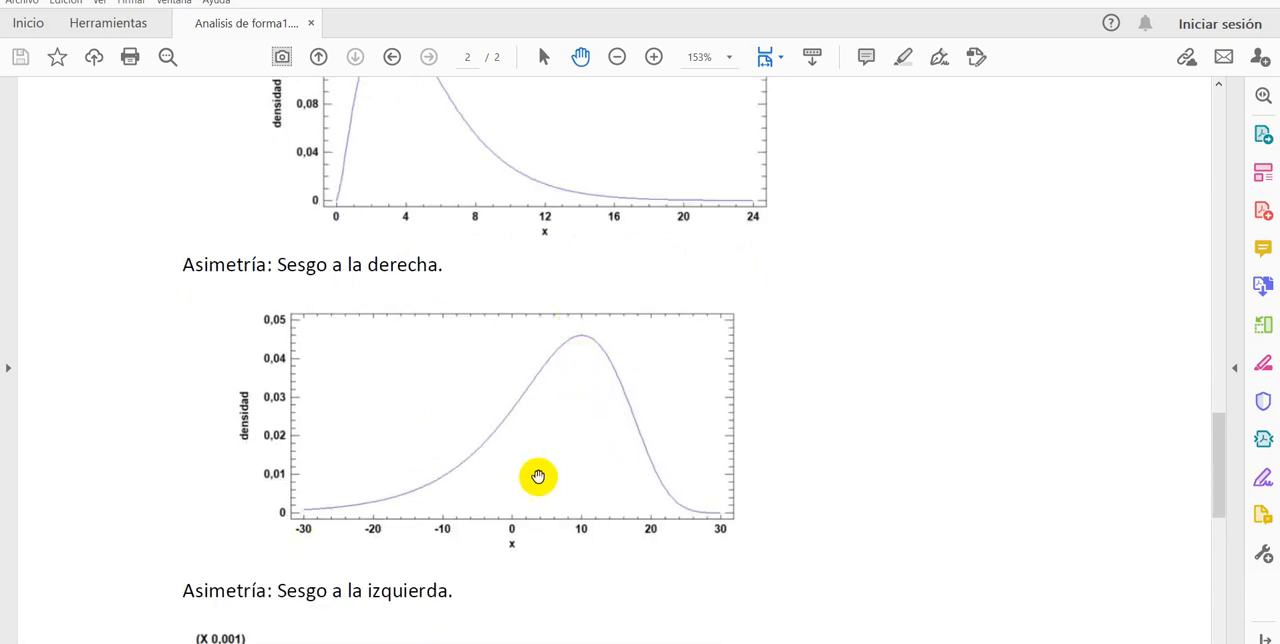
pyautogui.scroll(1, 450, 488)
pyautogui.scroll(15, 450, 486)
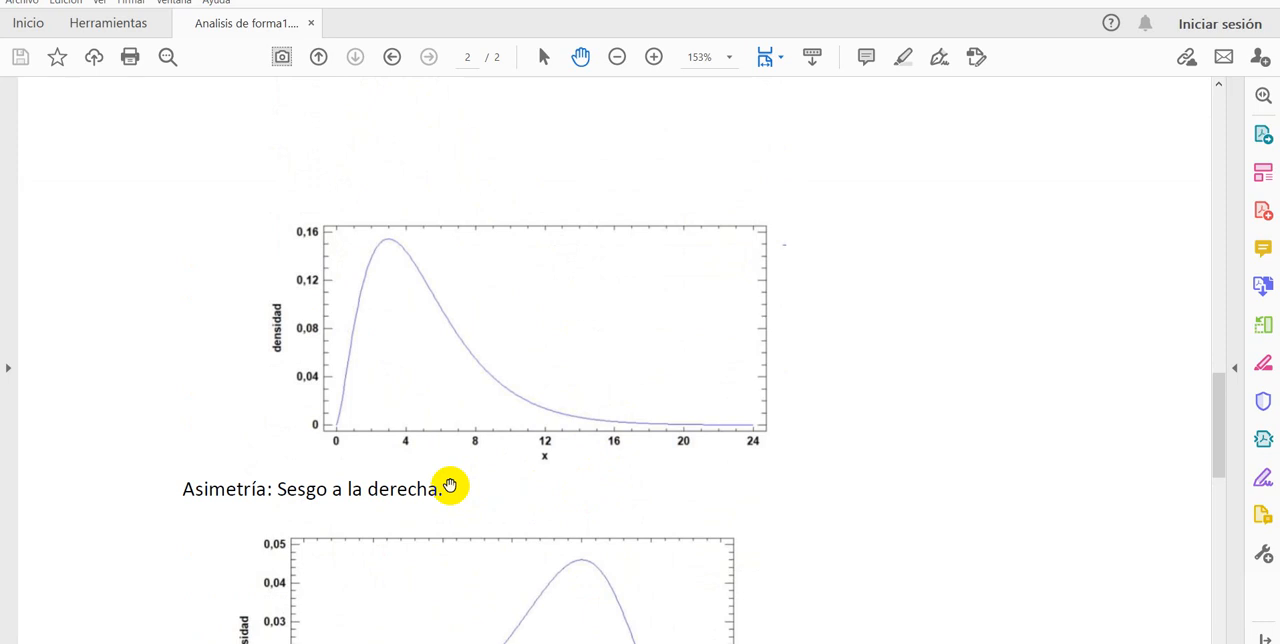
# Step: Review the curves of mayor, normal and menor apuntalamiento, and switch to the Excel workbook to compare the weight histogram's shape
pyautogui.scroll(6, 439, 486)
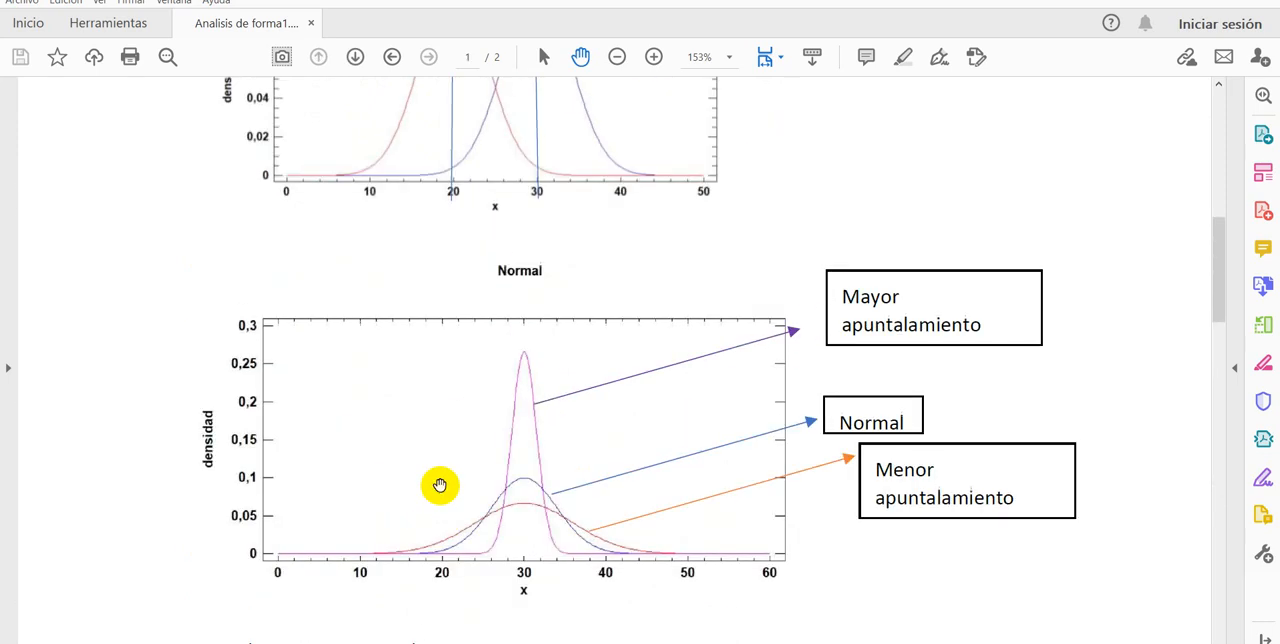
pyautogui.scroll(-3, 435, 490)
pyautogui.scroll(-3, 431, 495)
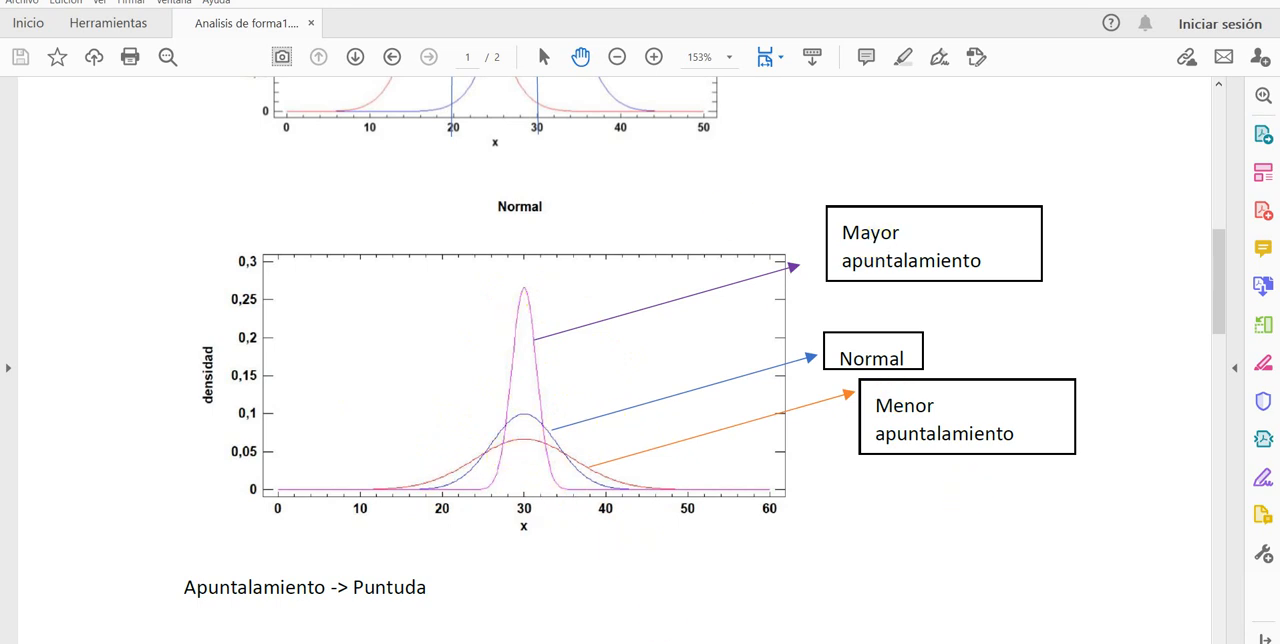
pyautogui.click(640, 643)
pyautogui.scroll(-5, 545, 462)
pyautogui.scroll(9, 545, 462)
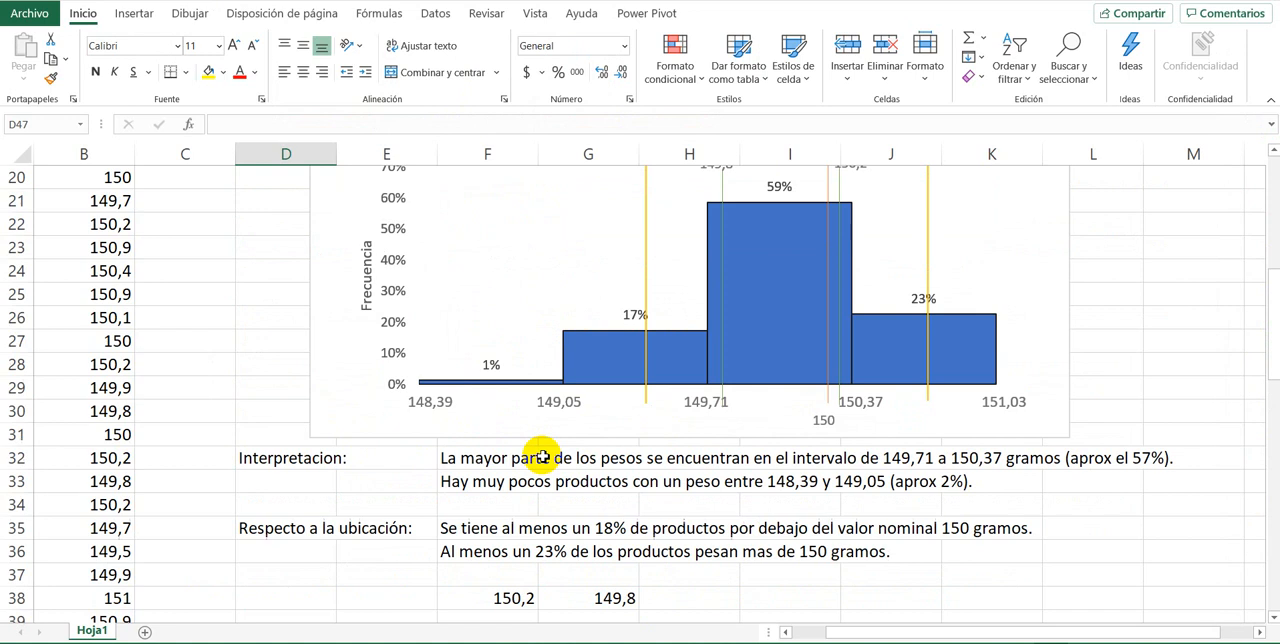
pyautogui.scroll(1, 540, 455)
pyautogui.moveTo(746, 297)
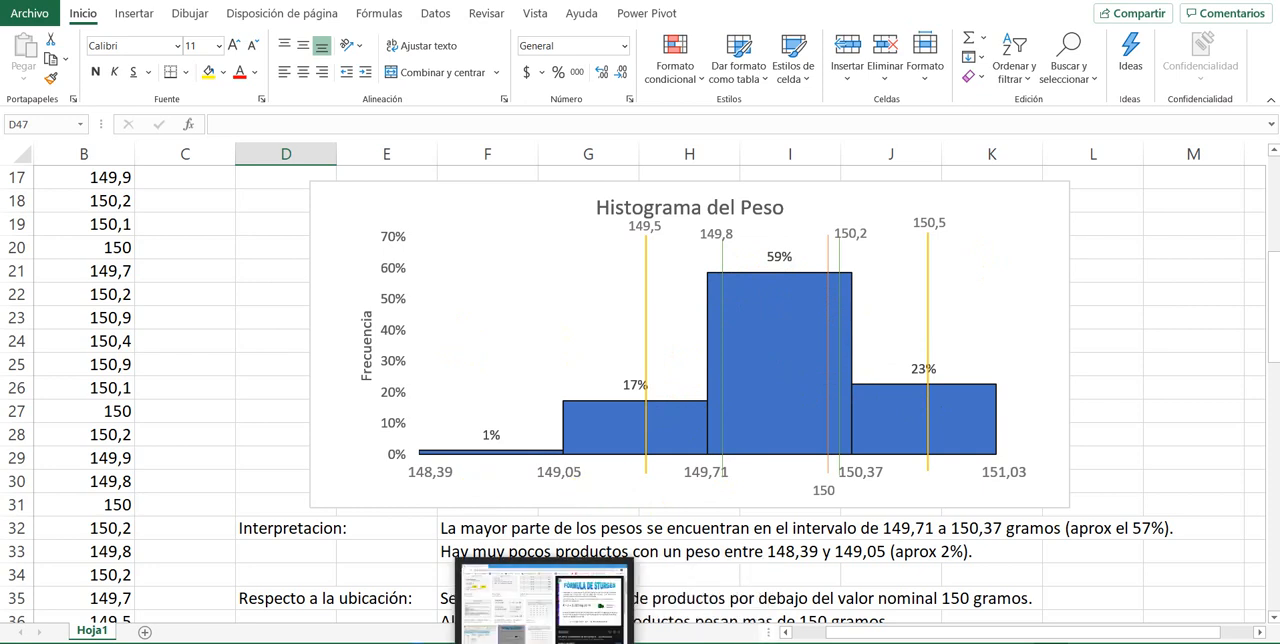
# Step: Switch back to the Analisis de forma1 PDF and examine the multimodality and skewed curves as references for the histogram's shape
pyautogui.click(418, 630)
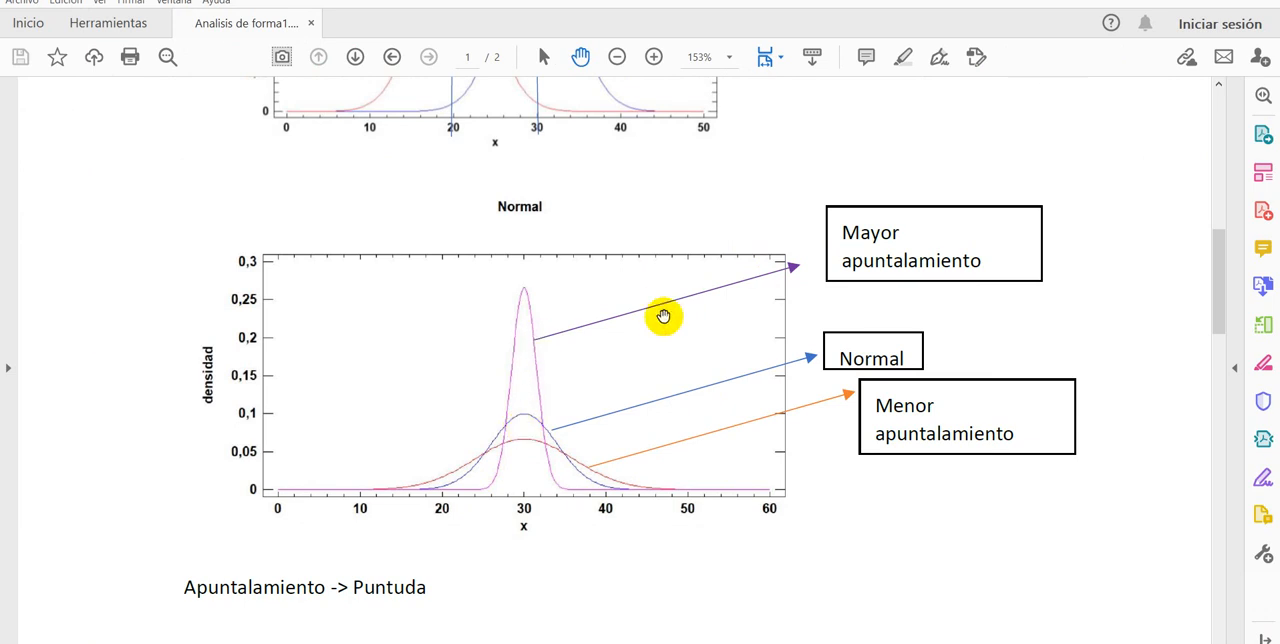
pyautogui.scroll(-2, 441, 369)
pyautogui.scroll(-15, 441, 369)
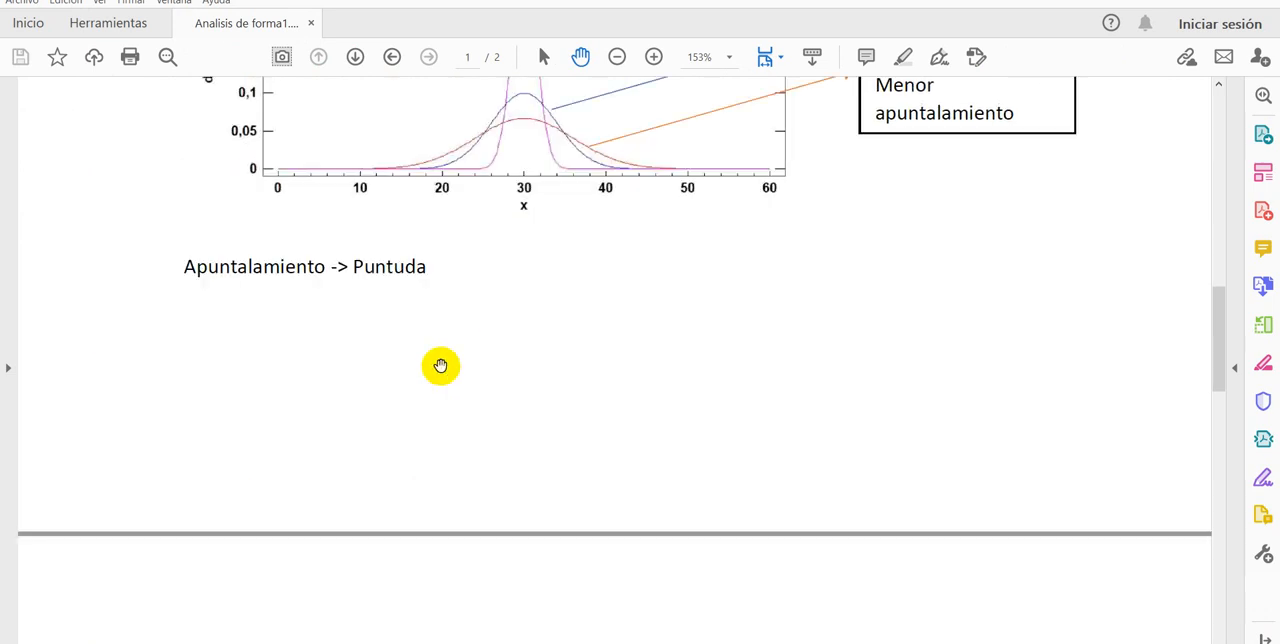
pyautogui.scroll(-3, 443, 372)
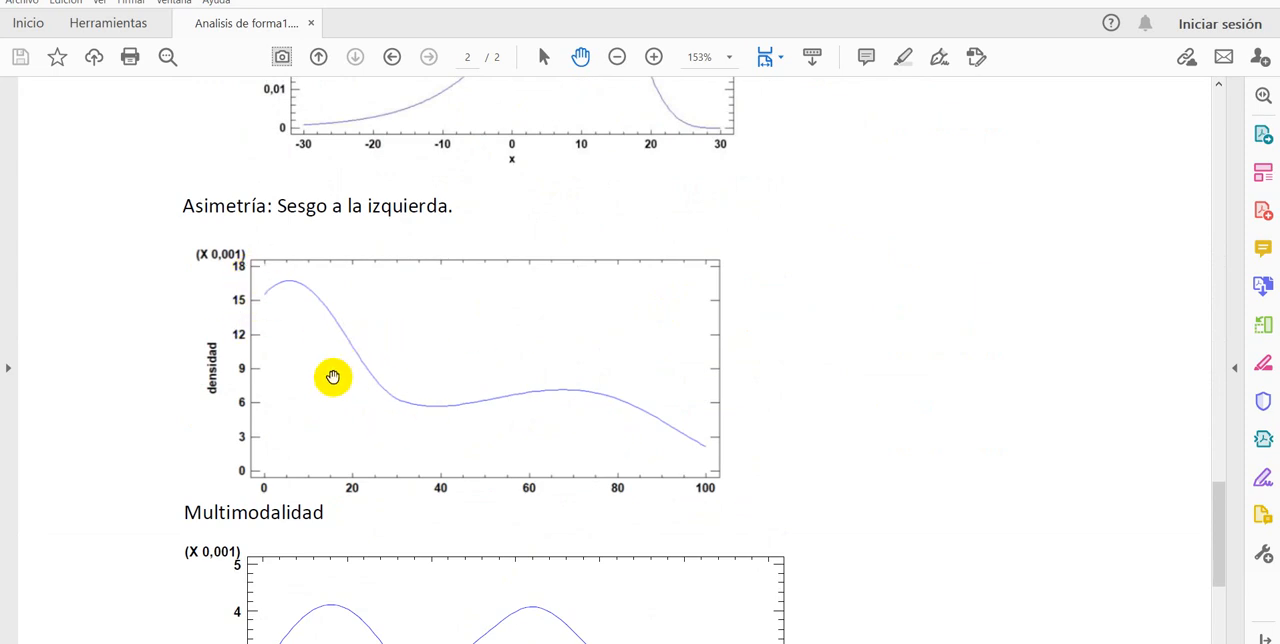
pyautogui.scroll(-6, 323, 374)
pyautogui.scroll(9, 322, 381)
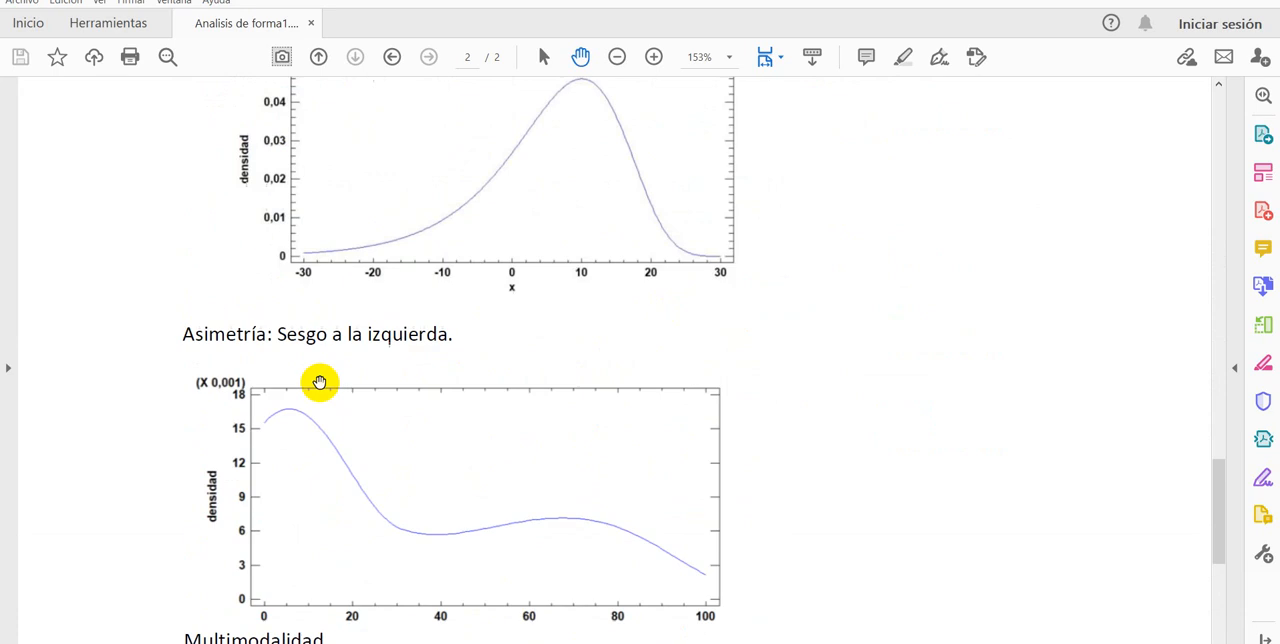
pyautogui.scroll(5, 640, 295)
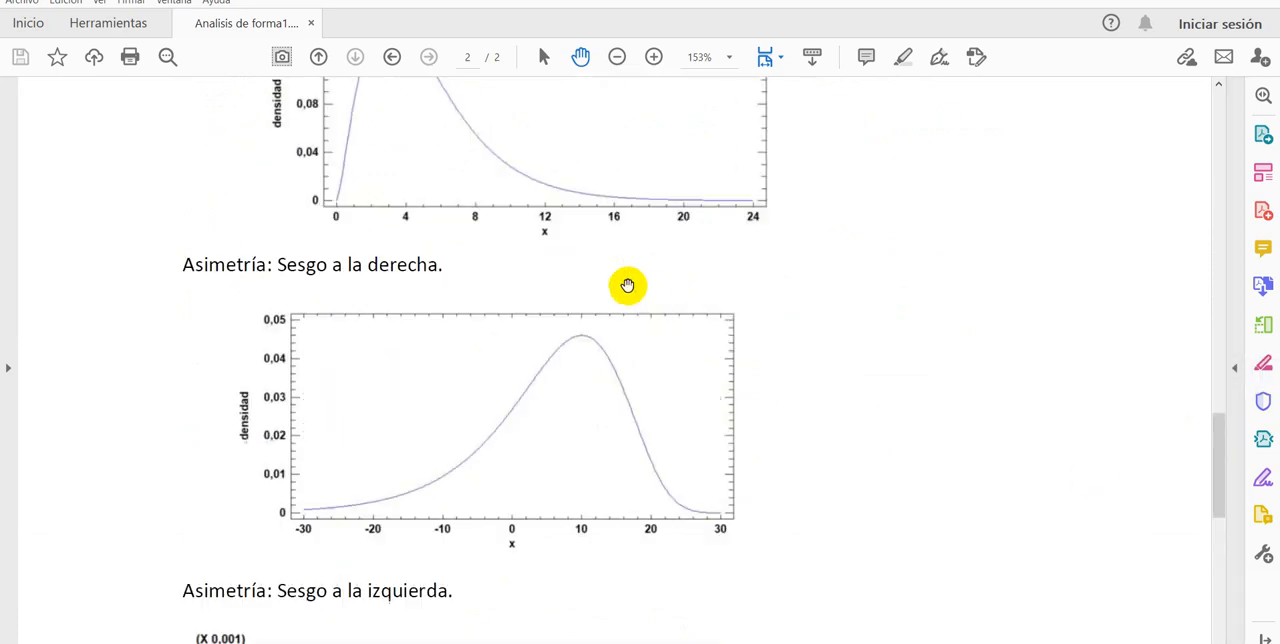
pyautogui.scroll(3, 578, 343)
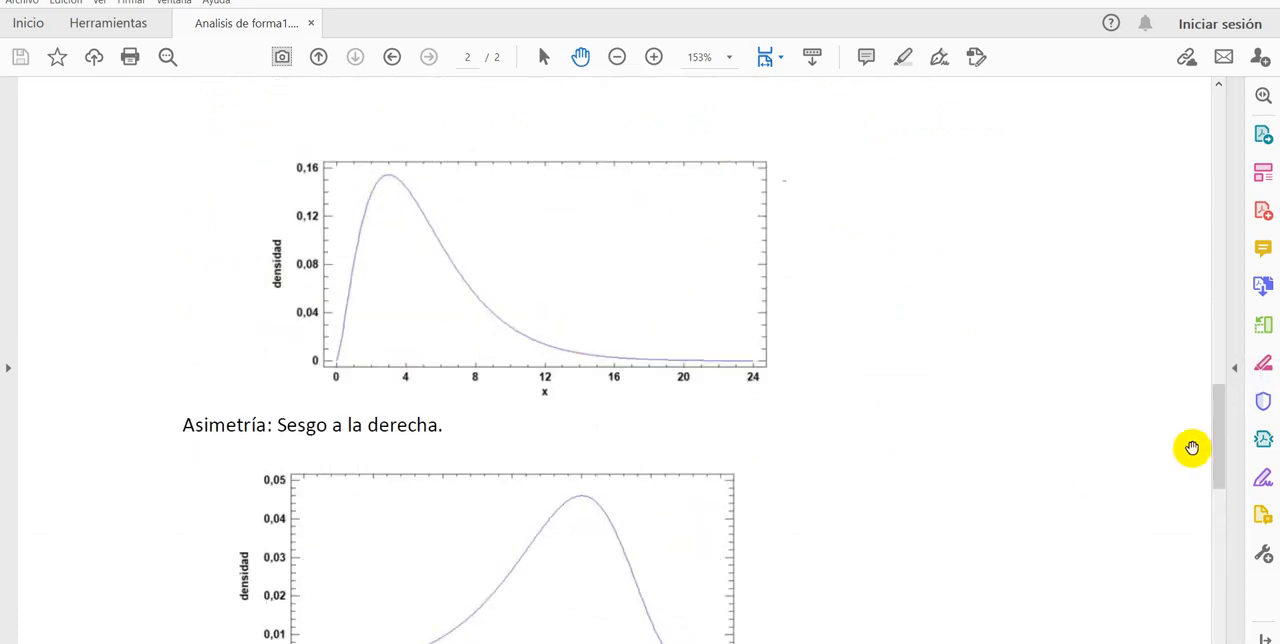
# Step: Review the PDF's reference curves from the symmetric normals on page 1 through apuntalamiento and sesgo to multimodalidad on page 2
pyautogui.moveTo(1215, 438); pyautogui.dragTo(1205, 143)
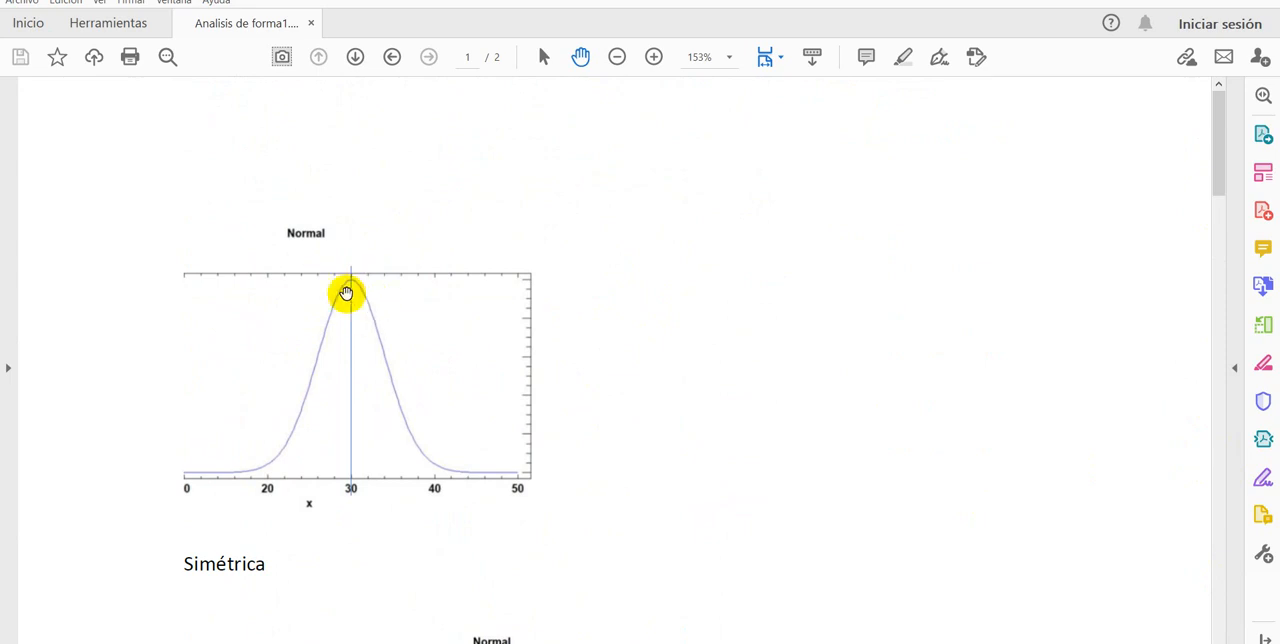
pyautogui.scroll(-5, 368, 358)
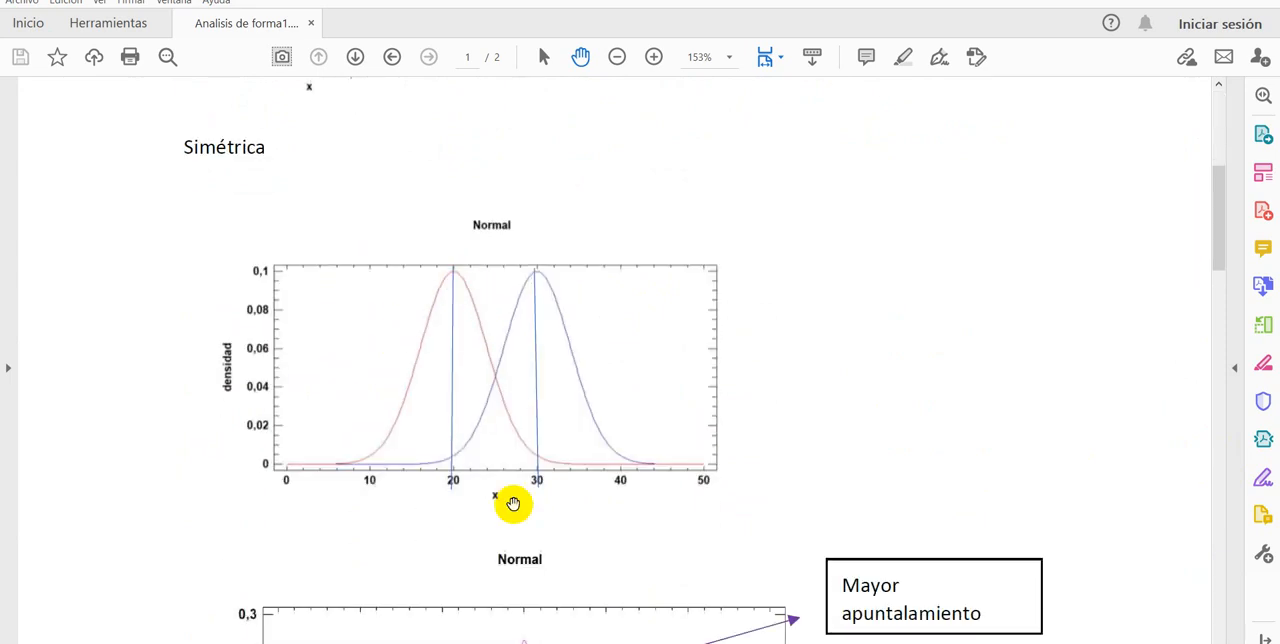
pyautogui.scroll(-5, 510, 503)
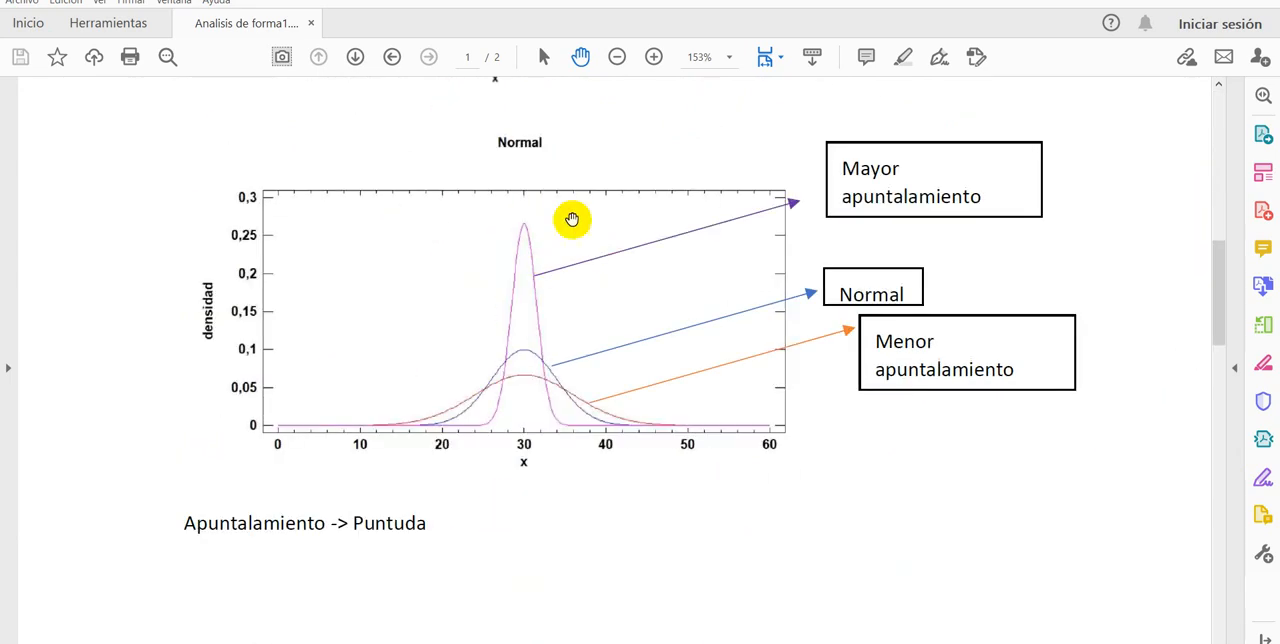
pyautogui.scroll(-3, 499, 437)
pyautogui.scroll(-5, 495, 450)
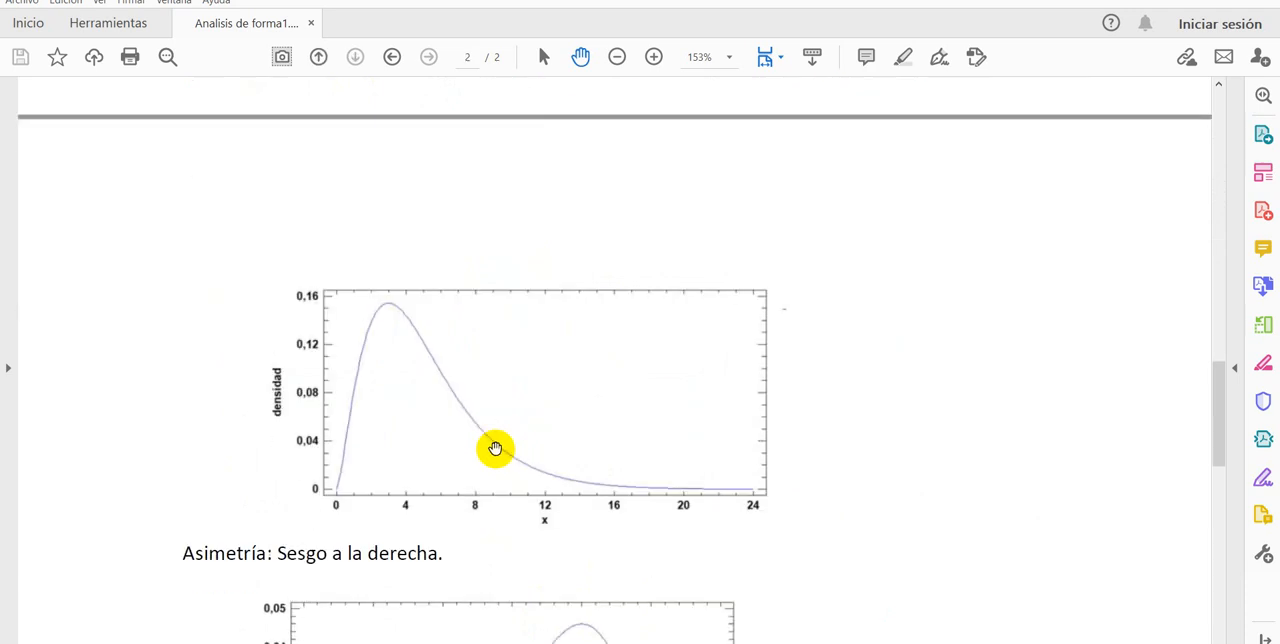
pyautogui.scroll(-2, 423, 474)
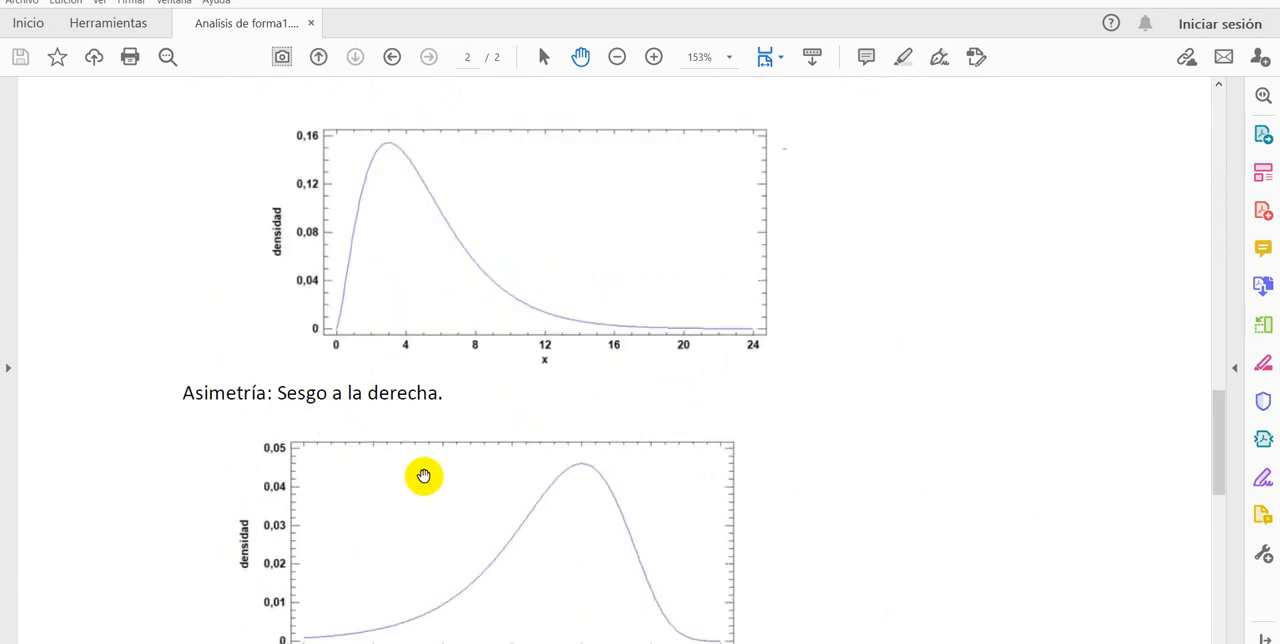
pyautogui.scroll(-5, 546, 560)
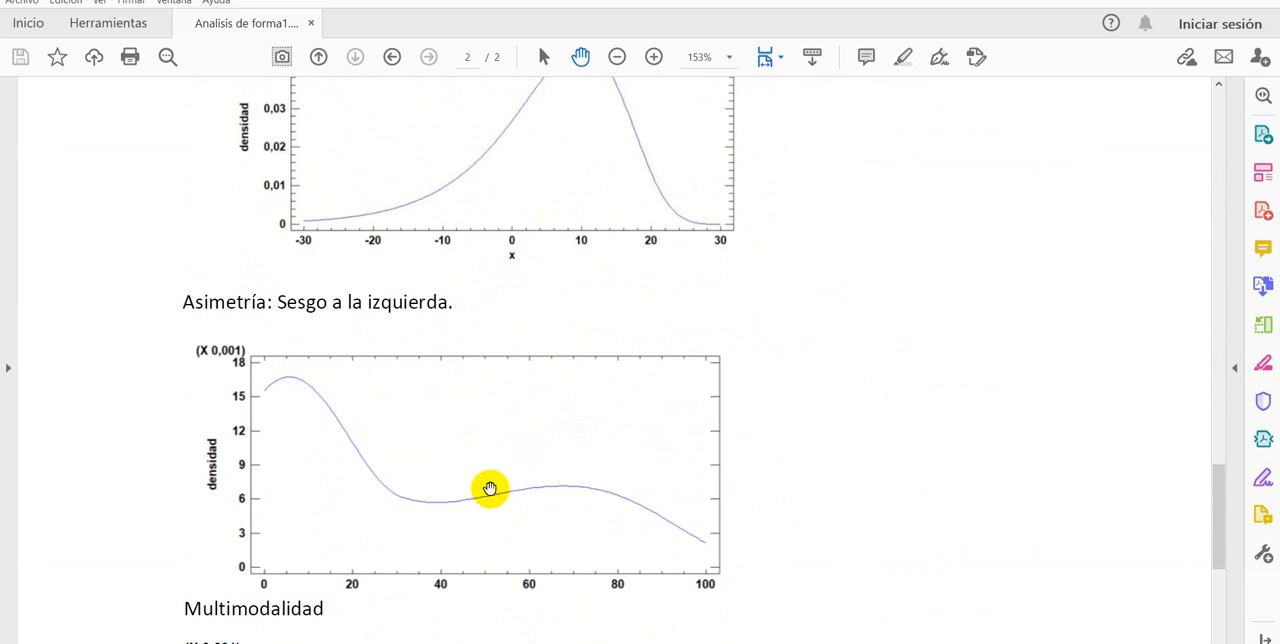
pyautogui.scroll(-3, 491, 488)
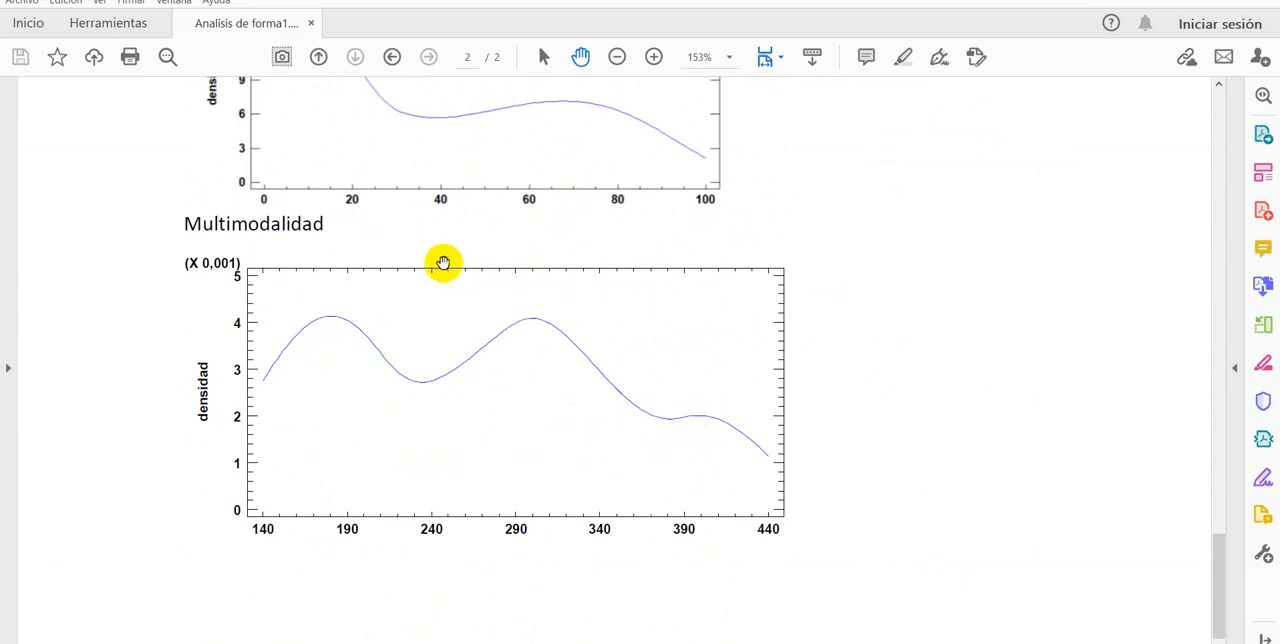
# Step: Compare the two Multimodalidad curves with the "Sesgo a la izquierda" and "Sesgo a la derecha" curves on page 2
pyautogui.scroll(3, 337, 392)
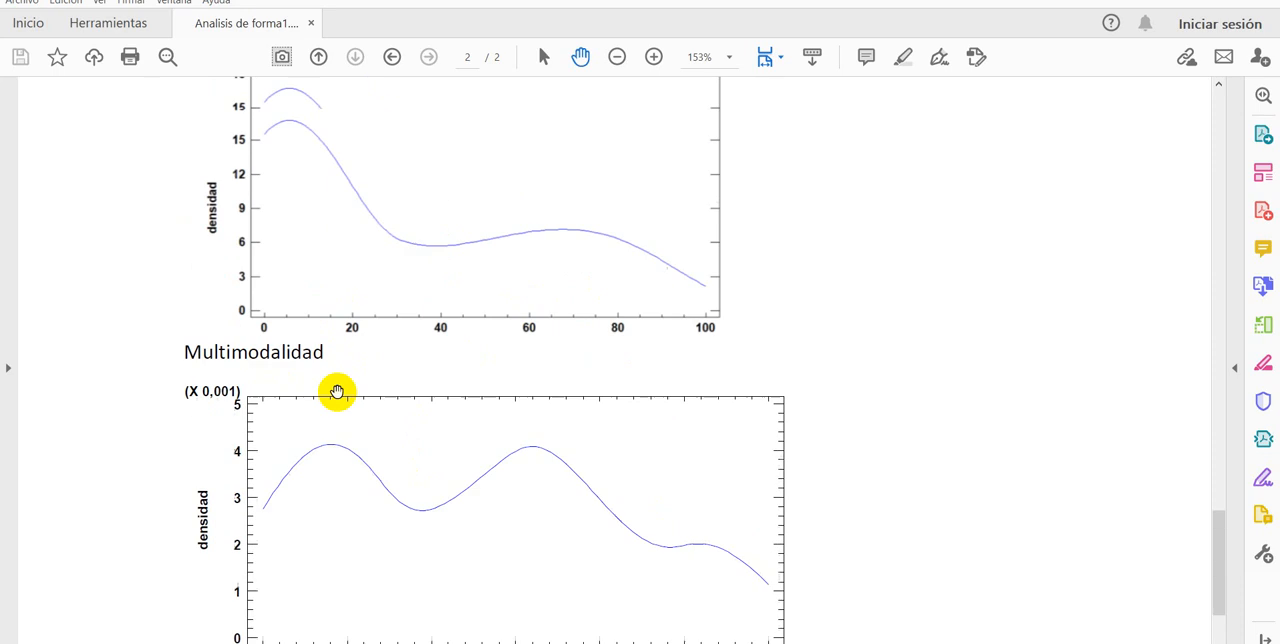
pyautogui.scroll(-4, 337, 401)
pyautogui.scroll(5, 337, 398)
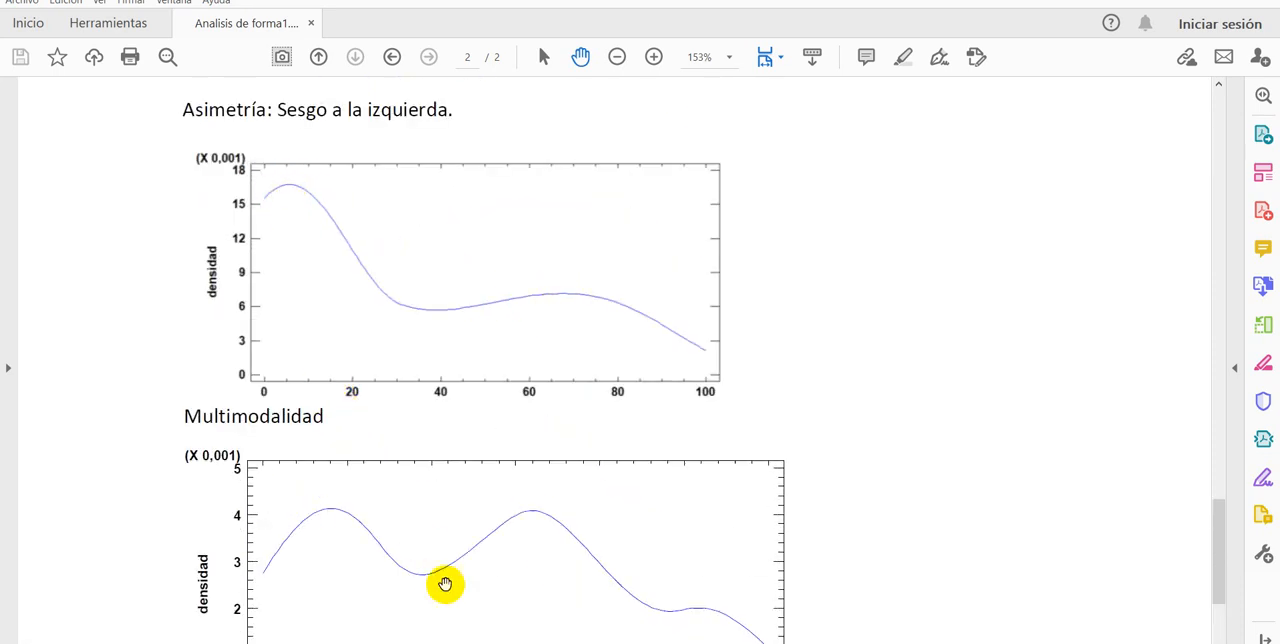
pyautogui.scroll(-3, 443, 583)
pyautogui.scroll(3, 426, 537)
pyautogui.scroll(3, 411, 519)
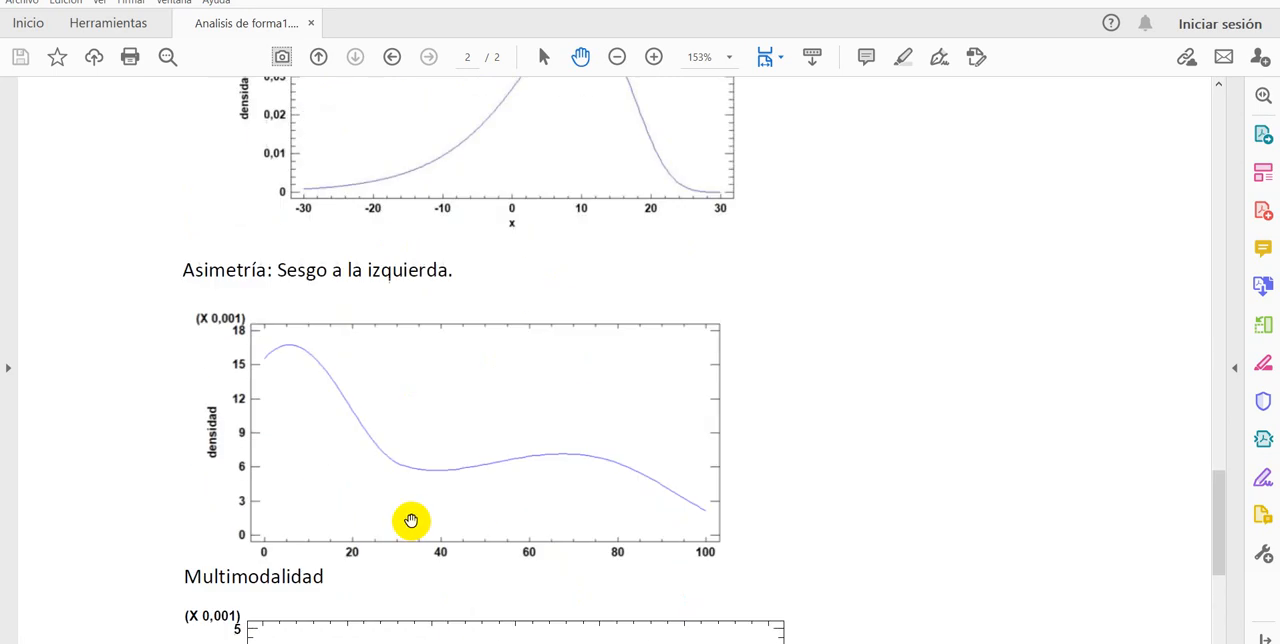
pyautogui.scroll(6, 409, 517)
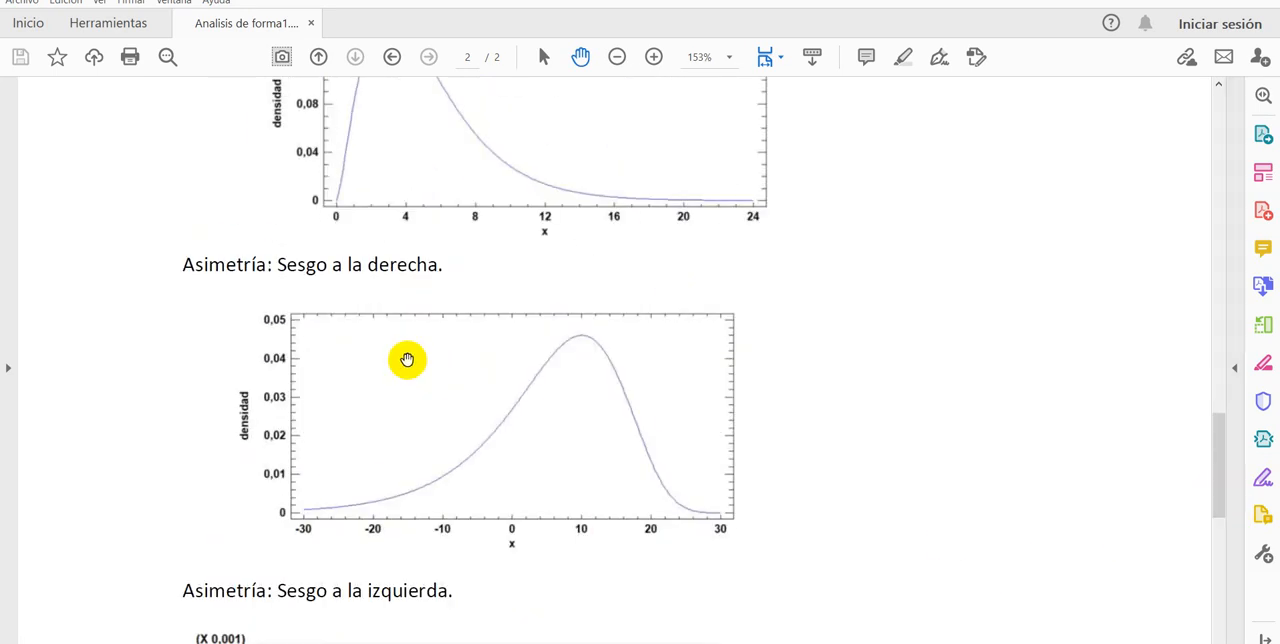
# Step: Switch to the Excel workbook and draw a freehand black curve over the weight histogram's bars, from 148,39 to 151,03
pyautogui.click(640, 642)
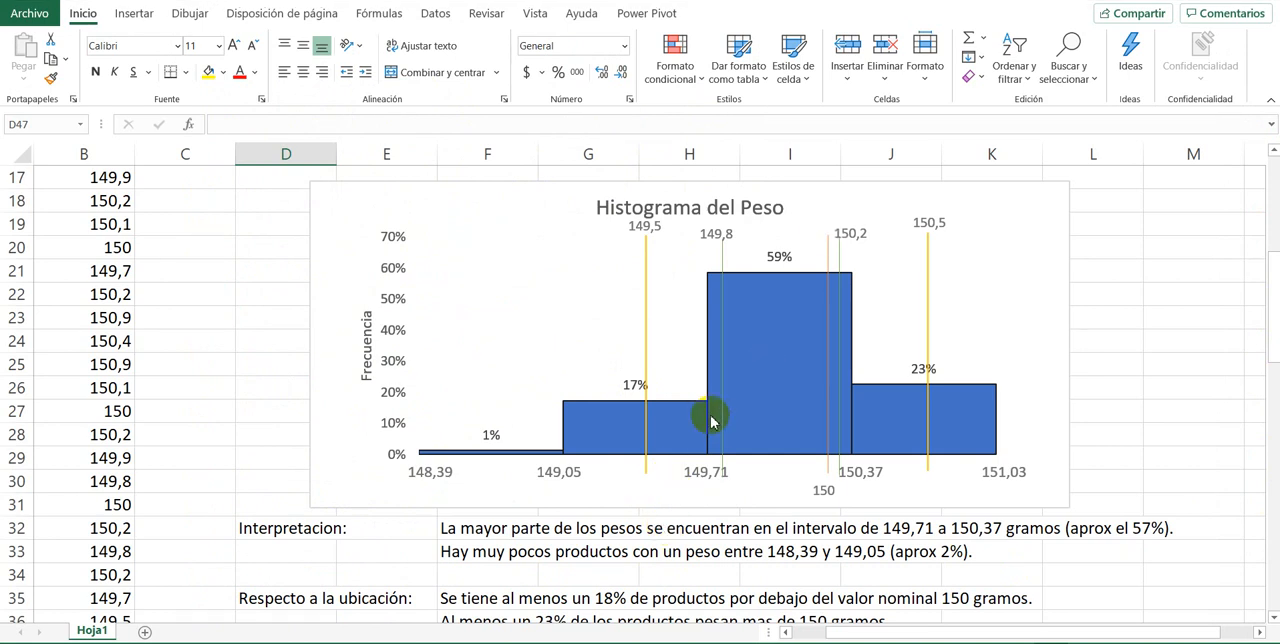
pyautogui.moveTo(710, 412)
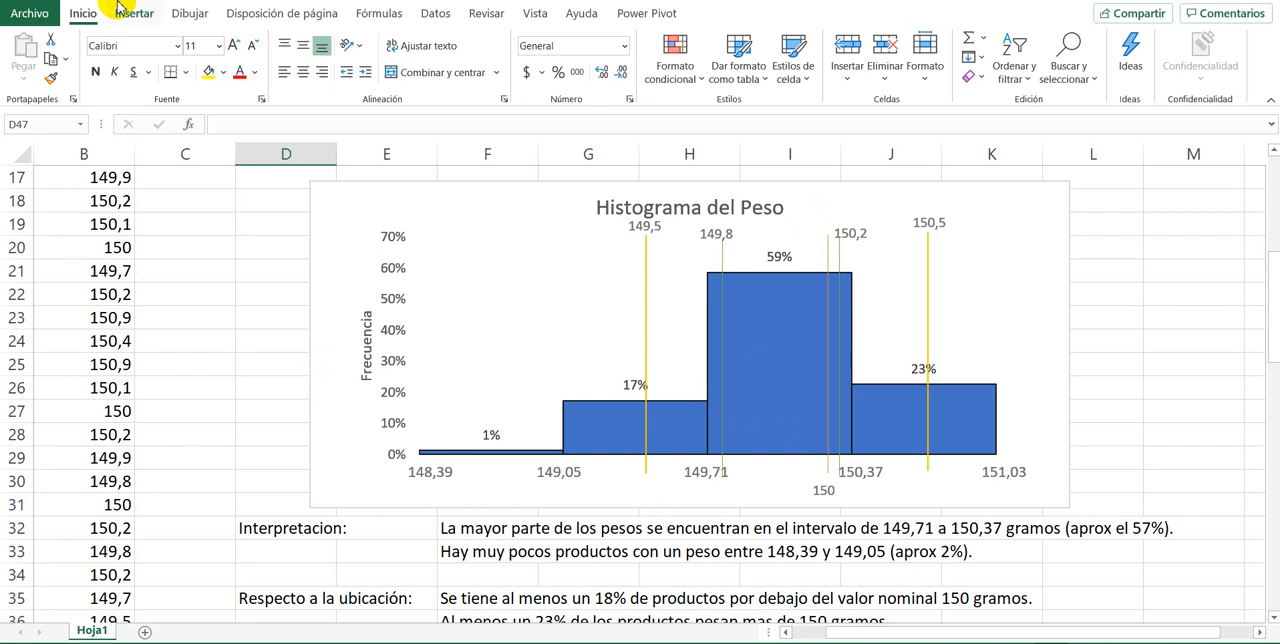
pyautogui.click(185, 13)
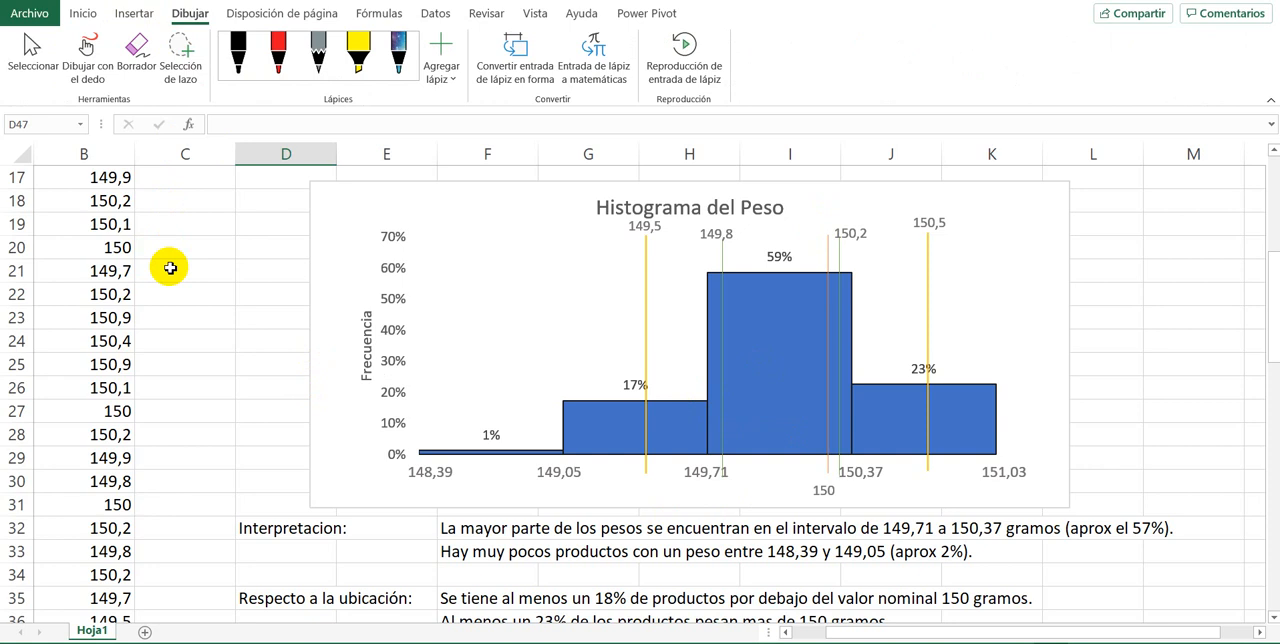
pyautogui.click(87, 47)
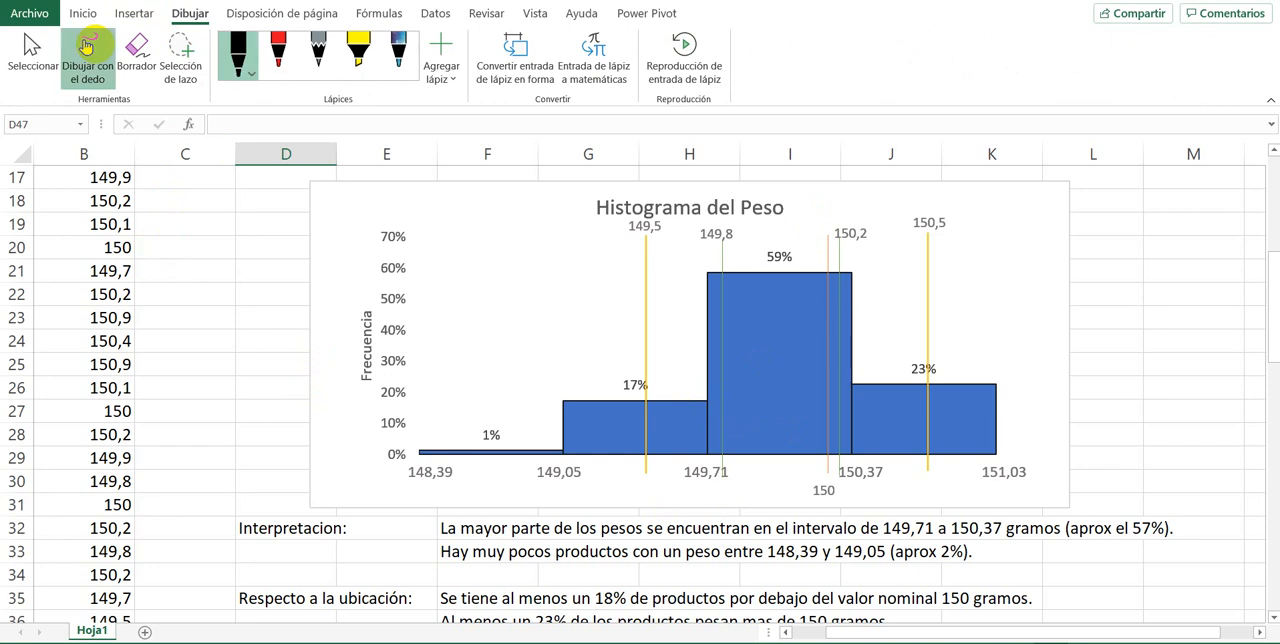
pyautogui.moveTo(510, 457)
pyautogui.mouseDown()
pyautogui.moveTo(720, 290)
pyautogui.moveTo(848, 322)
pyautogui.moveTo(1004, 432)
pyautogui.mouseUp()
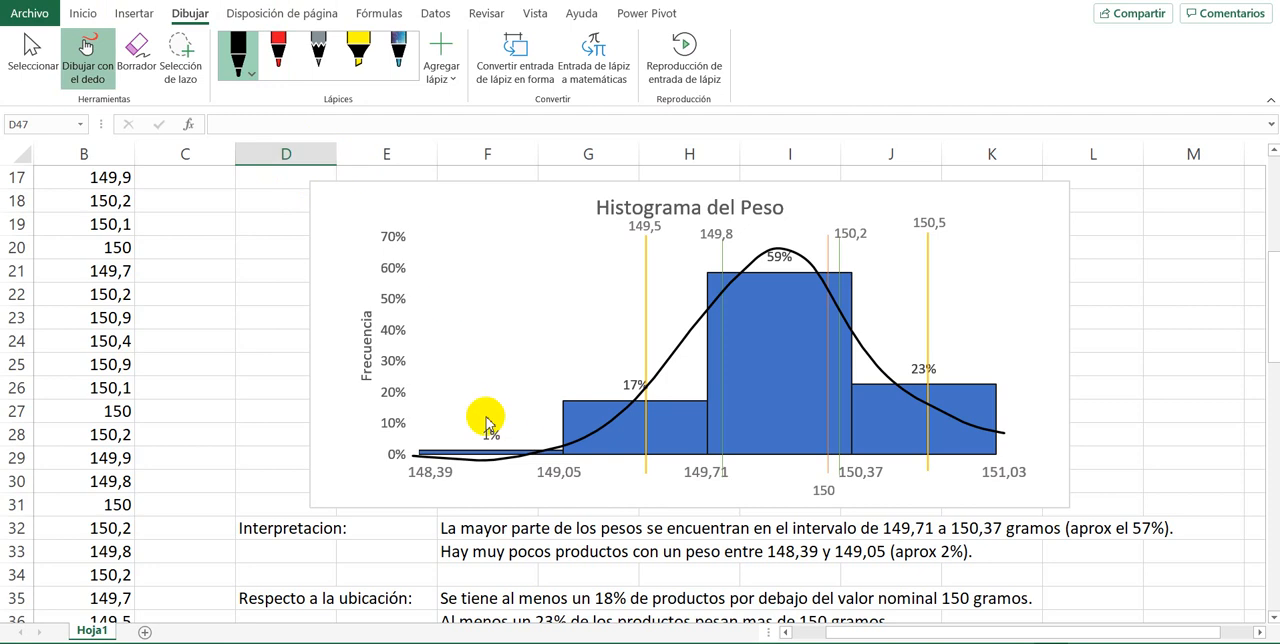
pyautogui.click(457, 570)
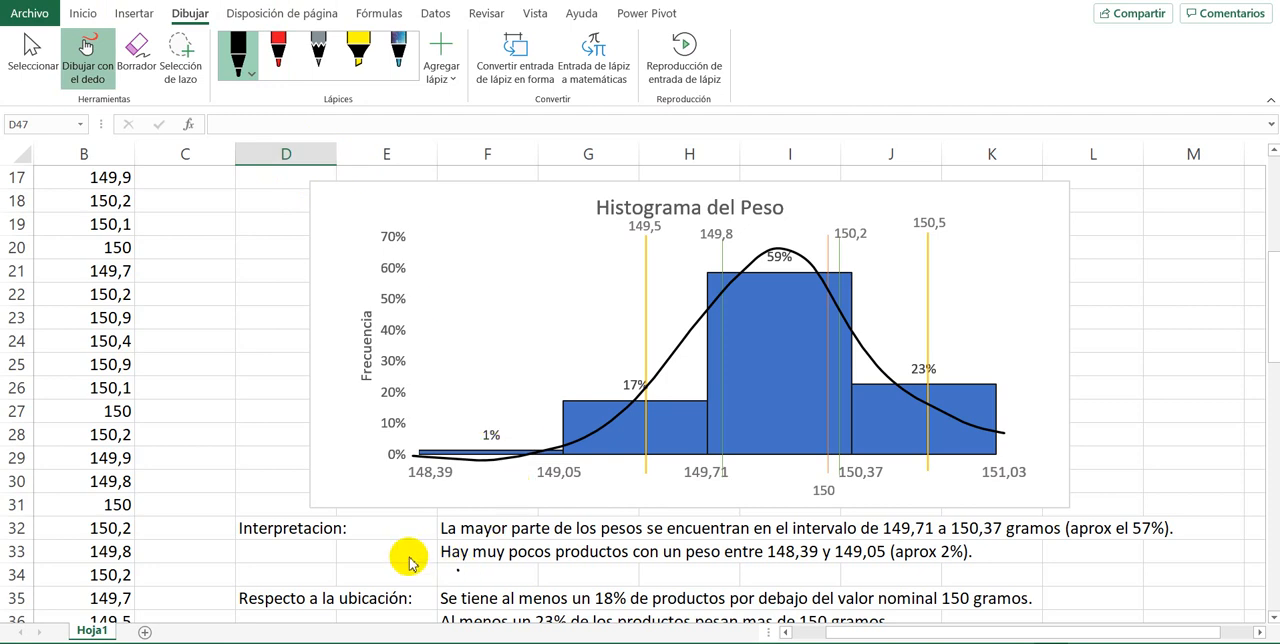
pyautogui.scroll(-7, 367, 490)
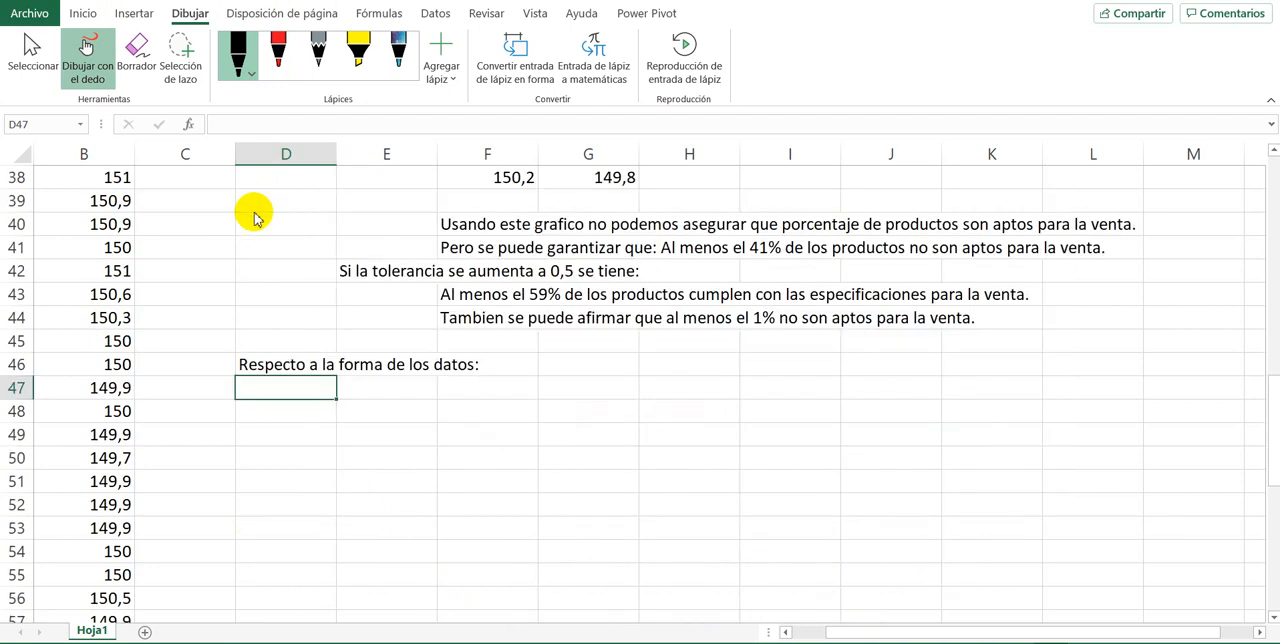
pyautogui.click(532, 381)
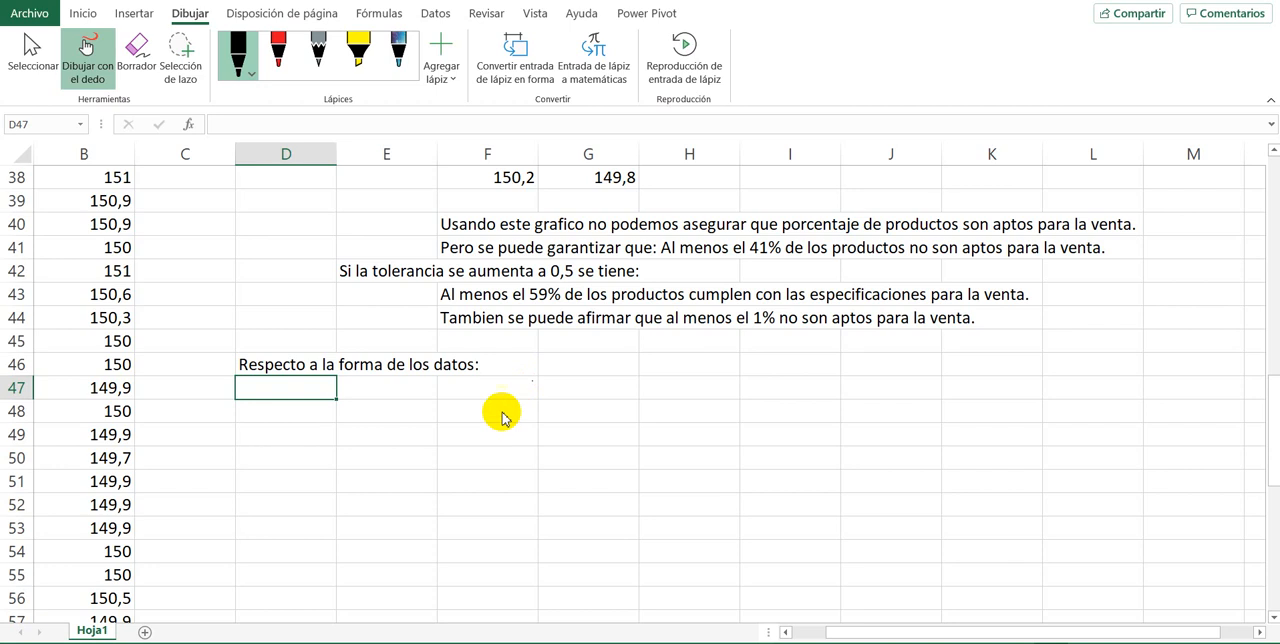
pyautogui.click(501, 411)
pyautogui.click(88, 52)
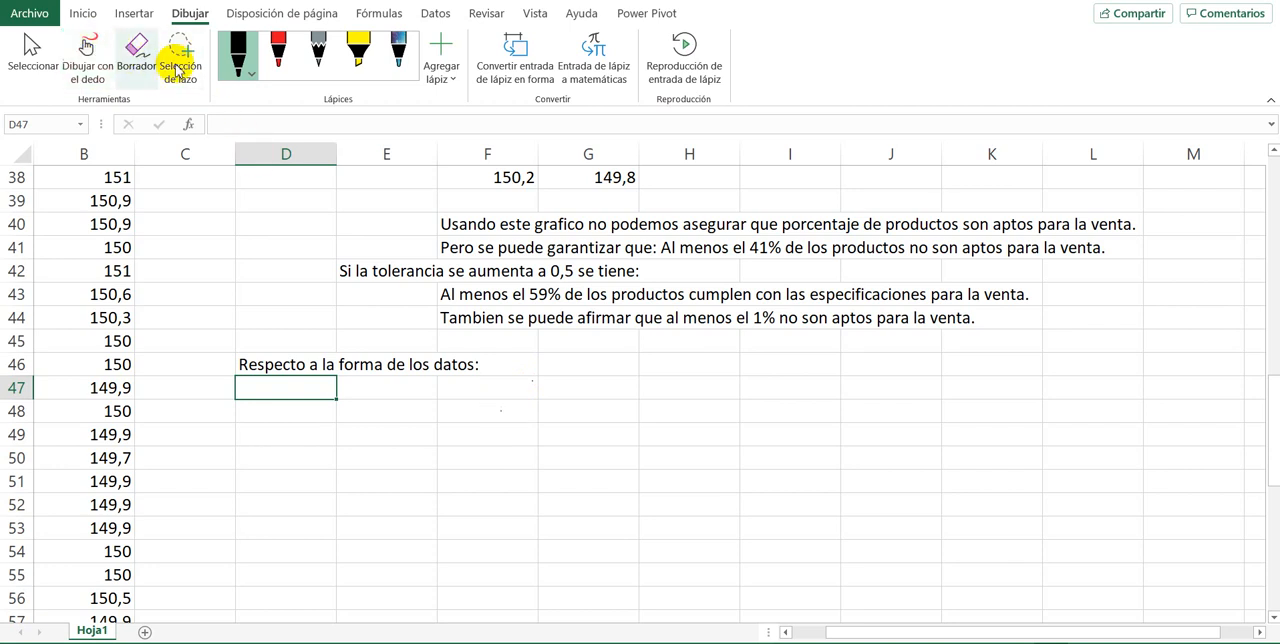
# Step: Enter the shape conclusion "Los datos muestran asimetria hacia la izquierda o sesgo a la izquierda." in cell F47
pyautogui.scroll(6, 586, 491)
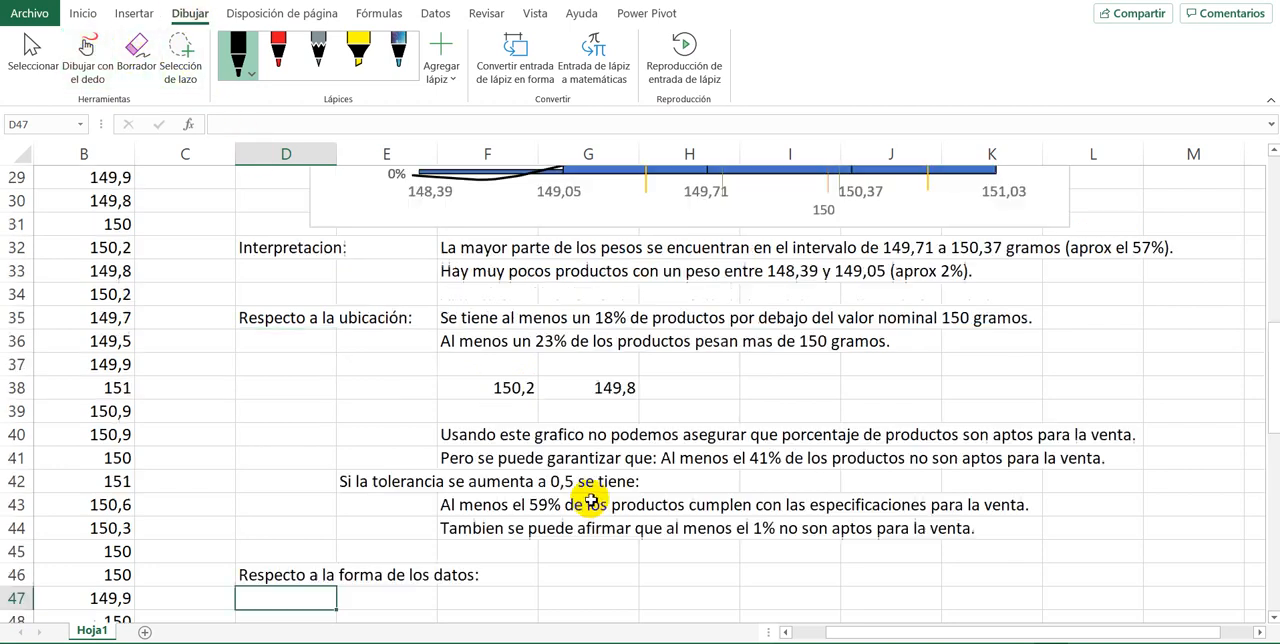
pyautogui.scroll(3, 712, 345)
pyautogui.scroll(-3, 719, 360)
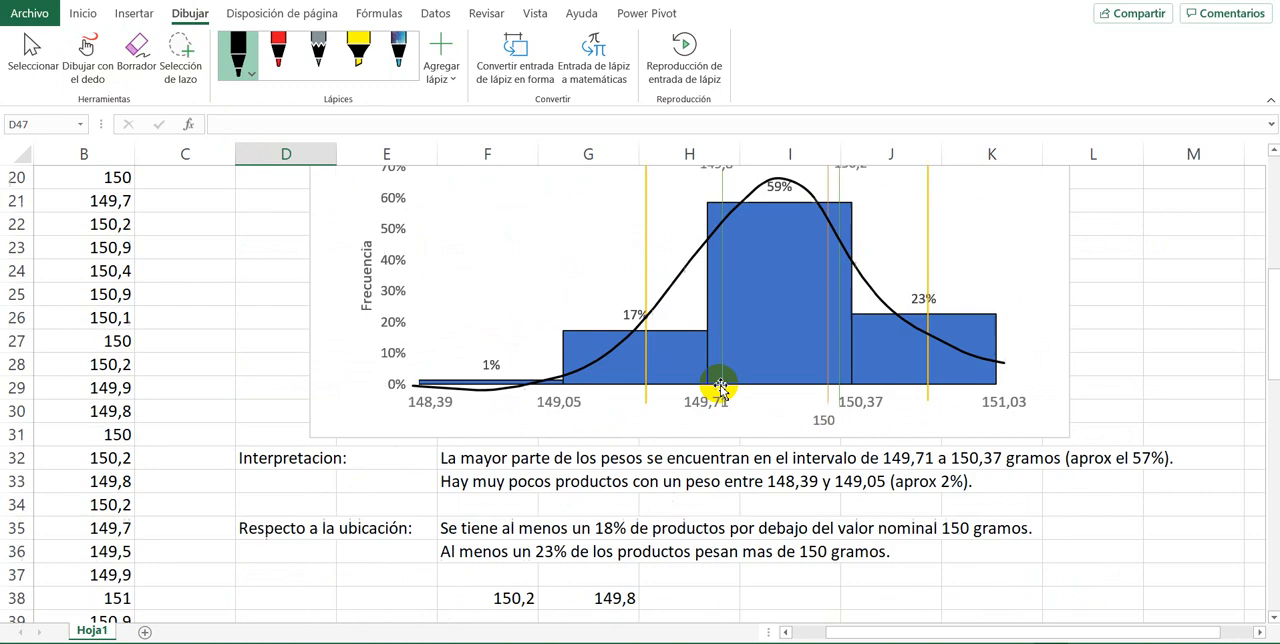
pyautogui.scroll(-5, 720, 367)
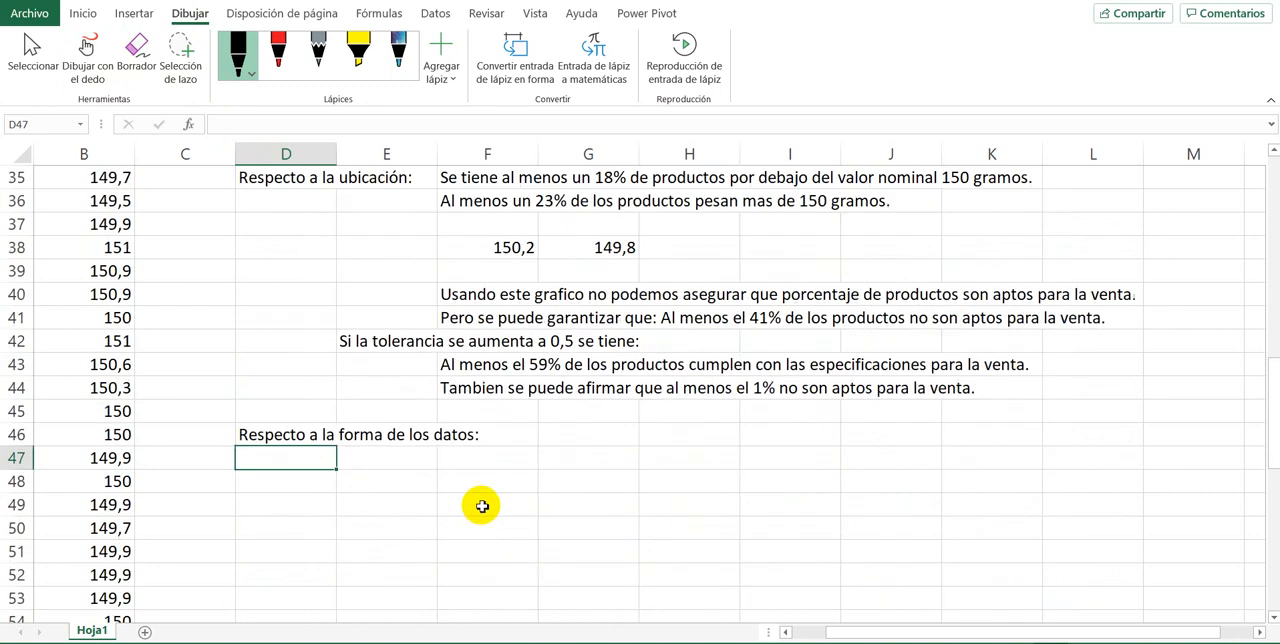
pyautogui.click(485, 455)
pyautogui.write('La c')
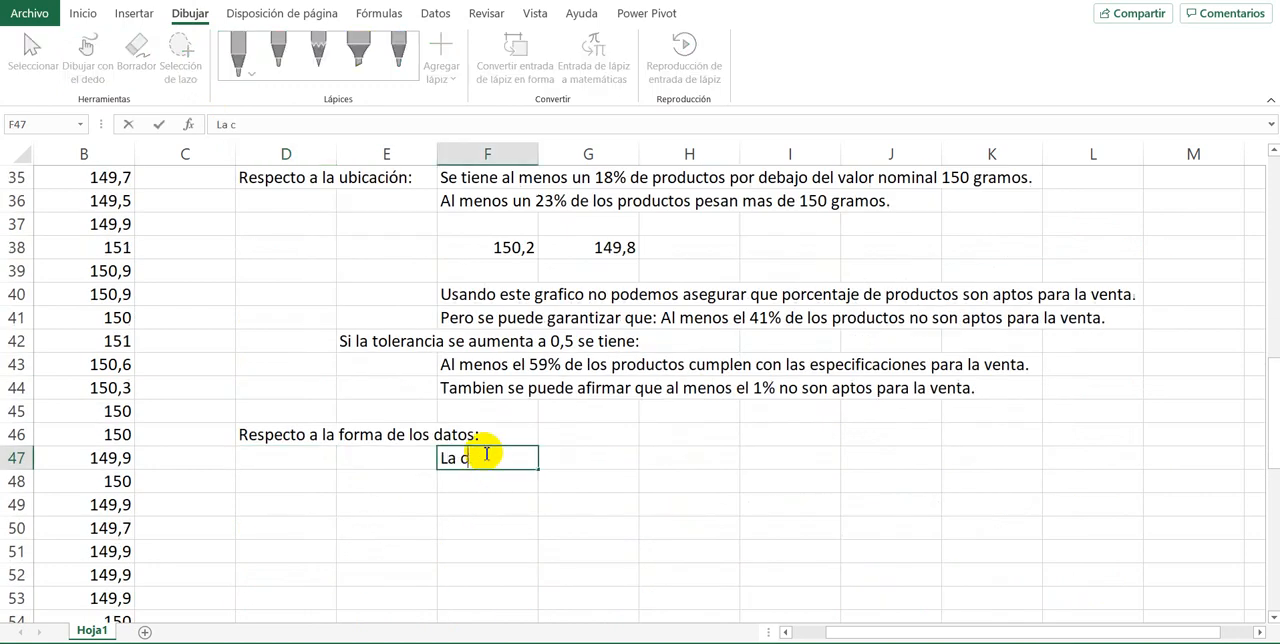
pyautogui.write('urva muestra')
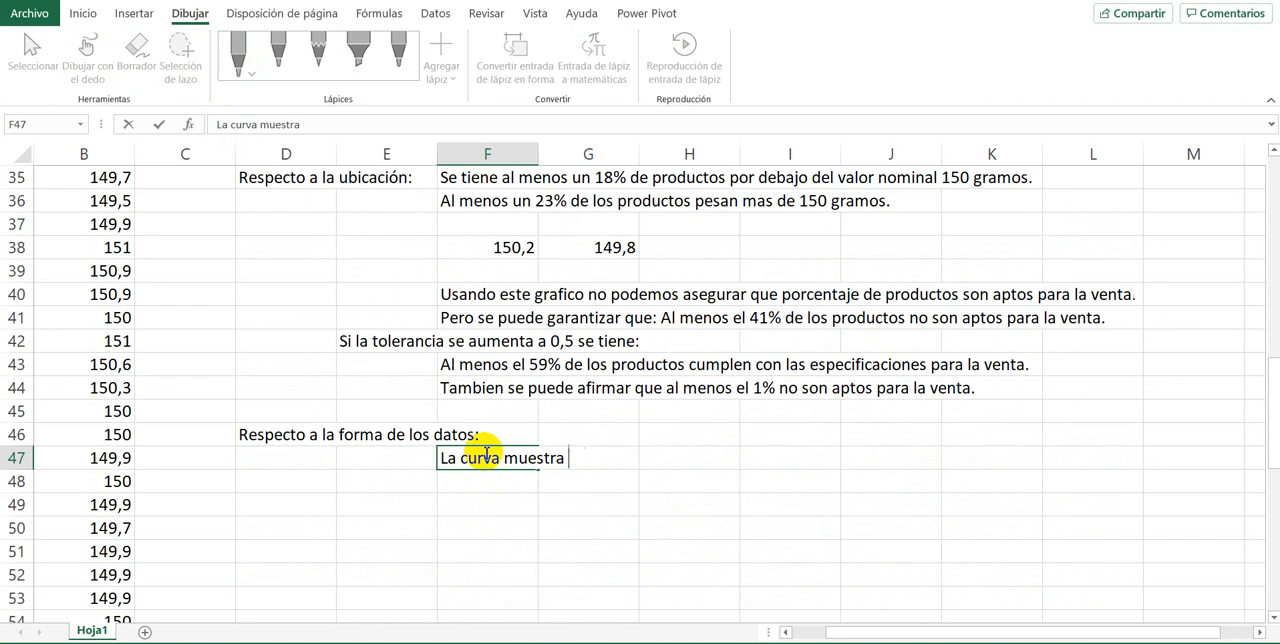
pyautogui.press('BackSpace')
pyautogui.press('BackSpace')
pyautogui.press('BackSpace')
pyautogui.press('BackSpace')
pyautogui.press('BackSpace')
pyautogui.press('BackSpace')
pyautogui.press('BackSpace')
pyautogui.press('BackSpace')
pyautogui.press('BackSpace')
pyautogui.press('BackSpace')
pyautogui.press('BackSpace')
pyautogui.press('BackSpace')
pyautogui.press('BackSpace')
pyautogui.press('BackSpace')
pyautogui.press('BackSpace')
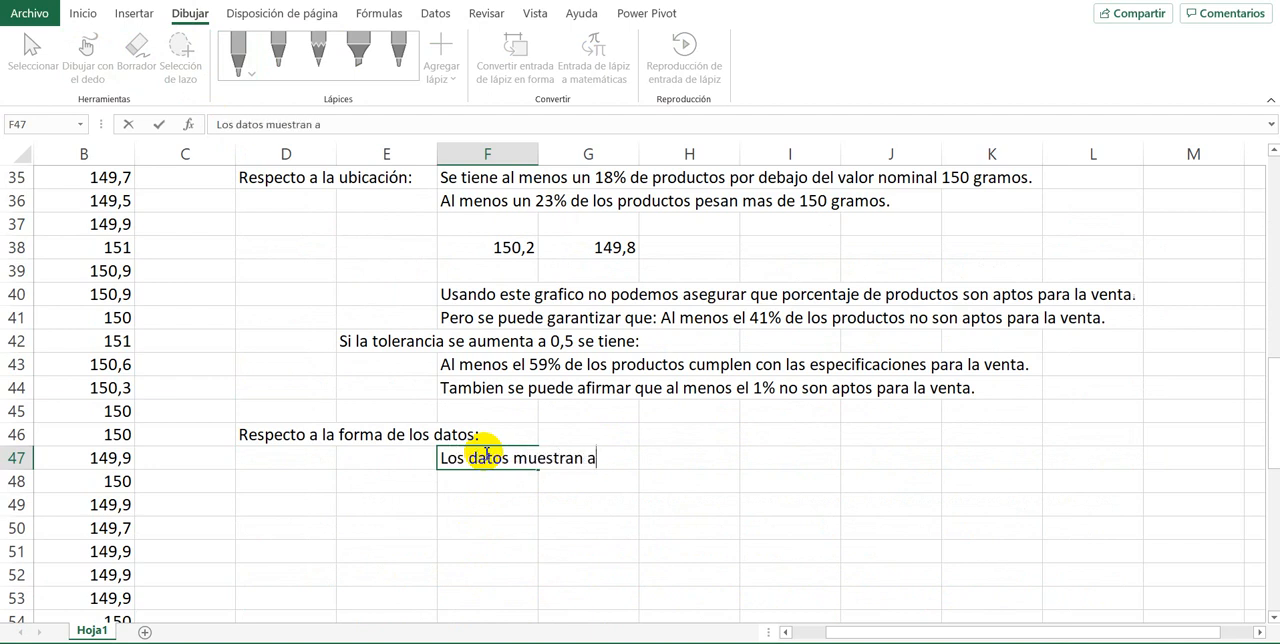
pyautogui.write('hac')
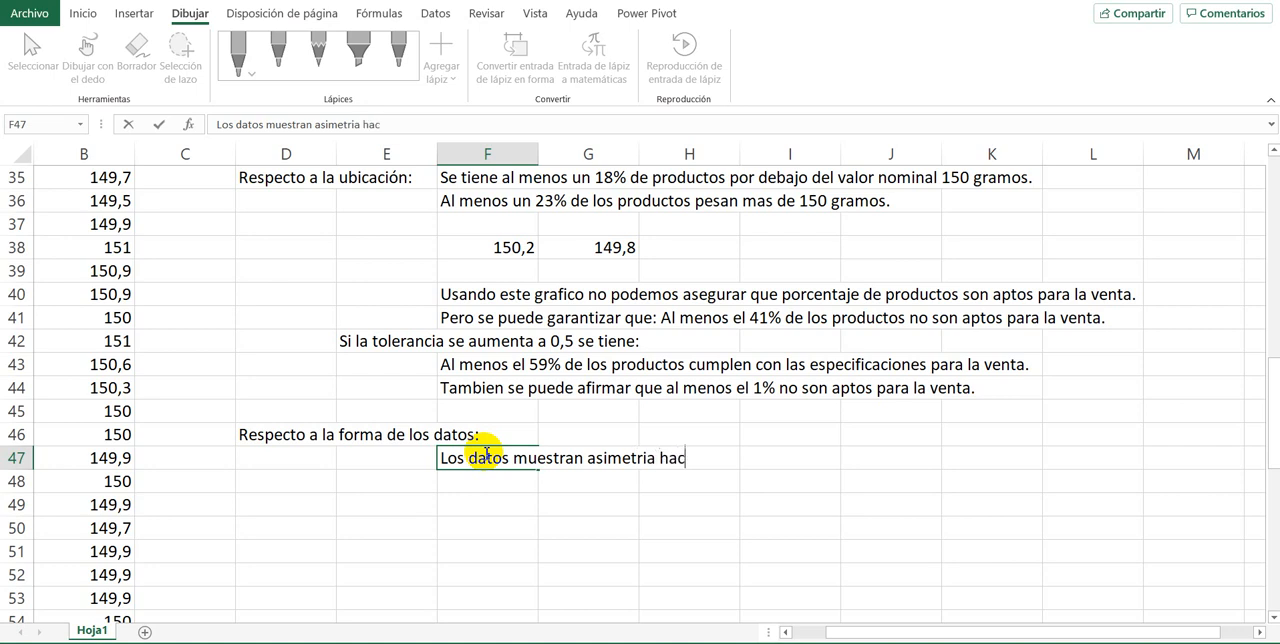
pyautogui.write('ia la izqui')
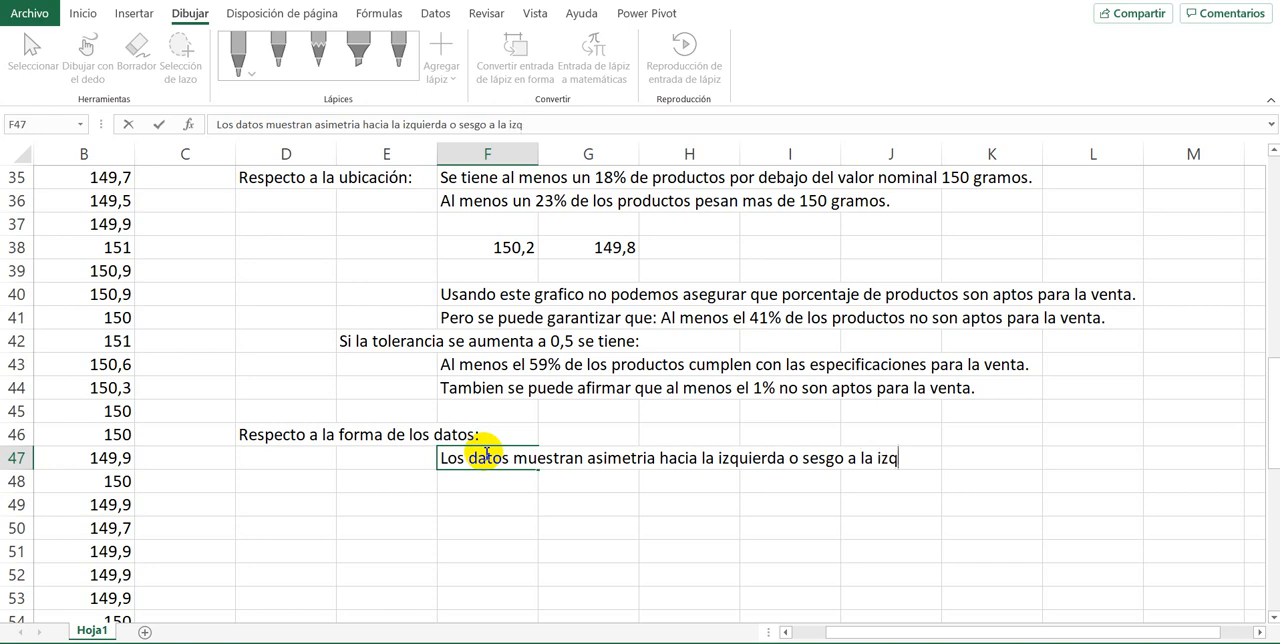
pyautogui.write('erda')
pyautogui.write('.')
pyautogui.press('Return')
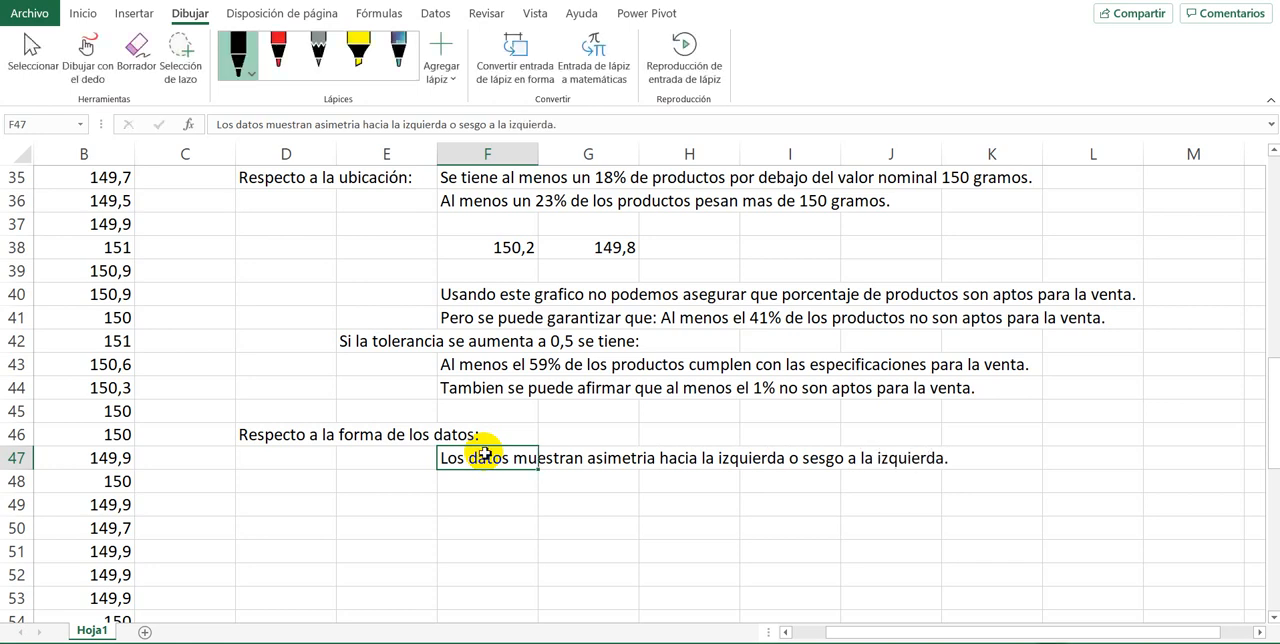
# Step: Select cell F48 and examine the histogram's drawn curve and its 59% bar for a further conclusion about the shape
pyautogui.scroll(6, 563, 449)
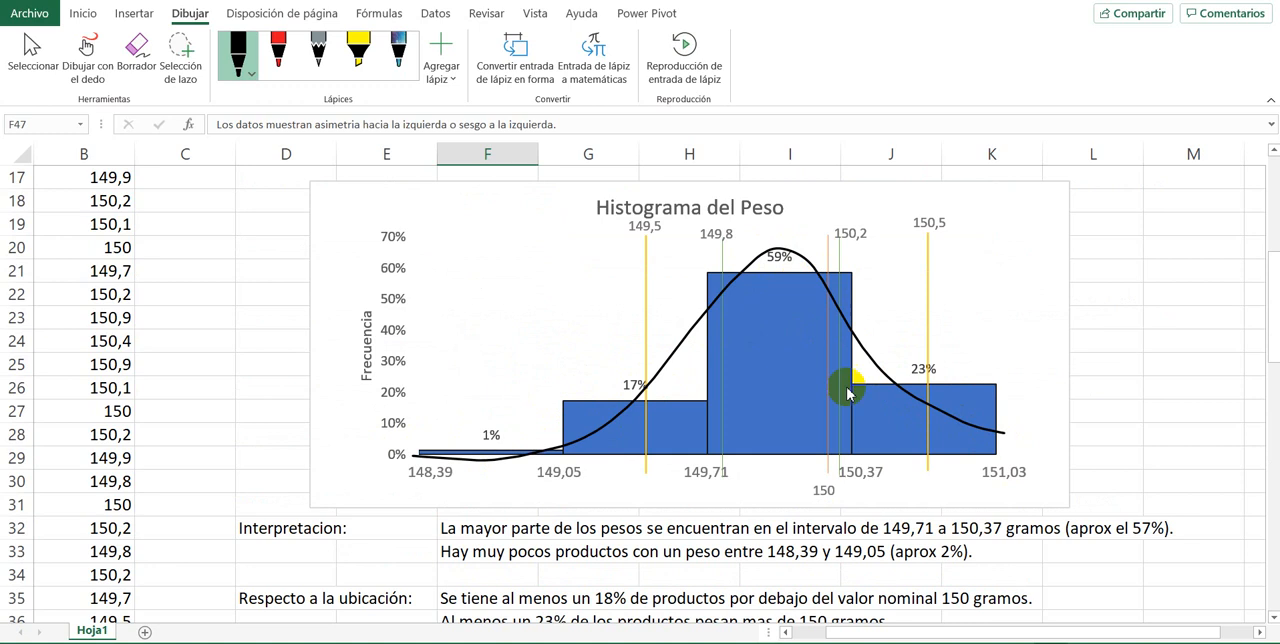
pyautogui.scroll(-9, 594, 355)
pyautogui.scroll(2, 555, 324)
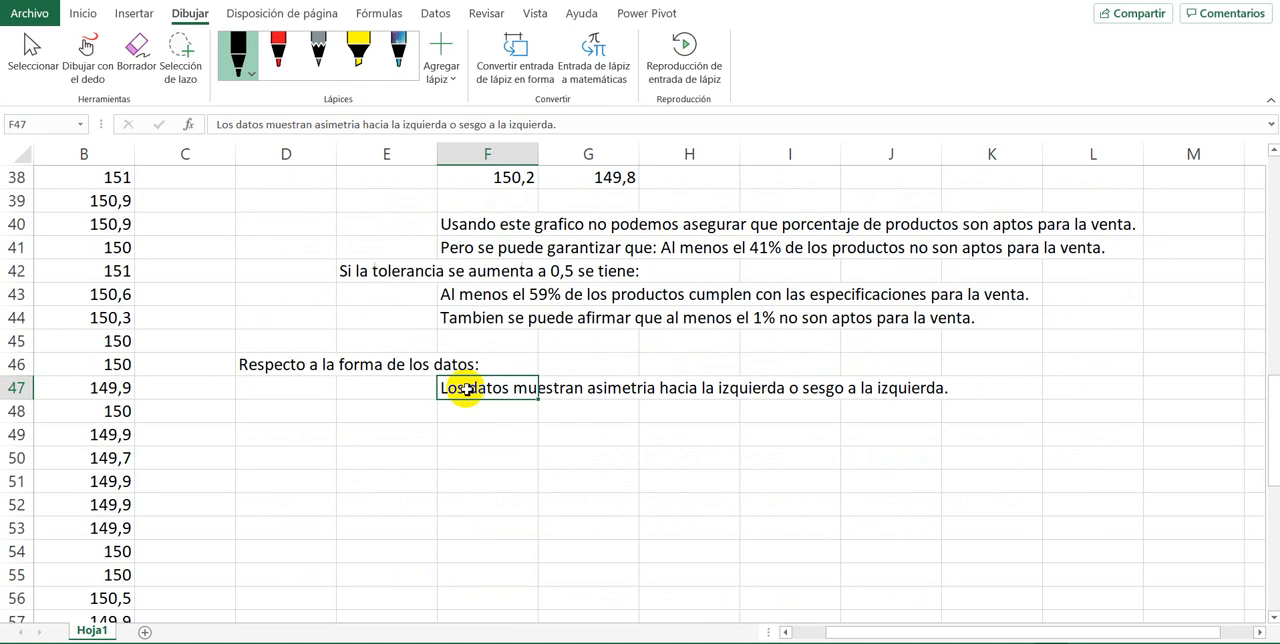
pyautogui.click(466, 414)
pyautogui.scroll(9, 466, 412)
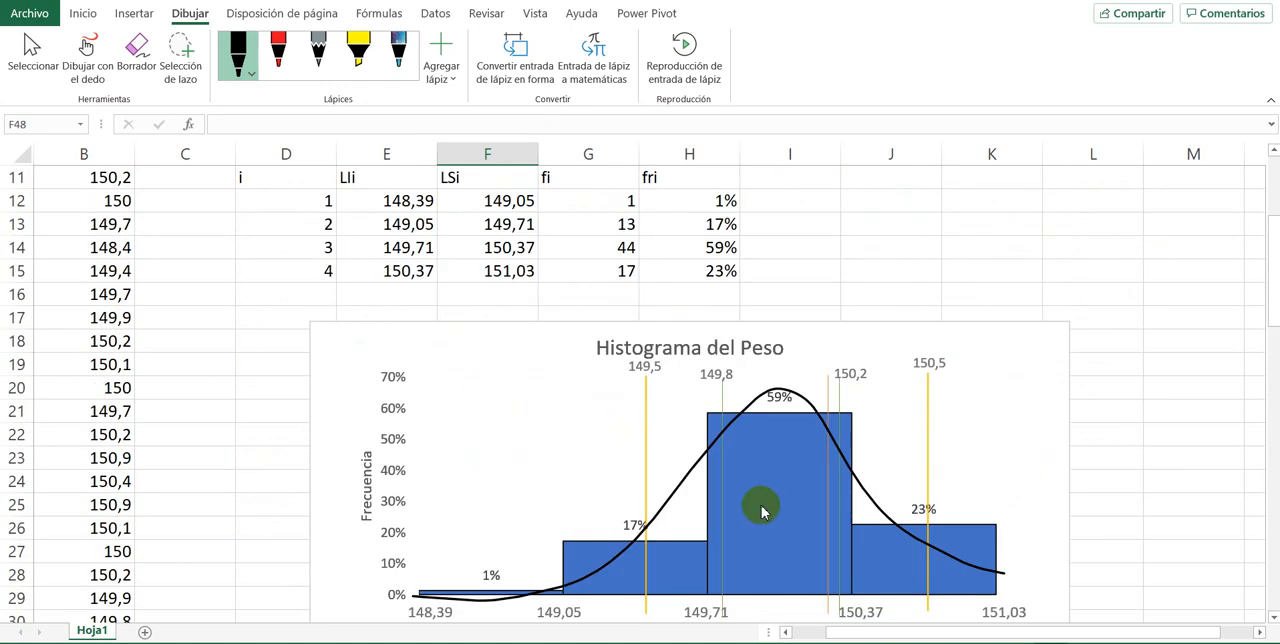
pyautogui.moveTo(761, 508)
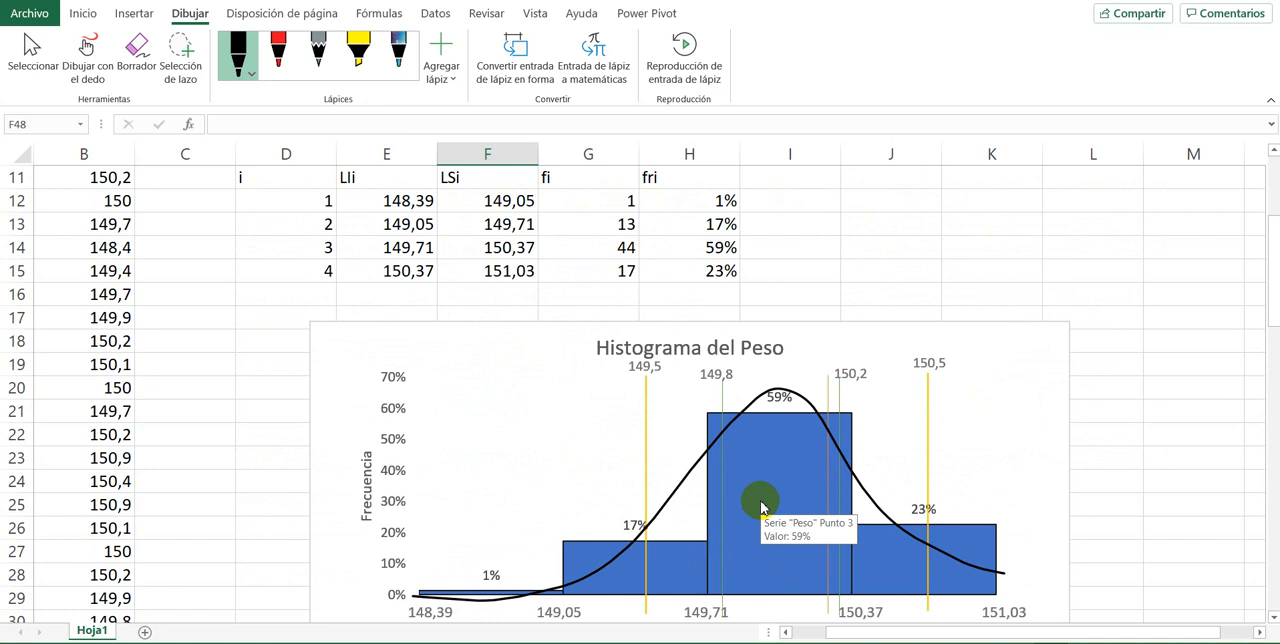
pyautogui.scroll(-4, 760, 451)
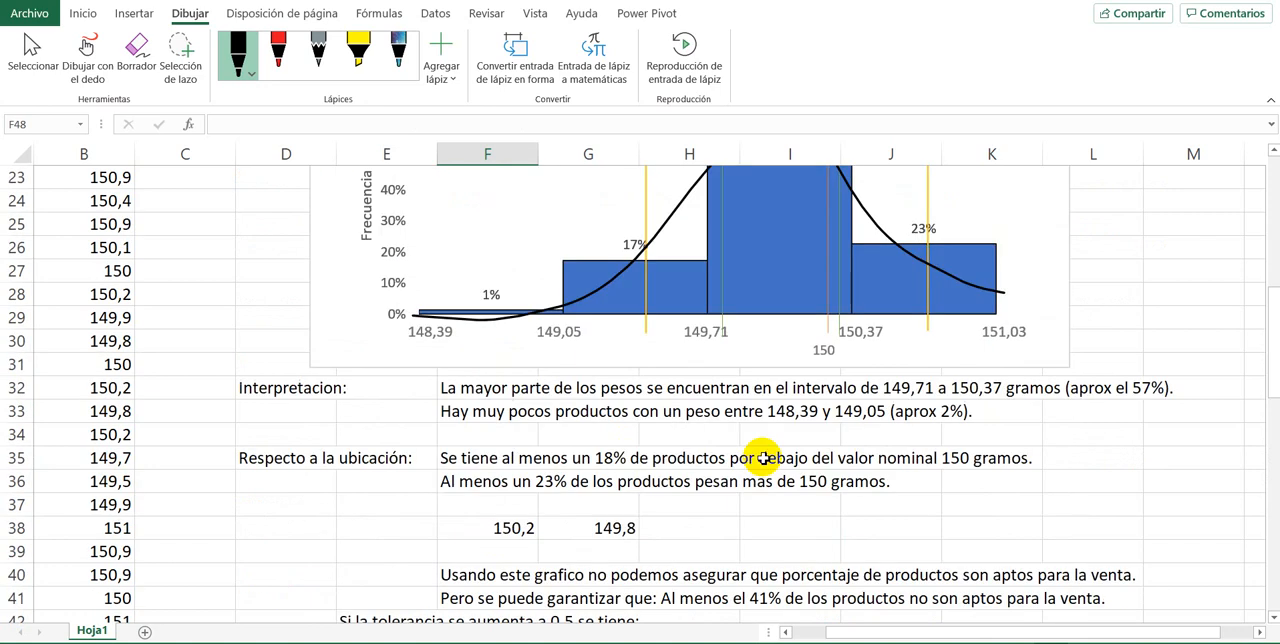
pyautogui.scroll(2, 760, 451)
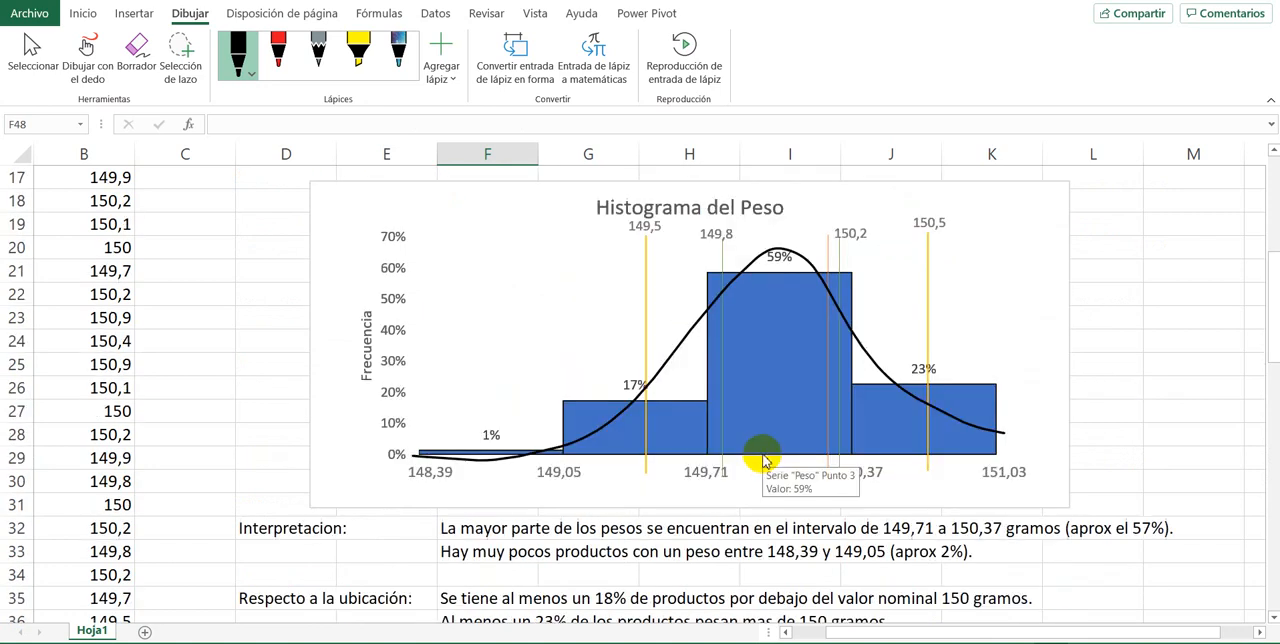
# Step: Enter the conclusion "Y la distribucion es unimodal." in cell F48, based on the histogram's shape
pyautogui.scroll(-1, 763, 460)
pyautogui.scroll(2, 763, 460)
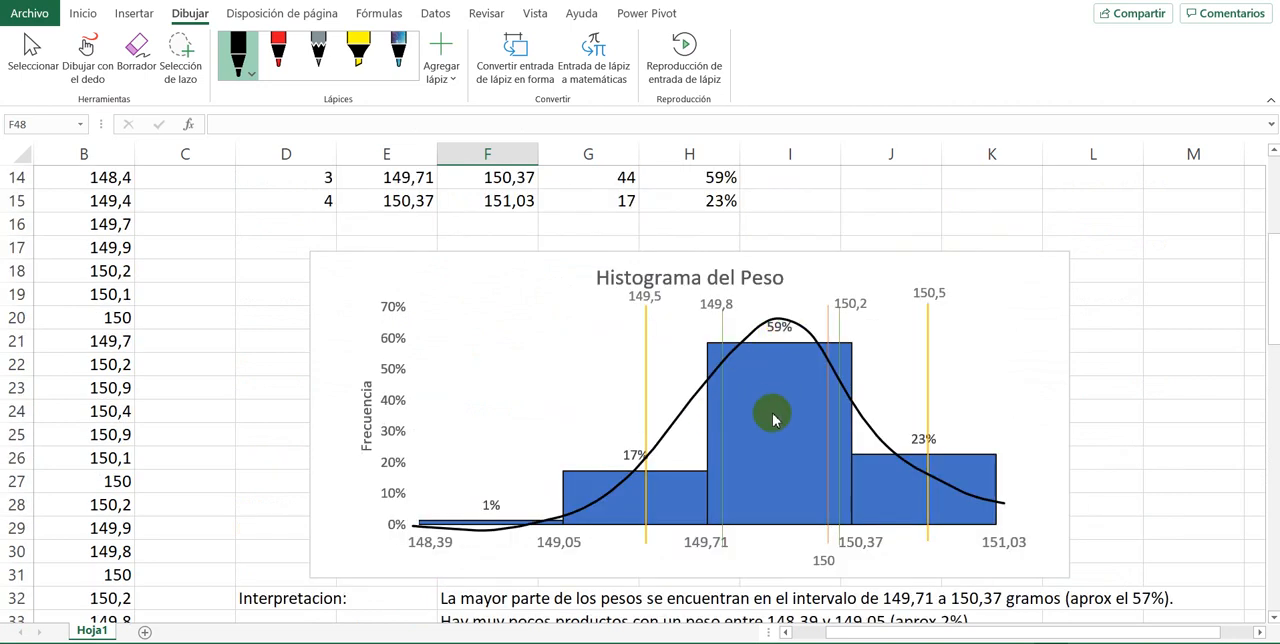
pyautogui.scroll(-9, 750, 420)
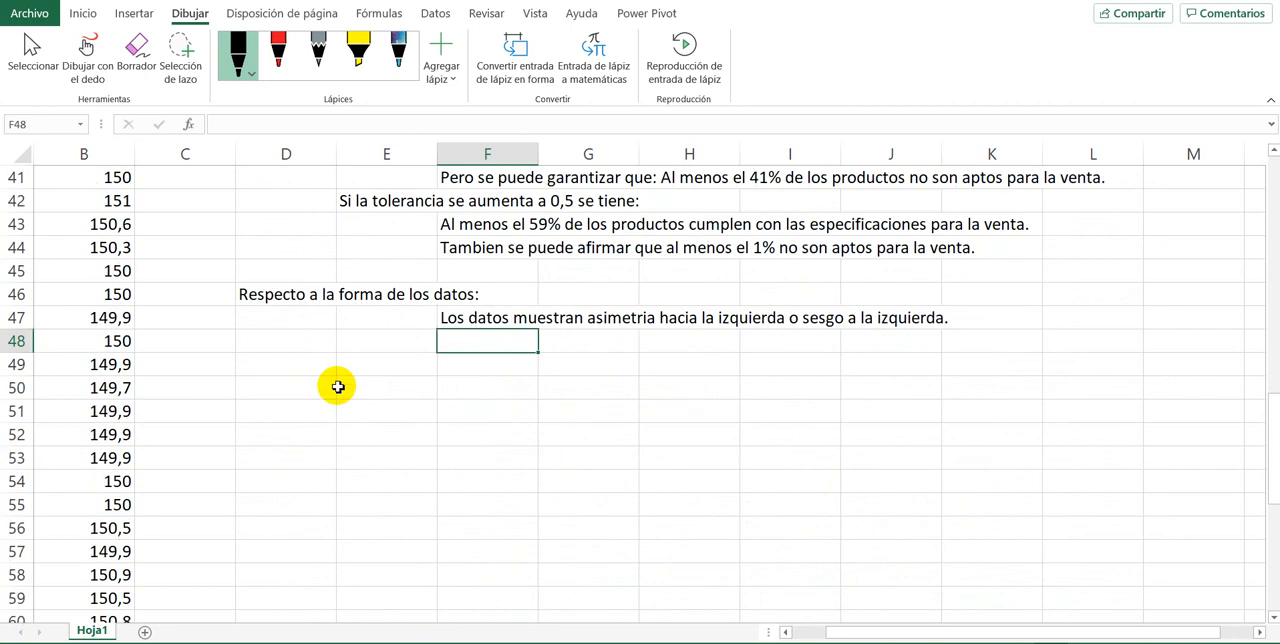
pyautogui.write('Y la distribucion es unimodal.')
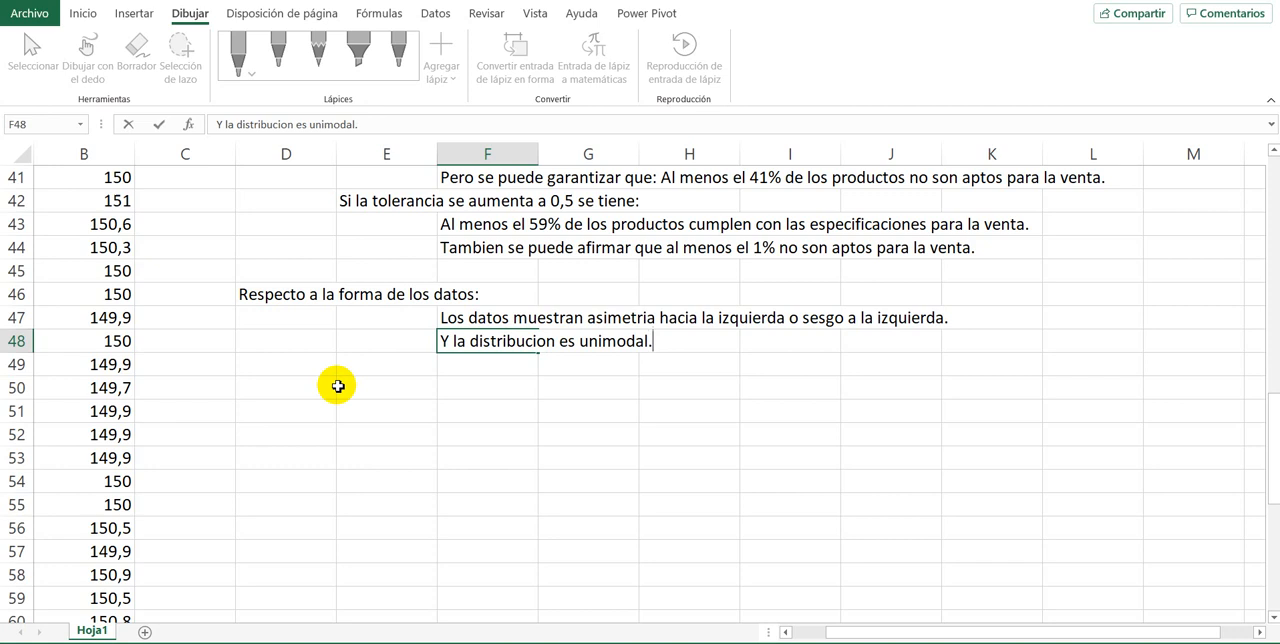
pyautogui.hotkey('ctrl', 'Return')
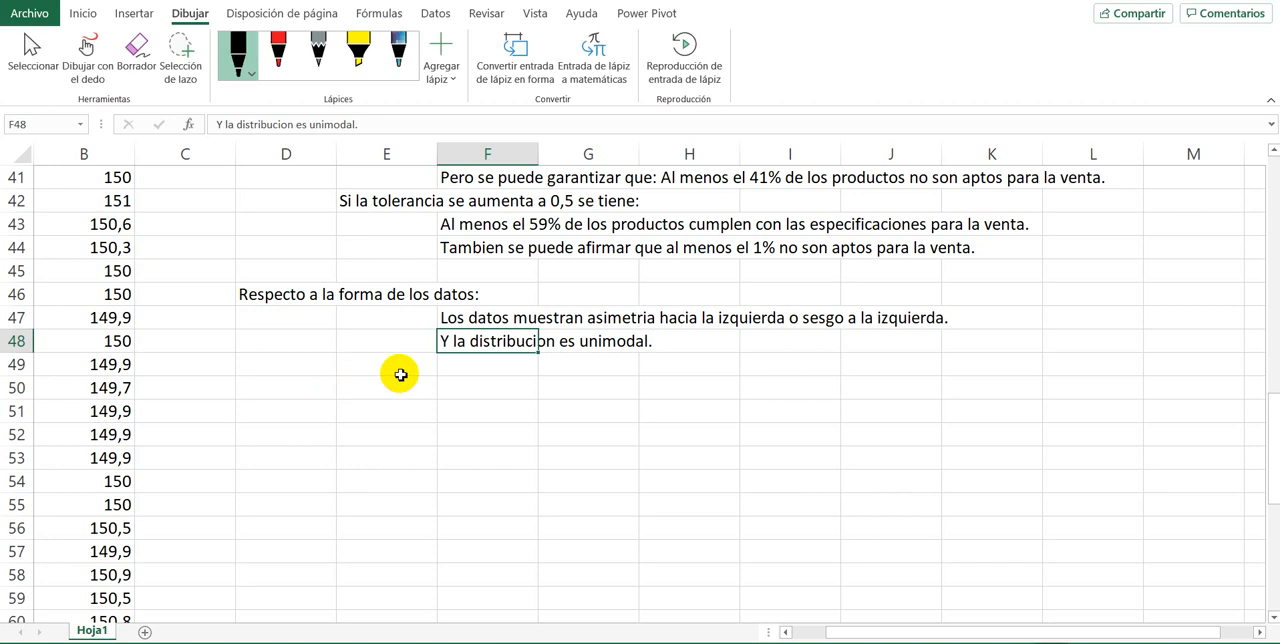
# Step: Append the sentence "La clase modal es de 149,71 a 150,37 gramos." to the conclusion in cell F48
pyautogui.scroll(9, 440, 362)
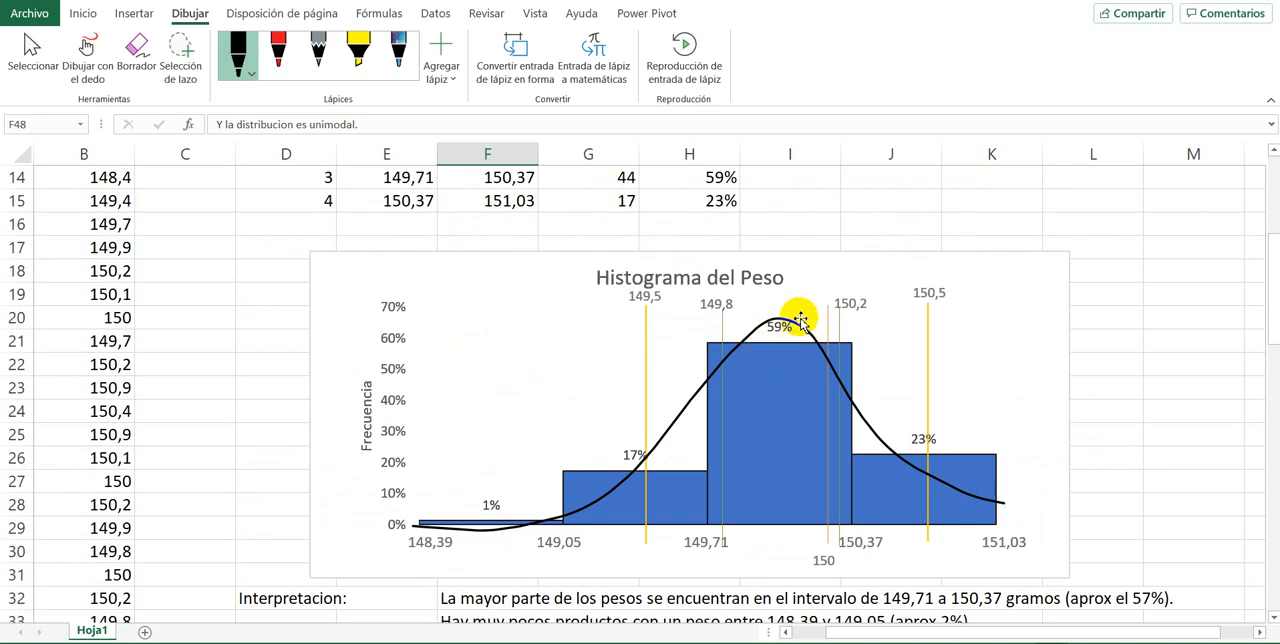
pyautogui.moveTo(783, 398)
pyautogui.scroll(-9, 787, 424)
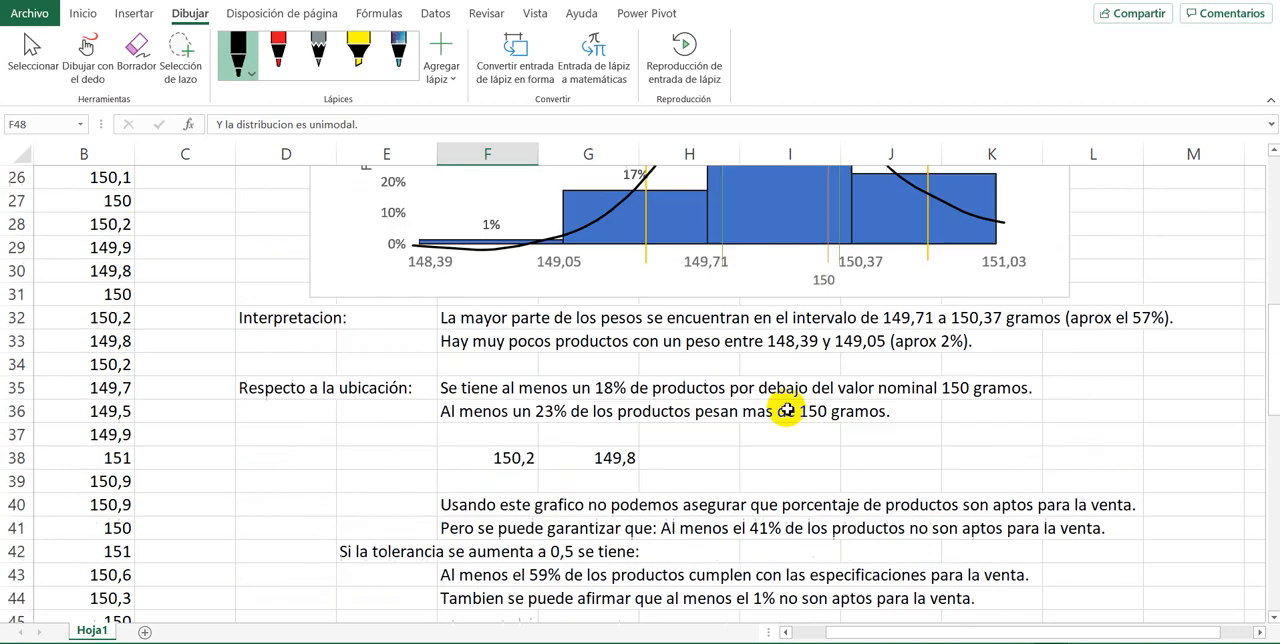
pyautogui.doubleClick(477, 343)
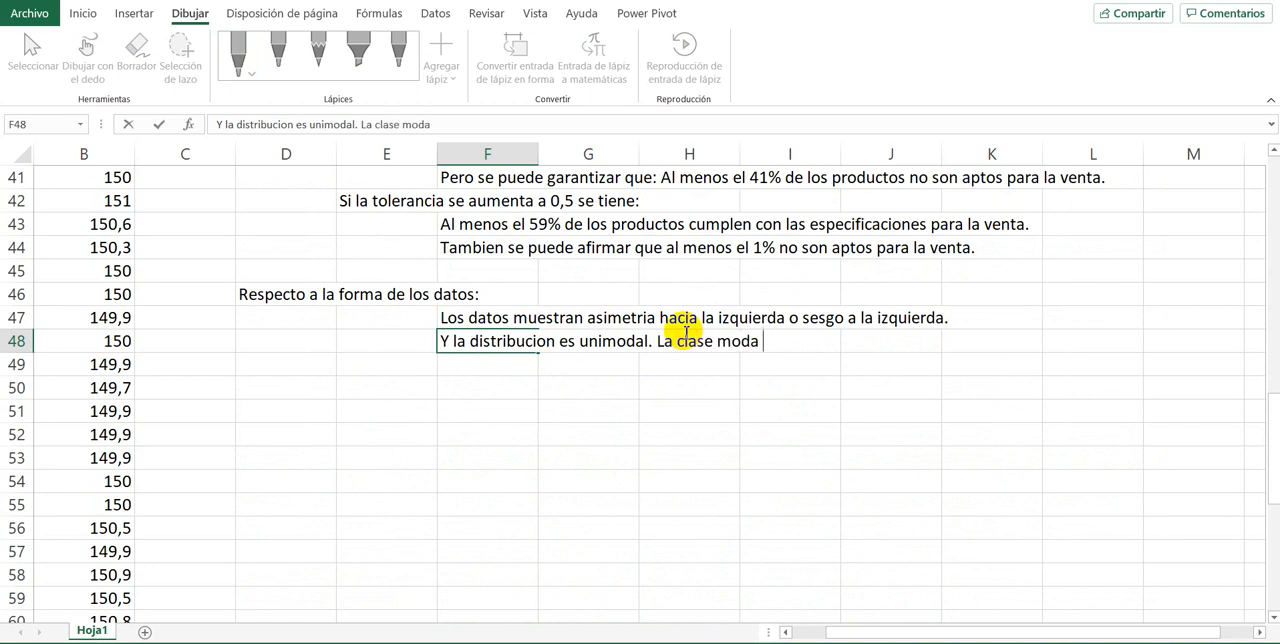
pyautogui.scroll(5, 687, 331)
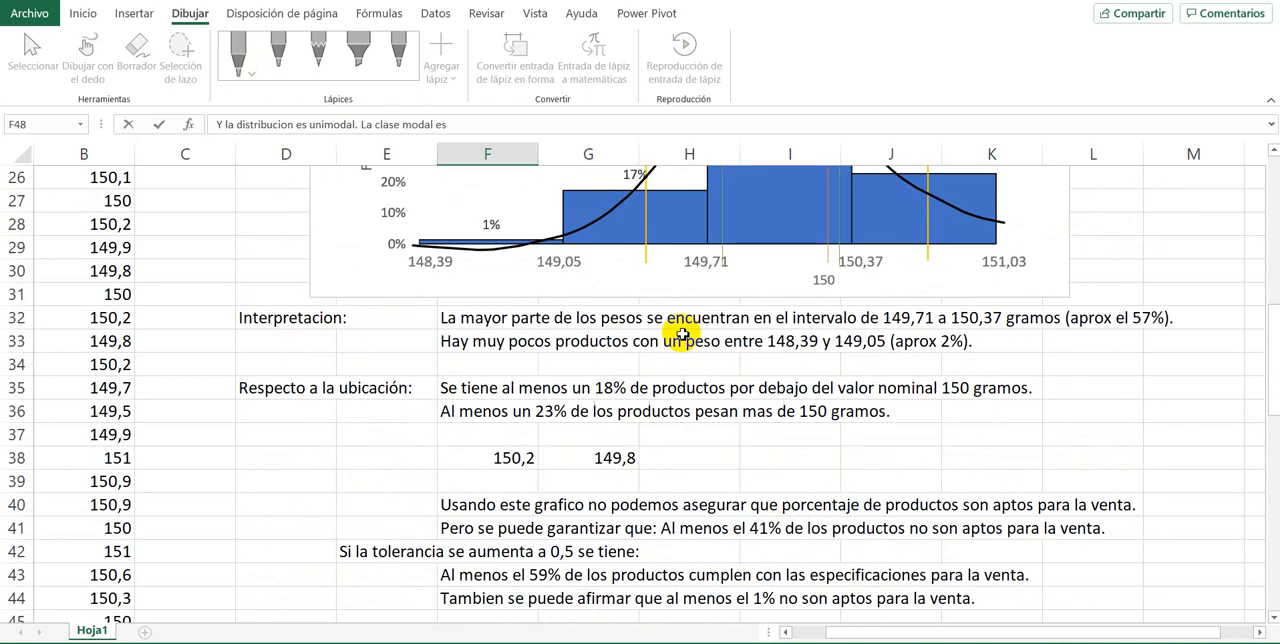
pyautogui.scroll(-1, 683, 334)
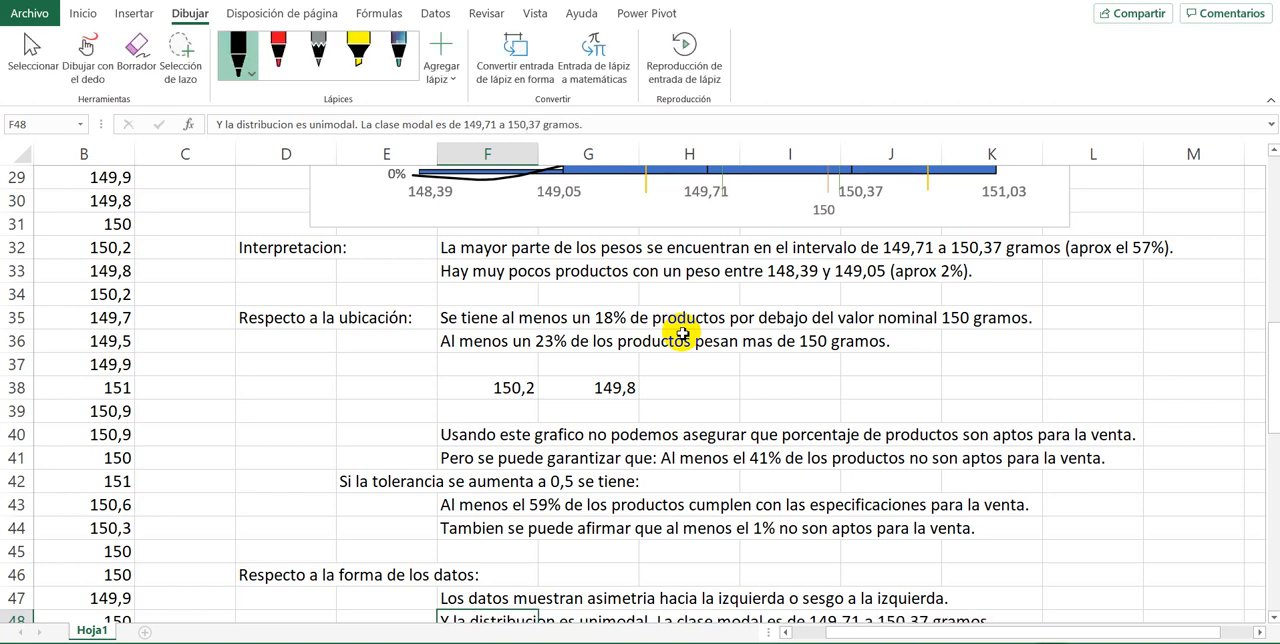
# Step: Review the weight histogram and the written conclusions on interpretation, location, tolerance and shape in rows 32 to 48
pyautogui.scroll(1, 714, 386)
pyautogui.scroll(-9, 791, 391)
pyautogui.scroll(5, 782, 385)
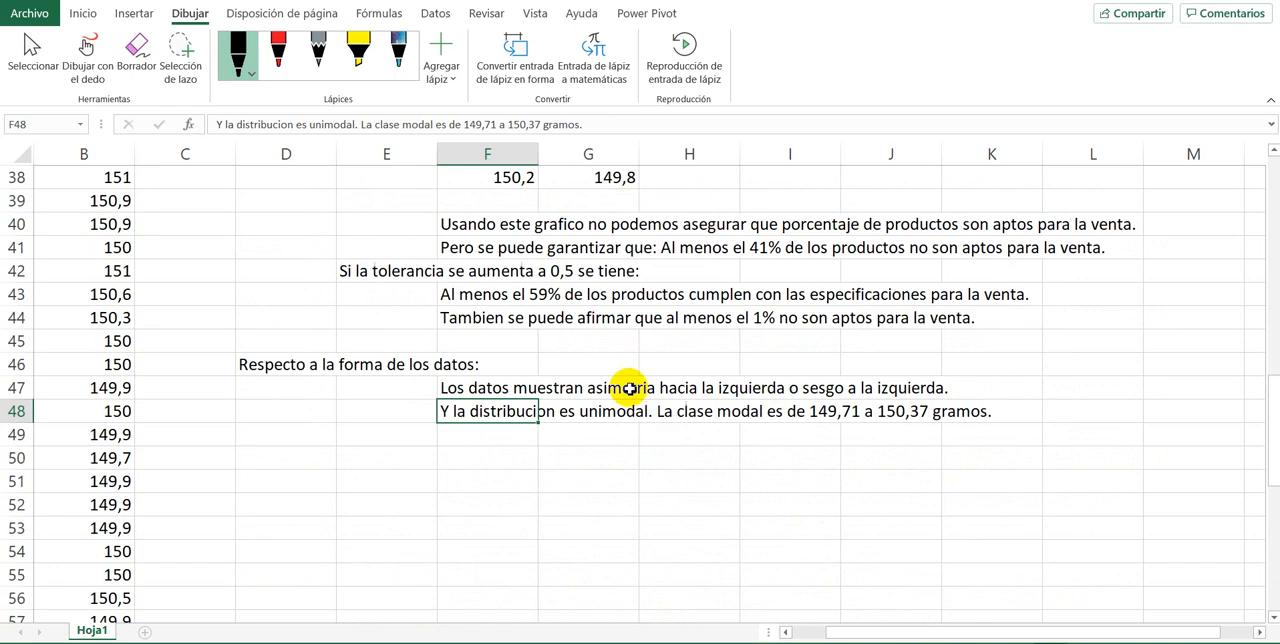
pyautogui.scroll(7, 424, 480)
pyautogui.scroll(-4, 424, 480)
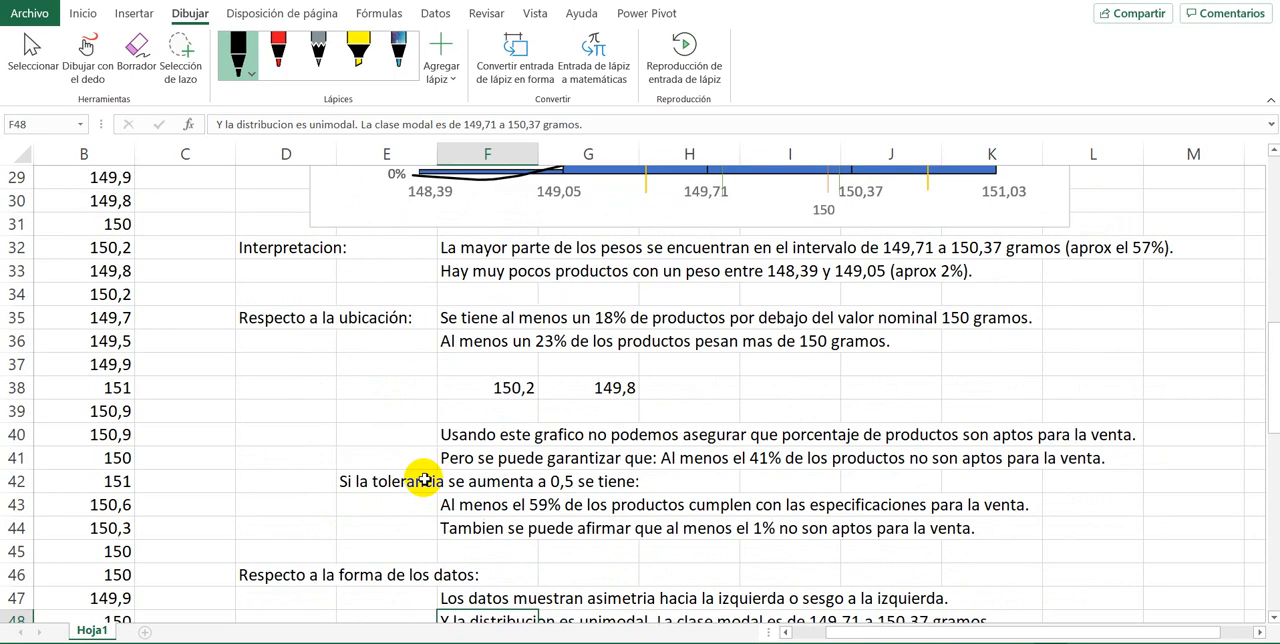
pyautogui.scroll(5, 424, 480)
pyautogui.scroll(-2, 424, 480)
pyautogui.scroll(-2, 424, 480)
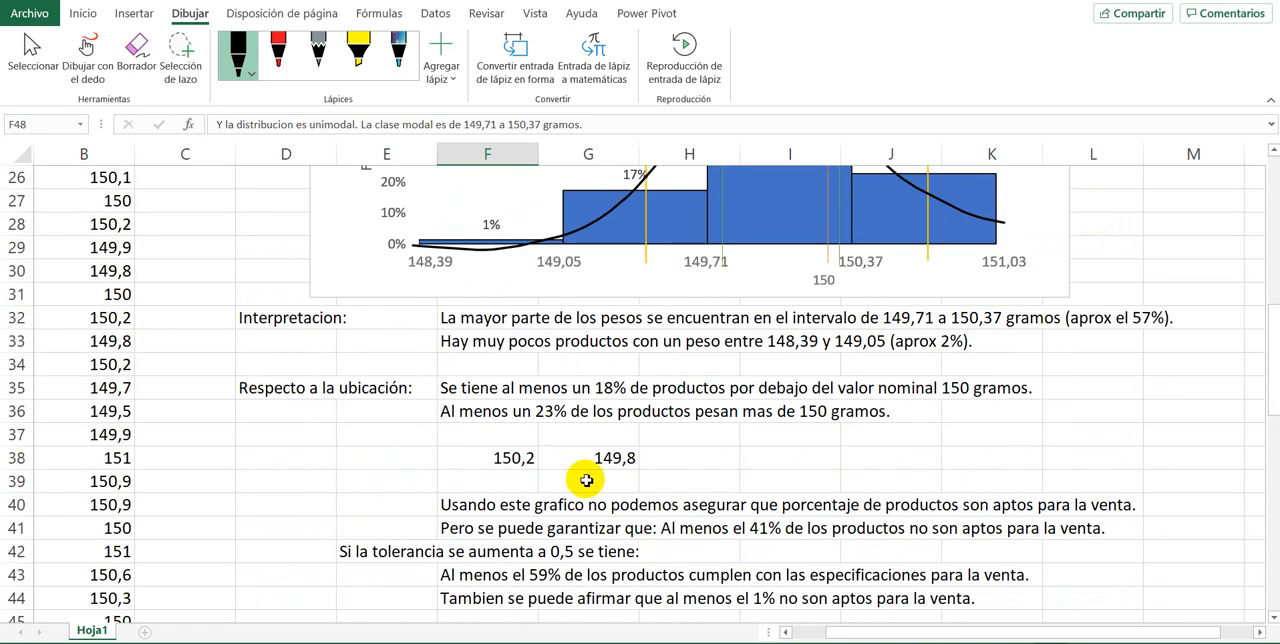
pyautogui.scroll(8, 513, 476)
pyautogui.scroll(-4, 513, 480)
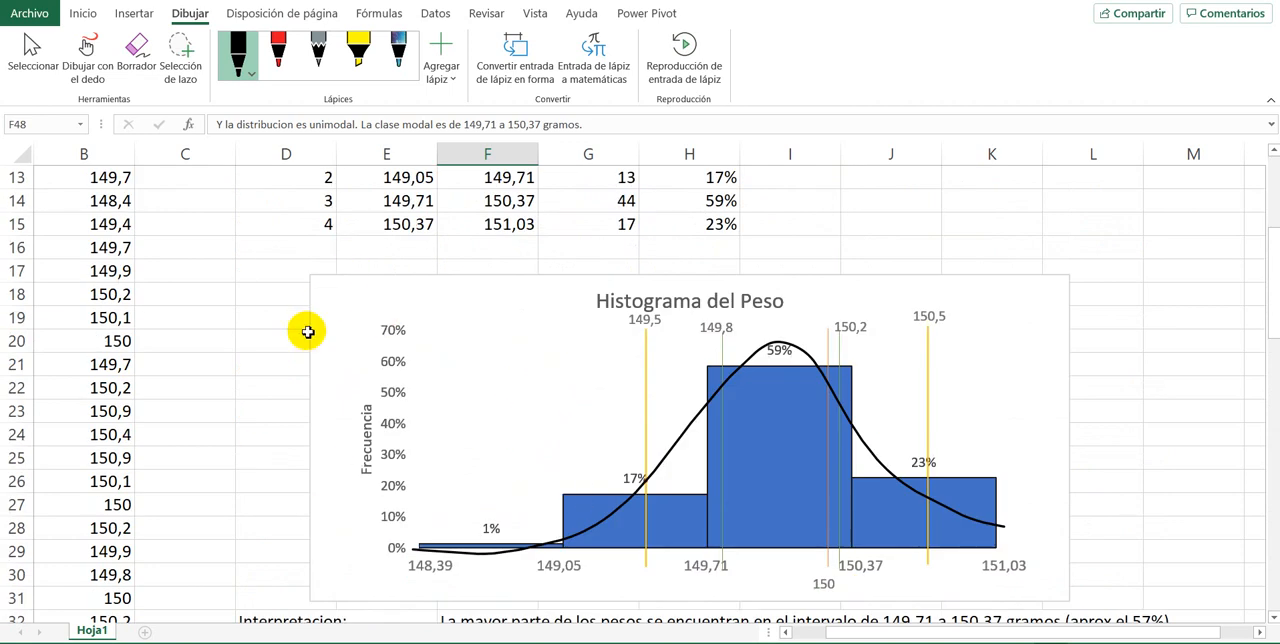
# Step: Select the range F38:H38 containing the tolerance limits 150,2 and 149,8
pyautogui.scroll(-2, 263, 371)
pyautogui.scroll(-3, 549, 515)
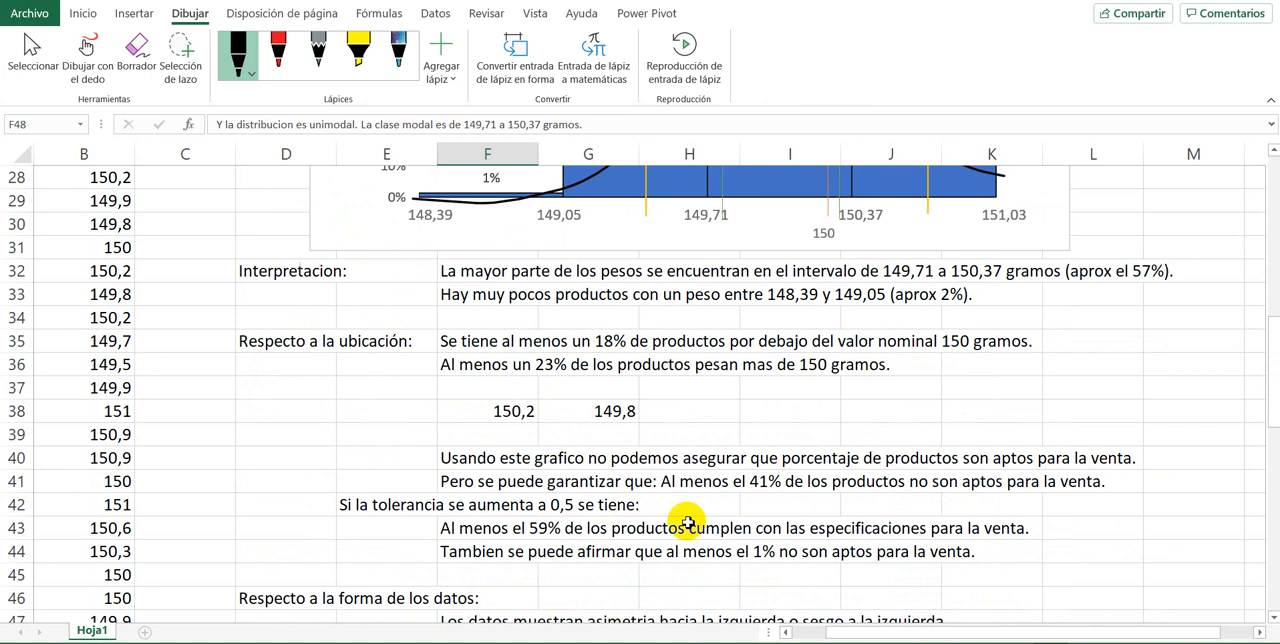
pyautogui.click(325, 418)
pyautogui.moveTo(479, 419); pyautogui.dragTo(700, 414)
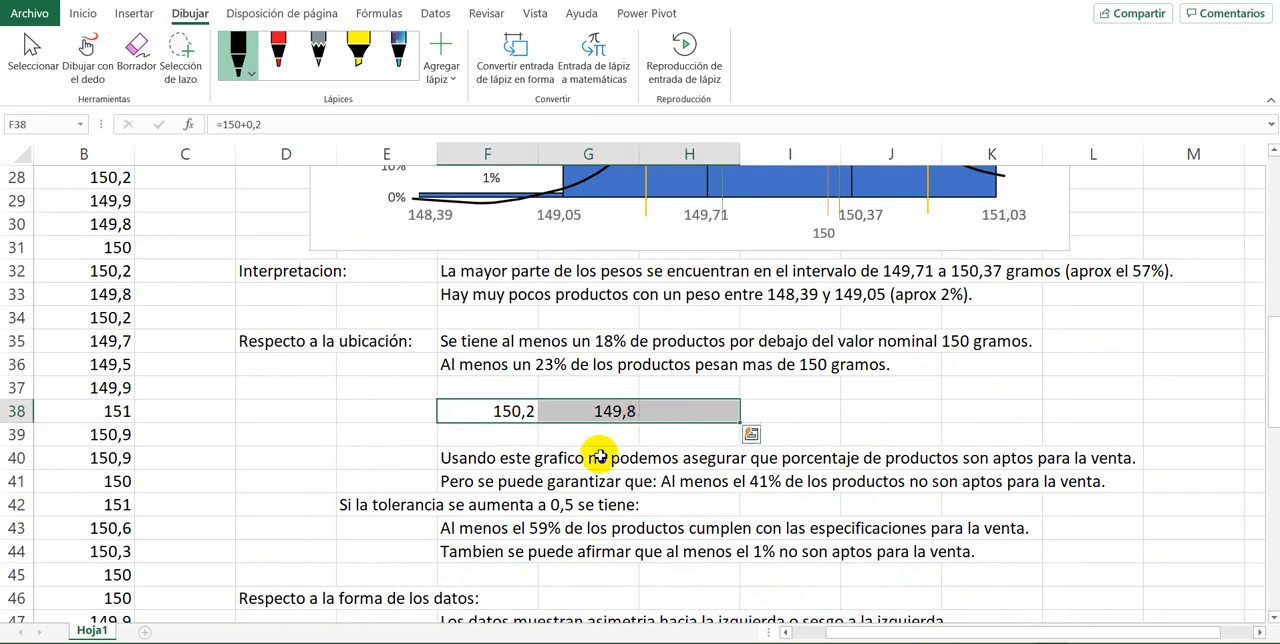